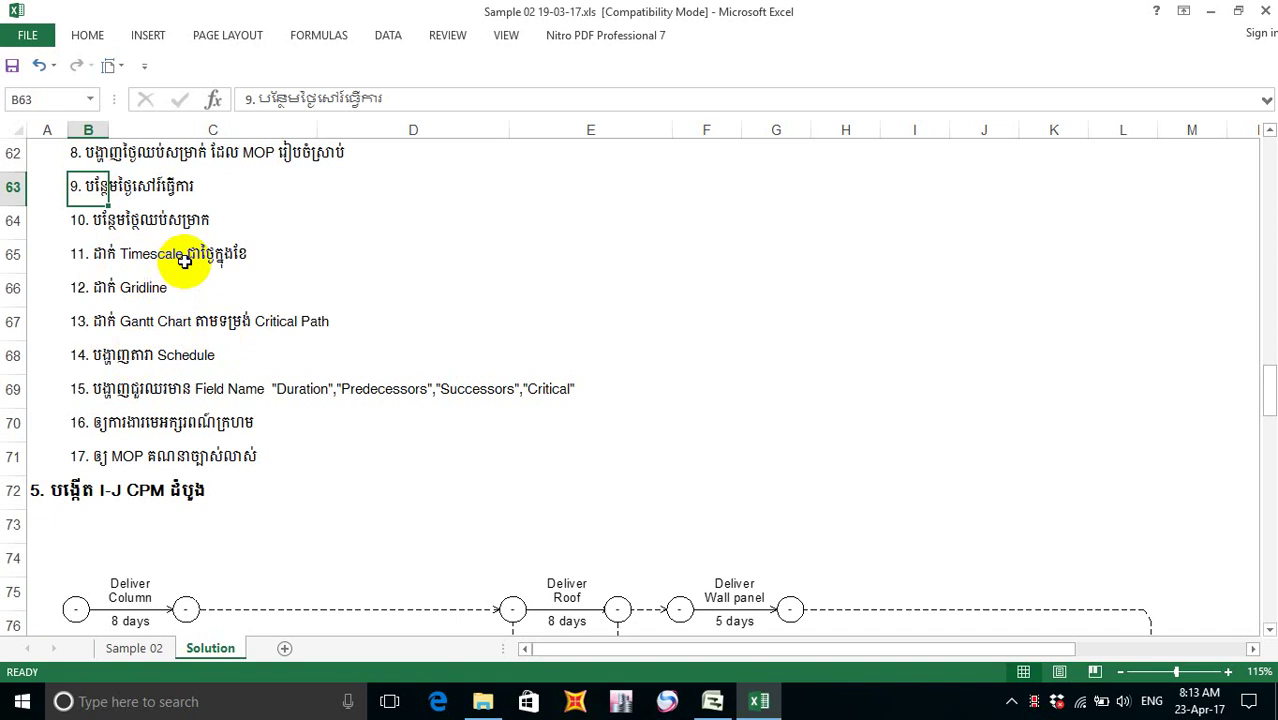
- Switch to the plant contruction schedule in Microsoft Project and open the Gantt chart's timescale settings
{"action": "left_click", "coordinate": [716, 704]}
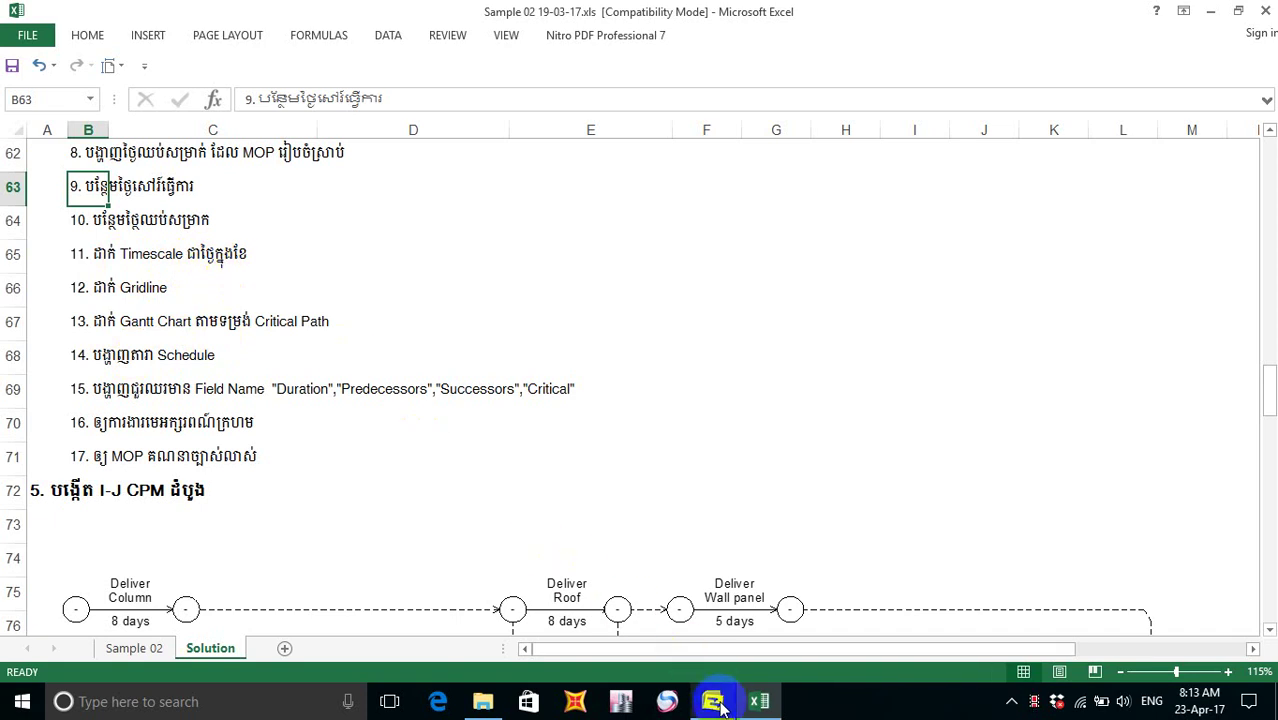
{"action": "left_click", "coordinate": [700, 655]}
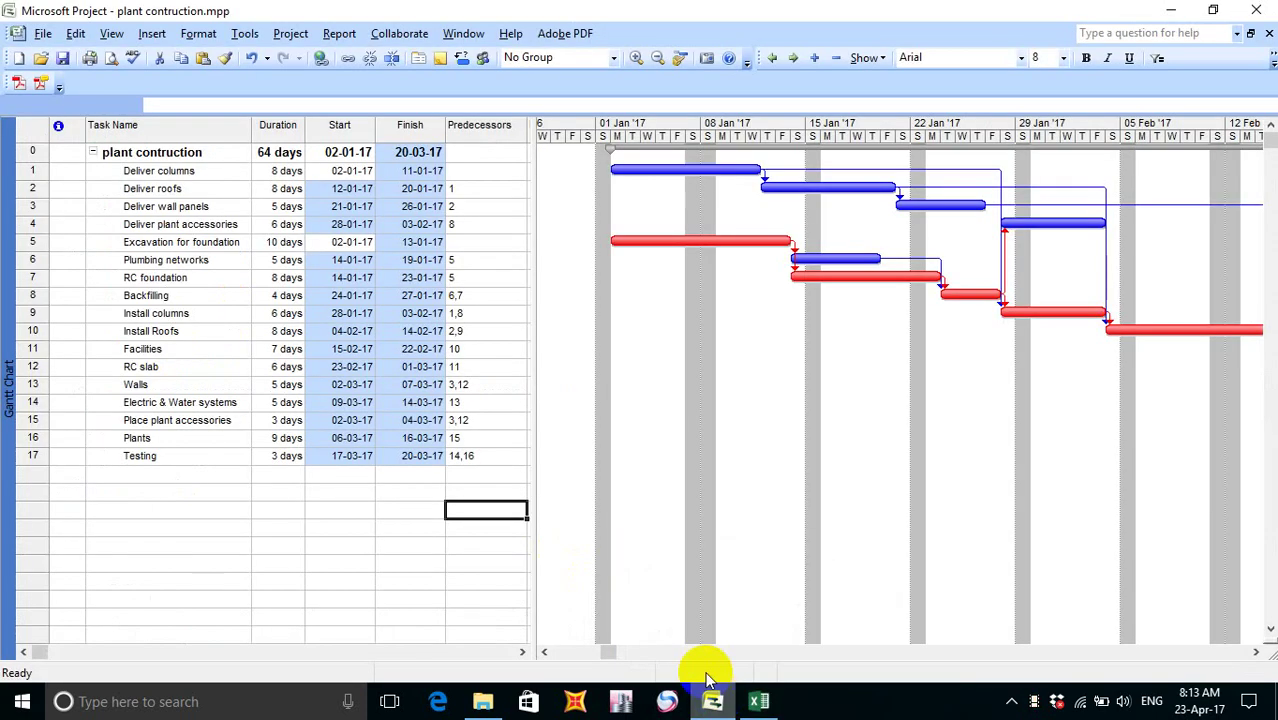
{"action": "left_click", "coordinate": [198, 33]}
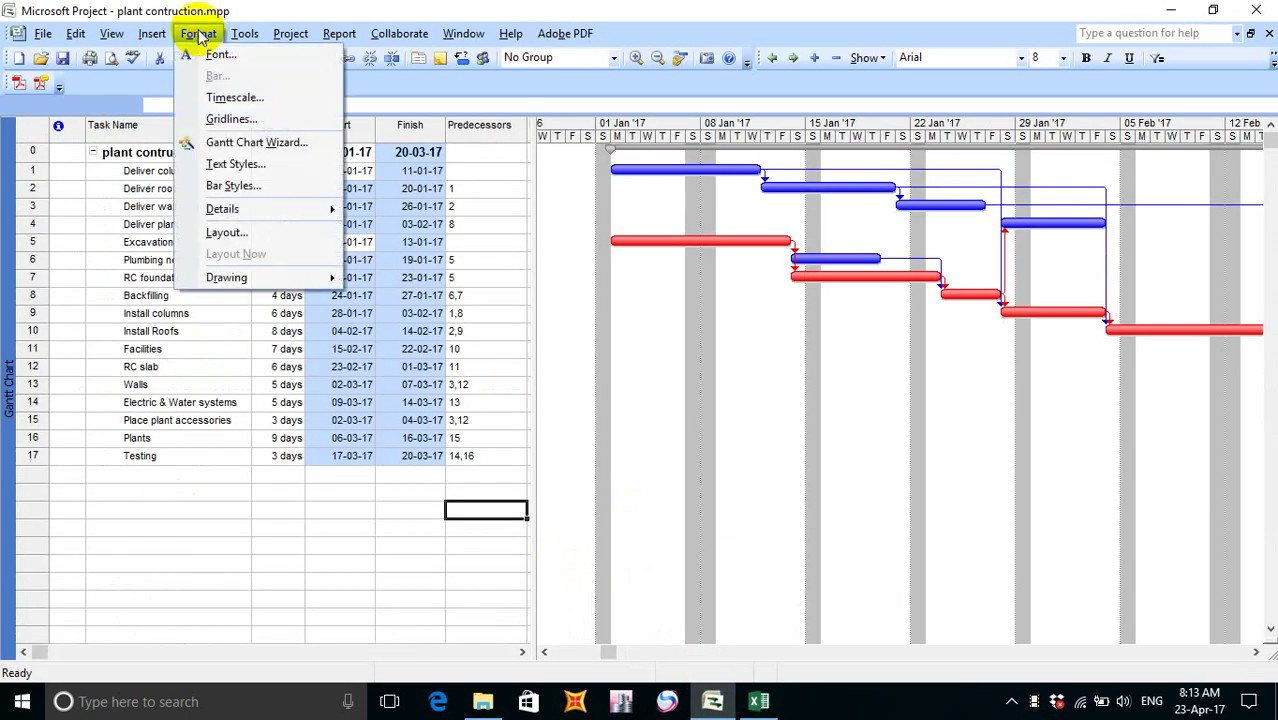
{"action": "left_click", "coordinate": [262, 97]}
{"action": "left_click_drag", "start_coordinate": [492, 191], "coordinate": [385, 231]}
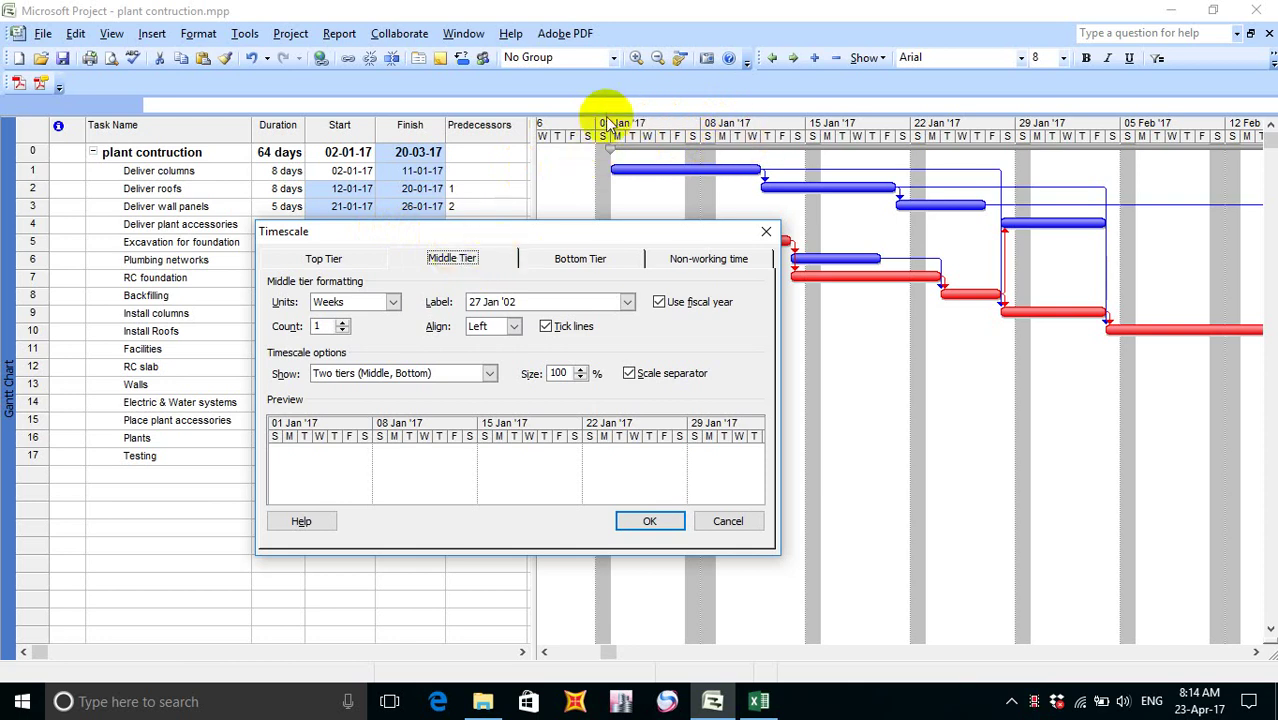
- Set the bottom timescale tier's day label to the 28-01-02, 29-01-02 date format
{"action": "left_click", "coordinate": [572, 258]}
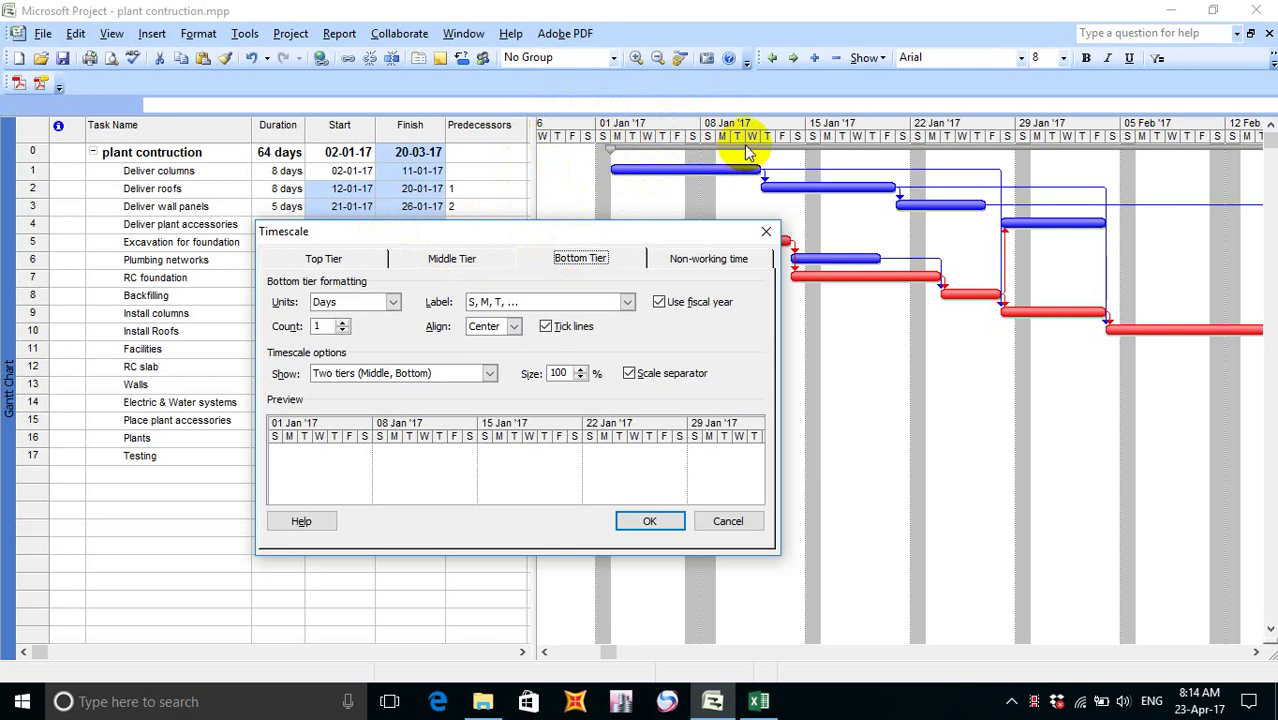
{"action": "left_click_drag", "start_coordinate": [616, 237], "coordinate": [551, 264]}
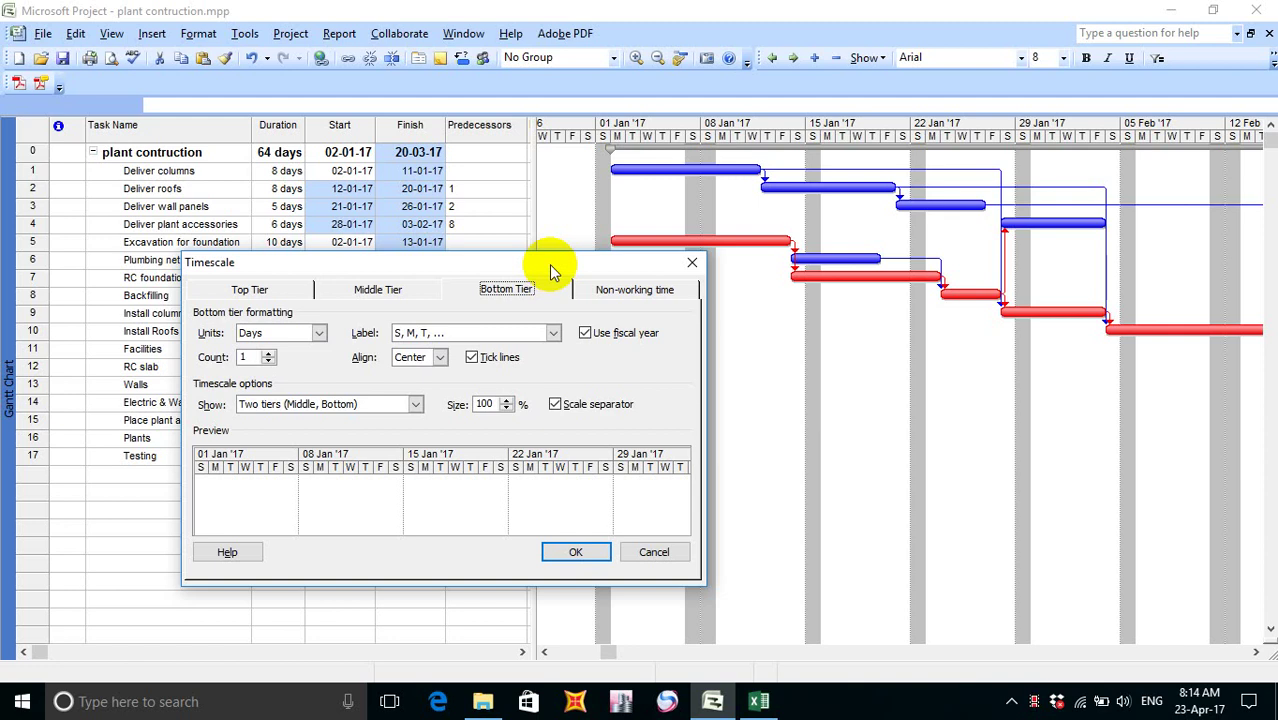
{"action": "left_click_drag", "start_coordinate": [553, 268], "coordinate": [697, 285]}
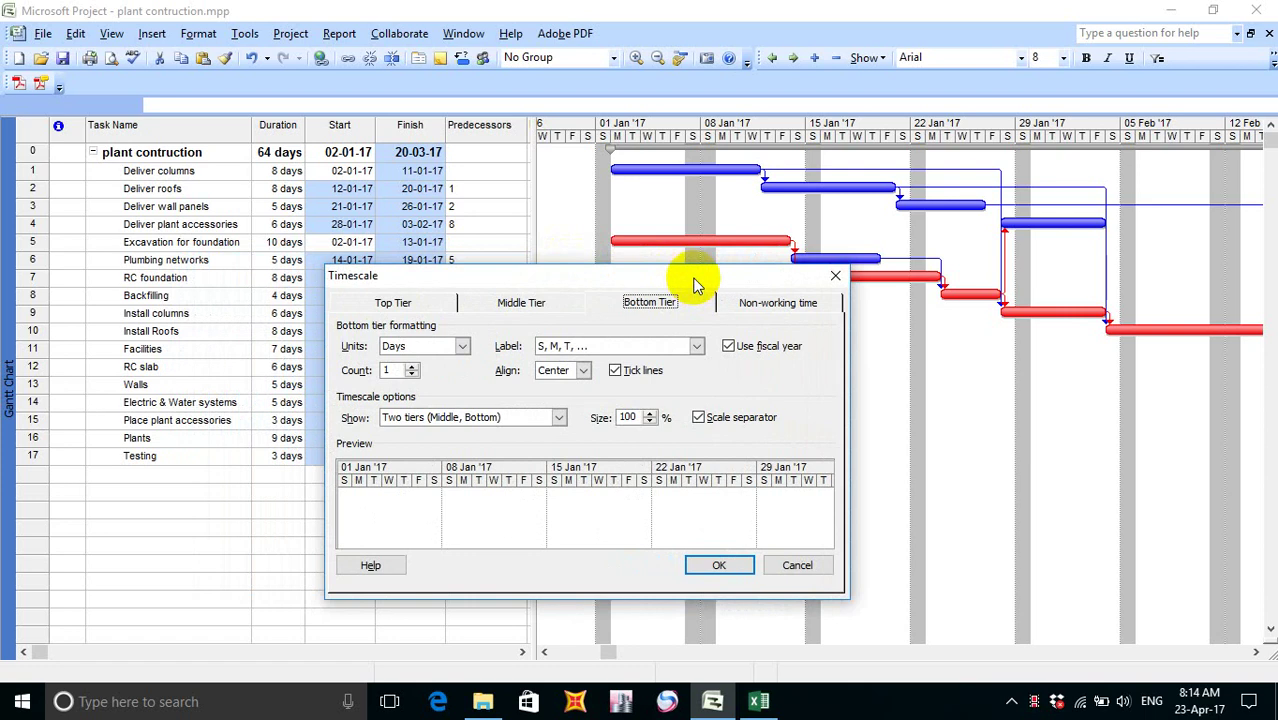
{"action": "left_click_drag", "start_coordinate": [694, 278], "coordinate": [697, 266]}
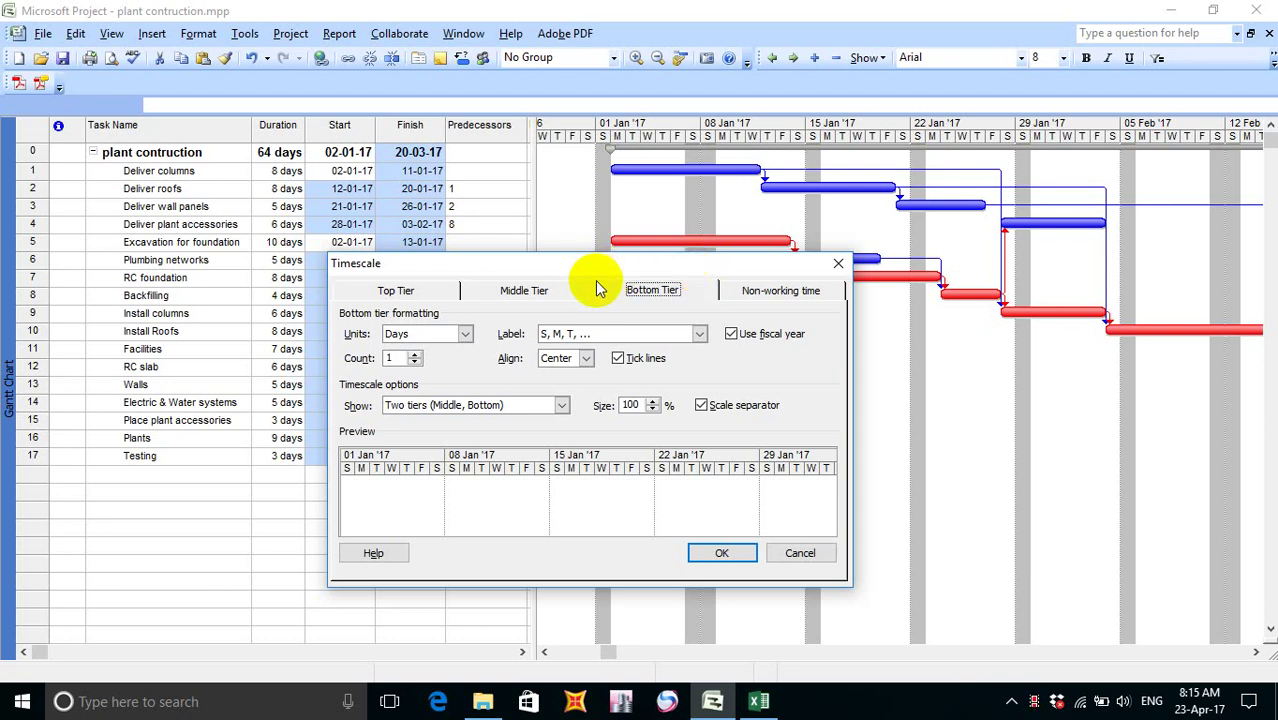
{"action": "left_click", "coordinate": [699, 336]}
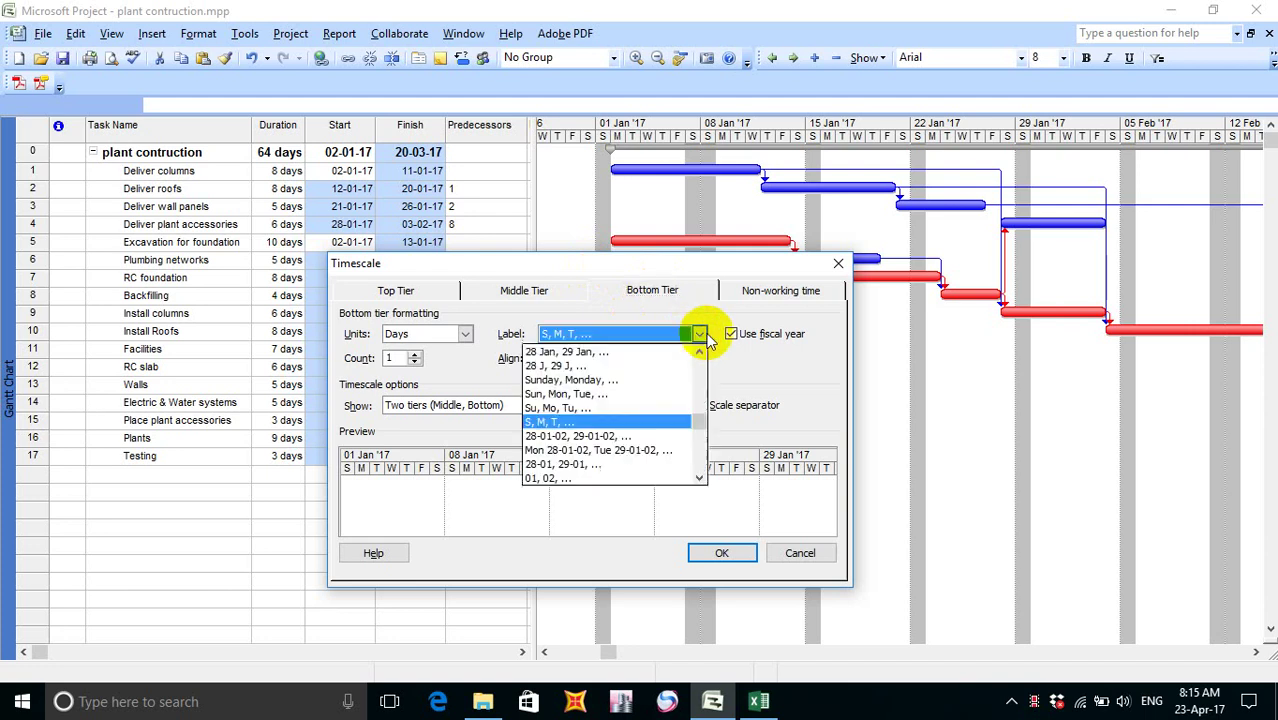
{"action": "left_click", "coordinate": [637, 437]}
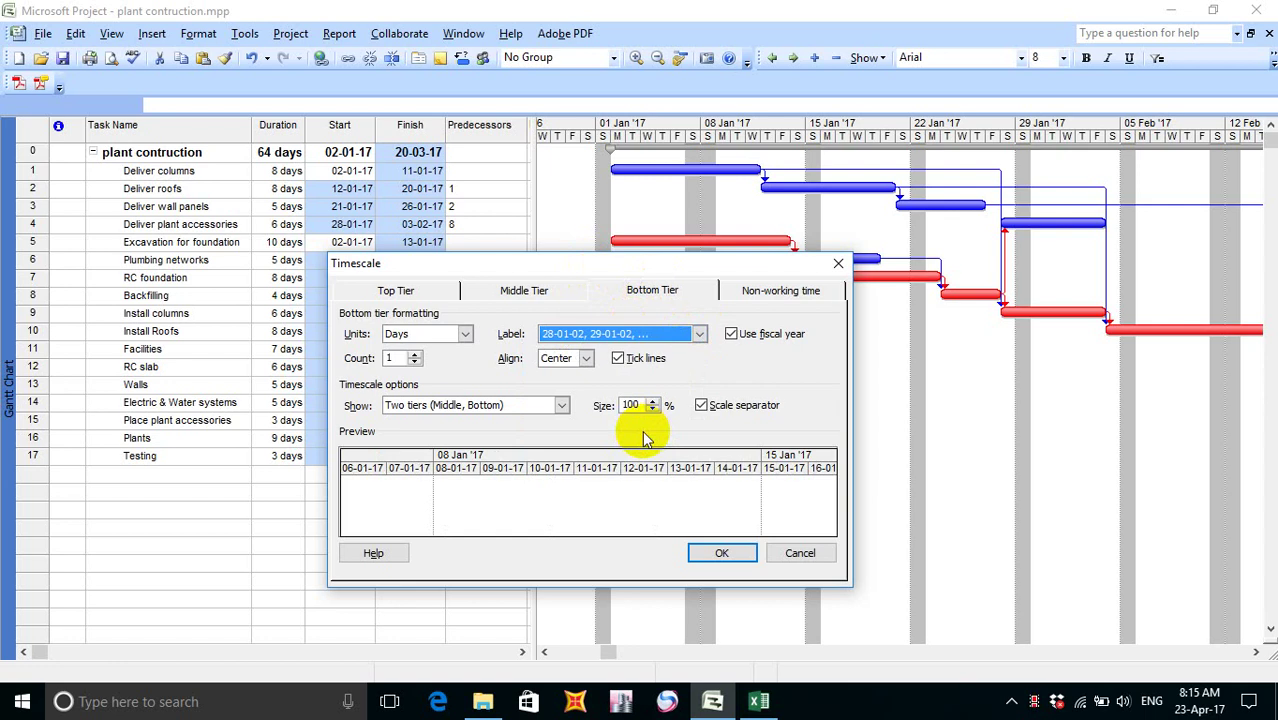
{"action": "left_click", "coordinate": [720, 555]}
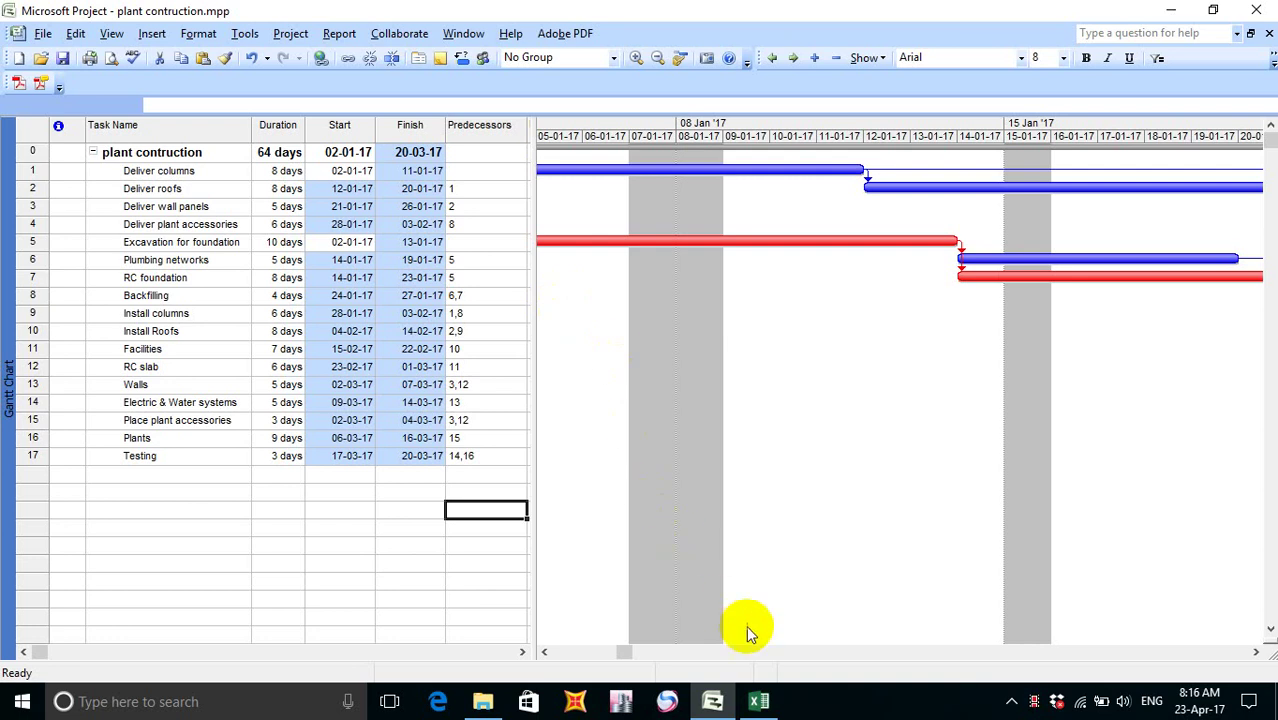
- Zoom the Gantt chart's timescale out and back in and examine the task bars from January 2017
{"action": "left_click", "coordinate": [545, 652]}
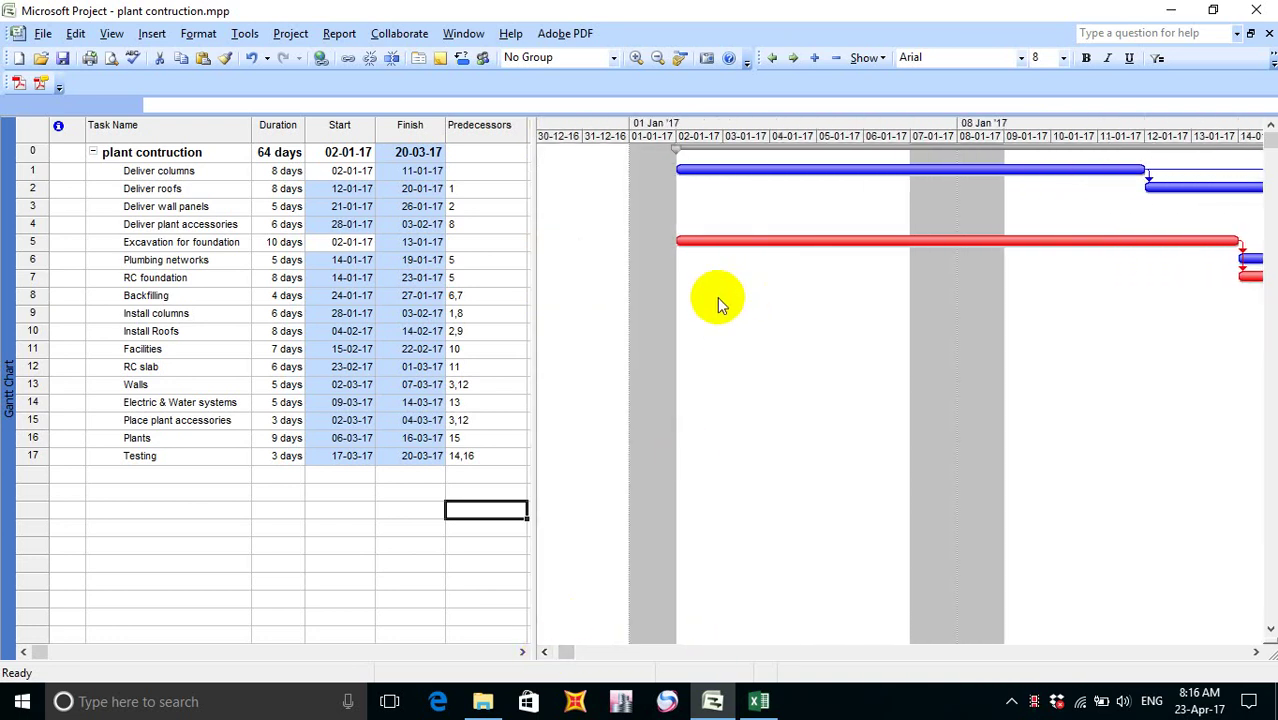
{"action": "scroll", "coordinate": [717, 297], "scroll_direction": "down", "scroll_amount": 2}
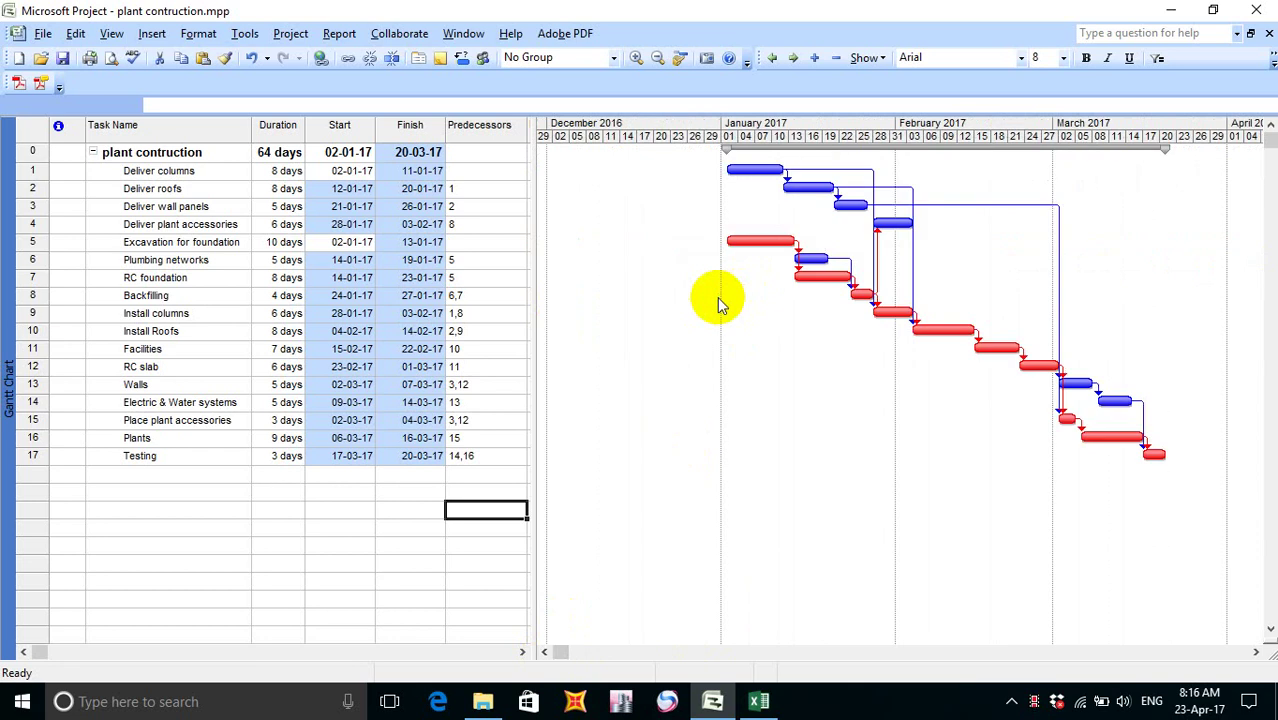
{"action": "scroll", "coordinate": [757, 193], "scroll_direction": "up", "scroll_amount": 2}
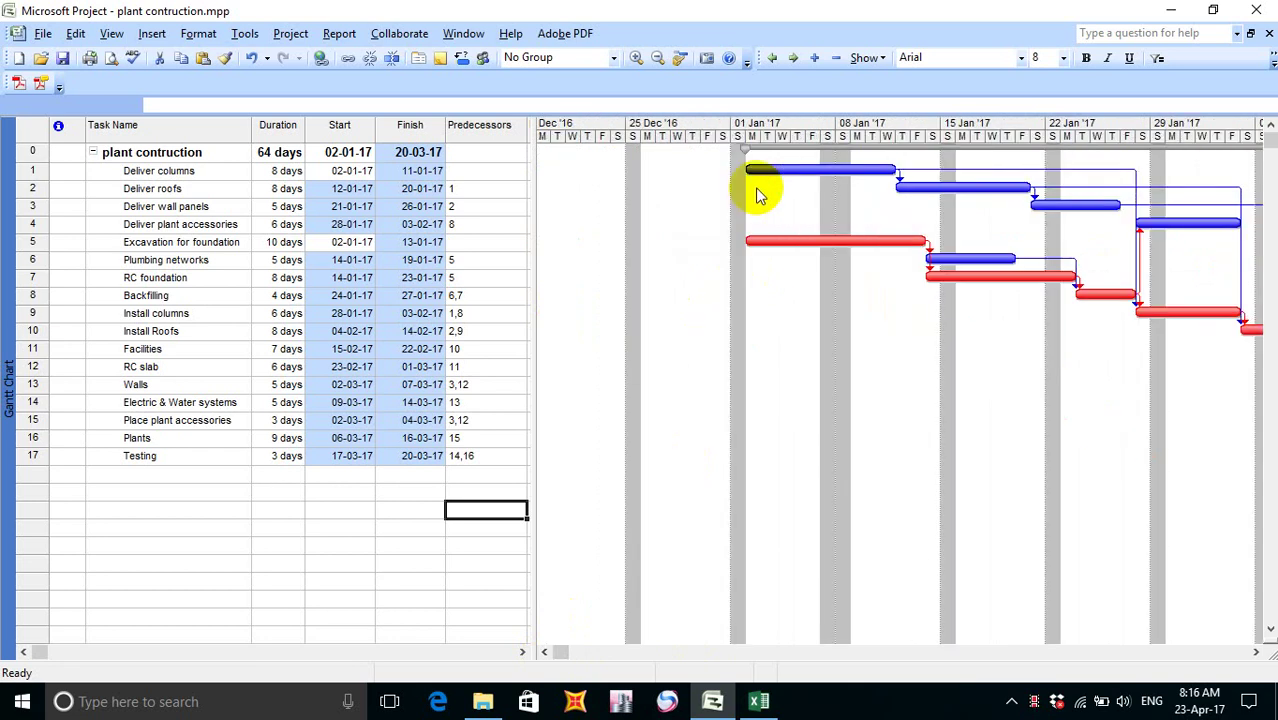
{"action": "left_click", "coordinate": [1258, 655]}
{"action": "left_click", "coordinate": [1258, 655]}
{"action": "left_click", "coordinate": [1258, 655]}
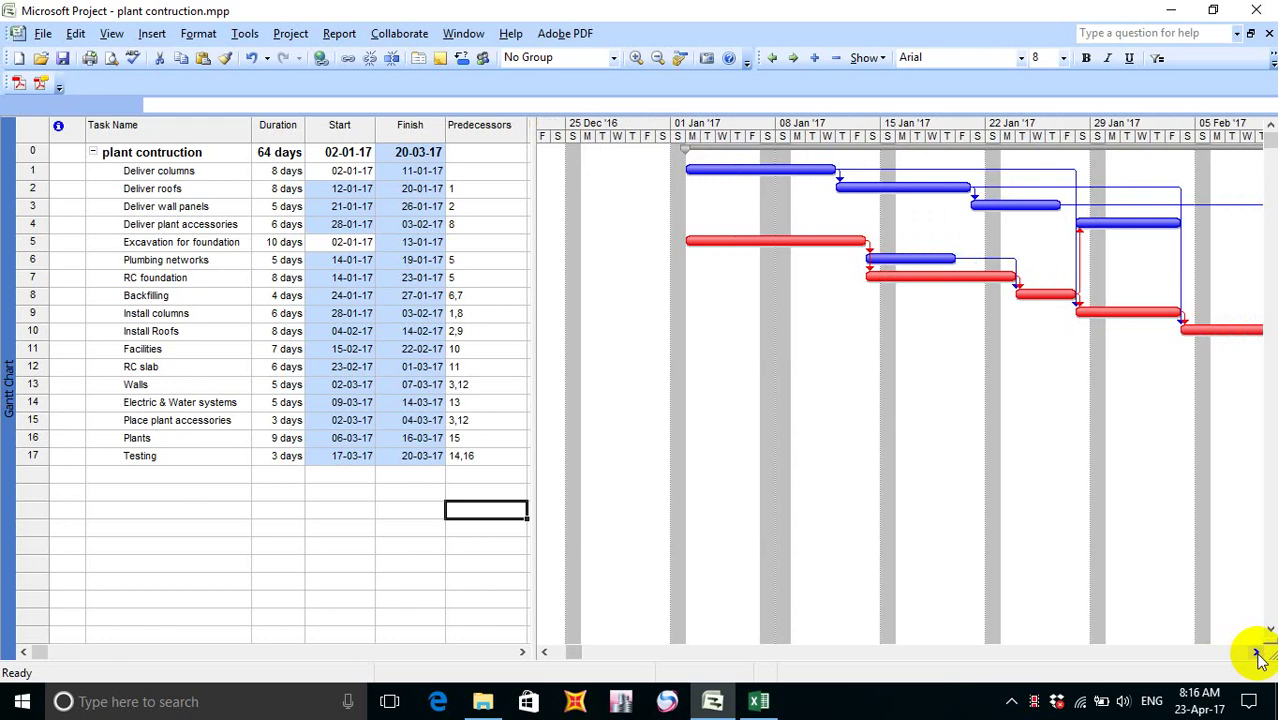
{"action": "left_click", "coordinate": [1258, 655]}
{"action": "left_click", "coordinate": [1258, 655]}
{"action": "left_click", "coordinate": [1258, 655]}
{"action": "left_click", "coordinate": [1258, 655]}
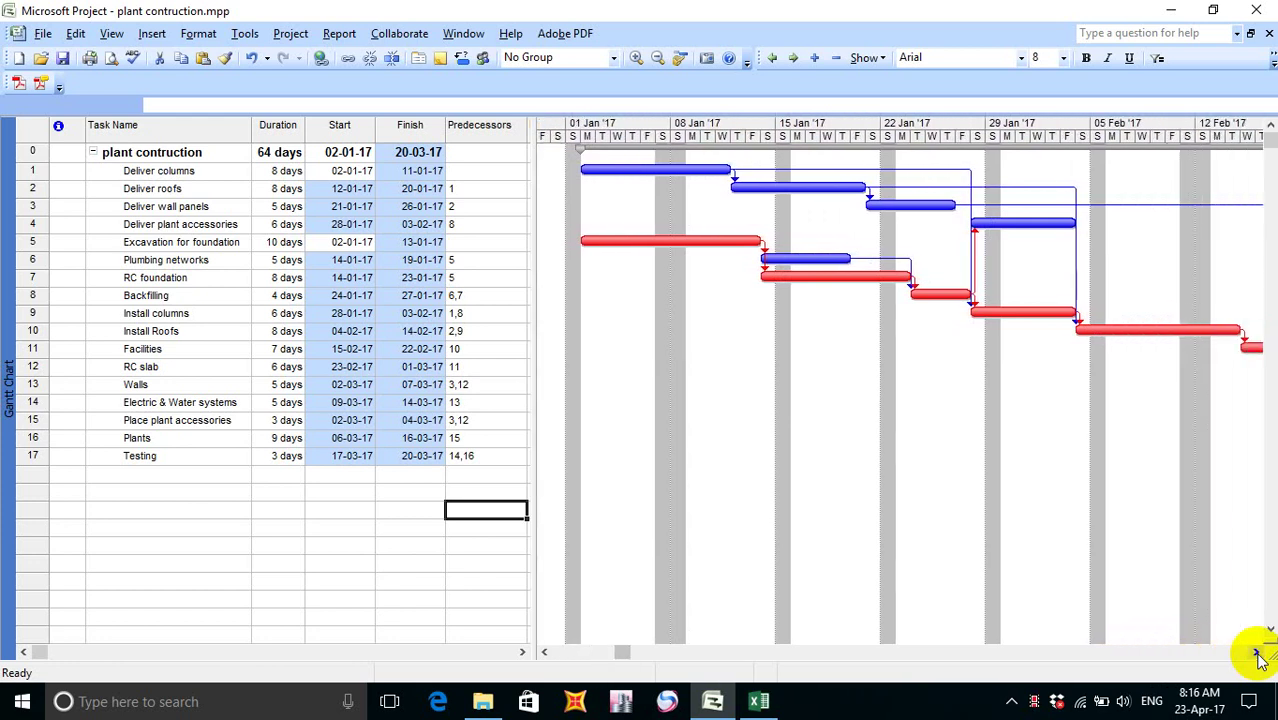
{"action": "left_click", "coordinate": [1258, 655]}
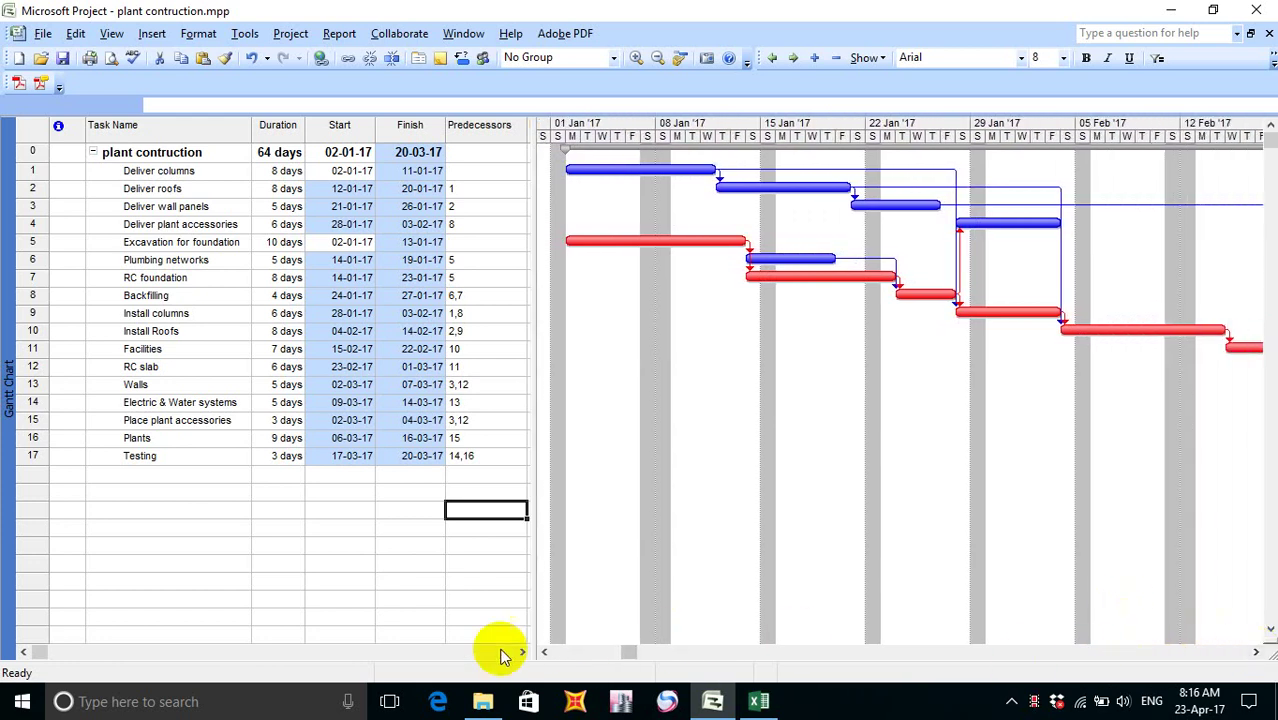
{"action": "left_click", "coordinate": [543, 653]}
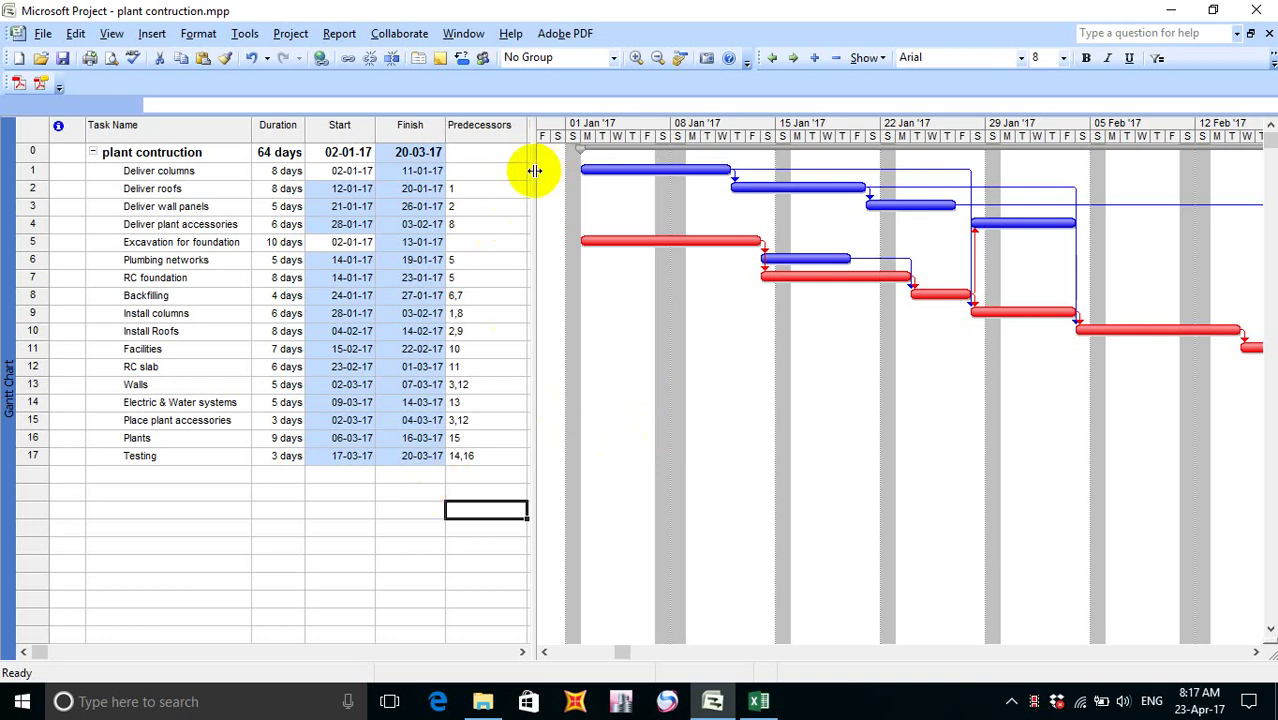
{"action": "left_click_drag", "start_coordinate": [532, 172], "coordinate": [533, 160]}
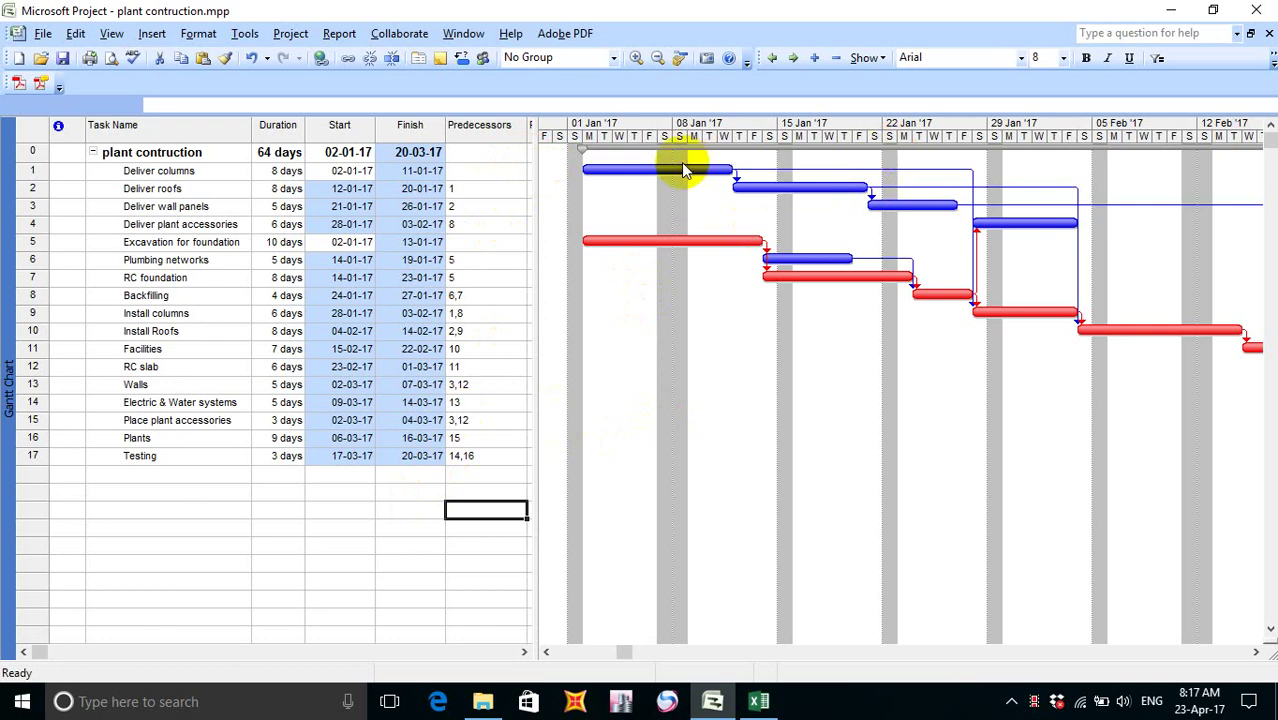
- Reopen the timescale settings and label the bottom tier's days in the 28-01-02, 29-01-02 format
{"action": "left_click", "coordinate": [197, 35]}
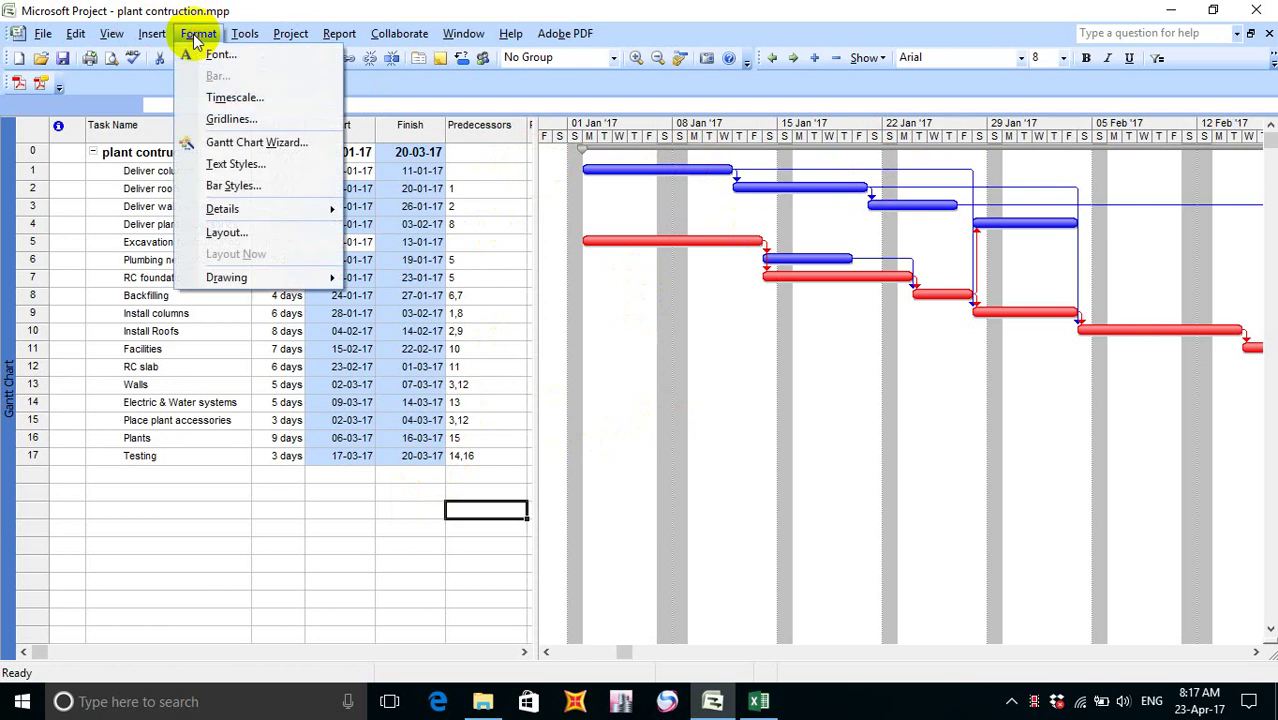
{"action": "left_click", "coordinate": [232, 98]}
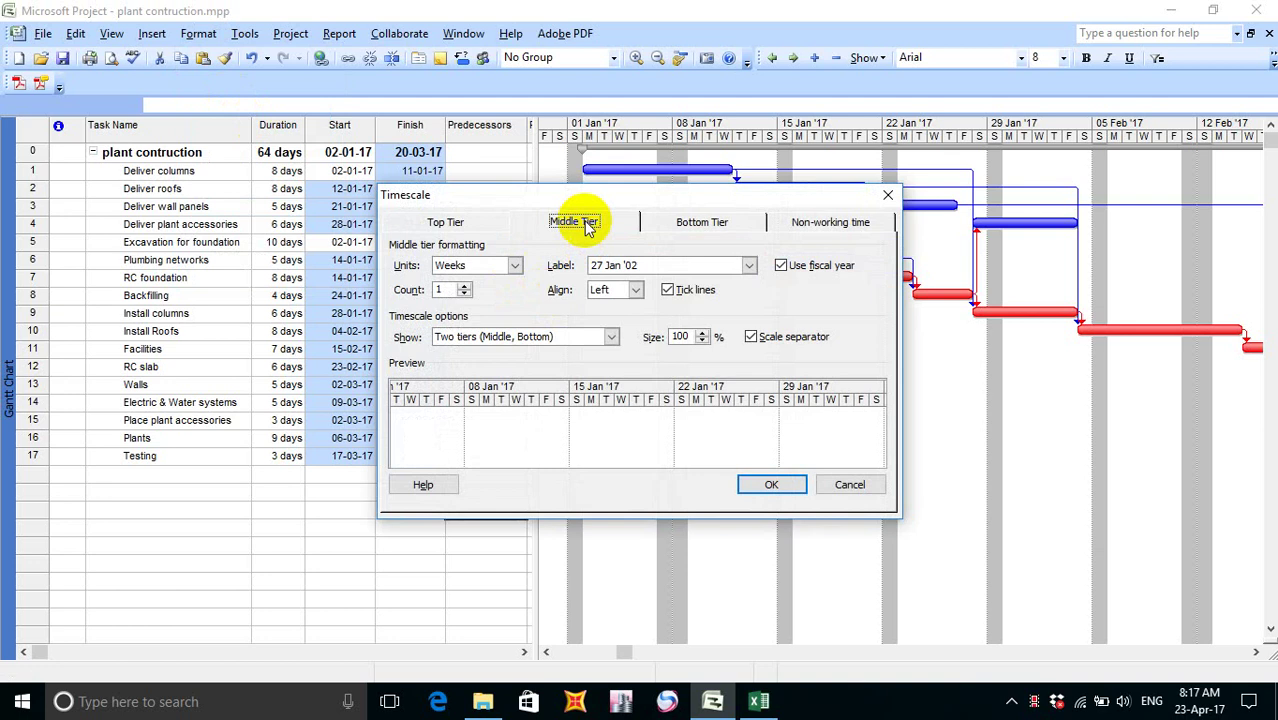
{"action": "left_click", "coordinate": [704, 227]}
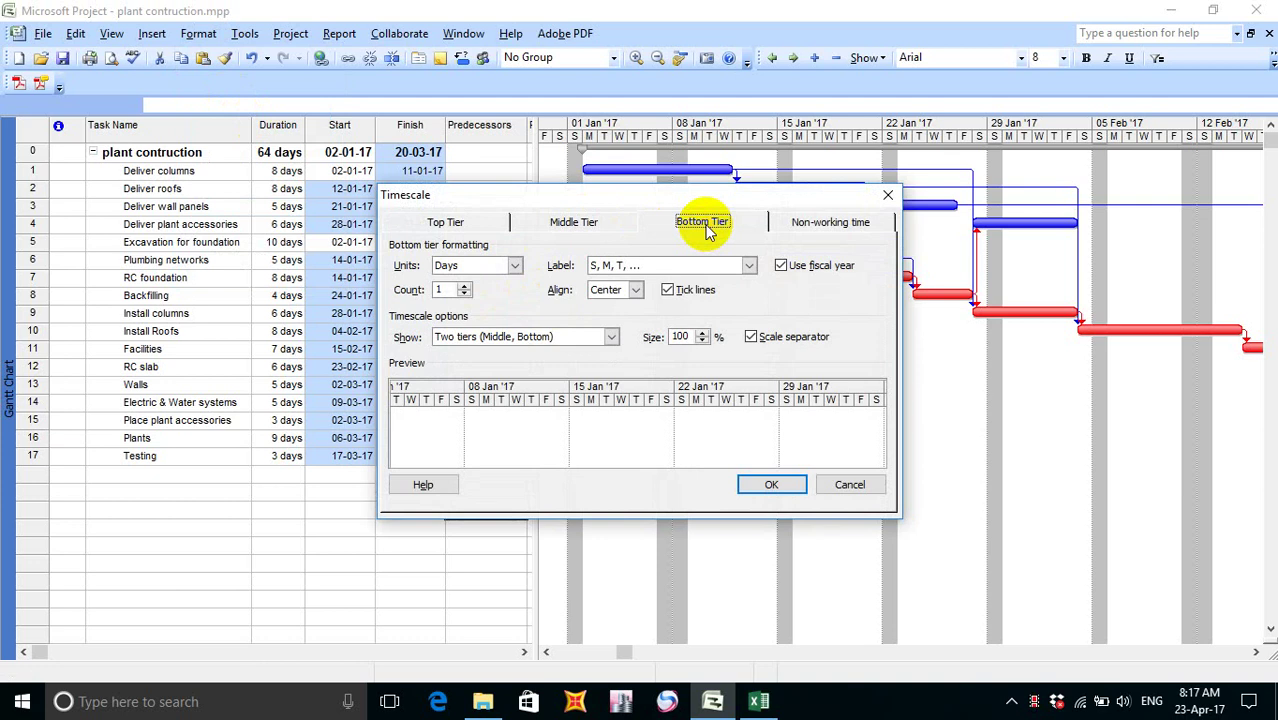
{"action": "left_click", "coordinate": [749, 266]}
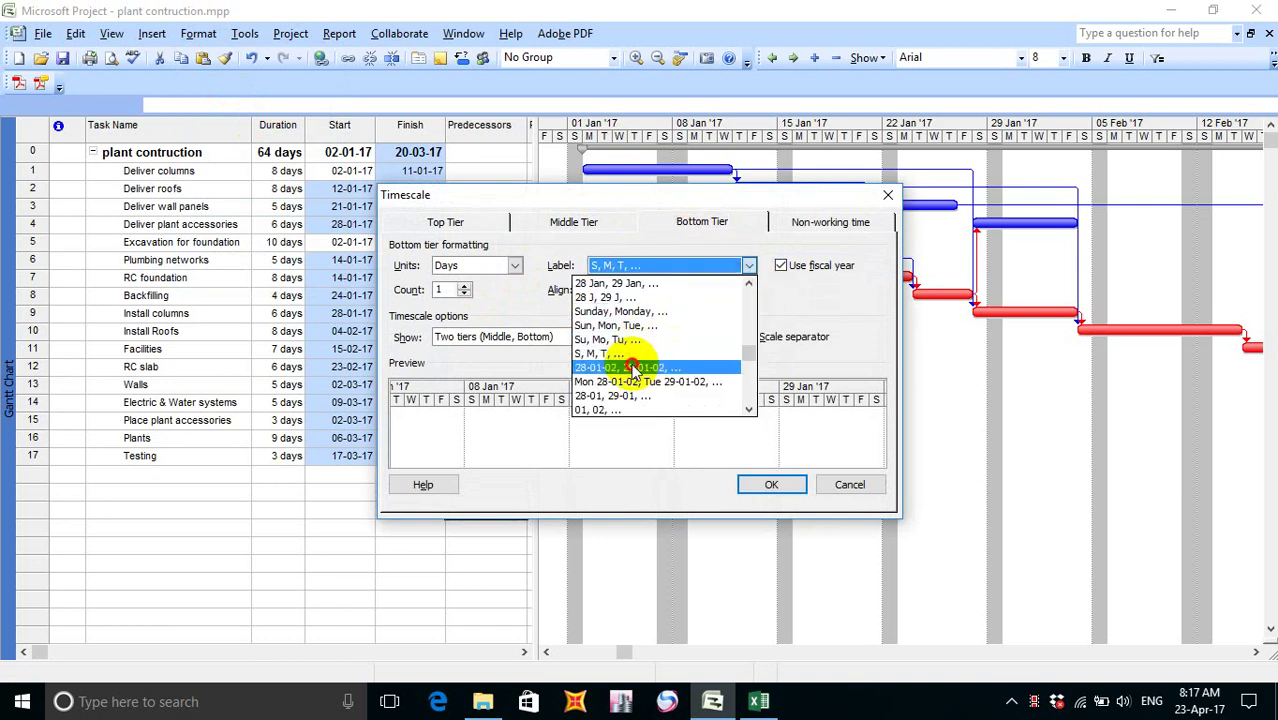
{"action": "left_click", "coordinate": [634, 368]}
{"action": "left_click", "coordinate": [750, 268]}
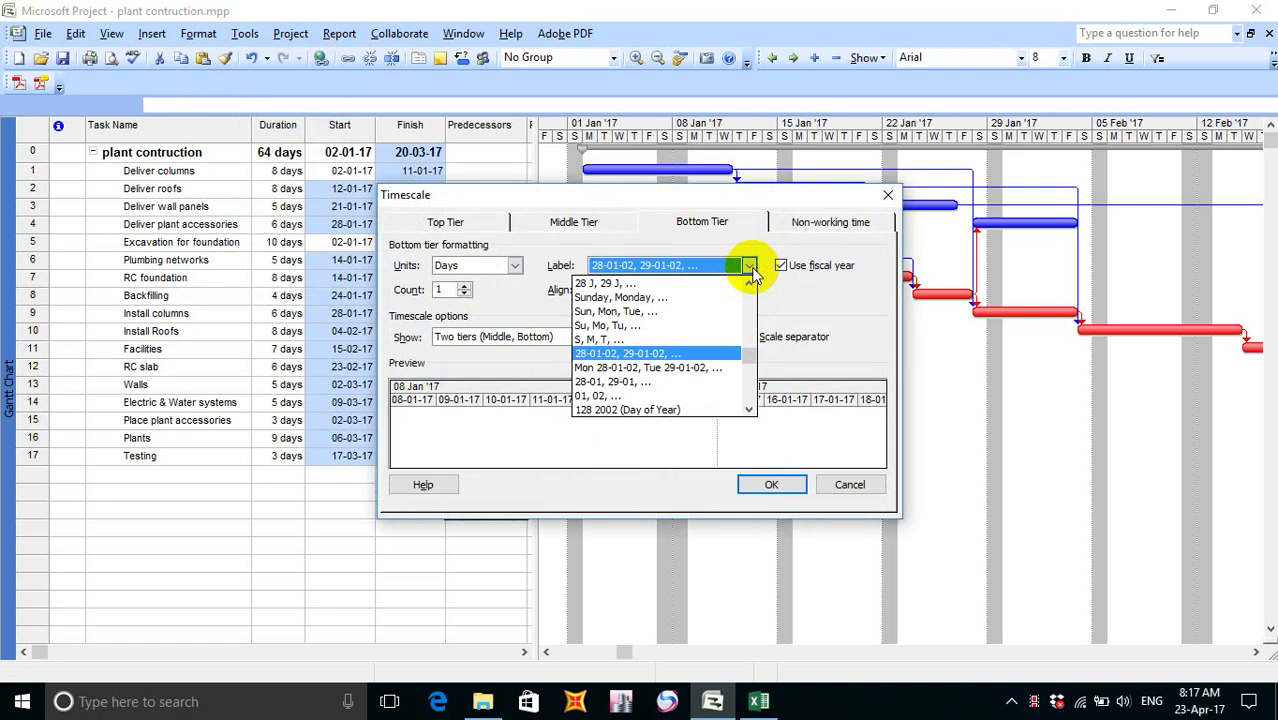
{"action": "left_click", "coordinate": [608, 355]}
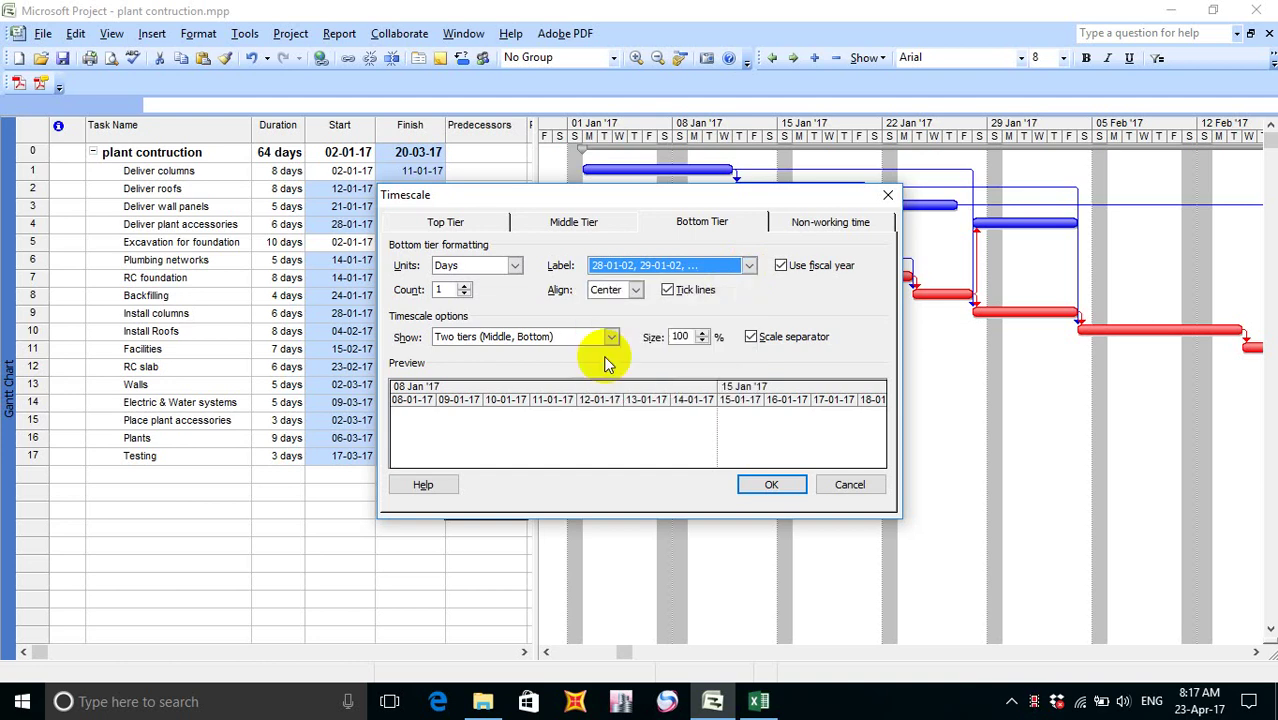
{"action": "left_click", "coordinate": [768, 486]}
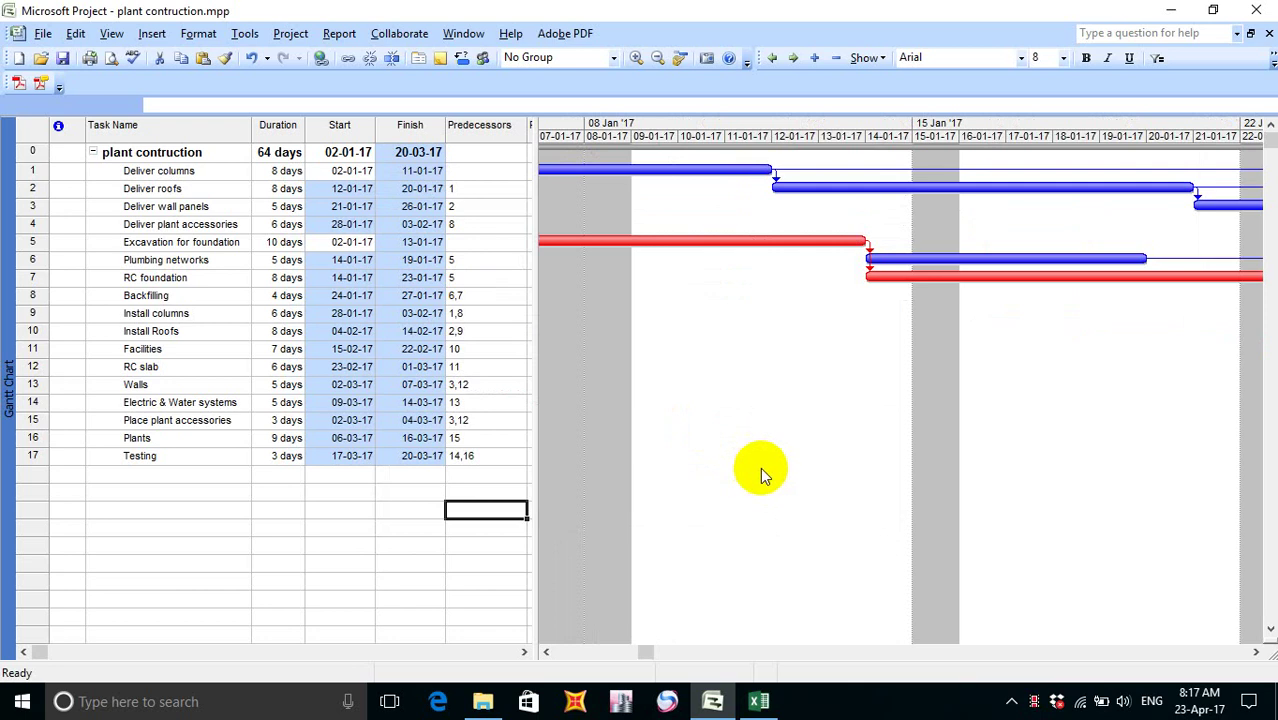
- Check the numbered instruction list on the Solution sheet in Excel and return to the schedule in Microsoft Project
{"action": "scroll", "coordinate": [736, 440], "scroll_direction": "down", "scroll_amount": 1}
{"action": "scroll", "coordinate": [663, 385], "scroll_direction": "up", "scroll_amount": 1}
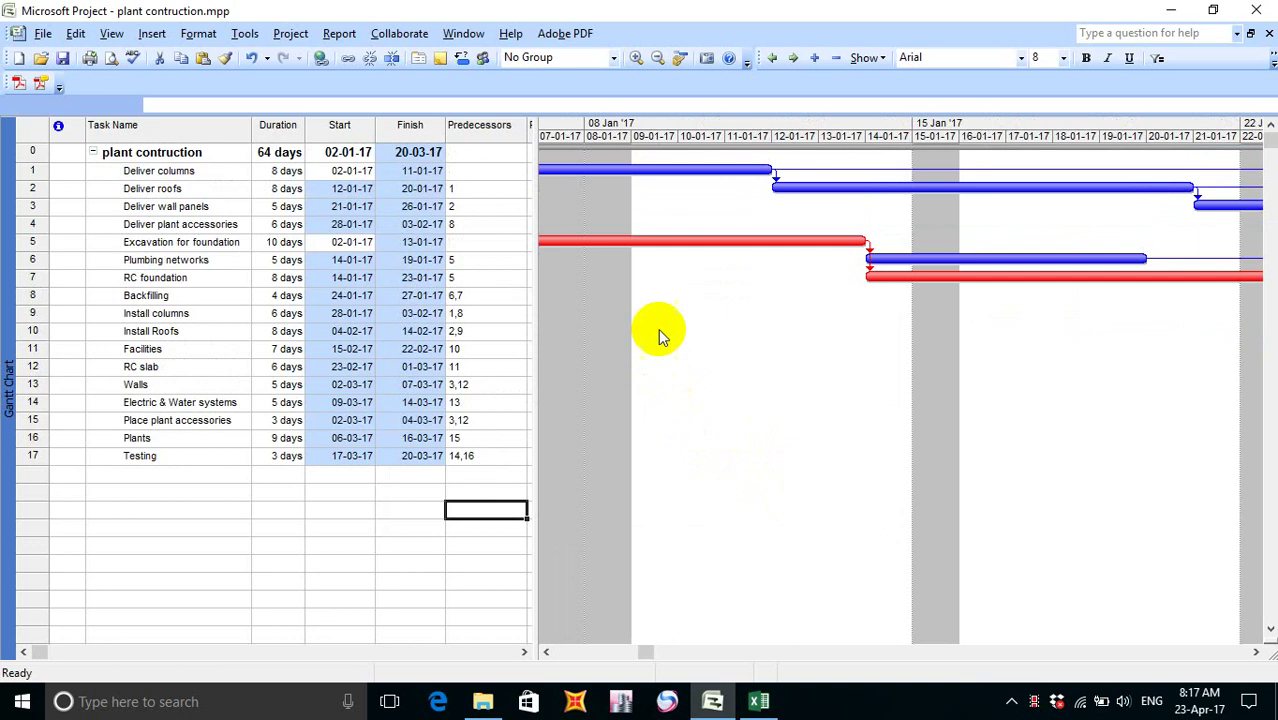
{"action": "scroll", "coordinate": [577, 230], "scroll_direction": "down", "scroll_amount": 3}
{"action": "scroll", "coordinate": [577, 231], "scroll_direction": "up", "scroll_amount": 3}
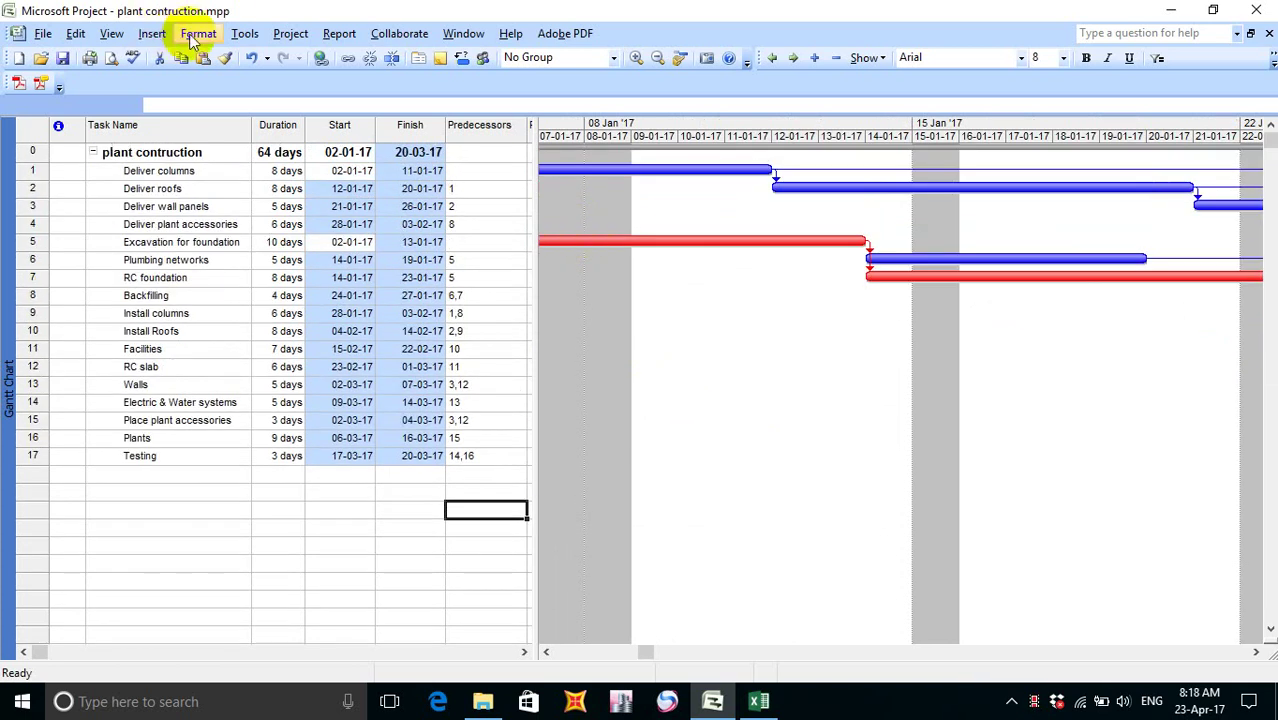
{"action": "left_click", "coordinate": [759, 701]}
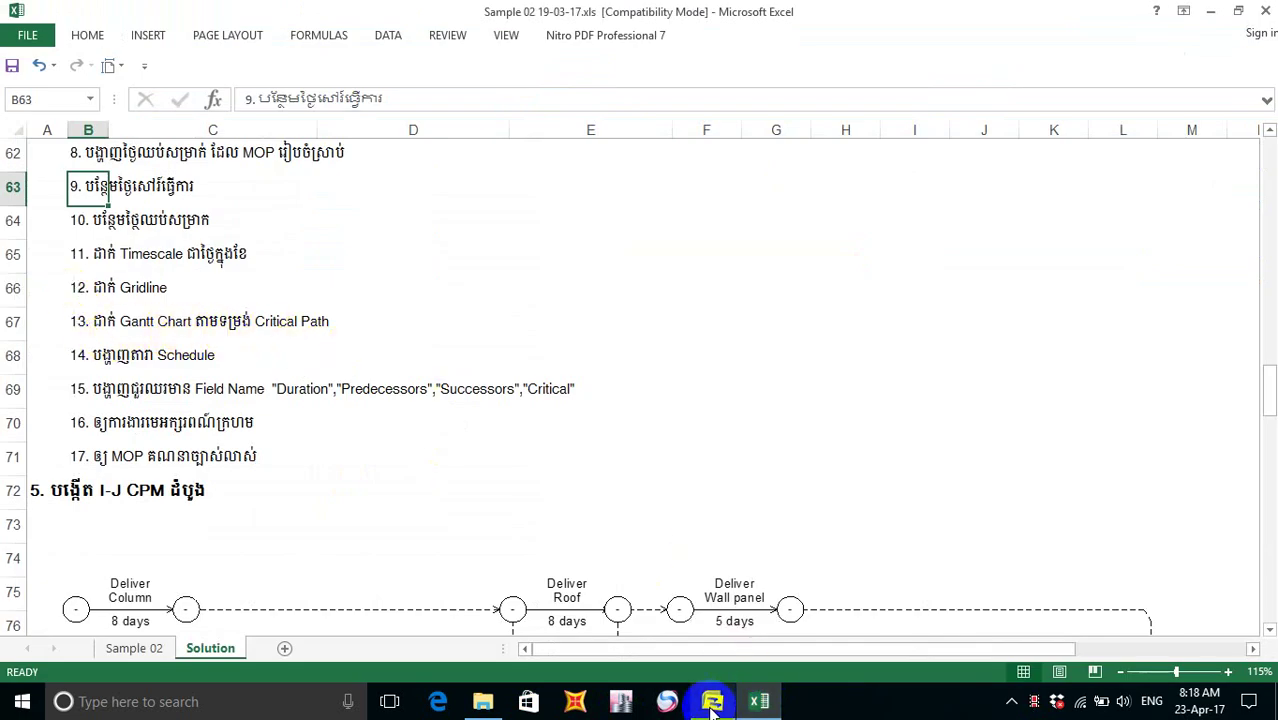
{"action": "mouse_move", "coordinate": [716, 706]}
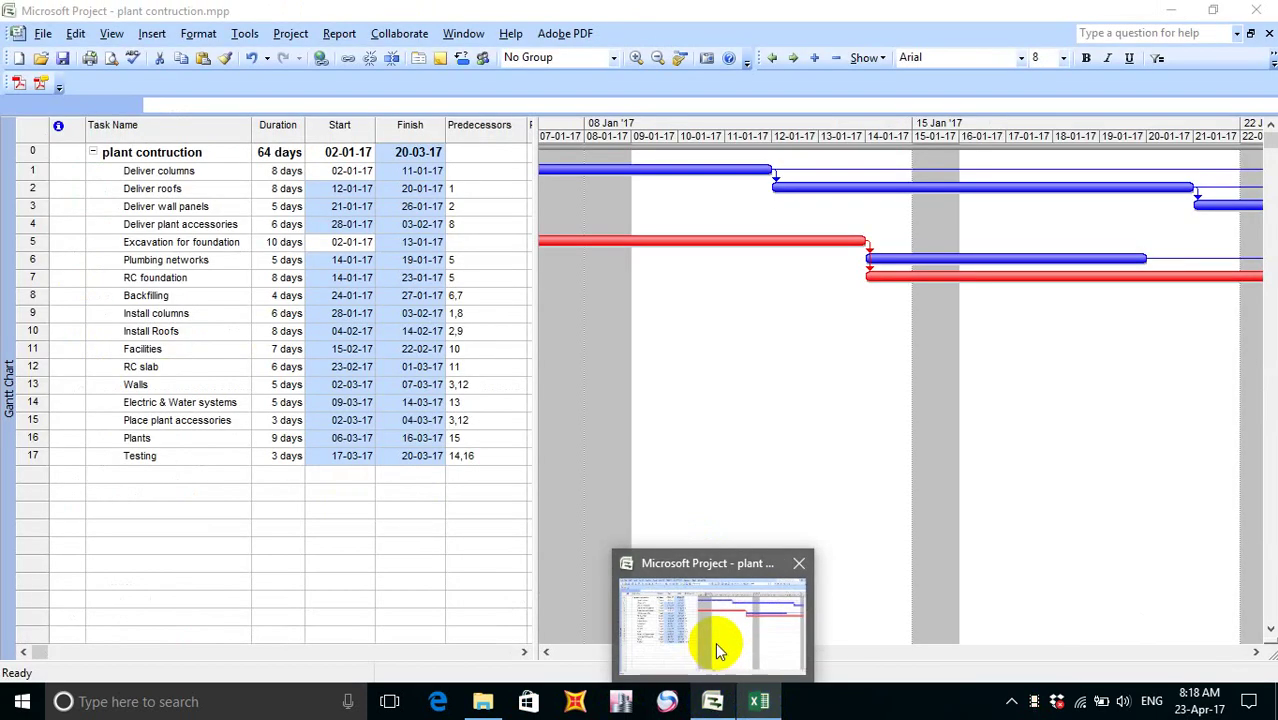
{"action": "left_click", "coordinate": [715, 642]}
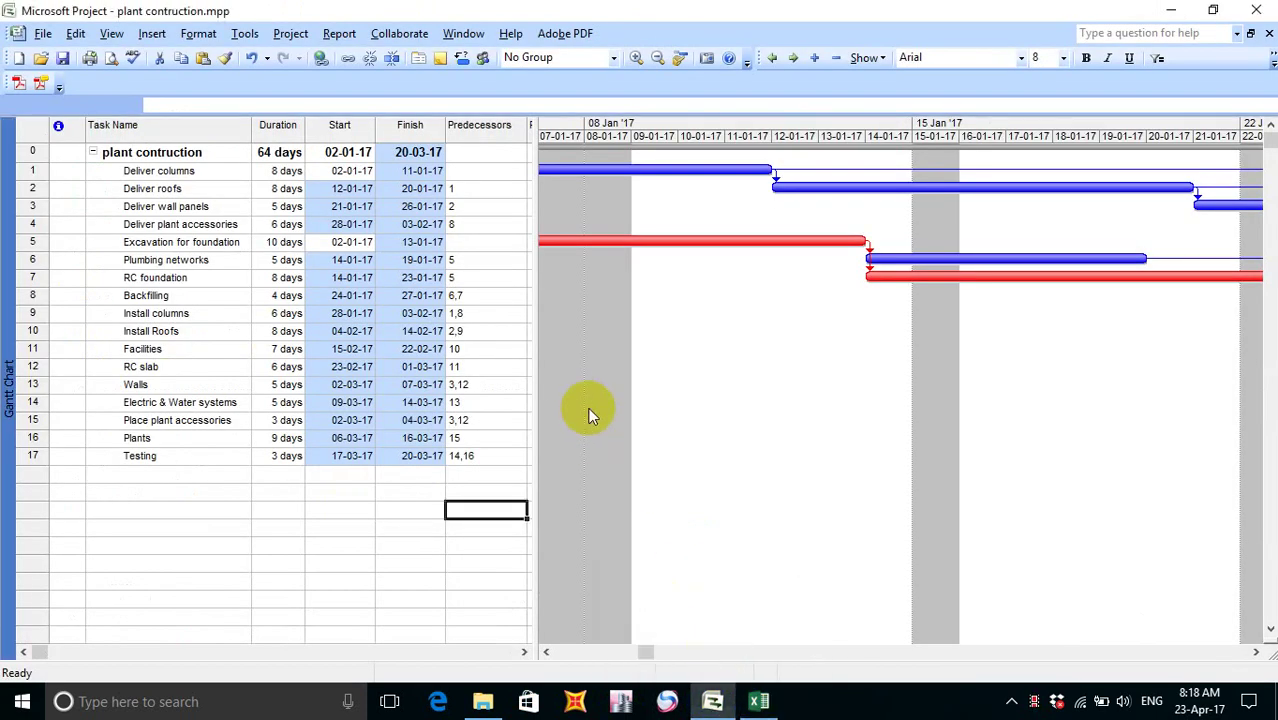
- Examine the daily dates and first task bars at the project's start in the Gantt chart
{"action": "scroll", "coordinate": [591, 410], "scroll_direction": "down", "scroll_amount": 2}
{"action": "scroll", "coordinate": [592, 410], "scroll_direction": "up", "scroll_amount": 2}
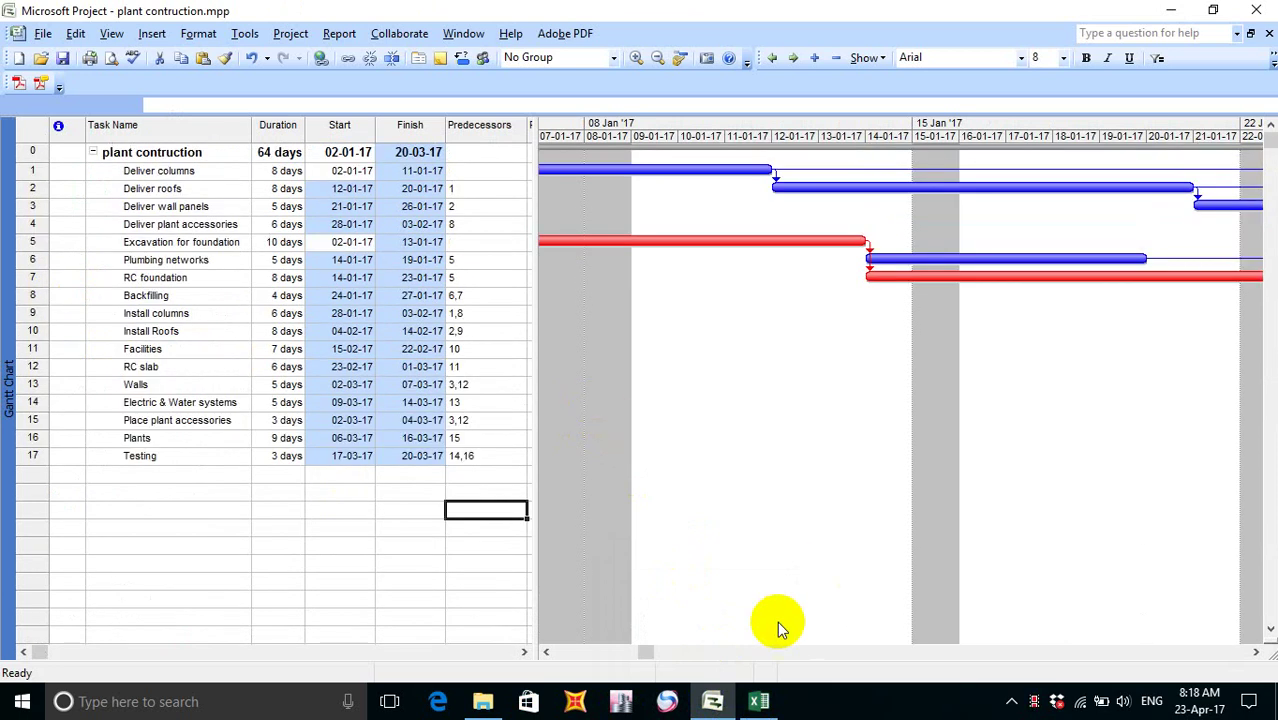
{"action": "left_click", "coordinate": [547, 652]}
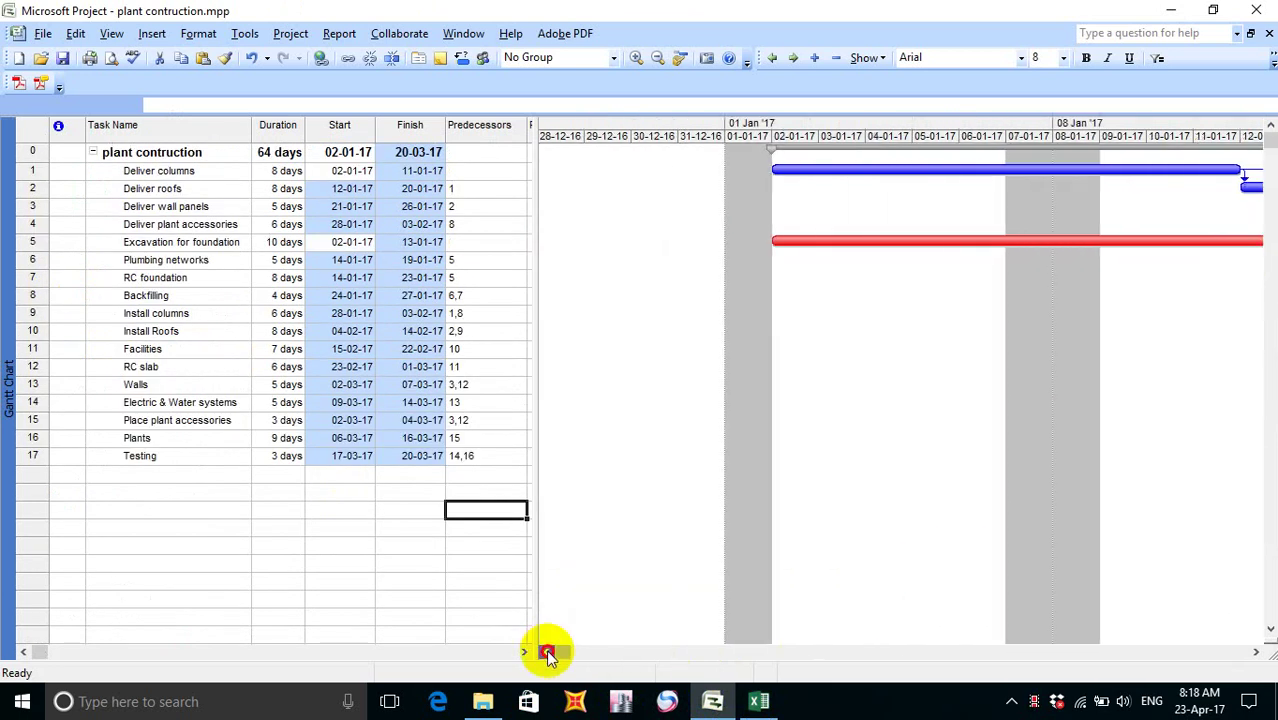
{"action": "left_click", "coordinate": [1256, 652]}
{"action": "left_click", "coordinate": [1255, 654]}
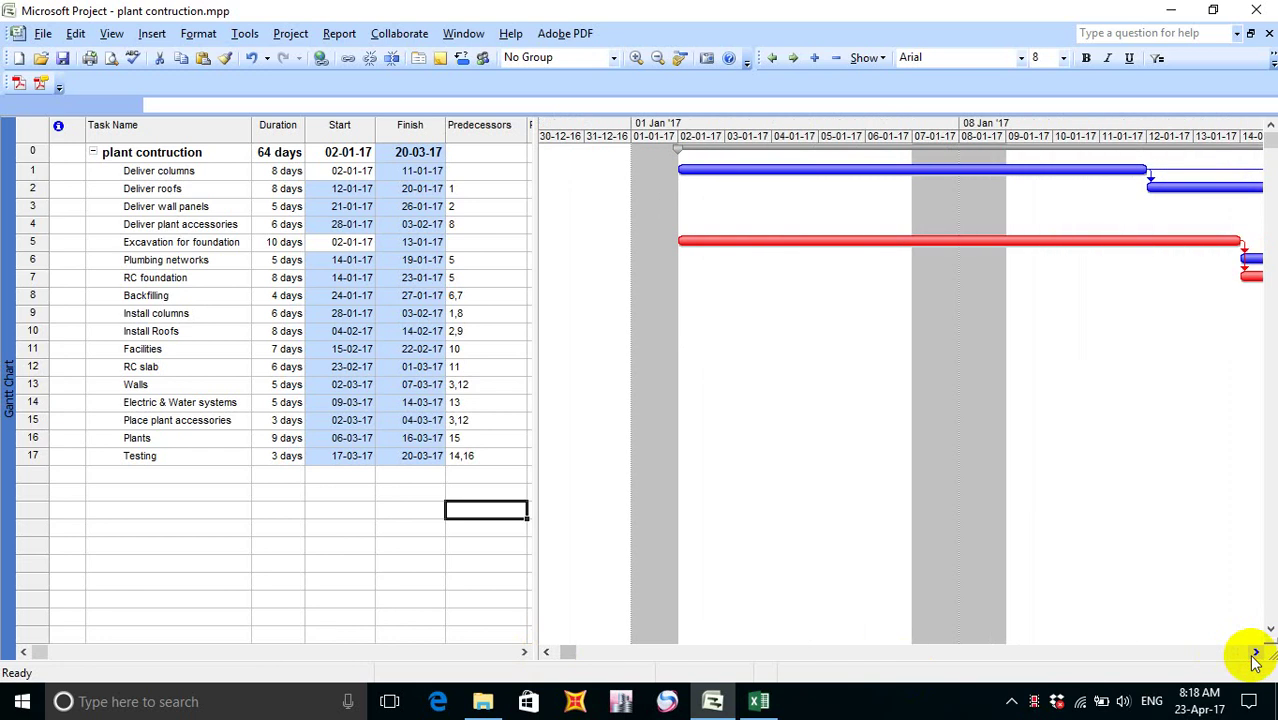
{"action": "left_click", "coordinate": [1255, 654]}
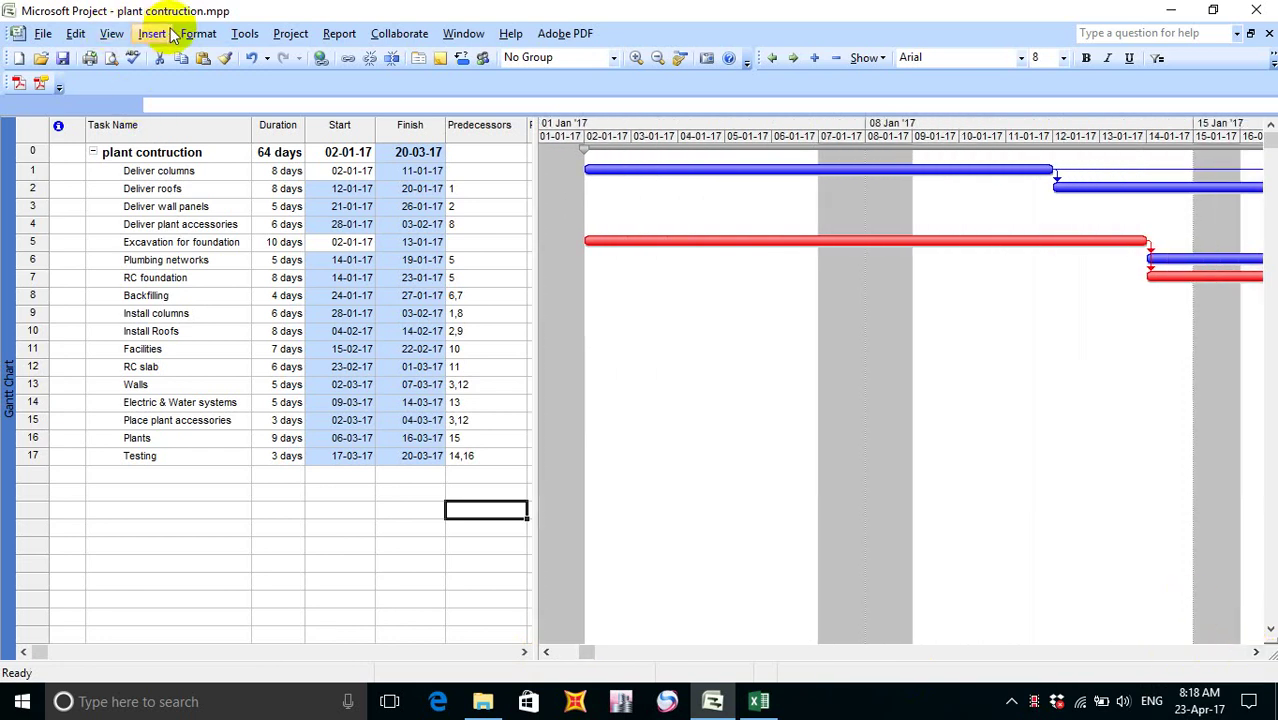
- Open the gridline settings and give the Gantt Rows a solid line in silver
{"action": "left_click", "coordinate": [194, 34]}
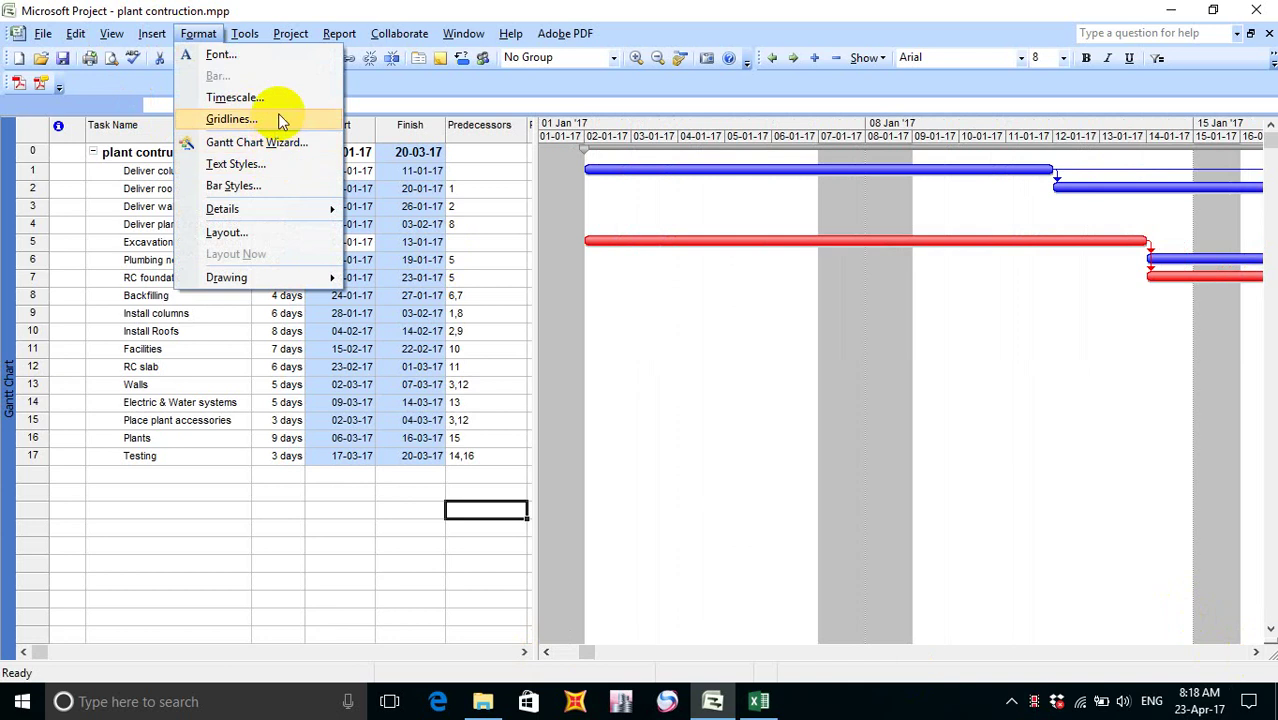
{"action": "left_click", "coordinate": [279, 118]}
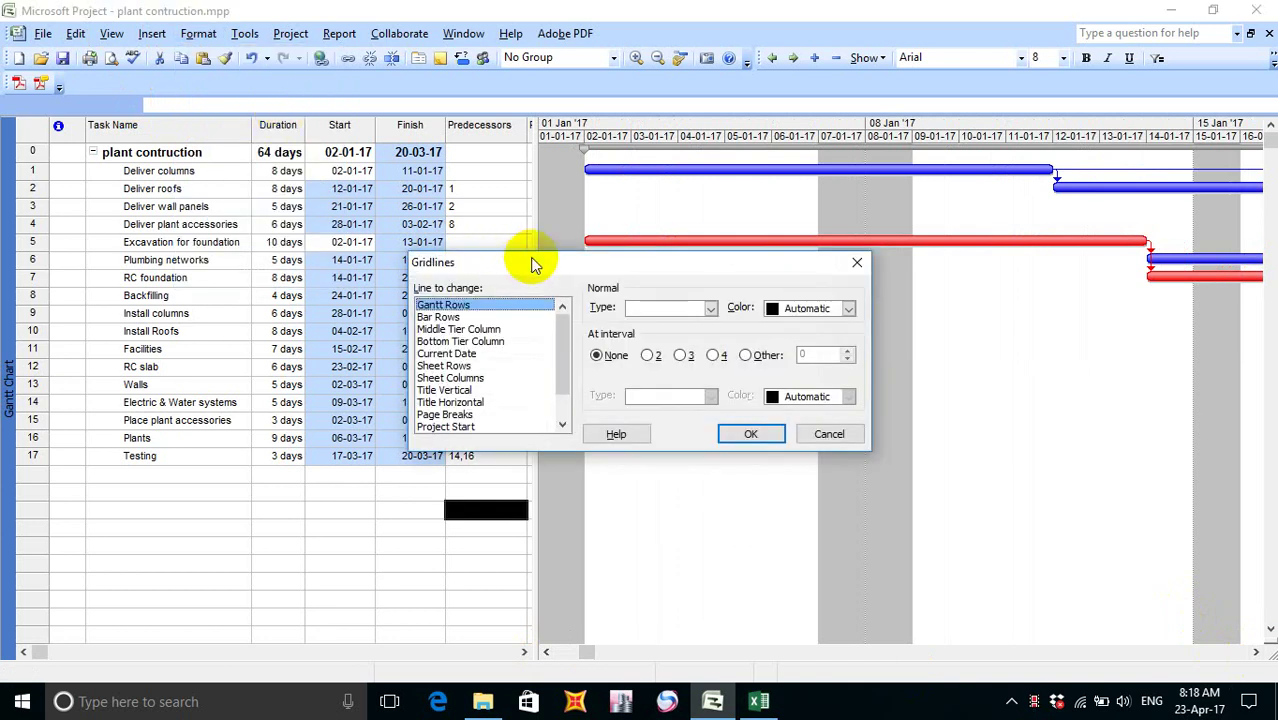
{"action": "left_click_drag", "start_coordinate": [532, 263], "coordinate": [730, 247]}
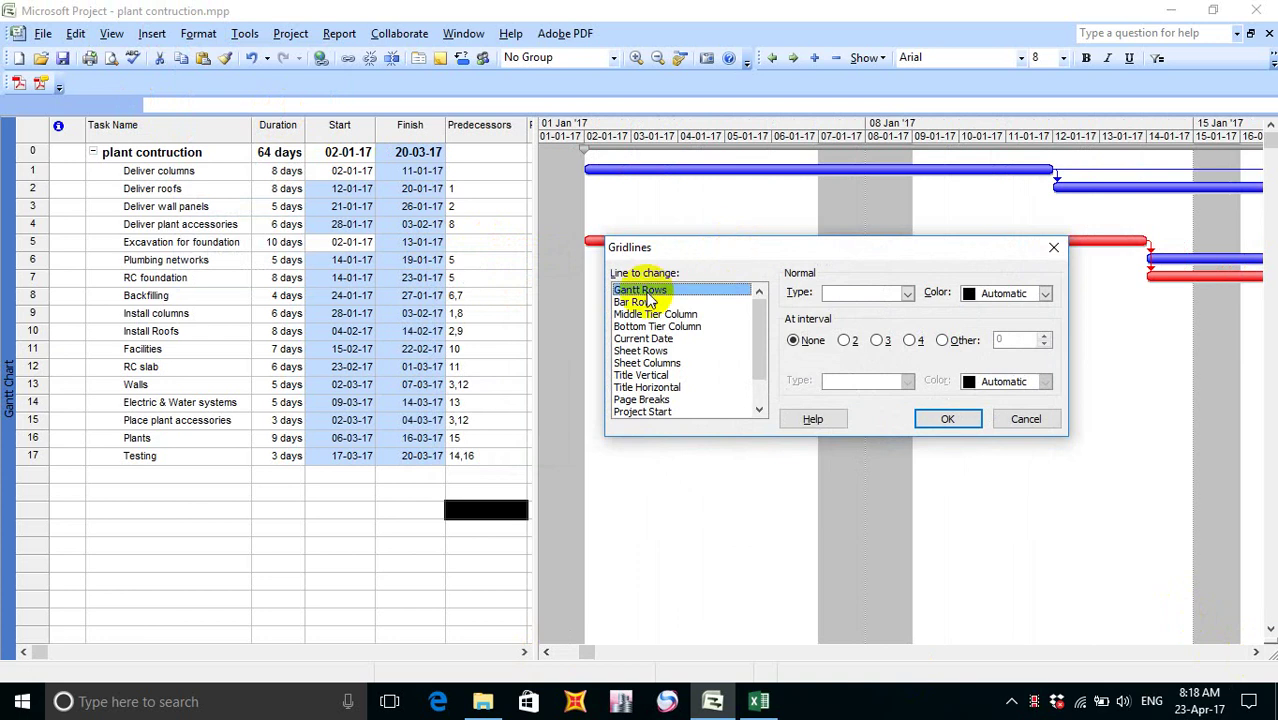
{"action": "left_click", "coordinate": [908, 294]}
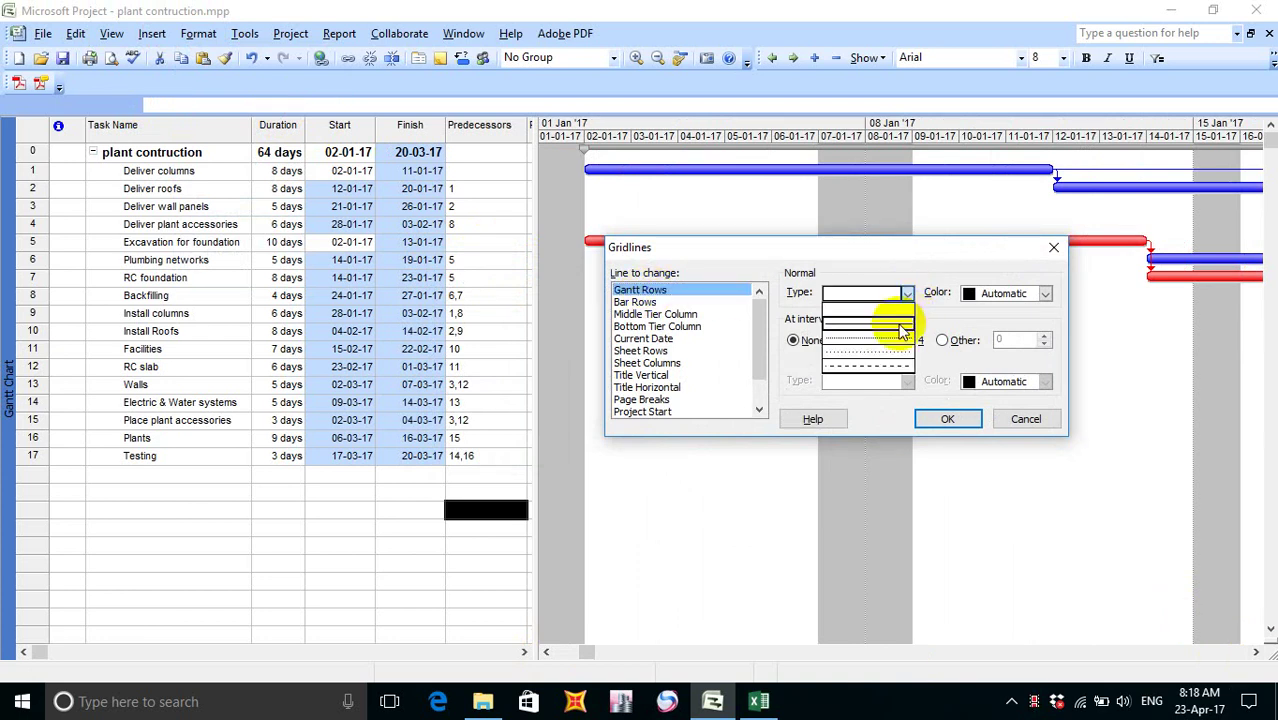
{"action": "left_click", "coordinate": [900, 330]}
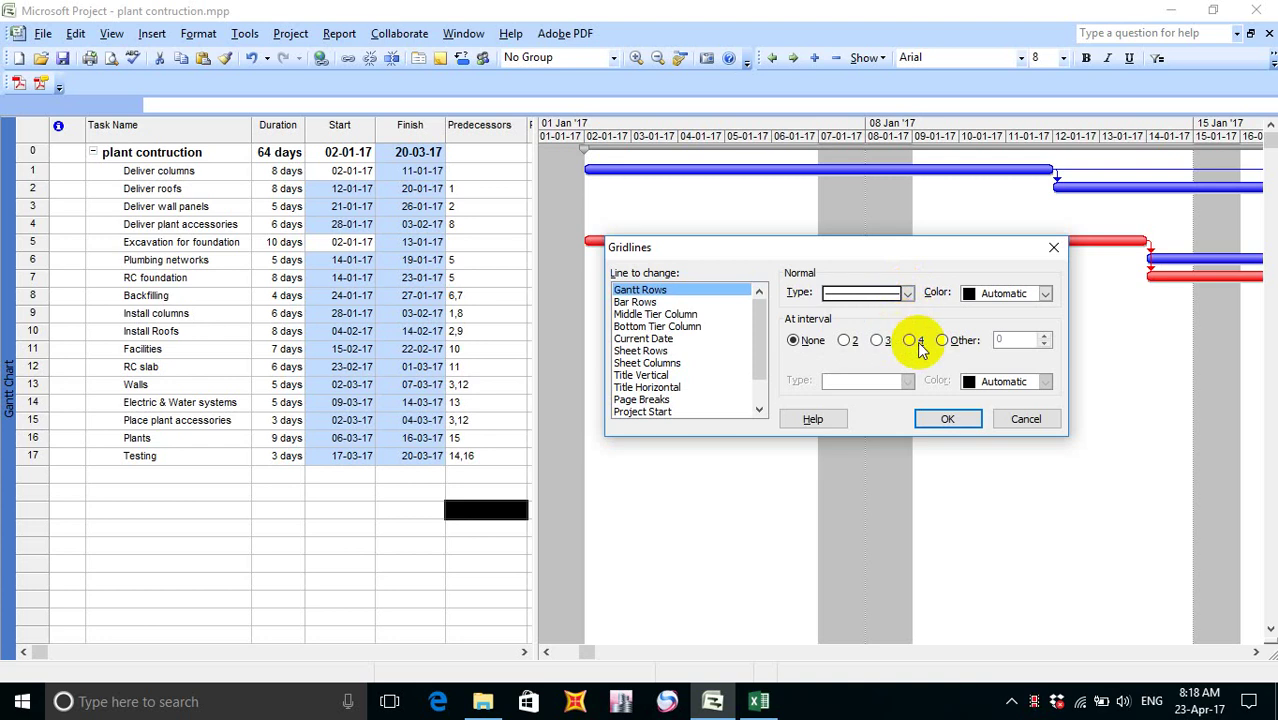
{"action": "left_click", "coordinate": [1045, 294]}
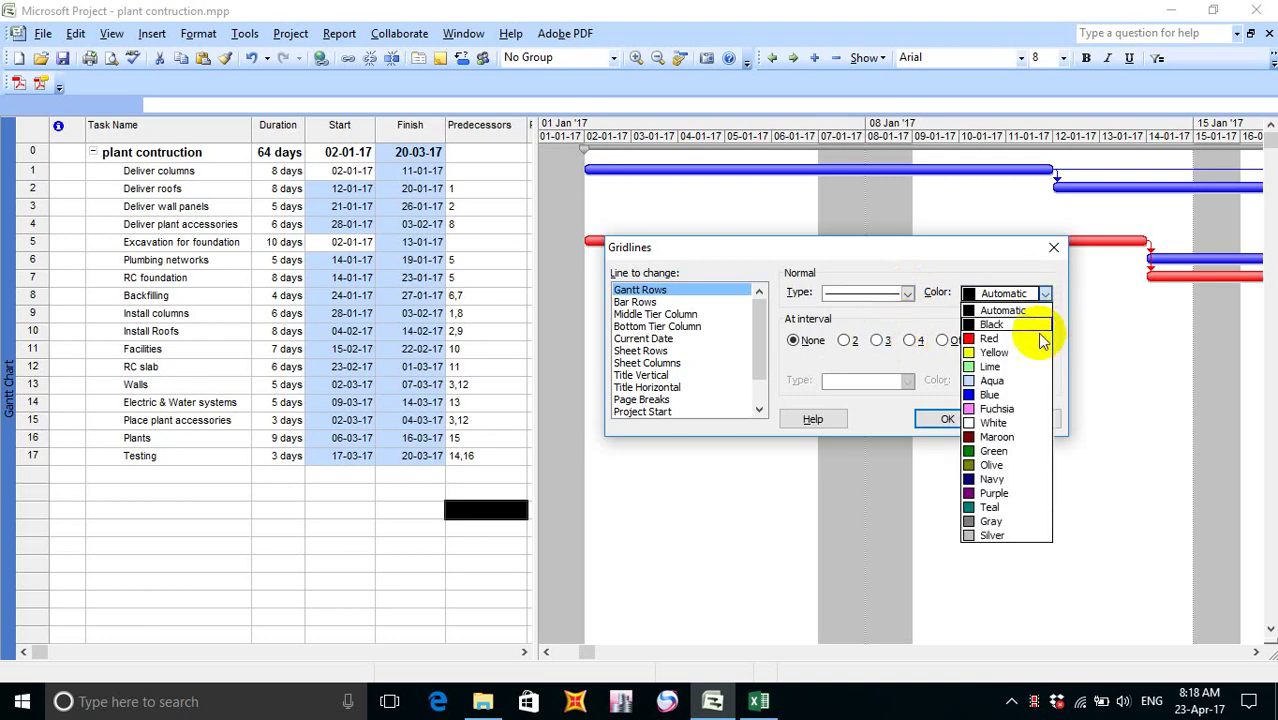
{"action": "left_click", "coordinate": [1008, 535]}
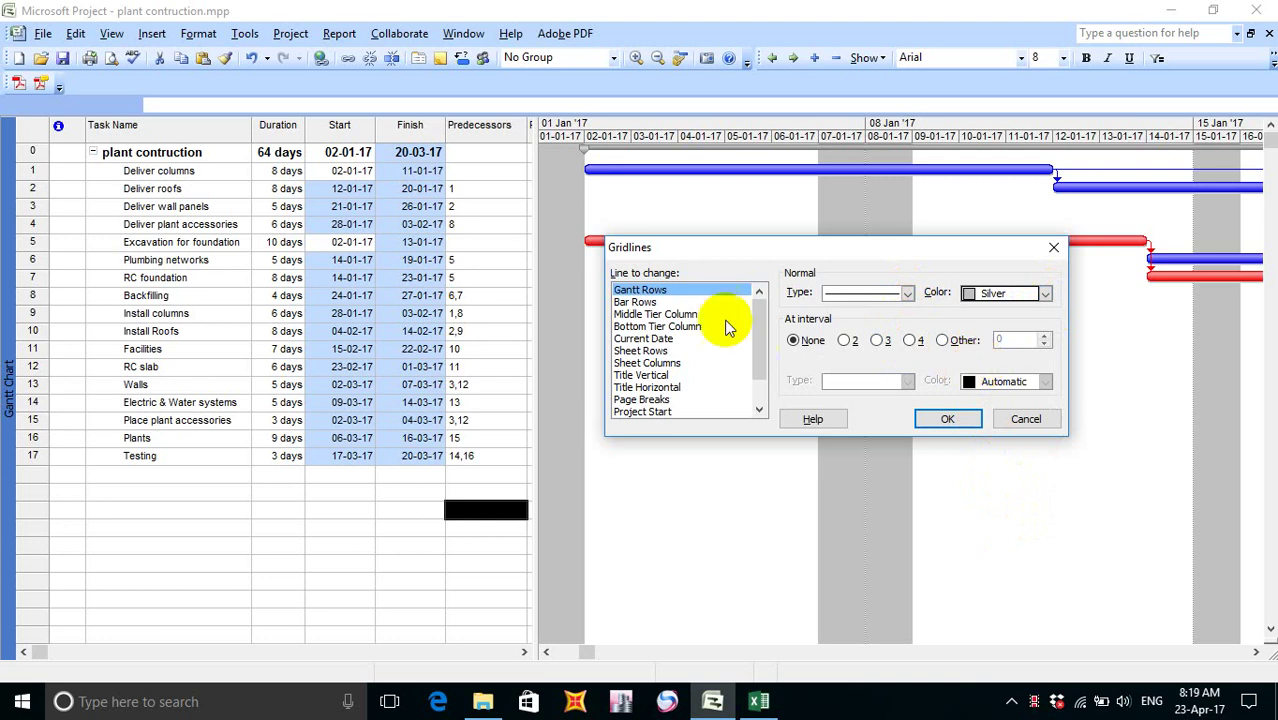
- Set the Bottom Tier Column gridlines to a solid line in silver
{"action": "left_click", "coordinate": [630, 327]}
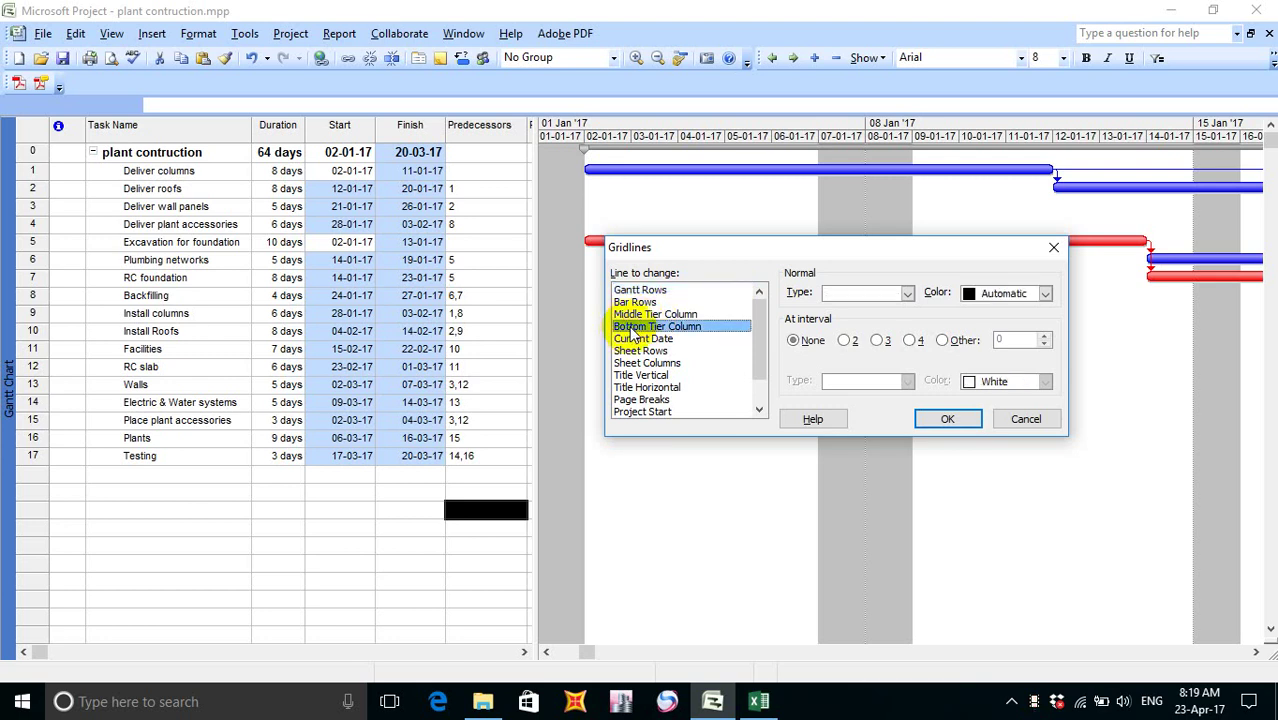
{"action": "left_click", "coordinate": [907, 294]}
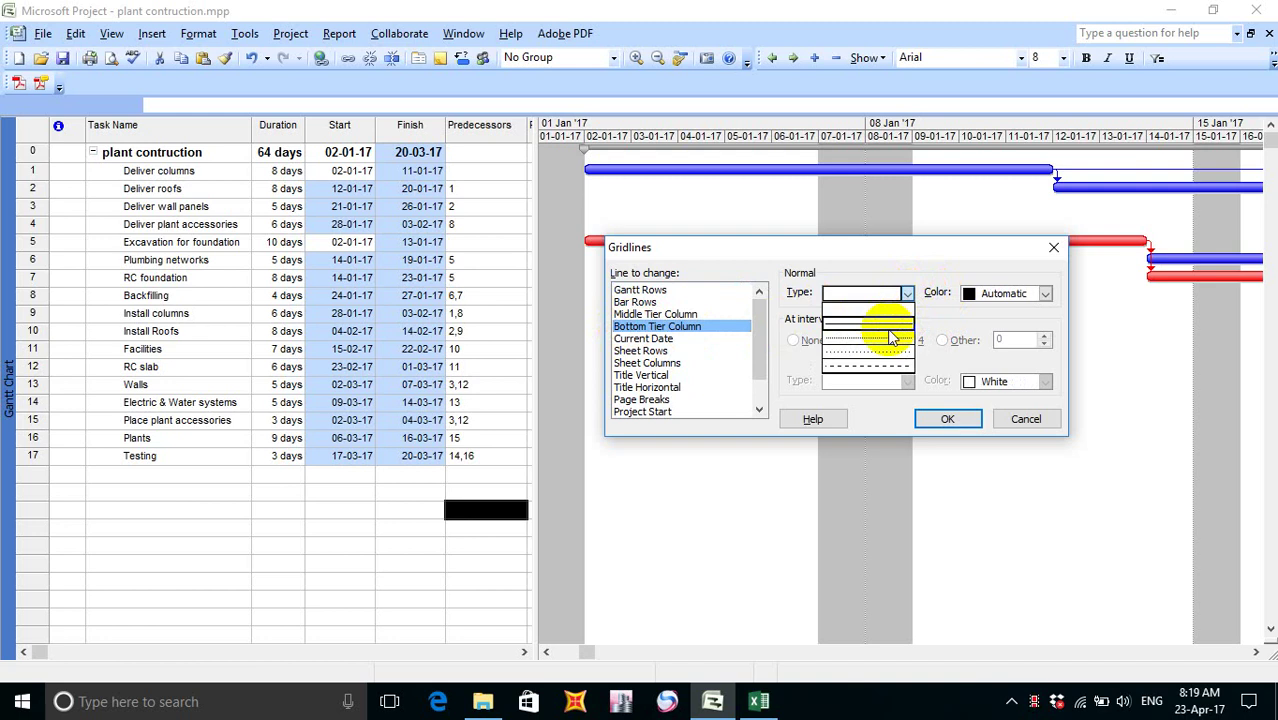
{"action": "left_click", "coordinate": [889, 328]}
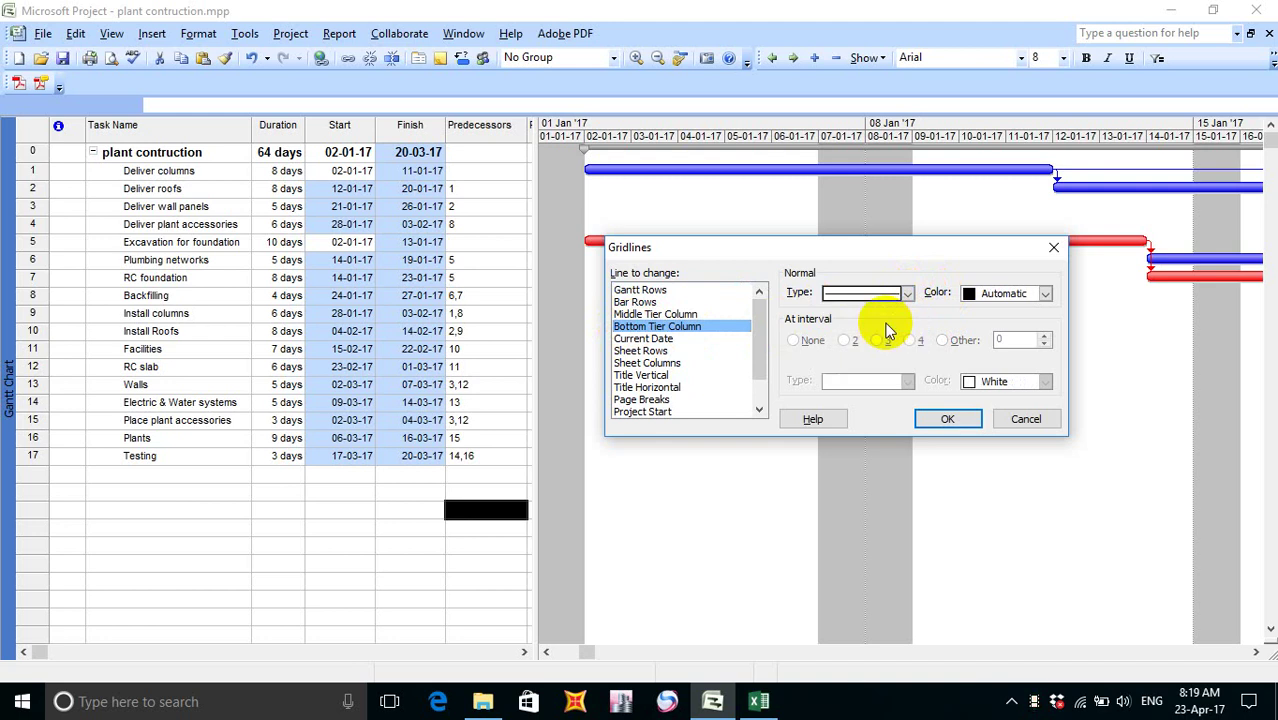
{"action": "left_click", "coordinate": [1044, 293]}
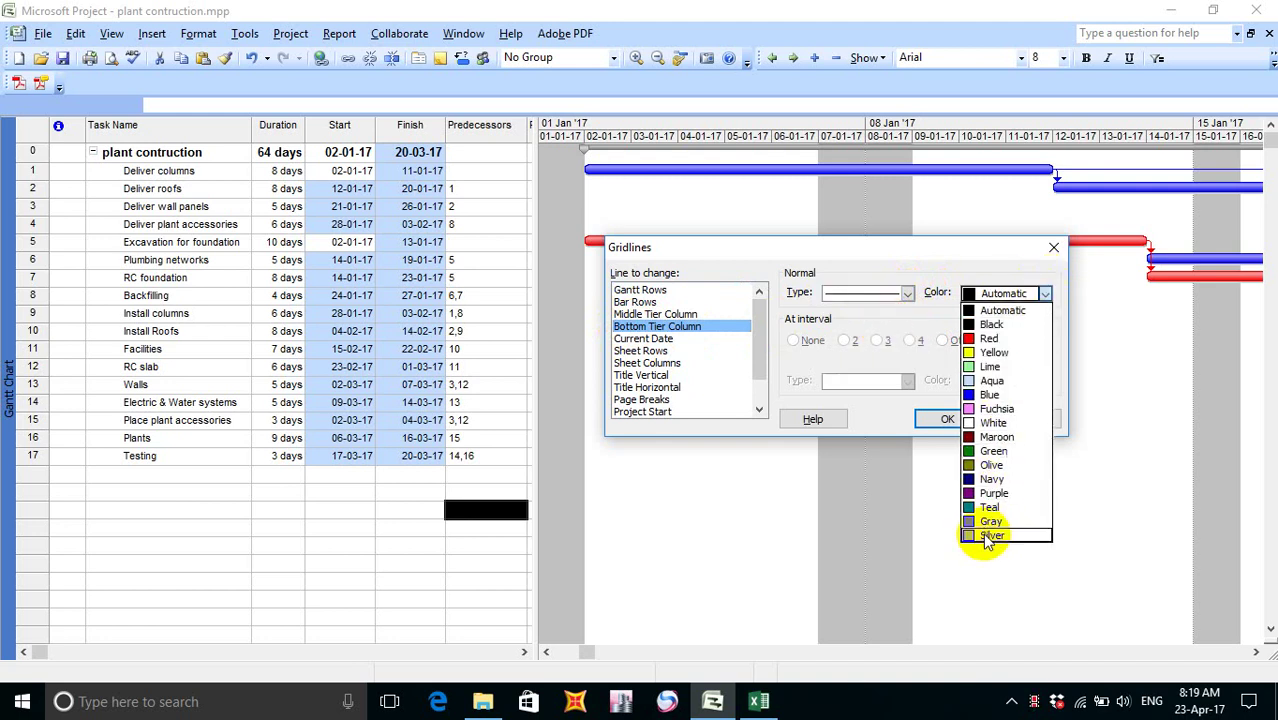
{"action": "left_click", "coordinate": [988, 537]}
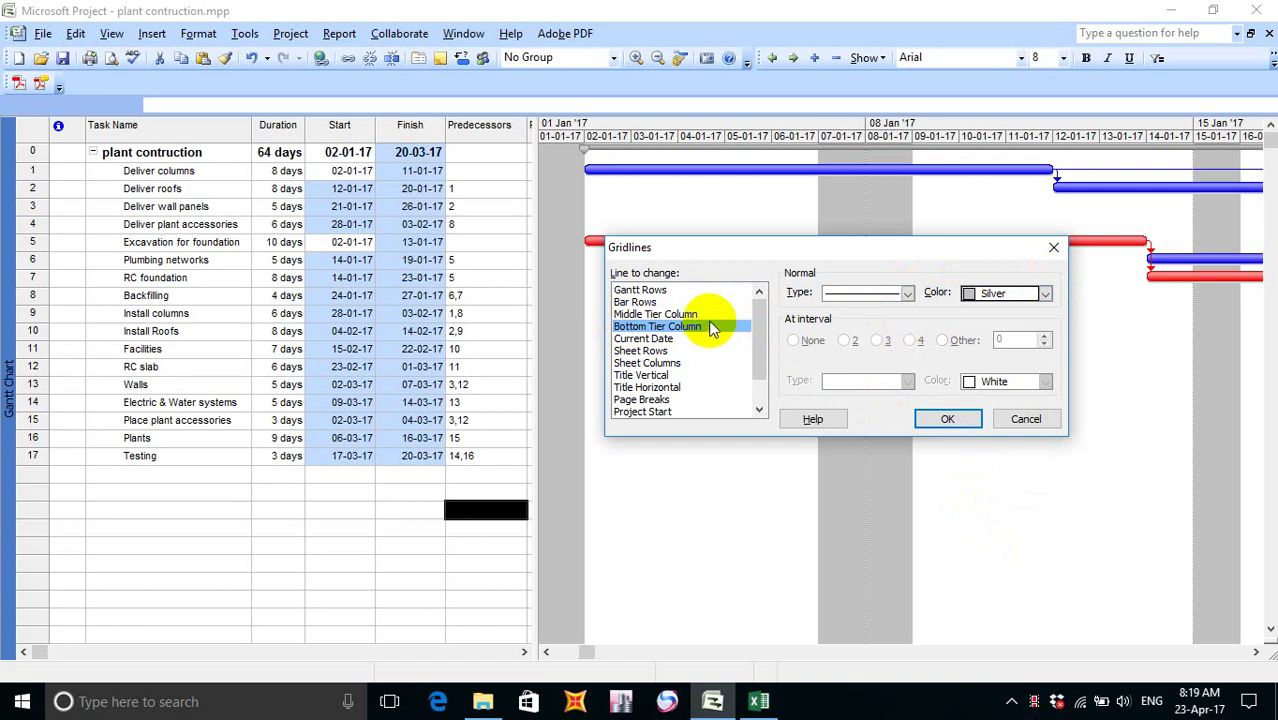
- Set the Sheet Rows and Sheet Columns gridlines to the Automatic color and apply the gridline settings
{"action": "left_click", "coordinate": [664, 352]}
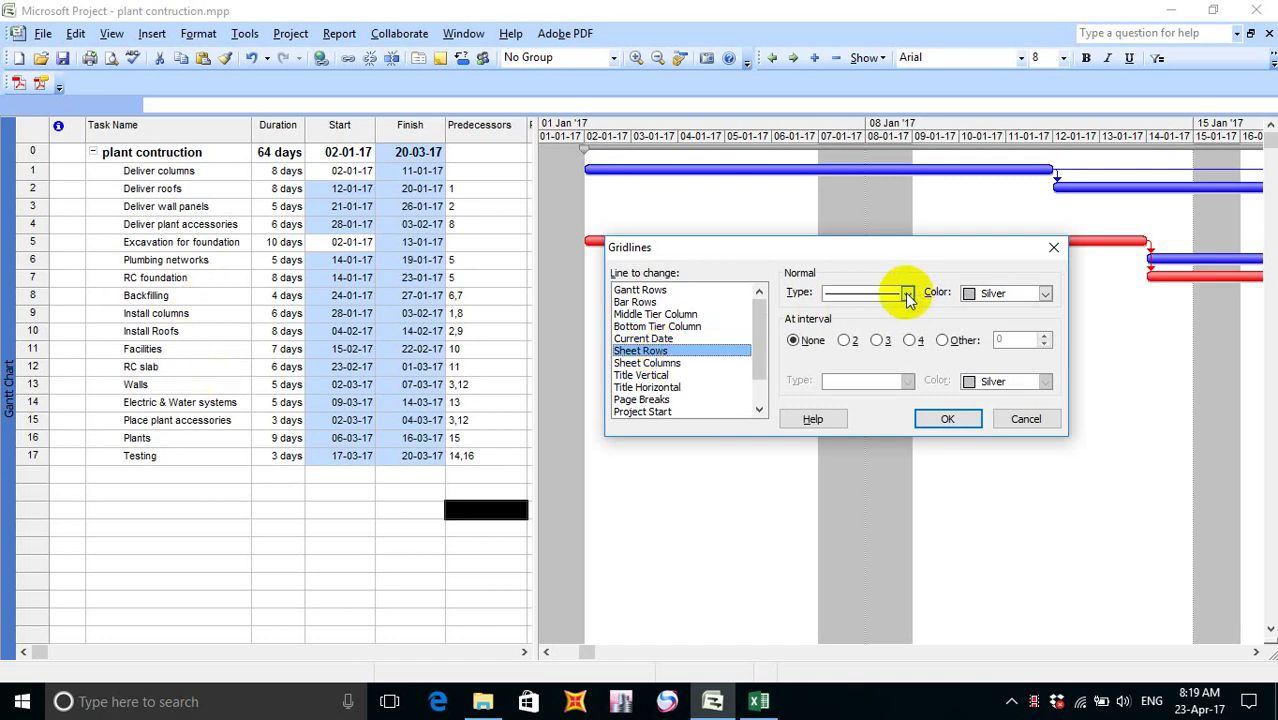
{"action": "left_click", "coordinate": [1044, 293]}
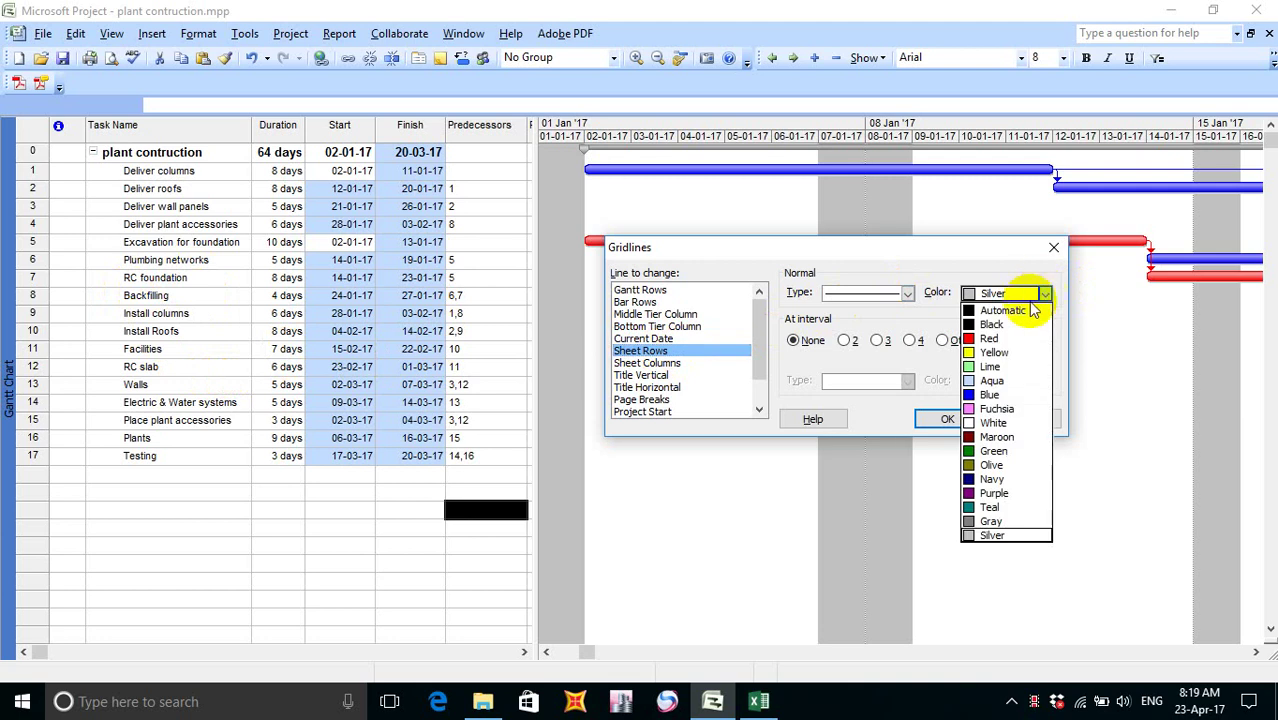
{"action": "left_click", "coordinate": [1030, 311]}
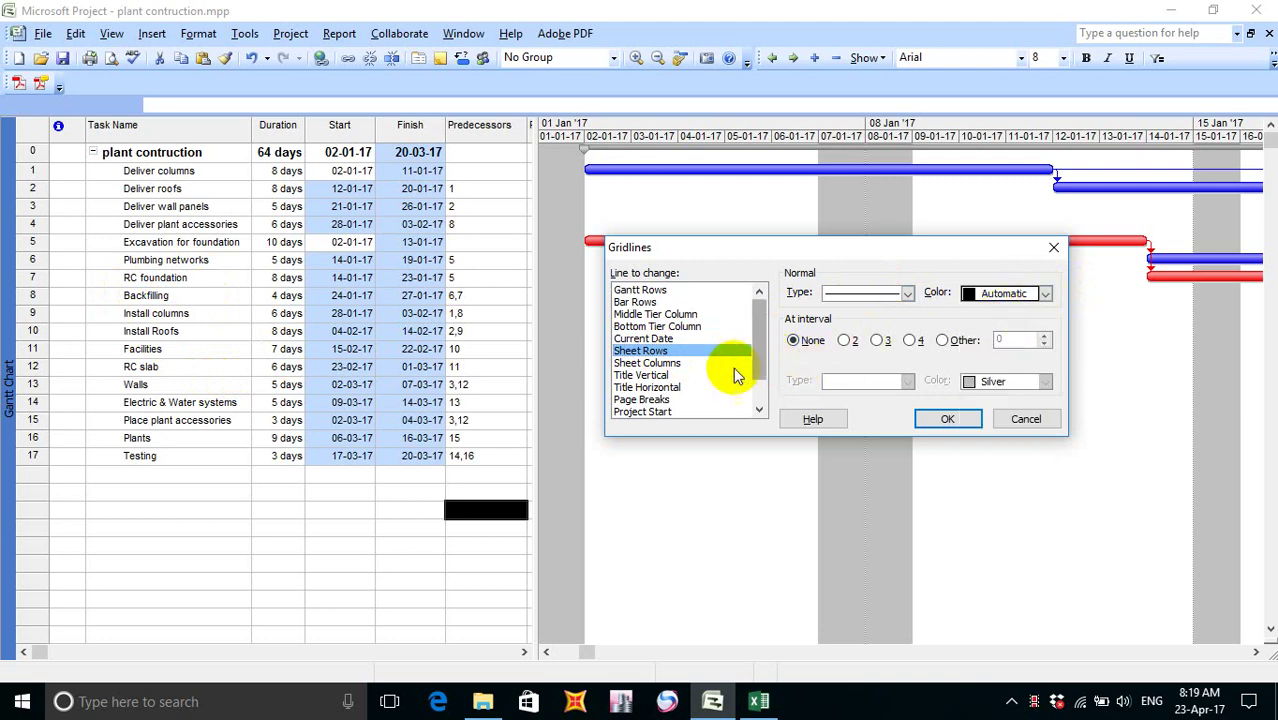
{"action": "left_click", "coordinate": [648, 363]}
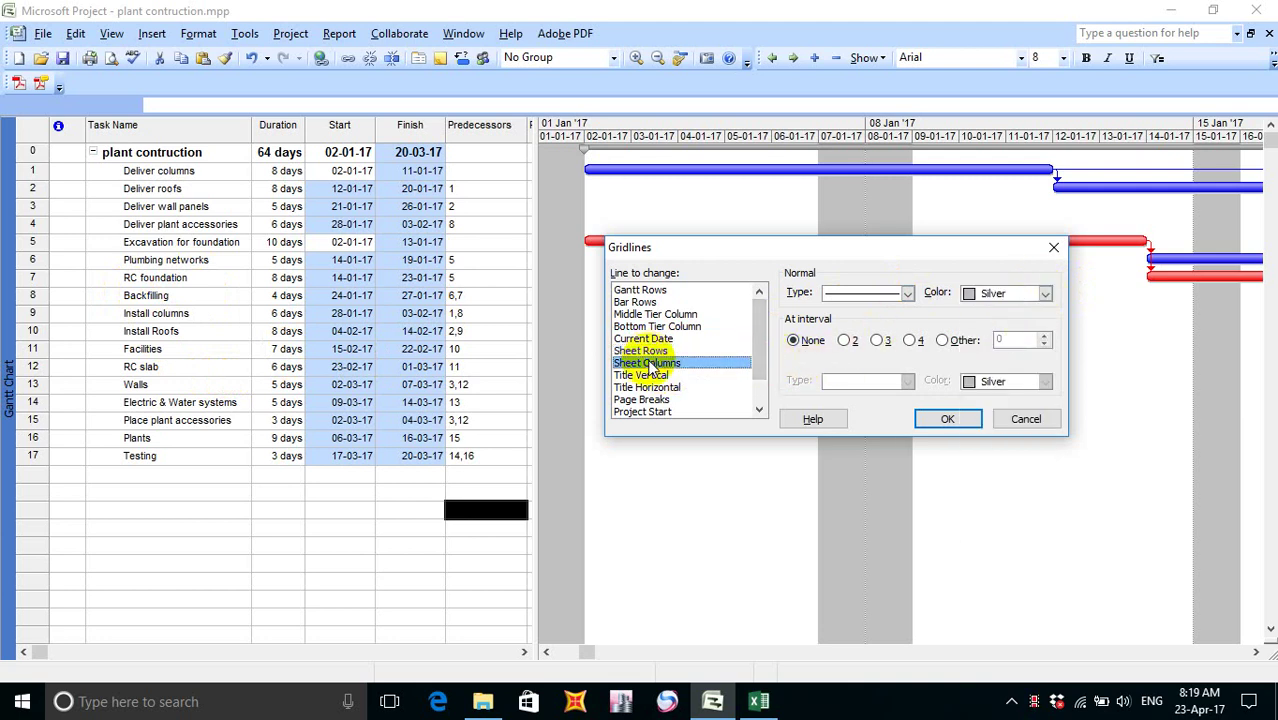
{"action": "left_click", "coordinate": [1044, 293]}
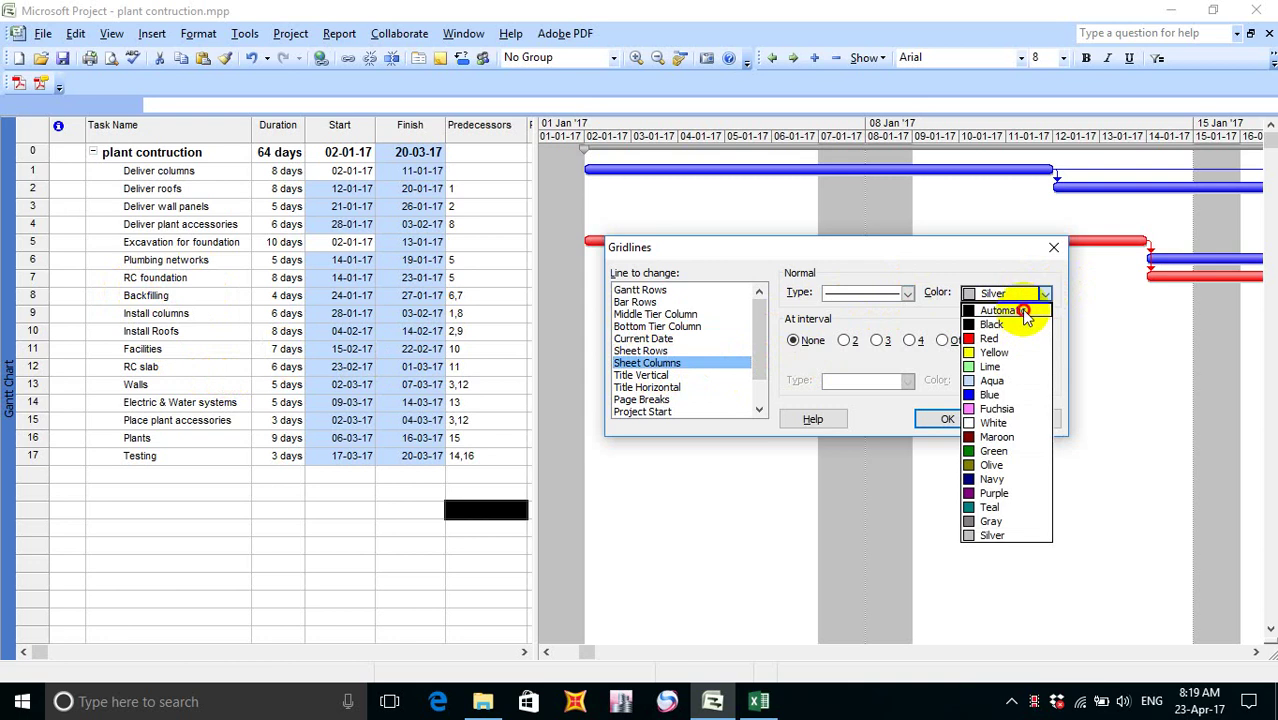
{"action": "left_click", "coordinate": [1025, 311]}
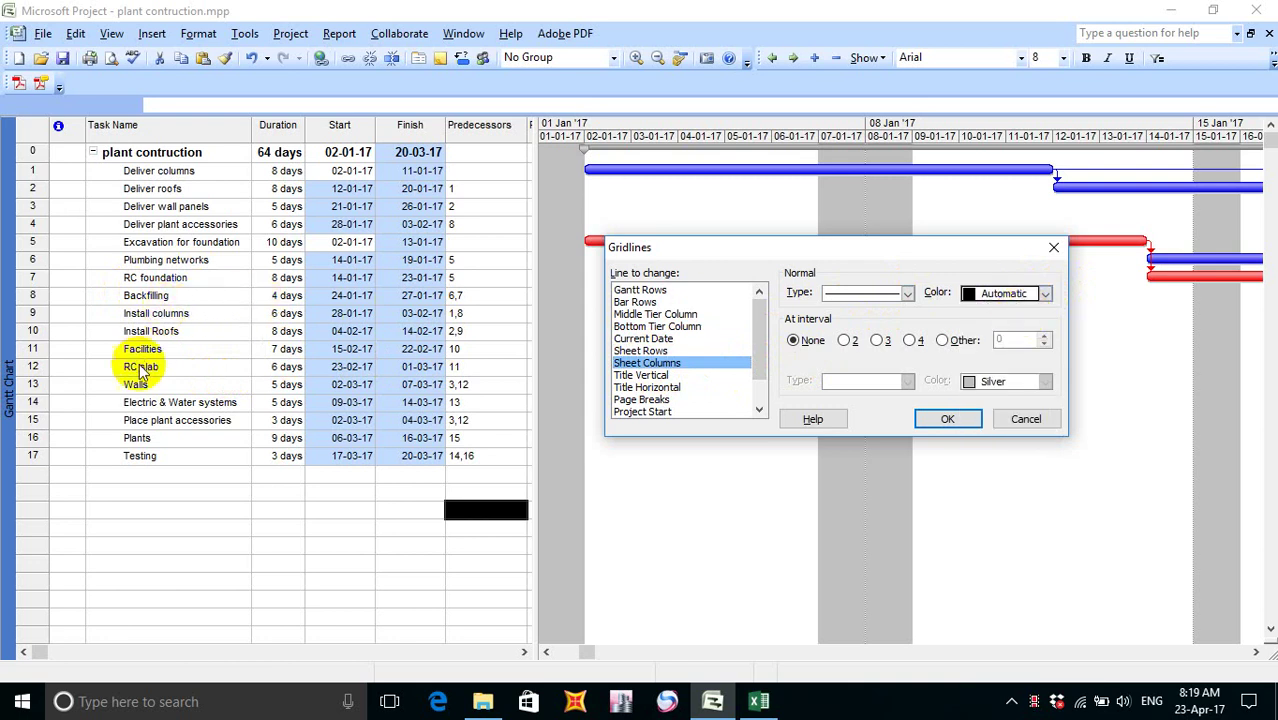
{"action": "left_click", "coordinate": [935, 420]}
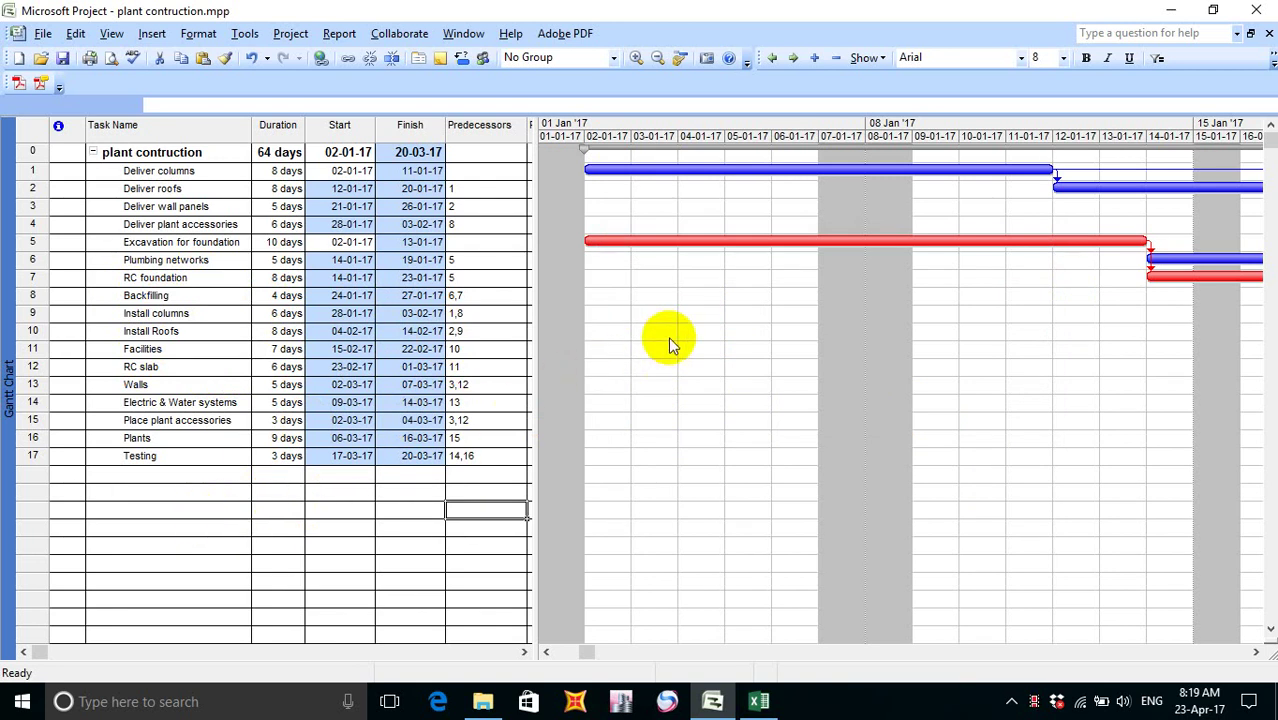
- Zoom the Gantt chart's timescale out and examine all task bars from January to March 2017 beside a wider task table
{"action": "scroll", "coordinate": [660, 332], "scroll_direction": "down", "scroll_amount": 3}
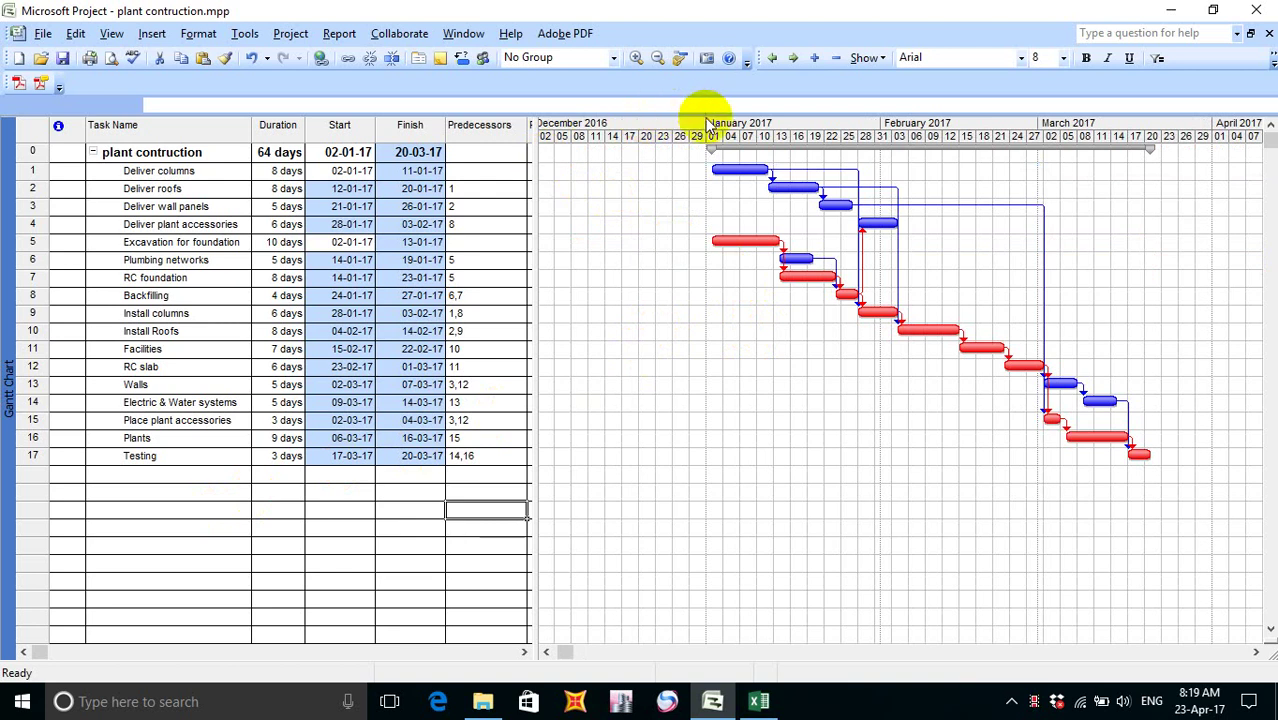
{"action": "left_click_drag", "start_coordinate": [531, 157], "coordinate": [600, 166]}
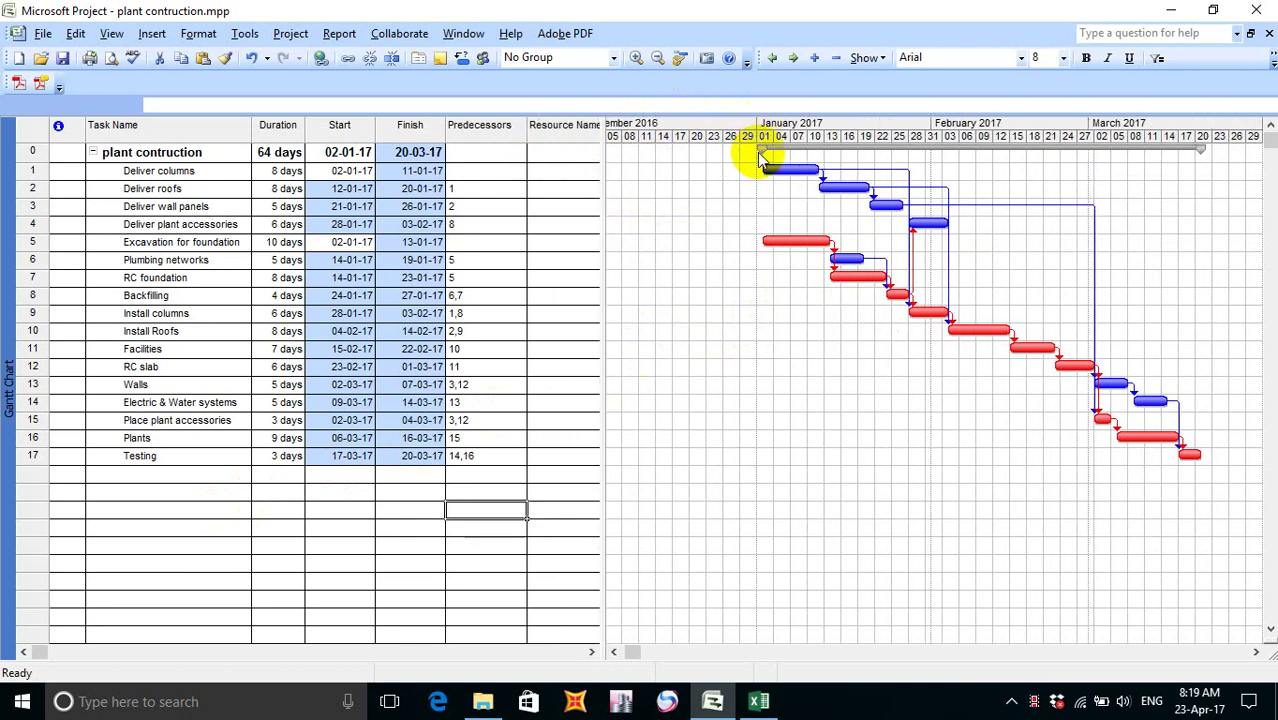
{"action": "left_click", "coordinate": [1255, 652]}
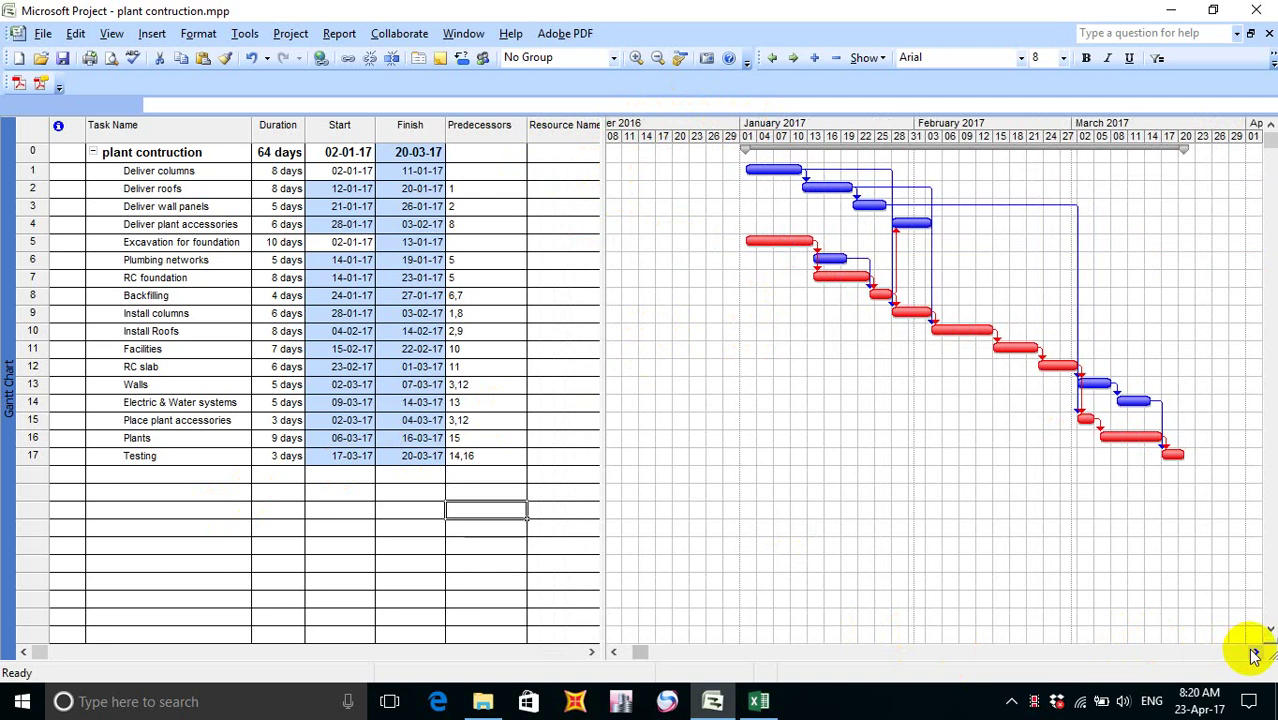
{"action": "left_click_drag", "start_coordinate": [1255, 652], "coordinate": [1255, 652]}
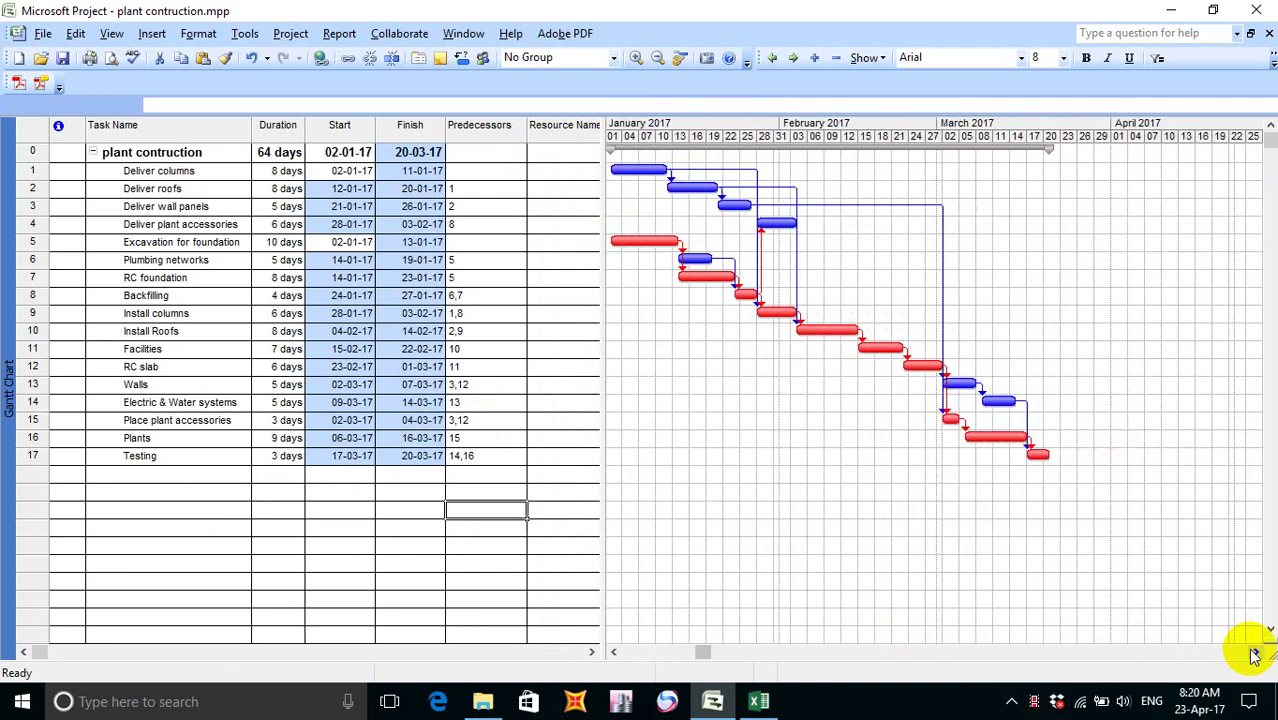
{"action": "left_click", "coordinate": [614, 653]}
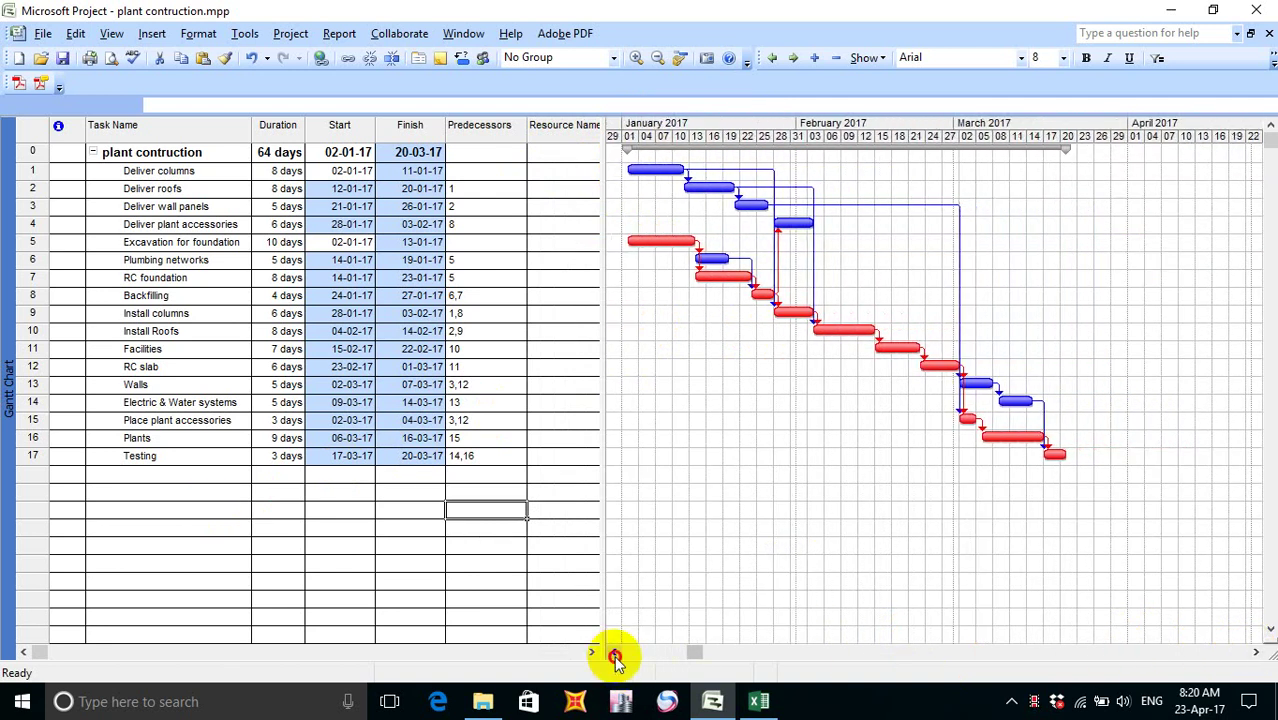
{"action": "left_click", "coordinate": [614, 653]}
{"action": "left_click", "coordinate": [1255, 652]}
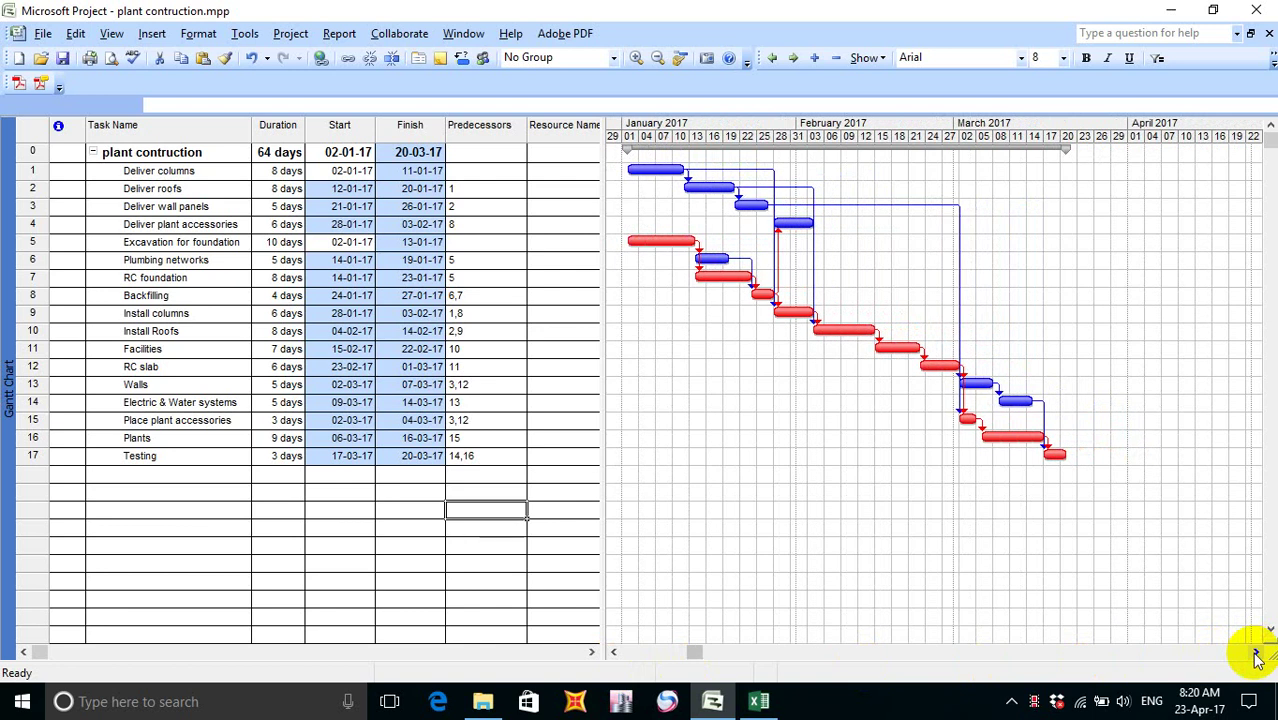
{"action": "left_click", "coordinate": [618, 655]}
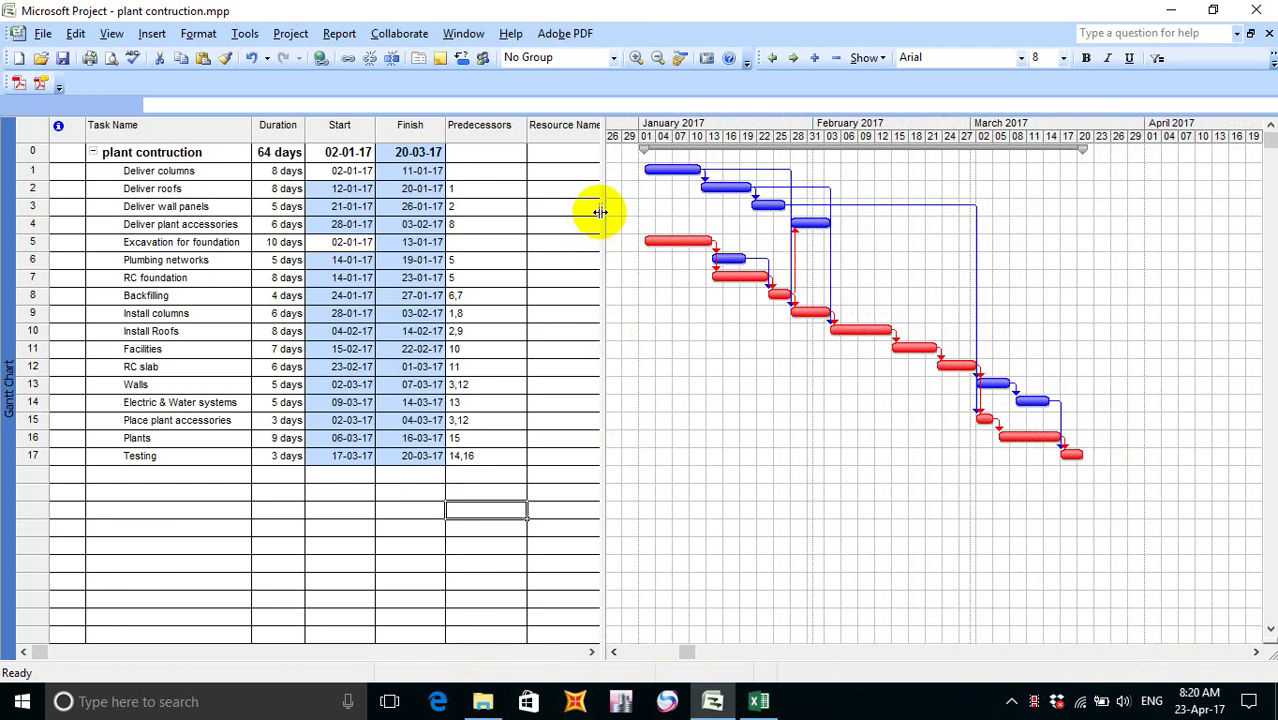
- Widen the task table to show the whole Resource Names column and narrow that column so its header wraps onto two lines
{"action": "left_click_drag", "start_coordinate": [604, 211], "coordinate": [631, 221]}
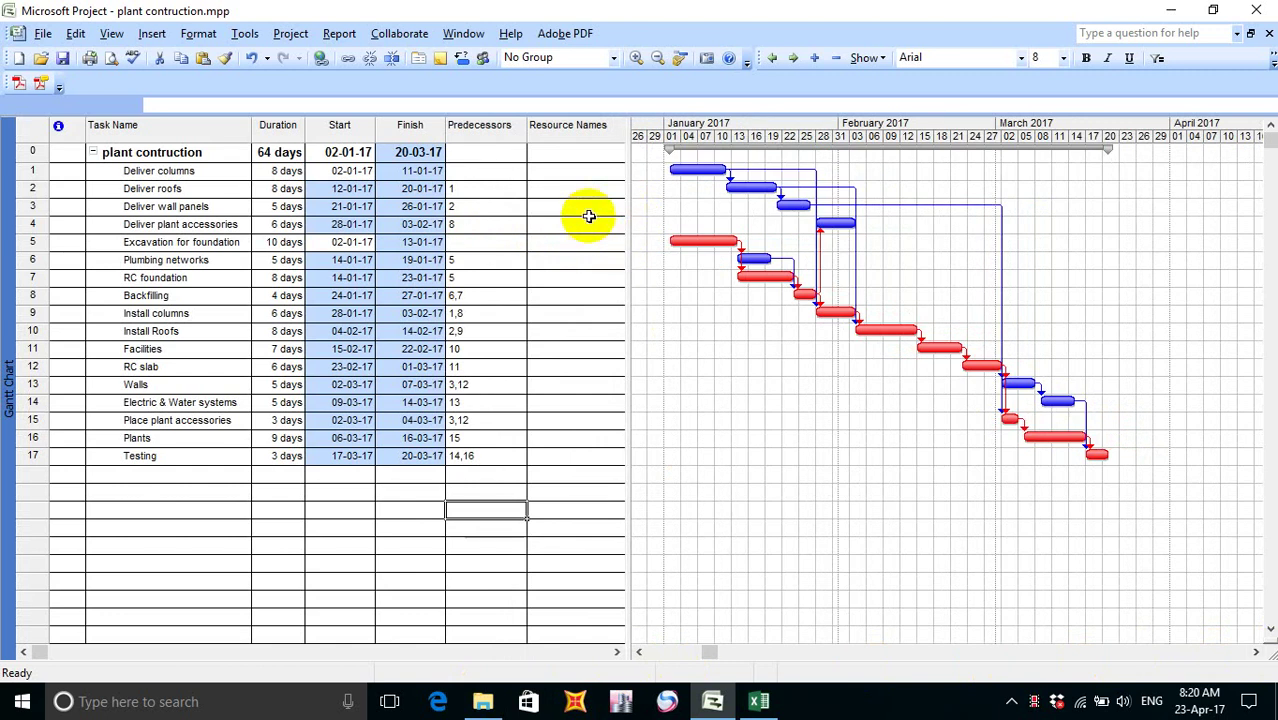
{"action": "left_click_drag", "start_coordinate": [622, 124], "coordinate": [612, 124]}
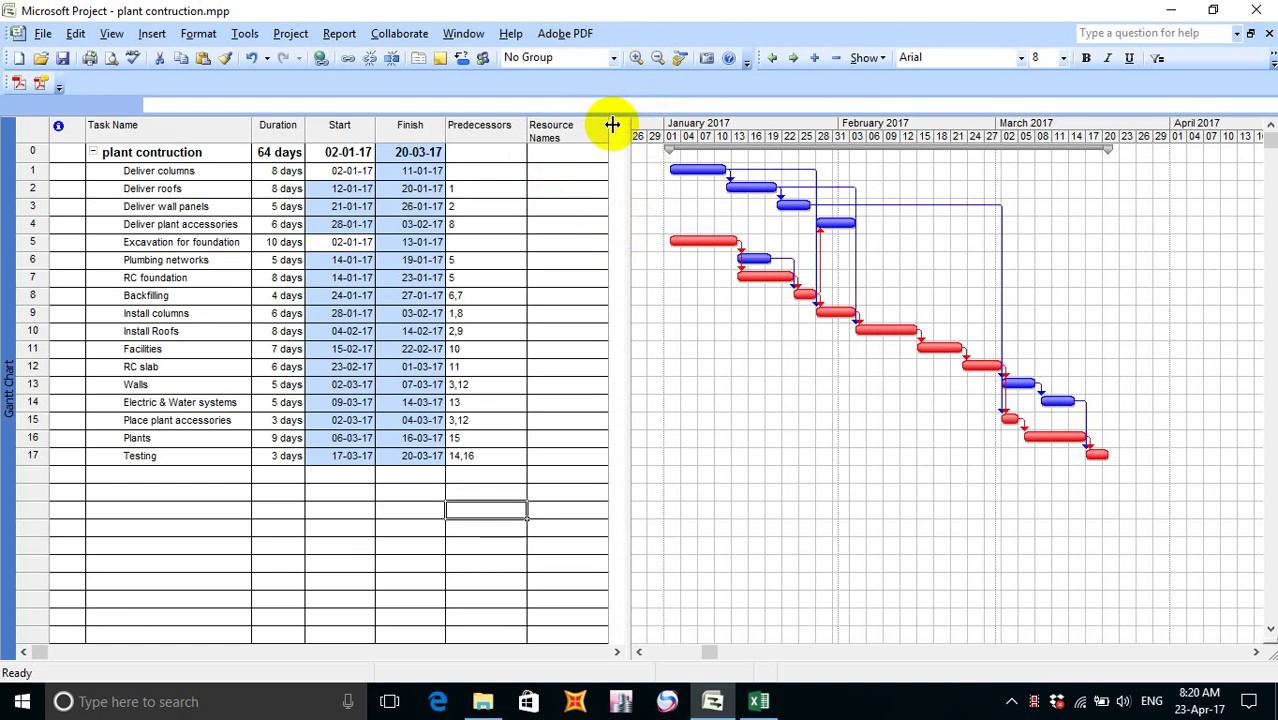
{"action": "left_click_drag", "start_coordinate": [612, 124], "coordinate": [597, 124]}
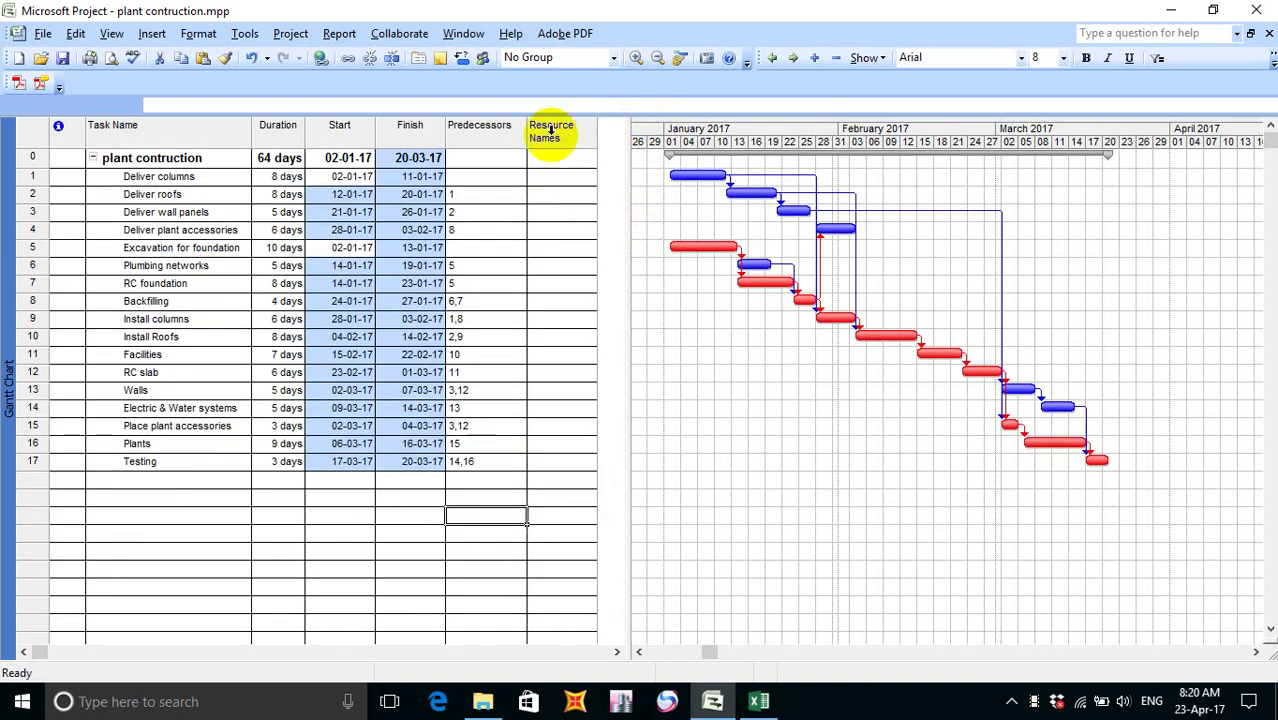
{"action": "left_click", "coordinate": [497, 126]}
{"action": "left_click", "coordinate": [565, 128]}
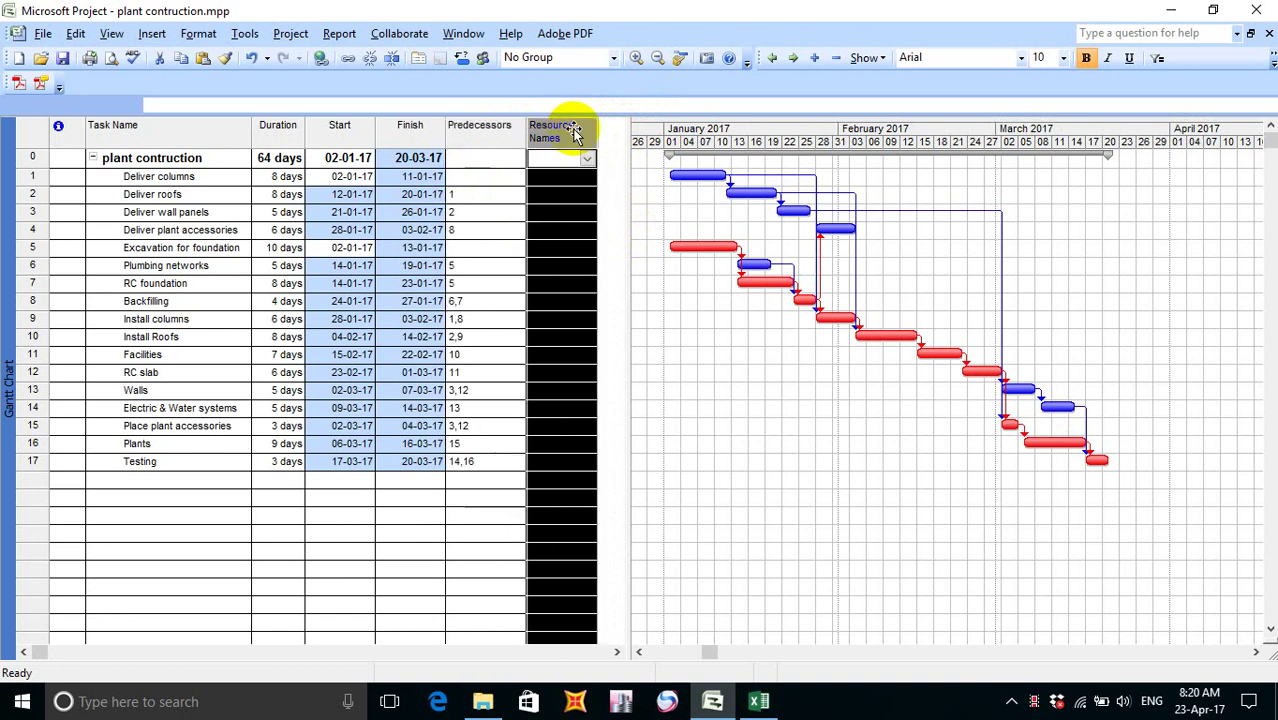
{"action": "left_click", "coordinate": [487, 135]}
{"action": "right_click", "coordinate": [487, 135]}
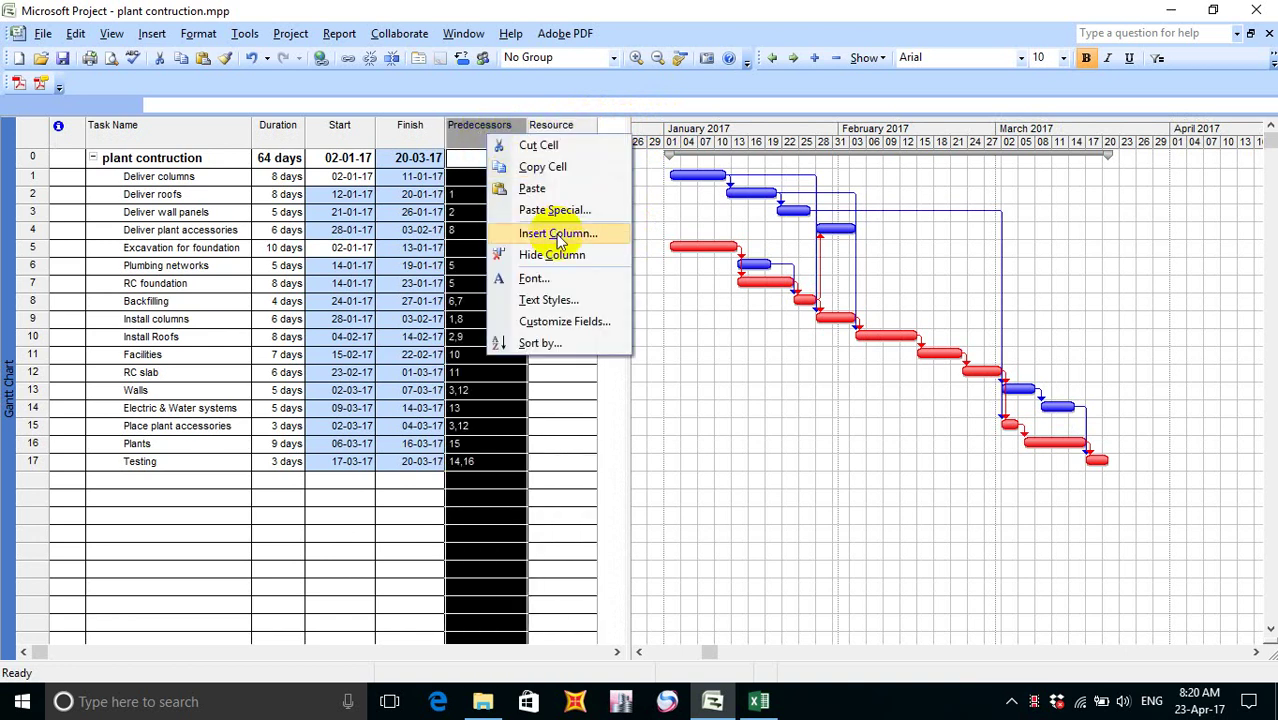
{"action": "left_click", "coordinate": [471, 135]}
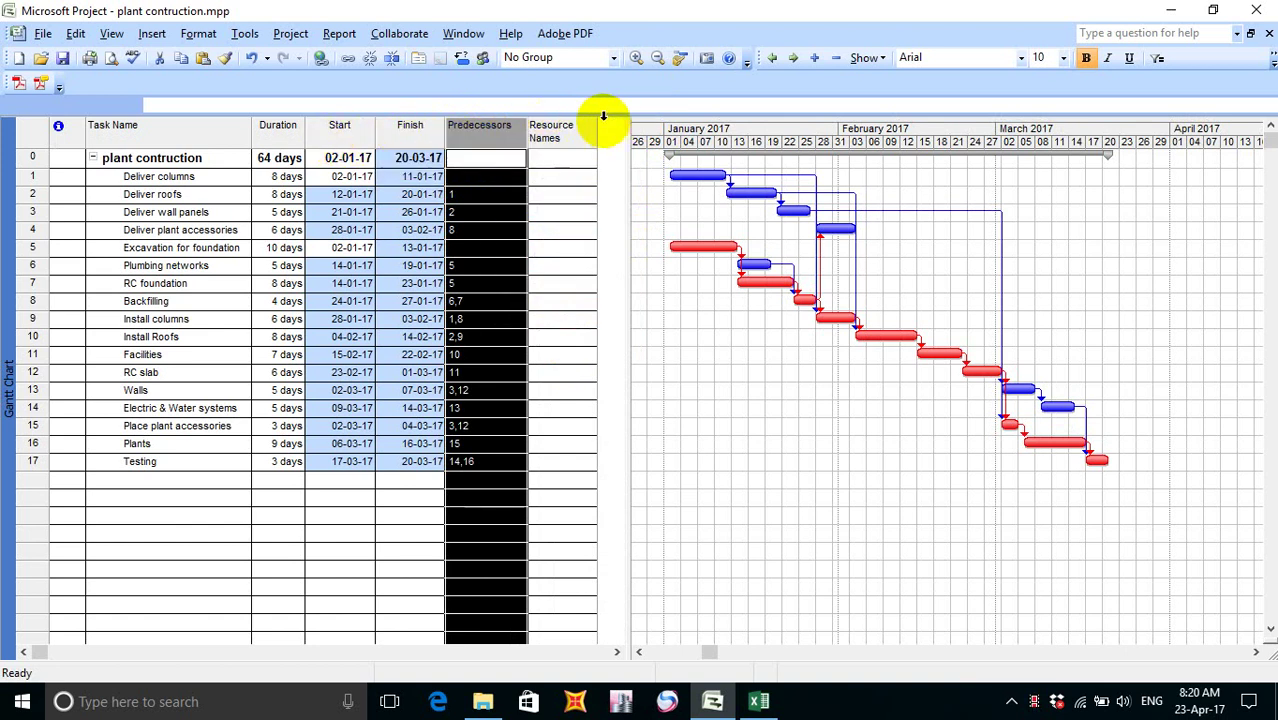
{"action": "left_click", "coordinate": [570, 130]}
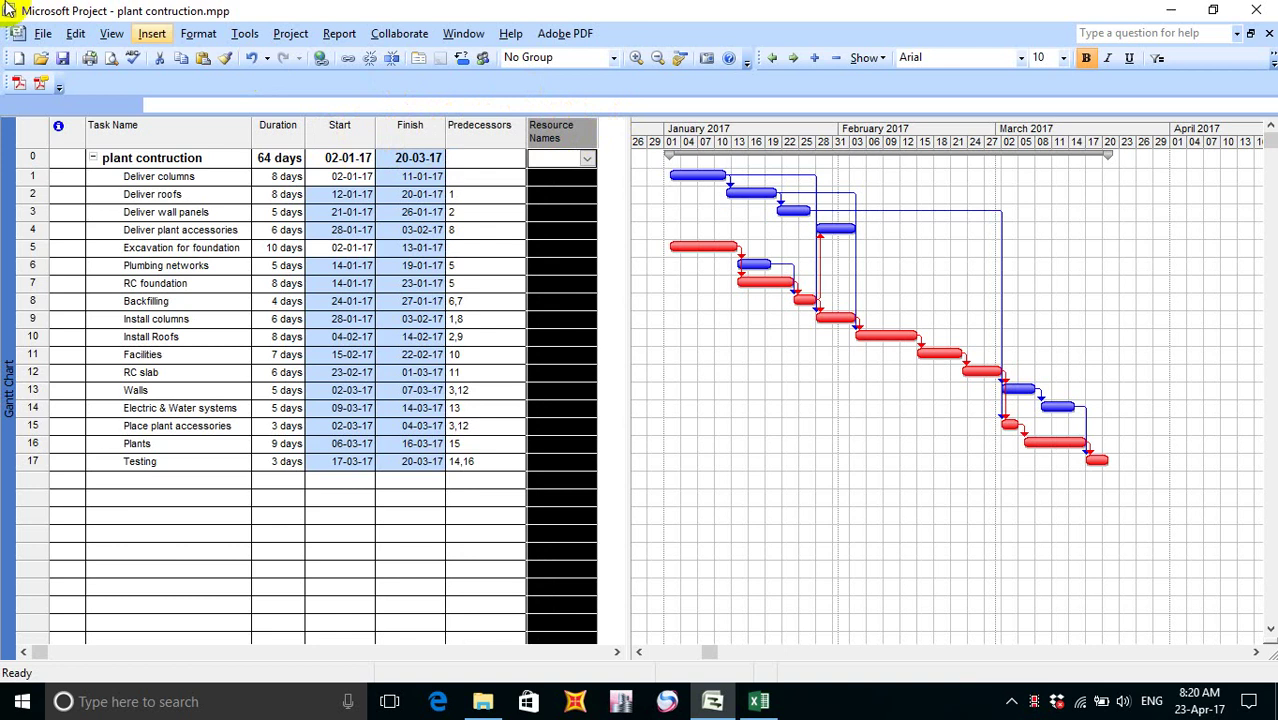
{"action": "left_click", "coordinate": [112, 33]}
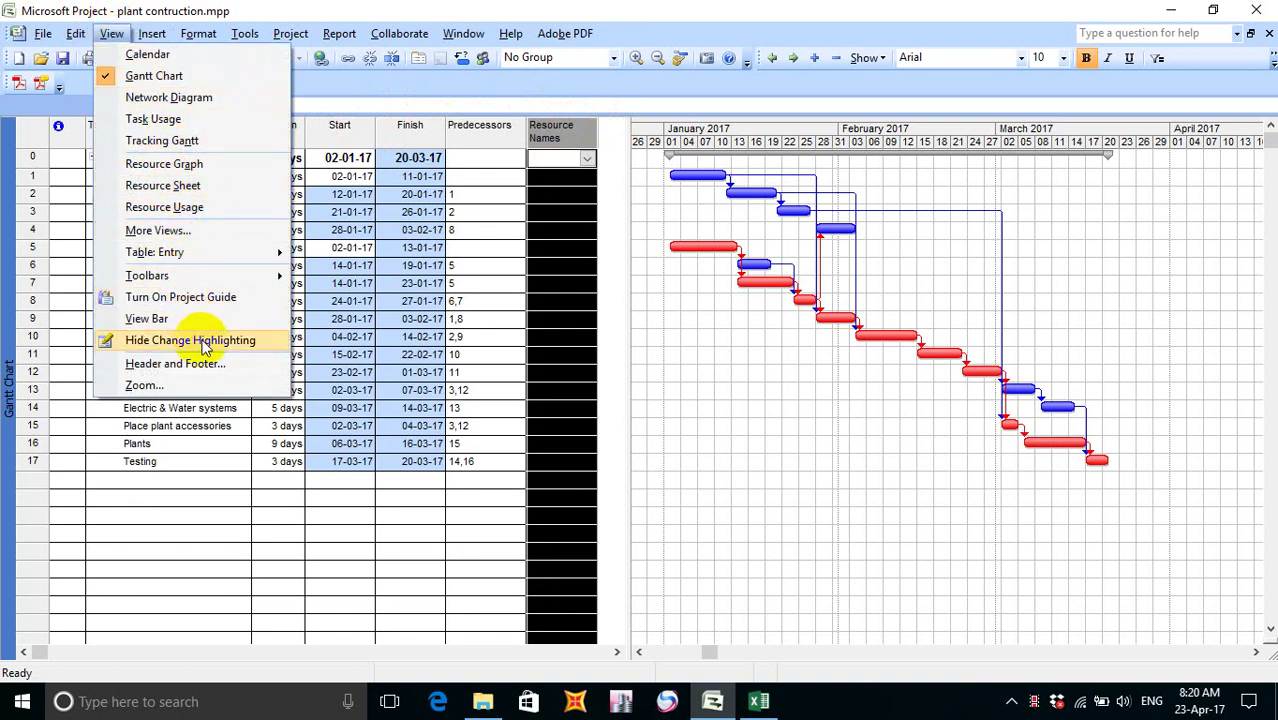
{"action": "left_click", "coordinate": [508, 124]}
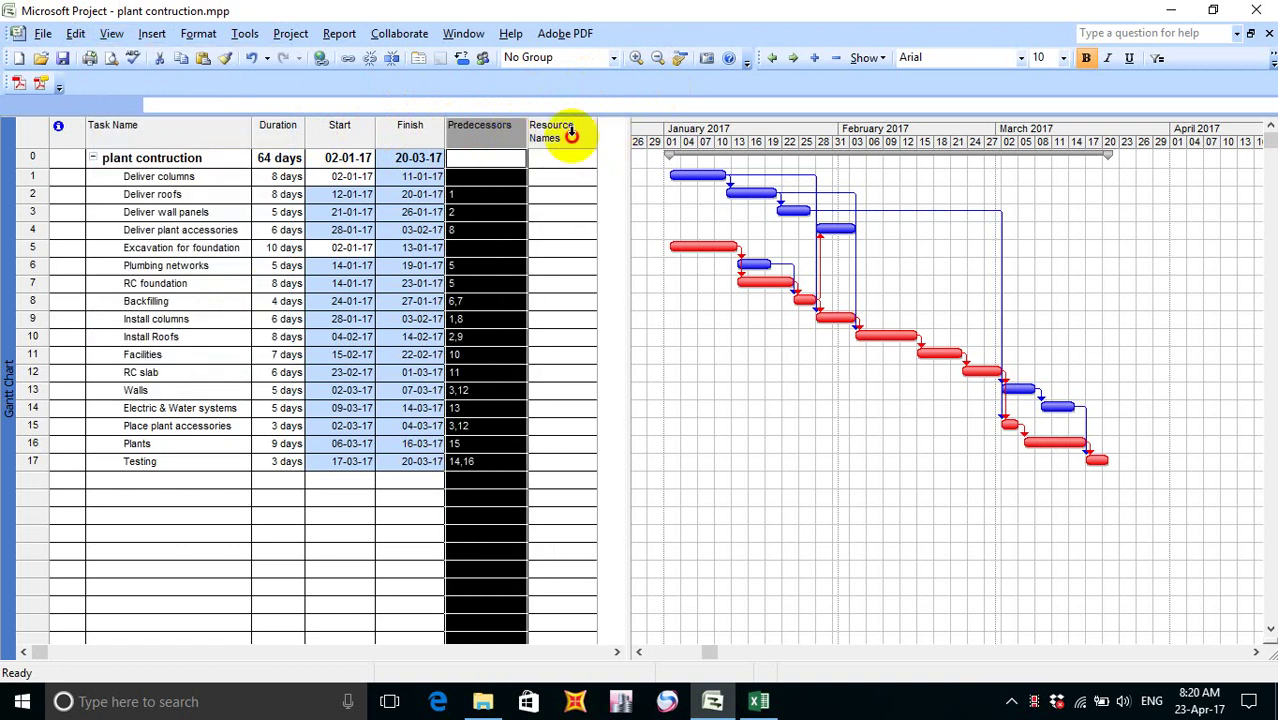
- Widen the Resource Names column so its header fits on one line, and align the chart divider with the task table's edge
{"action": "left_click", "coordinate": [571, 130]}
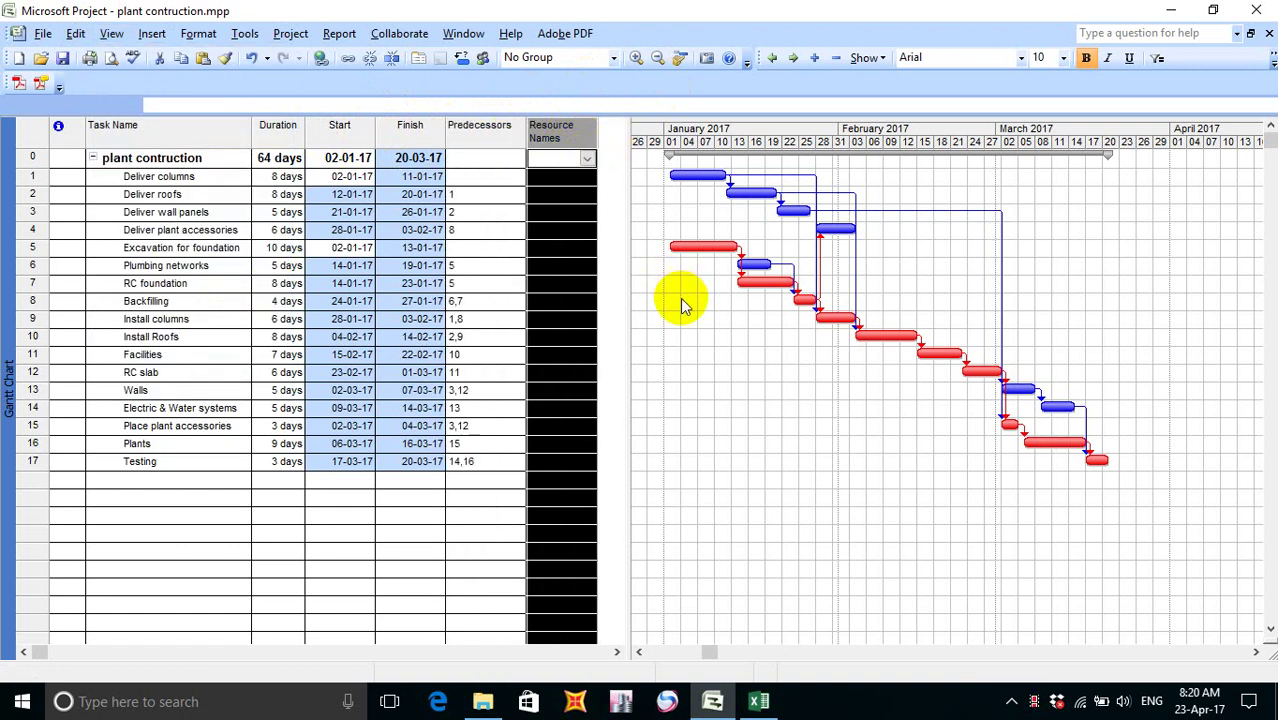
{"action": "left_click", "coordinate": [468, 582]}
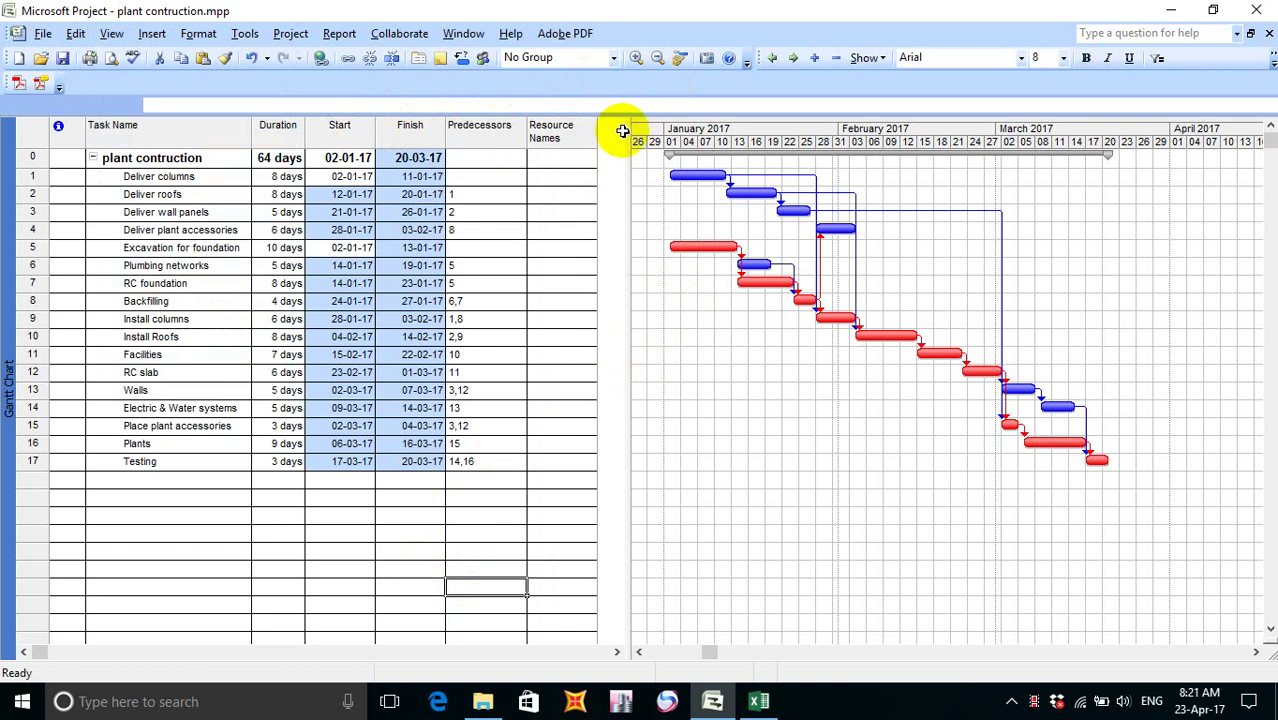
{"action": "mouse_move", "coordinate": [632, 129]}
{"action": "left_mouse_down"}
{"action": "mouse_move", "coordinate": [593, 126]}
{"action": "mouse_move", "coordinate": [627, 133]}
{"action": "mouse_move", "coordinate": [616, 134]}
{"action": "left_mouse_up"}
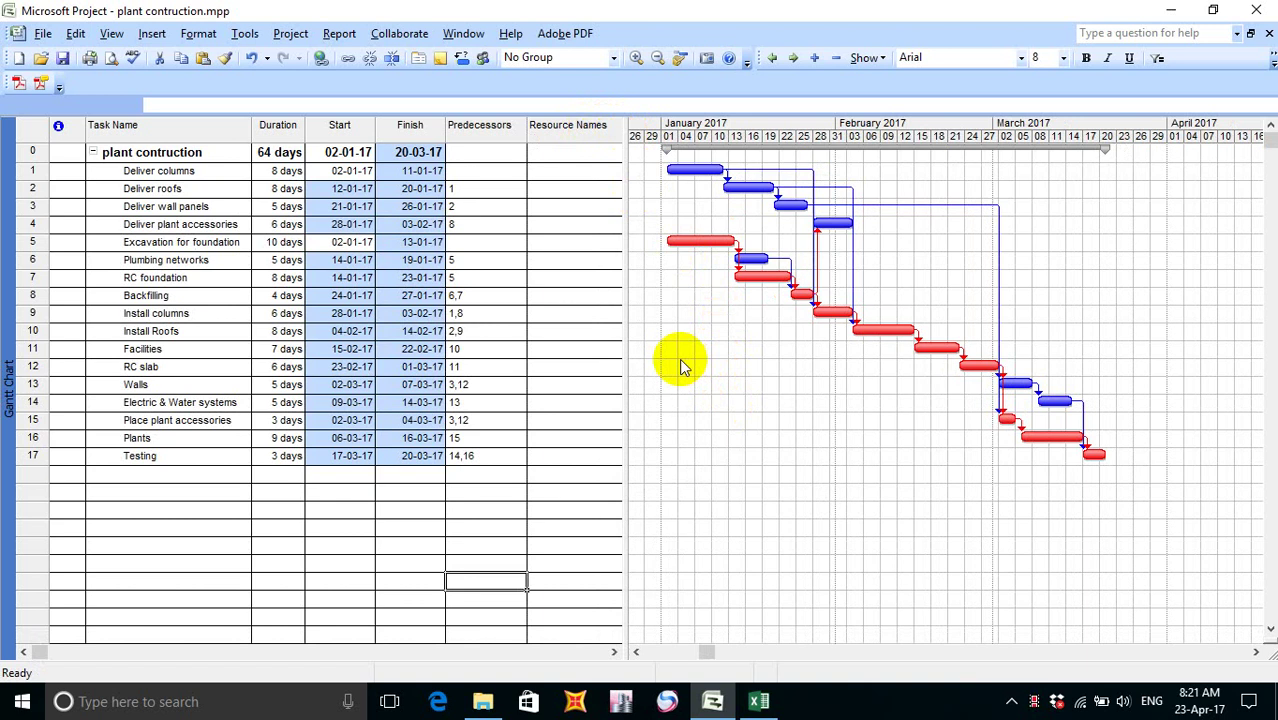
- Switch to the Excel instruction list and read item 13 about formatting the Gantt Chart by Critical Path
{"action": "left_click", "coordinate": [758, 701]}
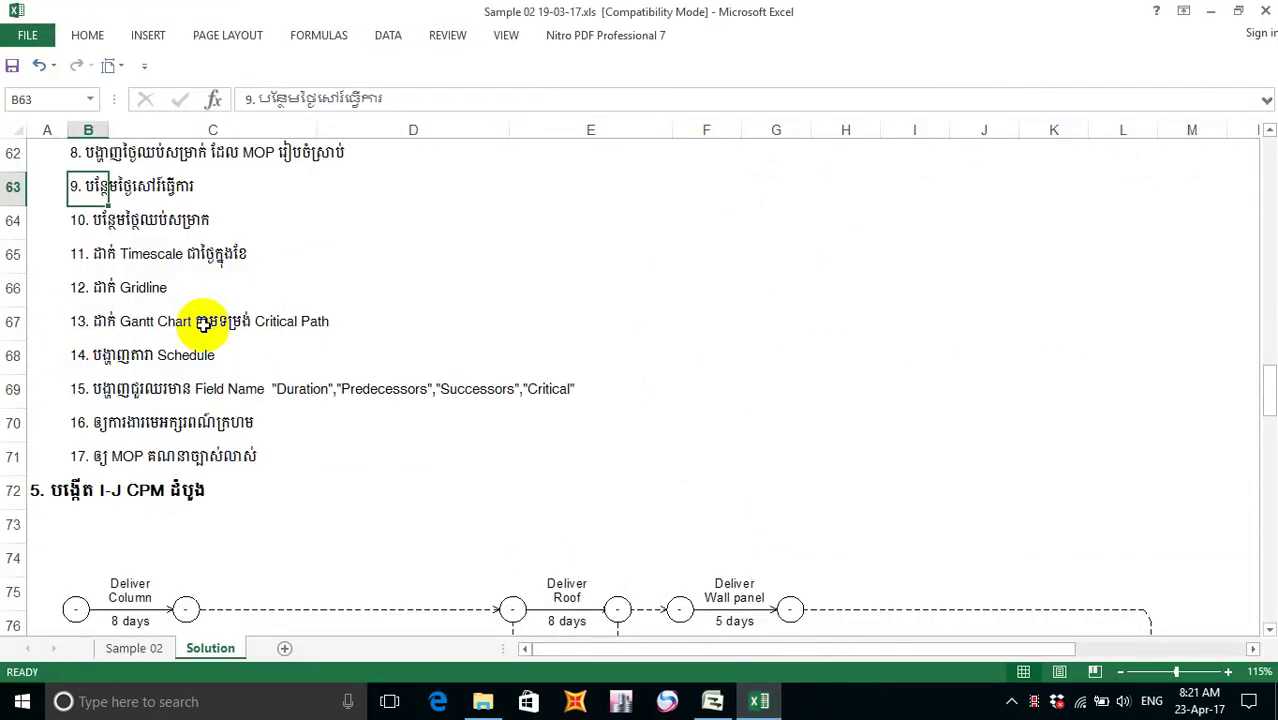
{"action": "left_click", "coordinate": [305, 322]}
{"action": "left_click", "coordinate": [80, 322]}
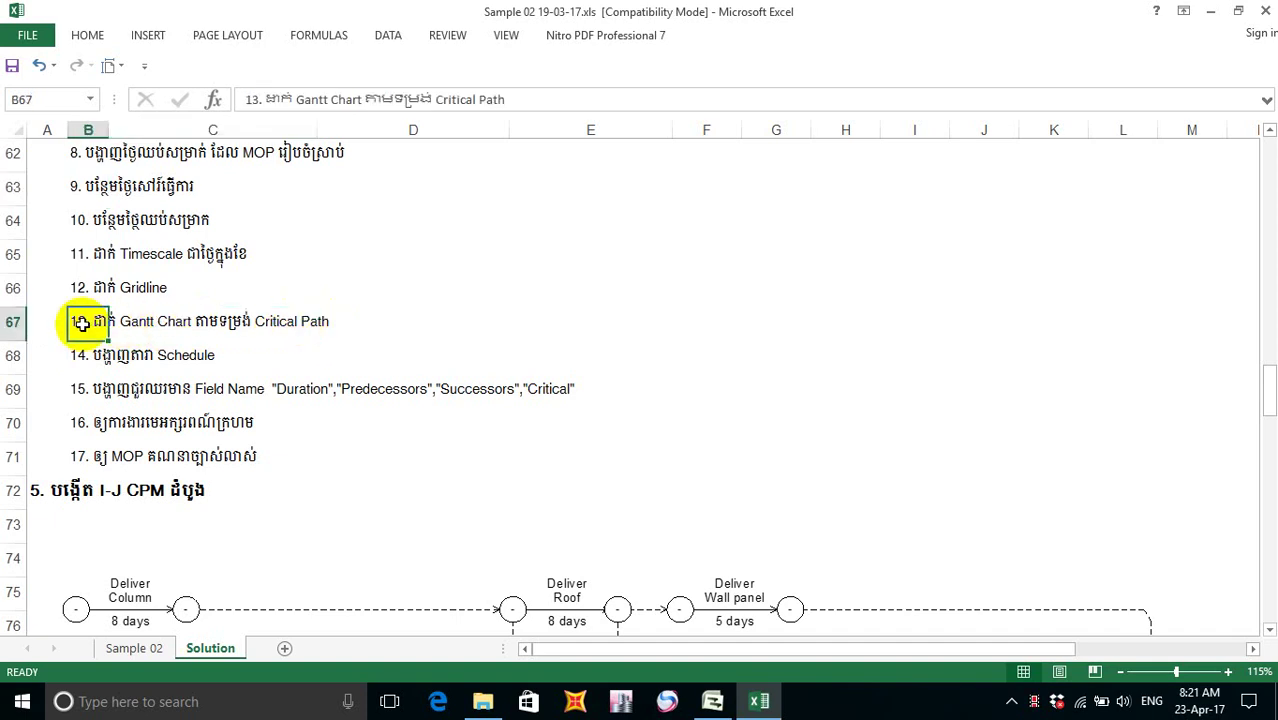
- Return to Microsoft Project, start the Gantt Chart Wizard and choose Critical path as the information to display
{"action": "left_click", "coordinate": [720, 704]}
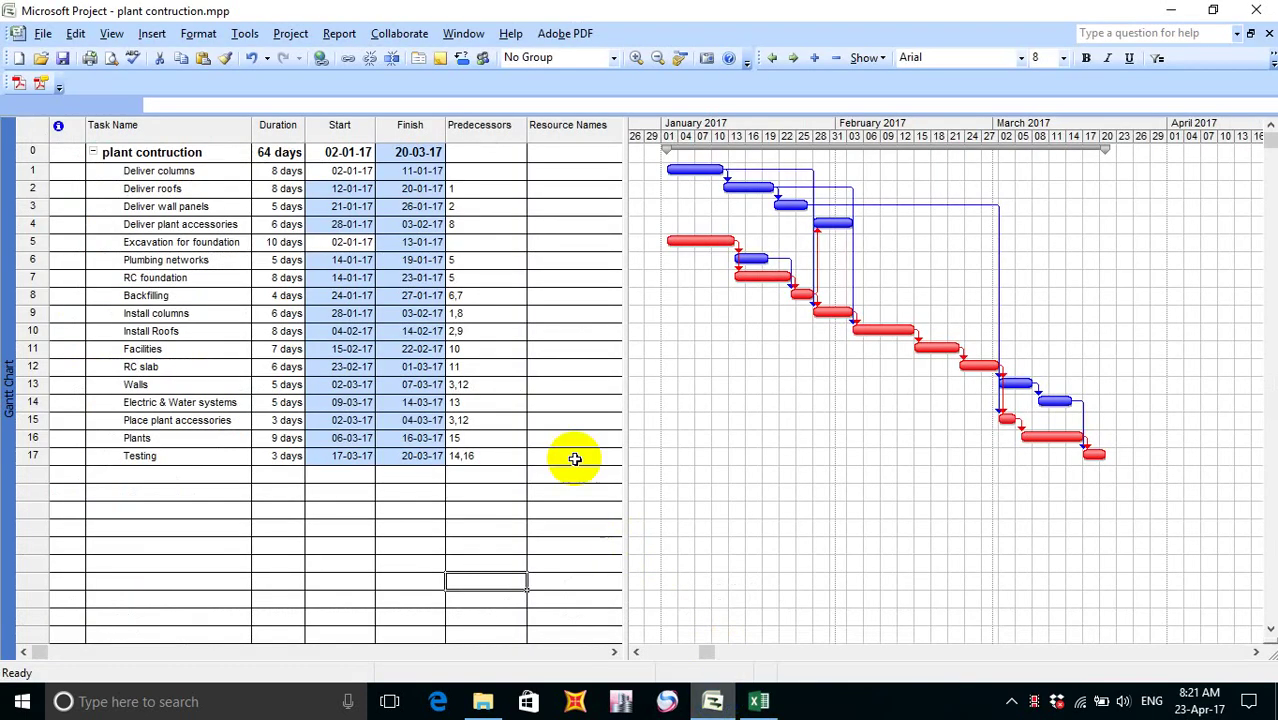
{"action": "left_click", "coordinate": [84, 36]}
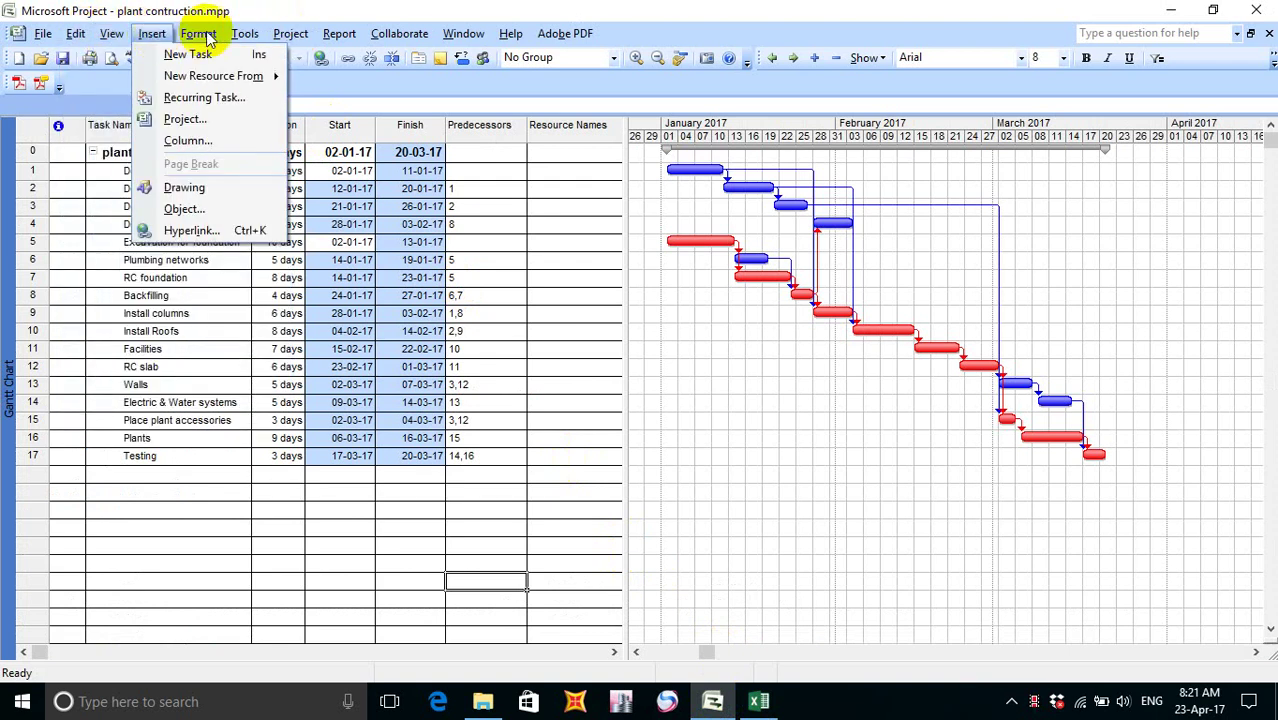
{"action": "mouse_move", "coordinate": [208, 38]}
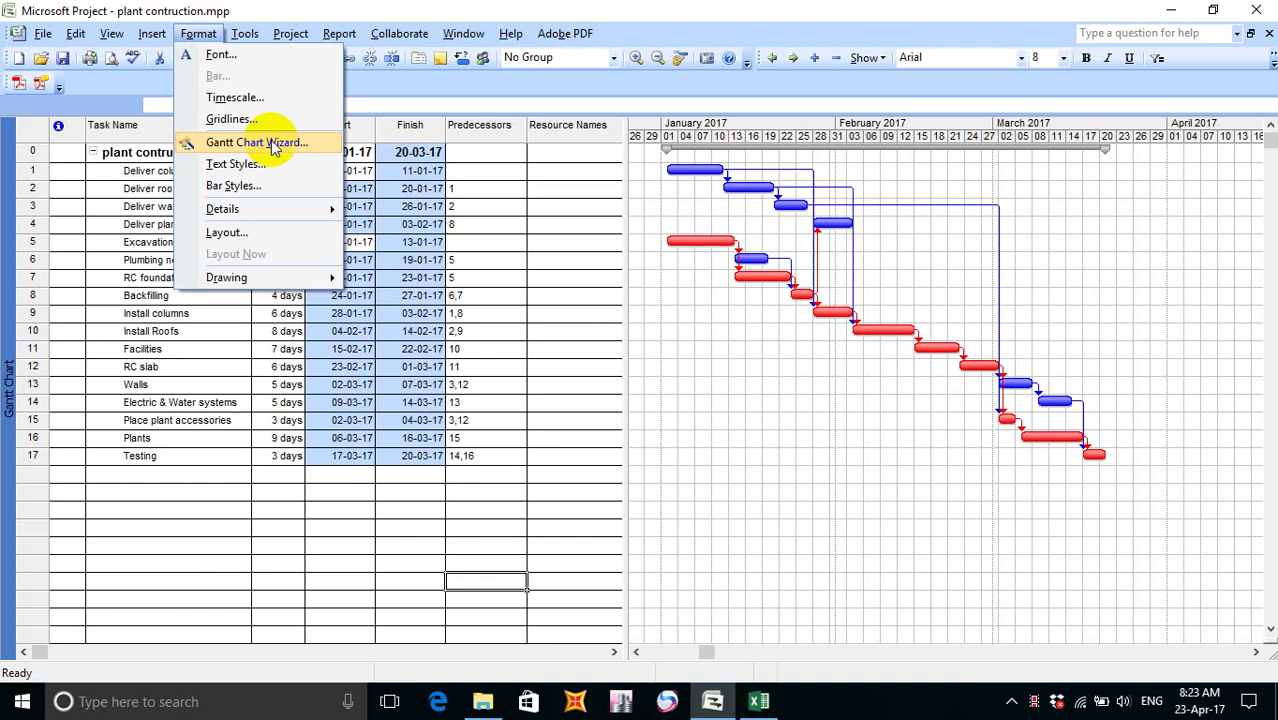
{"action": "left_click", "coordinate": [273, 143]}
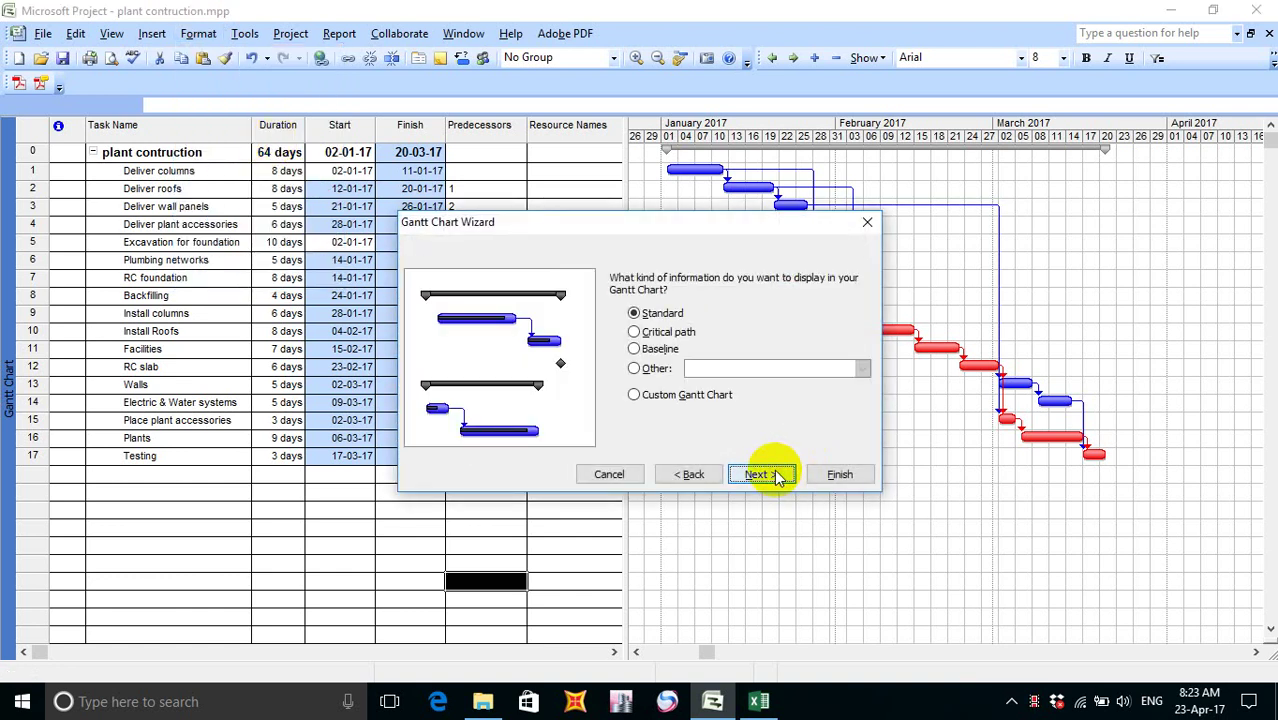
{"action": "left_click", "coordinate": [648, 338]}
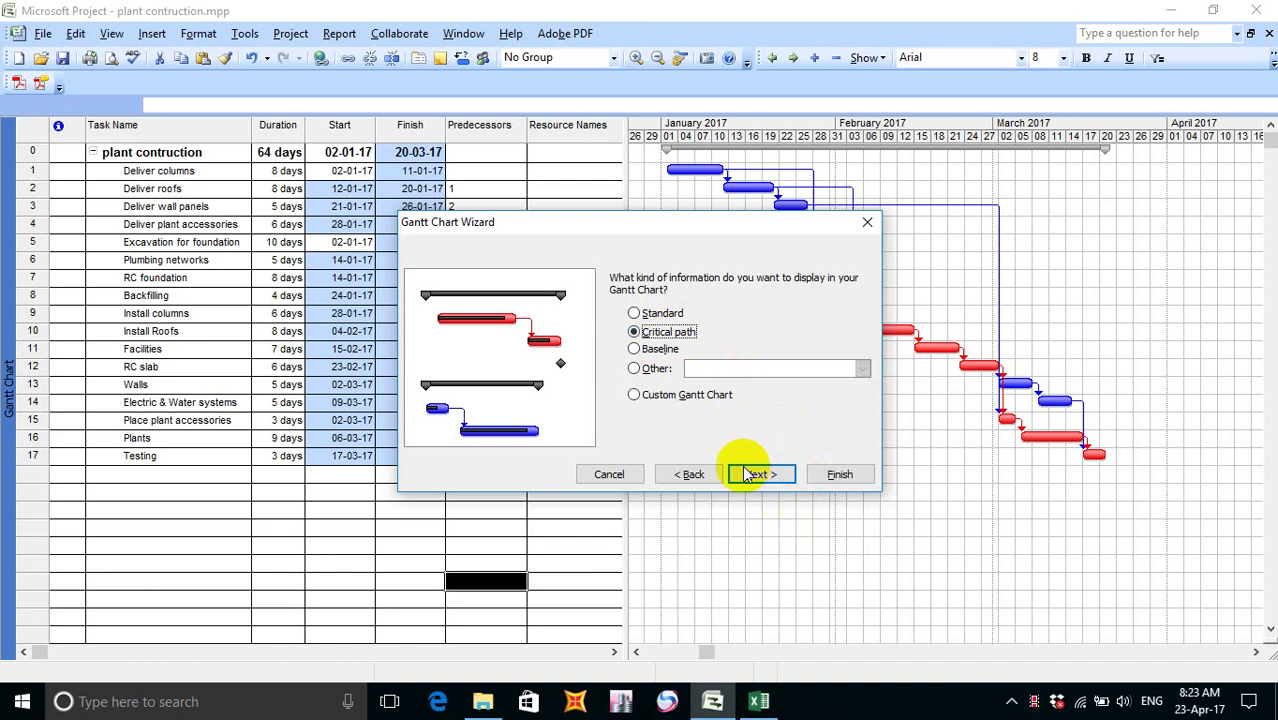
{"action": "left_click", "coordinate": [760, 475]}
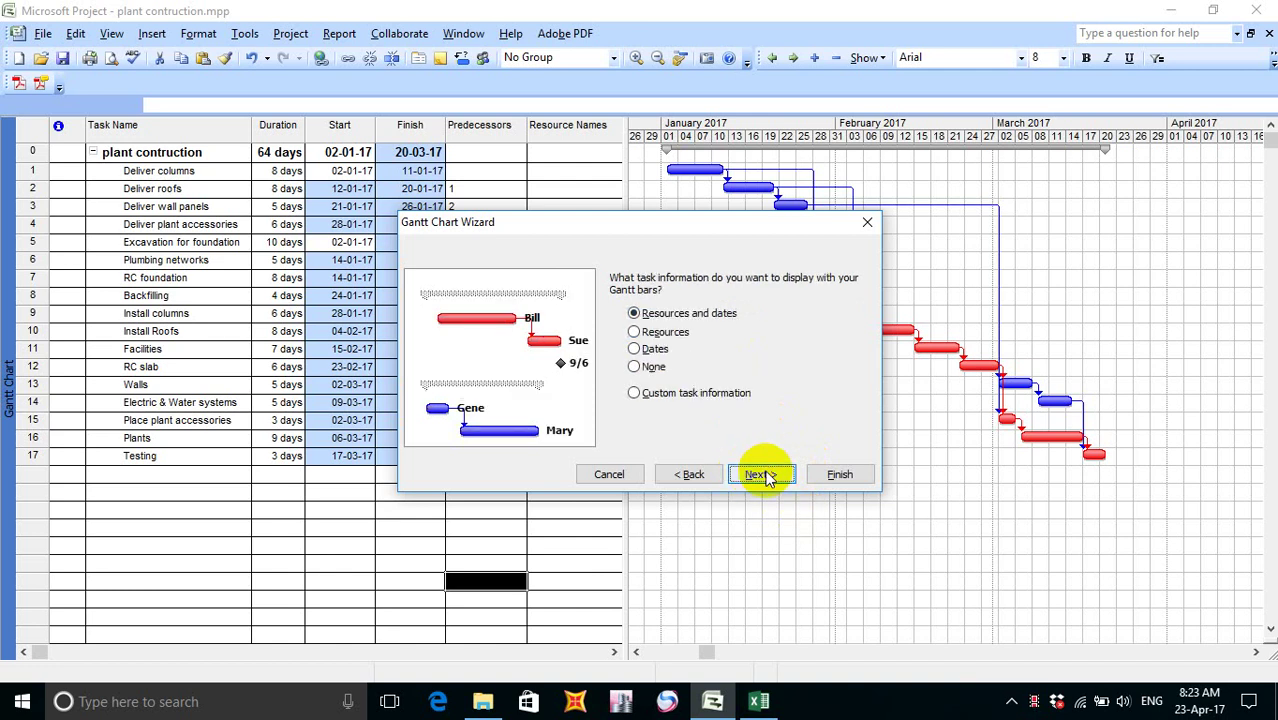
- Set the Gantt bars' task information to None, keep link lines between dependent tasks, apply the formatting and exit the wizard
{"action": "left_click", "coordinate": [652, 370]}
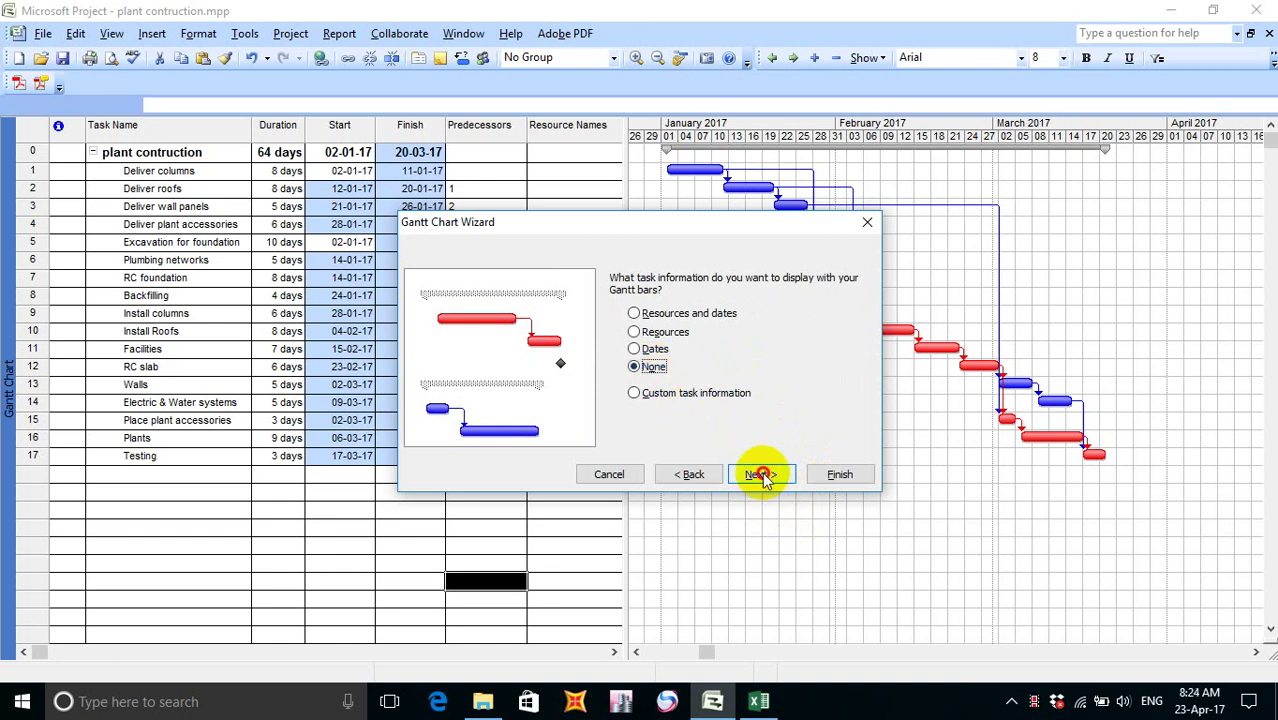
{"action": "left_click", "coordinate": [760, 475]}
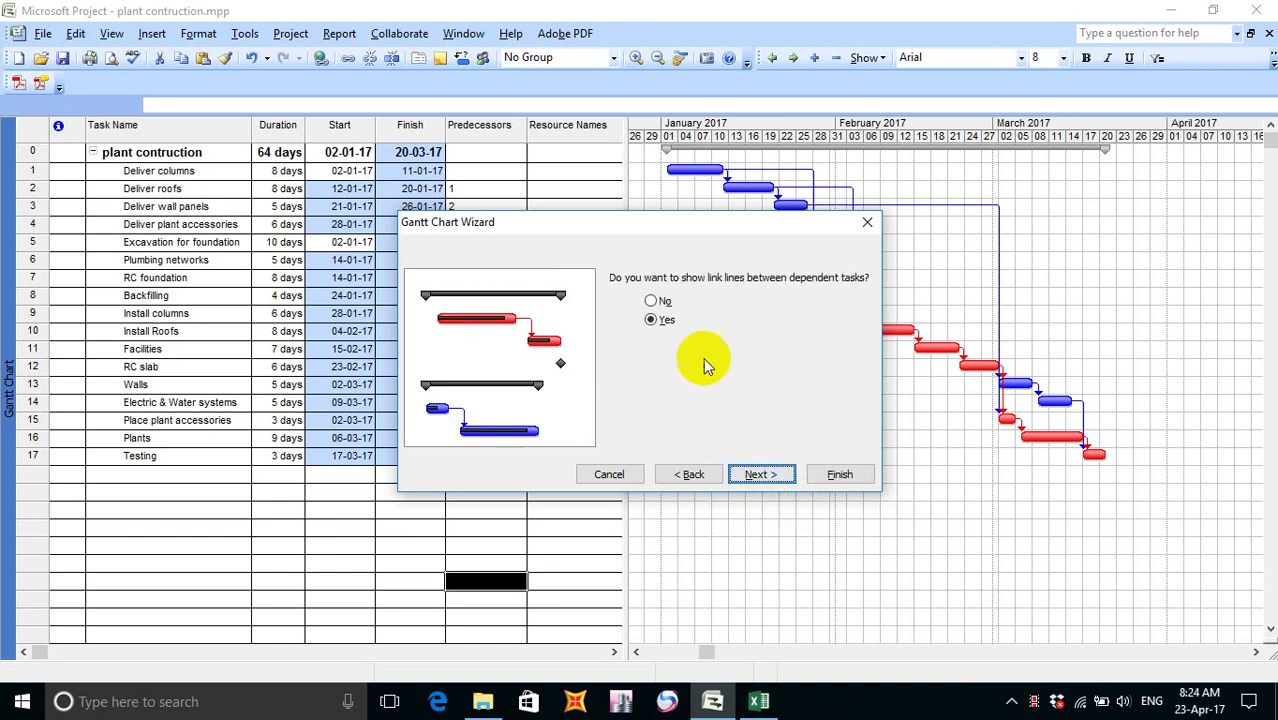
{"action": "left_click", "coordinate": [762, 476]}
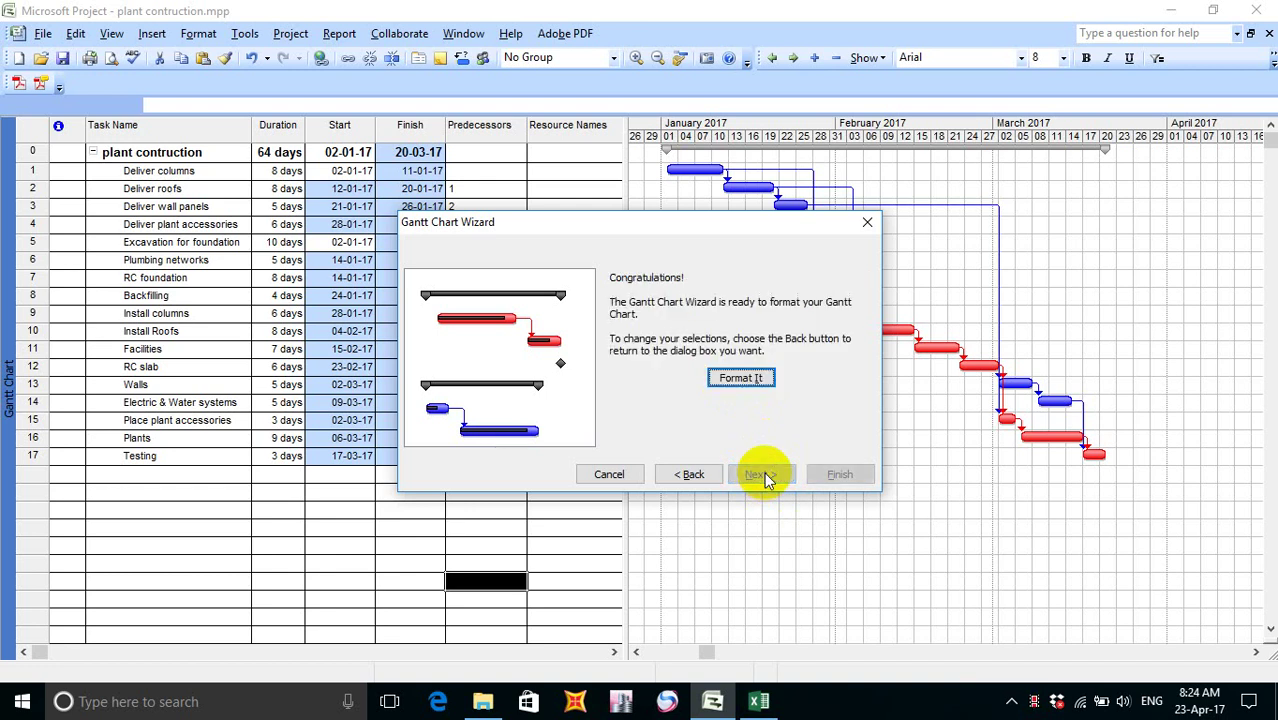
{"action": "left_click", "coordinate": [741, 378]}
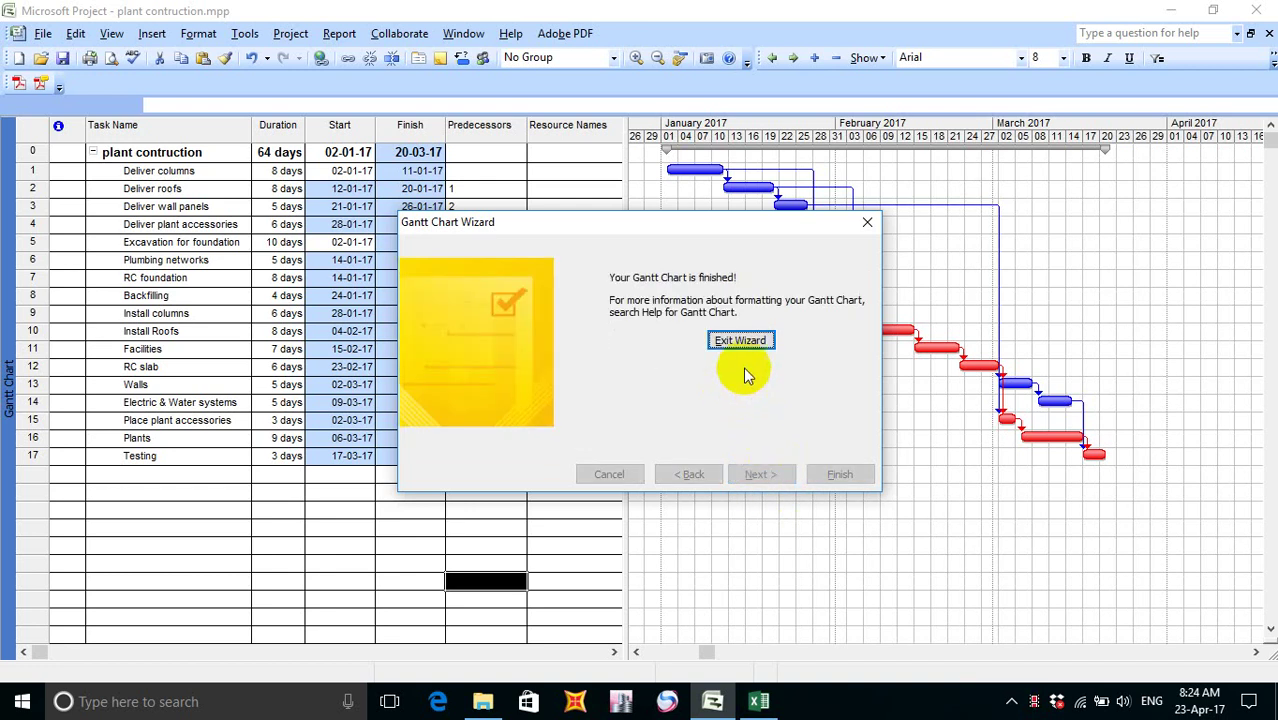
{"action": "left_click", "coordinate": [755, 339]}
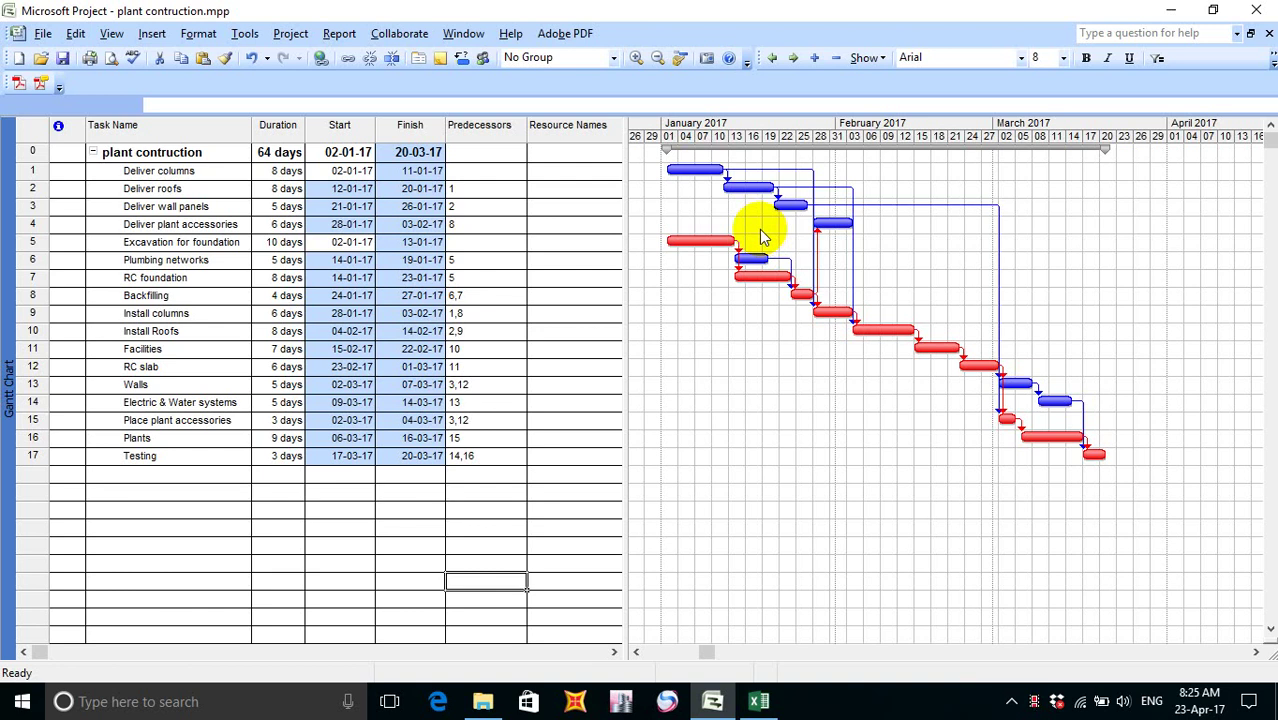
- Zoom the Gantt chart's timescale in to weeks over days and show the task bars from the start of January 2017
{"action": "left_click", "coordinate": [682, 174]}
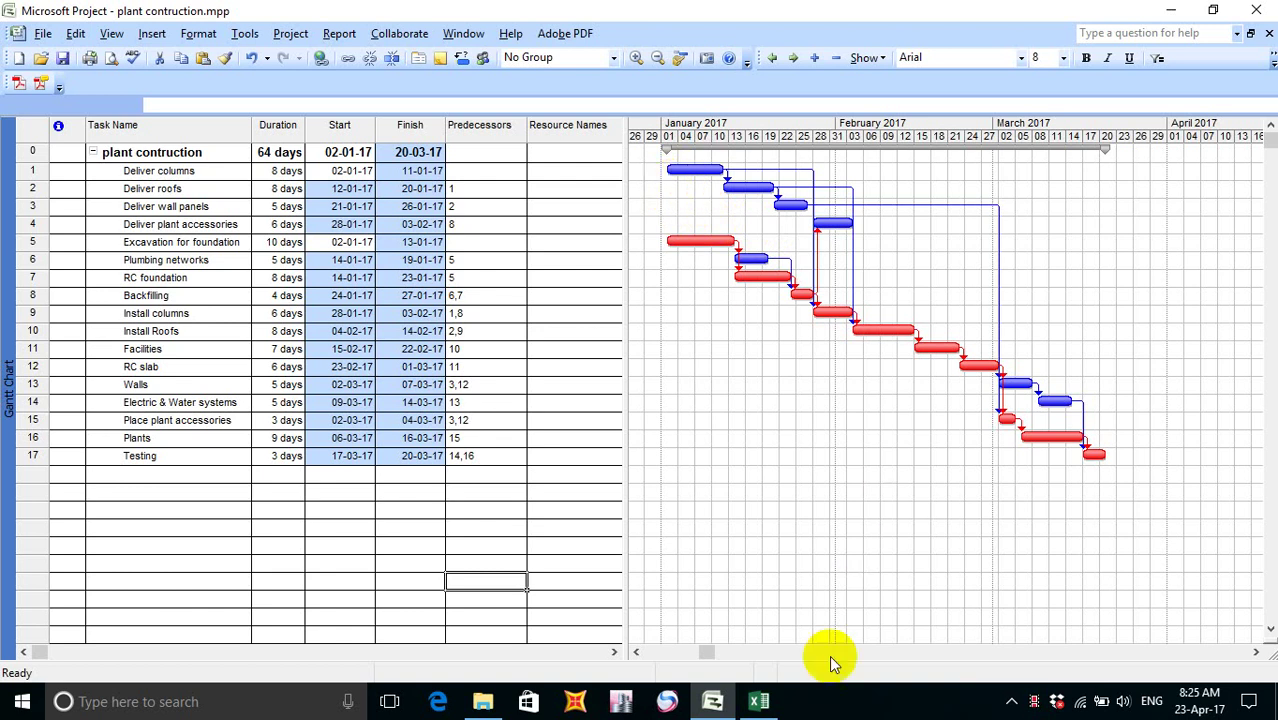
{"action": "left_click", "coordinate": [654, 231]}
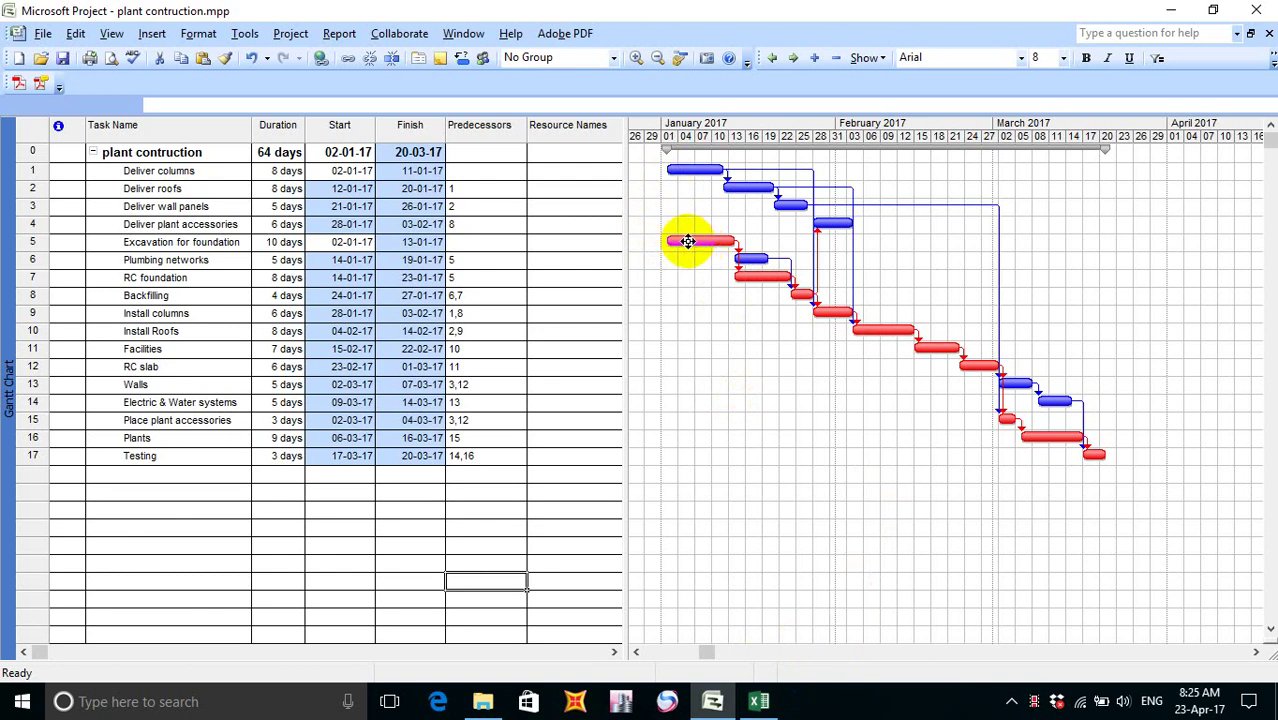
{"action": "mouse_move", "coordinate": [665, 243]}
{"action": "key", "text": "ctrl+slash"}
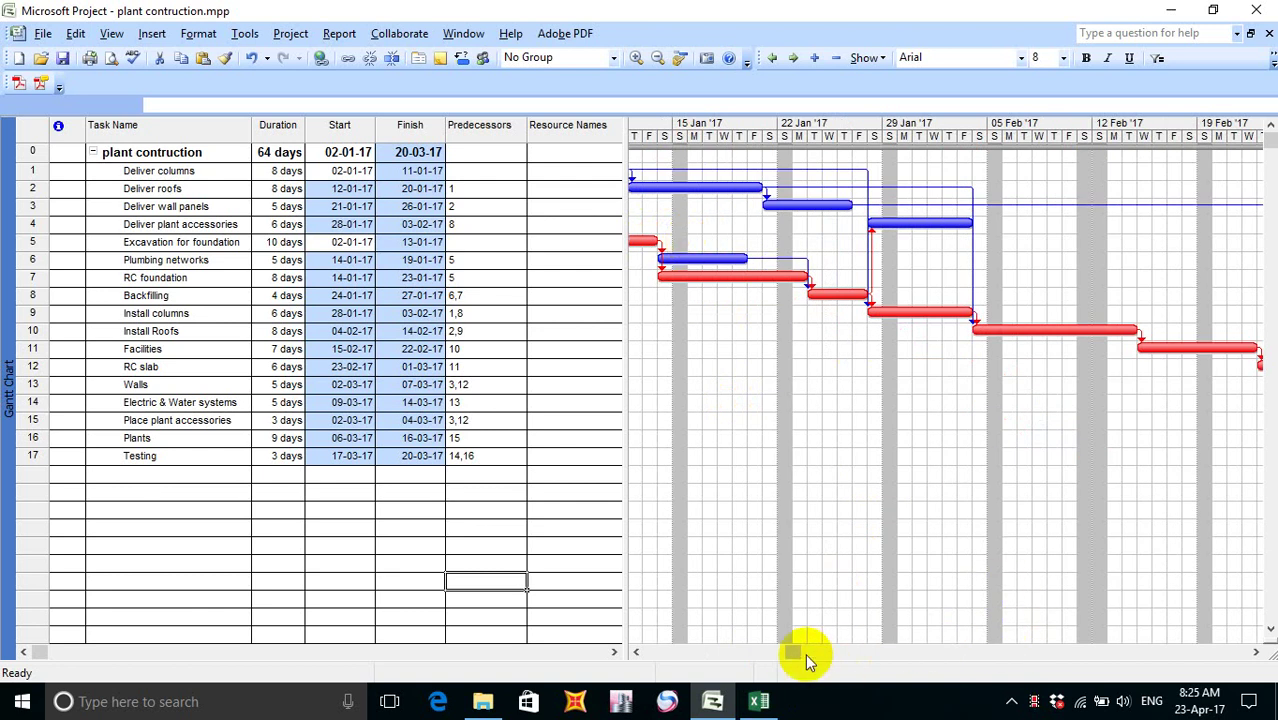
{"action": "left_click_drag", "start_coordinate": [788, 658], "coordinate": [623, 645]}
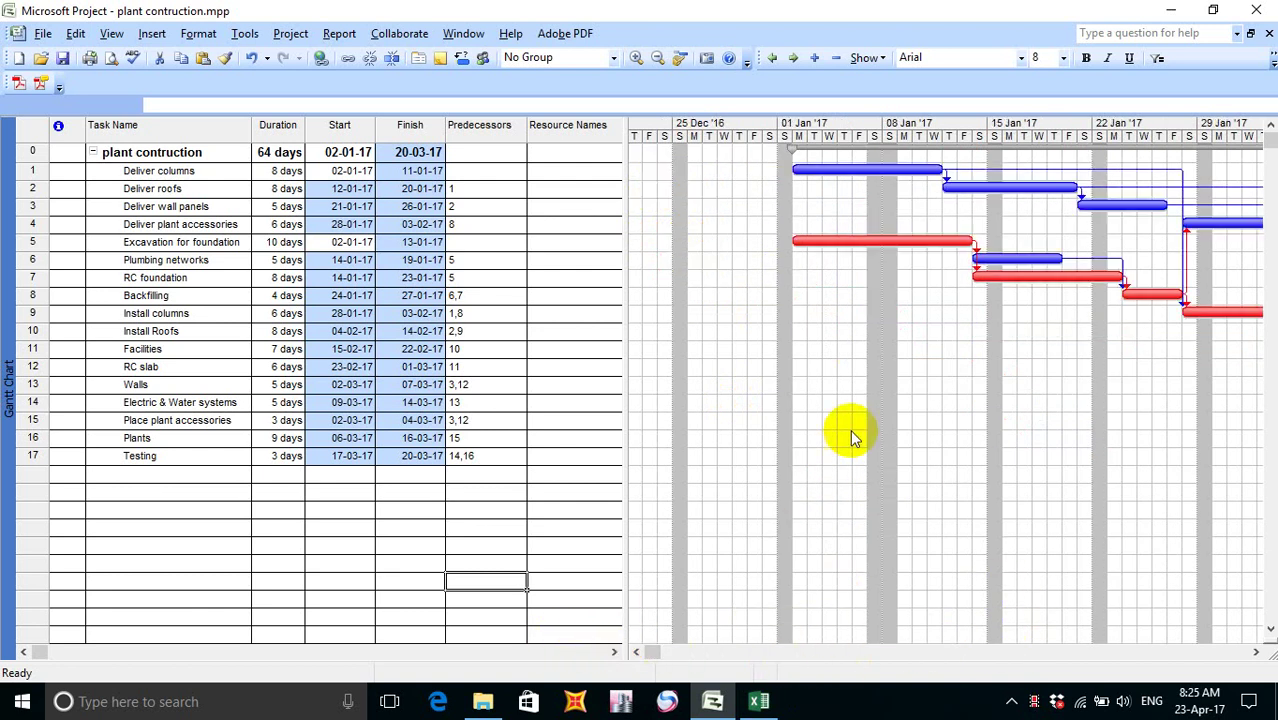
{"action": "scroll", "coordinate": [807, 205], "scroll_direction": "down", "scroll_amount": 1}
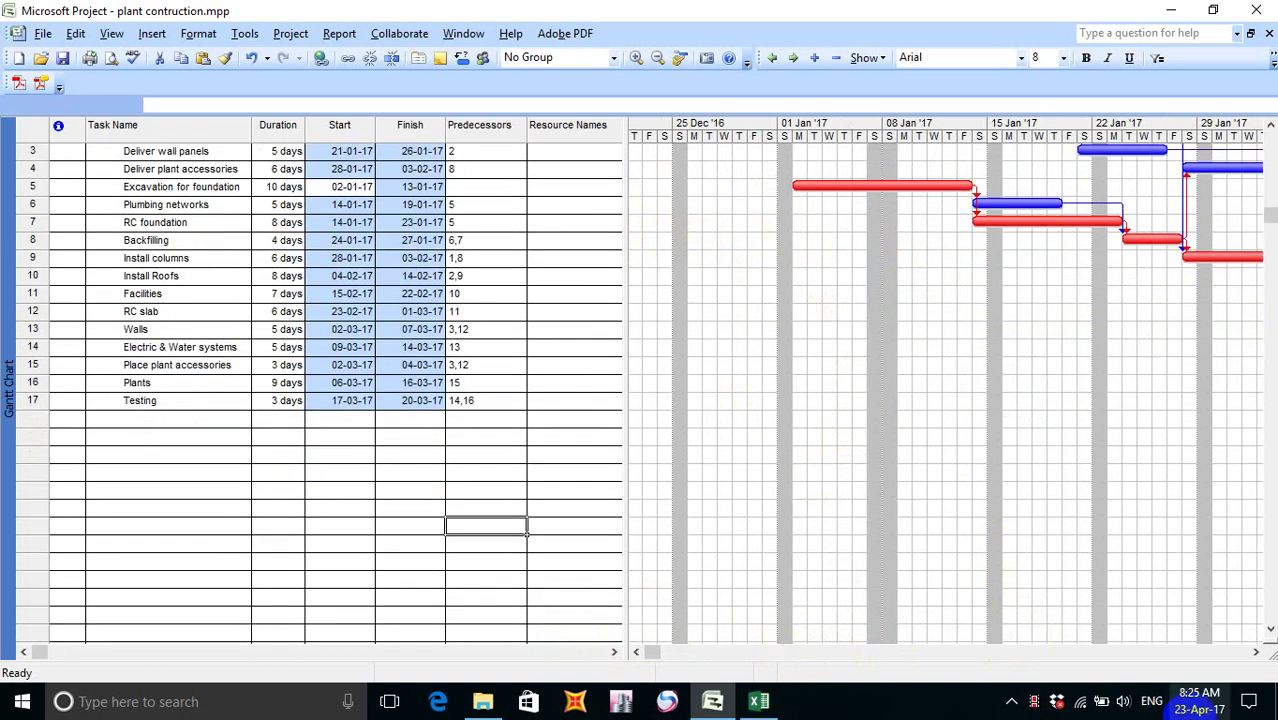
{"action": "left_click_drag", "start_coordinate": [1257, 654], "coordinate": [1257, 654]}
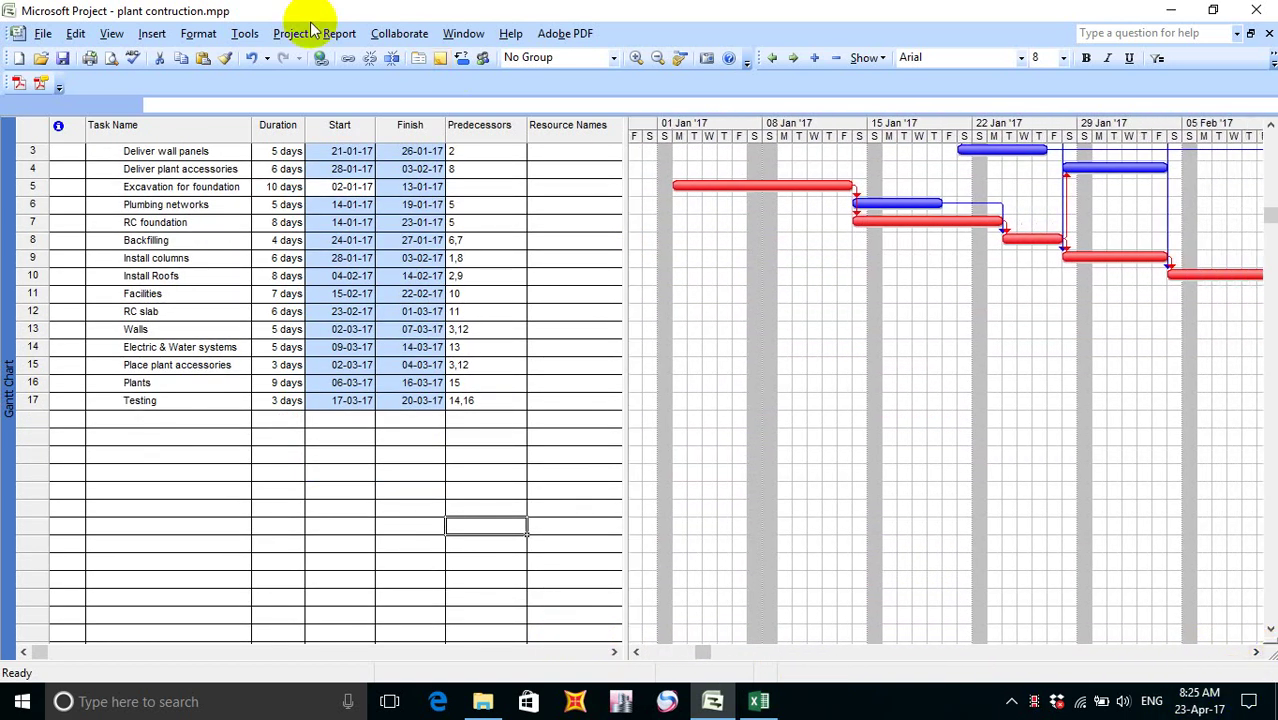
- Set the timescale's Bottom Tier label for days to the "01, 02, ..." format and apply it
{"action": "left_click", "coordinate": [203, 38]}
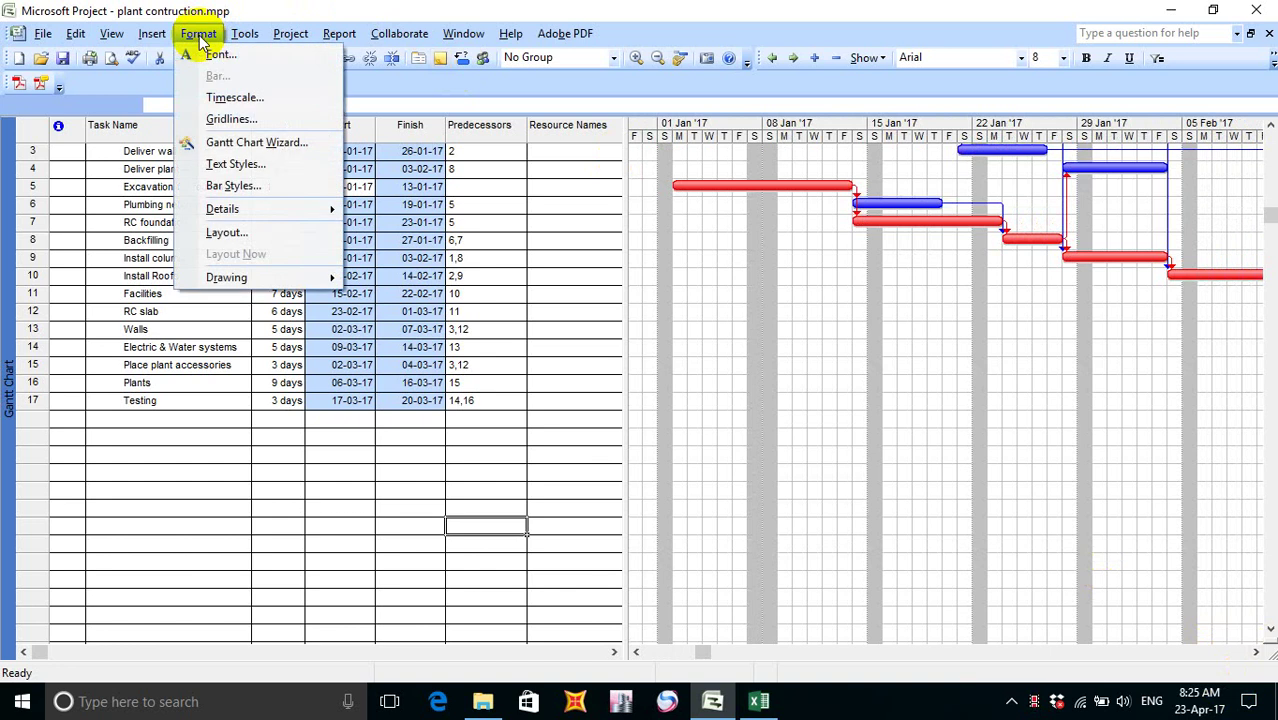
{"action": "mouse_move", "coordinate": [245, 40]}
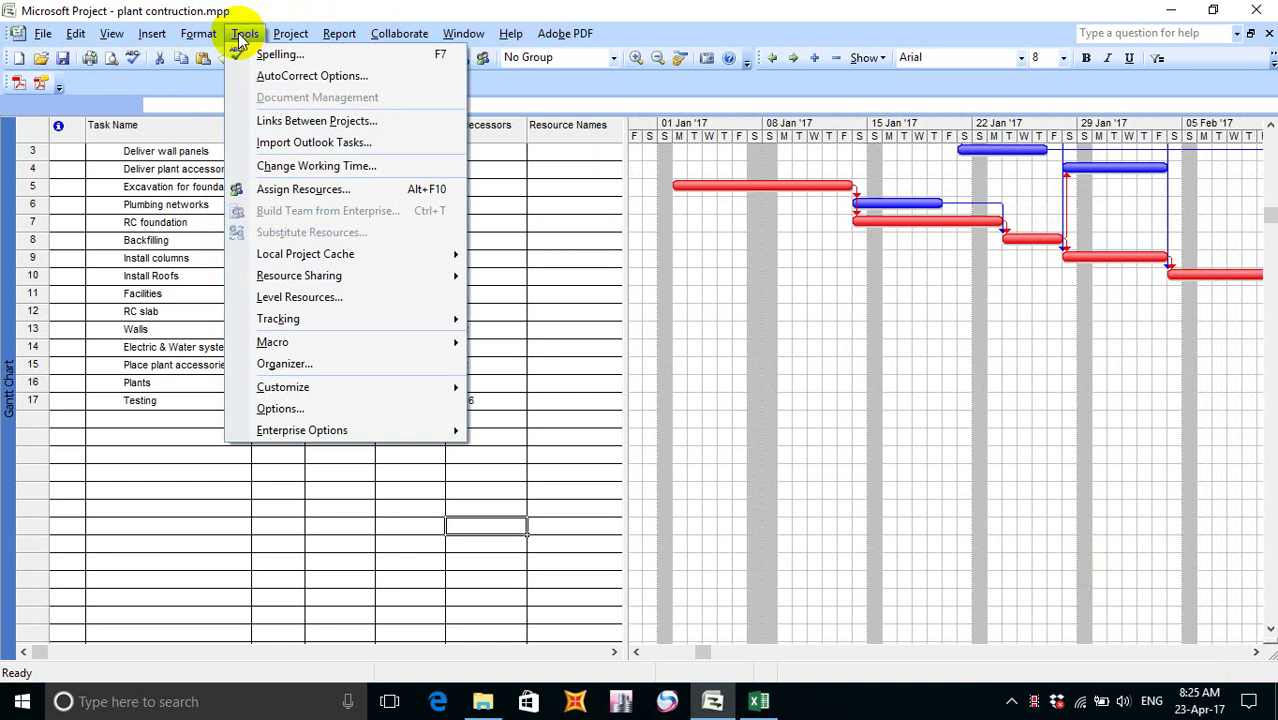
{"action": "mouse_move", "coordinate": [200, 38]}
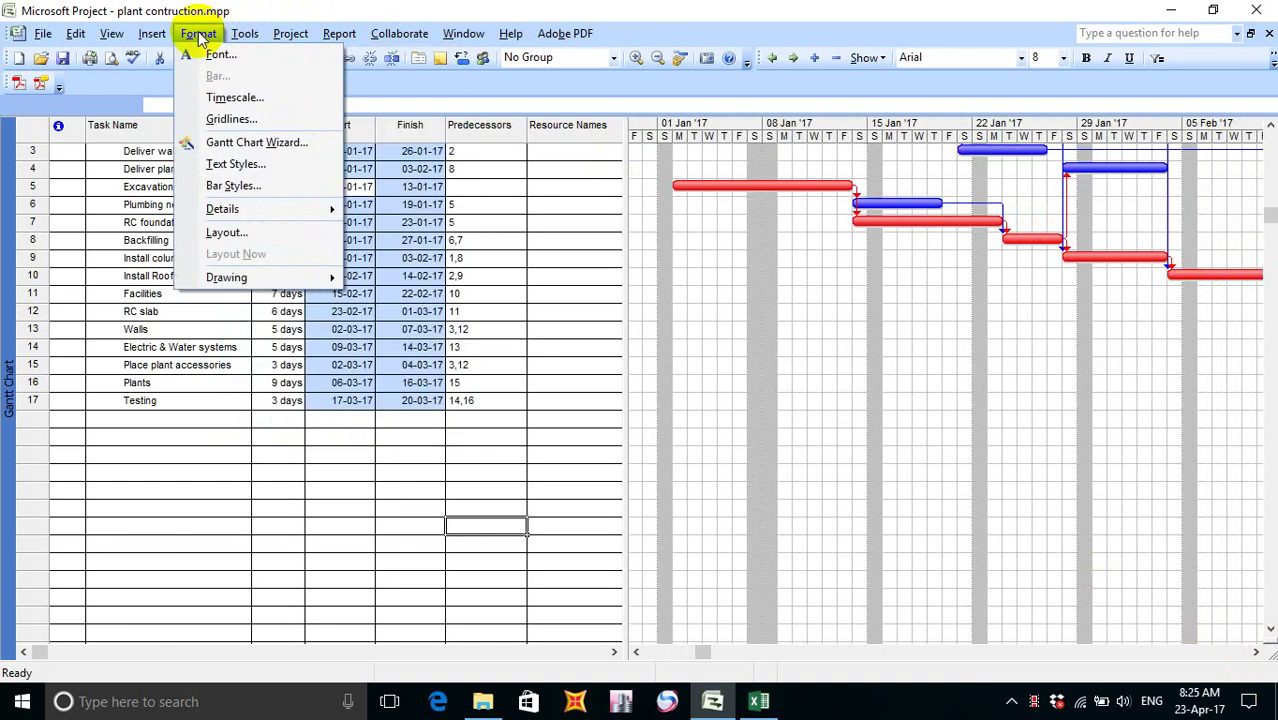
{"action": "left_click", "coordinate": [234, 97]}
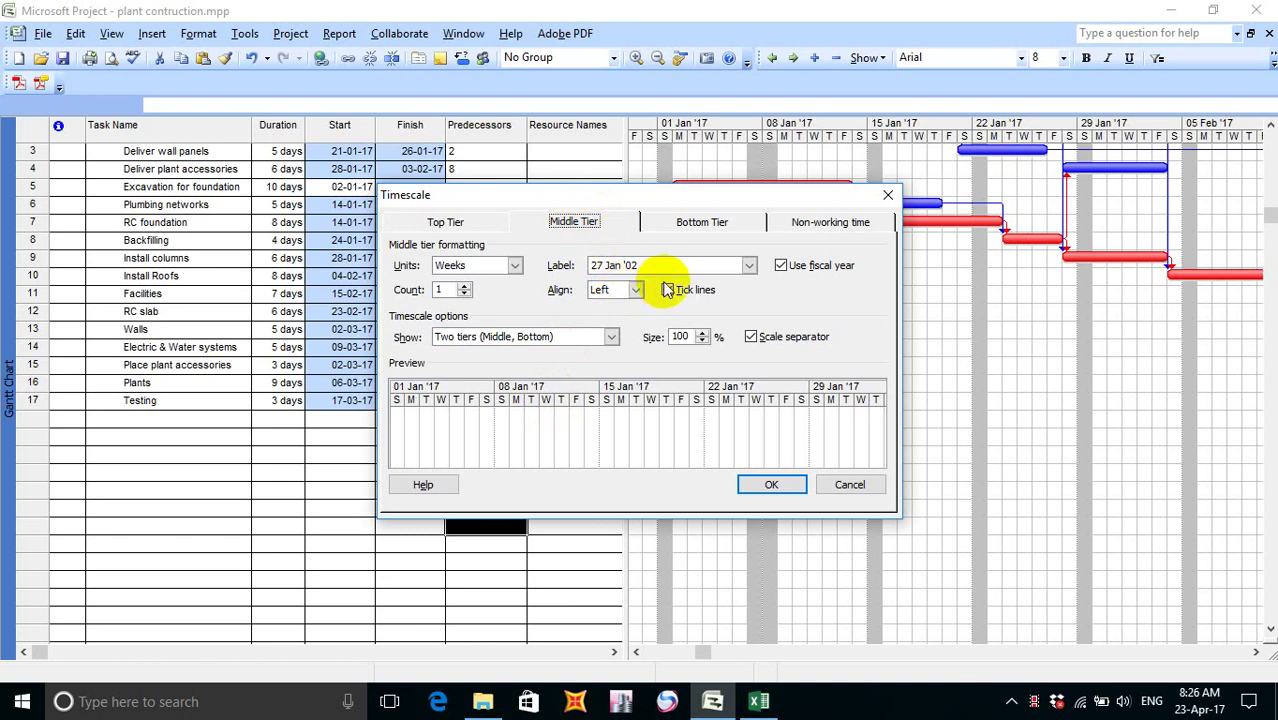
{"action": "left_click", "coordinate": [750, 266]}
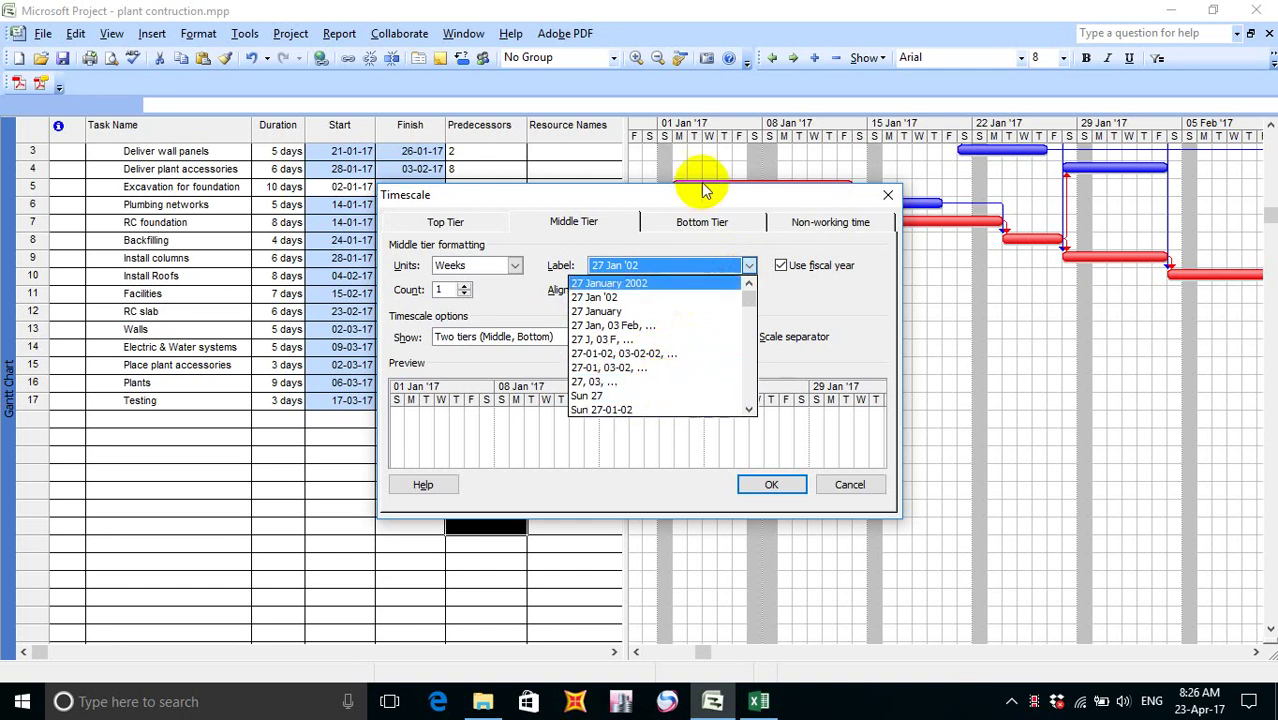
{"action": "left_click", "coordinate": [712, 222]}
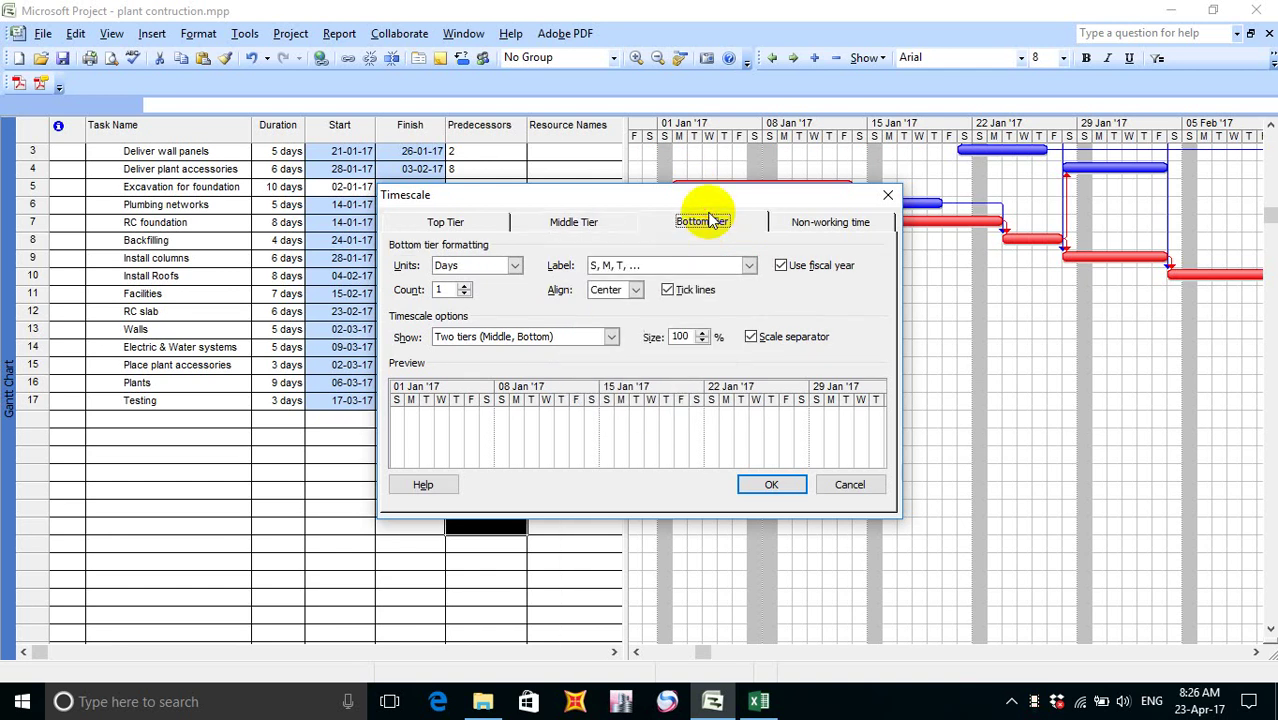
{"action": "left_click", "coordinate": [749, 266]}
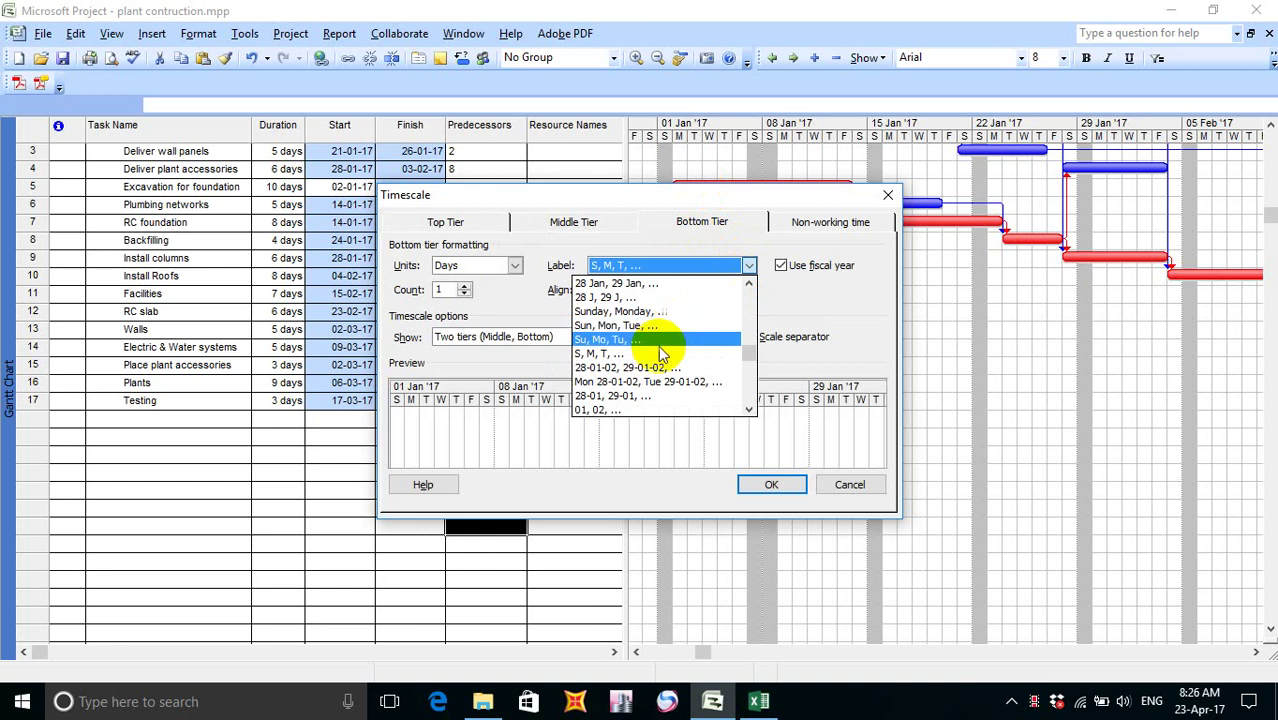
{"action": "left_click", "coordinate": [603, 411]}
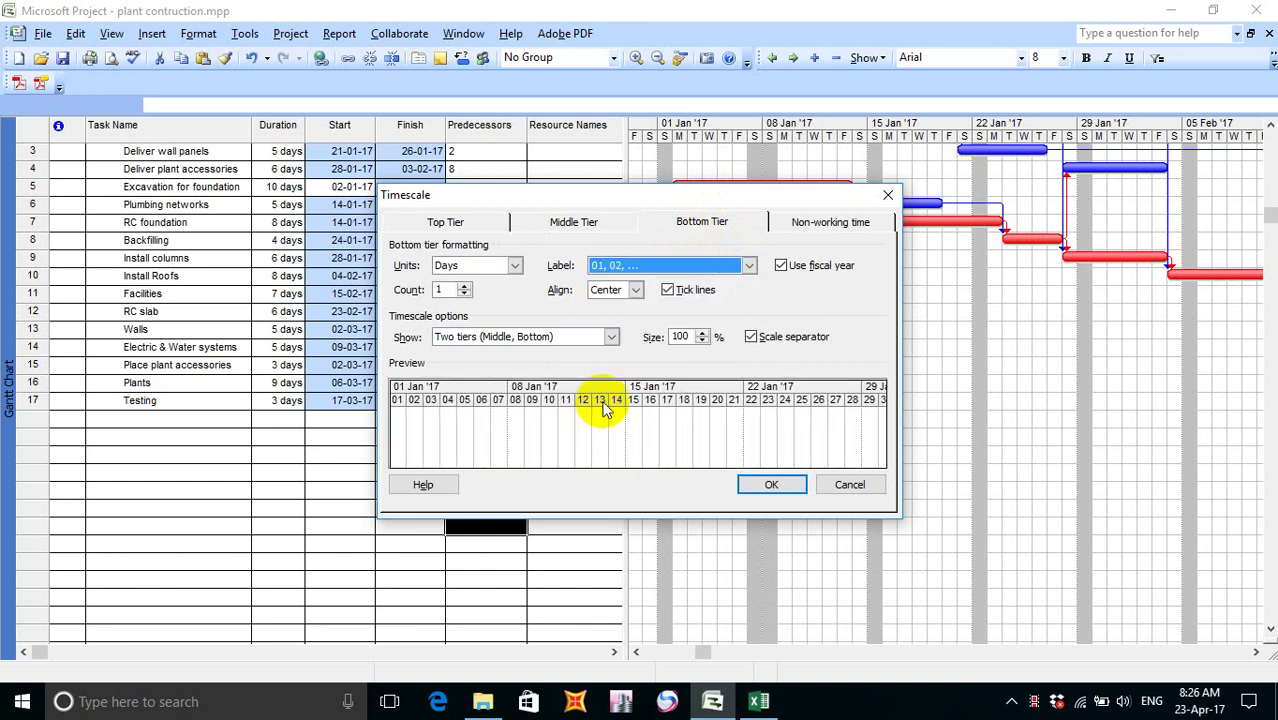
{"action": "left_click", "coordinate": [773, 486]}
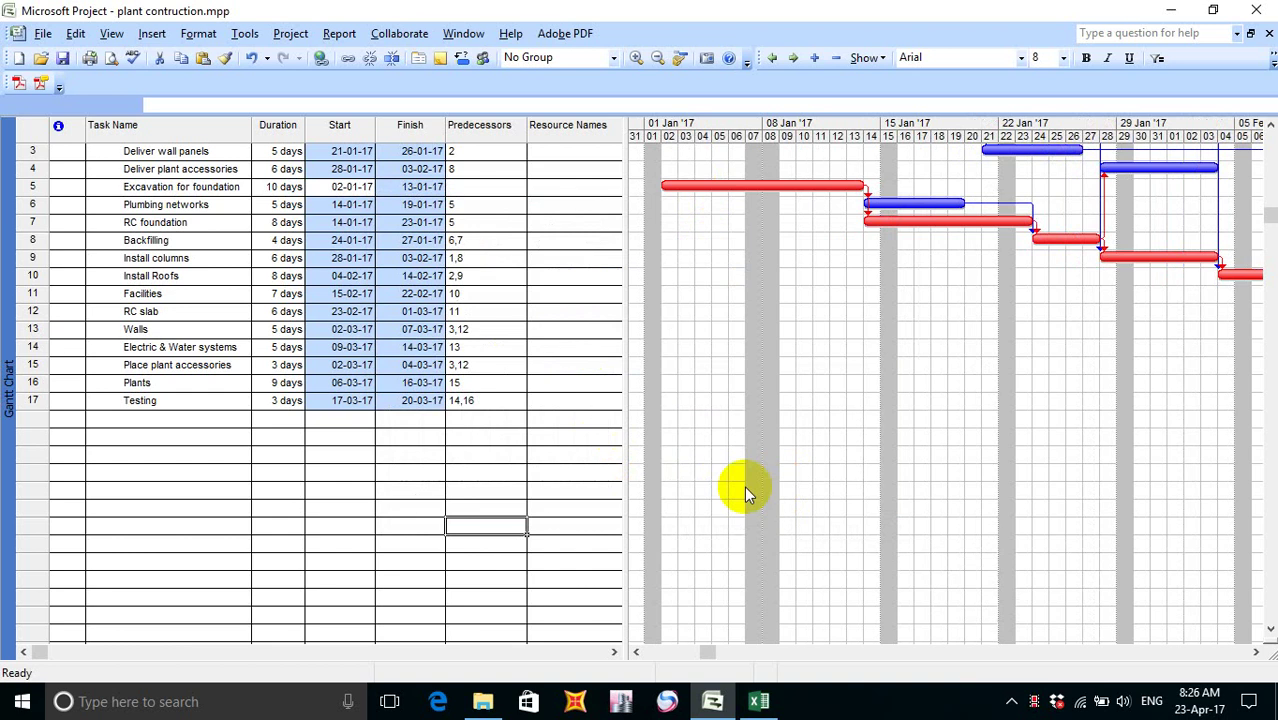
- Save the plant construction project file
{"action": "scroll", "coordinate": [800, 357], "scroll_direction": "up", "scroll_amount": 1}
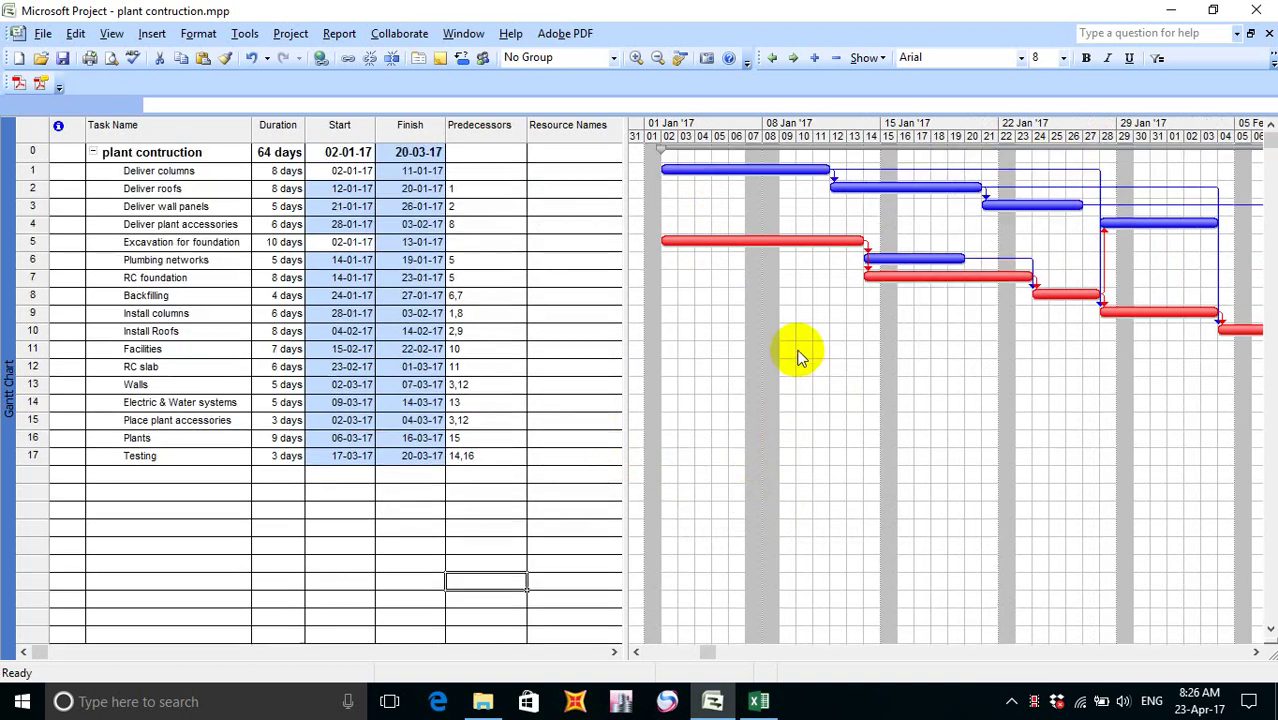
{"action": "left_click", "coordinate": [62, 57]}
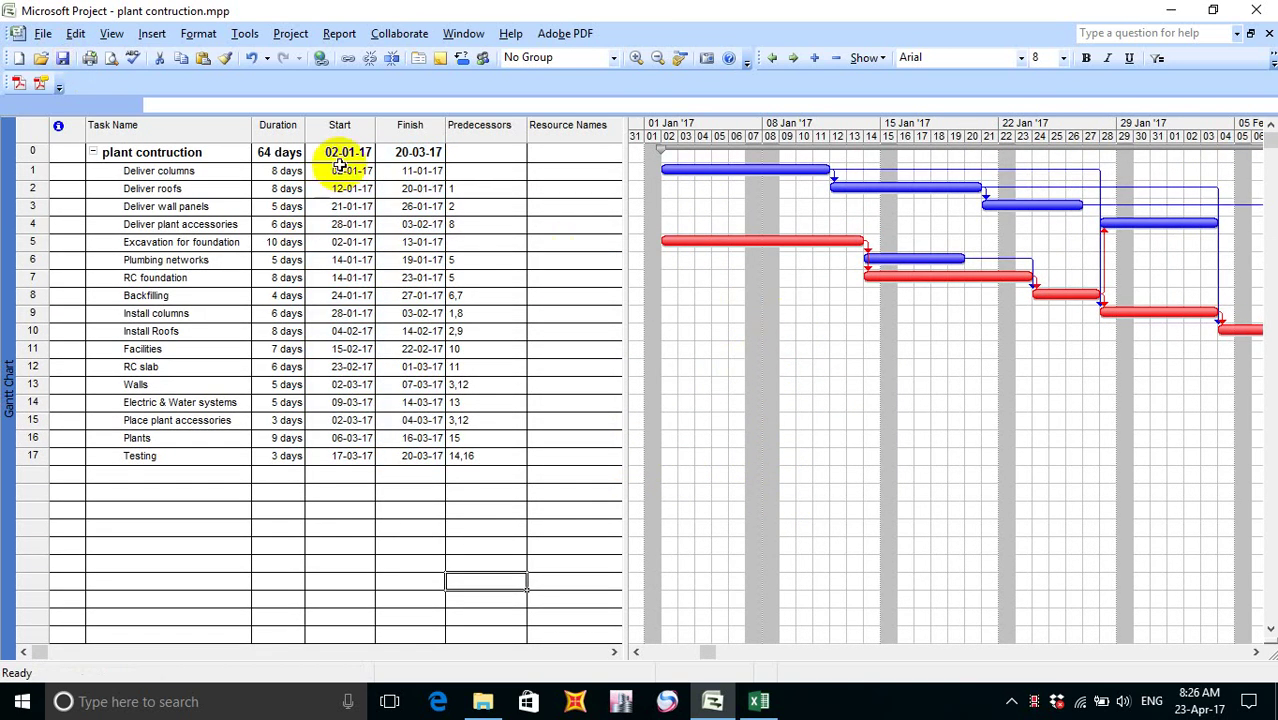
{"action": "left_click", "coordinate": [62, 58]}
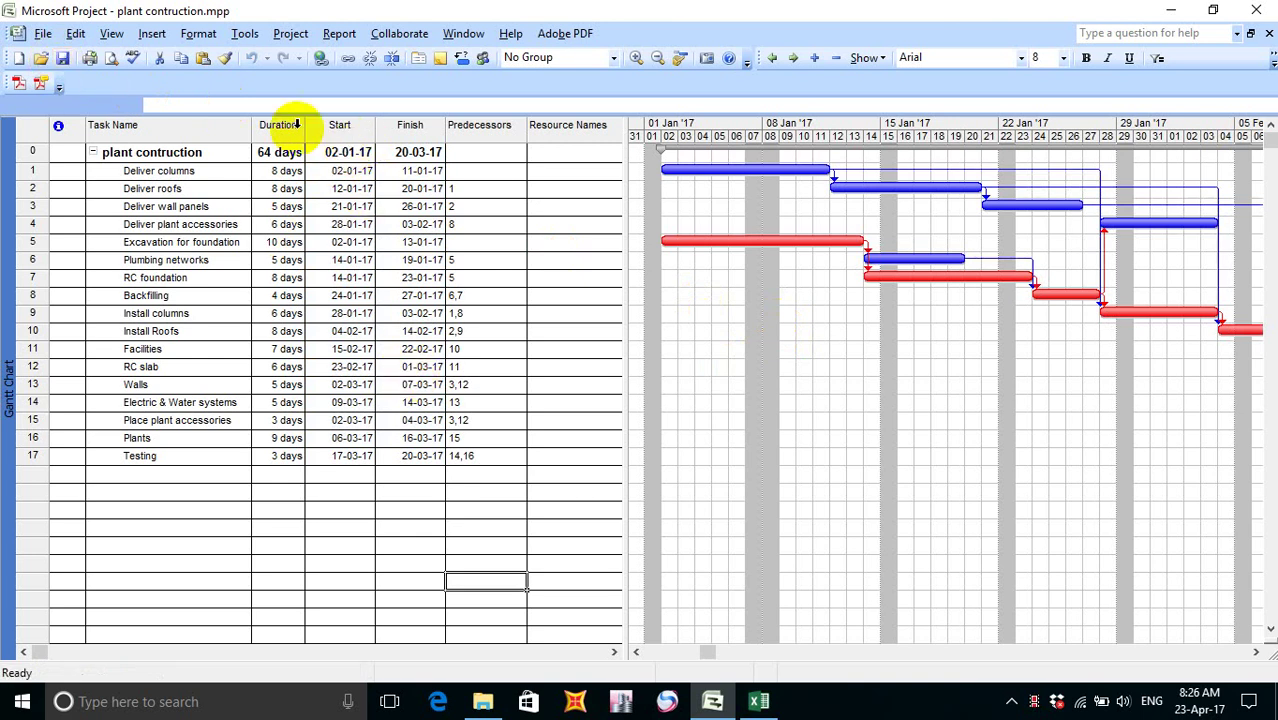
- Review the timescale's middle tier formatting and close the settings without changes
{"action": "left_click", "coordinate": [198, 34]}
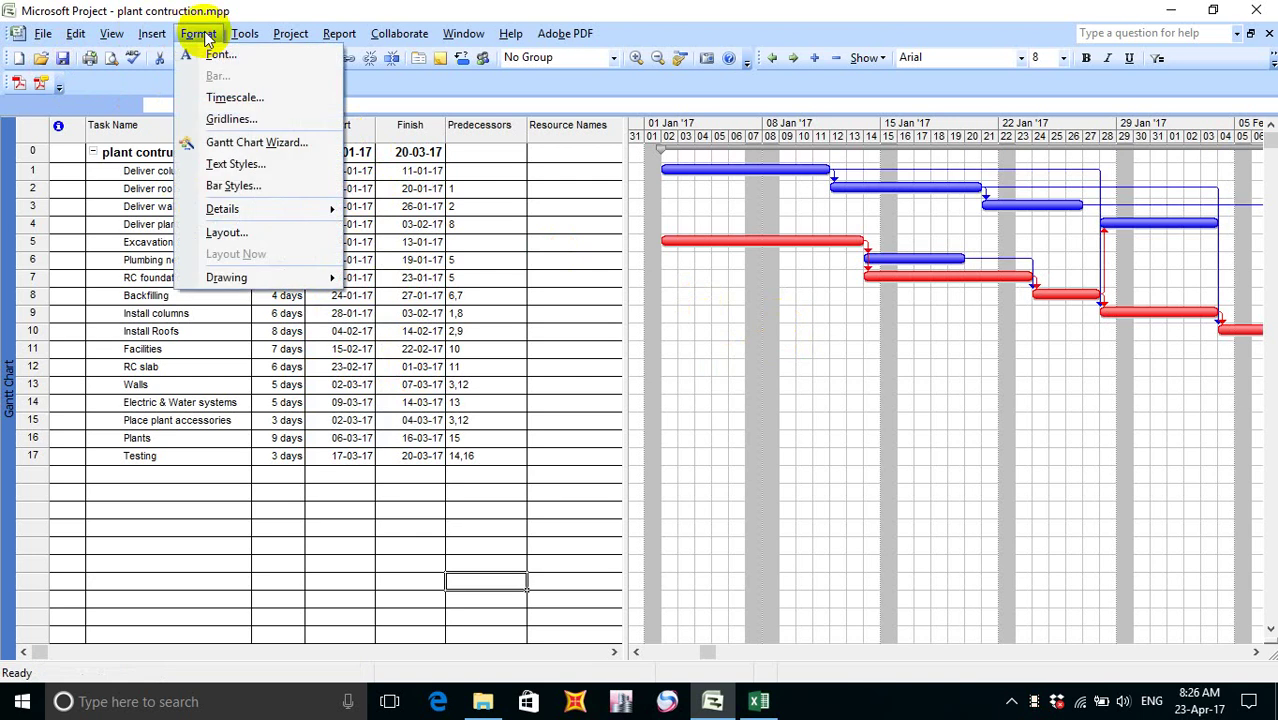
{"action": "left_click", "coordinate": [225, 97]}
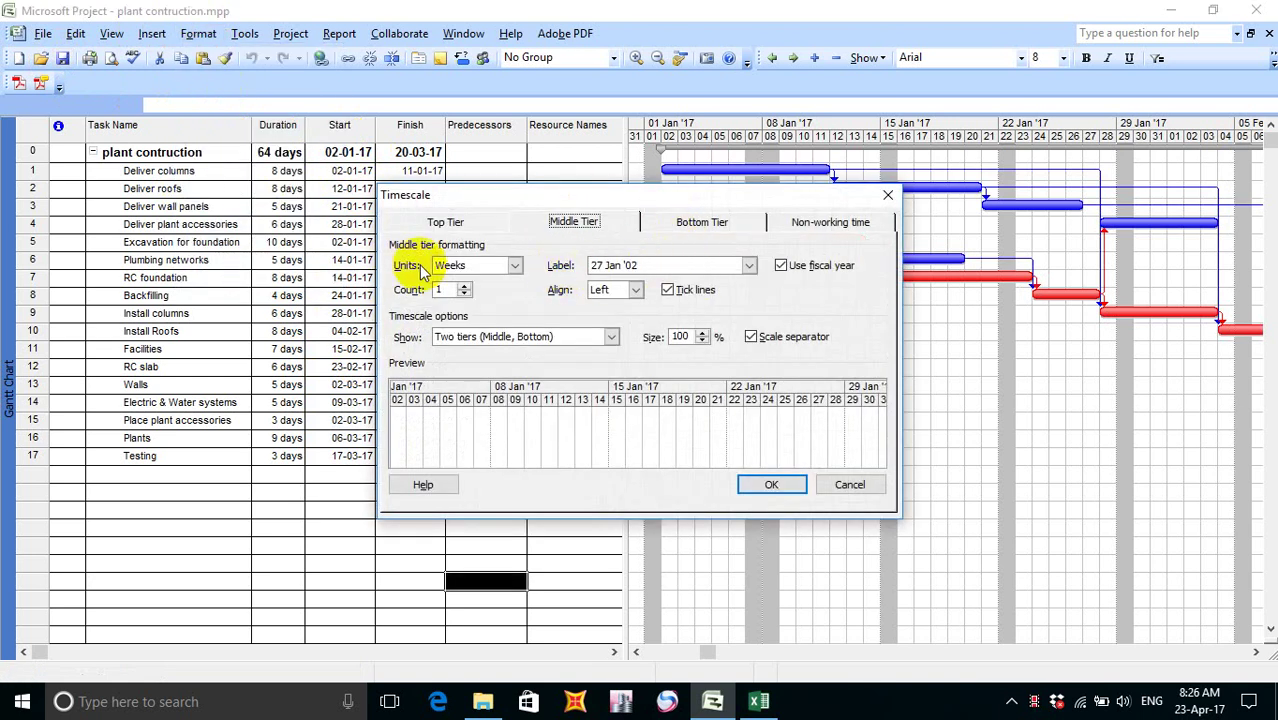
{"action": "left_click", "coordinate": [888, 197]}
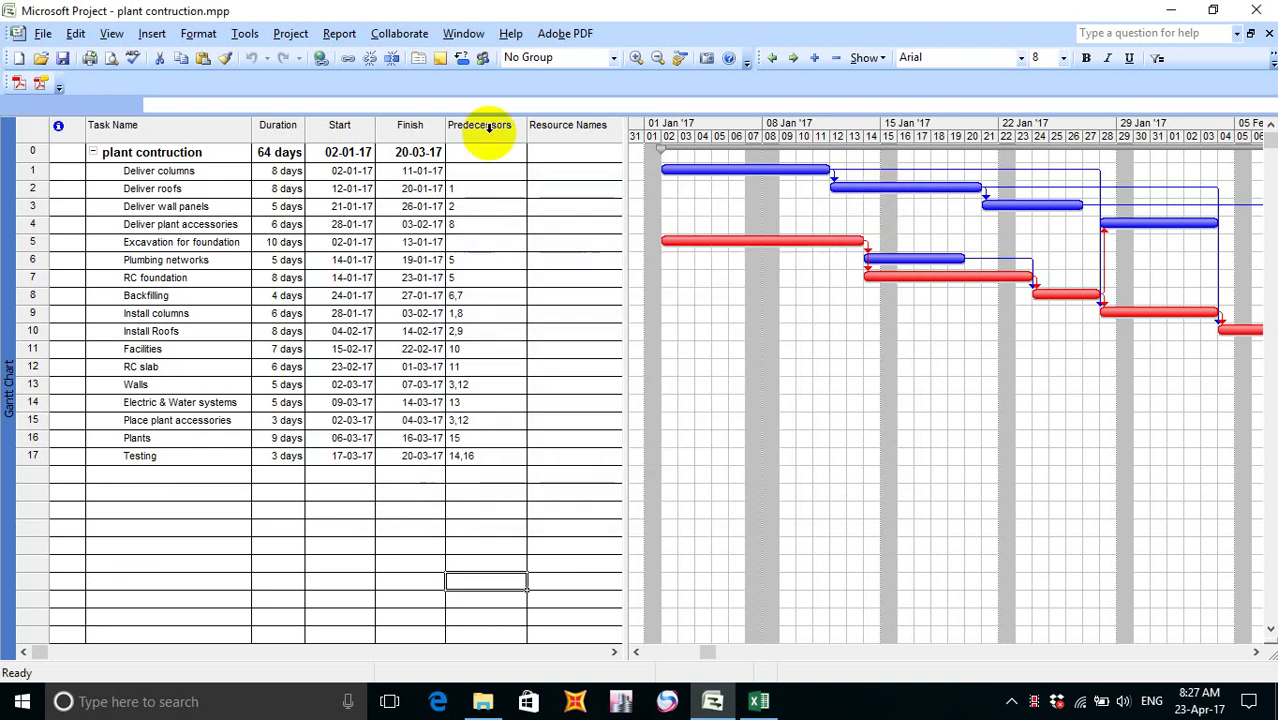
- Review the project's calendar options, including week start and working hours, and close them without changes
{"action": "left_click", "coordinate": [237, 36]}
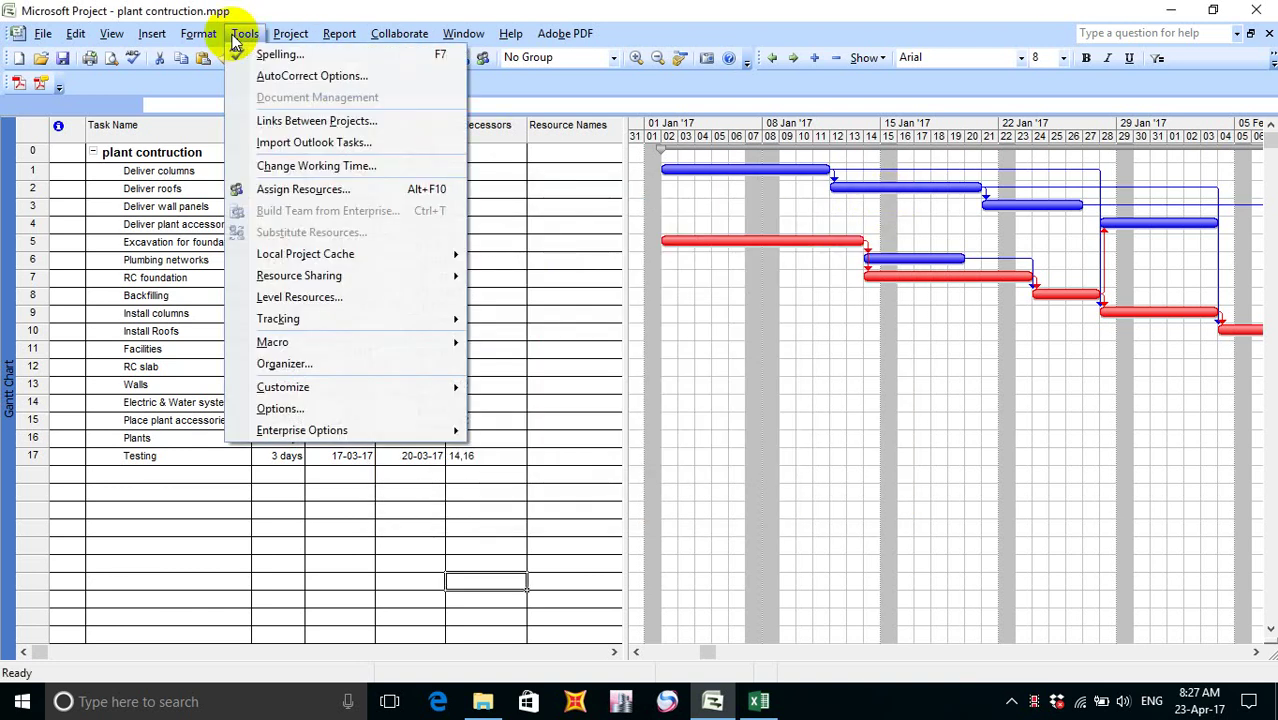
{"action": "mouse_move", "coordinate": [188, 36]}
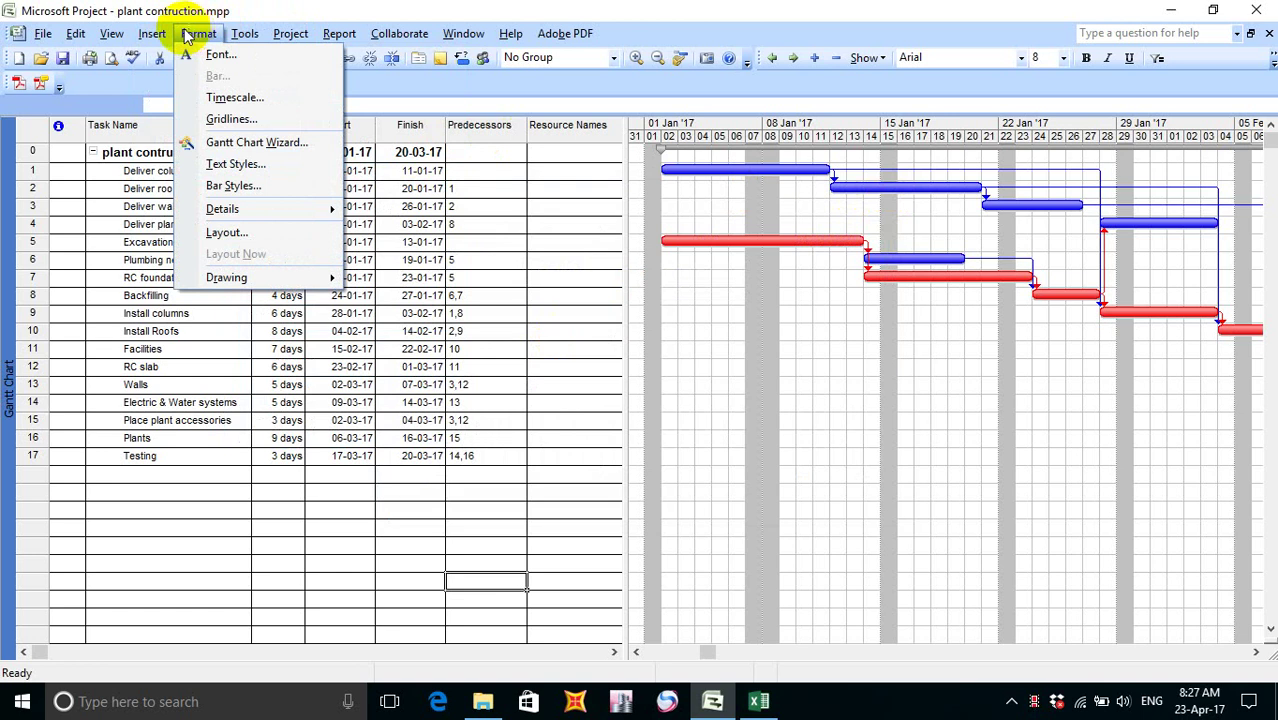
{"action": "mouse_move", "coordinate": [139, 45]}
{"action": "mouse_move", "coordinate": [288, 38]}
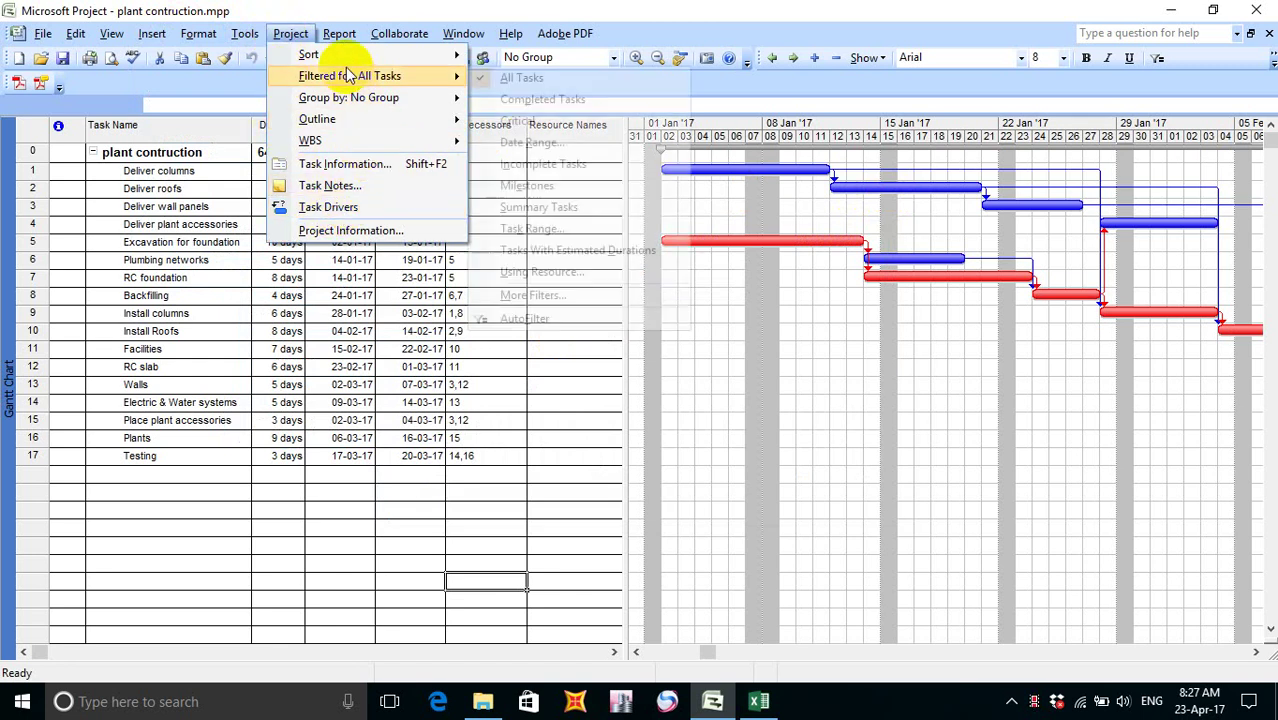
{"action": "mouse_move", "coordinate": [344, 40]}
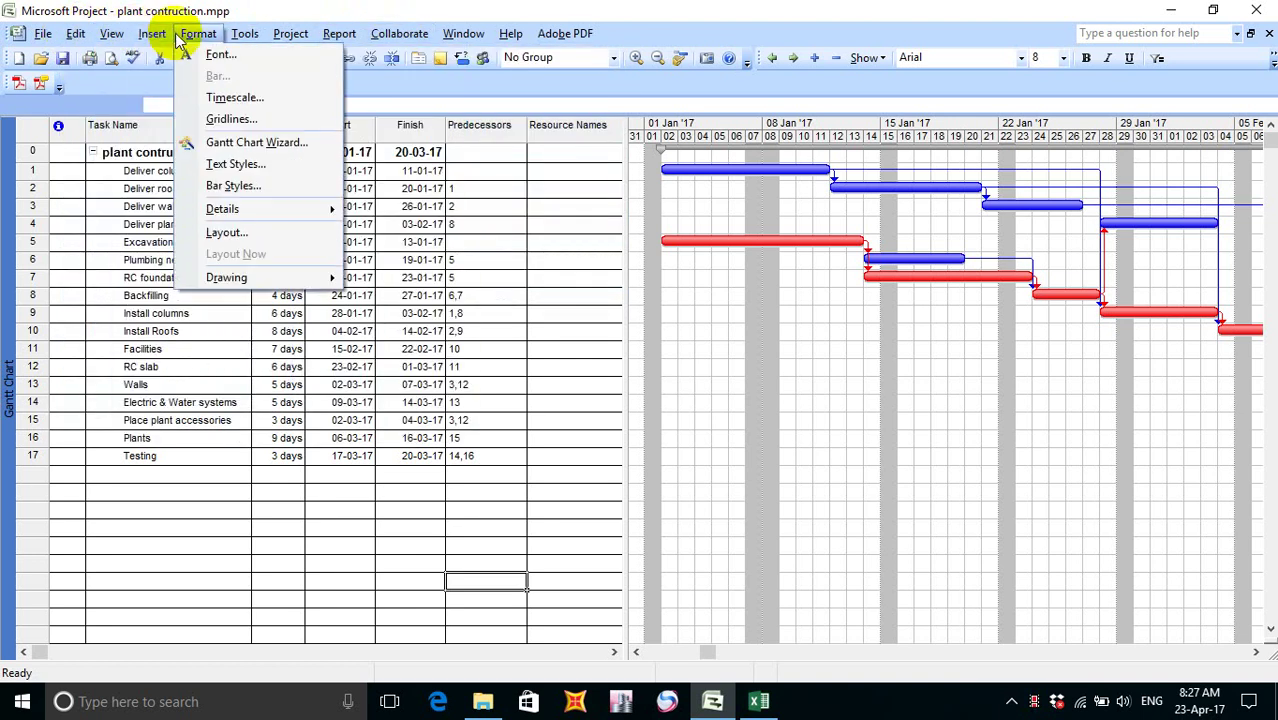
{"action": "mouse_move", "coordinate": [245, 36]}
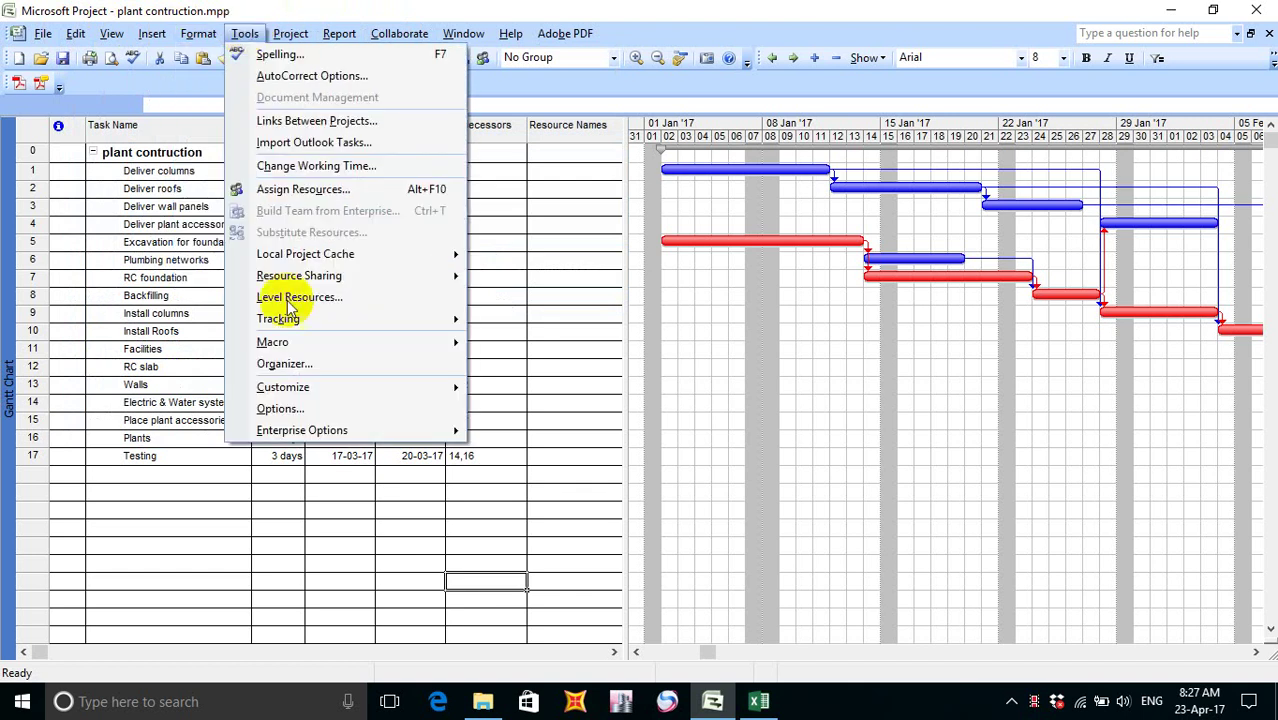
{"action": "left_click", "coordinate": [284, 409]}
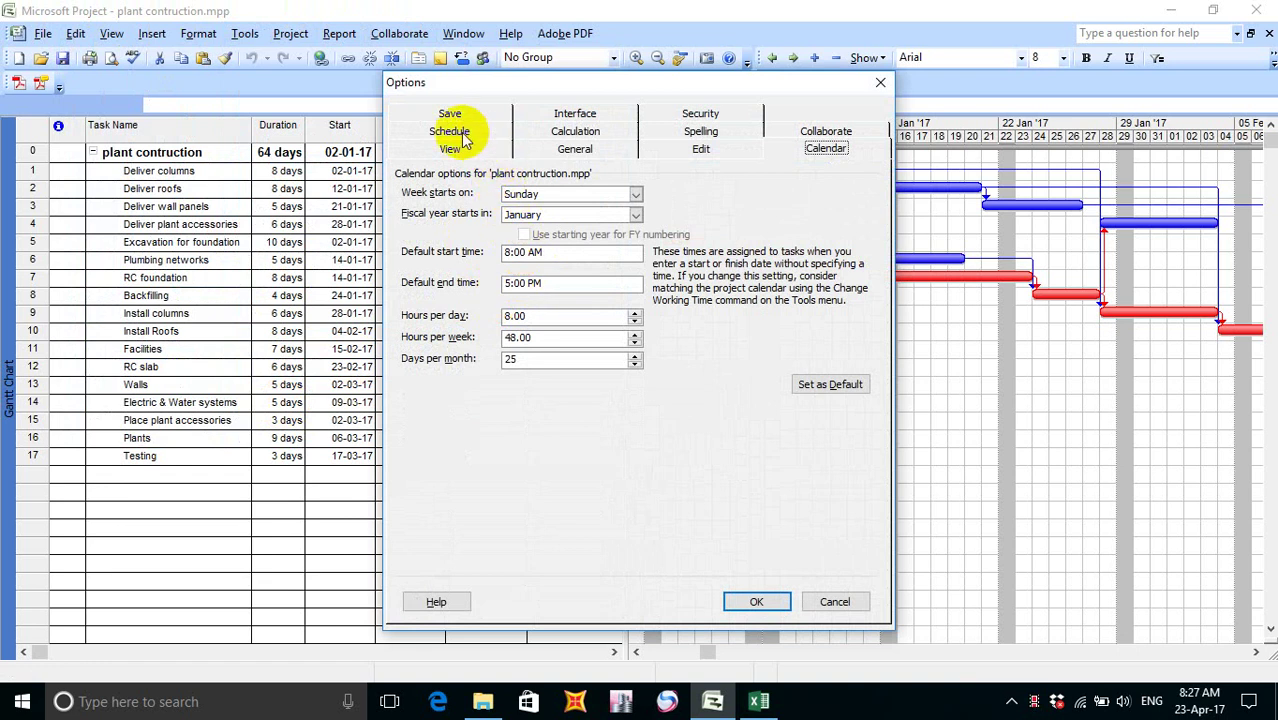
{"action": "left_click", "coordinate": [881, 82]}
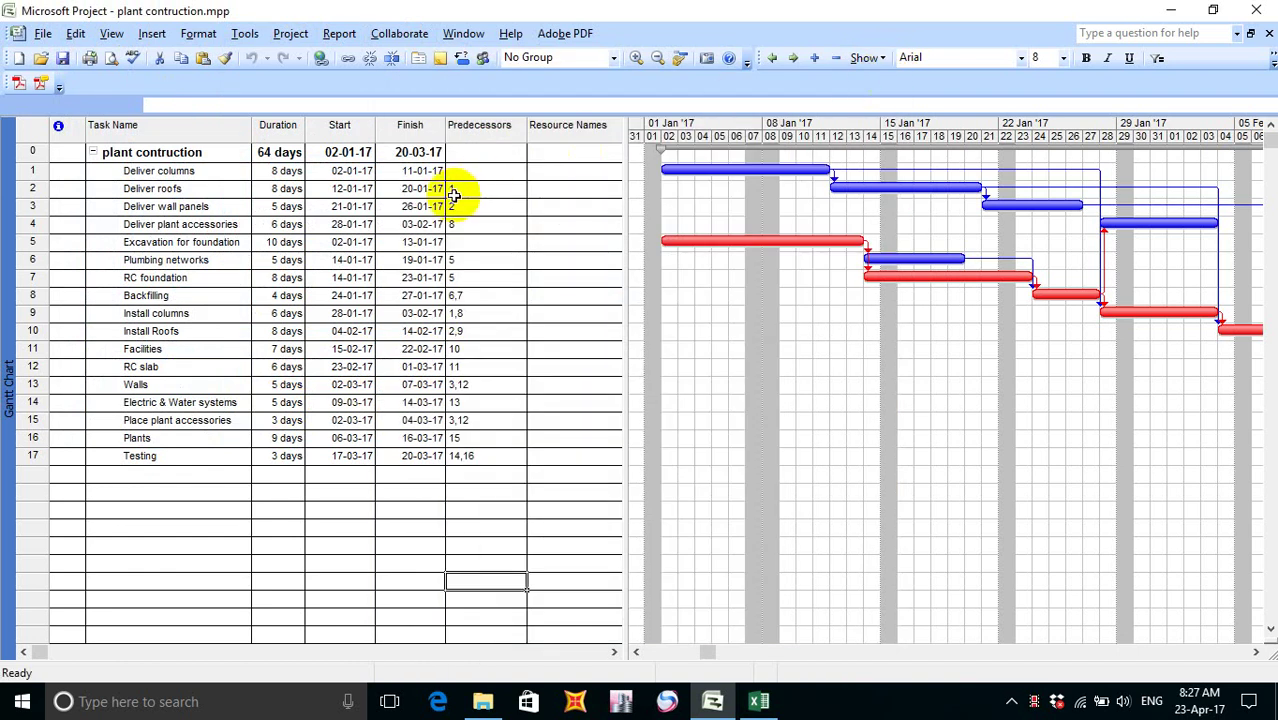
- Switch to Excel, mark instruction 14 about the Schedule table in cell B68, and return to Microsoft Project
{"action": "left_click", "coordinate": [761, 704]}
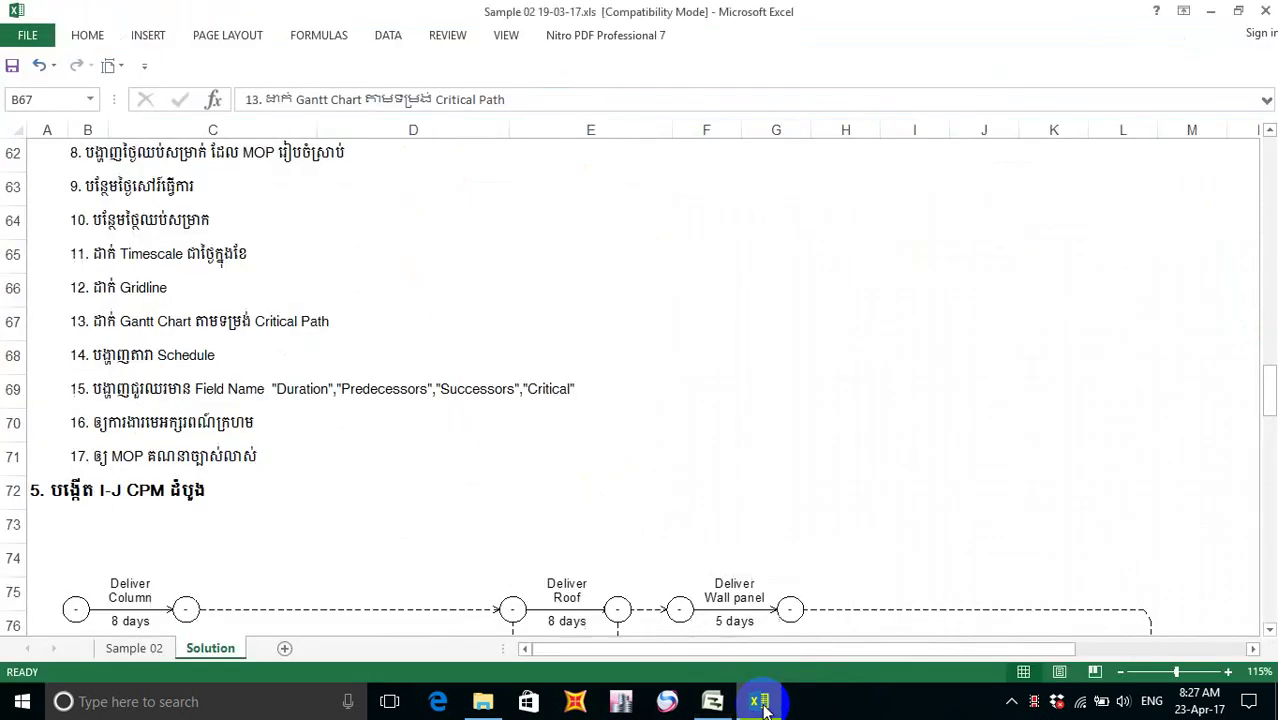
{"action": "left_click", "coordinate": [150, 362]}
{"action": "left_click", "coordinate": [92, 357]}
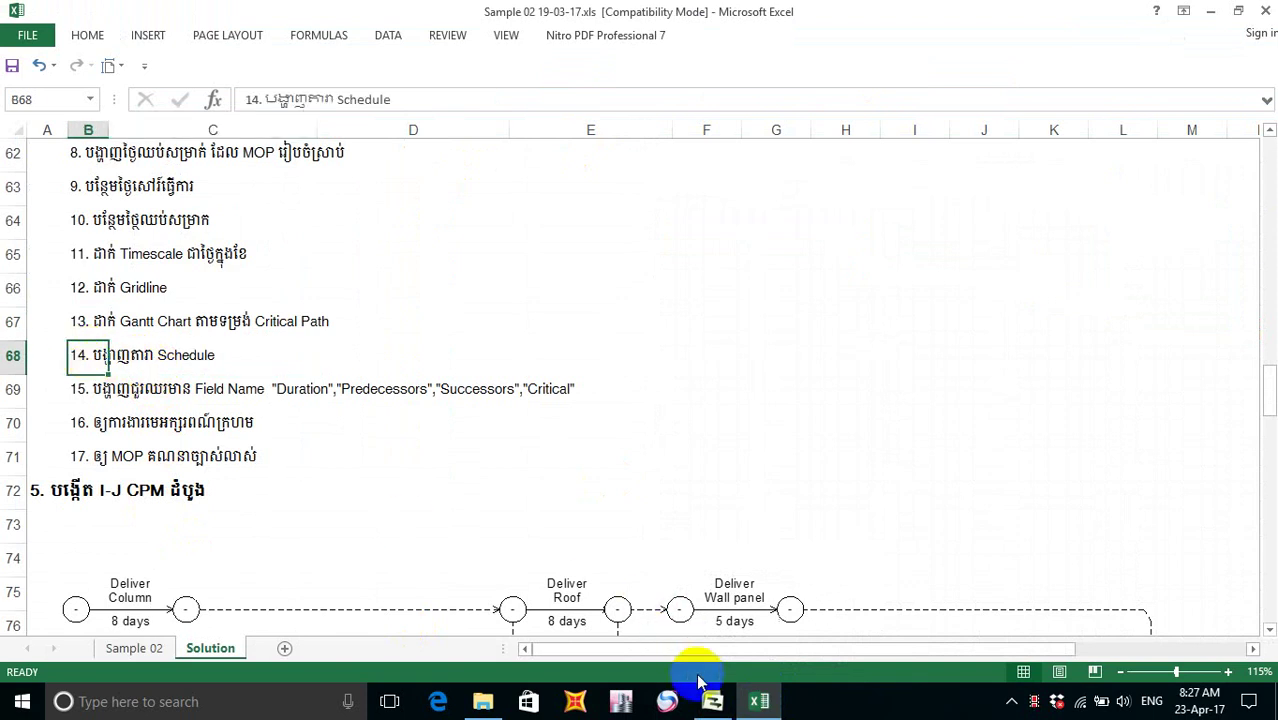
{"action": "left_click", "coordinate": [712, 701]}
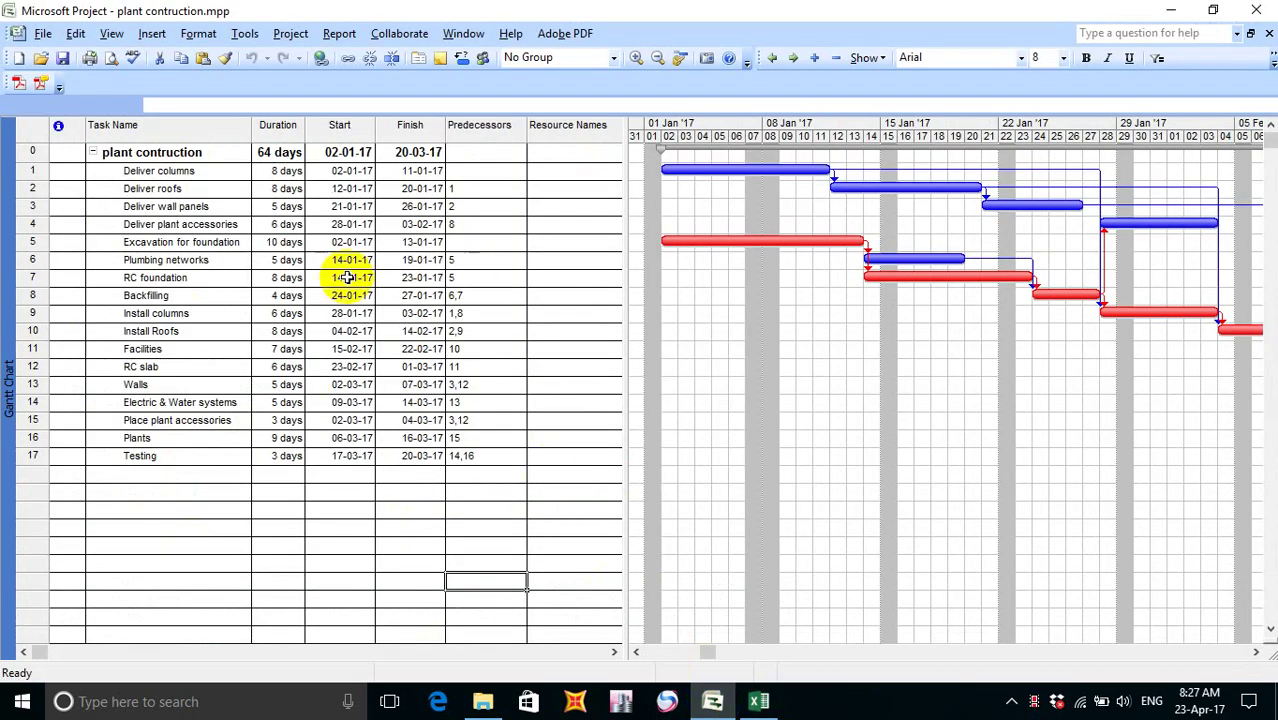
- Display the Schedule table beside the Gantt chart and widen the table pane past the Total Slack column
{"action": "left_click", "coordinate": [108, 34]}
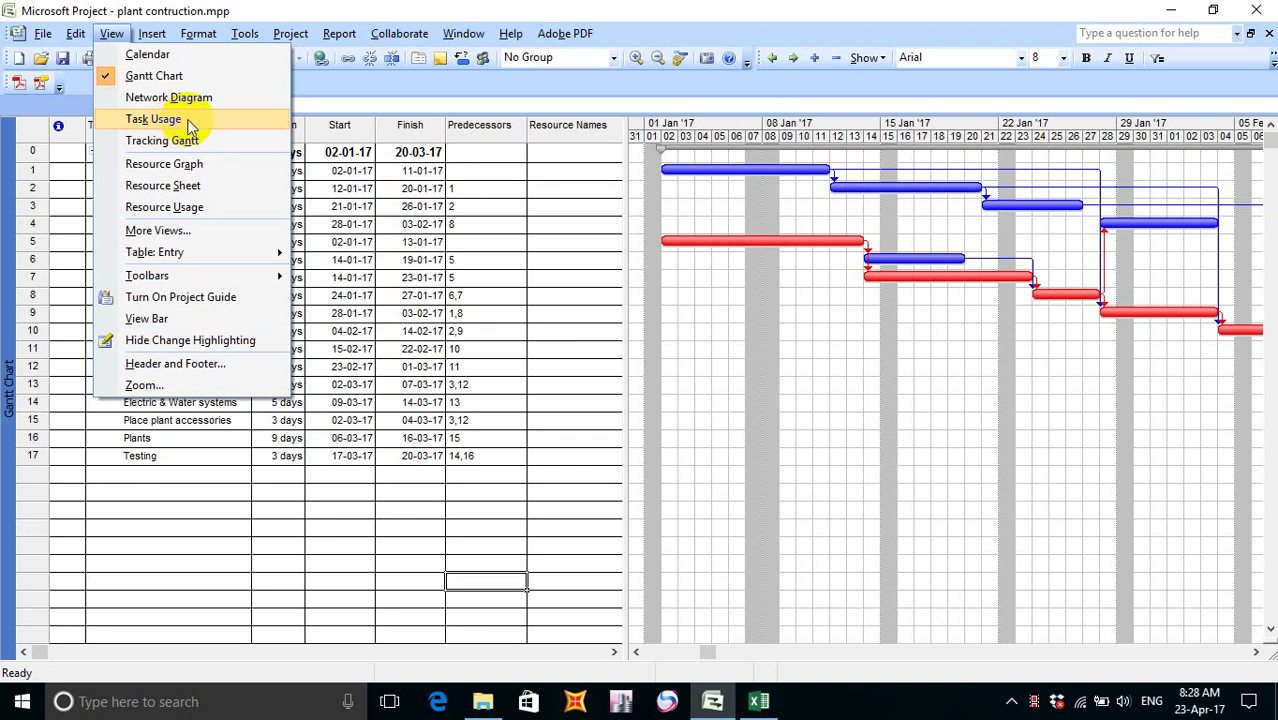
{"action": "mouse_move", "coordinate": [197, 256]}
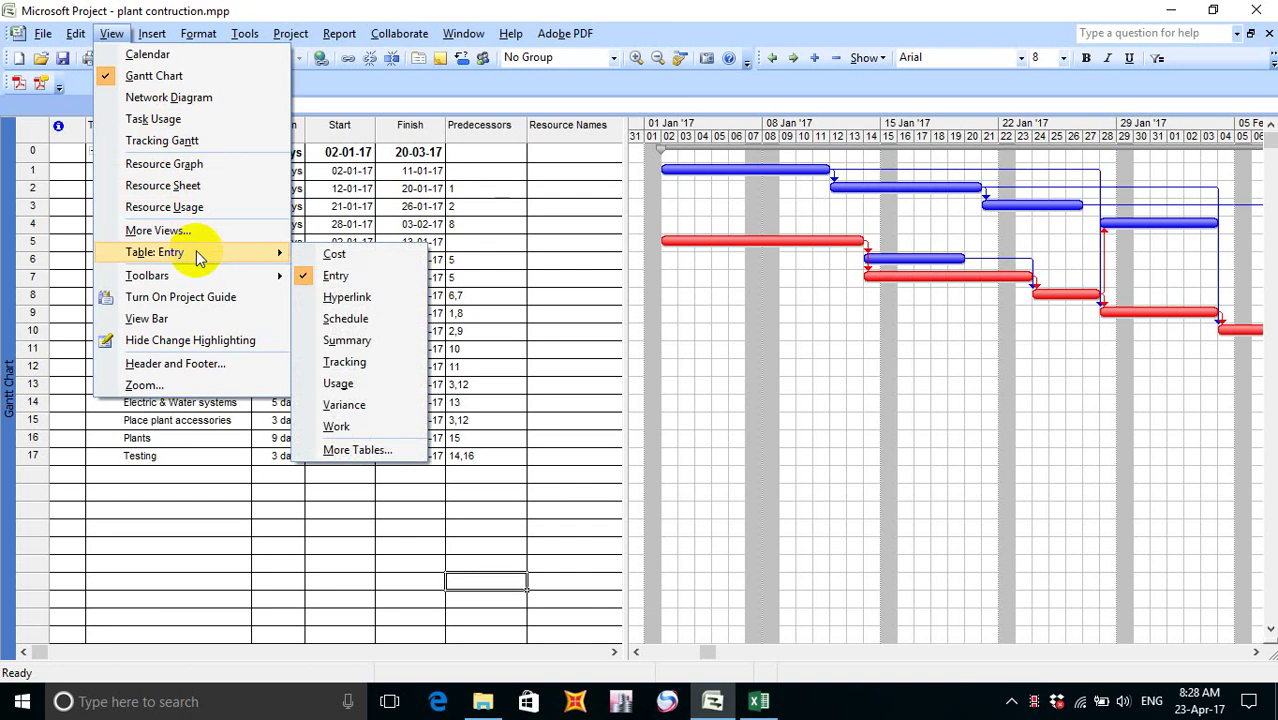
{"action": "left_click", "coordinate": [372, 318]}
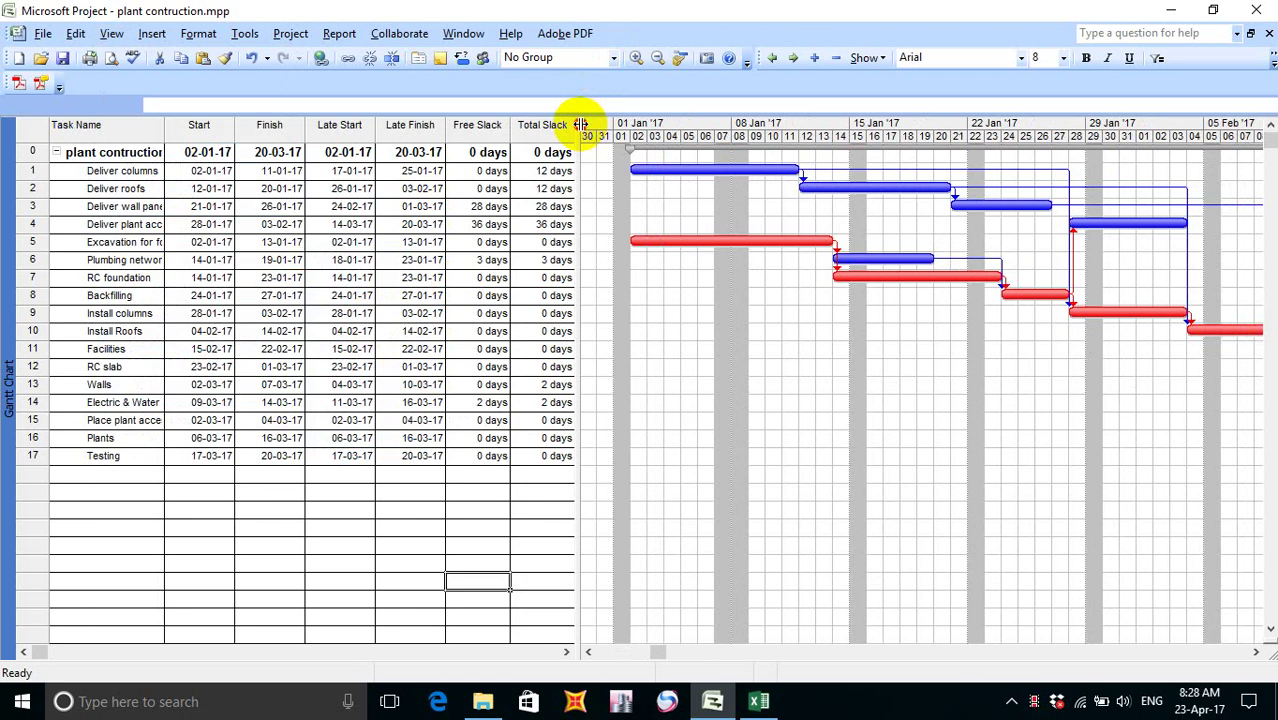
{"action": "mouse_move", "coordinate": [580, 124]}
{"action": "left_mouse_down"}
{"action": "mouse_move", "coordinate": [715, 124]}
{"action": "mouse_move", "coordinate": [580, 128]}
{"action": "left_mouse_up"}
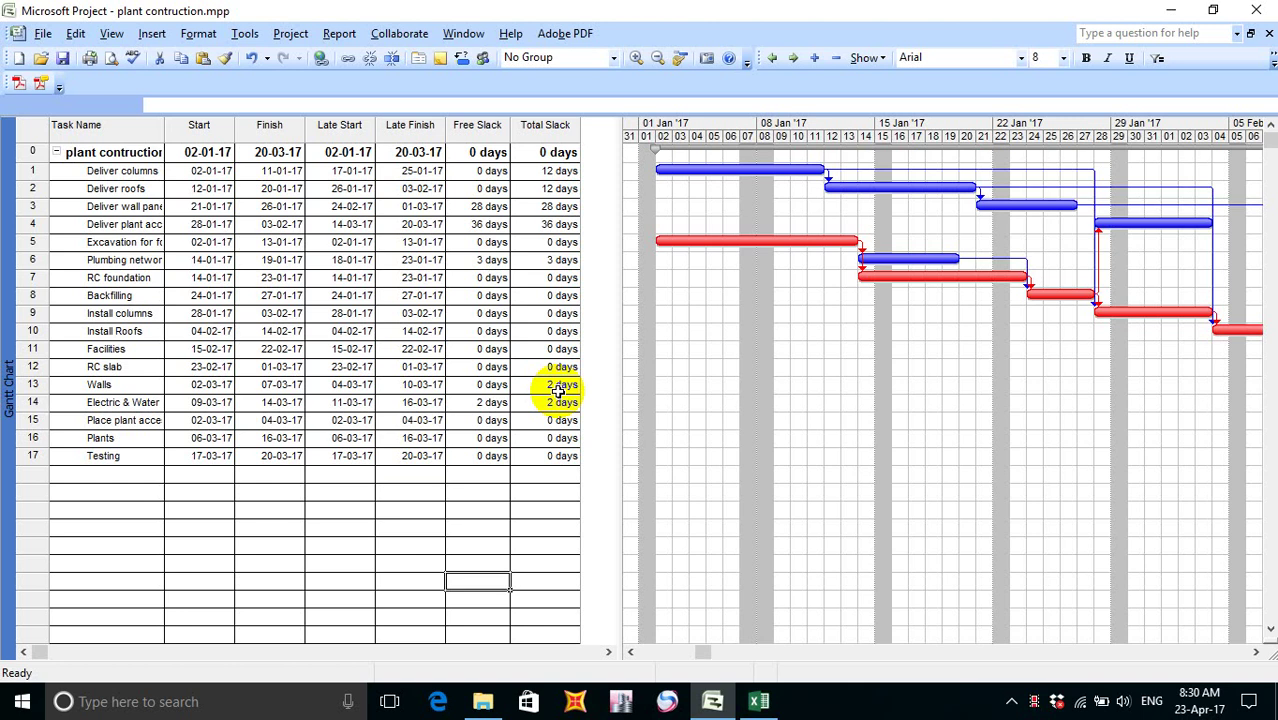
- Switch to Excel, mark instruction 15 about the required field columns in cell B69, and return to Microsoft Project
{"action": "left_click", "coordinate": [760, 702]}
{"action": "left_click", "coordinate": [78, 390]}
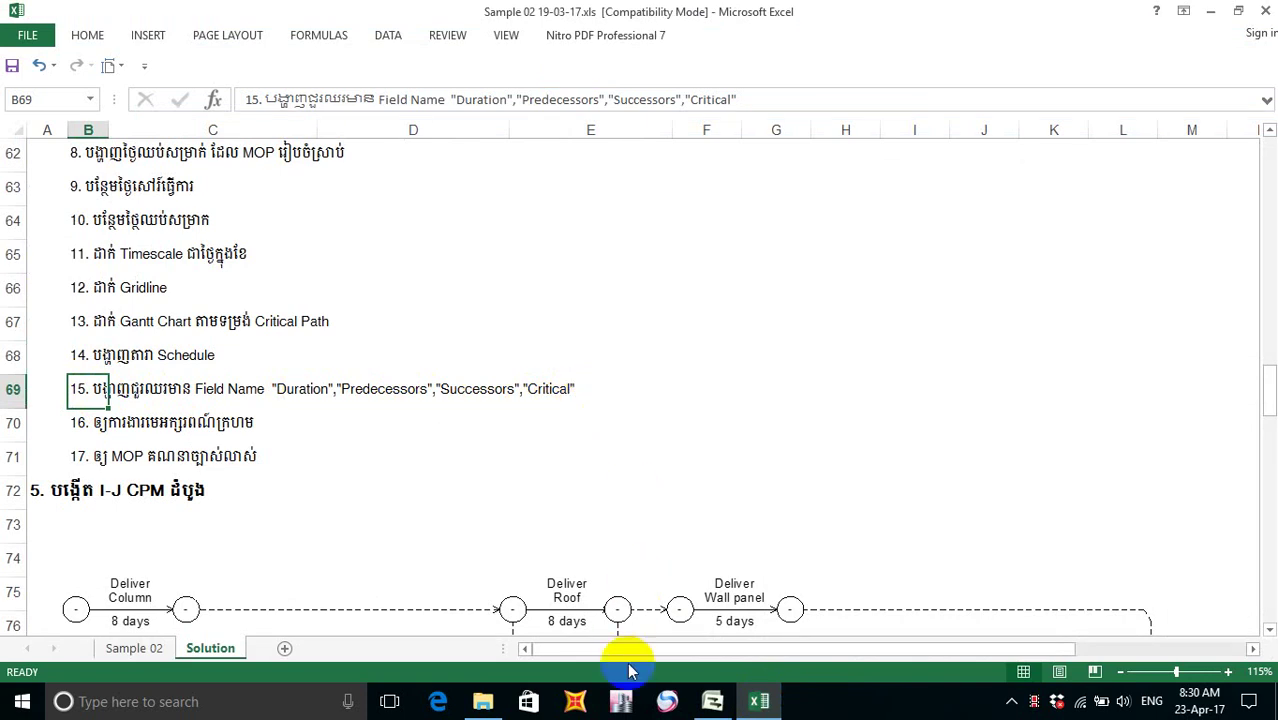
{"action": "left_click", "coordinate": [712, 700]}
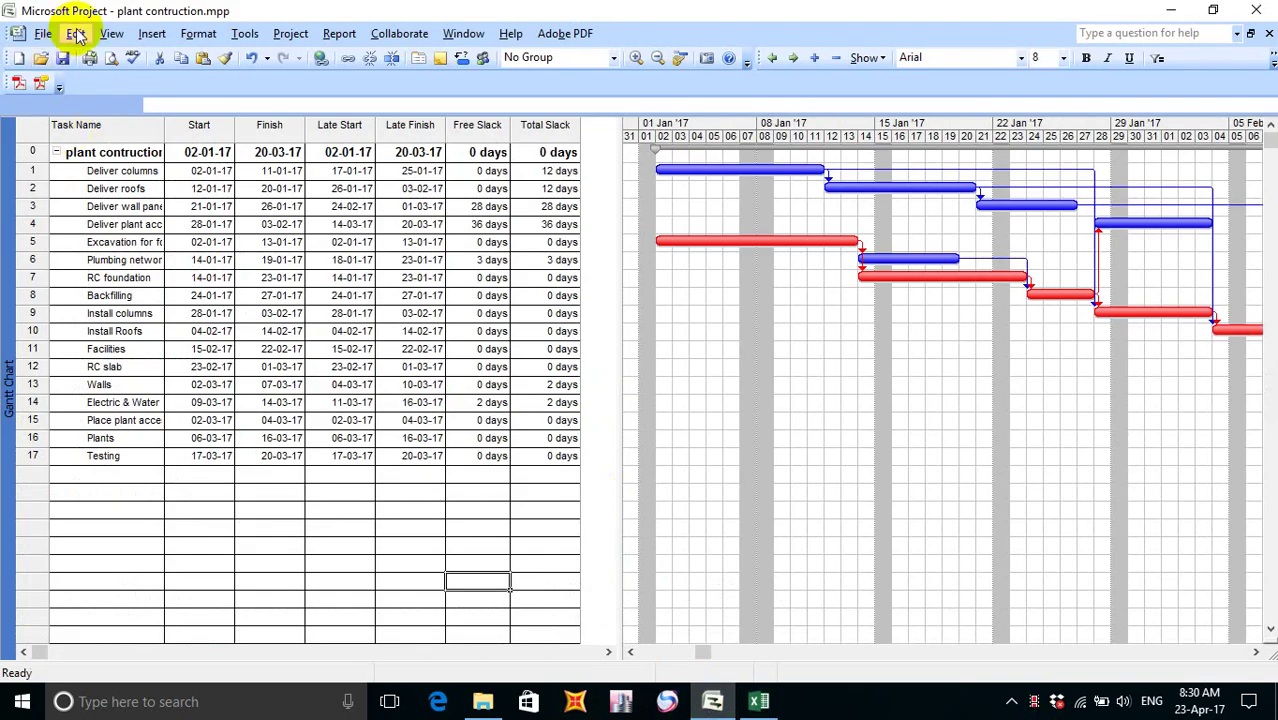
- Begin inserting a new column before the Start column of the Schedule table
{"action": "left_click", "coordinate": [105, 34]}
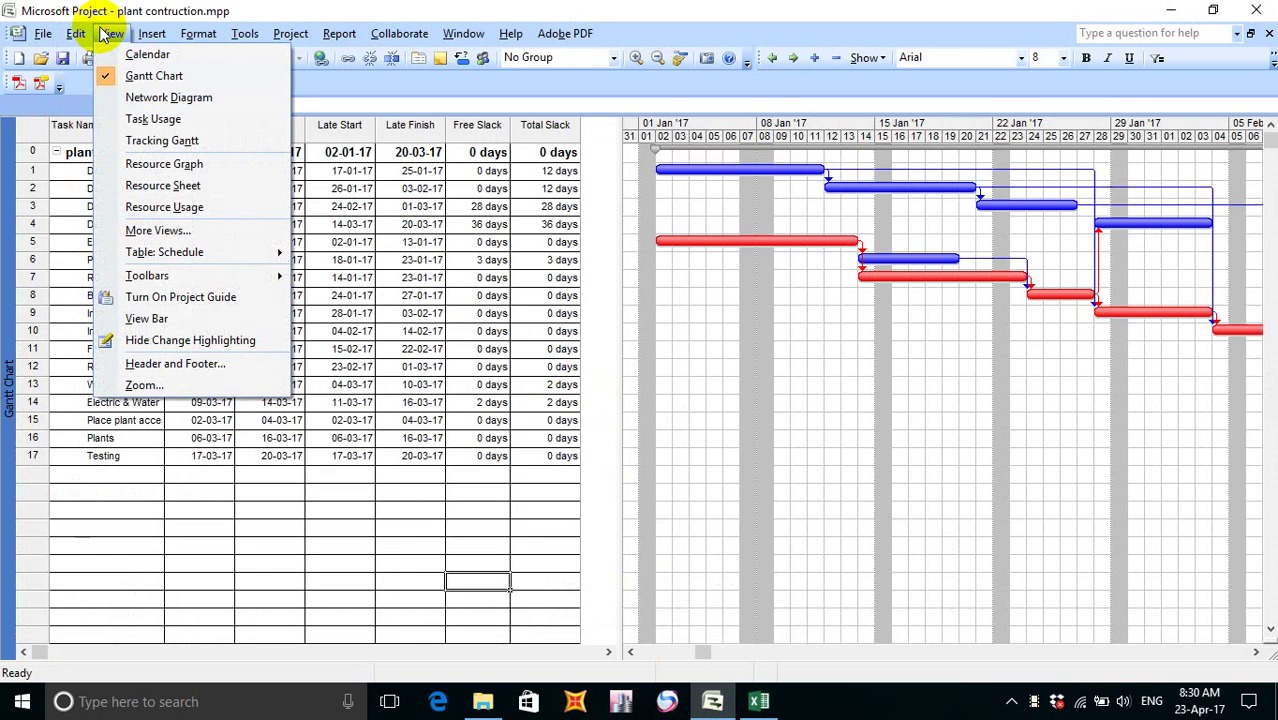
{"action": "left_click", "coordinate": [251, 540]}
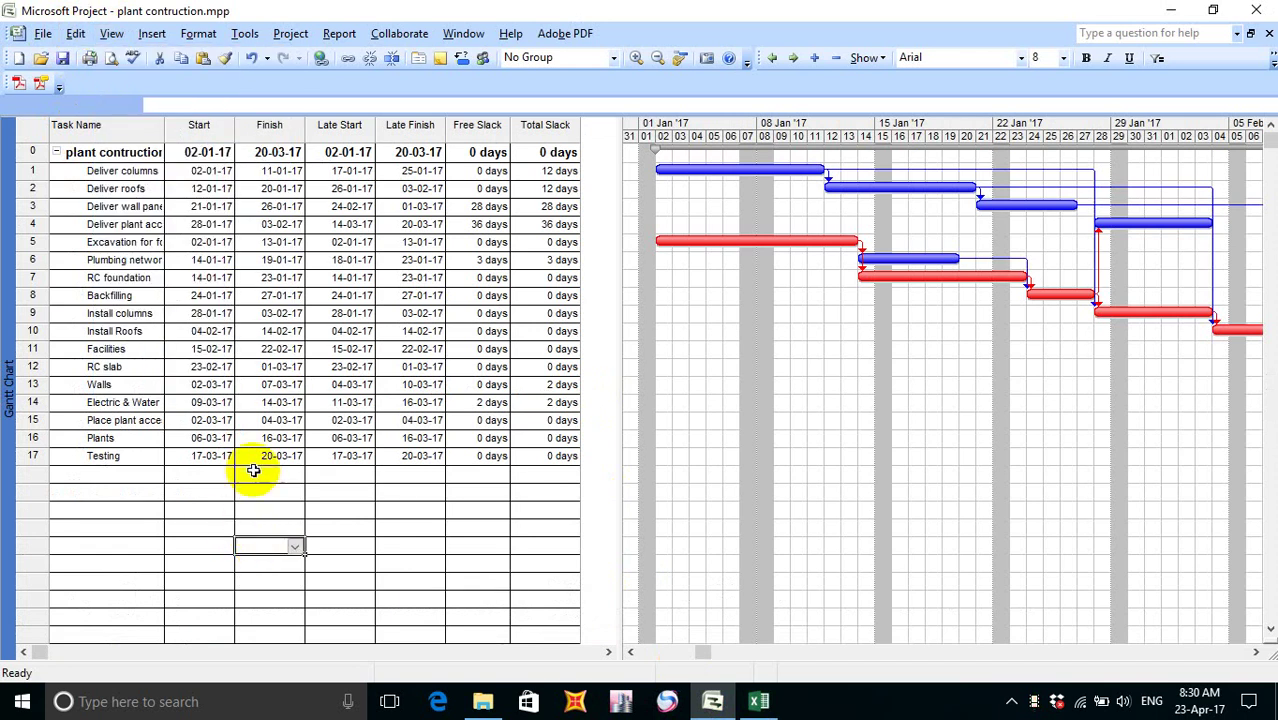
{"action": "left_click", "coordinate": [180, 128]}
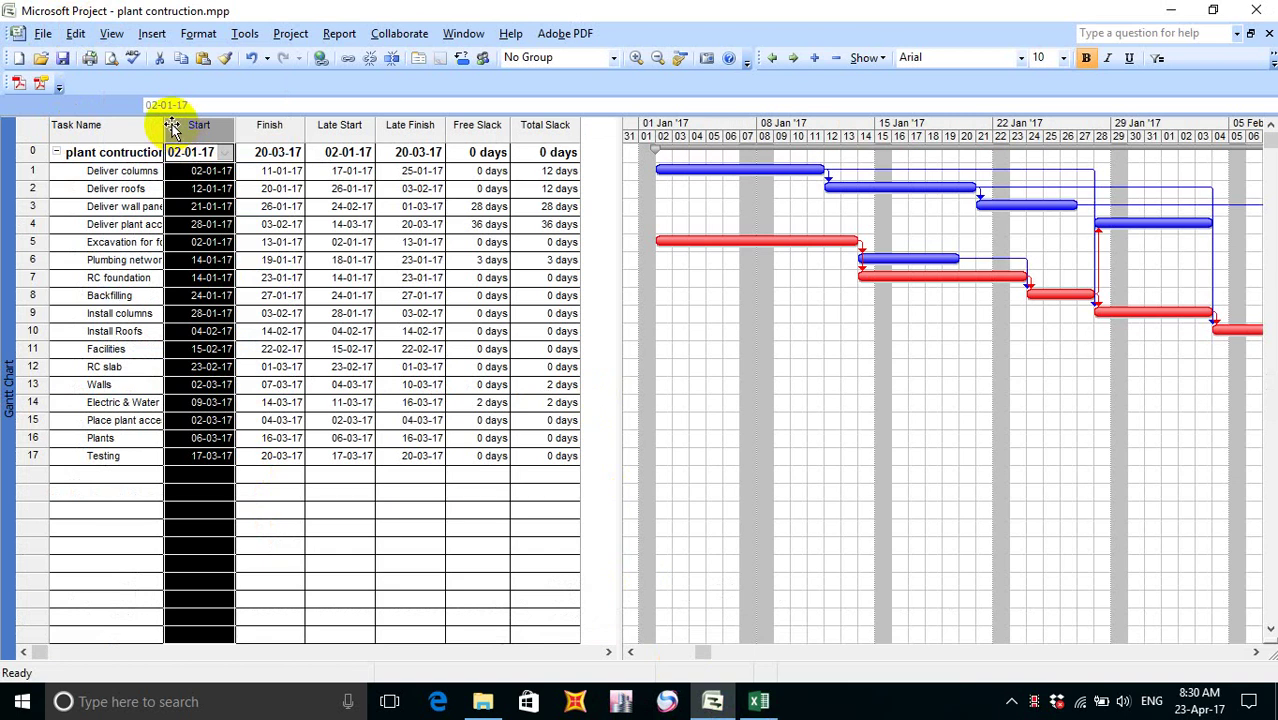
{"action": "right_click", "coordinate": [173, 128]}
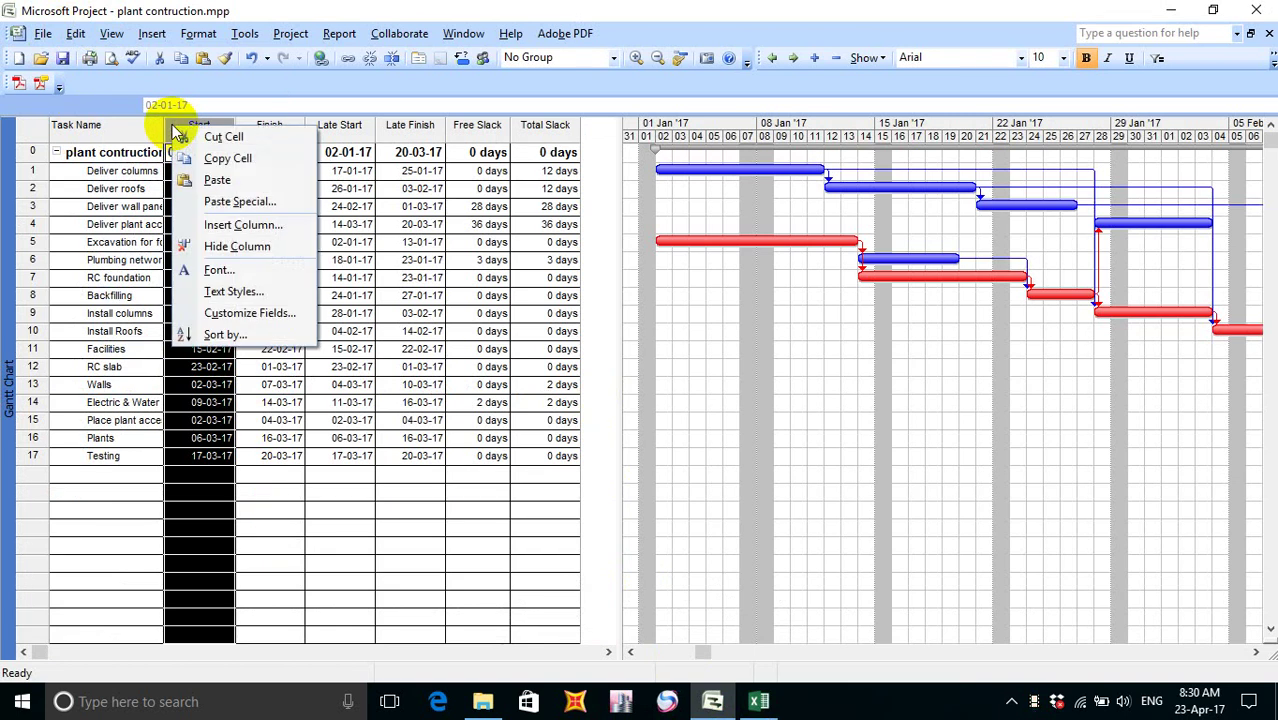
{"action": "left_click", "coordinate": [248, 225]}
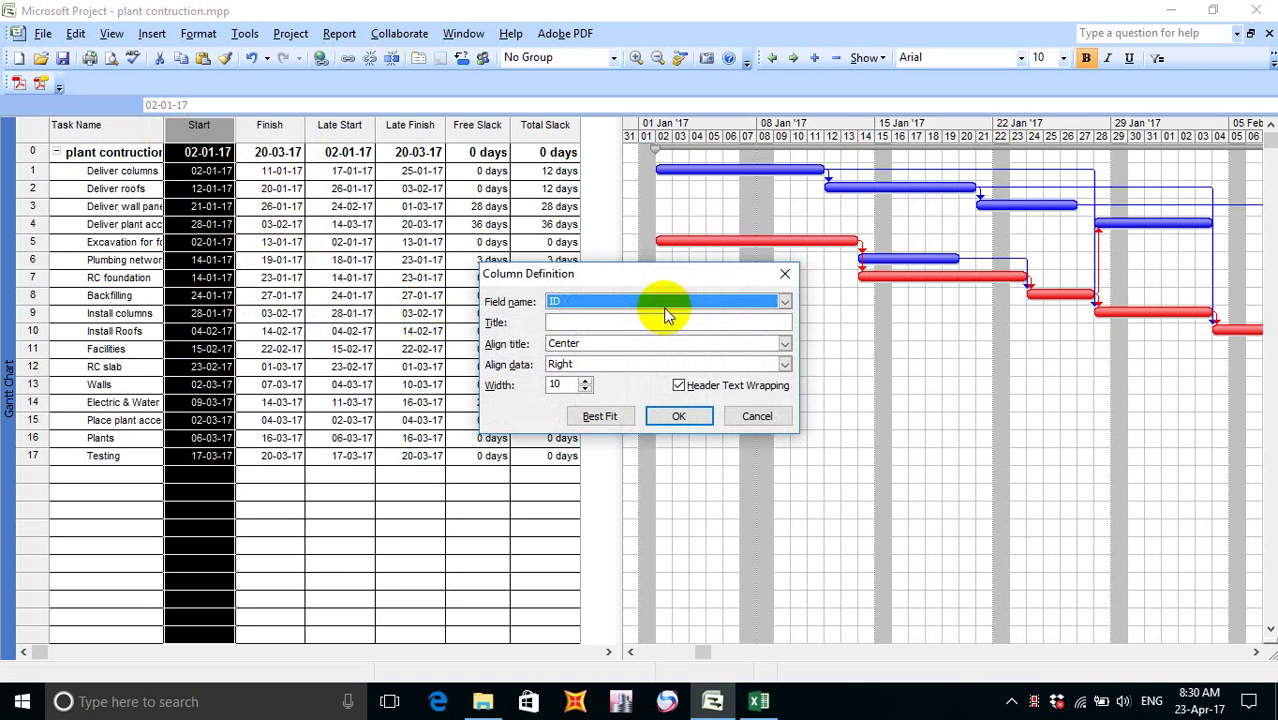
- Search the new column's list of field names from its beginning through the Baseline fields for Duration
{"action": "left_click", "coordinate": [785, 302]}
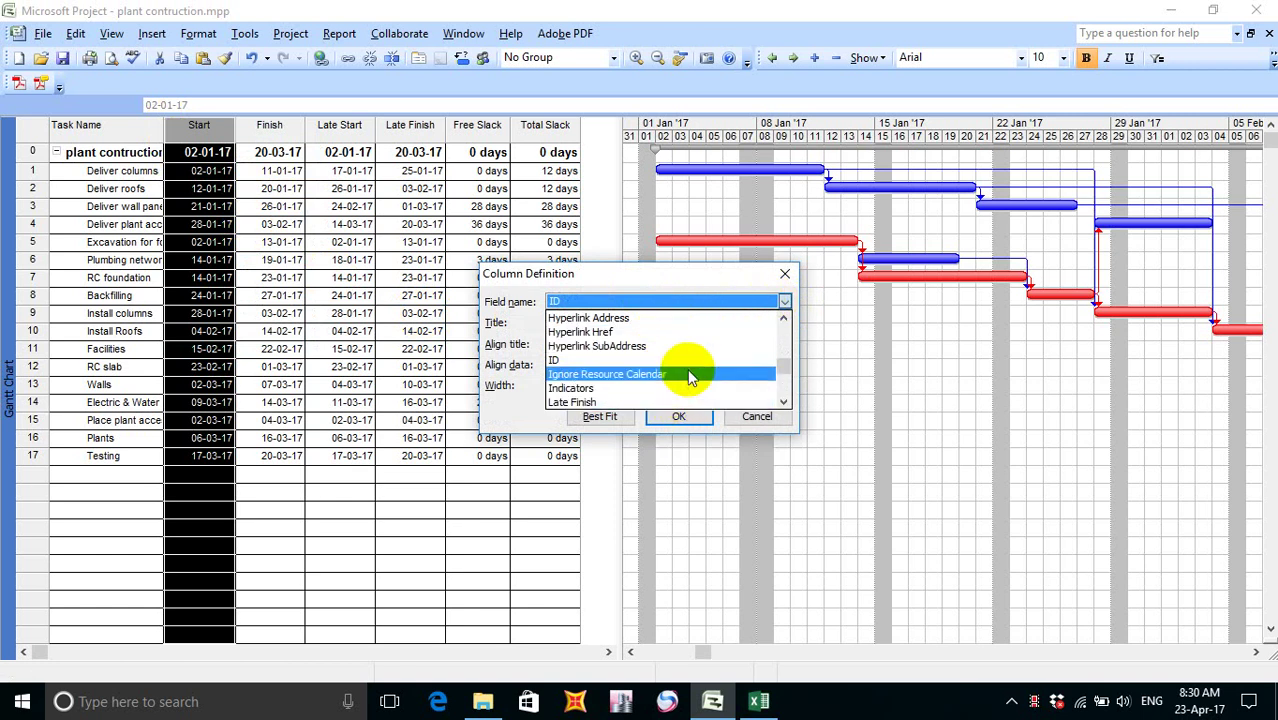
{"action": "left_click_drag", "start_coordinate": [787, 370], "coordinate": [785, 320]}
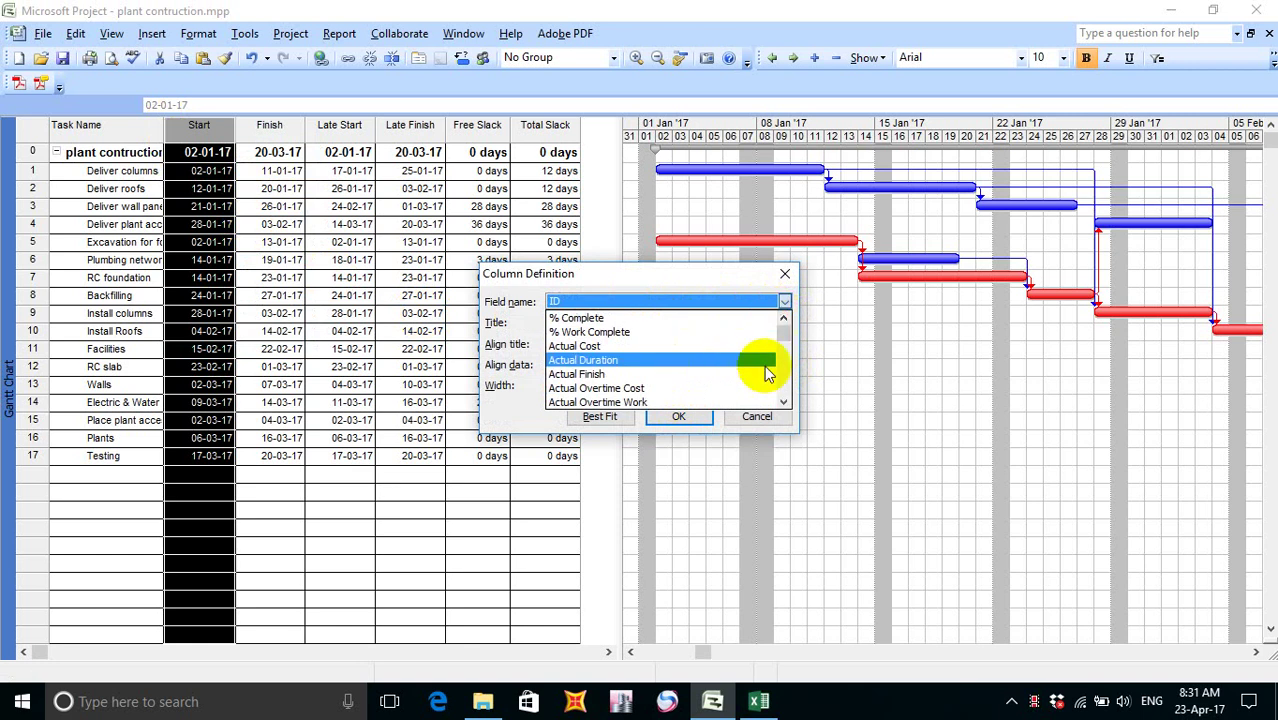
{"action": "left_click", "coordinate": [785, 402]}
{"action": "left_click", "coordinate": [785, 402]}
{"action": "left_click", "coordinate": [785, 402]}
{"action": "left_click", "coordinate": [785, 402]}
{"action": "left_click", "coordinate": [785, 402]}
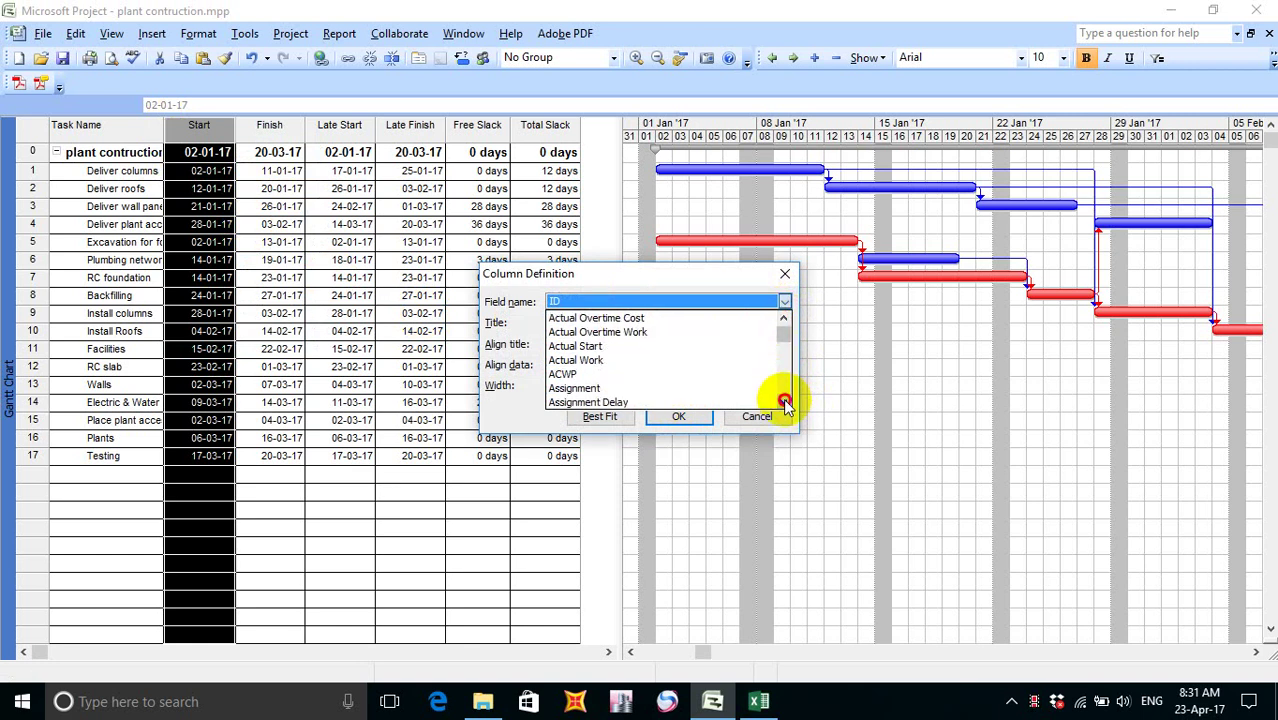
{"action": "left_click", "coordinate": [785, 402]}
{"action": "left_click", "coordinate": [785, 402]}
{"action": "left_click", "coordinate": [785, 402]}
{"action": "left_click", "coordinate": [785, 402]}
{"action": "left_click", "coordinate": [785, 402]}
{"action": "left_click", "coordinate": [785, 402]}
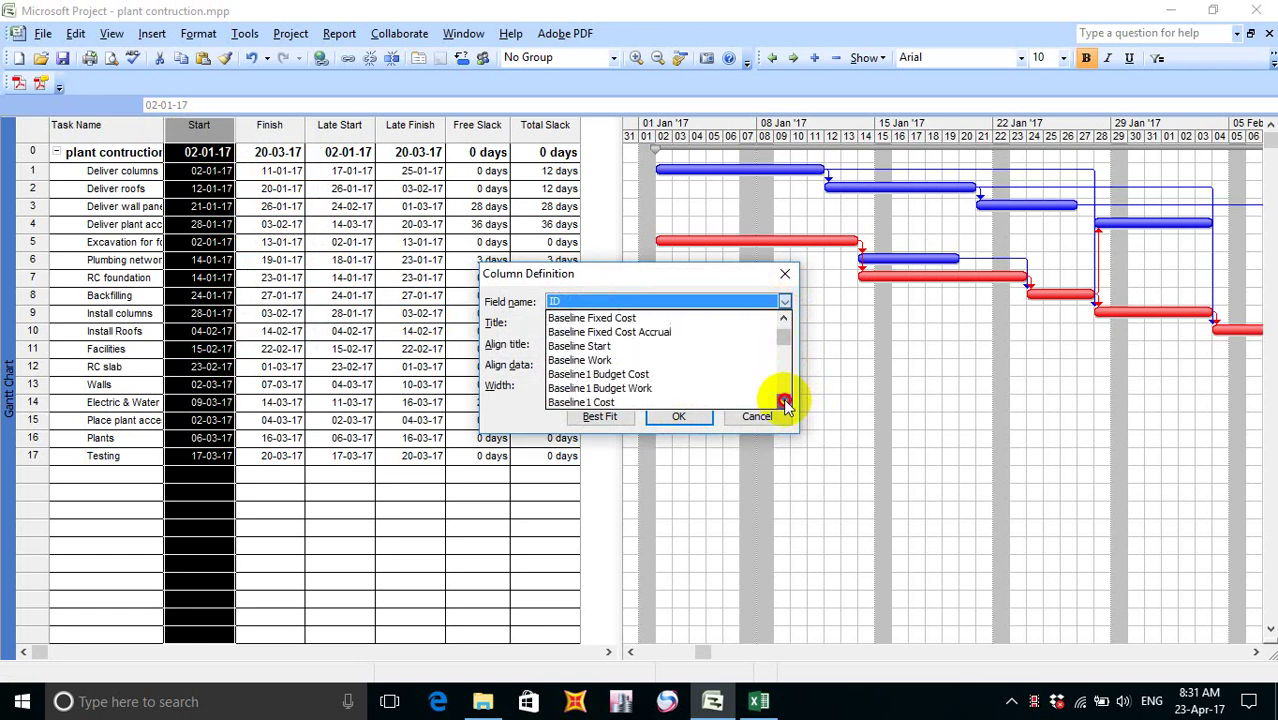
{"action": "left_click", "coordinate": [785, 402]}
{"action": "left_click", "coordinate": [785, 402]}
{"action": "left_click", "coordinate": [785, 402]}
{"action": "left_click", "coordinate": [785, 402]}
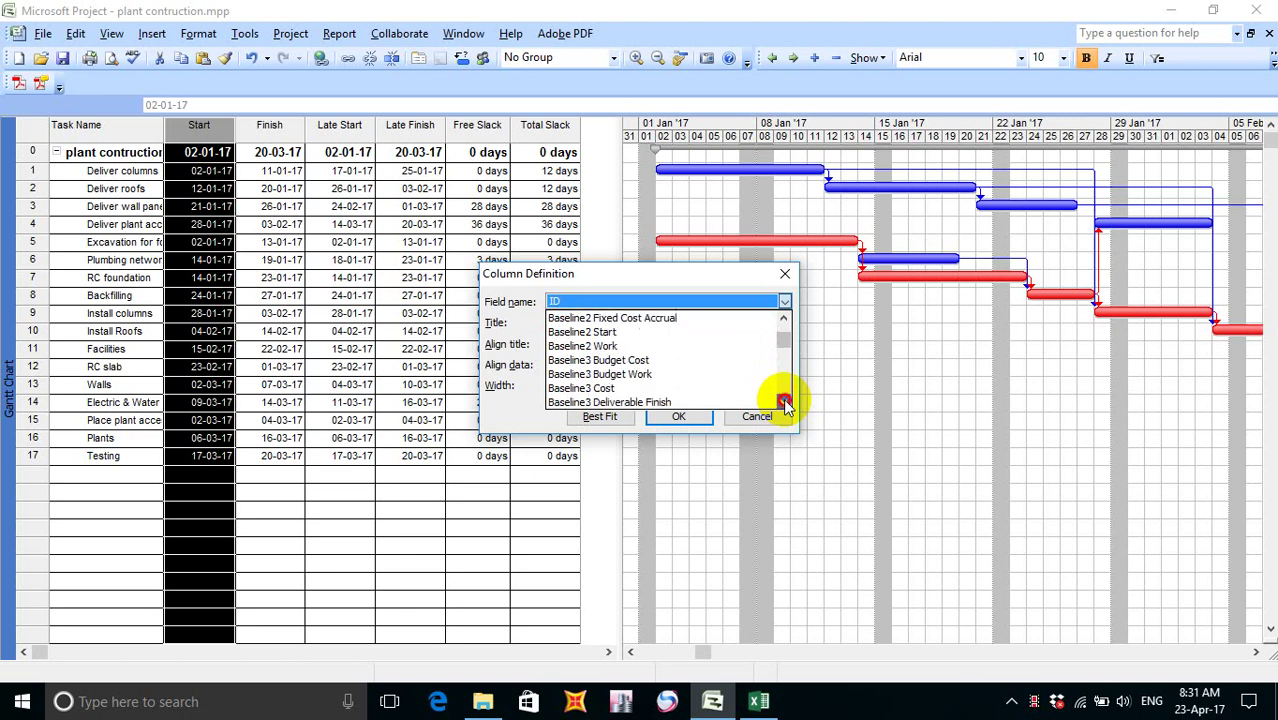
{"action": "left_click", "coordinate": [785, 402]}
{"action": "left_click", "coordinate": [785, 402]}
{"action": "left_click", "coordinate": [785, 402]}
{"action": "left_click", "coordinate": [785, 402]}
{"action": "left_click", "coordinate": [785, 402]}
{"action": "left_click", "coordinate": [785, 402]}
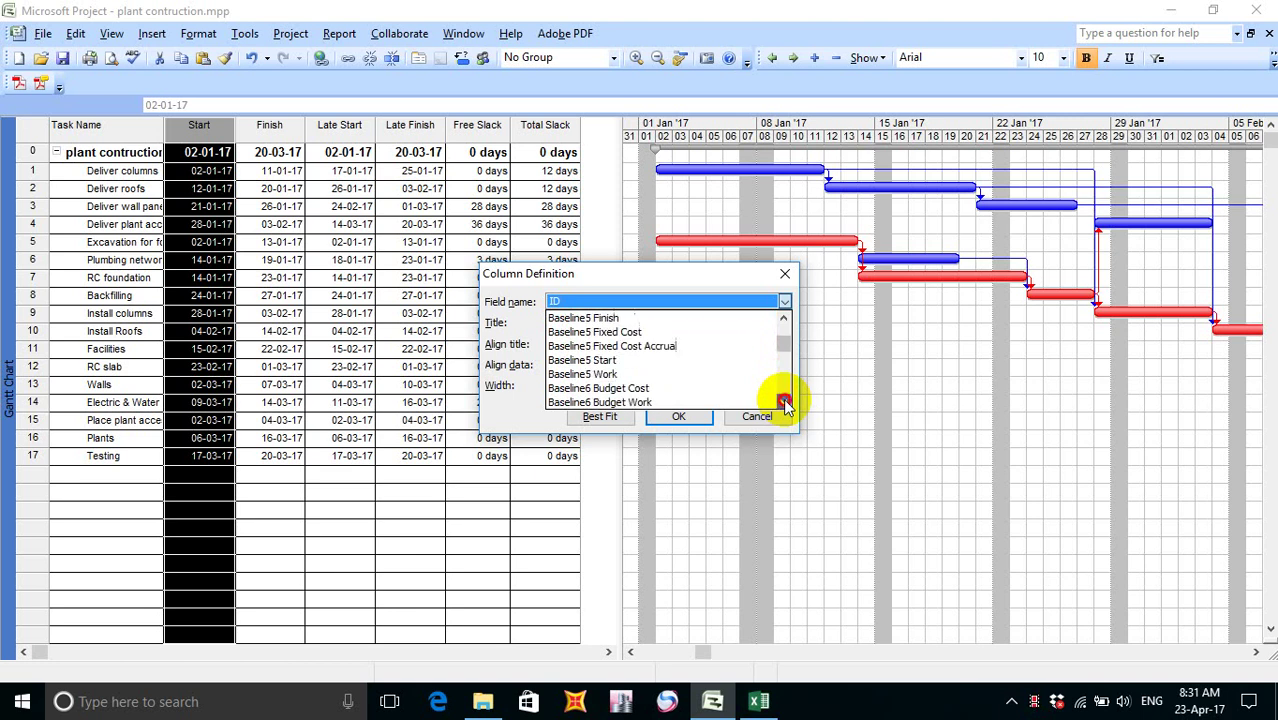
{"action": "left_click", "coordinate": [785, 402]}
{"action": "left_click", "coordinate": [785, 402]}
{"action": "left_click", "coordinate": [785, 402]}
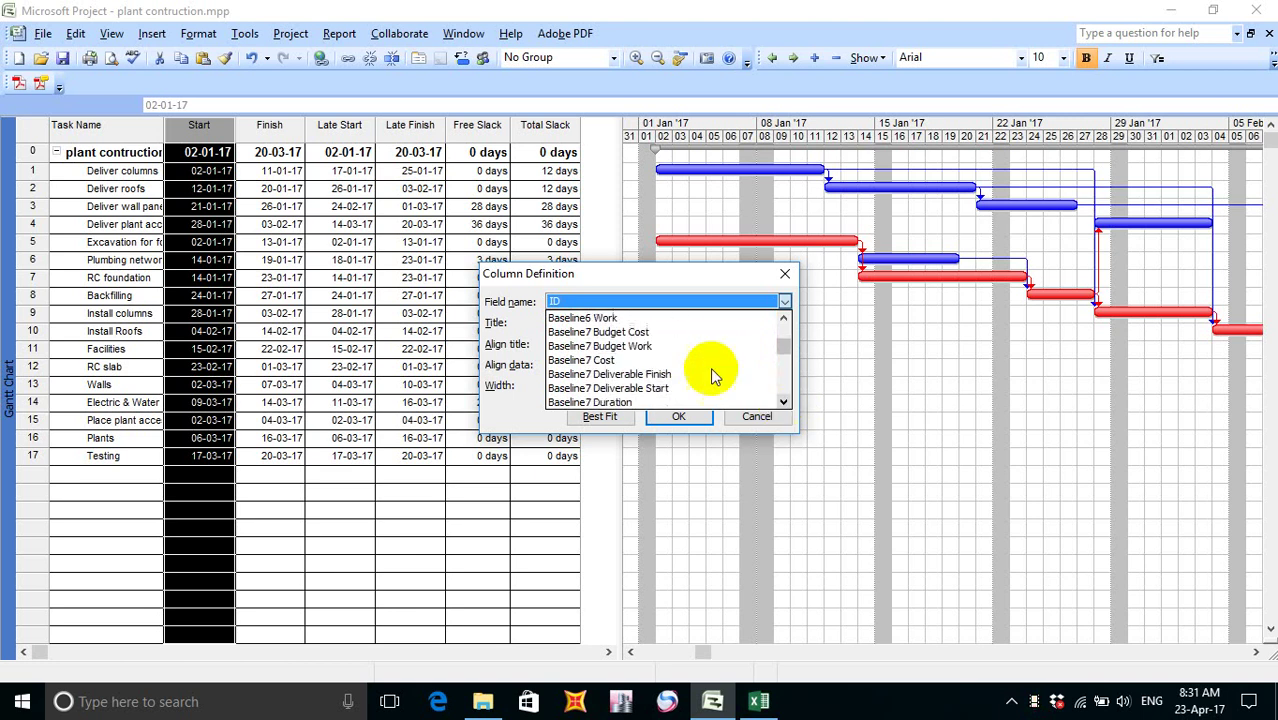
{"action": "left_click", "coordinate": [589, 299]}
{"action": "left_click", "coordinate": [588, 301]}
{"action": "left_click", "coordinate": [566, 305]}
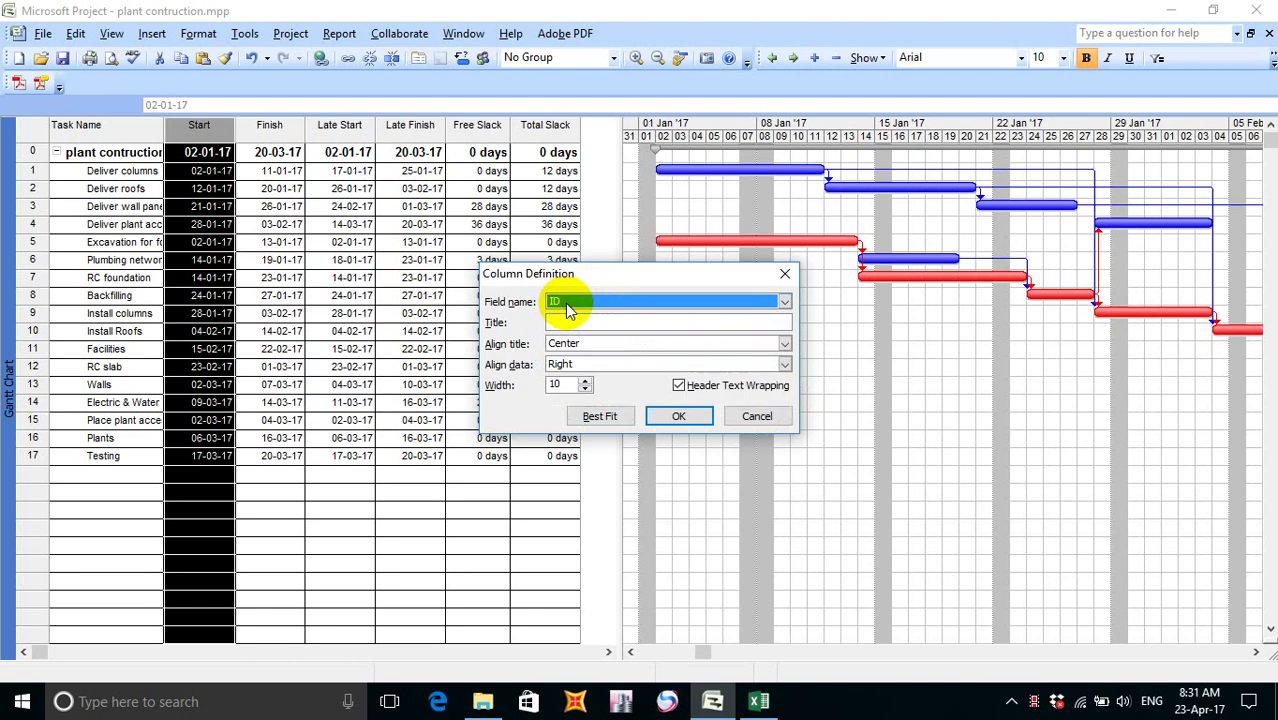
- Choose Duration as the field for the new column being inserted before the Start column
{"action": "left_click", "coordinate": [785, 302]}
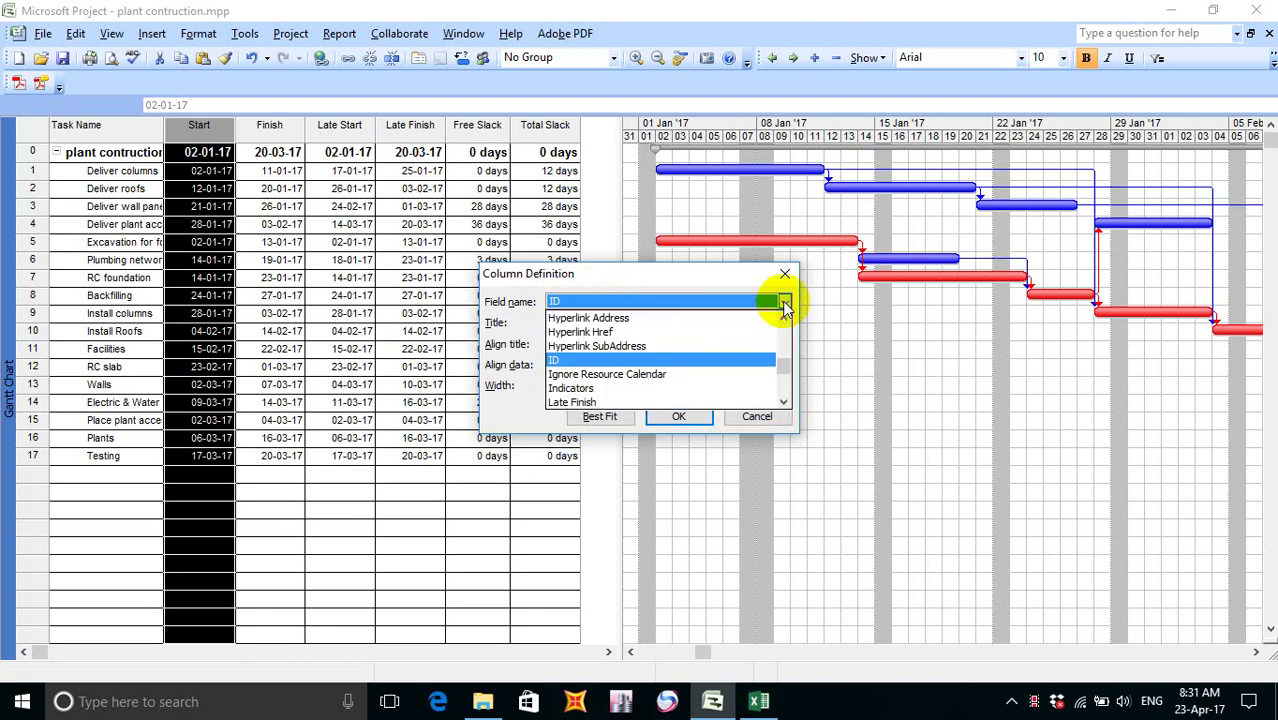
{"action": "left_click", "coordinate": [725, 305]}
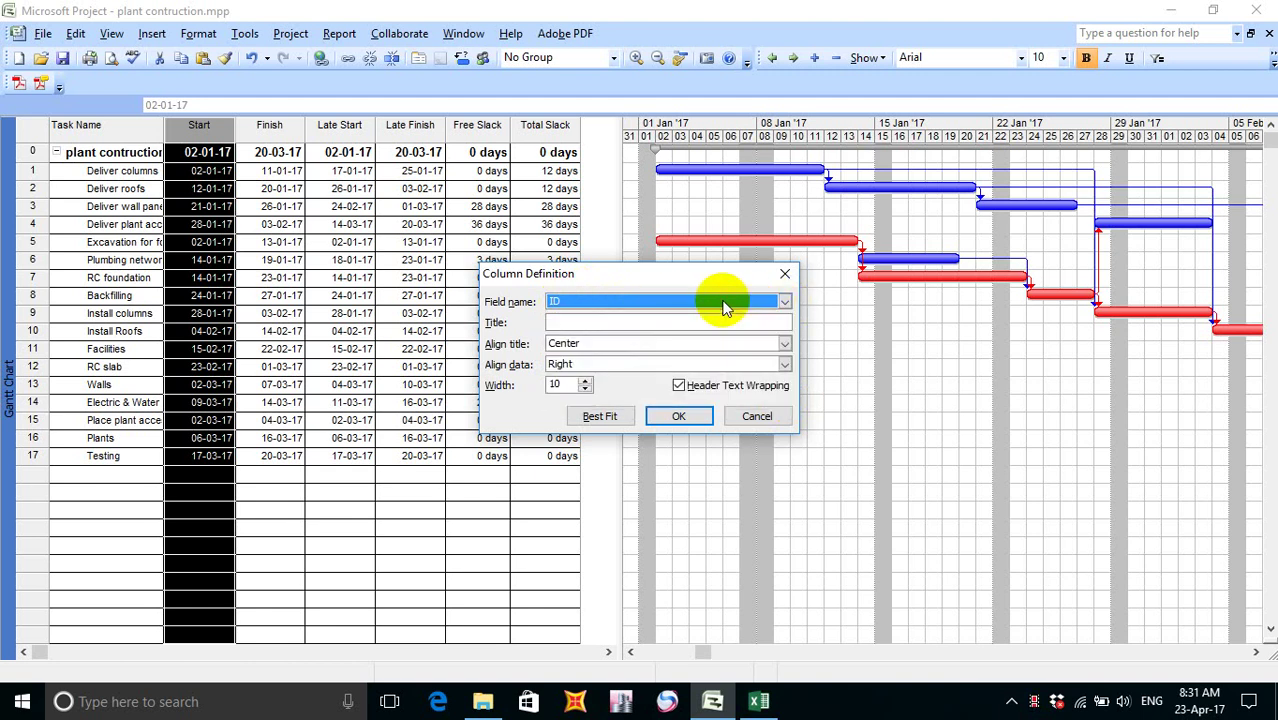
{"action": "type", "text": "d"}
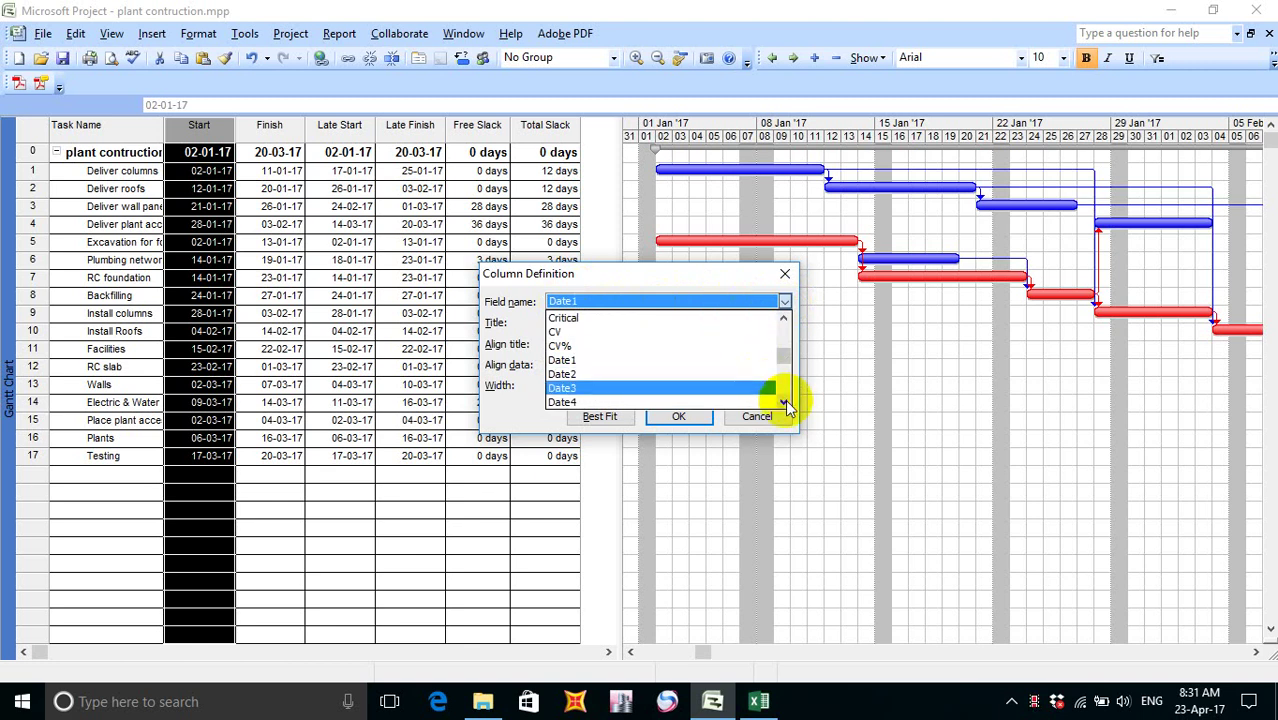
{"action": "left_click", "coordinate": [784, 401]}
{"action": "left_click", "coordinate": [784, 401]}
{"action": "left_click", "coordinate": [784, 401]}
{"action": "left_click", "coordinate": [784, 401]}
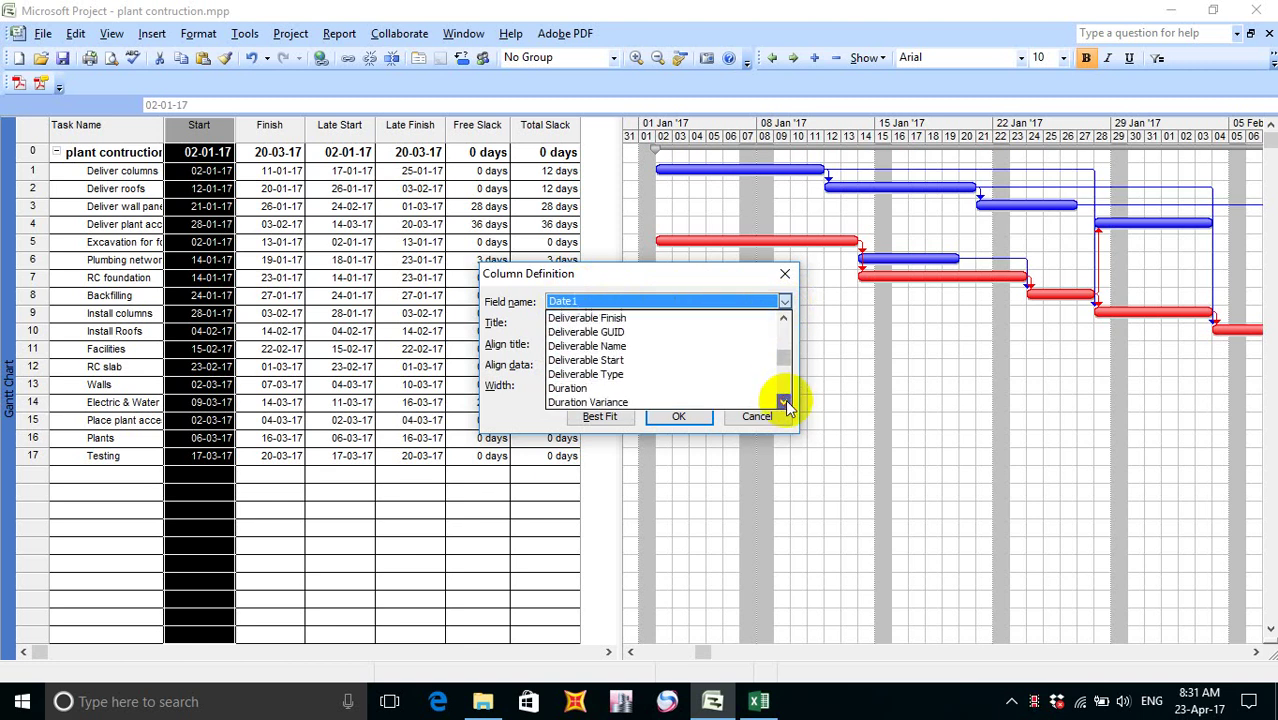
{"action": "left_click", "coordinate": [568, 388]}
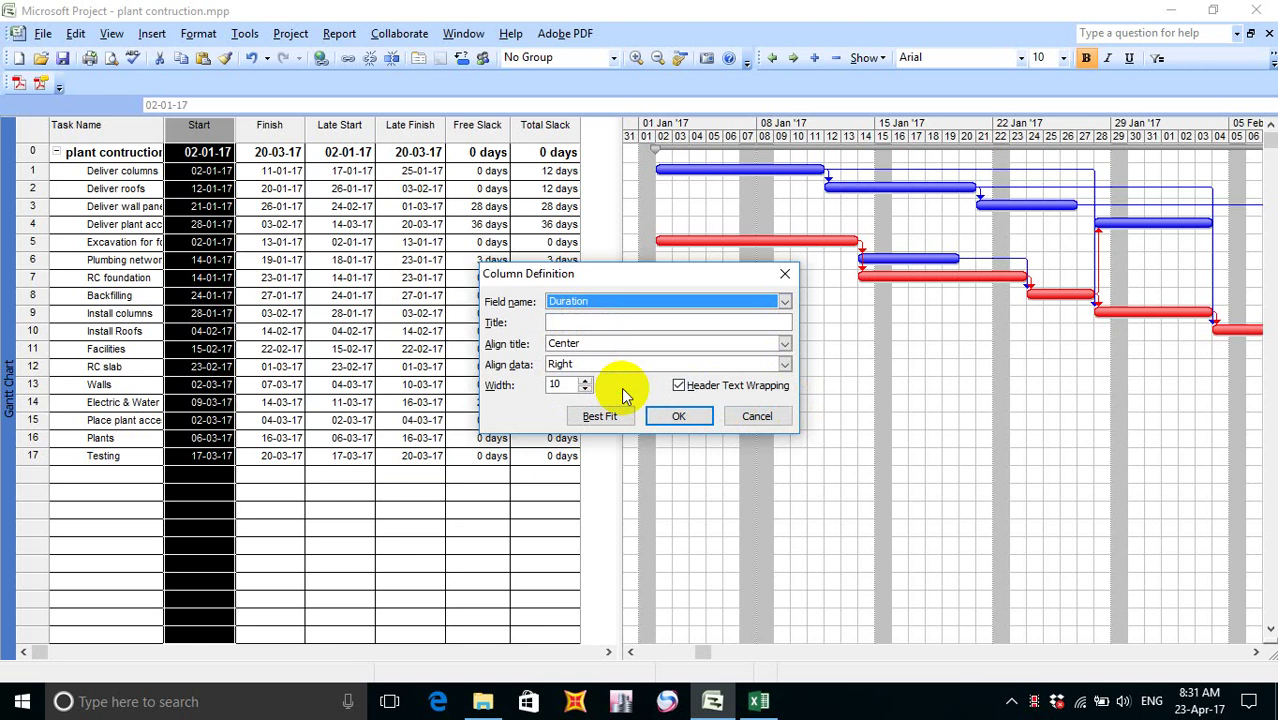
- Center the Duration column's data and insert the column with a best-fit width
{"action": "left_click", "coordinate": [580, 366]}
{"action": "left_click", "coordinate": [581, 367]}
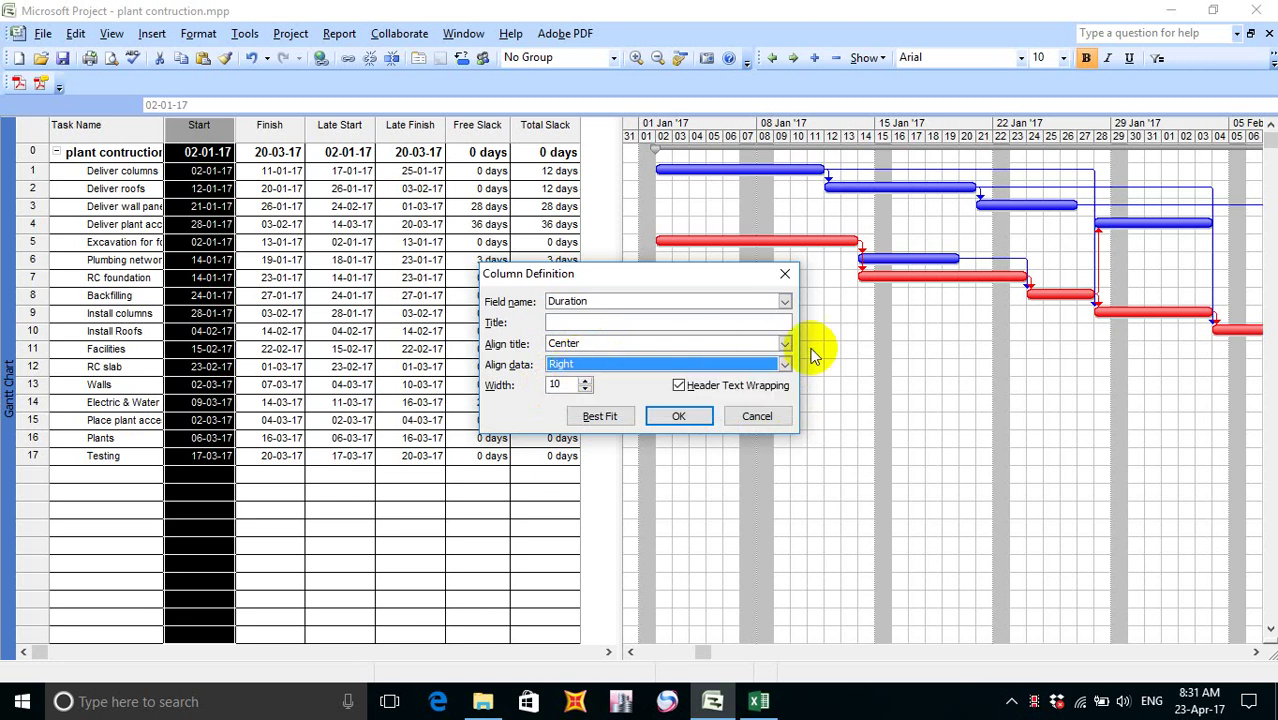
{"action": "left_click", "coordinate": [785, 365]}
{"action": "left_click", "coordinate": [680, 397]}
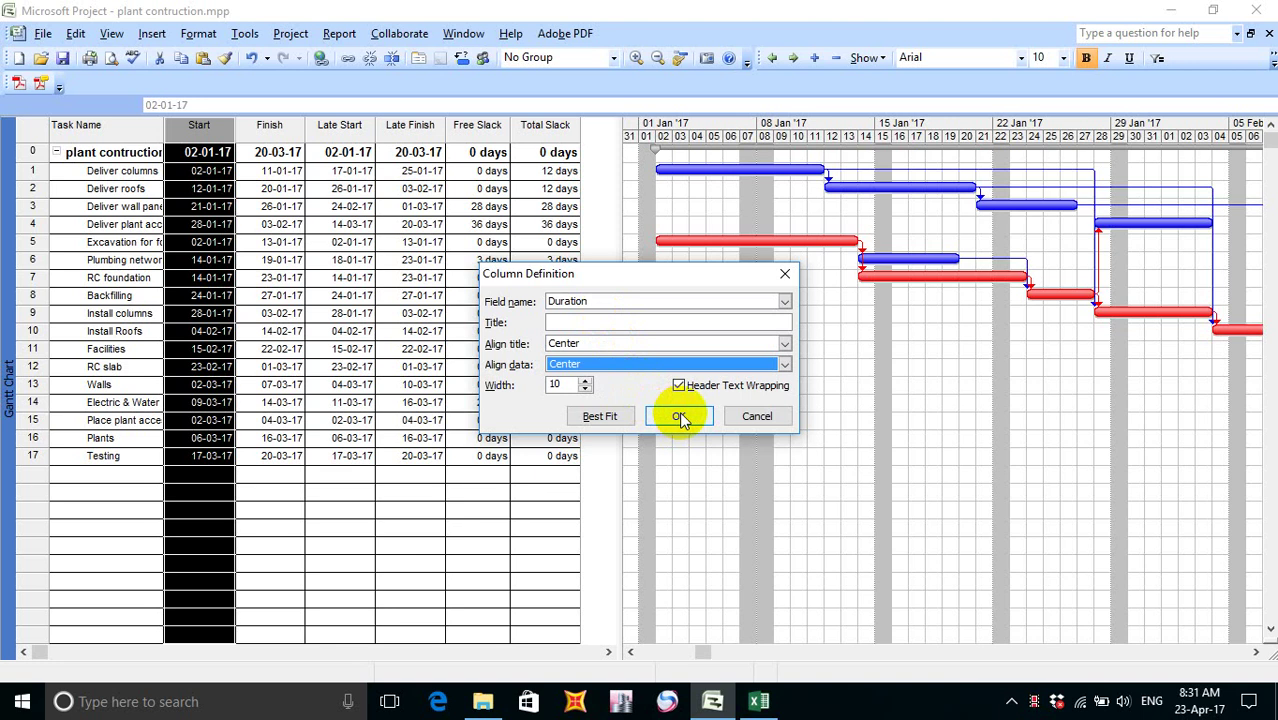
{"action": "left_click", "coordinate": [607, 417]}
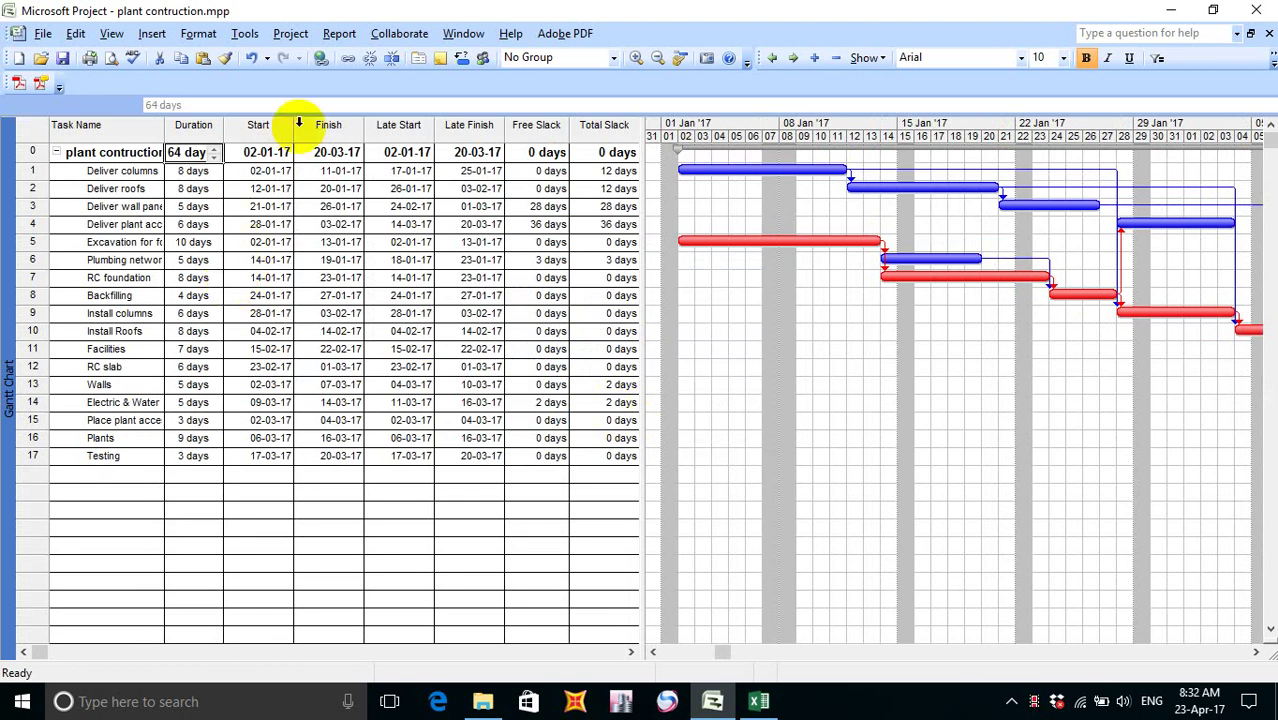
- Insert a Predecessors column before the Start column, with centered data and a best-fit width
{"action": "left_click", "coordinate": [248, 124]}
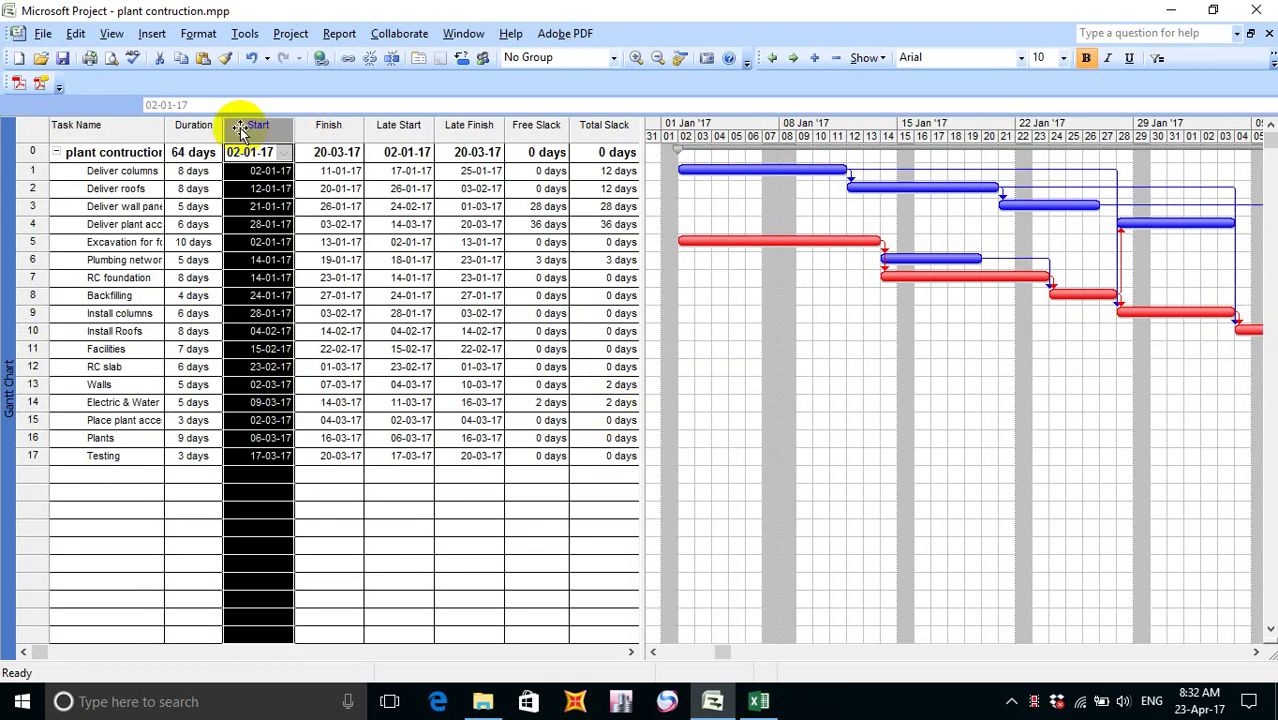
{"action": "right_click", "coordinate": [242, 132]}
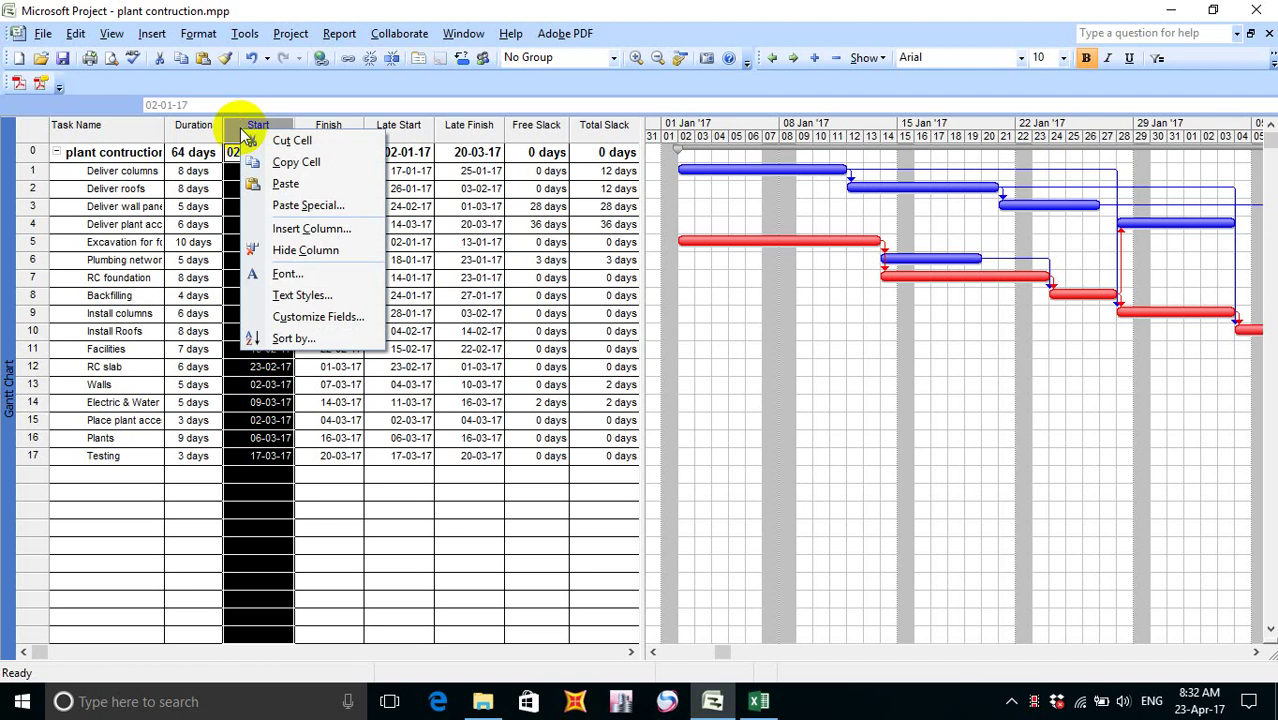
{"action": "left_click", "coordinate": [325, 229]}
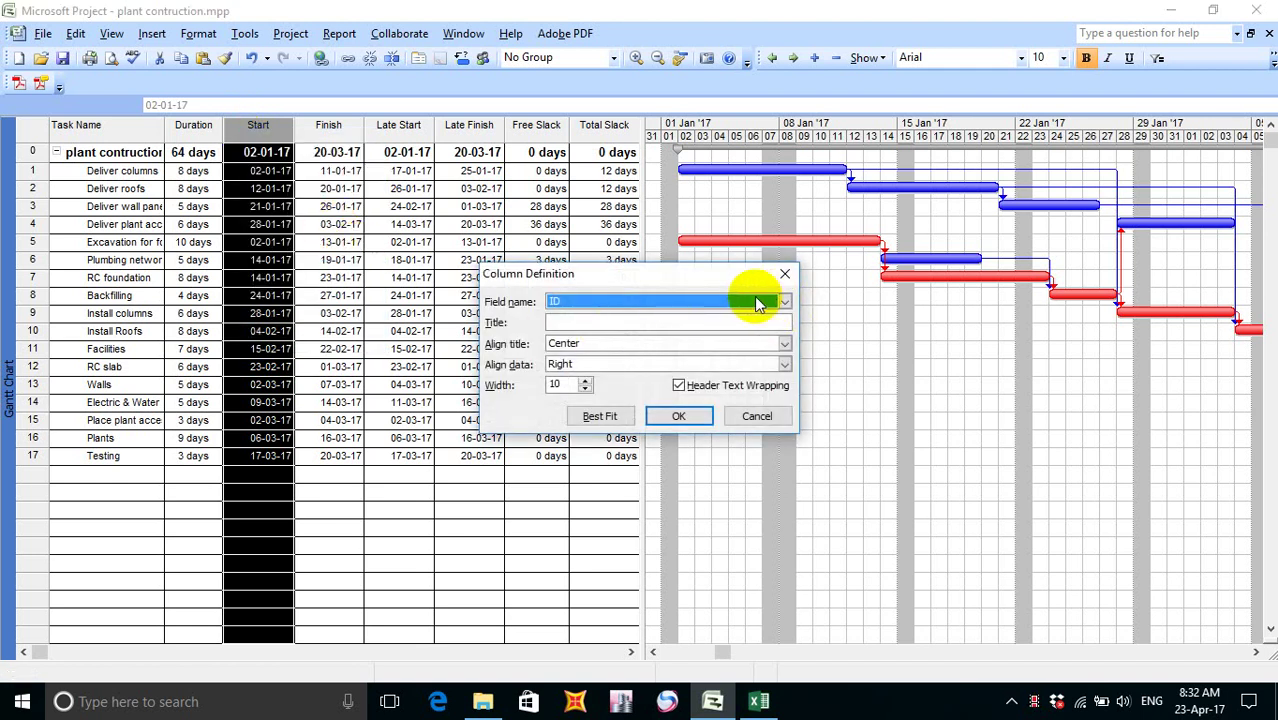
{"action": "left_click", "coordinate": [759, 304]}
{"action": "key", "text": "p"}
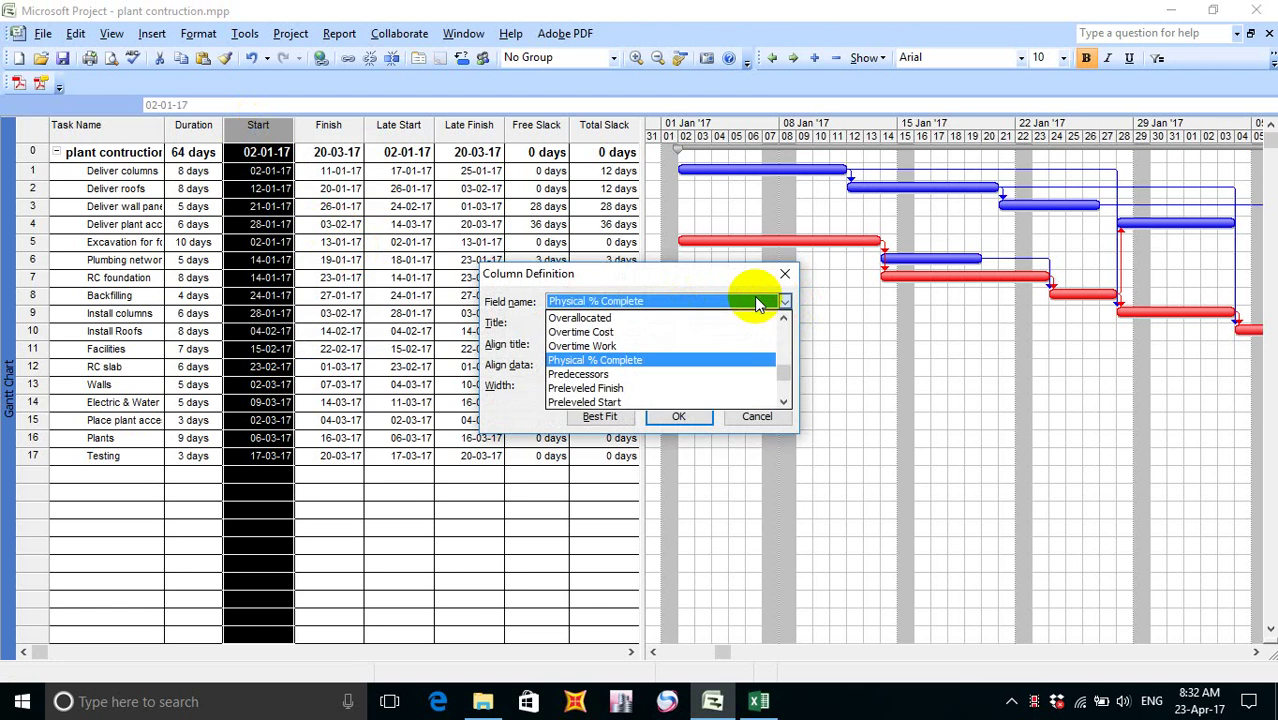
{"action": "left_click", "coordinate": [783, 402]}
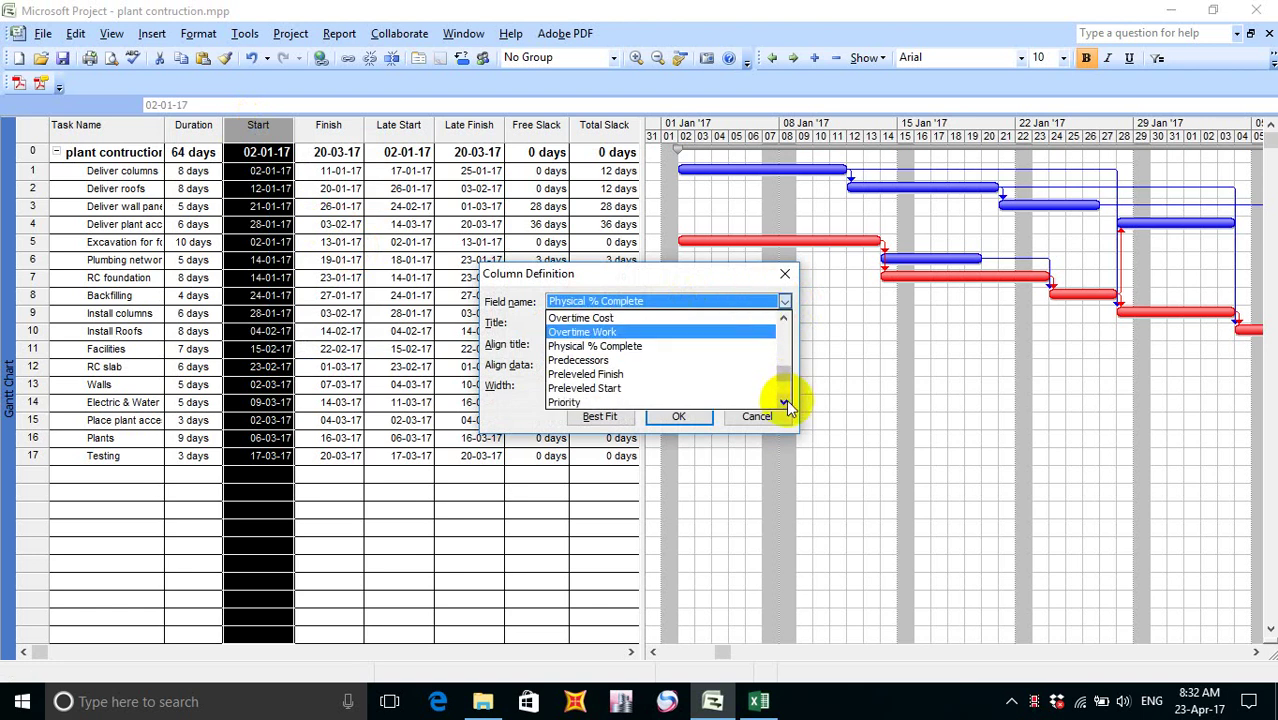
{"action": "left_click", "coordinate": [618, 361]}
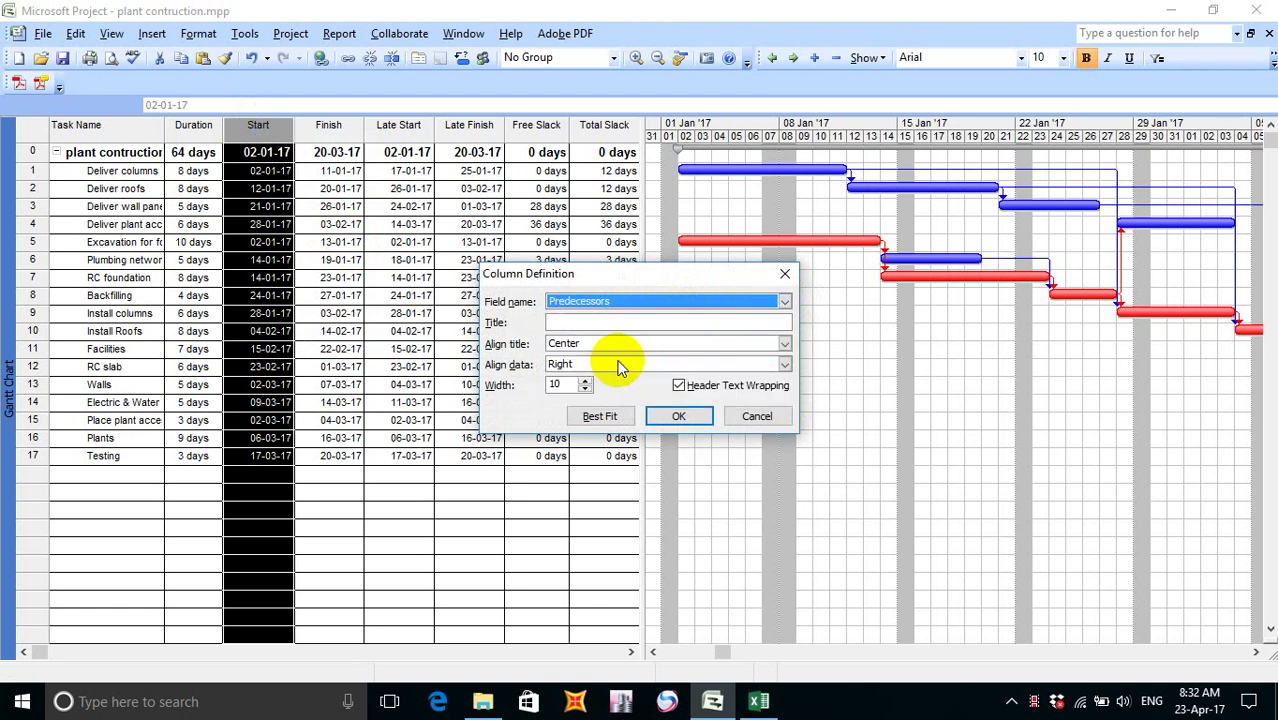
{"action": "left_click", "coordinate": [783, 366]}
{"action": "left_click", "coordinate": [662, 394]}
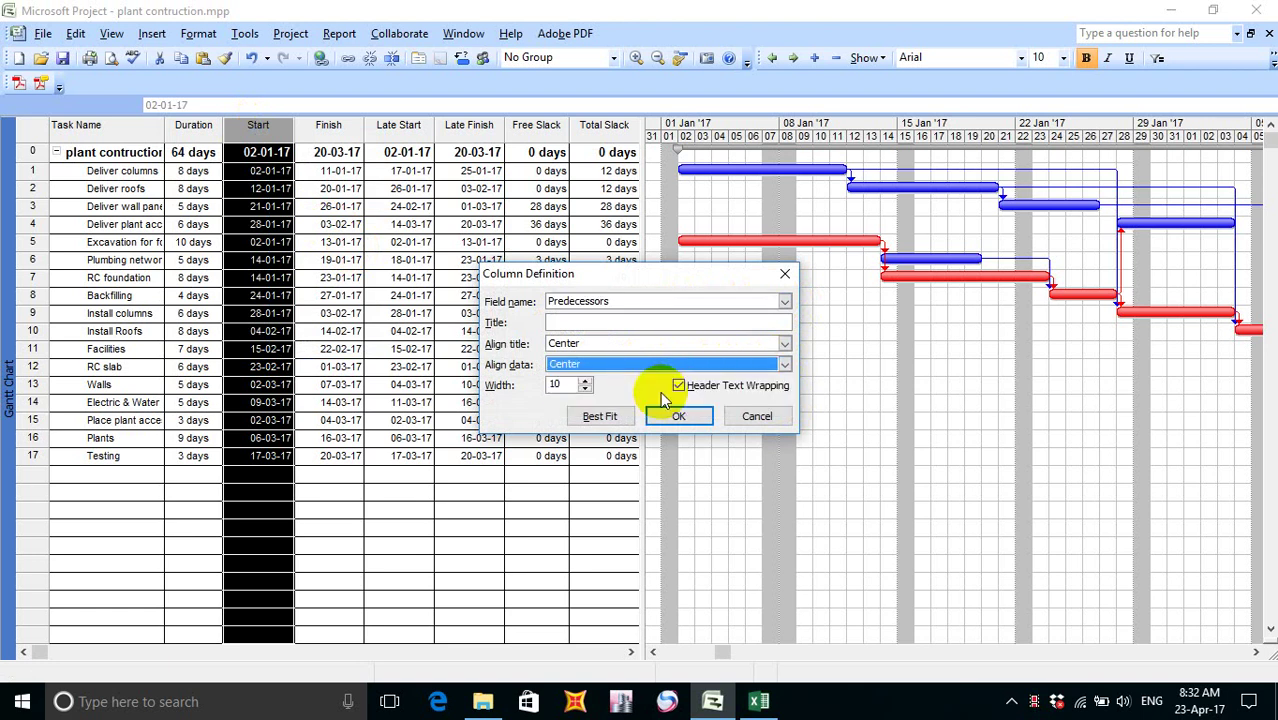
{"action": "left_click", "coordinate": [676, 418]}
{"action": "left_click", "coordinate": [605, 418]}
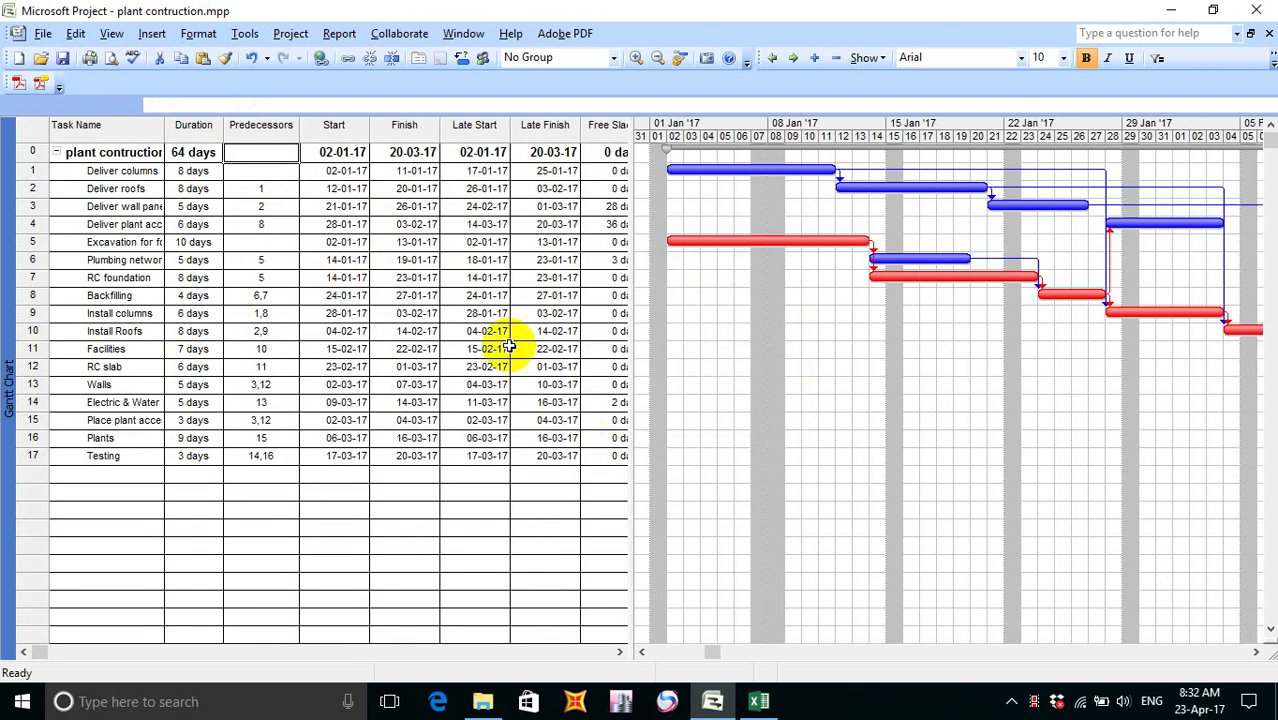
- Begin inserting another column before the Start column and choose Successors as its field
{"action": "left_click", "coordinate": [318, 130]}
{"action": "right_click", "coordinate": [318, 130]}
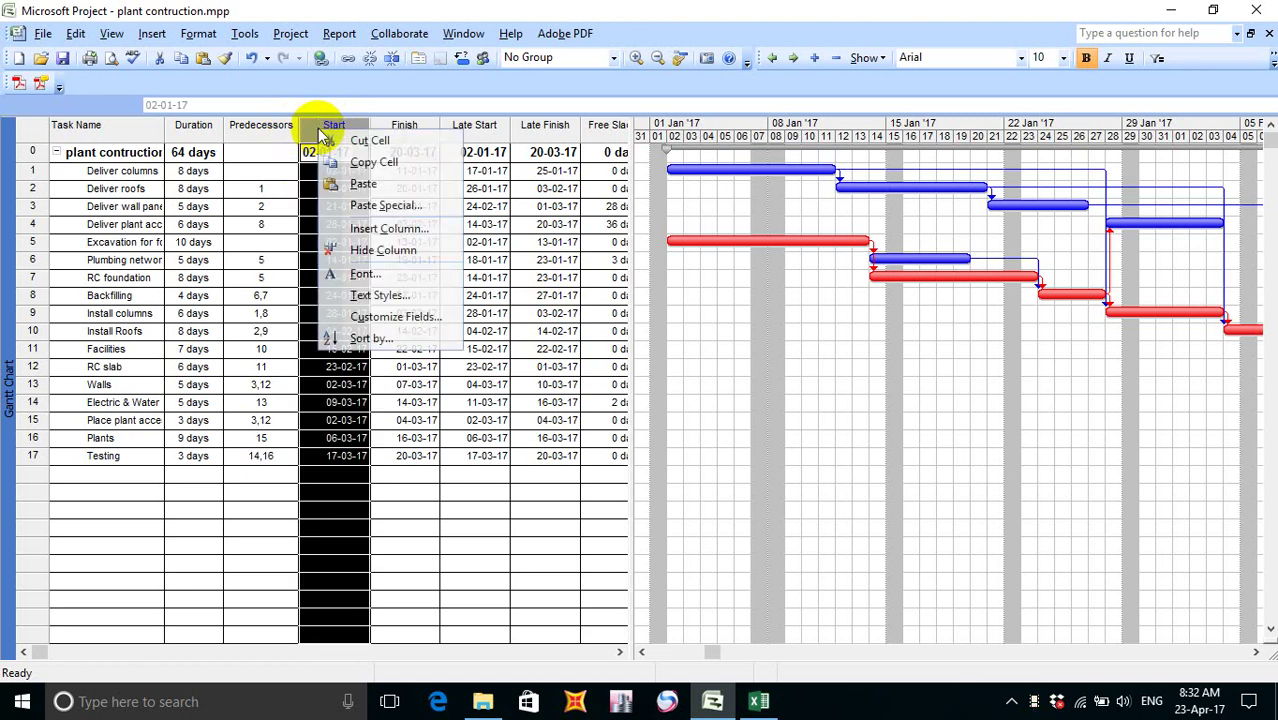
{"action": "left_click", "coordinate": [390, 230]}
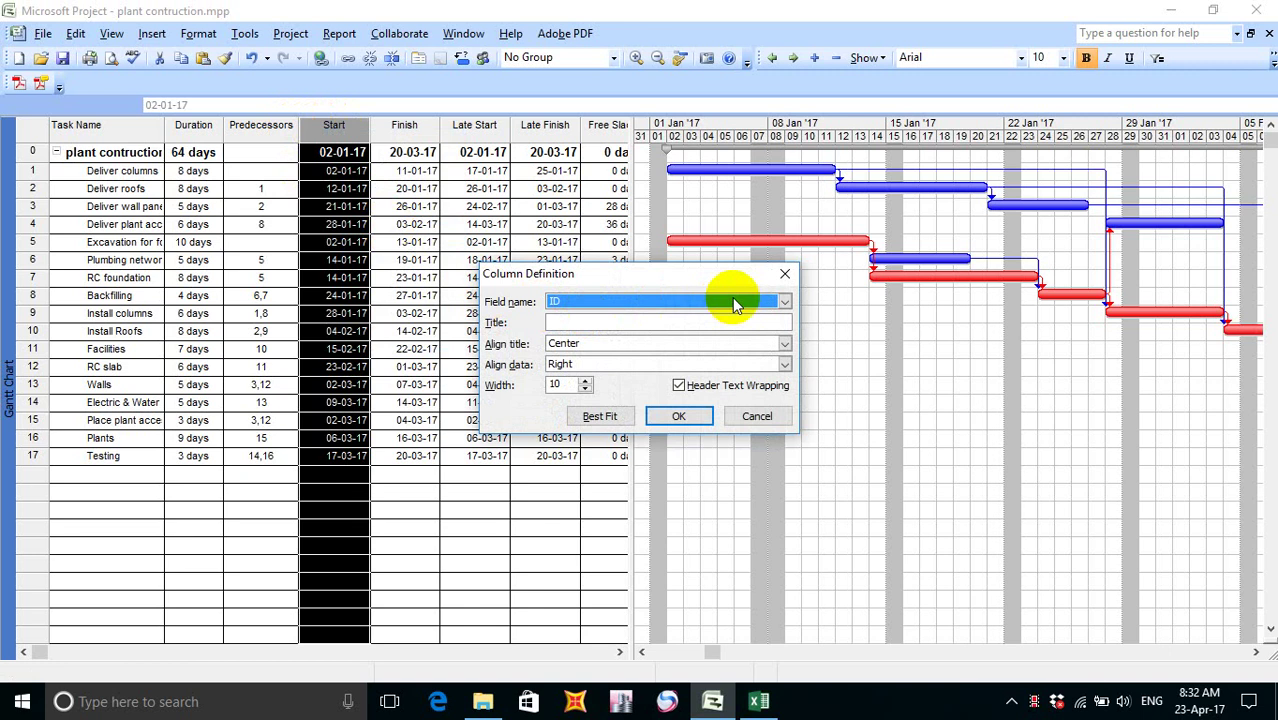
{"action": "type", "text": "s"}
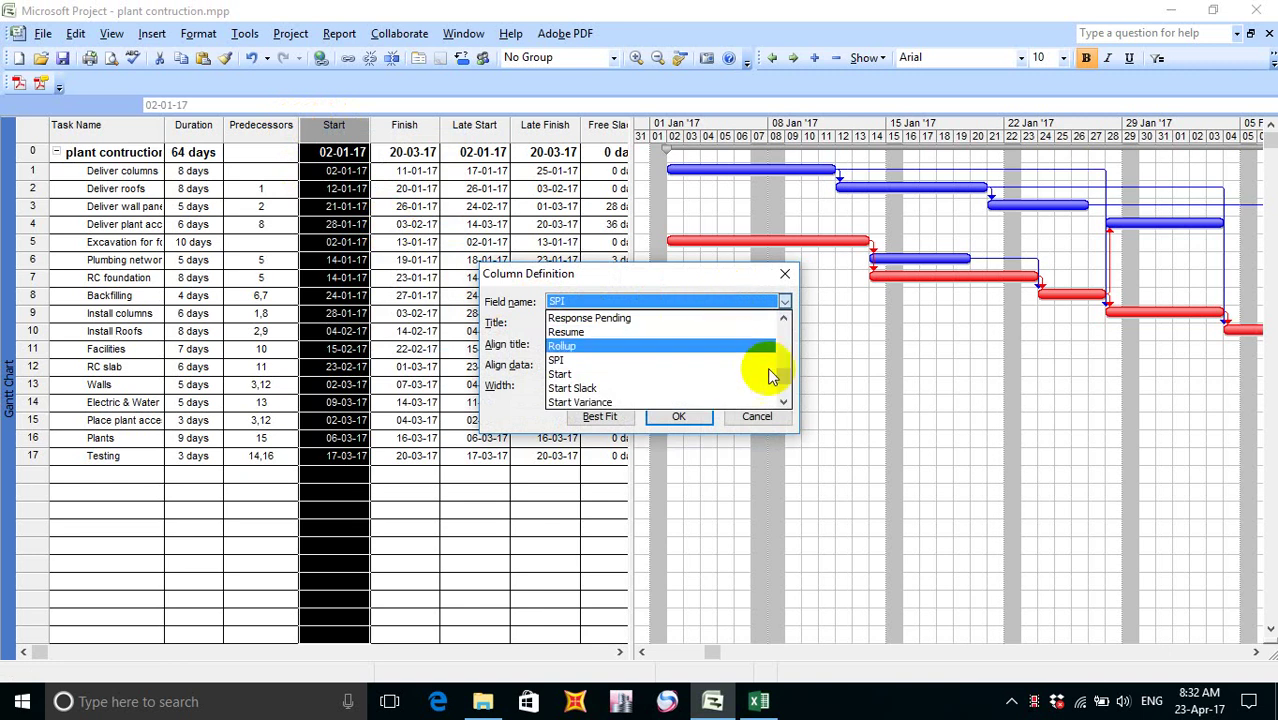
{"action": "left_click", "coordinate": [783, 401]}
{"action": "left_click", "coordinate": [783, 401]}
{"action": "left_click", "coordinate": [783, 401]}
{"action": "left_click", "coordinate": [783, 401]}
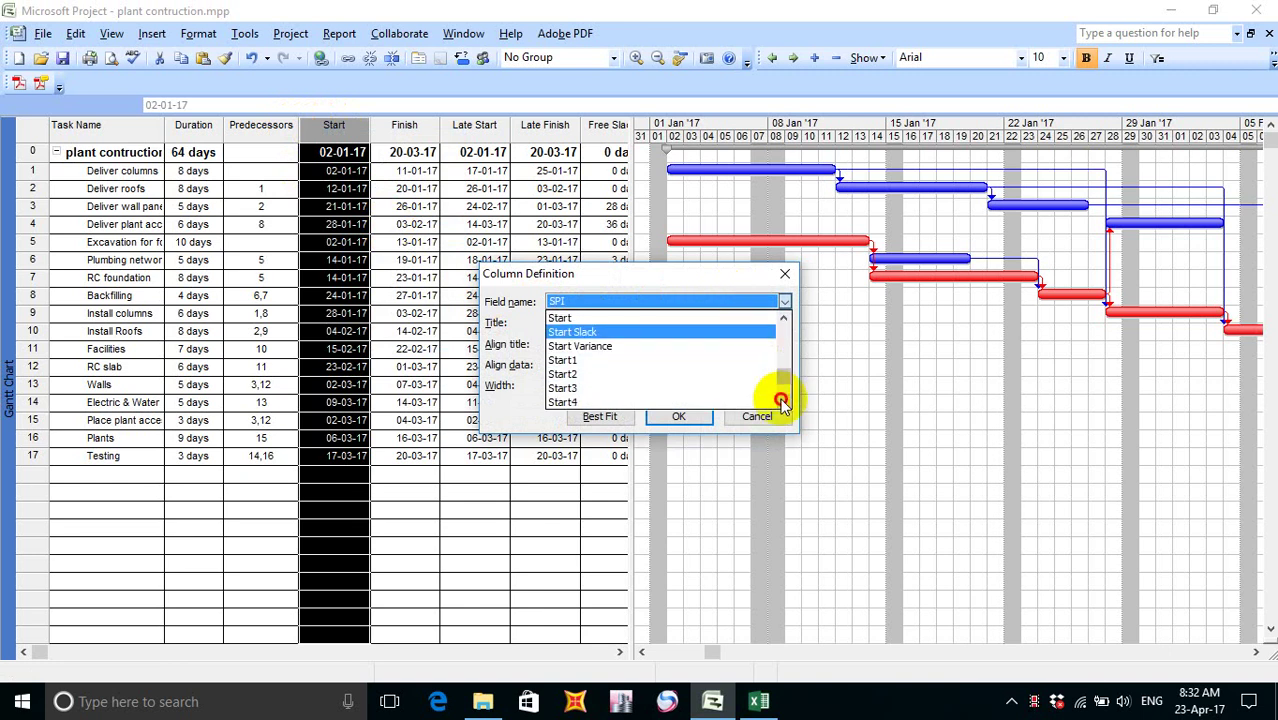
{"action": "left_click", "coordinate": [781, 401]}
{"action": "left_click", "coordinate": [781, 401]}
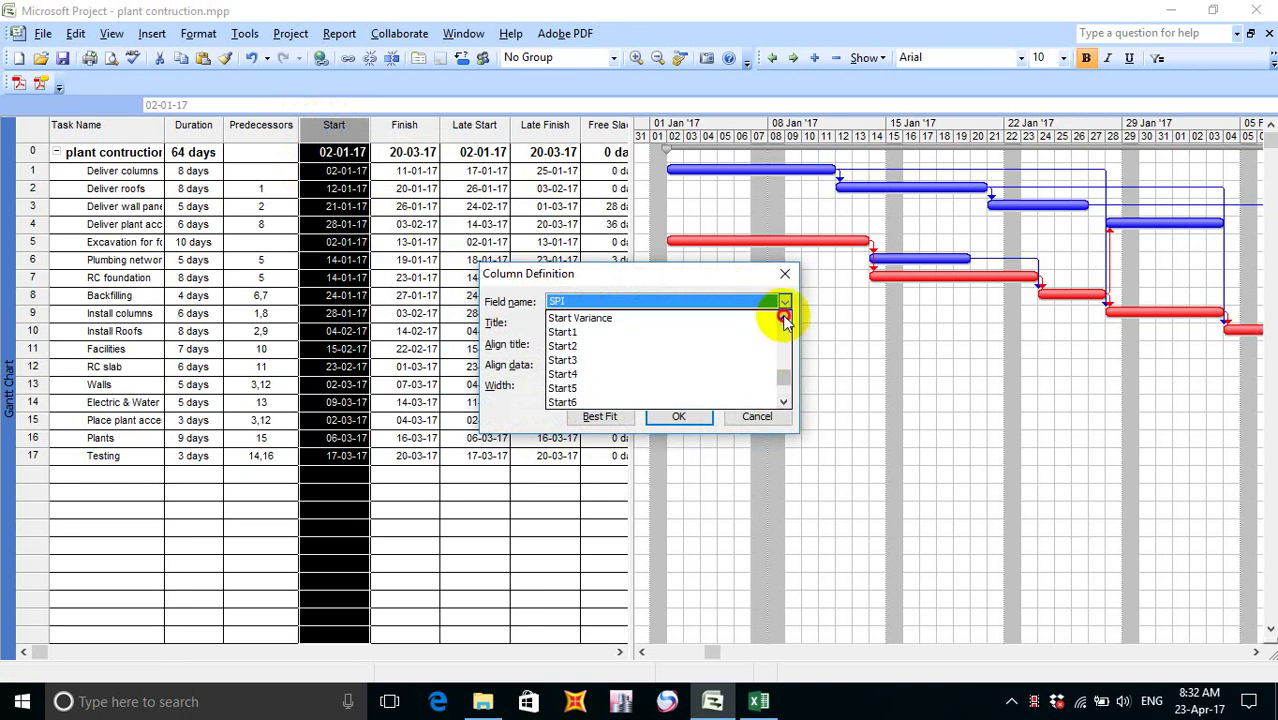
{"action": "left_click", "coordinate": [783, 318]}
{"action": "left_click", "coordinate": [783, 318]}
{"action": "left_click", "coordinate": [783, 401]}
{"action": "left_click", "coordinate": [783, 401]}
{"action": "left_click", "coordinate": [783, 401]}
{"action": "left_click", "coordinate": [783, 401]}
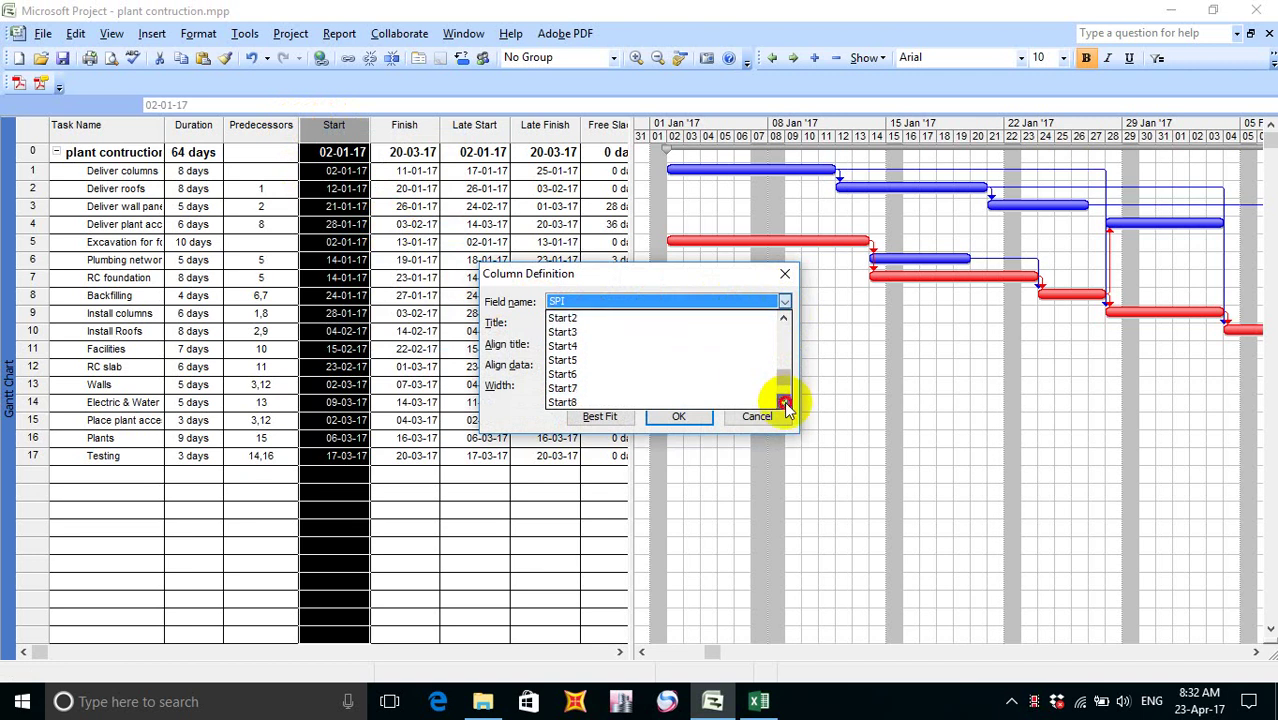
{"action": "left_click", "coordinate": [783, 401]}
{"action": "left_click", "coordinate": [783, 401]}
{"action": "left_click", "coordinate": [783, 401]}
{"action": "left_click", "coordinate": [783, 401]}
{"action": "left_click", "coordinate": [783, 401]}
{"action": "left_click", "coordinate": [783, 401]}
{"action": "left_click", "coordinate": [783, 401]}
{"action": "left_click", "coordinate": [783, 401]}
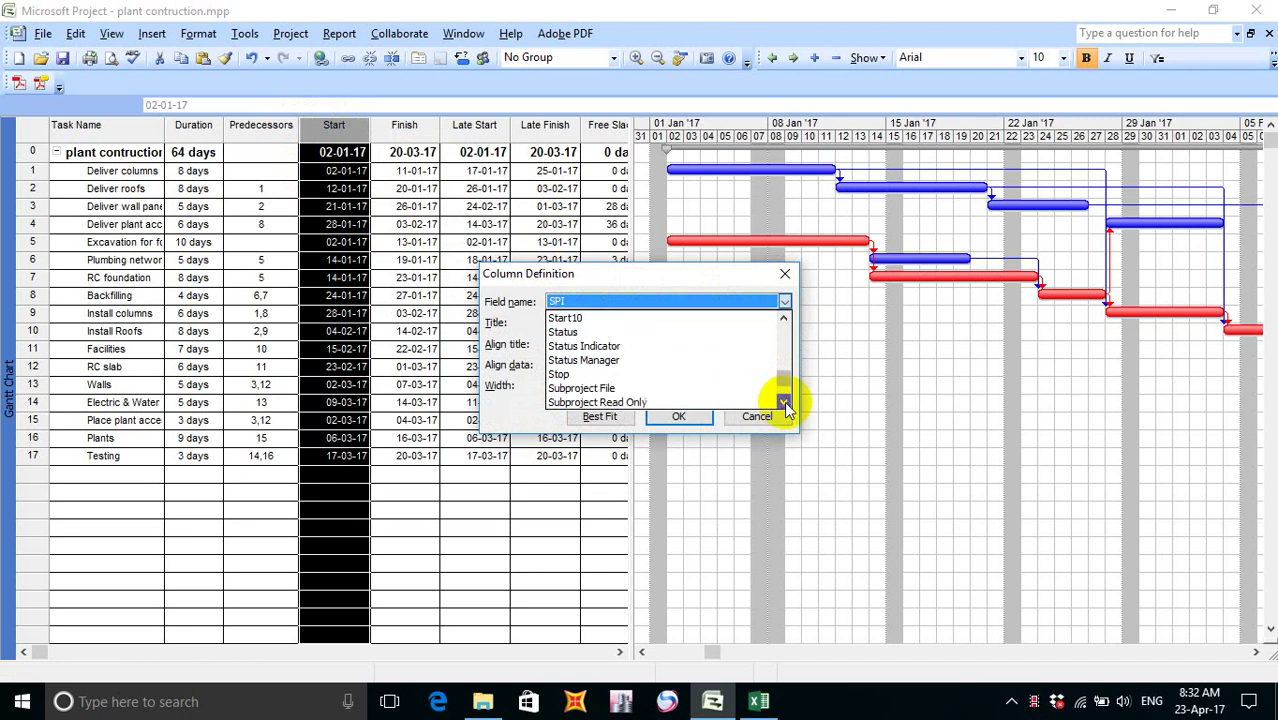
{"action": "left_click", "coordinate": [783, 401]}
{"action": "left_click", "coordinate": [783, 401]}
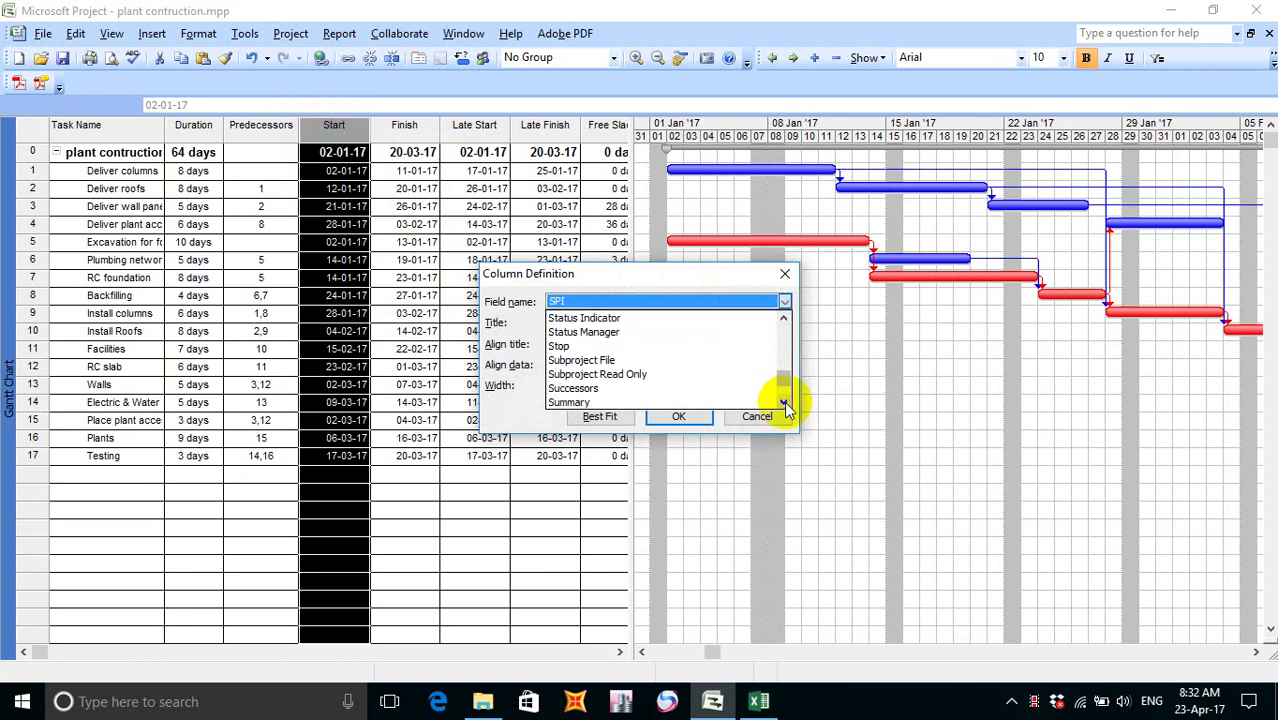
{"action": "left_click", "coordinate": [620, 388]}
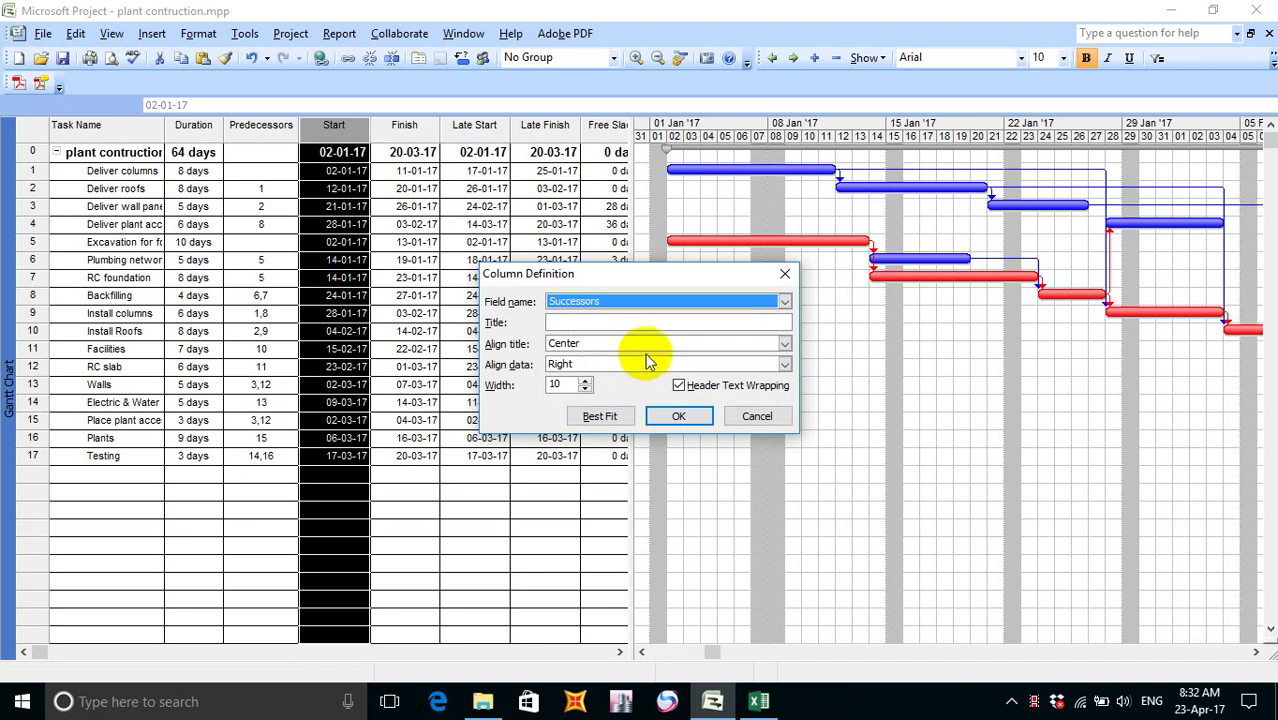
- Insert the Successors column with centered data and a best-fit width, and widen the table pane past the Free Slack column
{"action": "left_click", "coordinate": [656, 366]}
{"action": "left_click", "coordinate": [591, 394]}
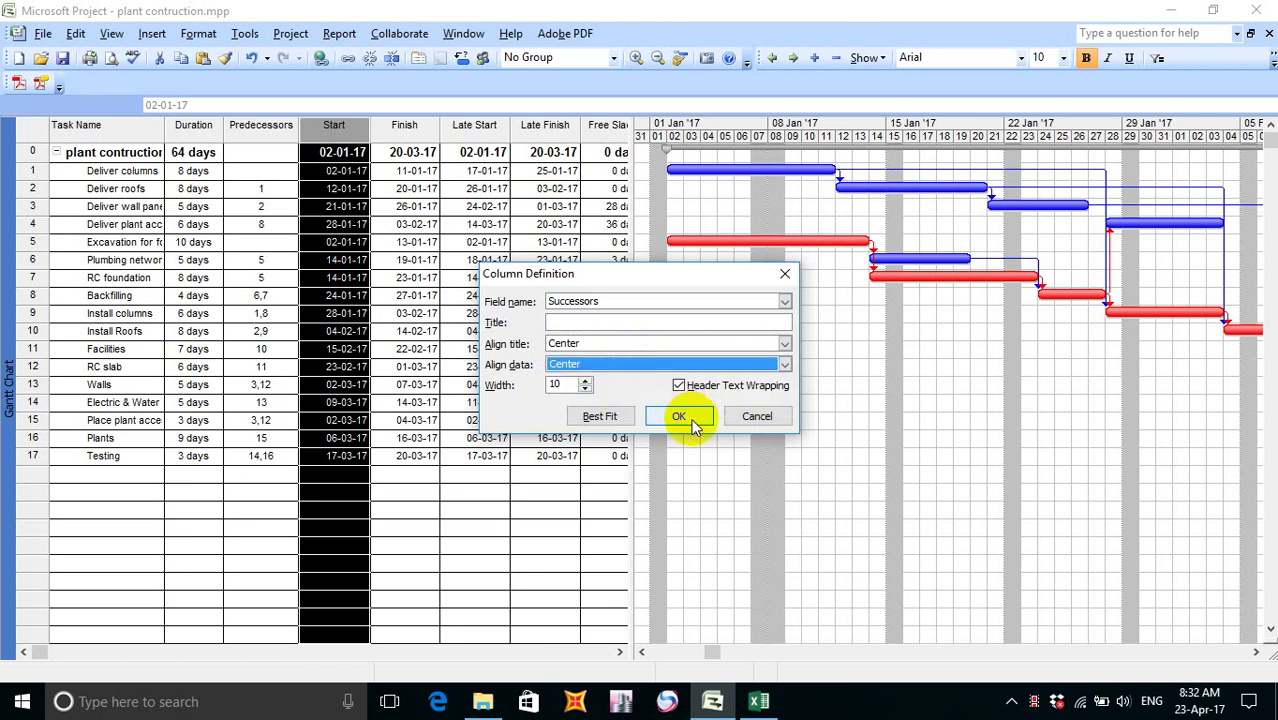
{"action": "left_click", "coordinate": [600, 416]}
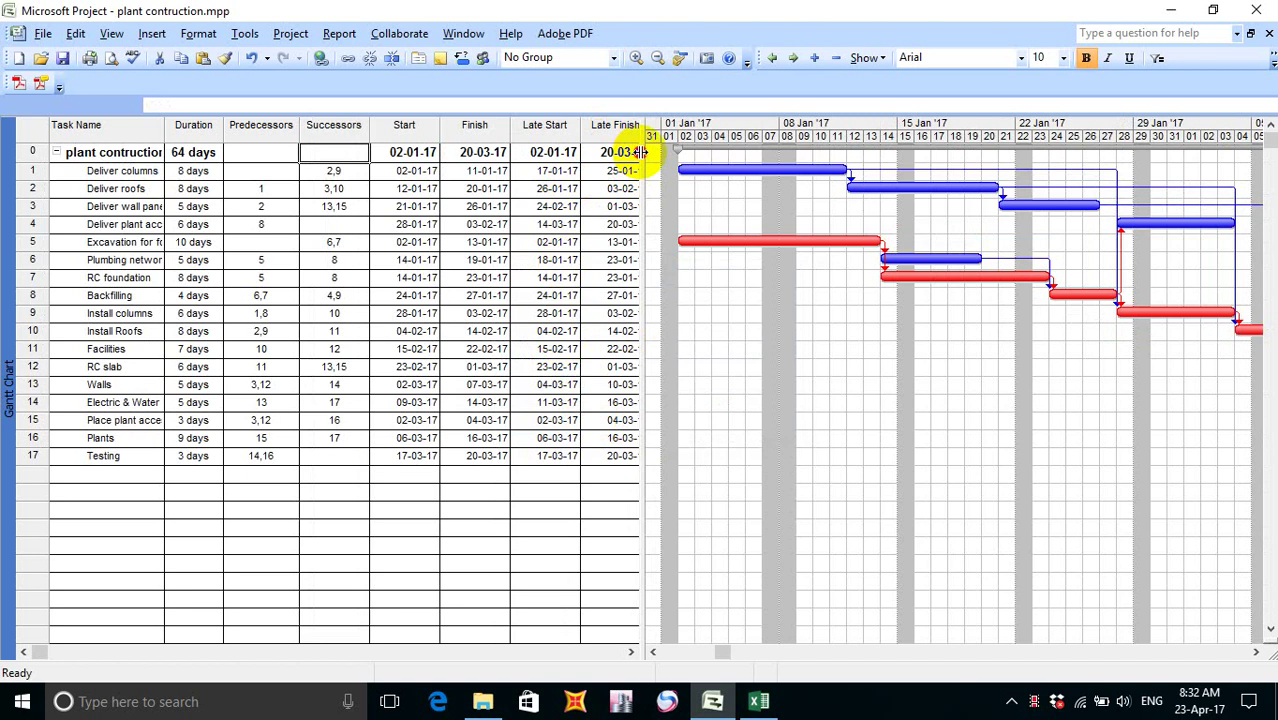
{"action": "left_click_drag", "start_coordinate": [638, 152], "coordinate": [726, 162]}
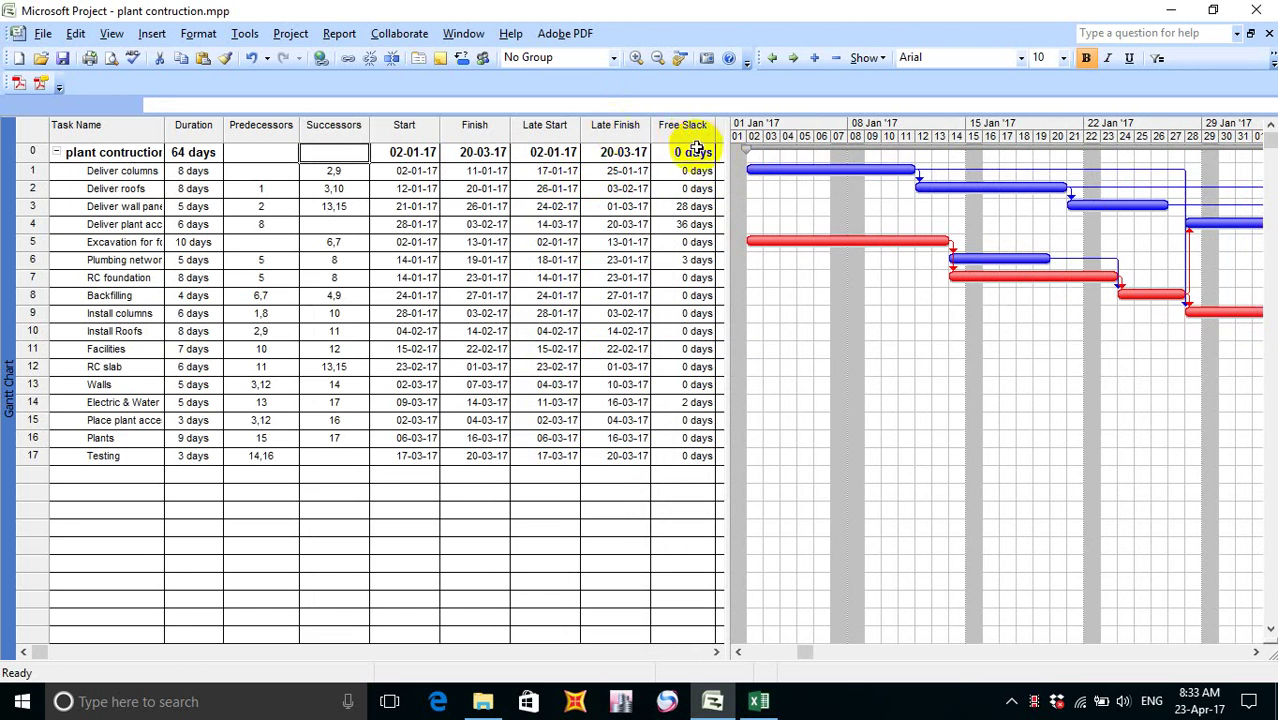
- Insert a Critical column before the Late Finish column, with centered data and a best-fit width
{"action": "left_click", "coordinate": [634, 128]}
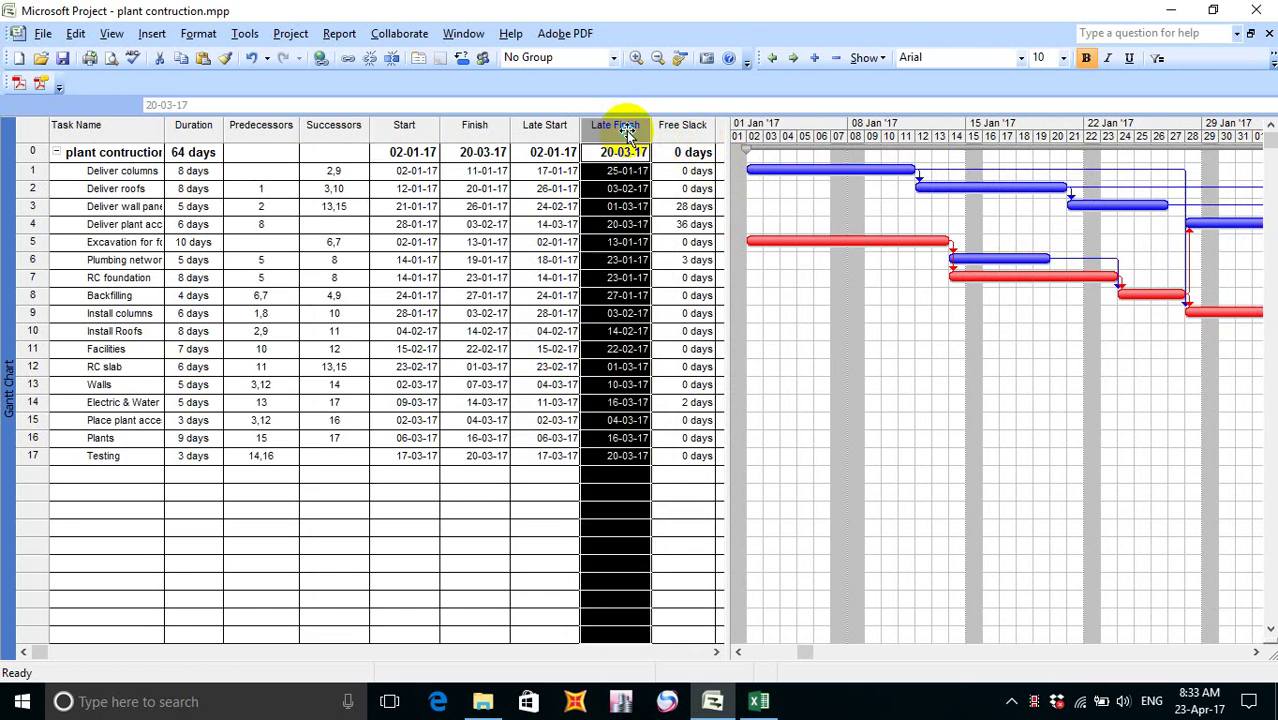
{"action": "right_click", "coordinate": [627, 133]}
{"action": "left_click", "coordinate": [684, 233]}
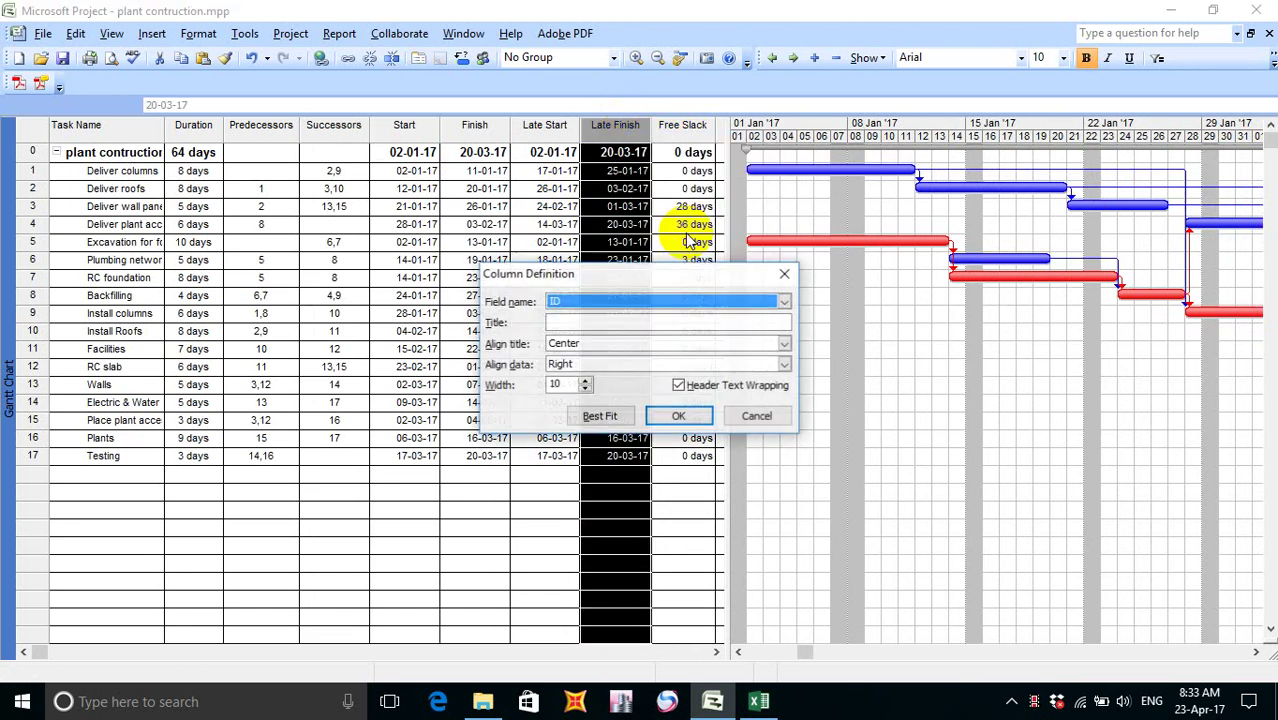
{"action": "left_click", "coordinate": [639, 298]}
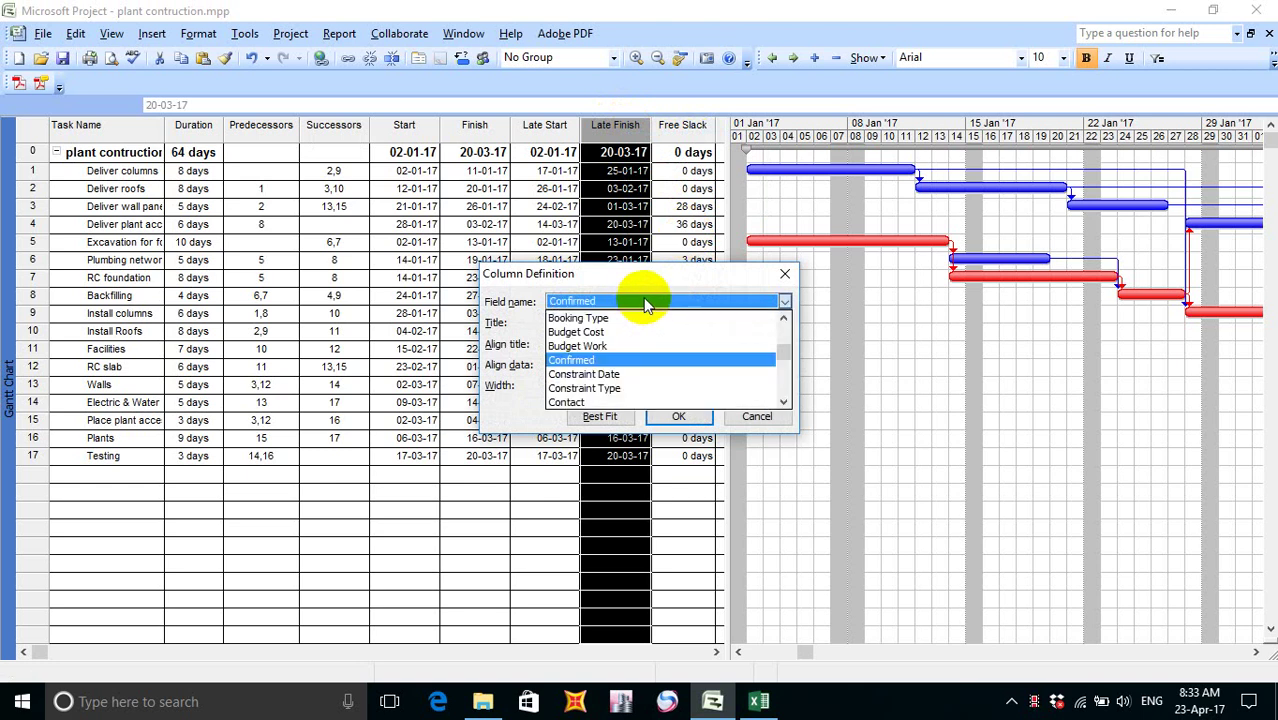
{"action": "left_click", "coordinate": [783, 402]}
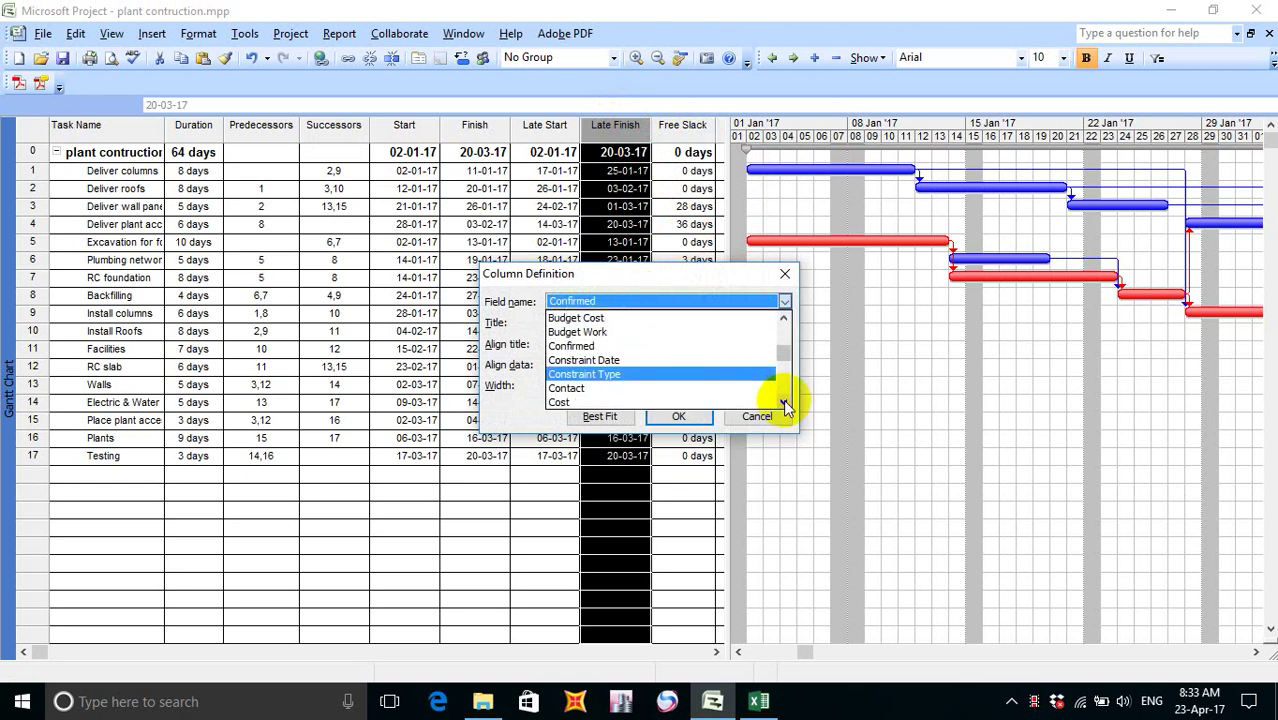
{"action": "left_click", "coordinate": [783, 402]}
{"action": "left_click_drag", "start_coordinate": [783, 402], "coordinate": [783, 402]}
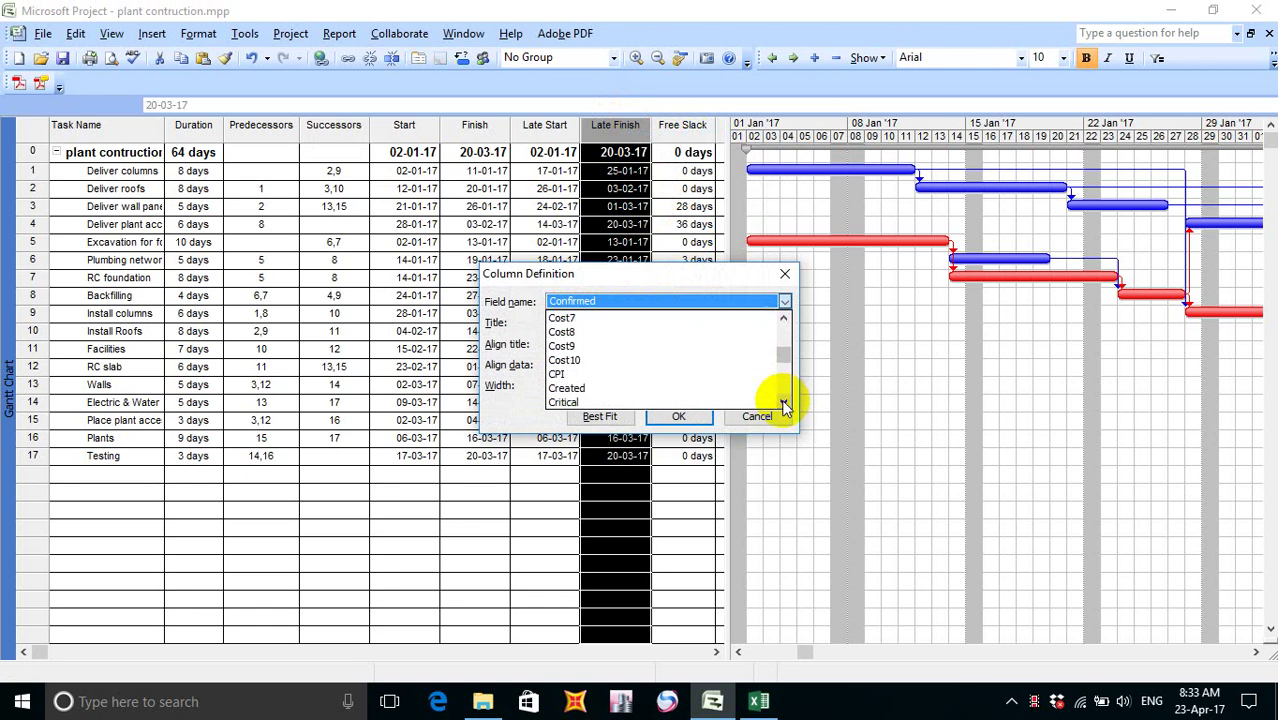
{"action": "left_click", "coordinate": [783, 402]}
{"action": "left_click", "coordinate": [668, 385]}
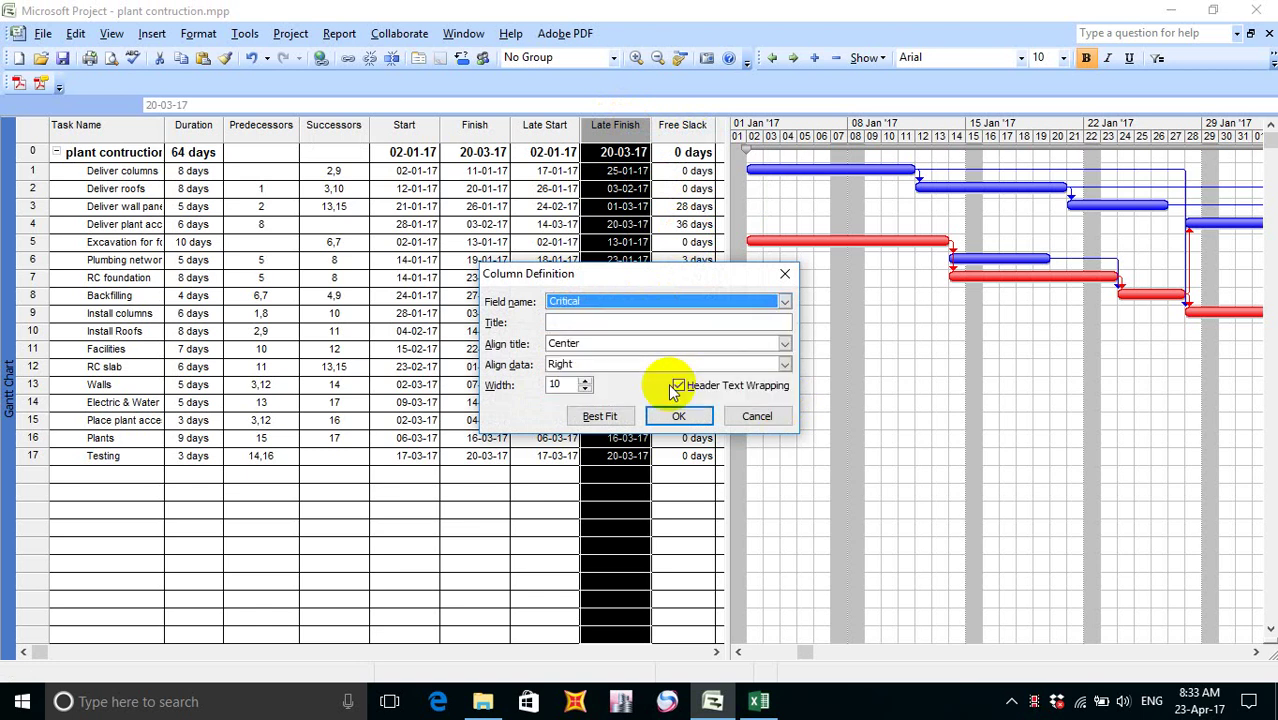
{"action": "left_click", "coordinate": [784, 364]}
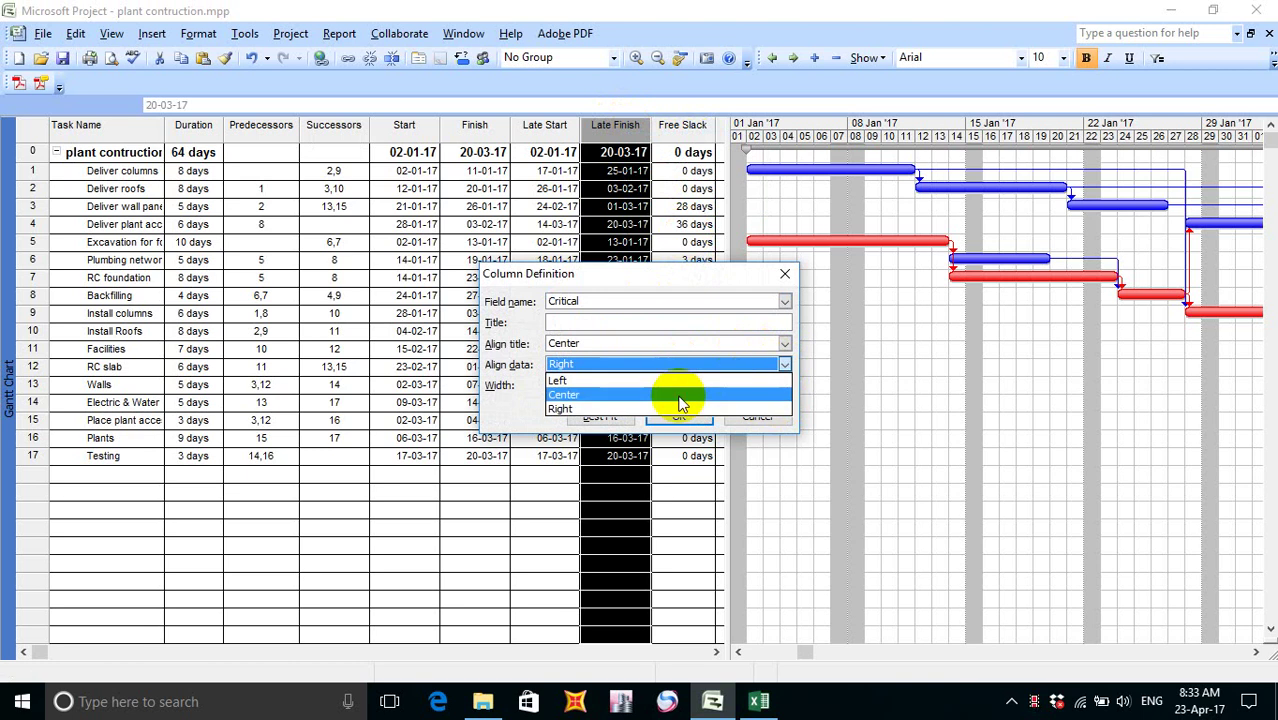
{"action": "left_click", "coordinate": [674, 392]}
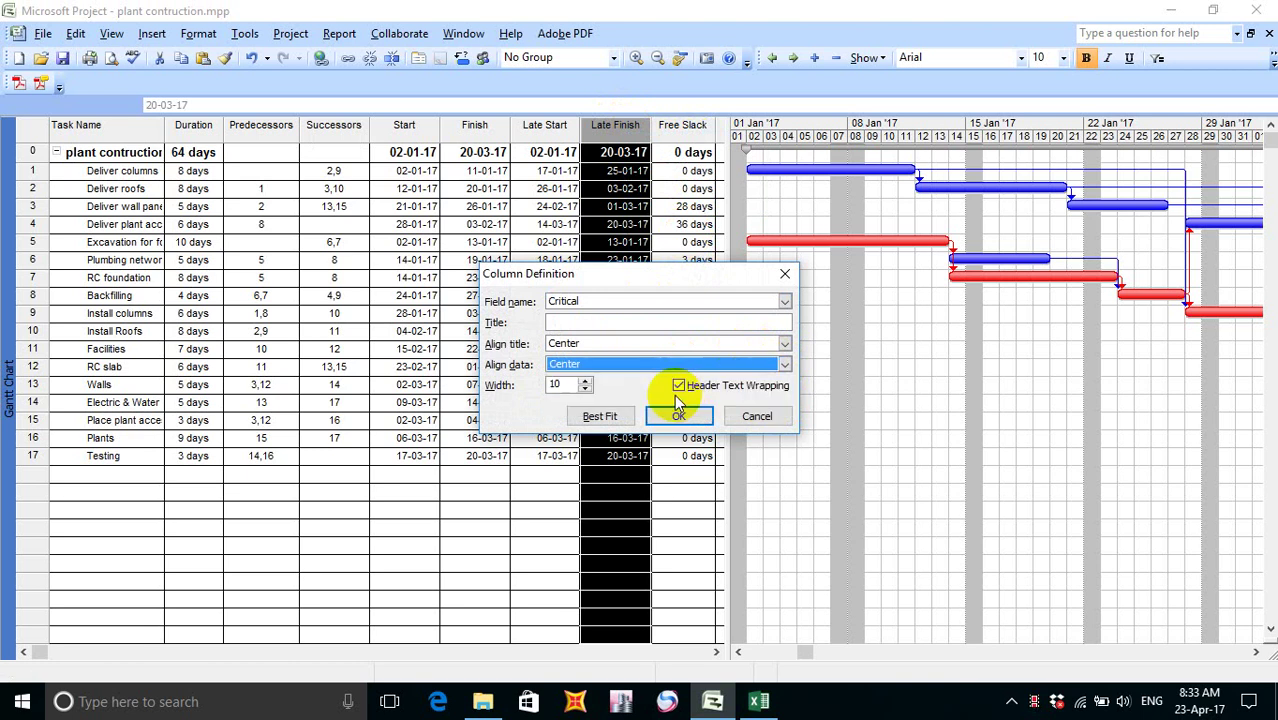
{"action": "left_click", "coordinate": [598, 417]}
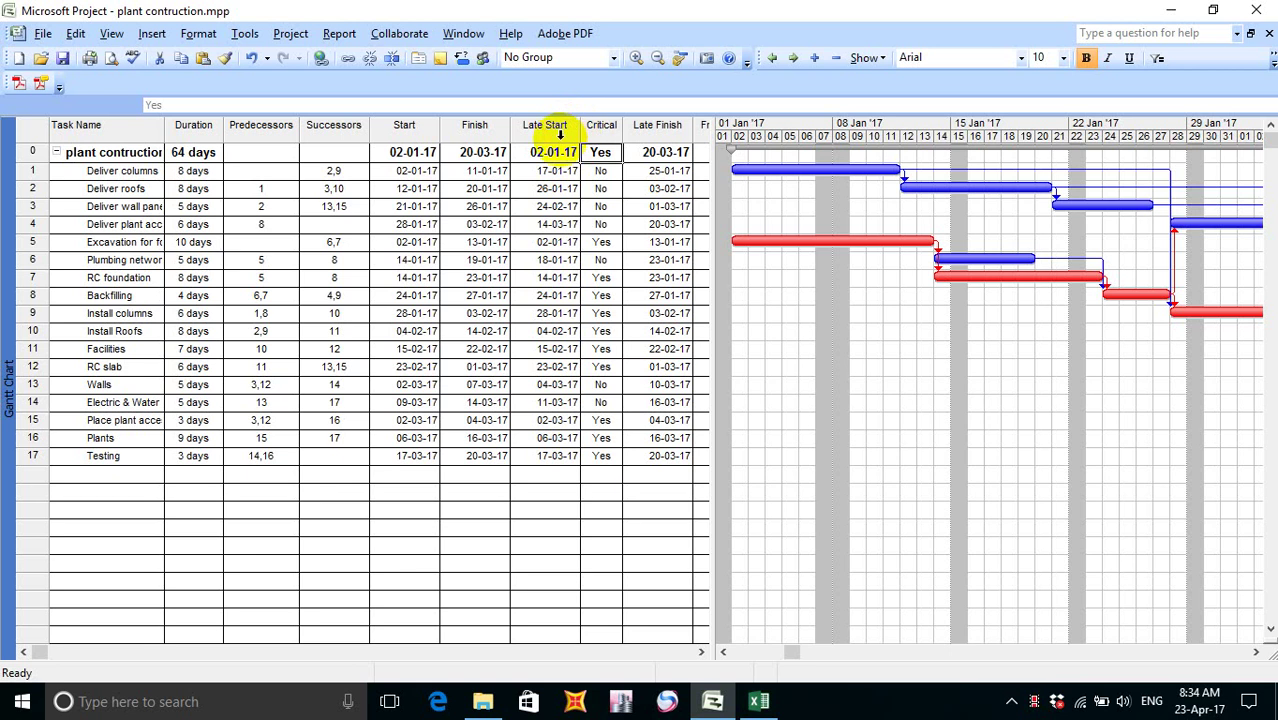
- Move the Critical column between Late Finish and Free Slack, and widen the table pane past the Total Slack column
{"action": "mouse_move", "coordinate": [612, 123]}
{"action": "left_mouse_down"}
{"action": "mouse_move", "coordinate": [600, 123]}
{"action": "mouse_move", "coordinate": [705, 123]}
{"action": "mouse_move", "coordinate": [609, 140]}
{"action": "left_mouse_up"}
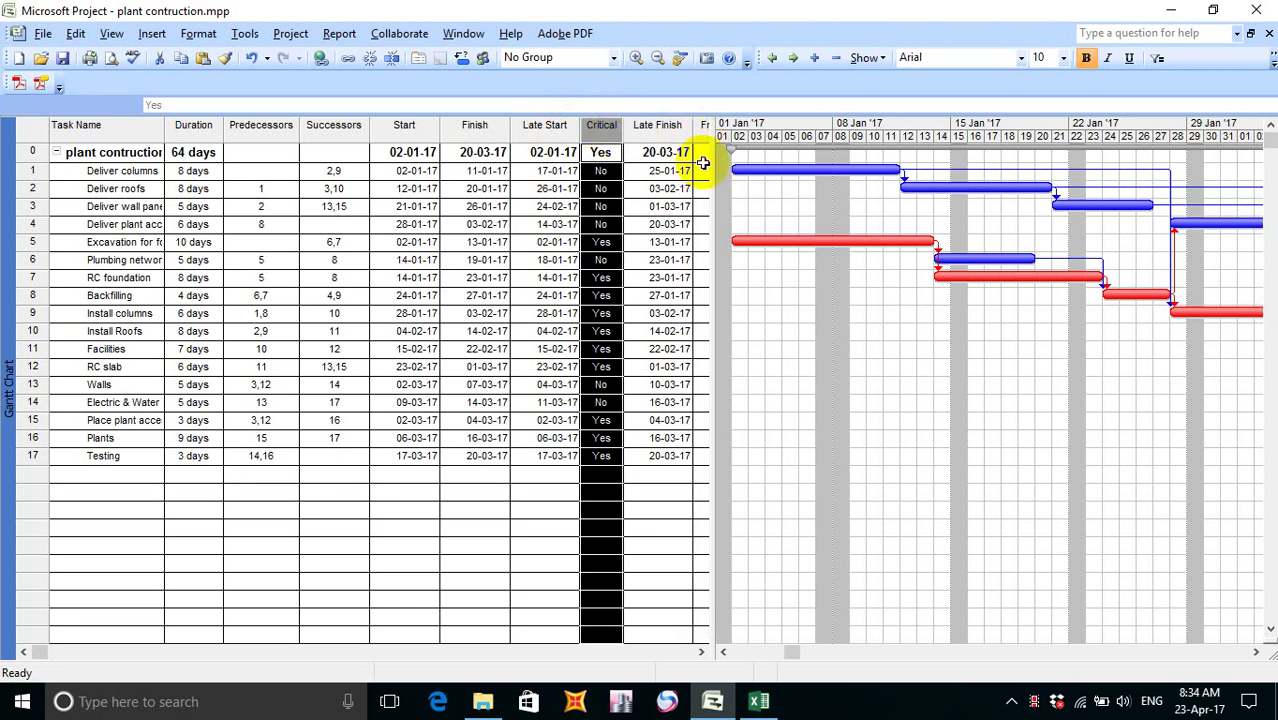
{"action": "left_click_drag", "start_coordinate": [709, 148], "coordinate": [724, 150]}
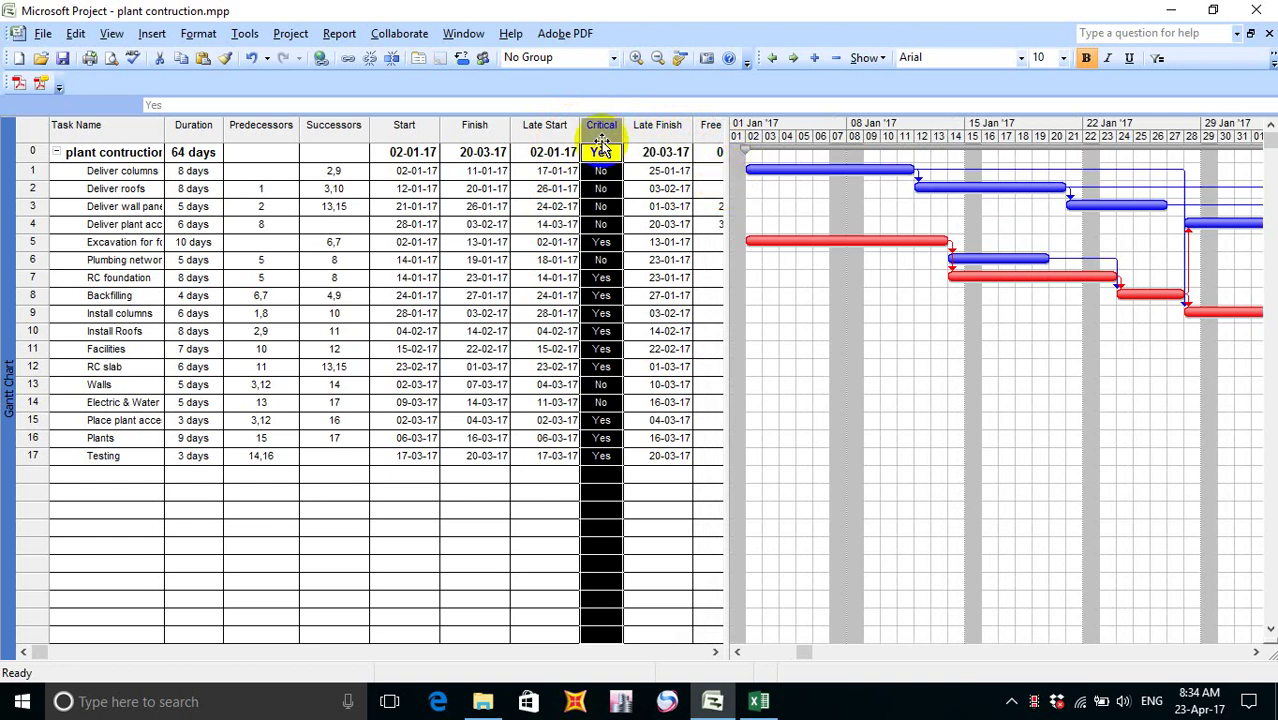
{"action": "left_click_drag", "start_coordinate": [600, 135], "coordinate": [678, 137]}
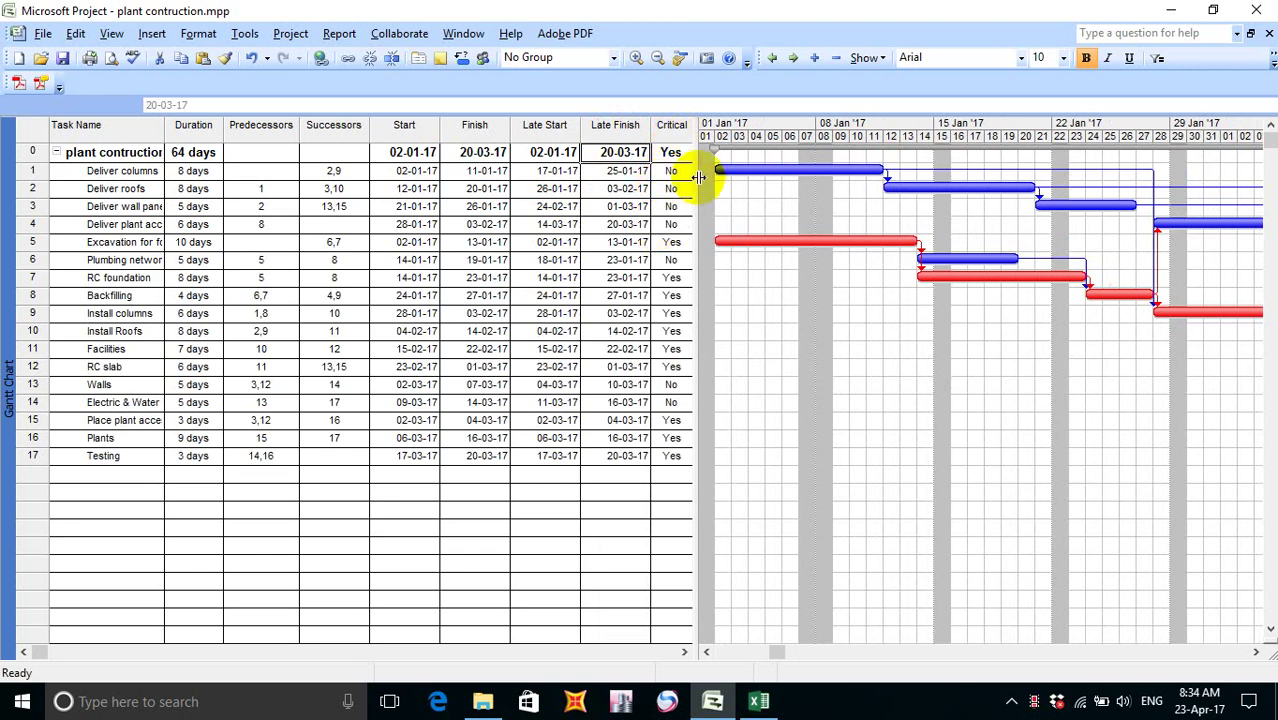
{"action": "left_click_drag", "start_coordinate": [699, 162], "coordinate": [878, 156]}
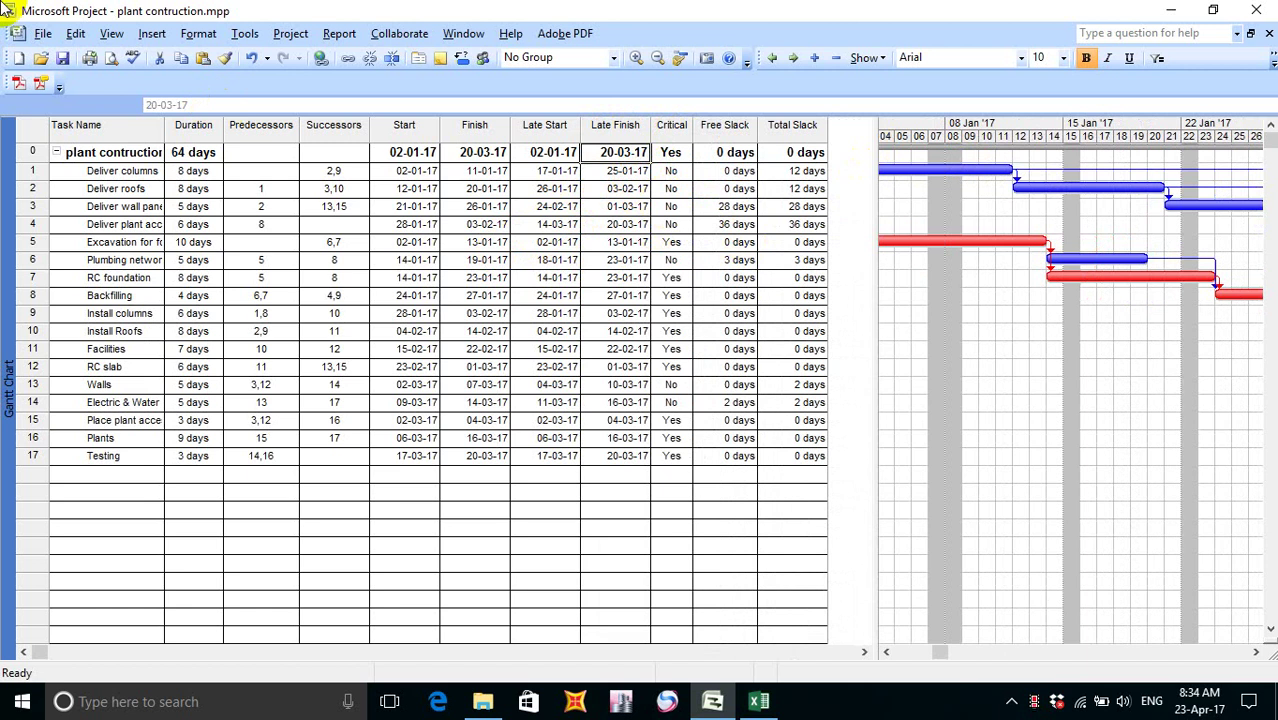
- Narrow the table pane to end just past the Total Slack column and save the project
{"action": "left_click", "coordinate": [62, 58]}
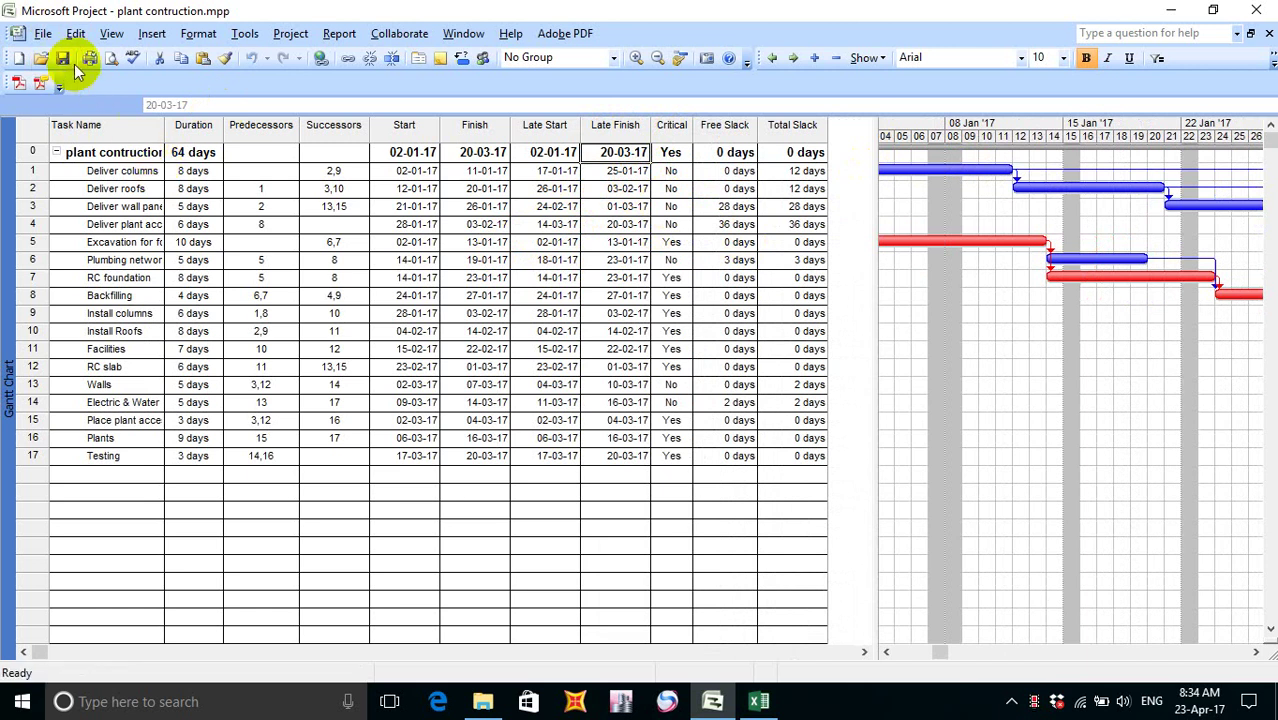
{"action": "left_click", "coordinate": [41, 58]}
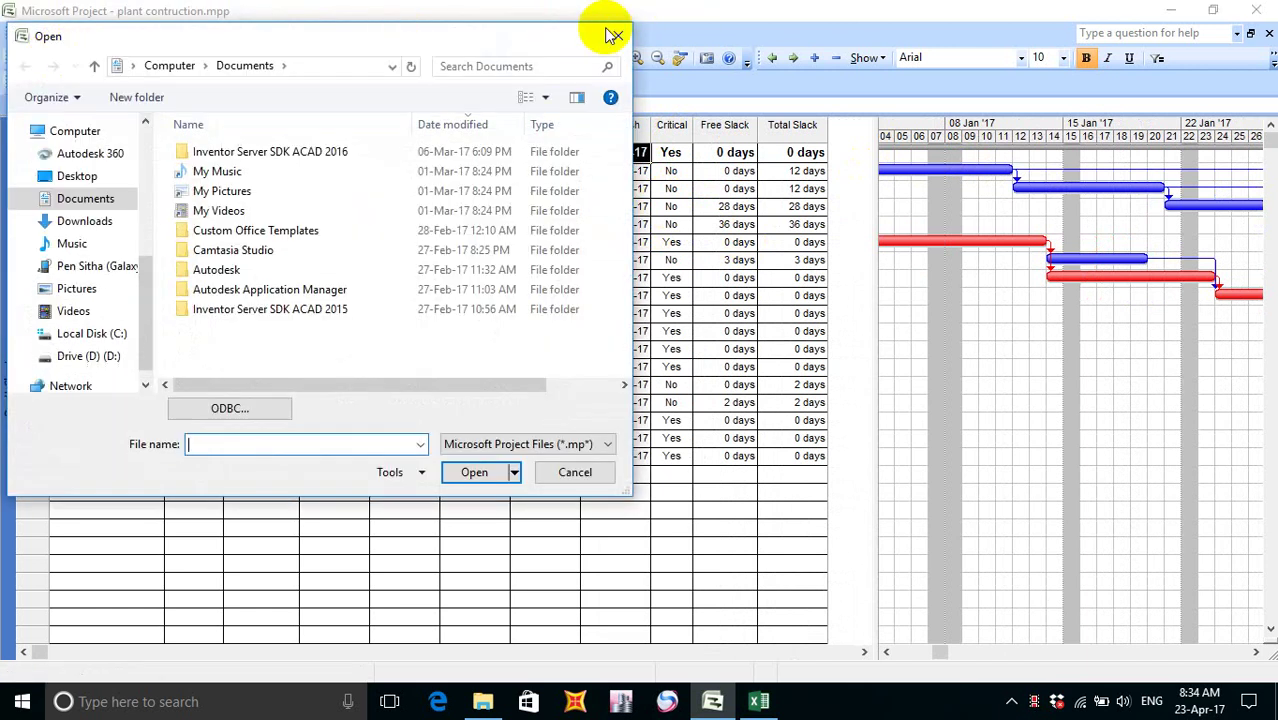
{"action": "left_click", "coordinate": [613, 36]}
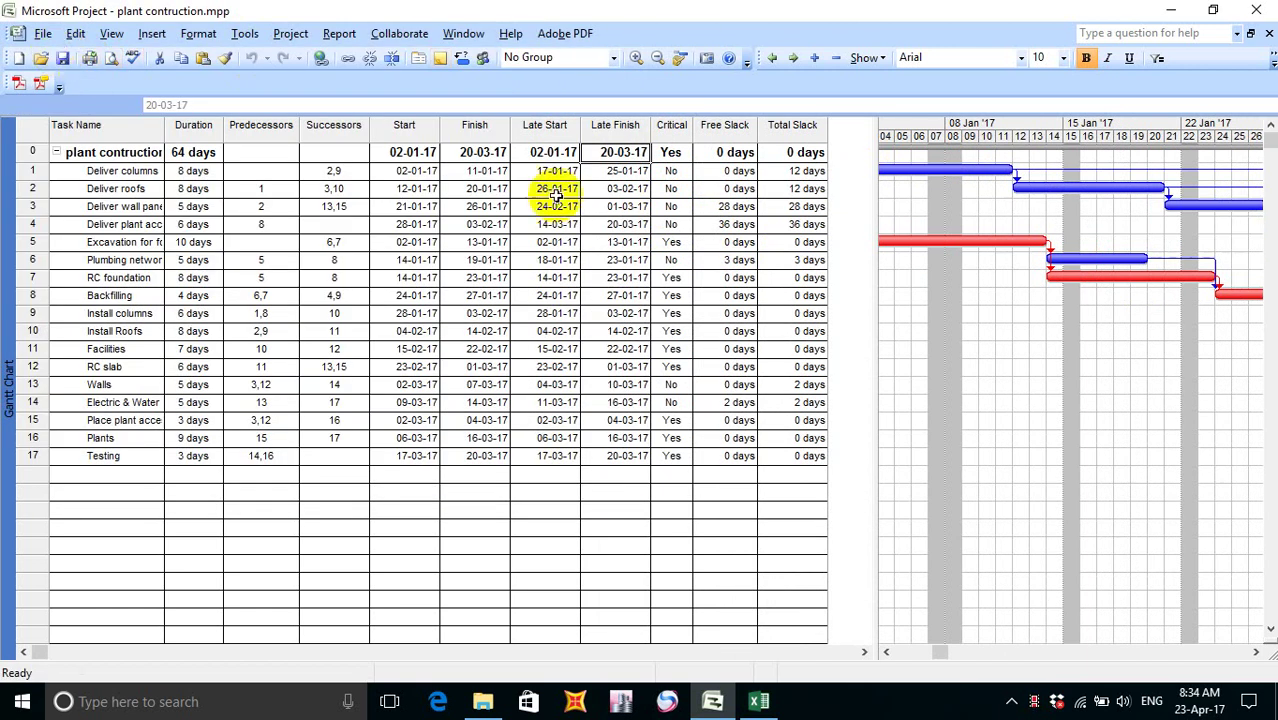
{"action": "left_click_drag", "start_coordinate": [872, 156], "coordinate": [842, 155]}
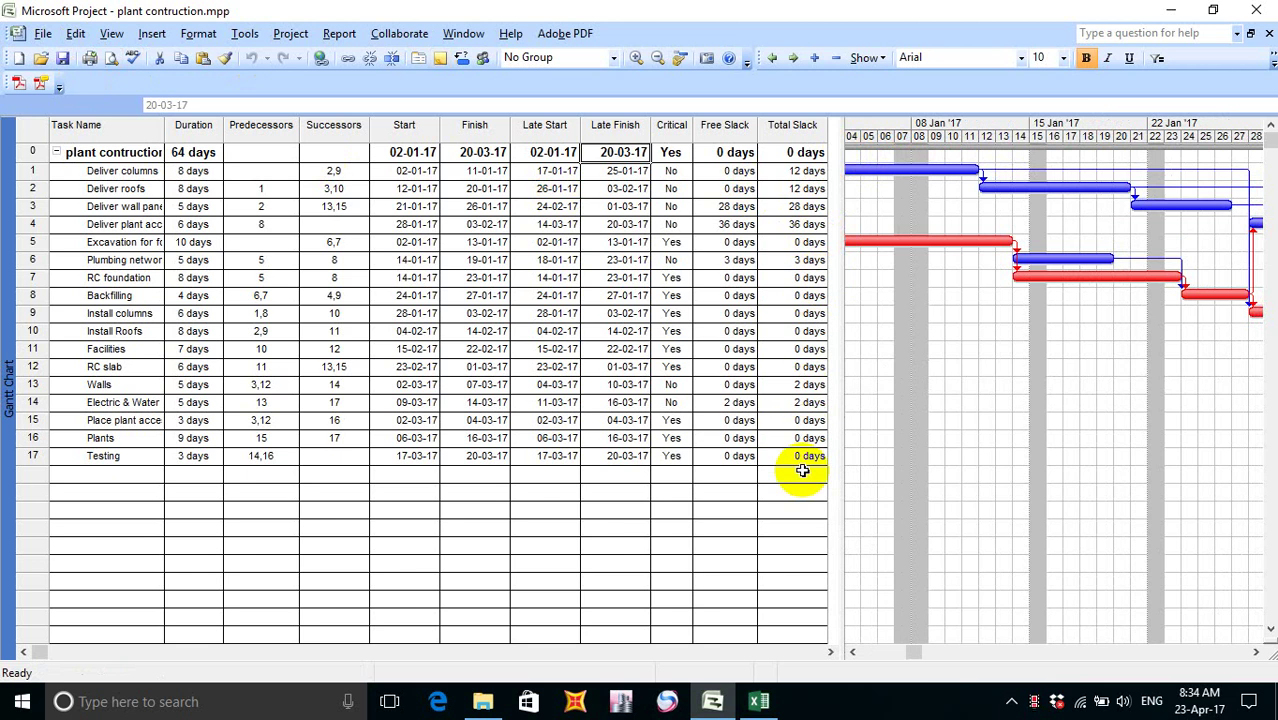
{"action": "scroll", "coordinate": [802, 470], "scroll_direction": "down", "scroll_amount": 5}
{"action": "scroll", "coordinate": [805, 471], "scroll_direction": "up", "scroll_amount": 5}
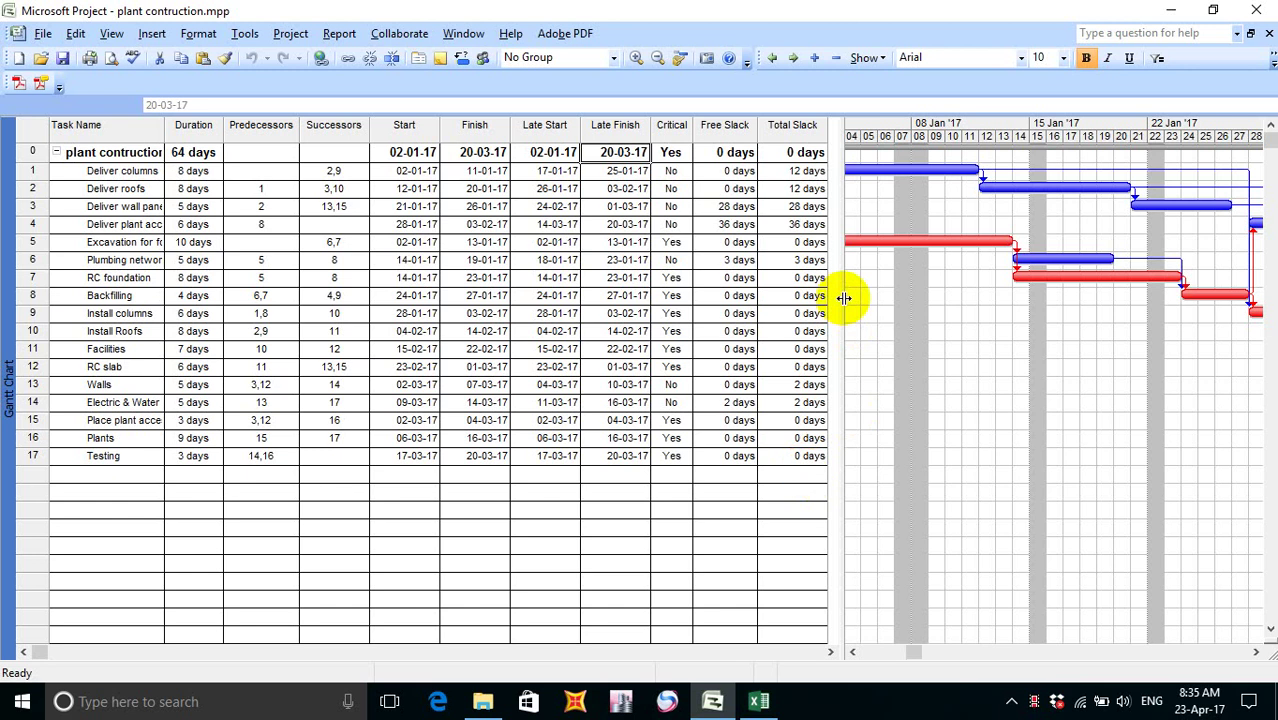
{"action": "left_click_drag", "start_coordinate": [848, 296], "coordinate": [853, 301]}
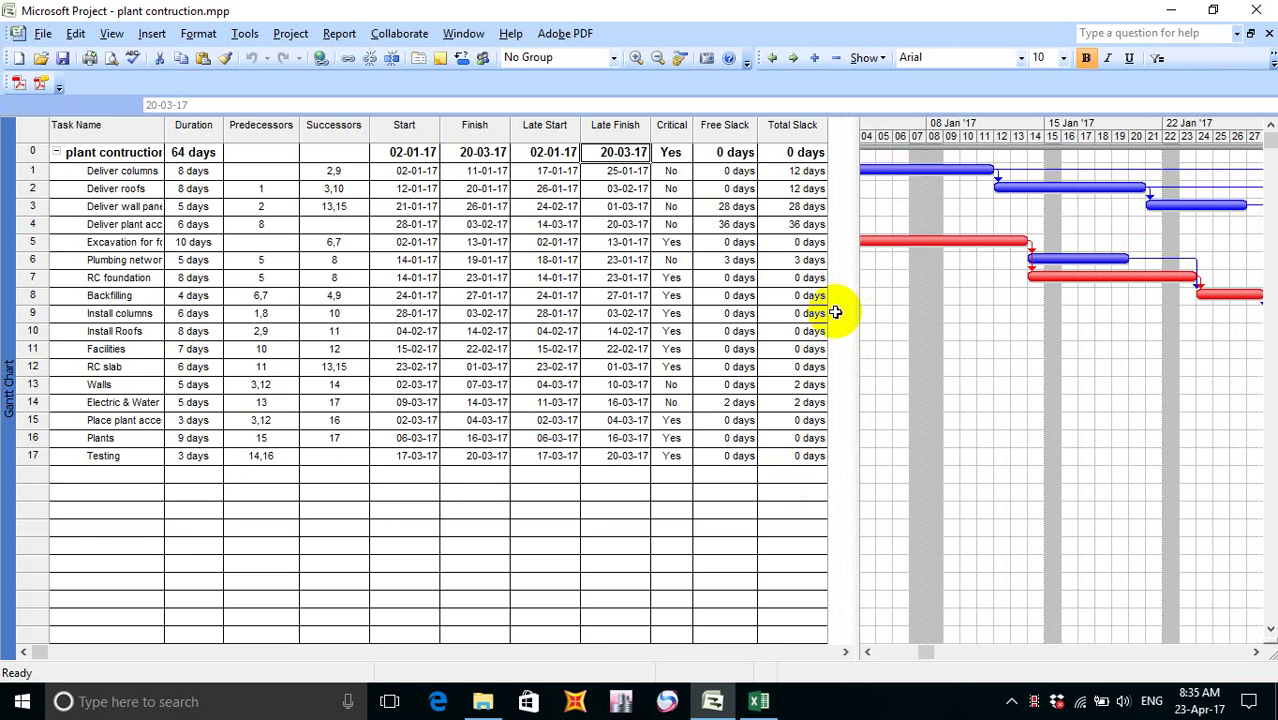
{"action": "left_click", "coordinate": [64, 58]}
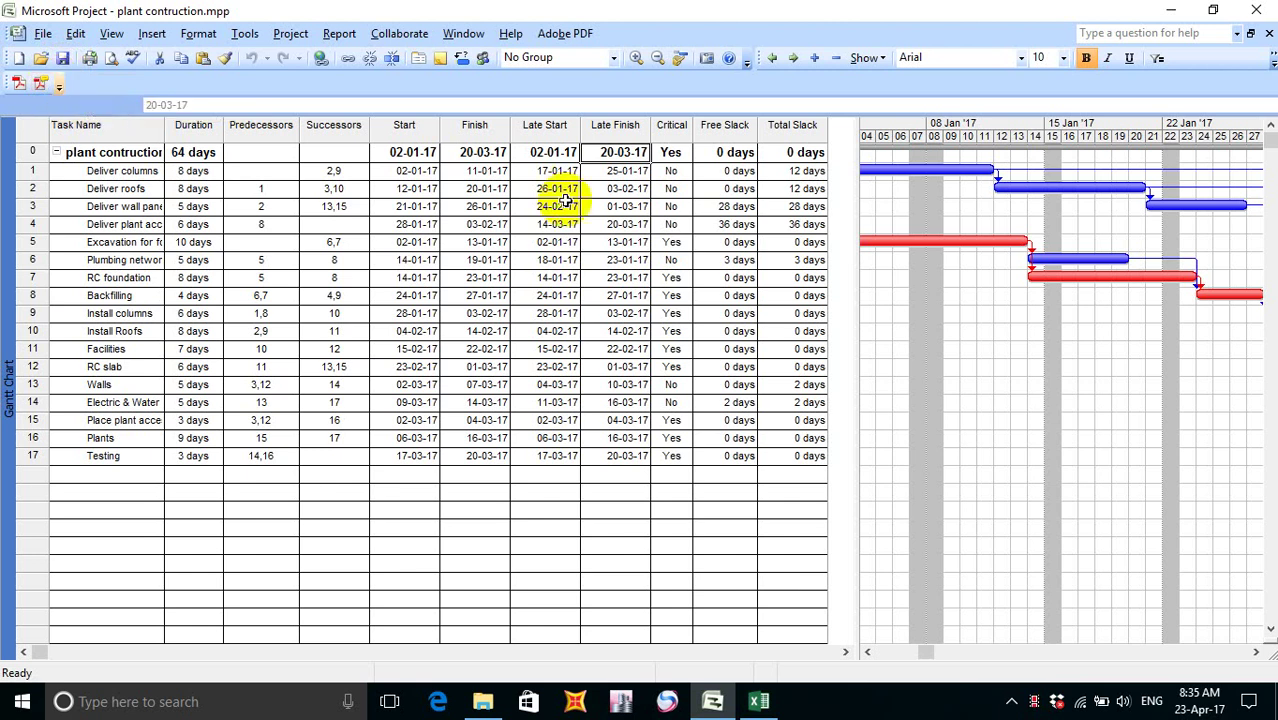
- Switch to the Excel instruction list and select instruction 16 in cell B70
{"action": "left_click", "coordinate": [757, 705]}
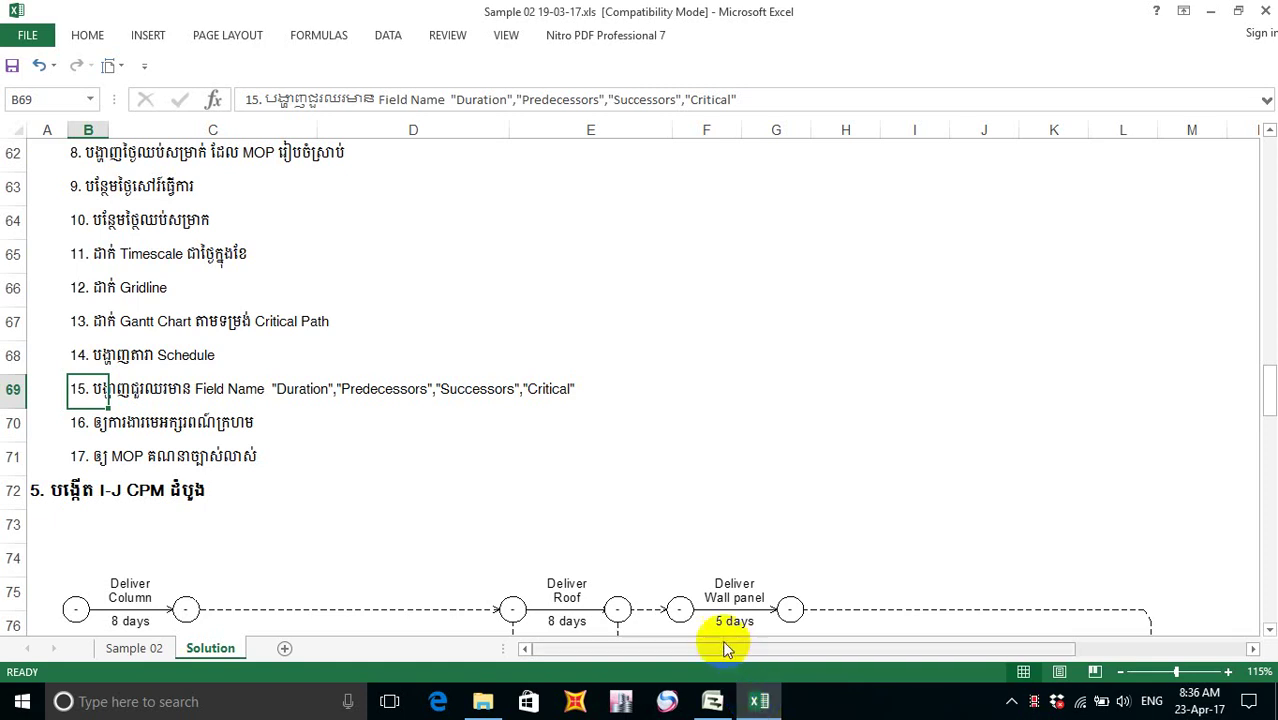
{"action": "mouse_move", "coordinate": [713, 705]}
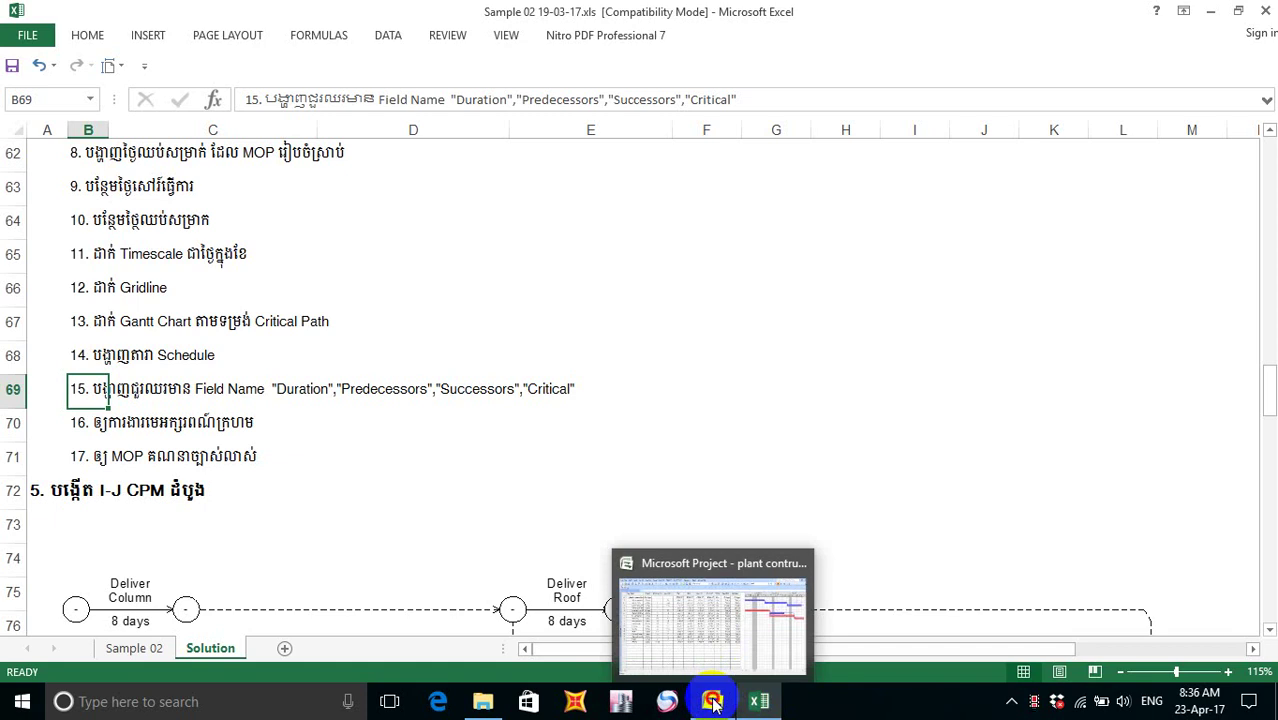
{"action": "left_click", "coordinate": [713, 705]}
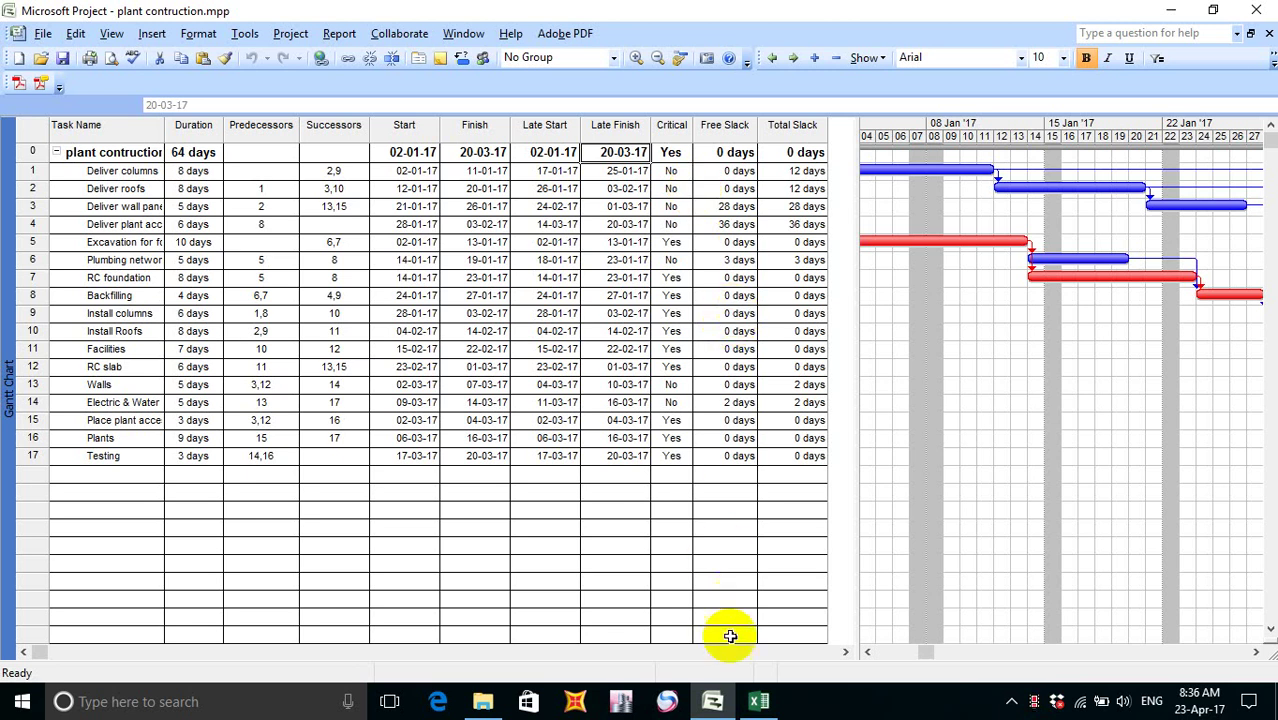
{"action": "mouse_move", "coordinate": [757, 706]}
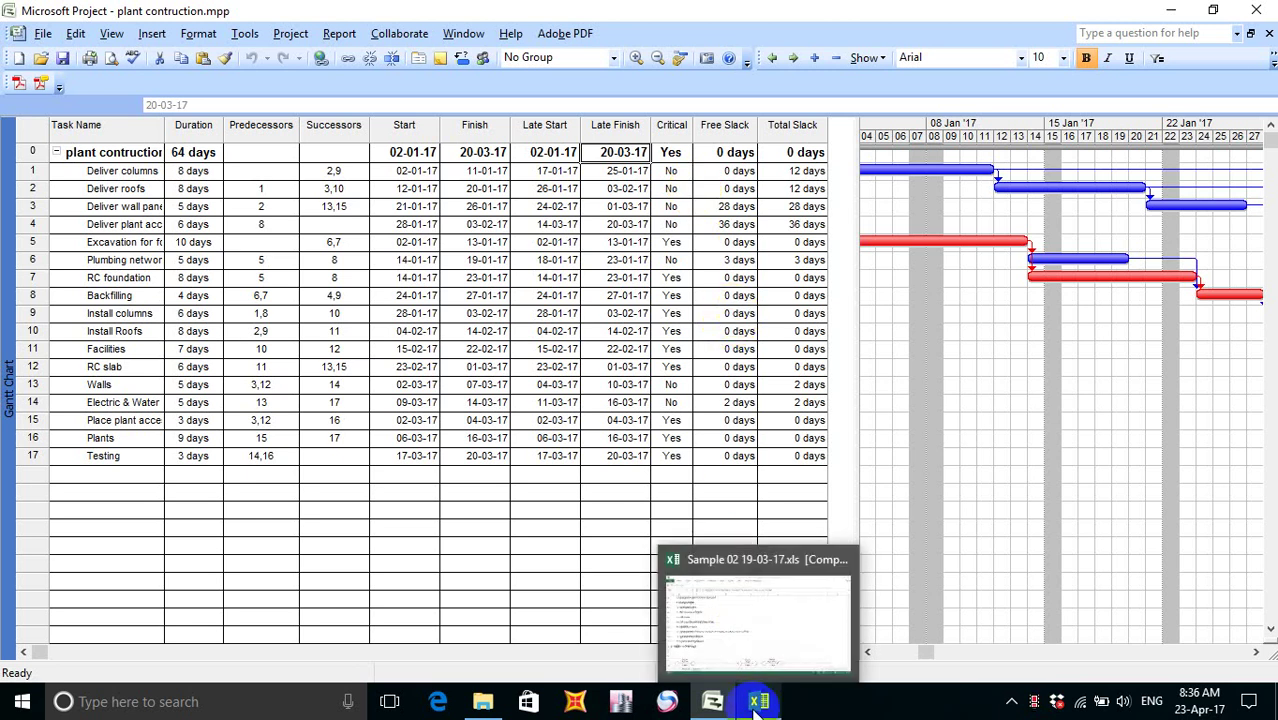
{"action": "left_click", "coordinate": [757, 706]}
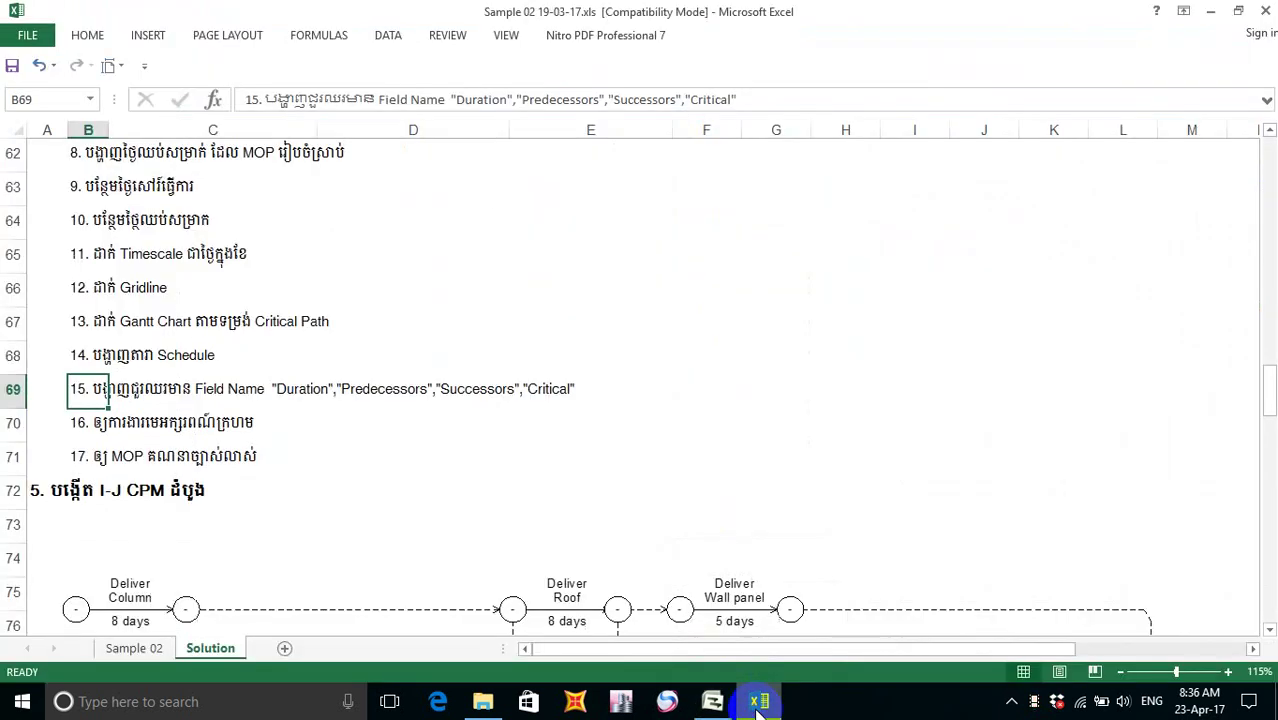
{"action": "left_click", "coordinate": [78, 425]}
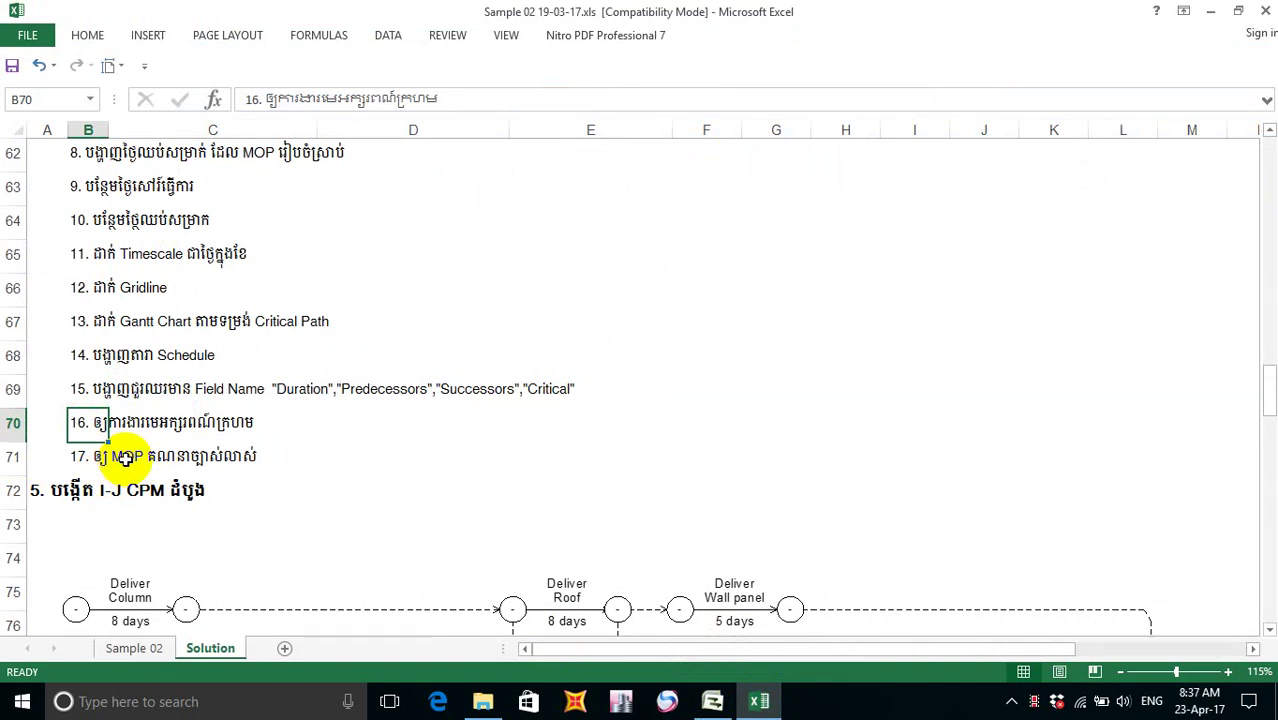
- Switch to Microsoft Project and set the font colour of the Critical Tasks text style to Red
{"action": "mouse_move", "coordinate": [712, 703]}
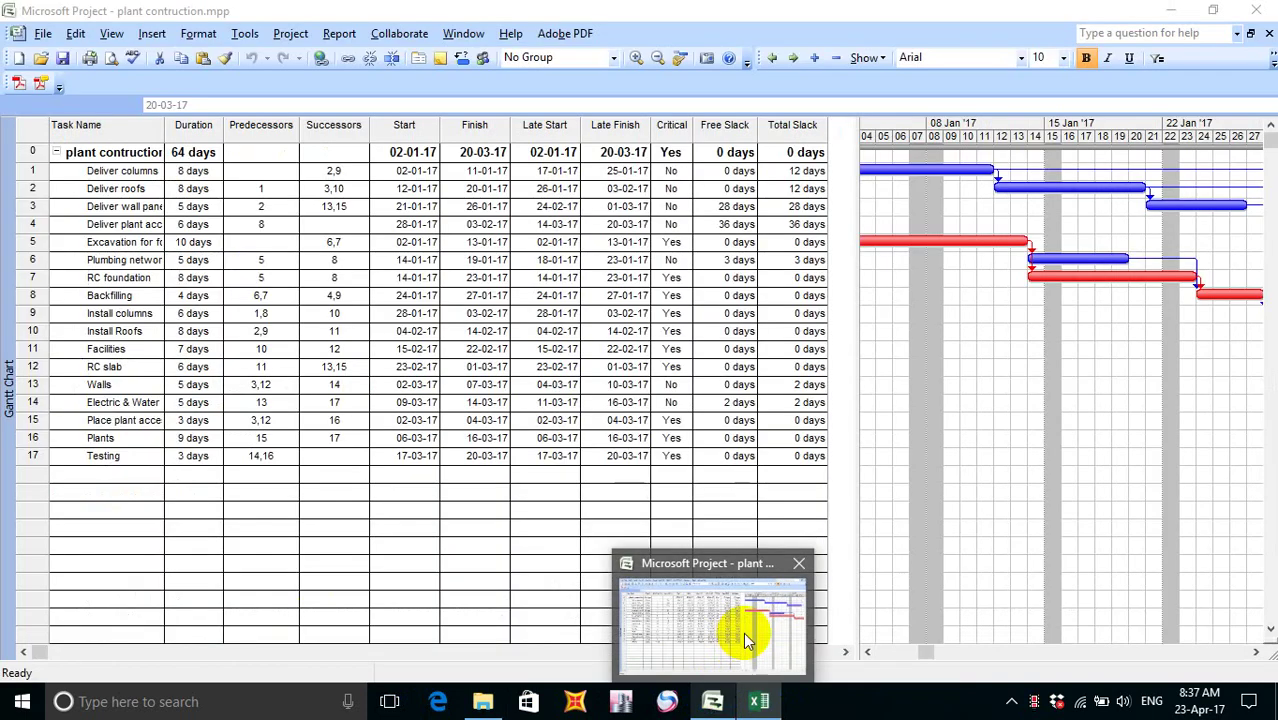
{"action": "left_click", "coordinate": [743, 632]}
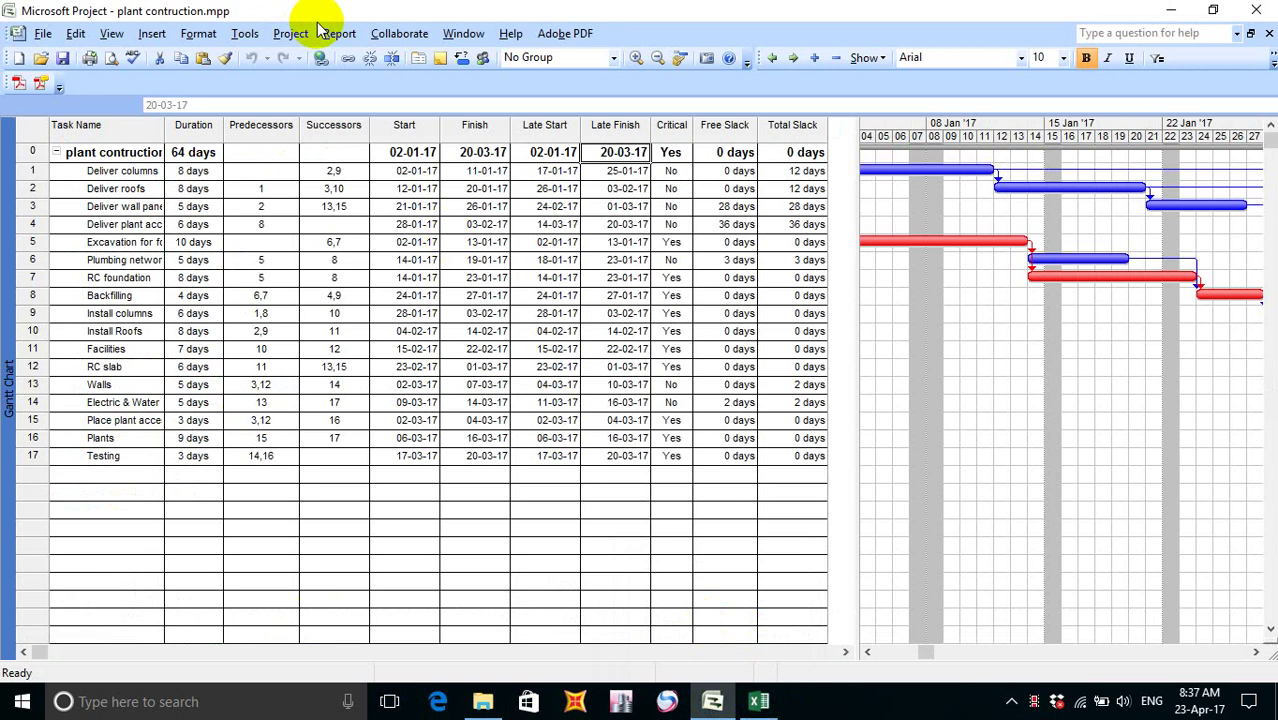
{"action": "left_click", "coordinate": [196, 33]}
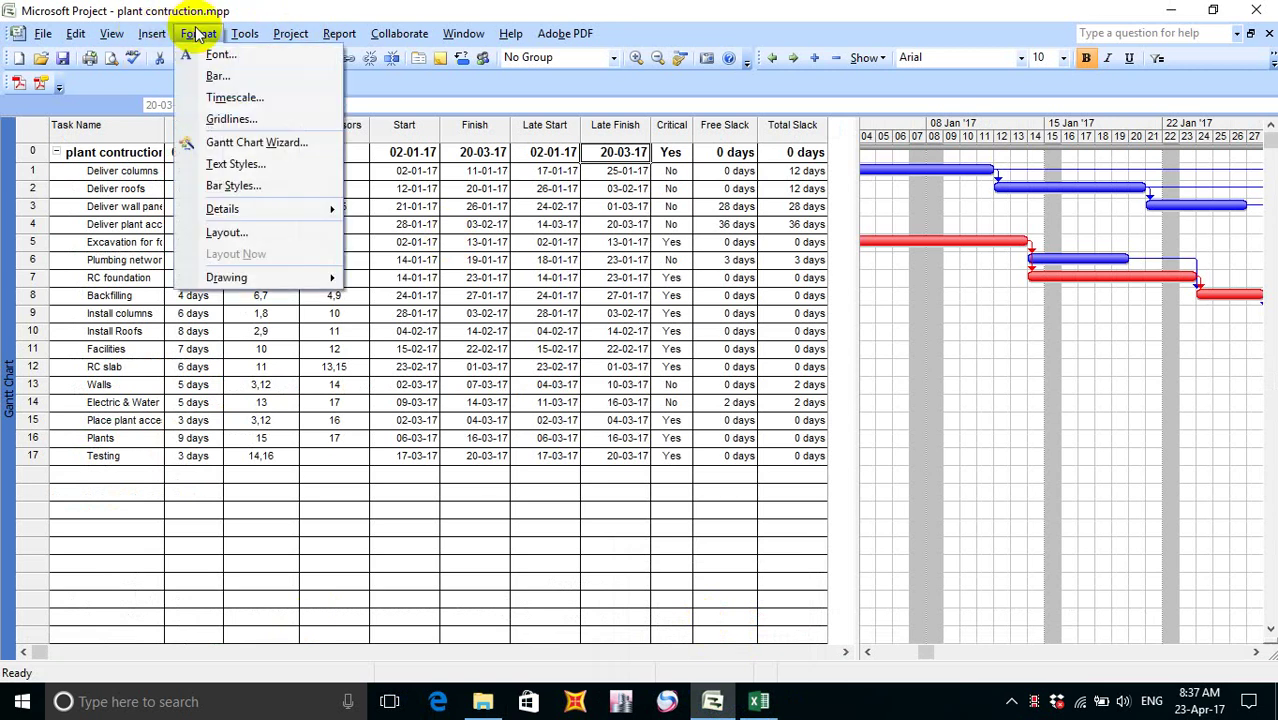
{"action": "left_click", "coordinate": [242, 165]}
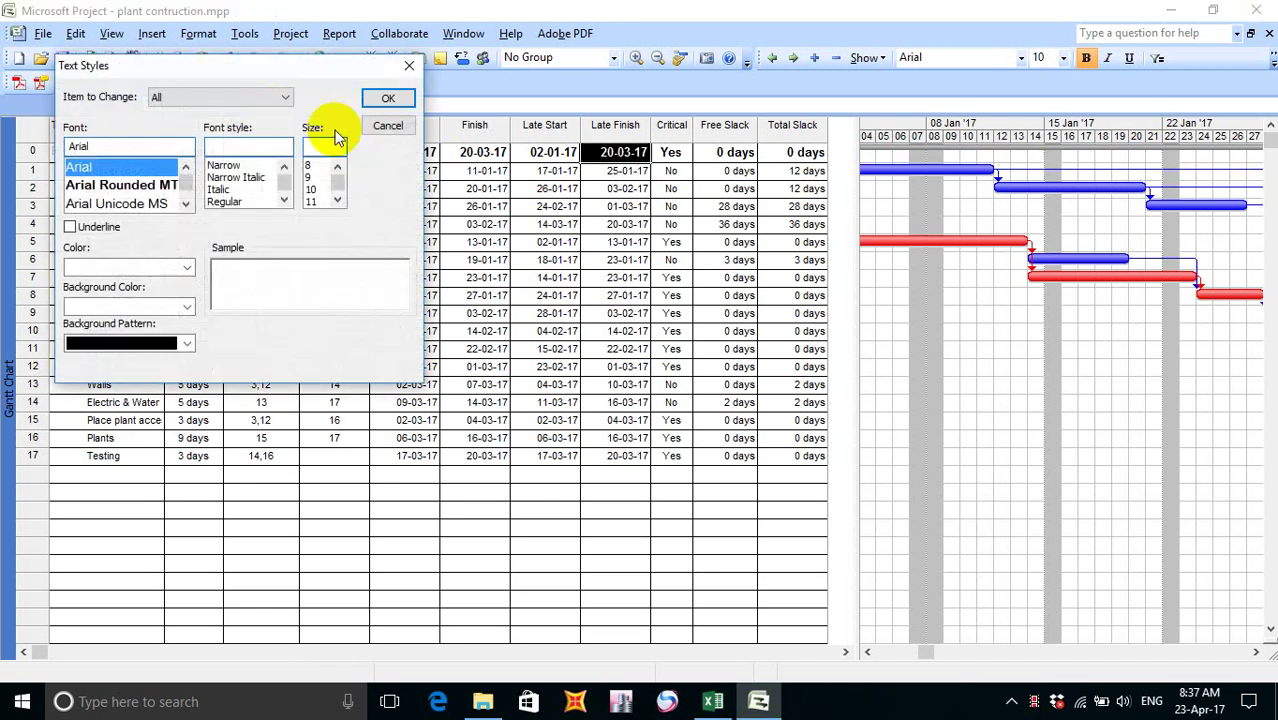
{"action": "left_click_drag", "start_coordinate": [282, 72], "coordinate": [542, 77]}
{"action": "left_click", "coordinate": [528, 102]}
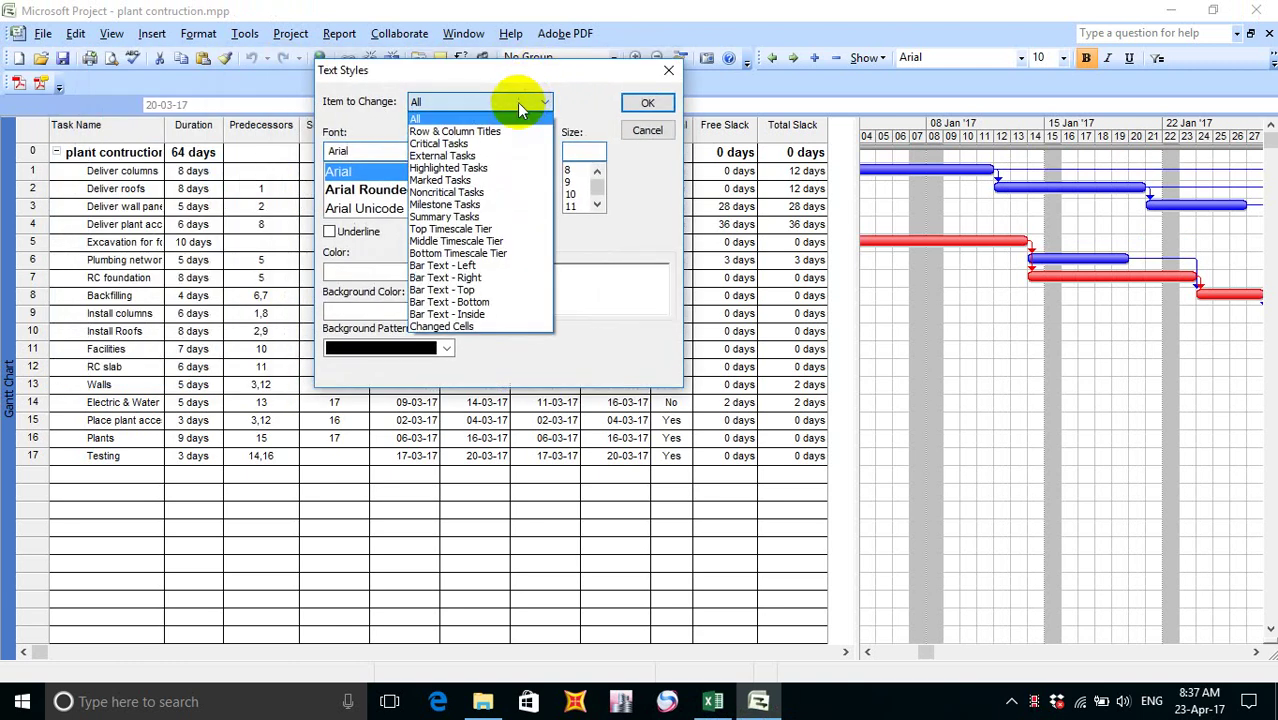
{"action": "left_click", "coordinate": [468, 144]}
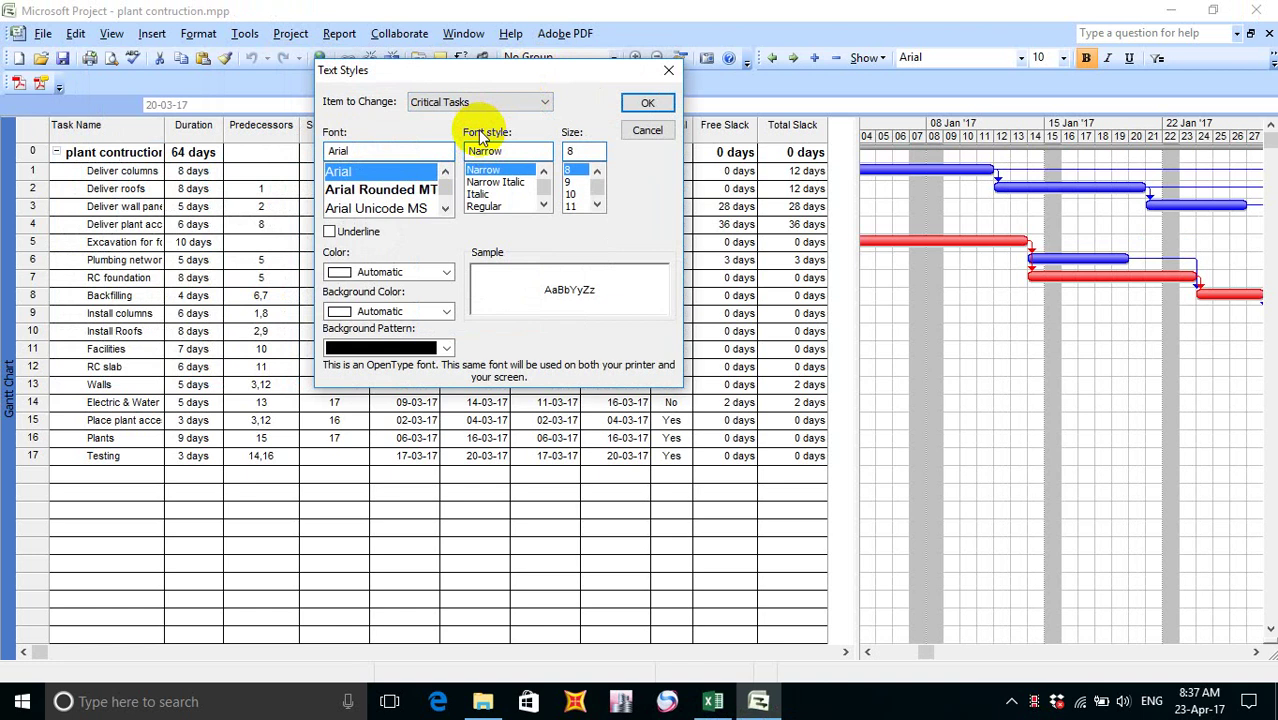
{"action": "left_click", "coordinate": [445, 272]}
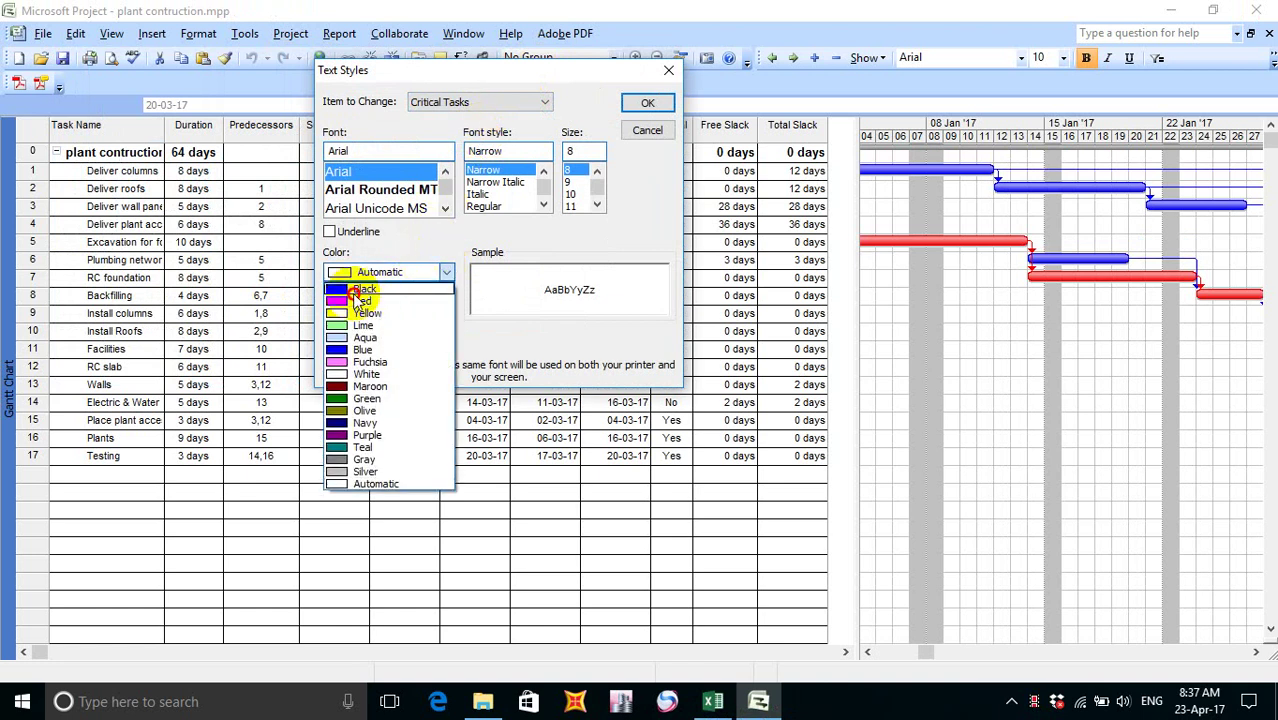
{"action": "left_click", "coordinate": [361, 295]}
{"action": "left_click", "coordinate": [446, 273]}
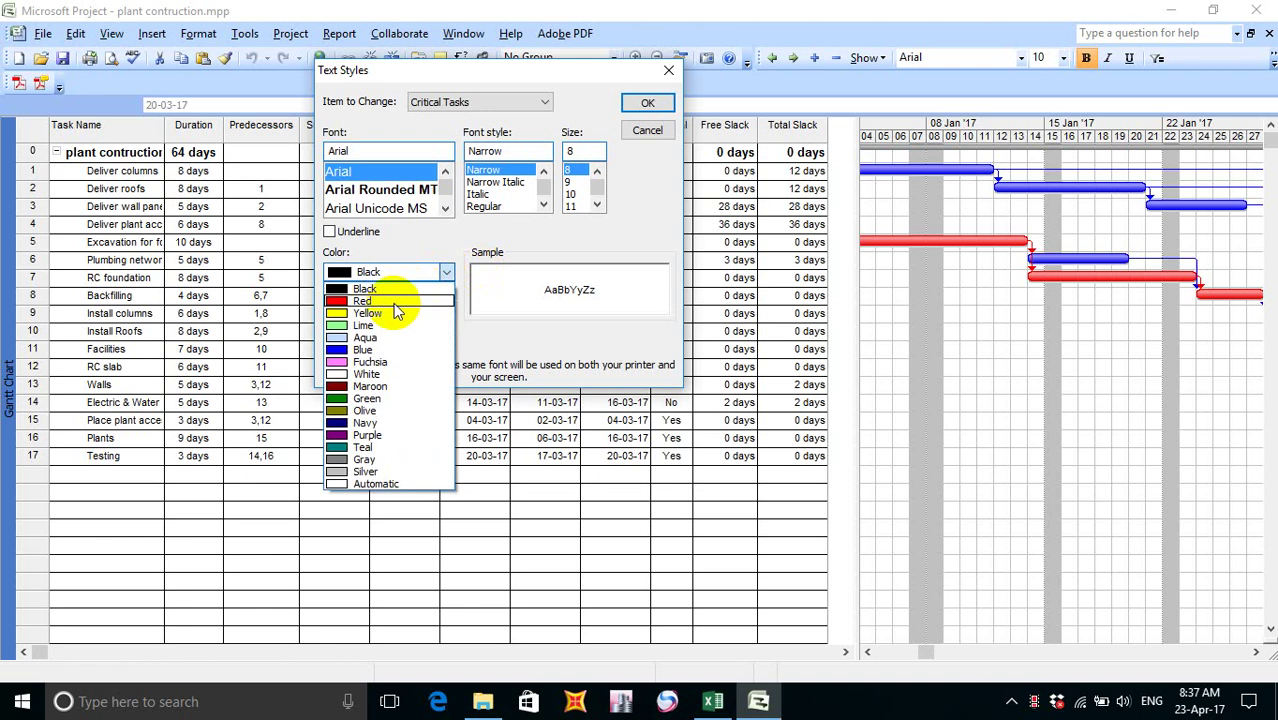
{"action": "left_click", "coordinate": [396, 313]}
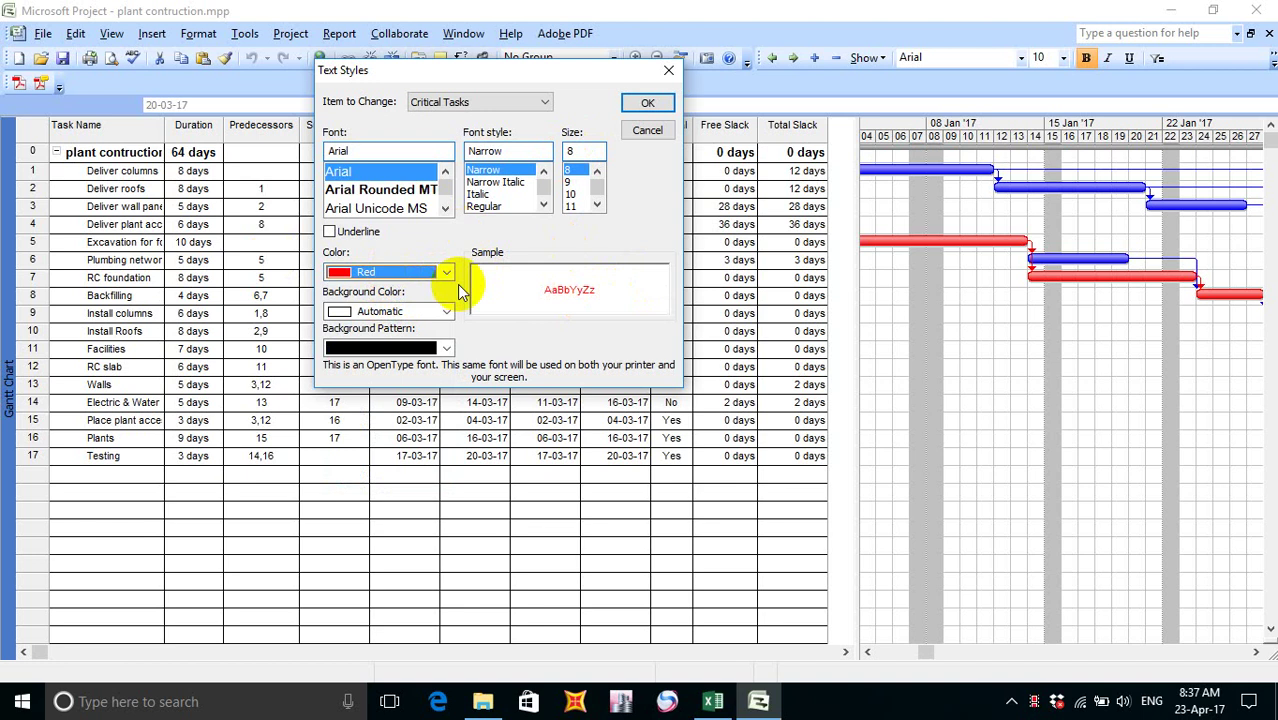
{"action": "left_click", "coordinate": [648, 102]}
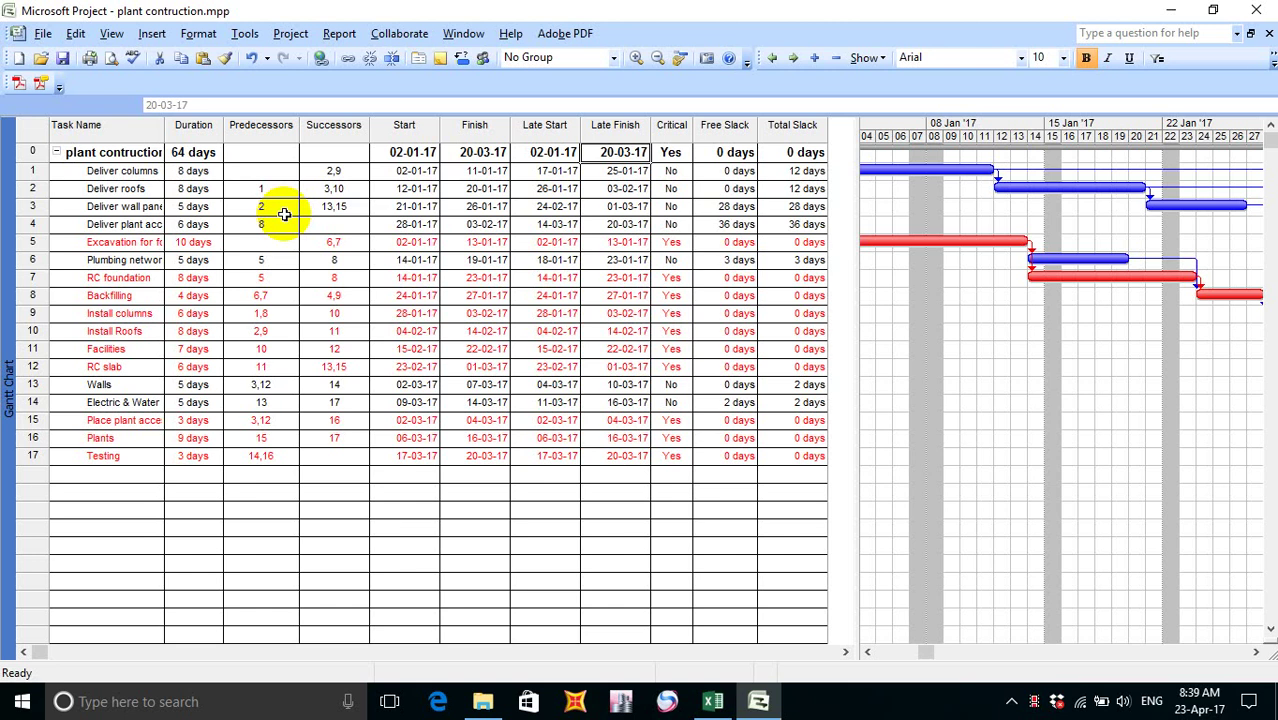
- Save the project, and select instruction 17 in cell B71 of the Excel instruction list
{"action": "left_click", "coordinate": [59, 57]}
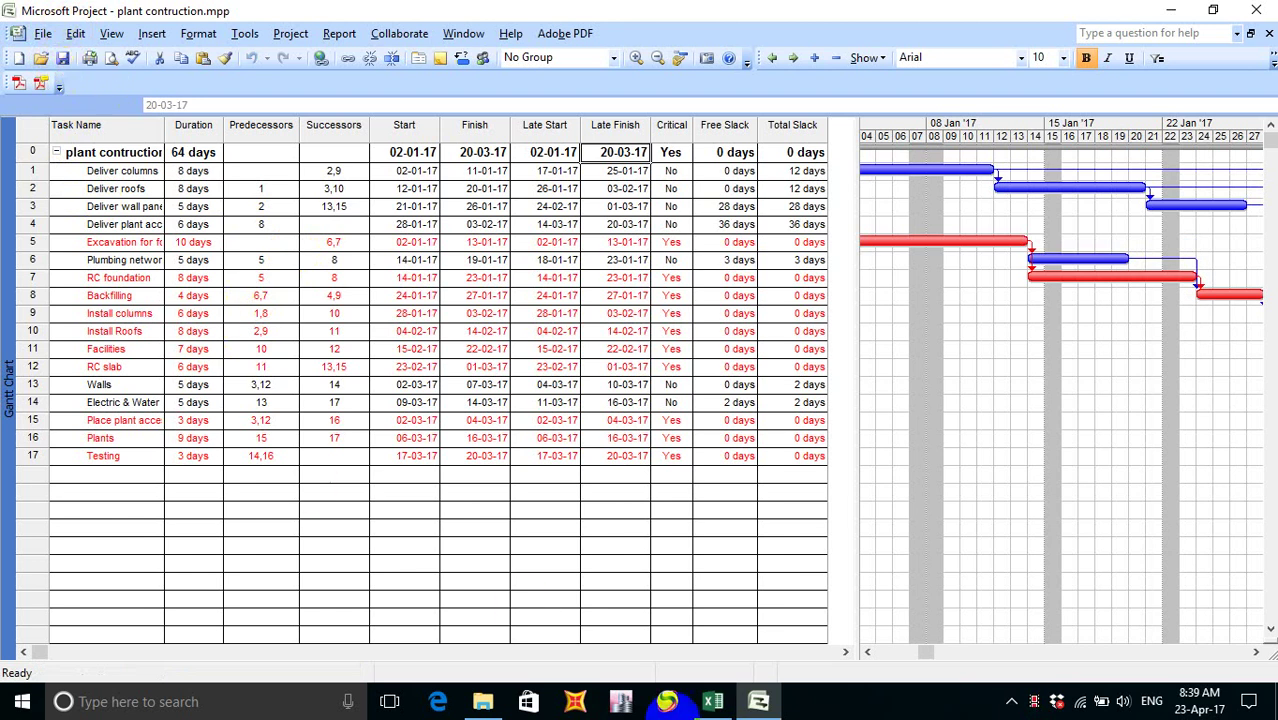
{"action": "left_click", "coordinate": [714, 703]}
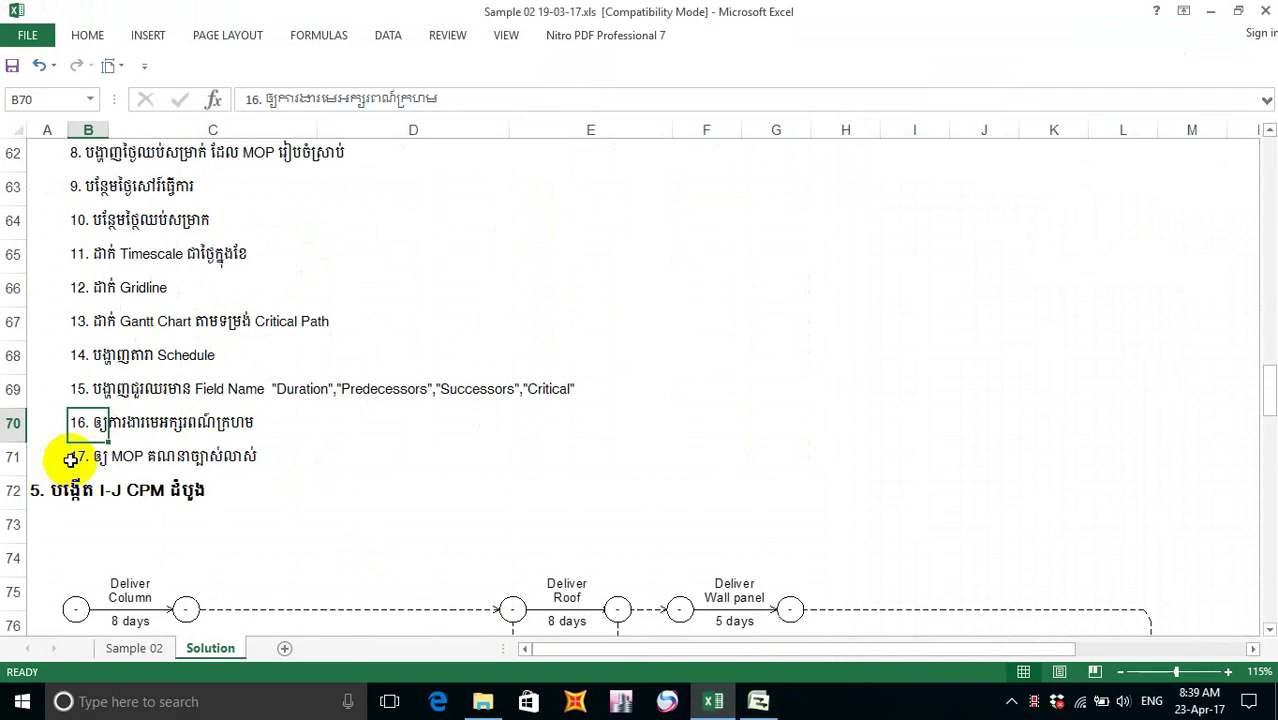
{"action": "left_click", "coordinate": [80, 458]}
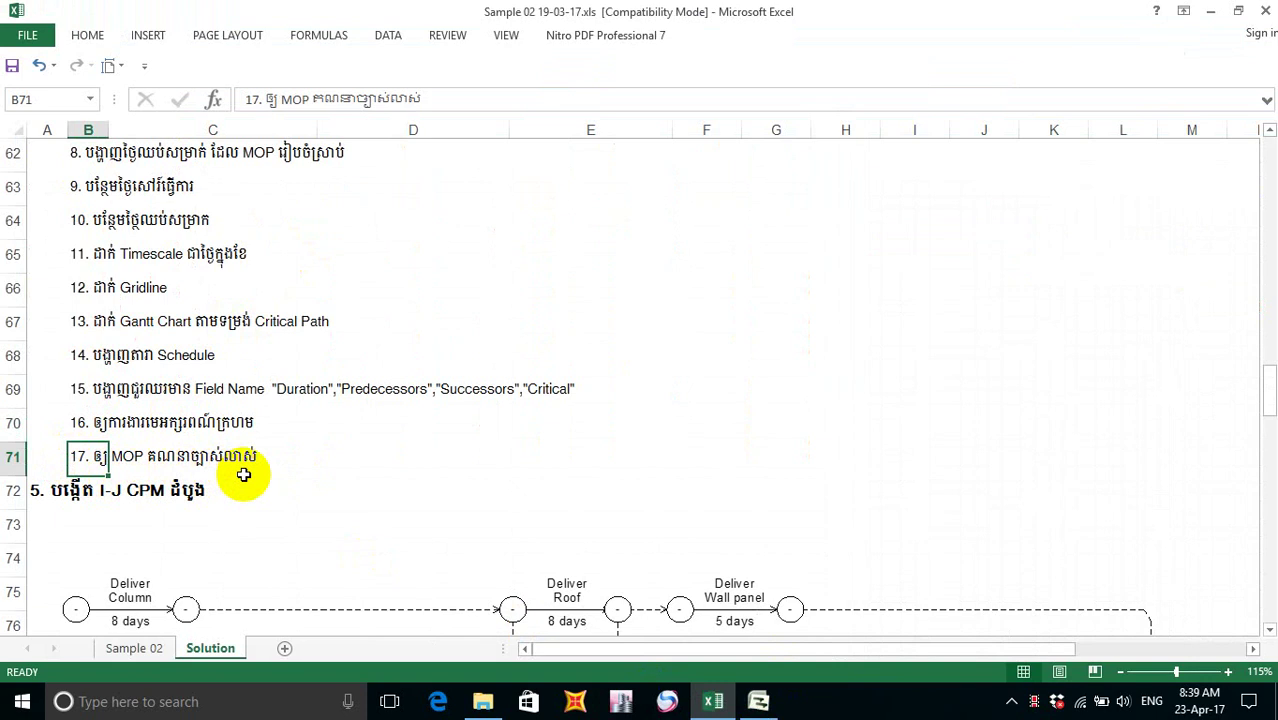
- Return to Microsoft Project and save the plant construction schedule again
{"action": "left_click", "coordinate": [758, 703]}
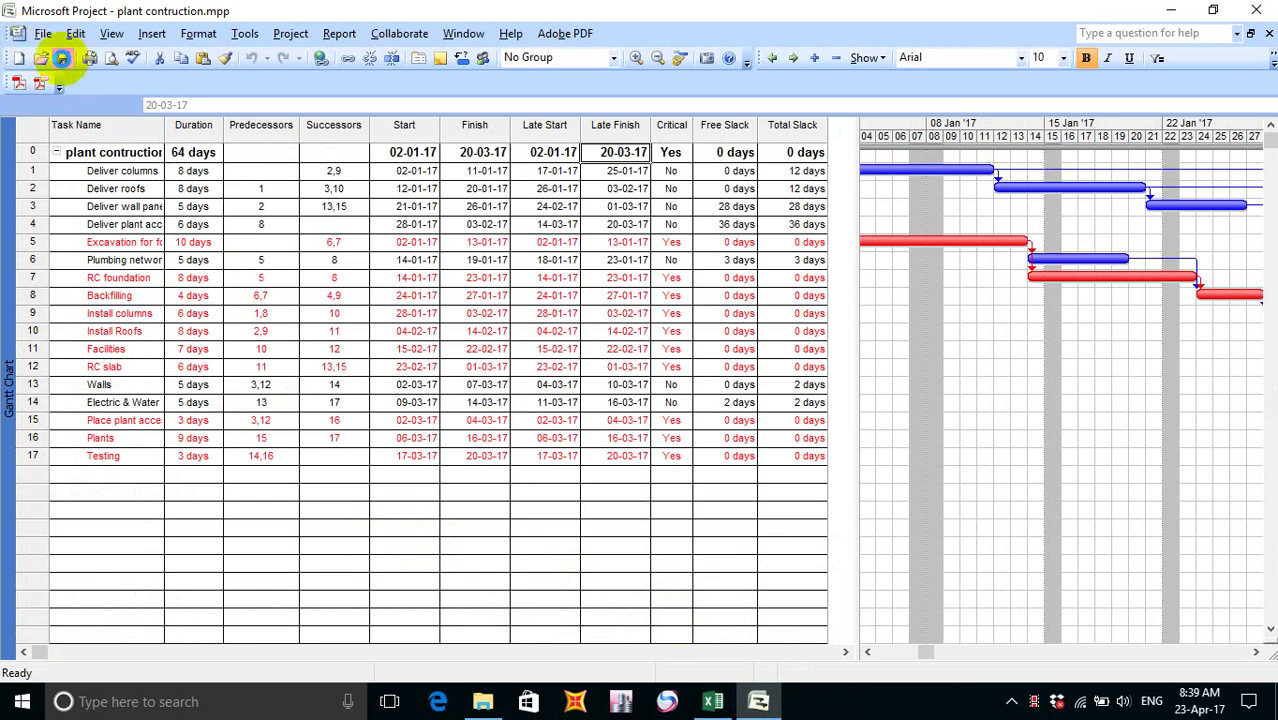
{"action": "left_click", "coordinate": [63, 60]}
{"action": "left_click", "coordinate": [63, 60]}
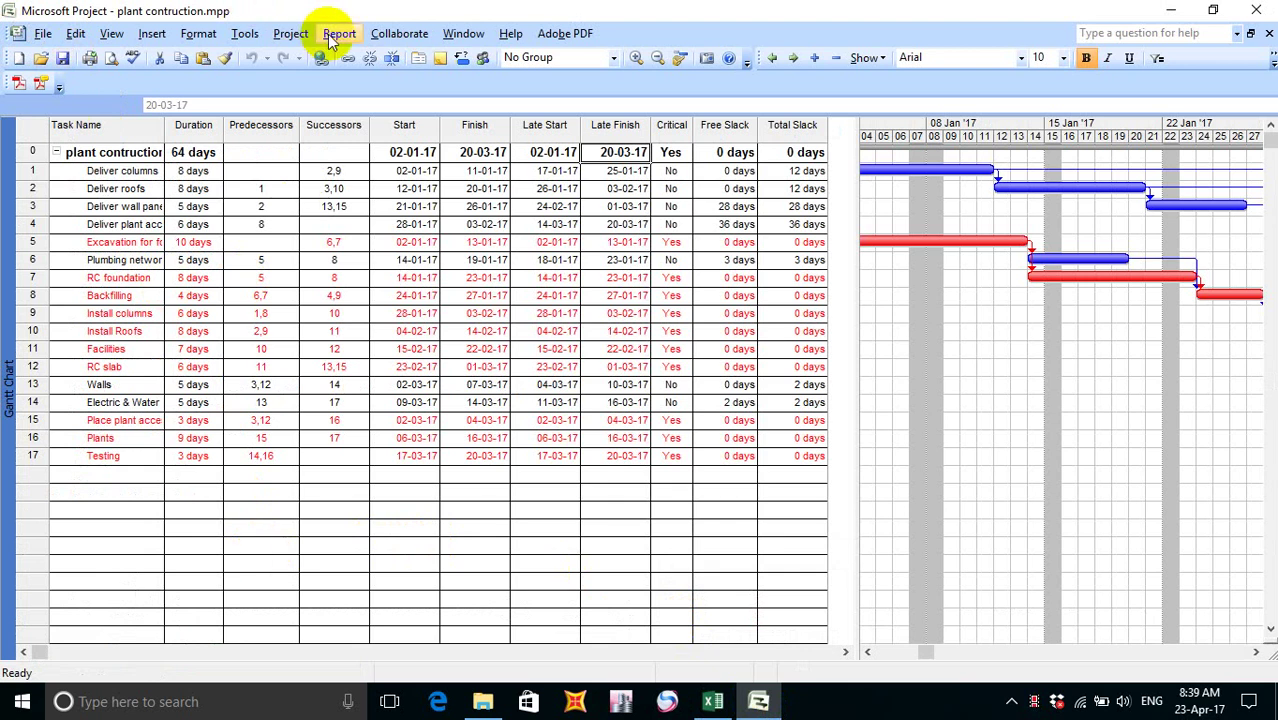
- Recalculate all open projects with the Calculate Now option, accept the project options, and switch to the Excel instruction list
{"action": "left_click", "coordinate": [247, 35]}
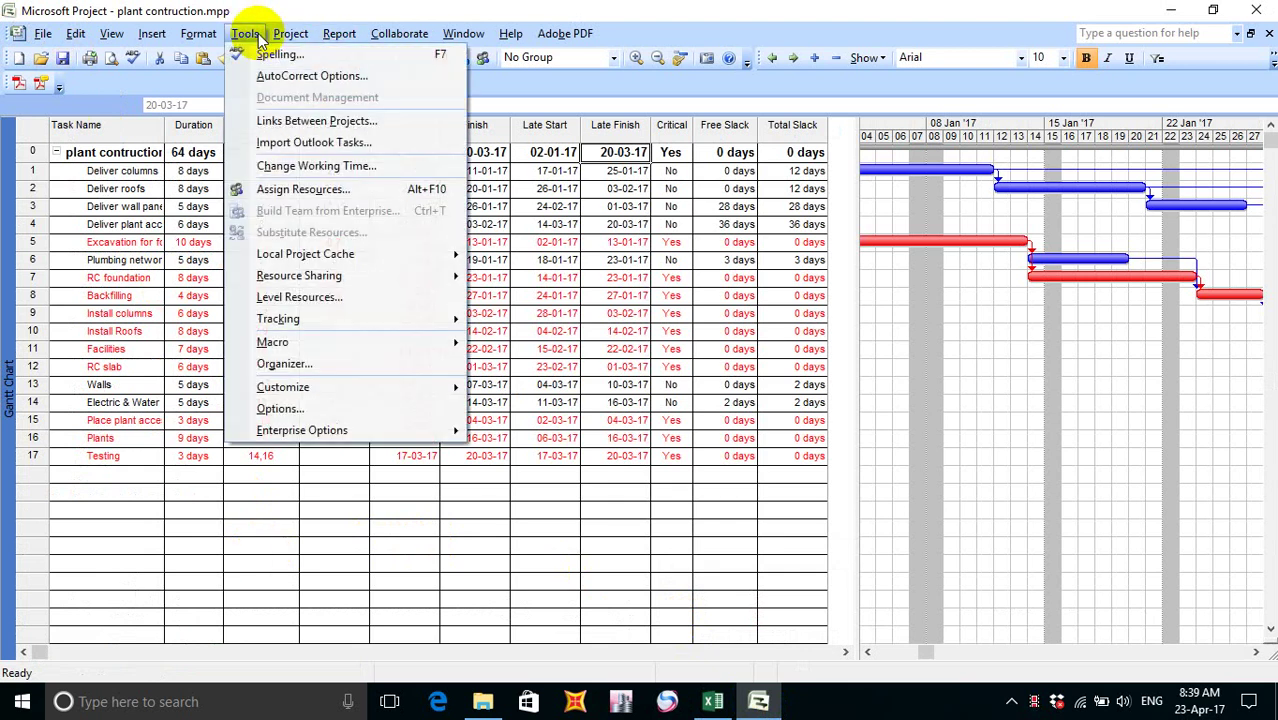
{"action": "left_click", "coordinate": [295, 410]}
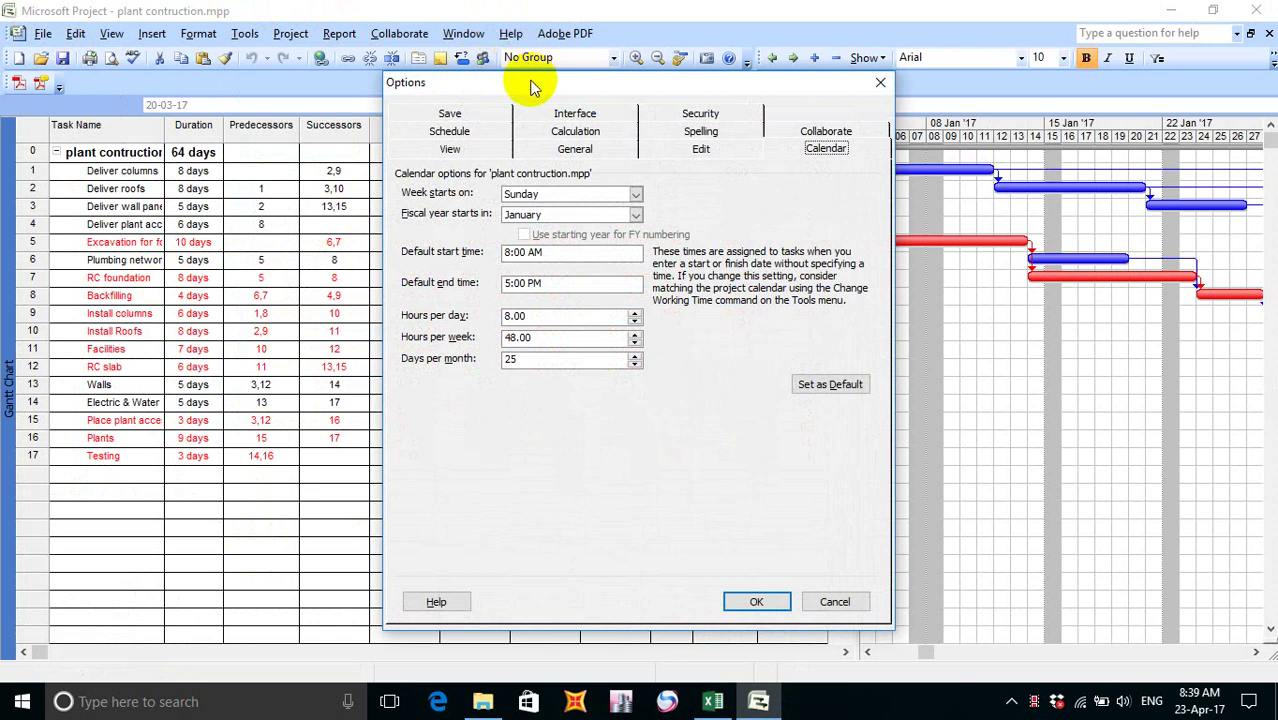
{"action": "left_click_drag", "start_coordinate": [528, 80], "coordinate": [443, 112]}
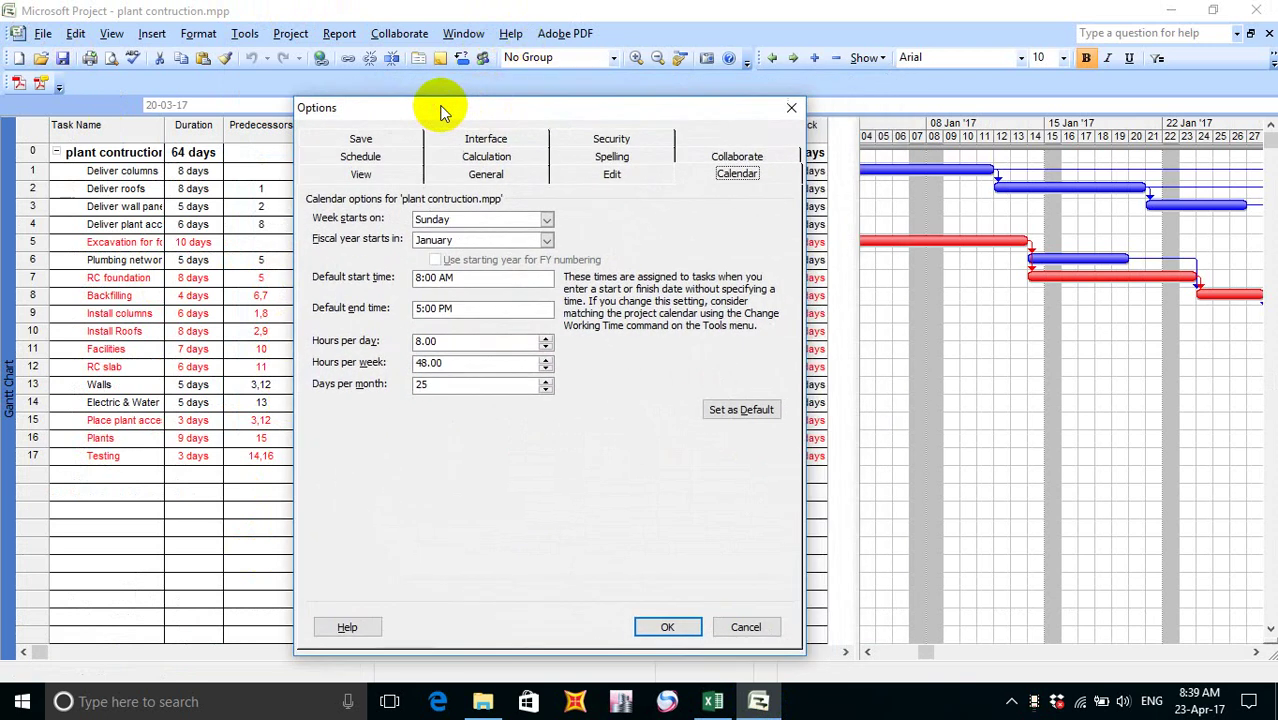
{"action": "left_click", "coordinate": [486, 156]}
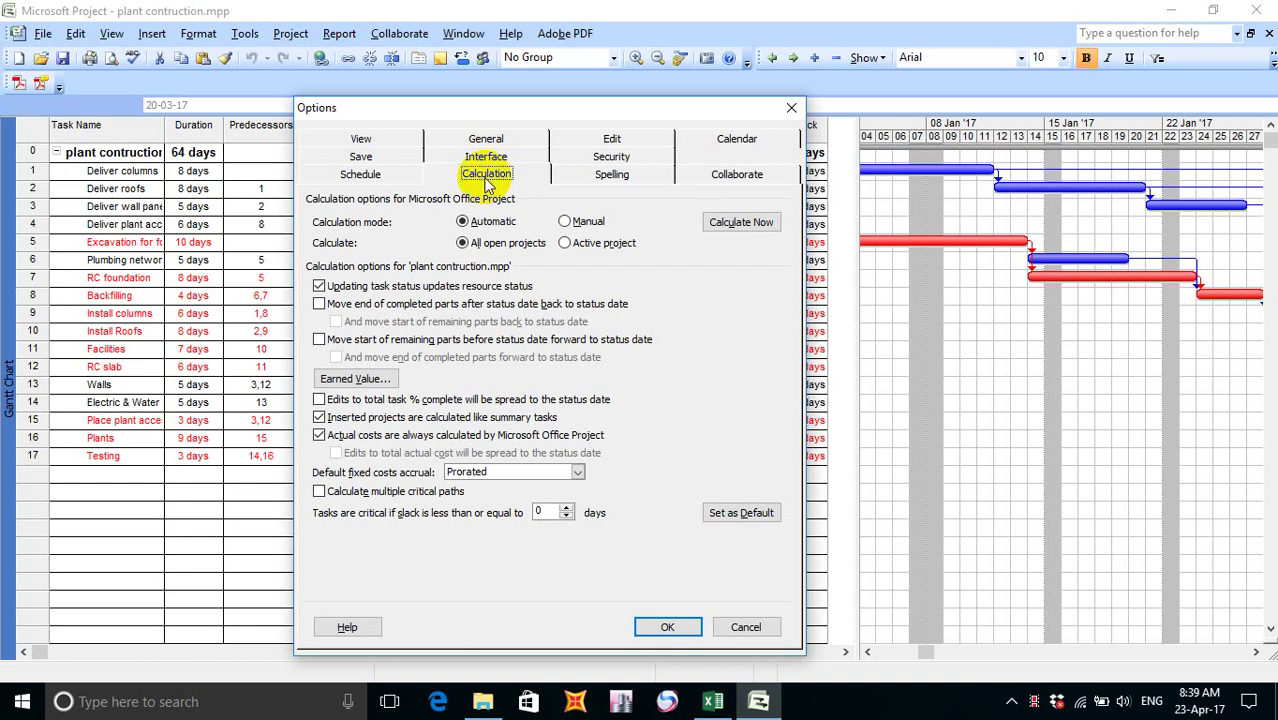
{"action": "left_click", "coordinate": [755, 224]}
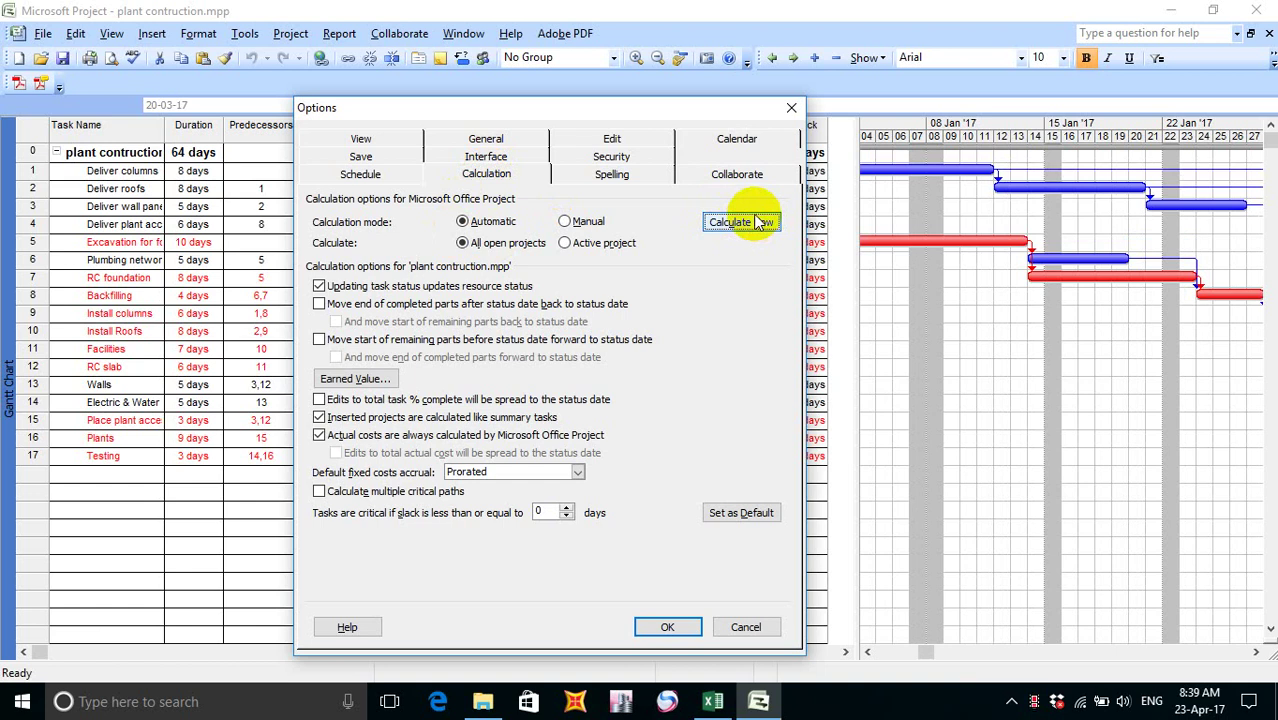
{"action": "left_click_drag", "start_coordinate": [613, 106], "coordinate": [463, 100]}
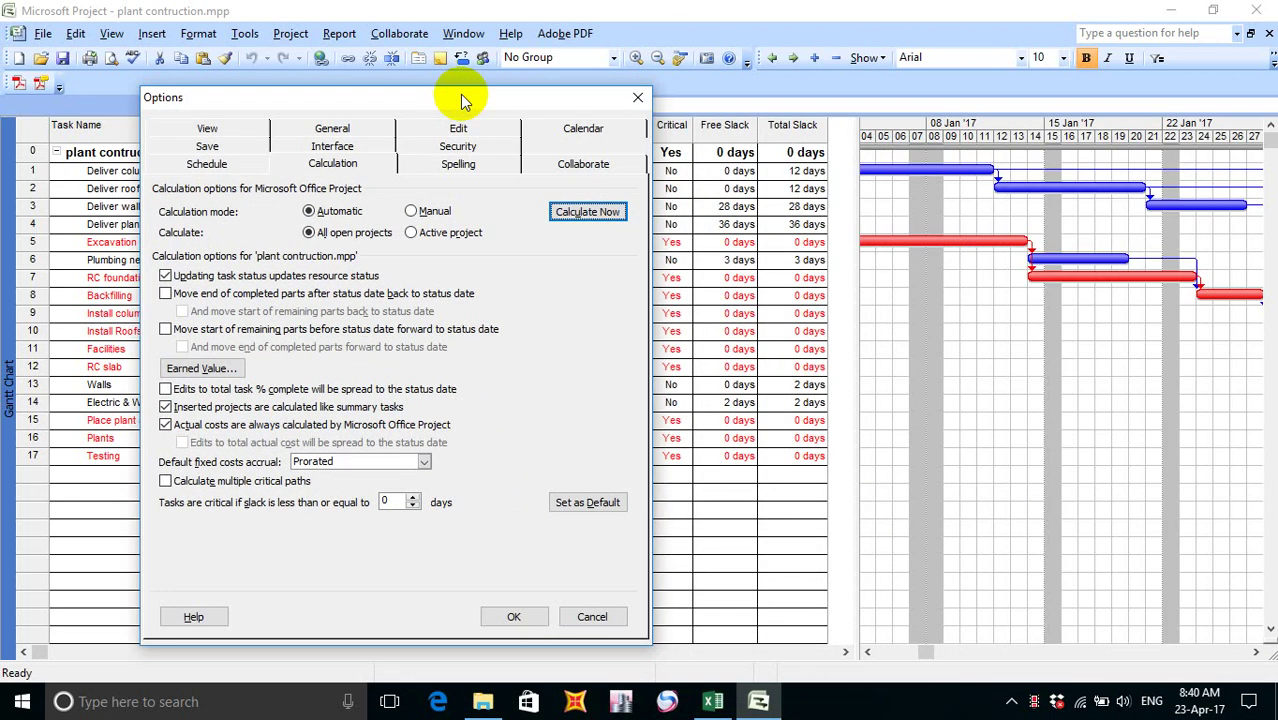
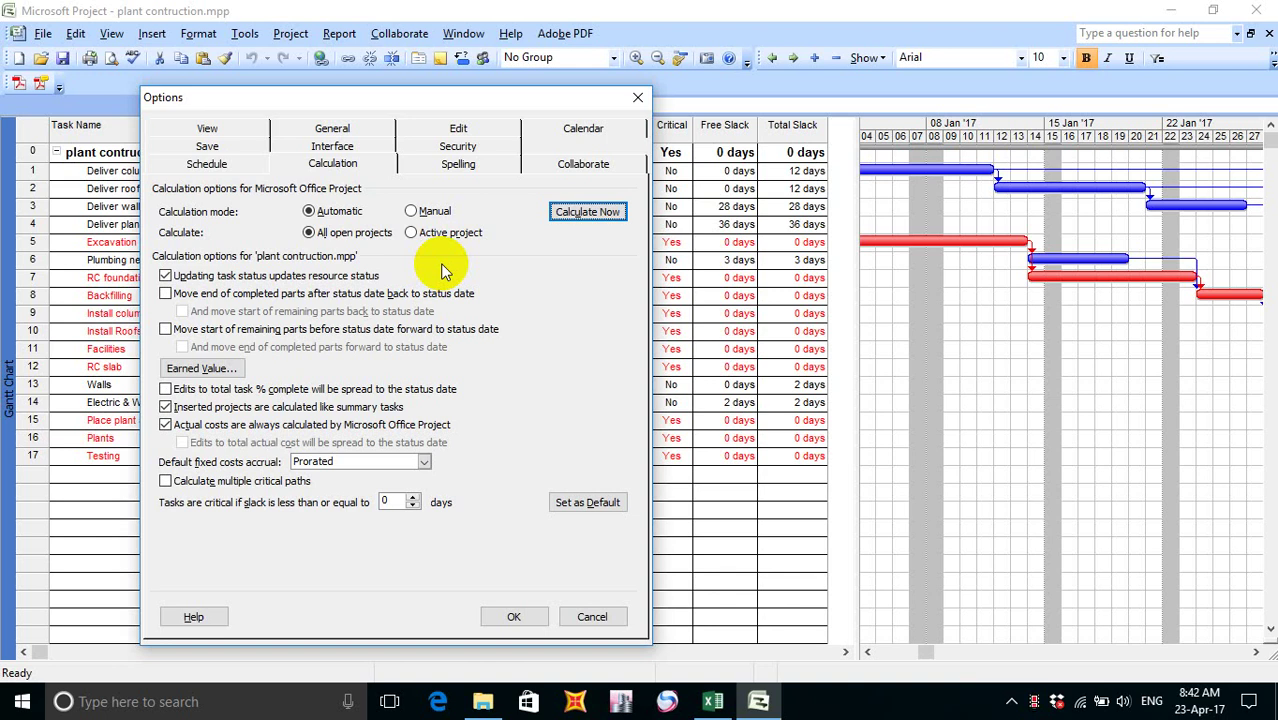
{"action": "left_click", "coordinate": [561, 223]}
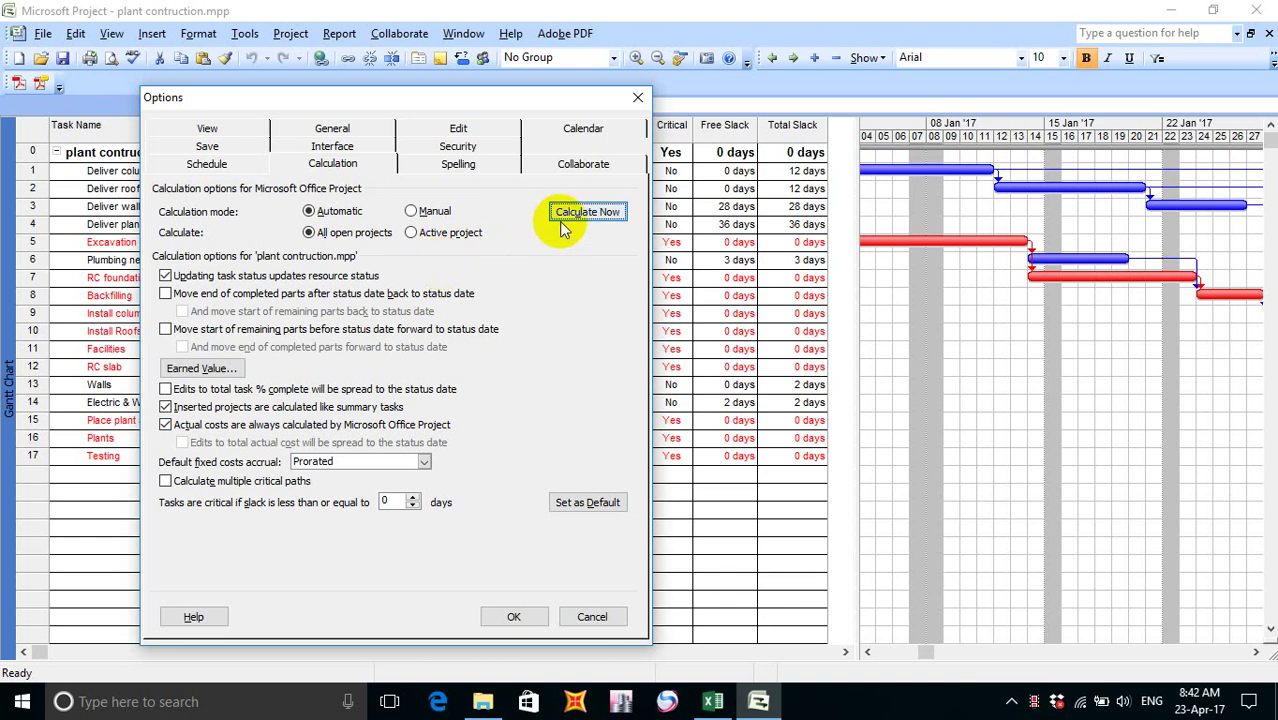
{"action": "left_click", "coordinate": [561, 223]}
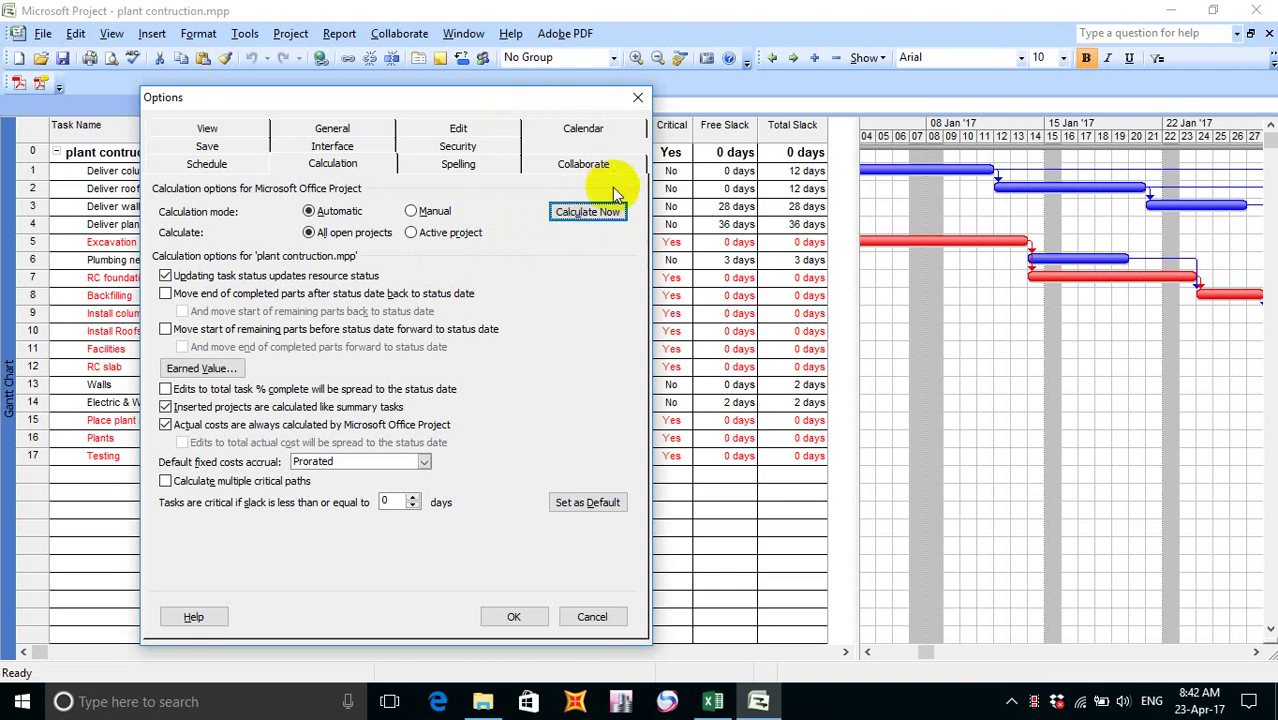
{"action": "left_click", "coordinate": [517, 622]}
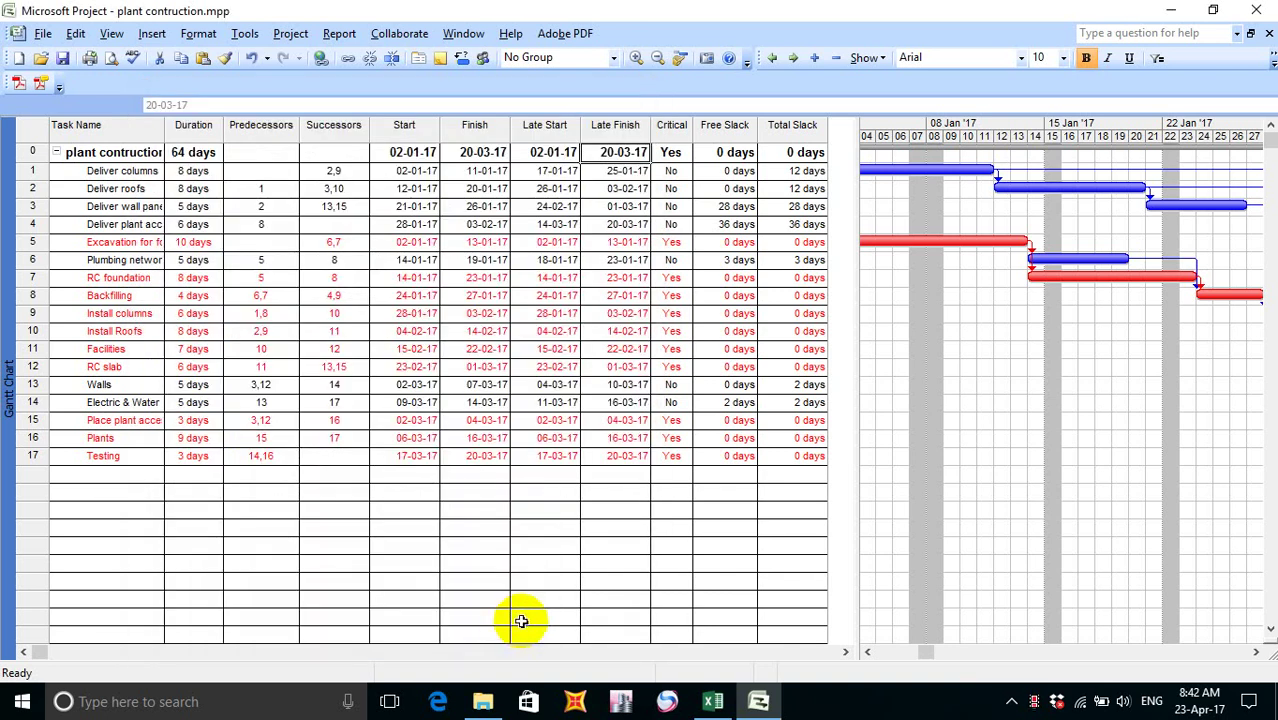
{"action": "left_click", "coordinate": [460, 544]}
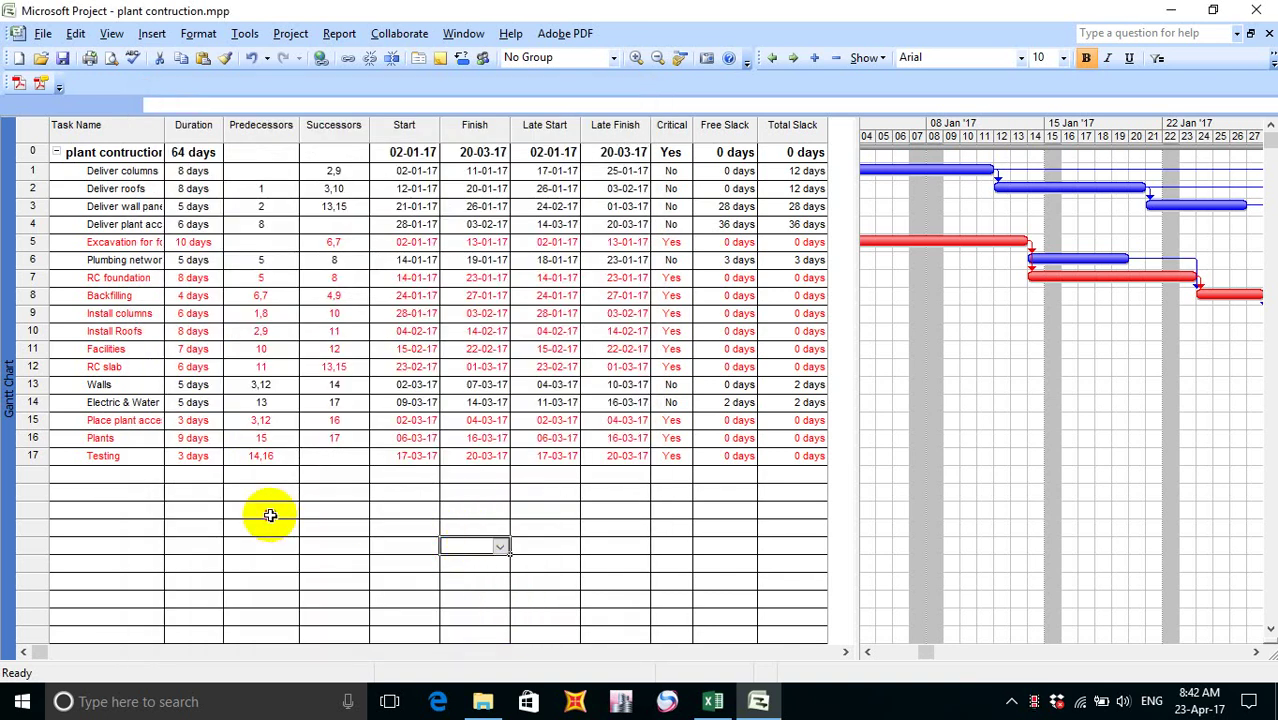
{"action": "left_click", "coordinate": [713, 701]}
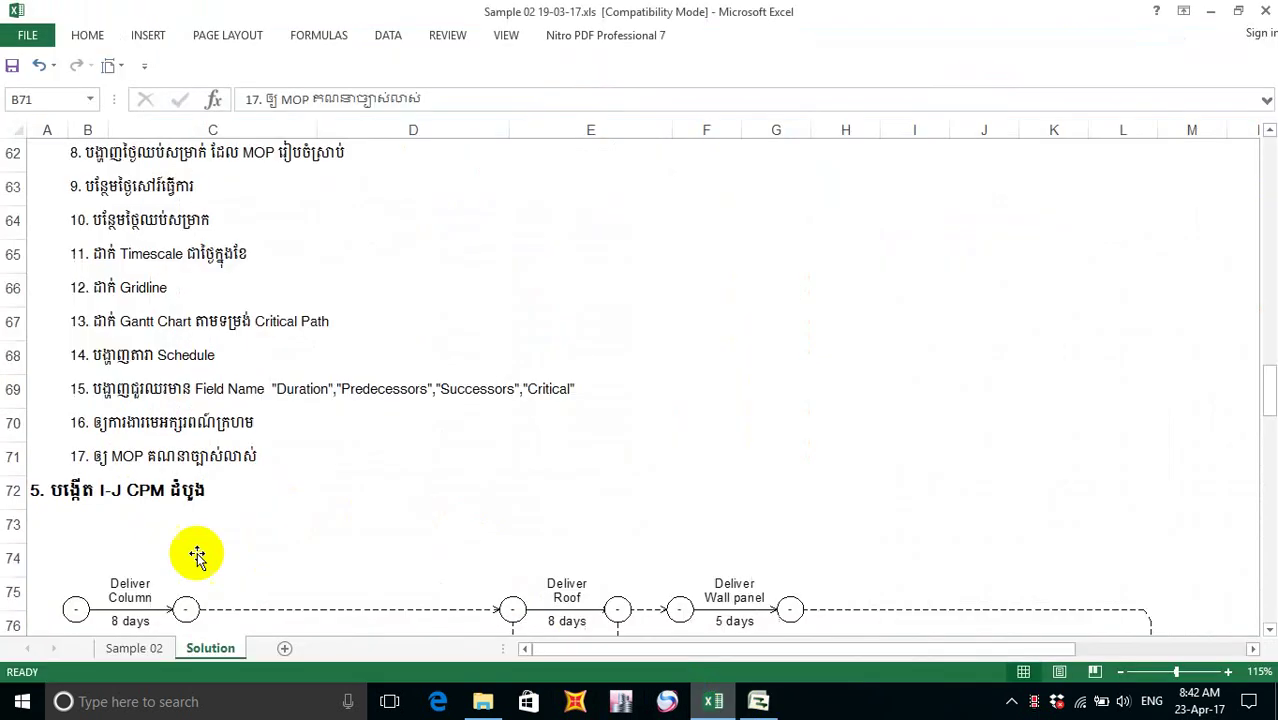
{"action": "left_click", "coordinate": [10, 458]}
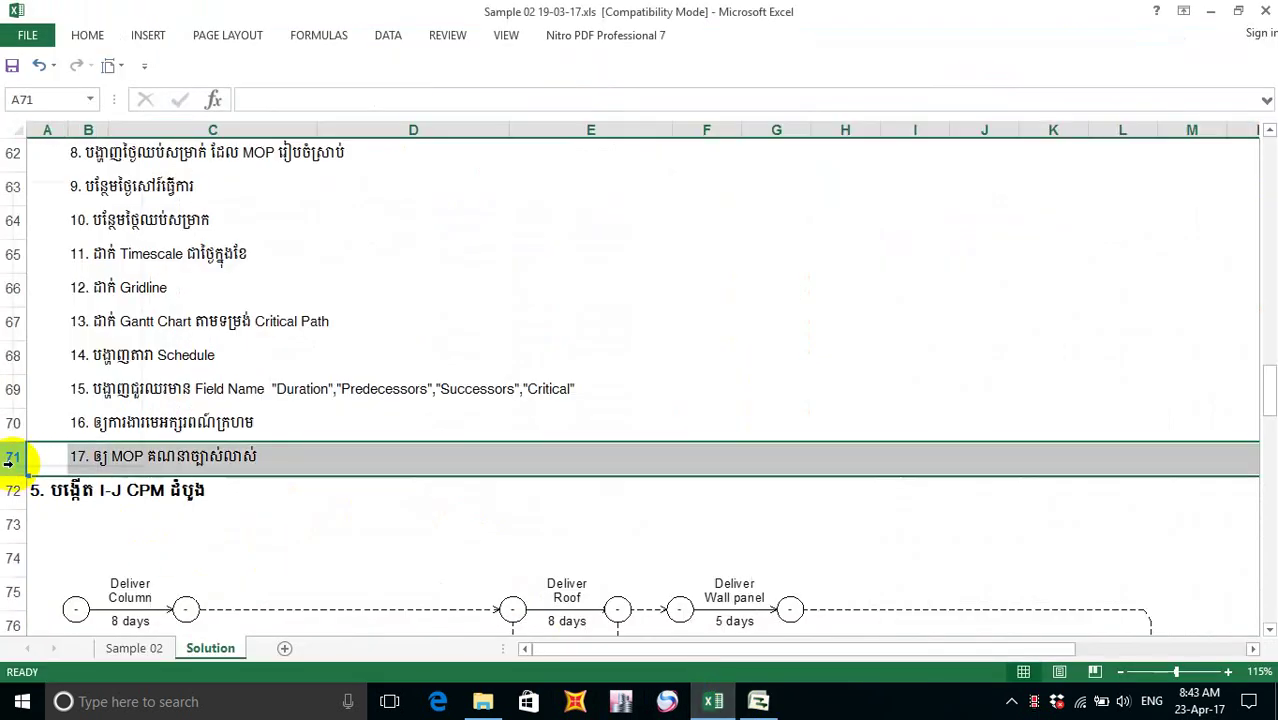
{"action": "right_click", "coordinate": [10, 460]}
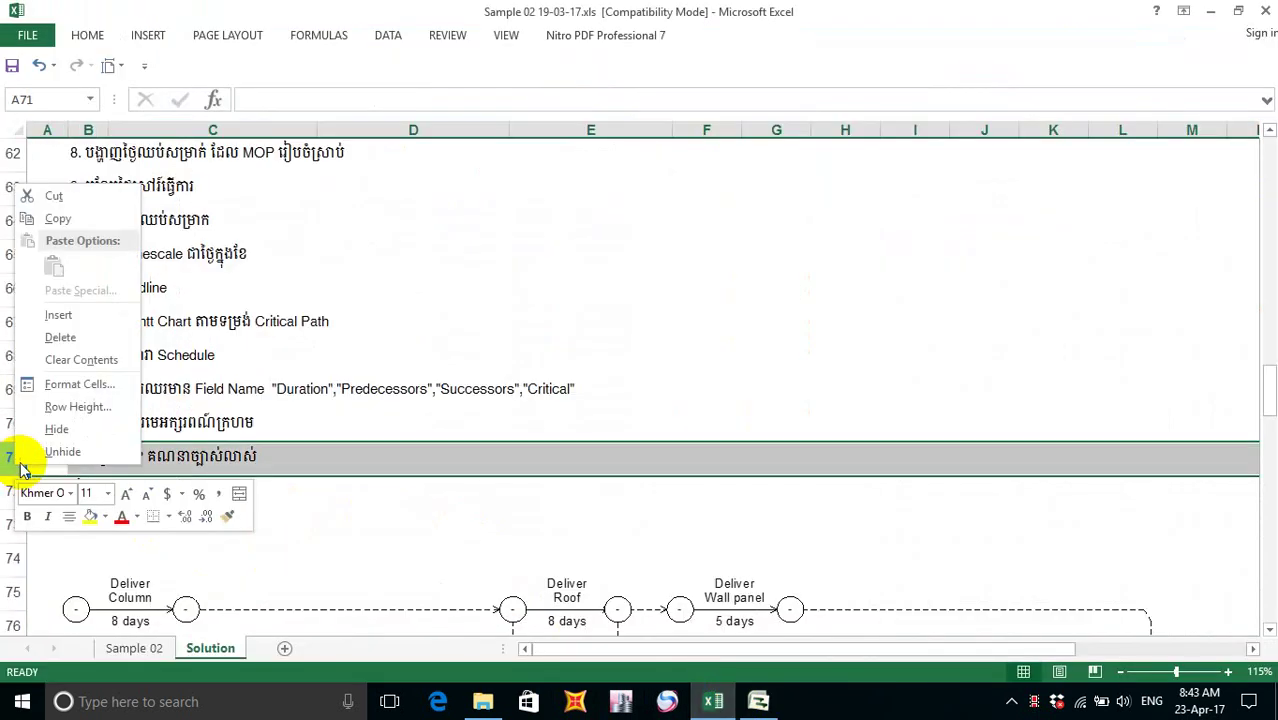
{"action": "left_click", "coordinate": [79, 322]}
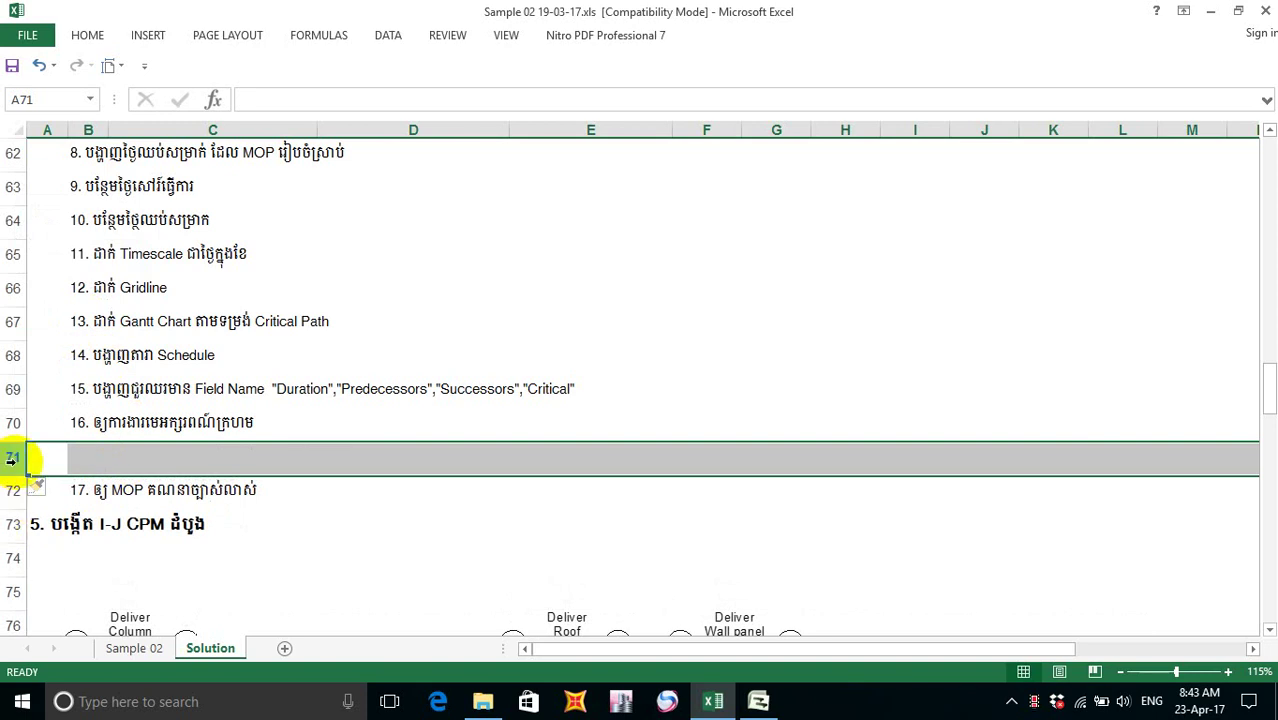
{"action": "left_click_drag", "start_coordinate": [14, 488], "coordinate": [18, 452]}
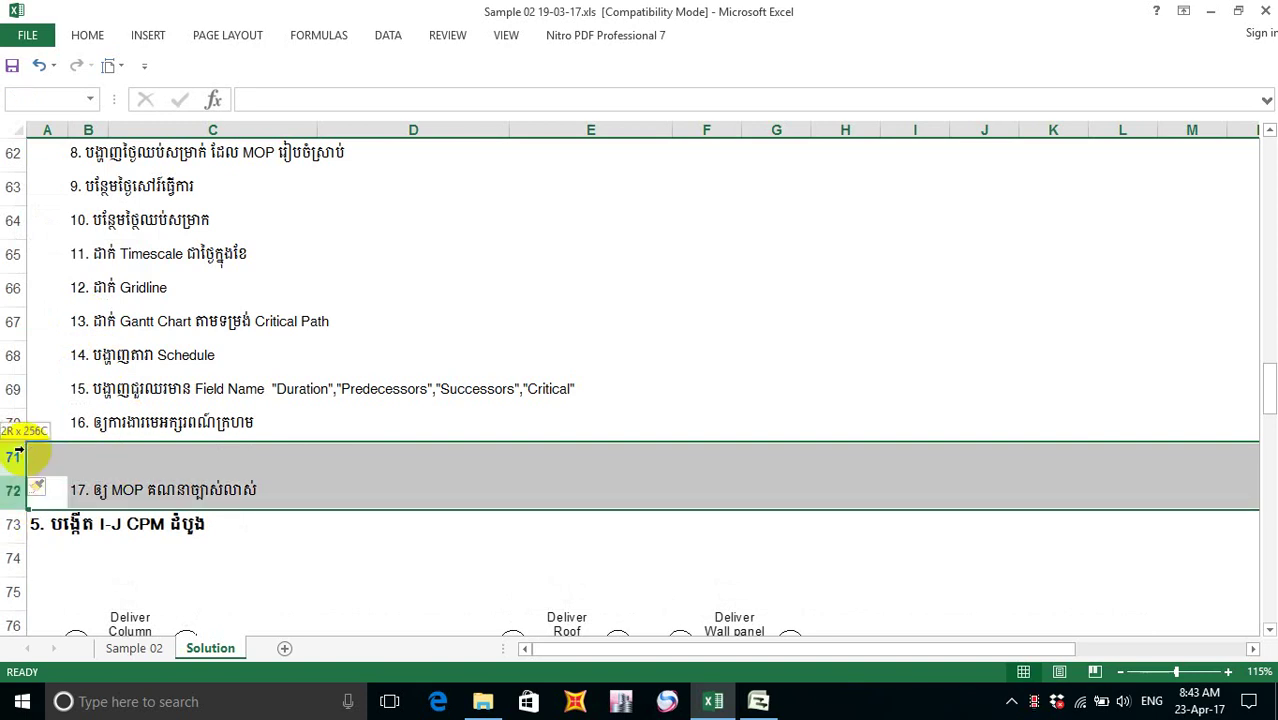
{"action": "left_click", "coordinate": [13, 490]}
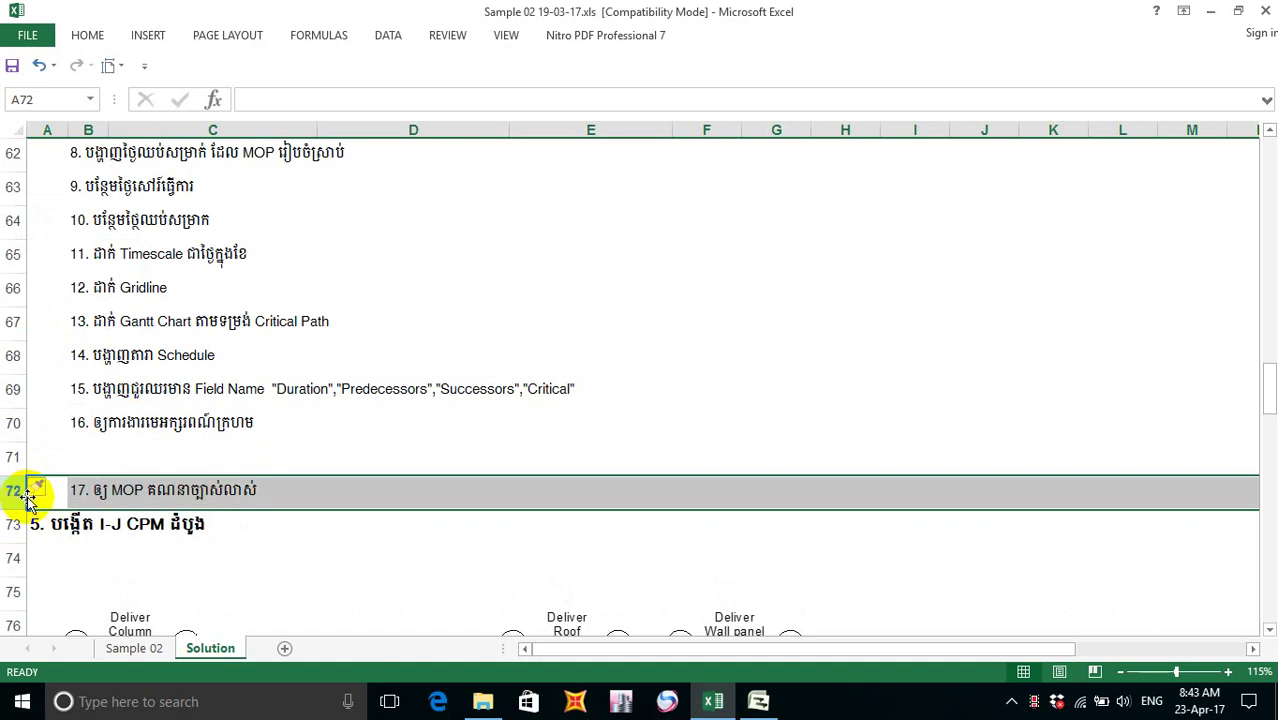
{"action": "key", "text": "ctrl+z"}
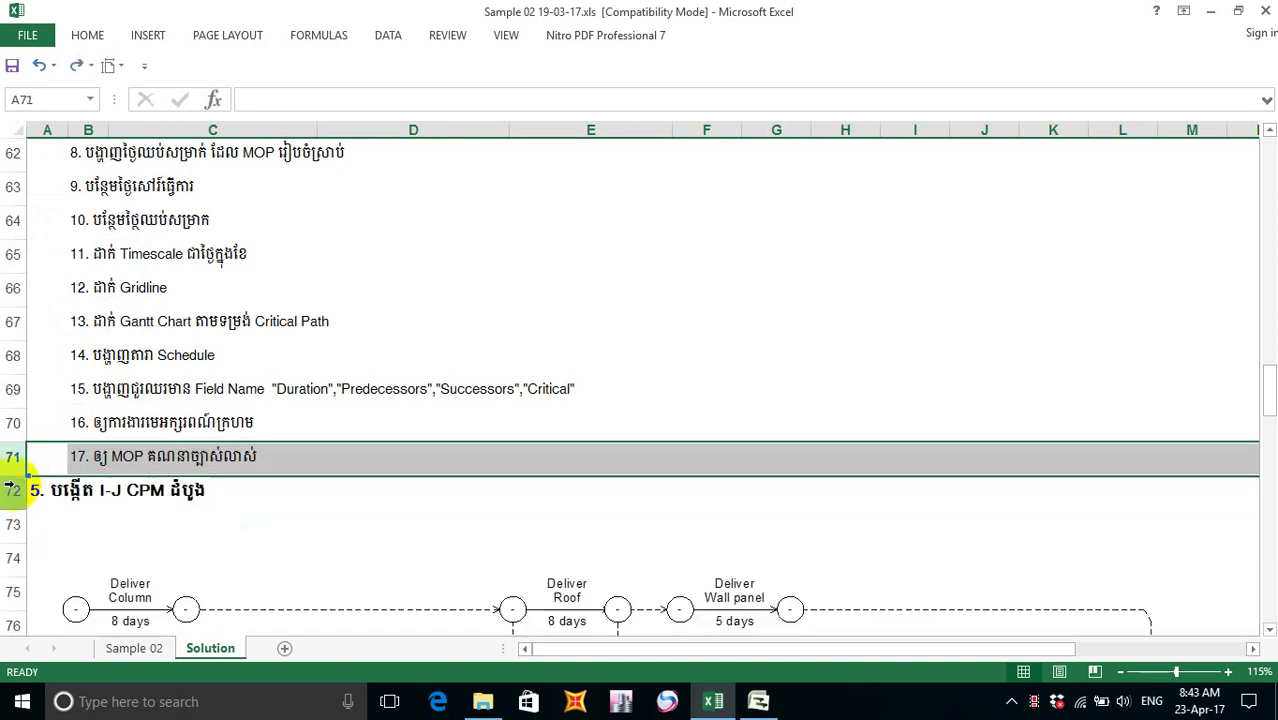
- Insert a blank row at row 72, between instruction 17 and the section 5 I-J CPM heading
{"action": "left_click", "coordinate": [10, 490]}
{"action": "right_click", "coordinate": [10, 490]}
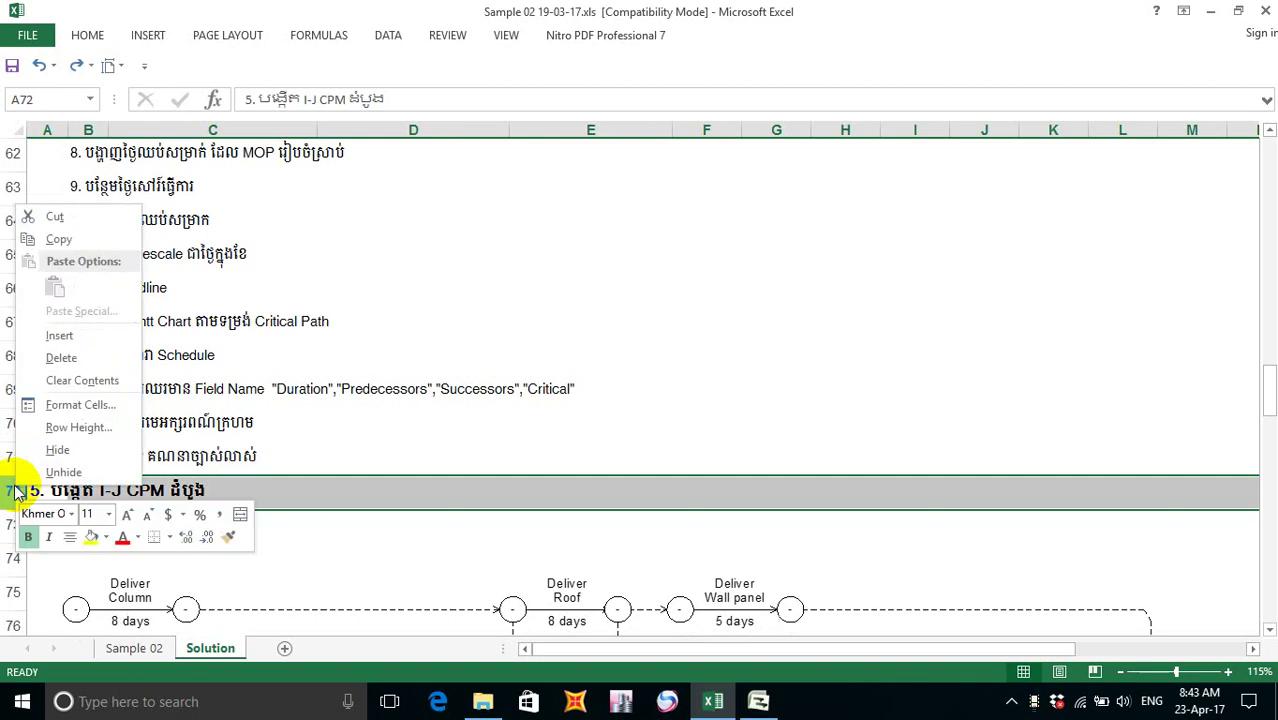
{"action": "left_click", "coordinate": [67, 333]}
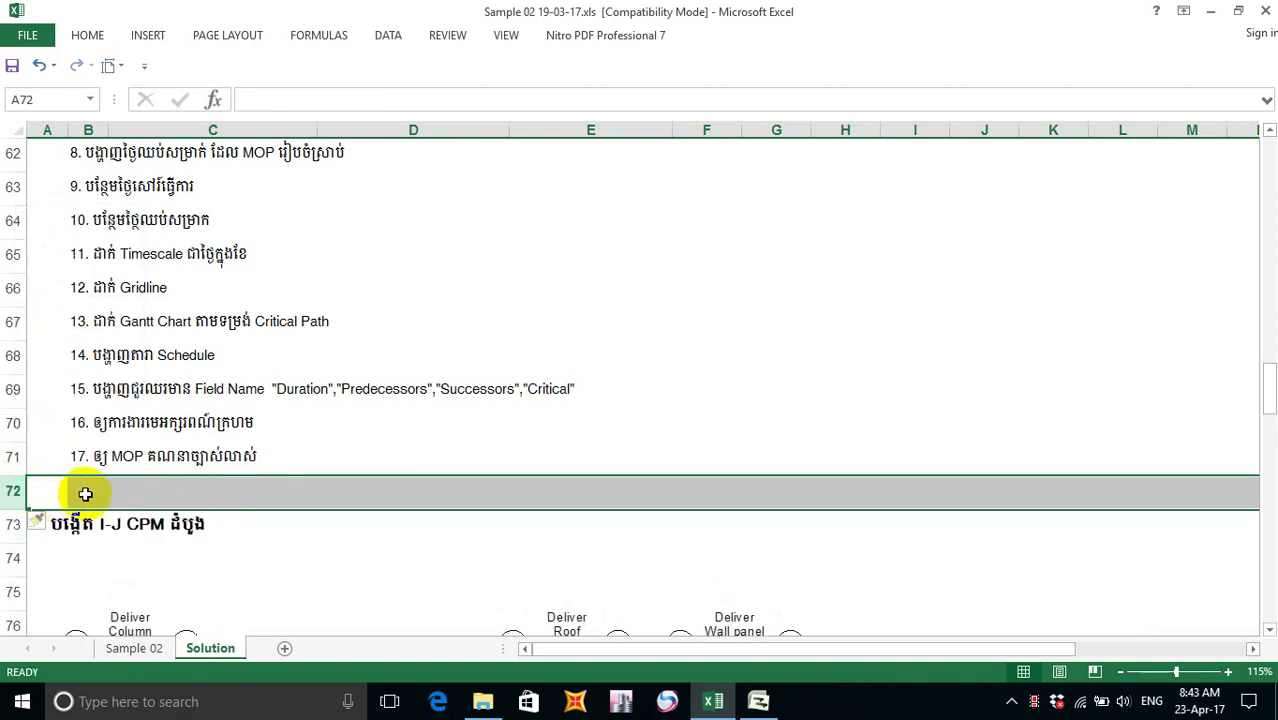
- Enter instruction "18. បង្ហាញសន្លឹក Network Diagram" in cell B72
{"action": "left_click", "coordinate": [85, 494]}
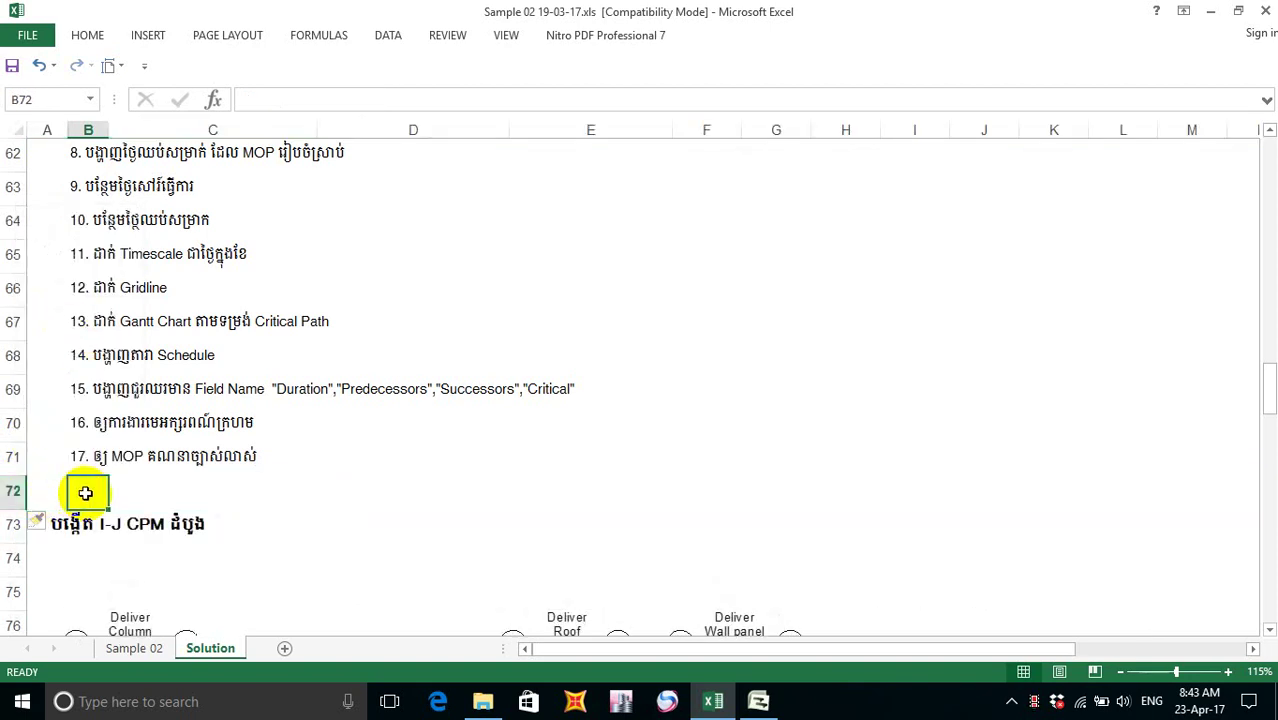
{"action": "type", "text": "18"}
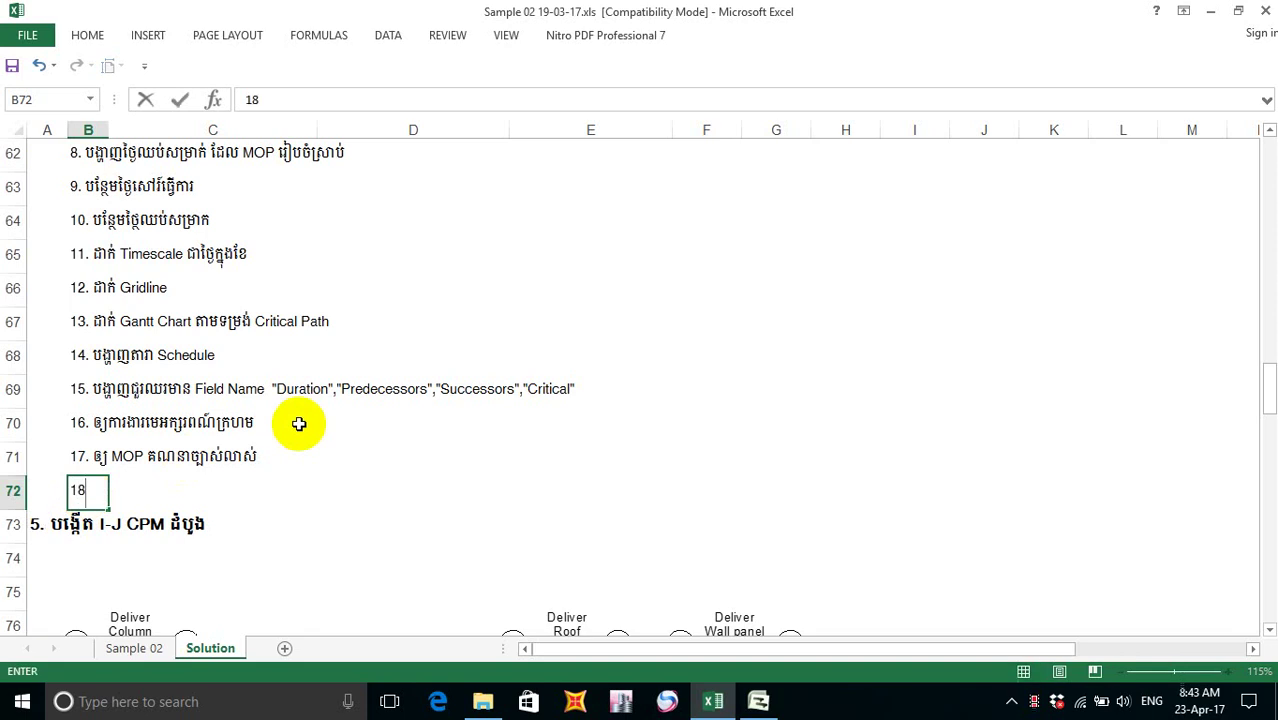
{"action": "type", "text": "."}
{"action": "type", "text": "បង្ហា"}
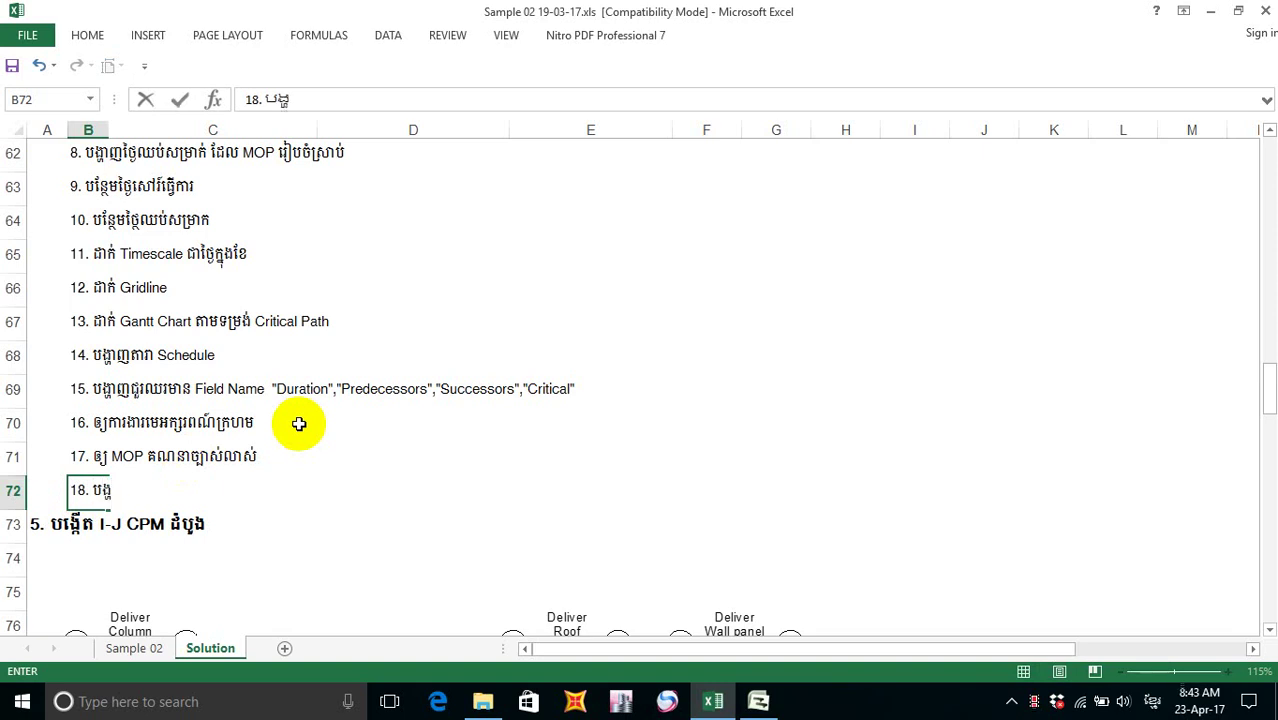
{"action": "type", "text": "ញ"}
{"action": "type", "text": "សន្ល"}
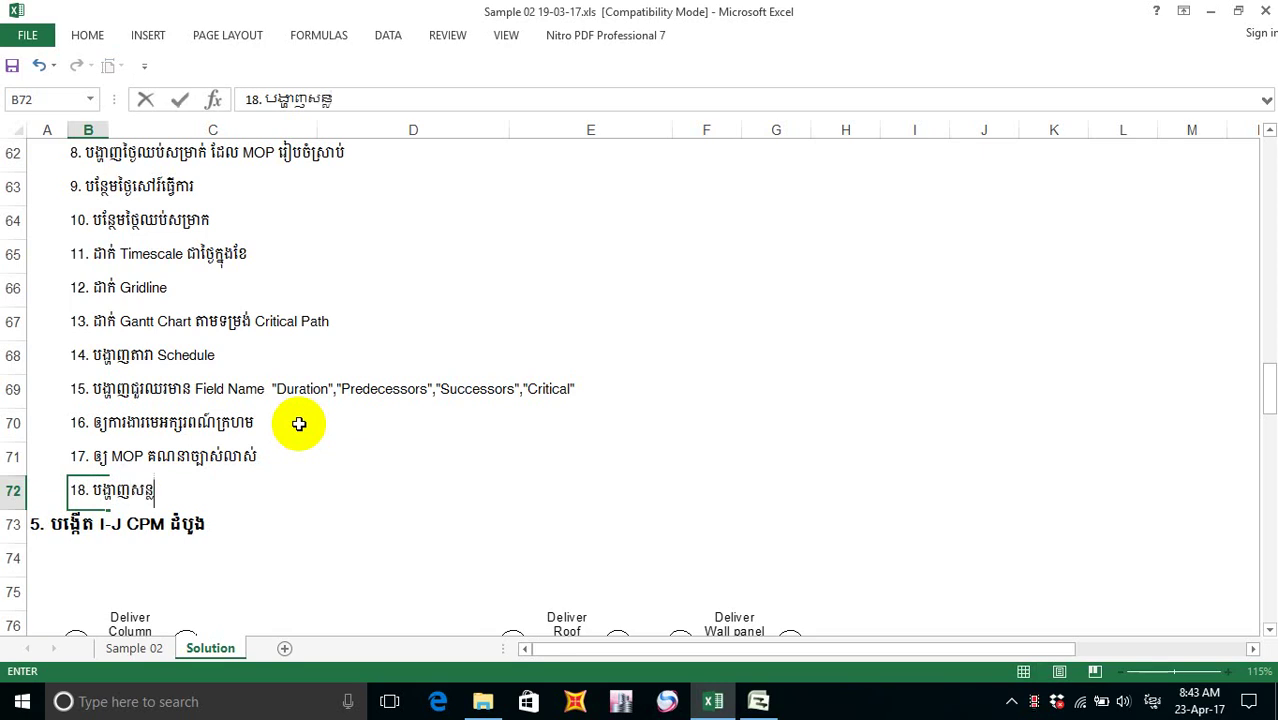
{"action": "type", "text": "ឹក"}
{"action": "key", "text": "alt+shift"}
{"action": "type", "text": "Ne"}
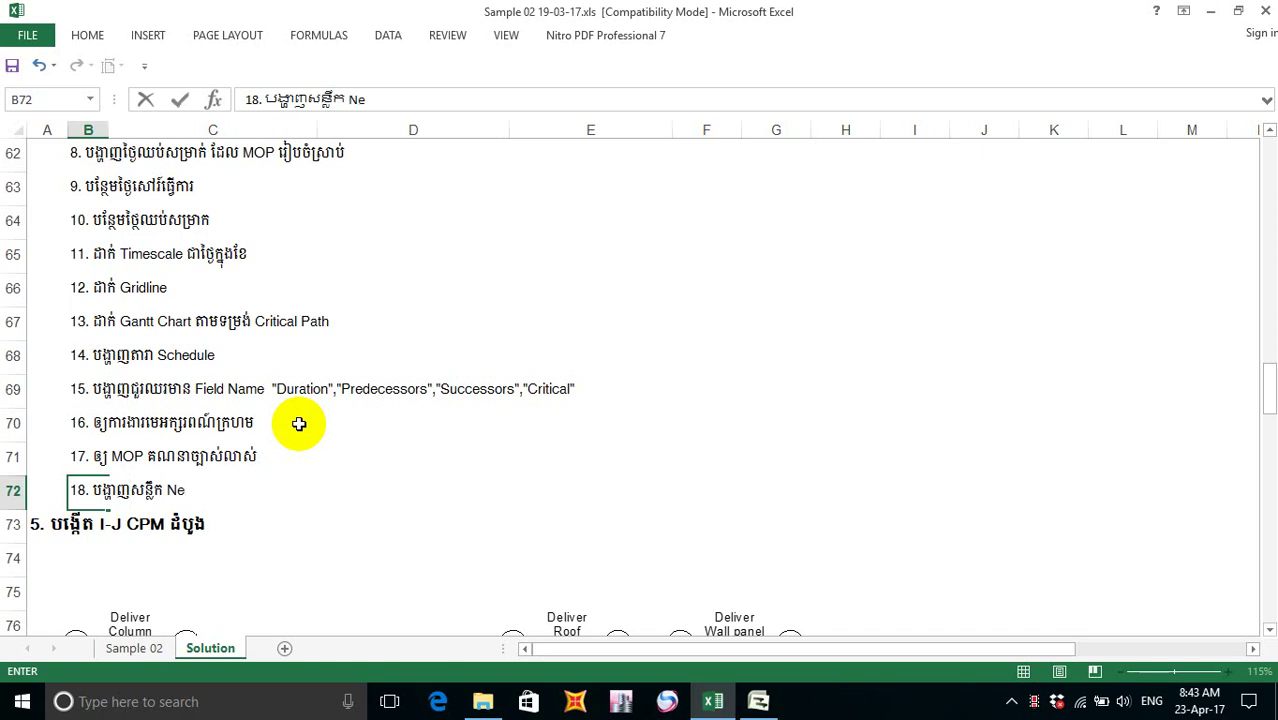
{"action": "type", "text": "twork Da"}
{"action": "key", "text": "BackSpace"}
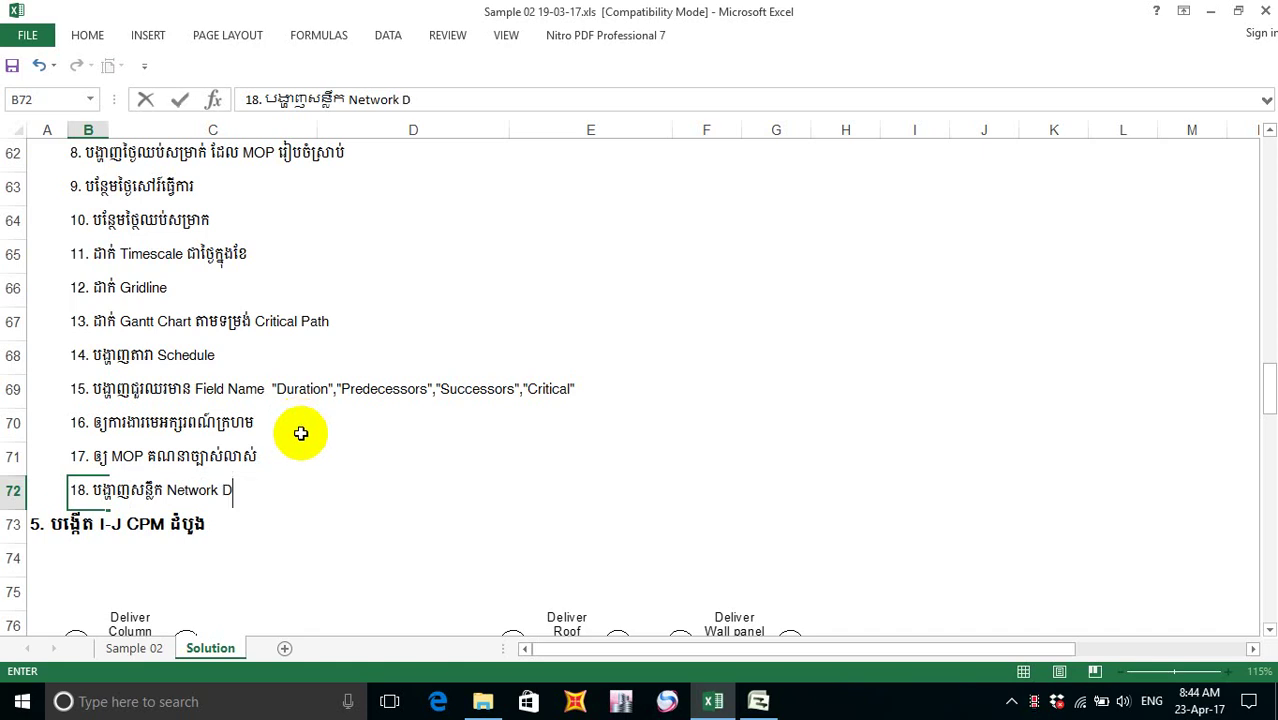
{"action": "type", "text": "iagram"}
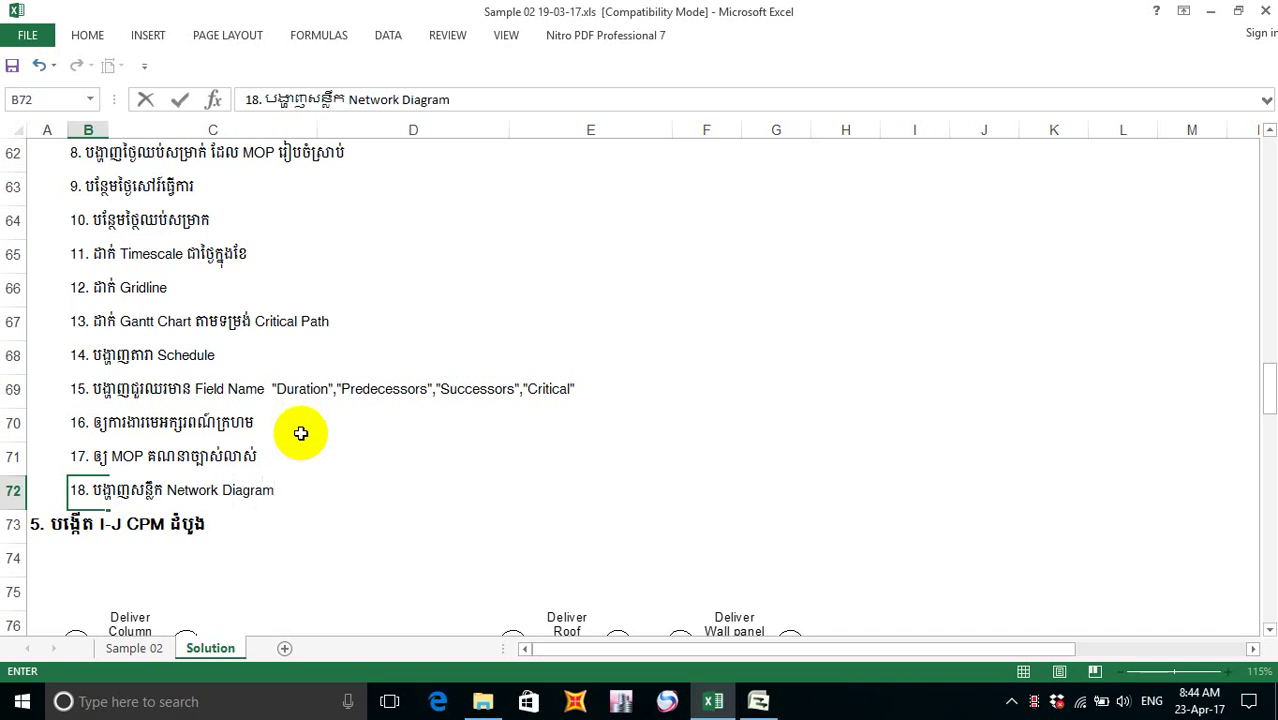
{"action": "left_click", "coordinate": [15, 523]}
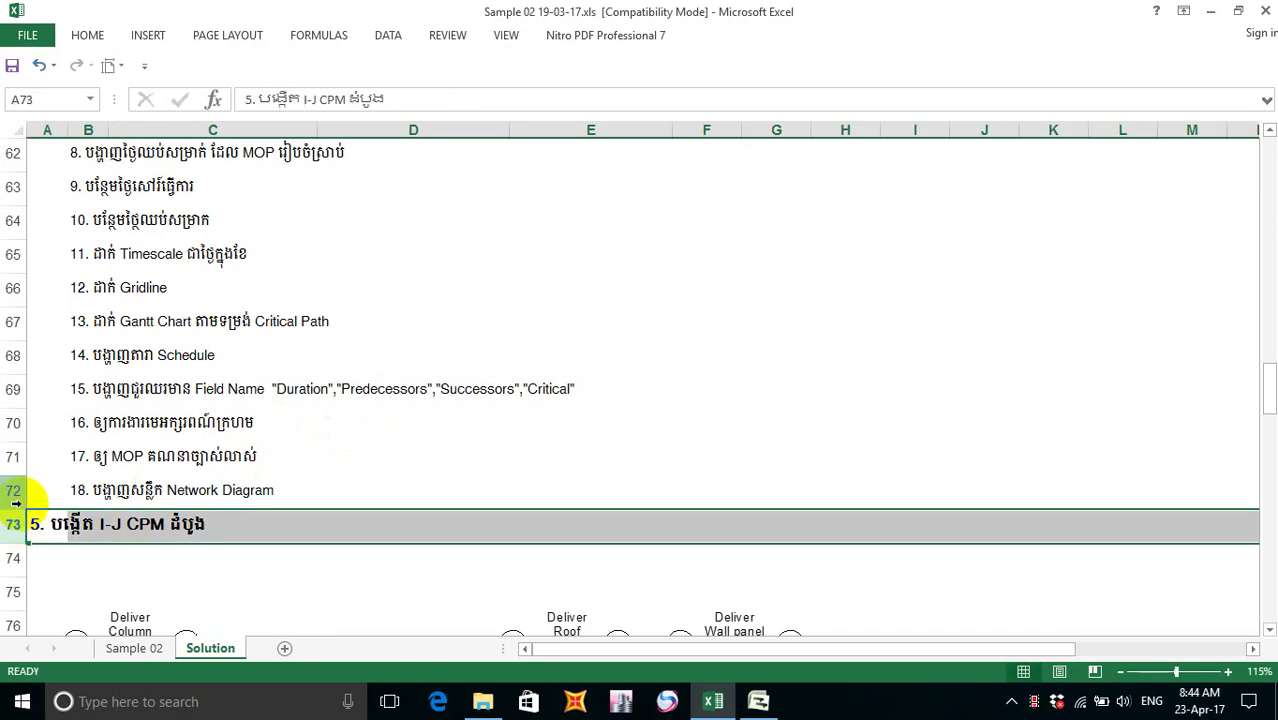
{"action": "left_click", "coordinate": [14, 491]}
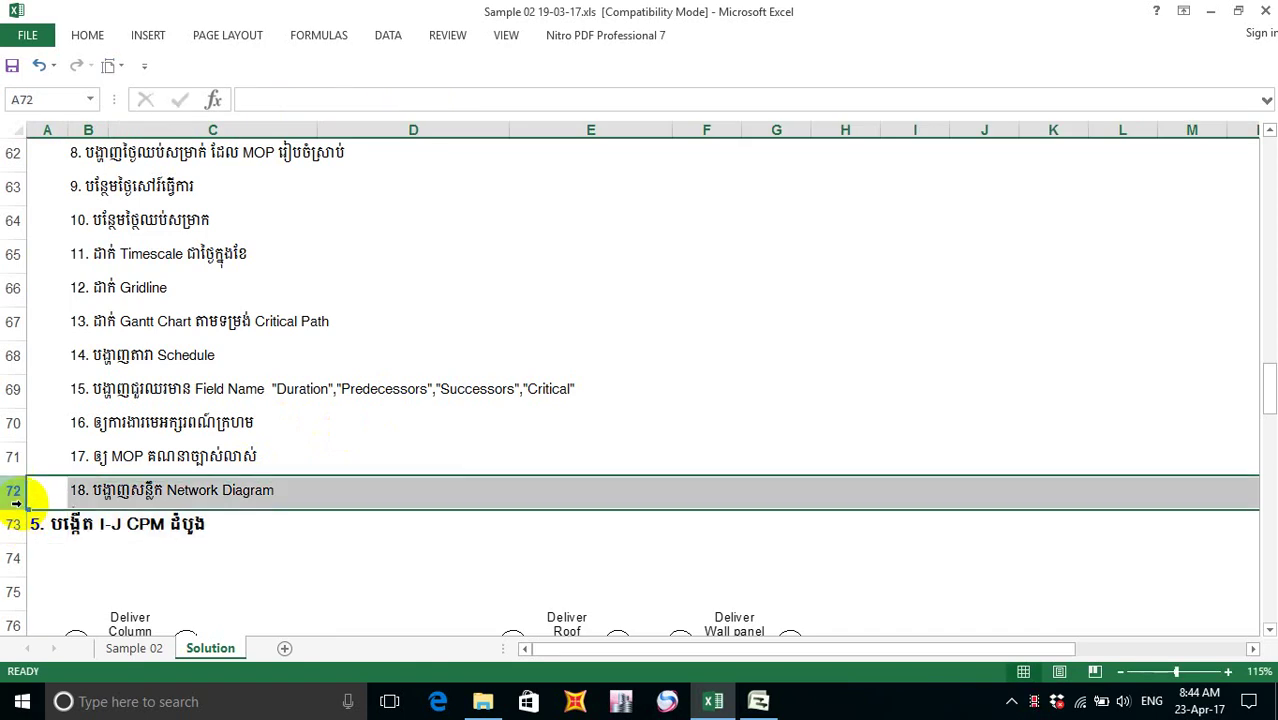
- Switch to Microsoft Project, show the plant construction schedule as a Network Diagram, and view the project summary box's details
{"action": "left_click", "coordinate": [758, 703]}
{"action": "left_click", "coordinate": [111, 34]}
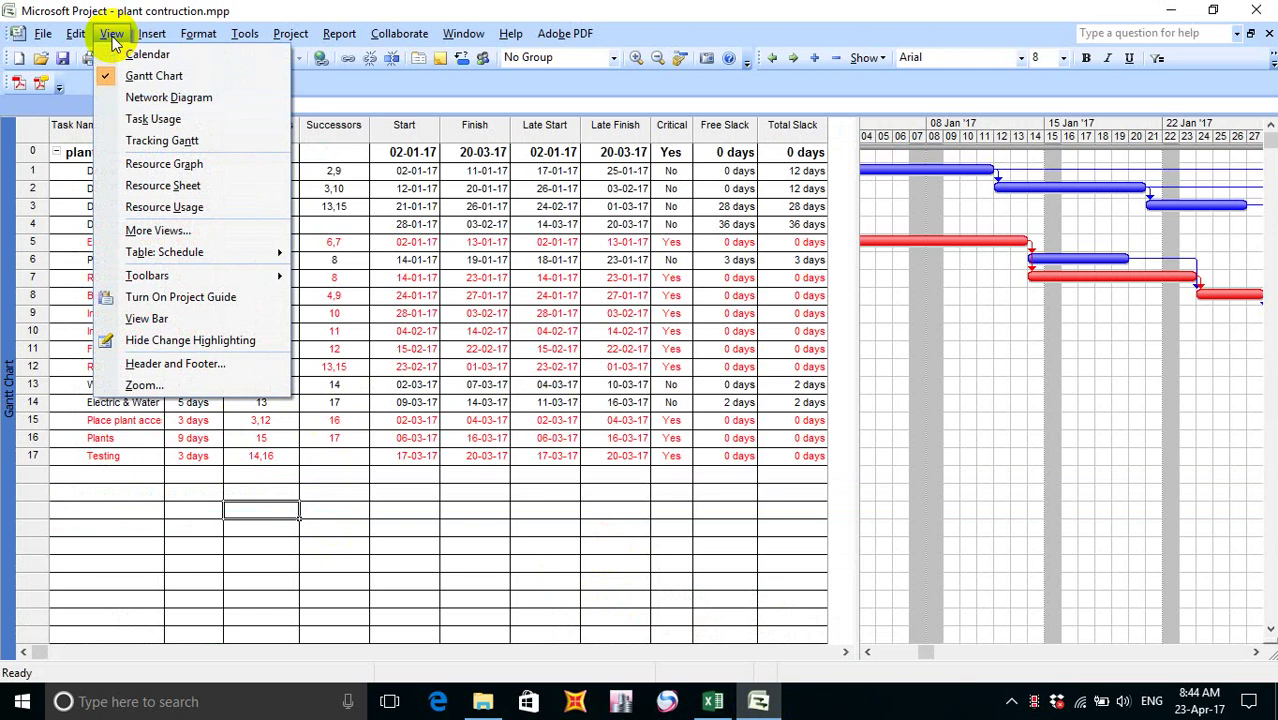
{"action": "left_click", "coordinate": [124, 100]}
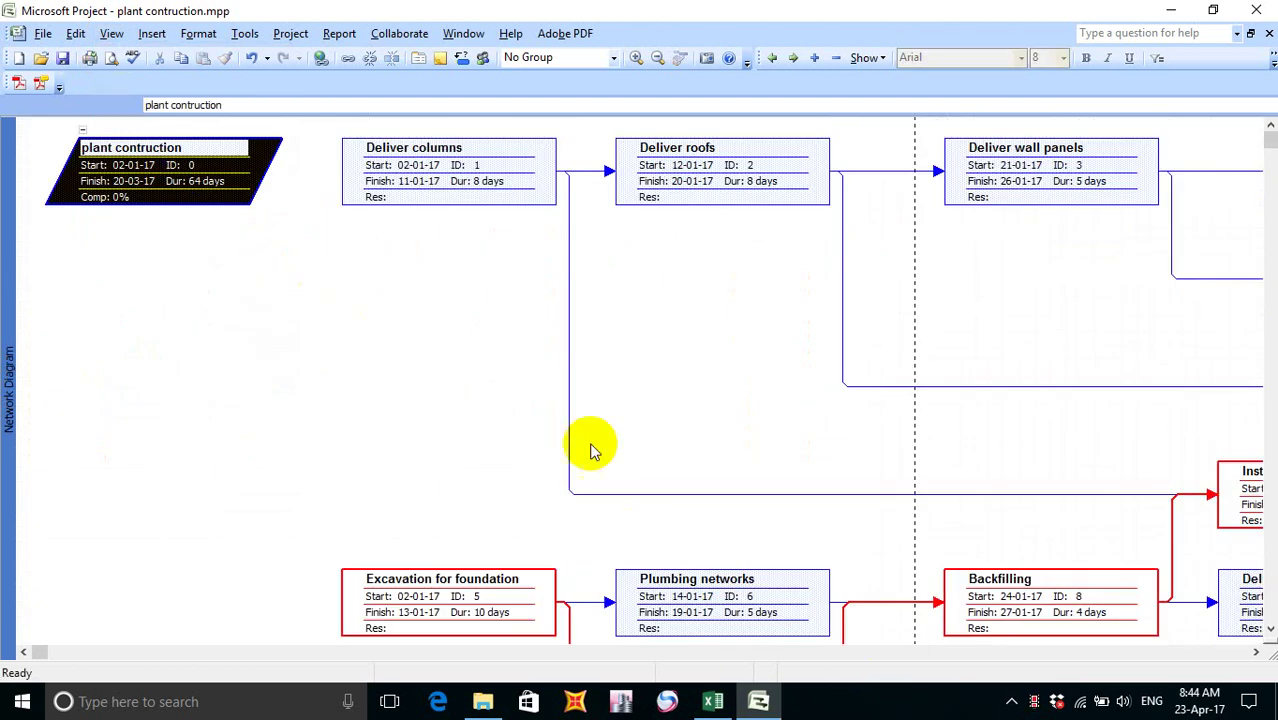
{"action": "scroll", "coordinate": [392, 350], "scroll_direction": "down", "scroll_amount": 3}
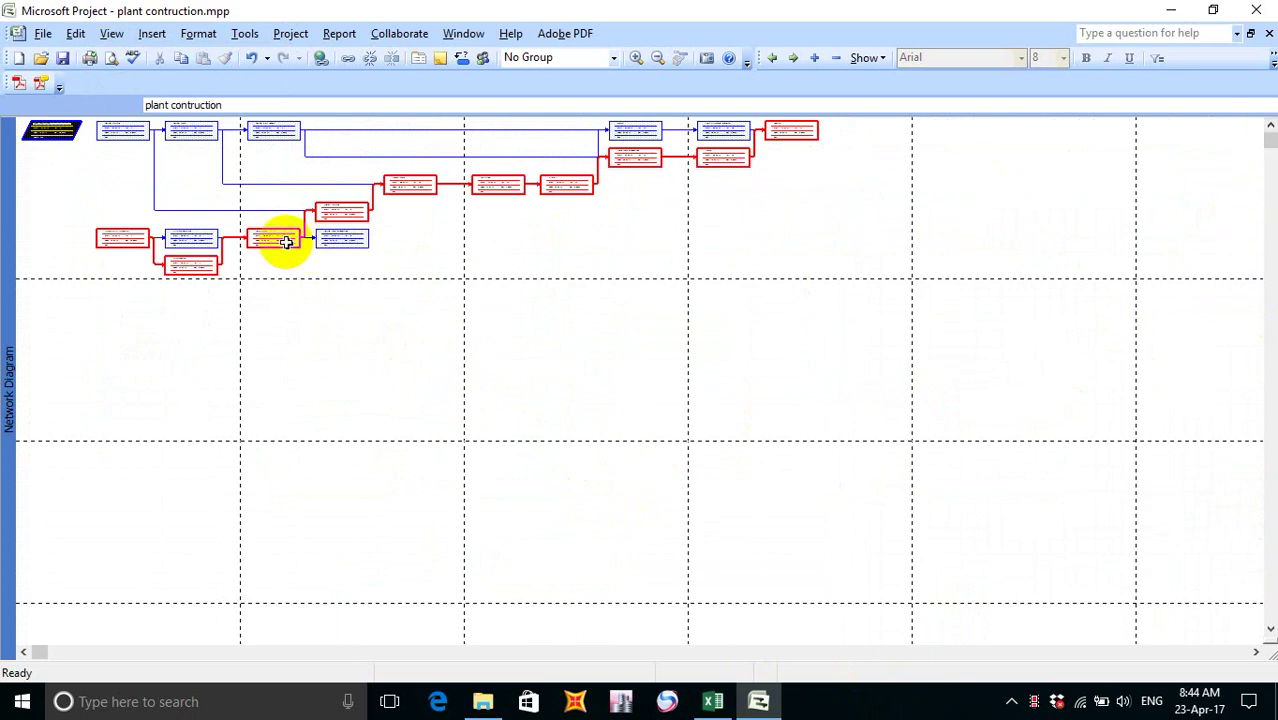
{"action": "scroll", "coordinate": [285, 238], "scroll_direction": "up", "scroll_amount": 1}
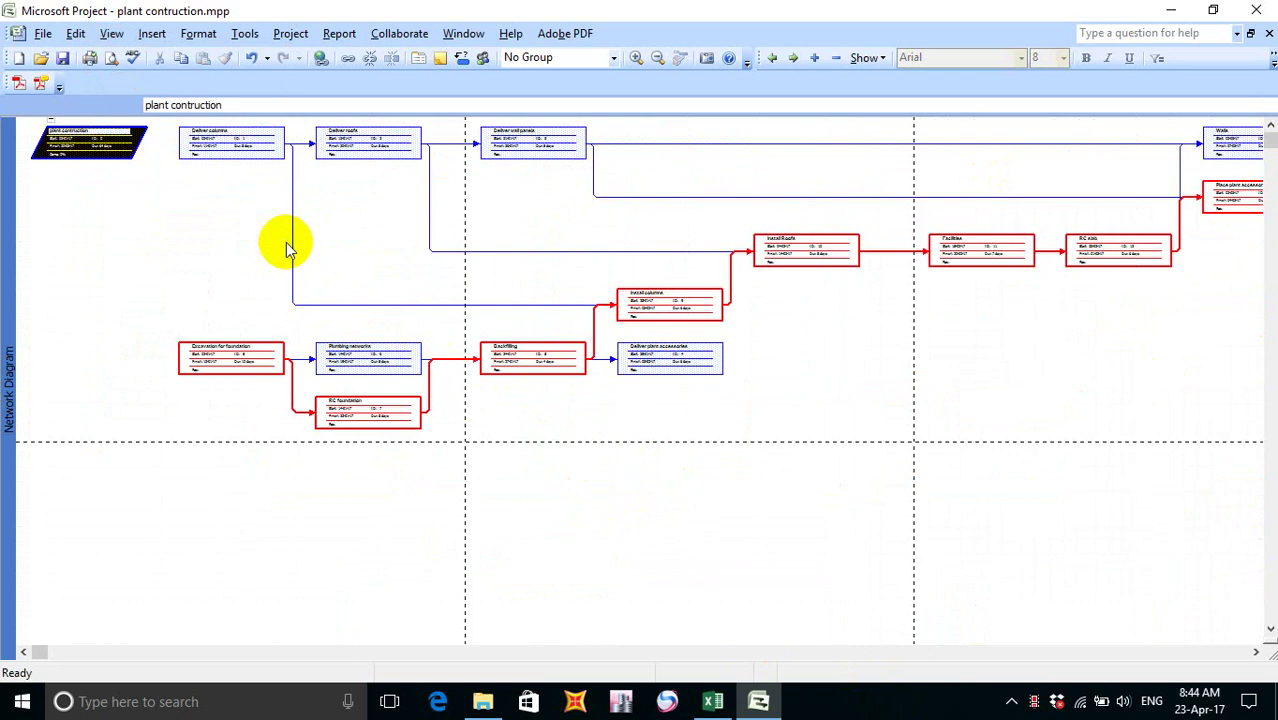
{"action": "left_click", "coordinate": [55, 150]}
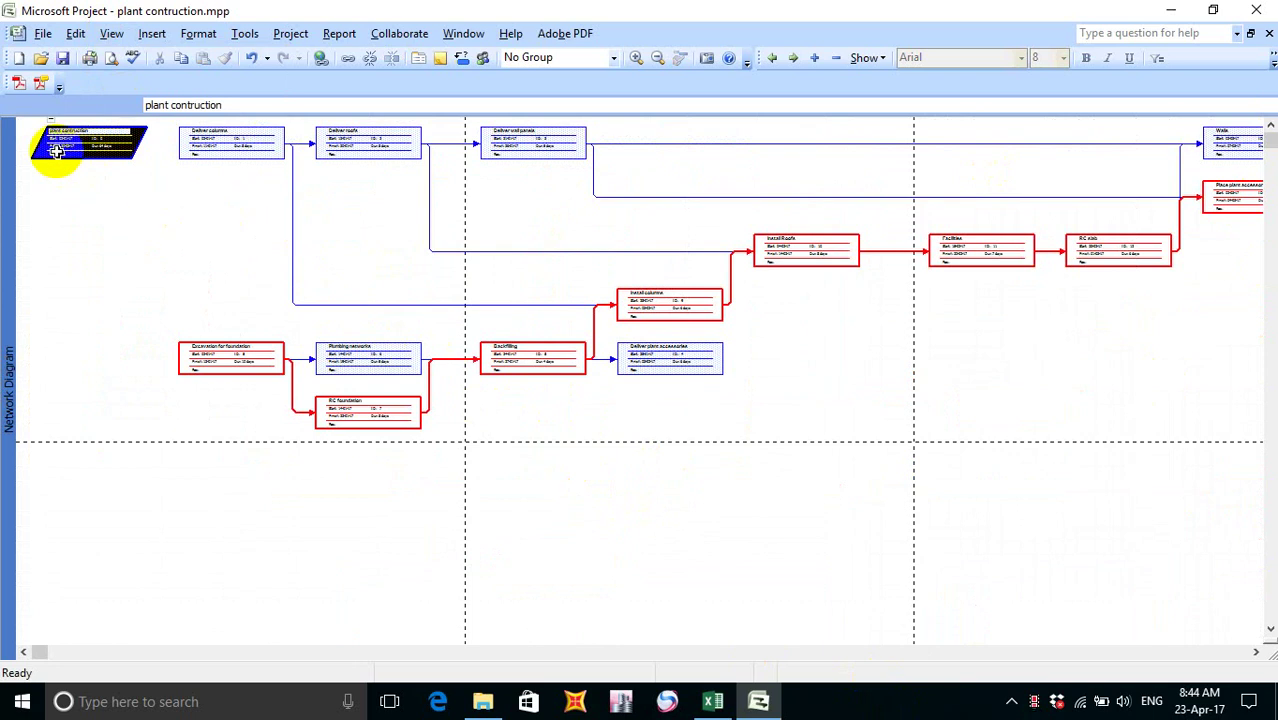
{"action": "mouse_move", "coordinate": [55, 150]}
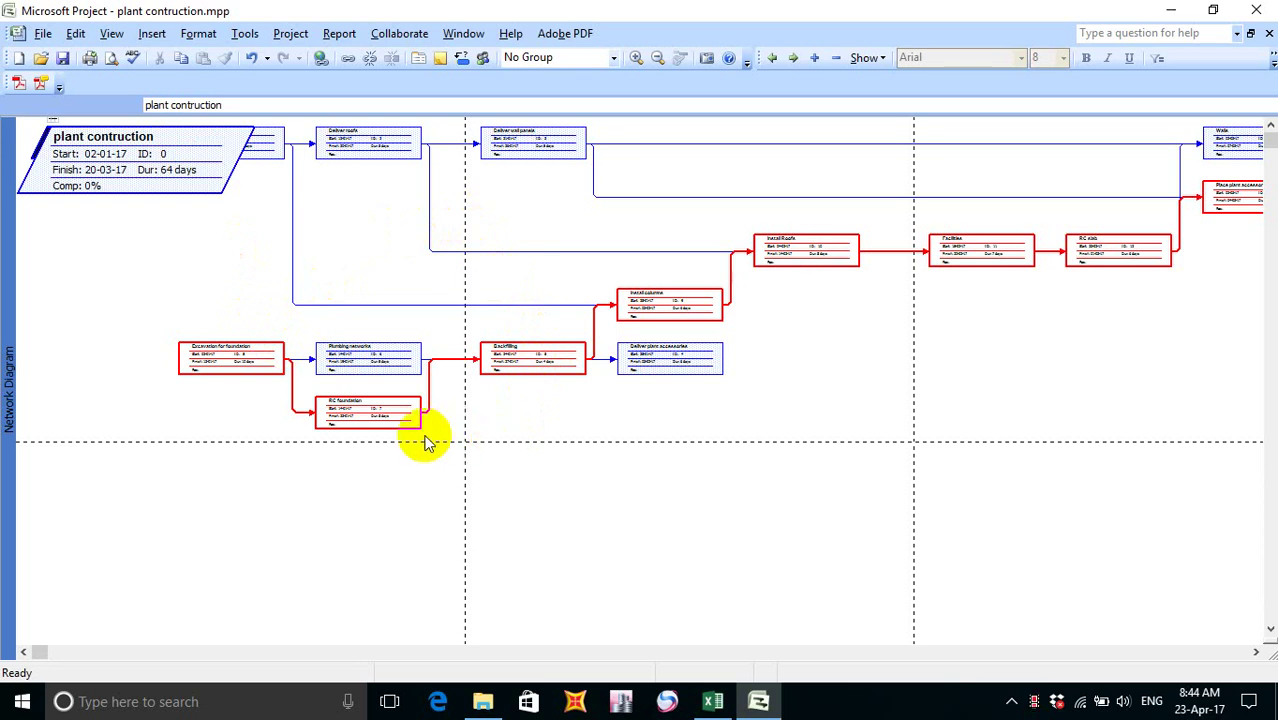
- Return to the Excel instruction list and insert a blank row at row 73, above the section 5 I-J CPM heading
{"action": "left_click", "coordinate": [712, 703]}
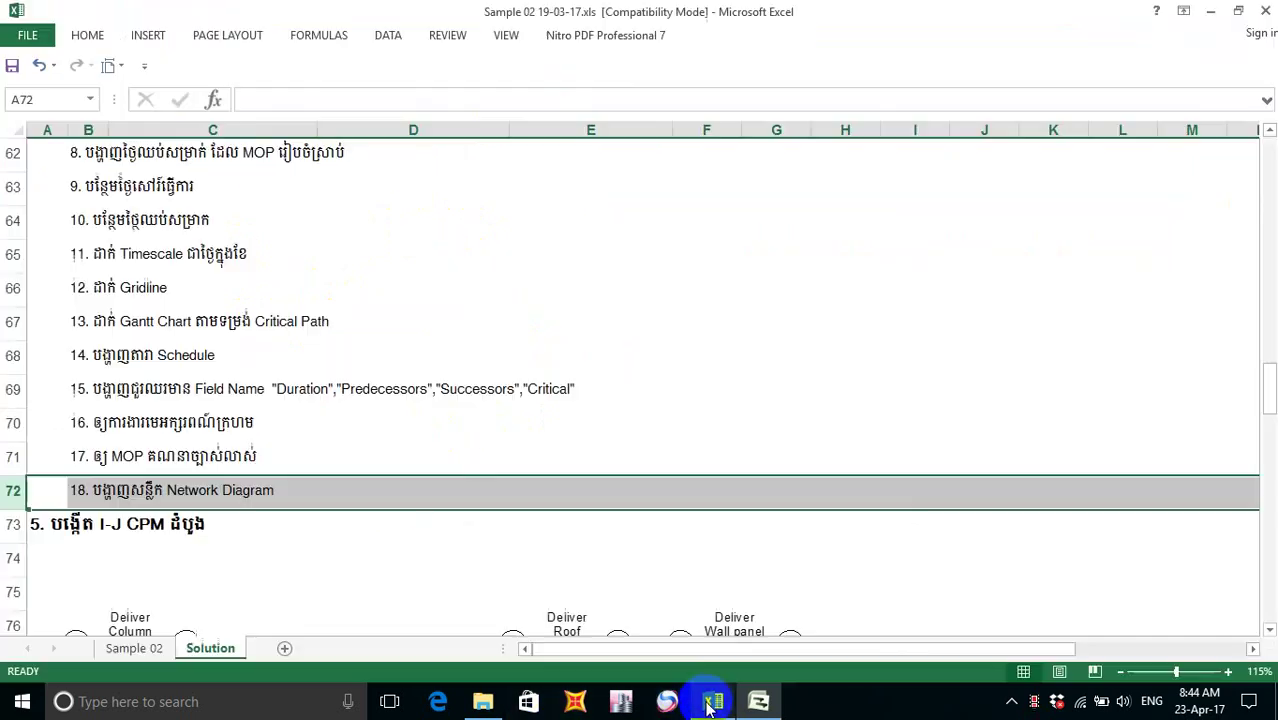
{"action": "left_click", "coordinate": [13, 524]}
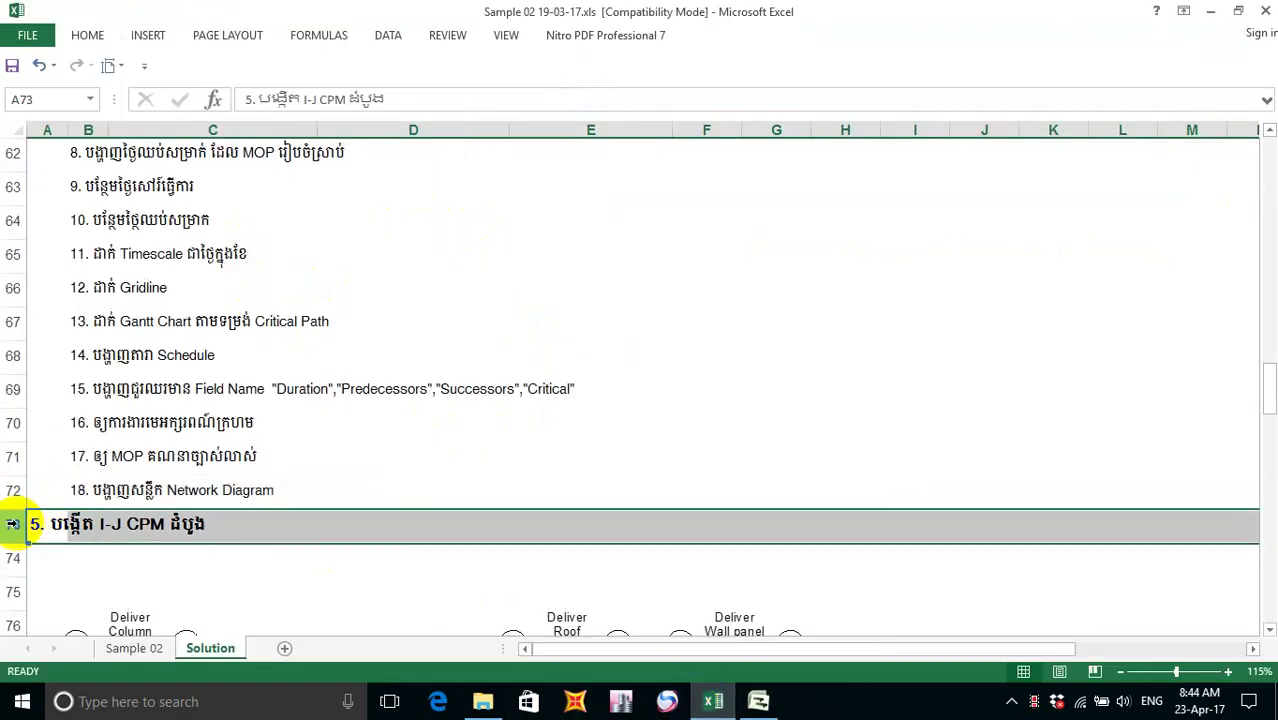
{"action": "right_click", "coordinate": [13, 524]}
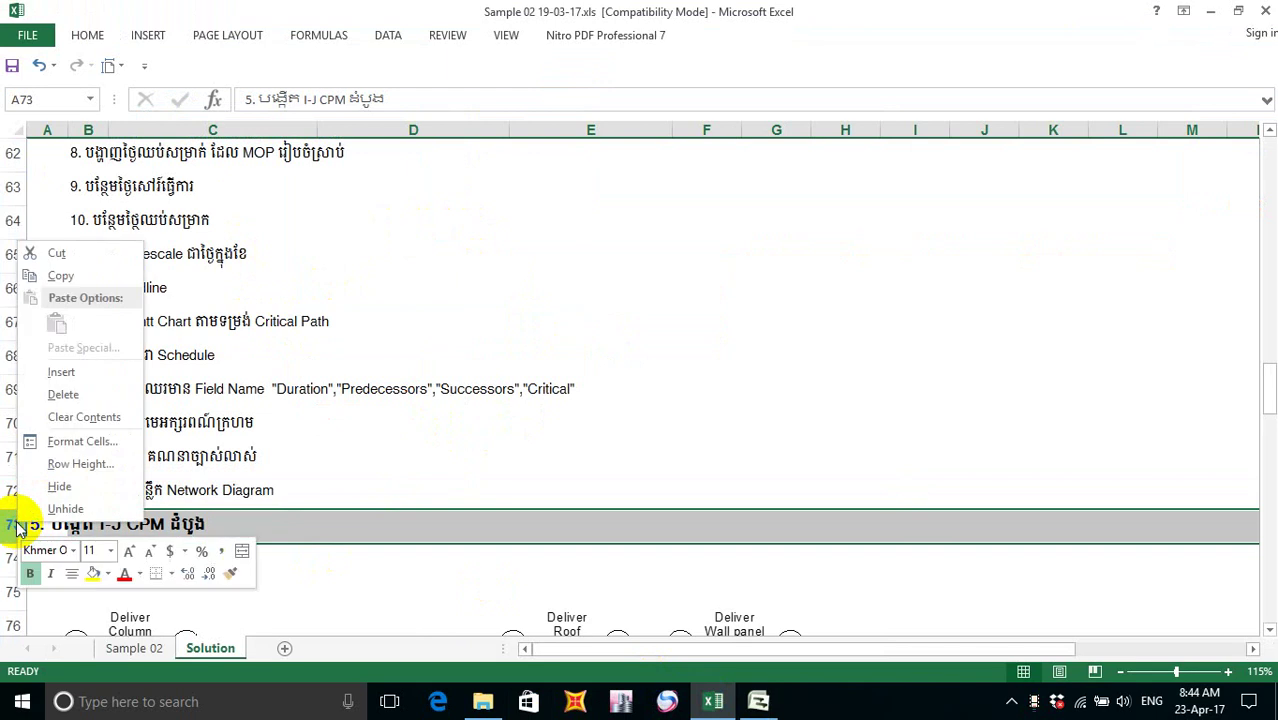
{"action": "left_click", "coordinate": [72, 370]}
{"action": "left_click", "coordinate": [91, 524]}
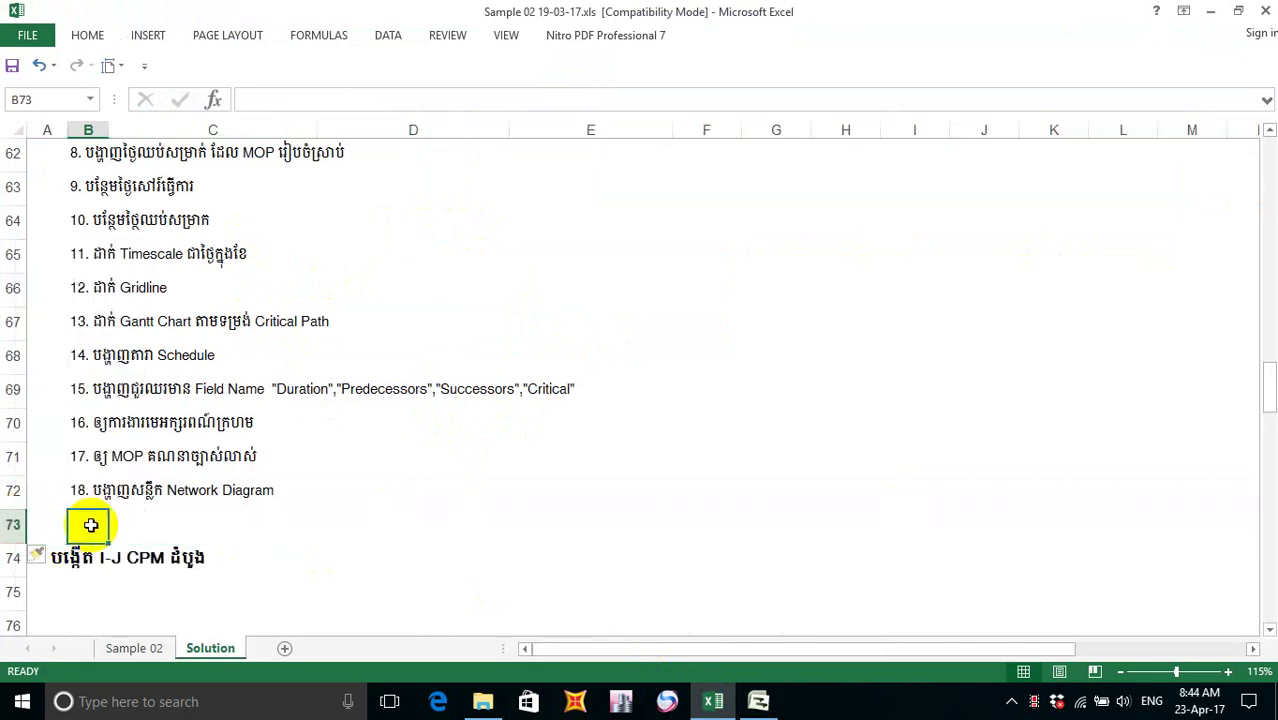
{"action": "type", "text": "19"}
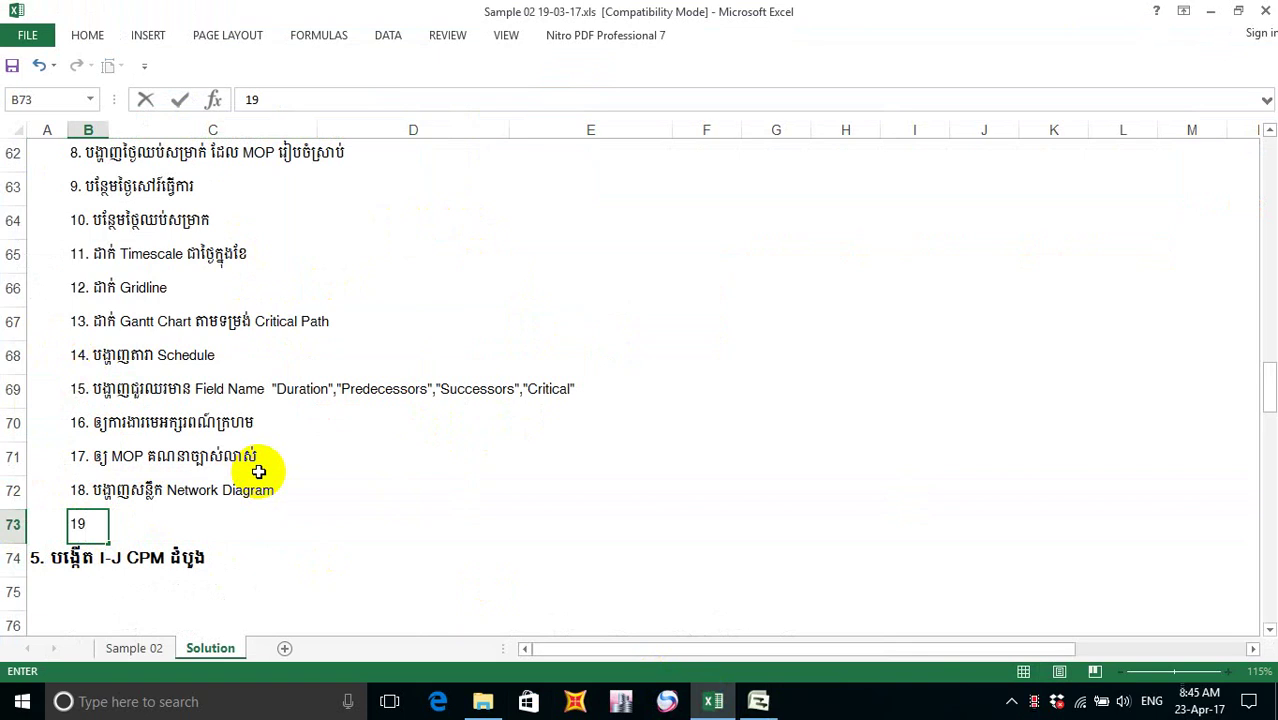
{"action": "type", "text": ". d"}
{"action": "key", "text": "BackSpace"}
{"action": "type", "text": "ប"}
{"action": "key", "text": "BackSpace"}
{"action": "key", "text": "BackSpace"}
{"action": "key", "text": "BackSpace"}
{"action": "key", "text": "BackSpace"}
{"action": "key", "text": "BackSpace"}
{"action": "left_click", "coordinate": [110, 520]}
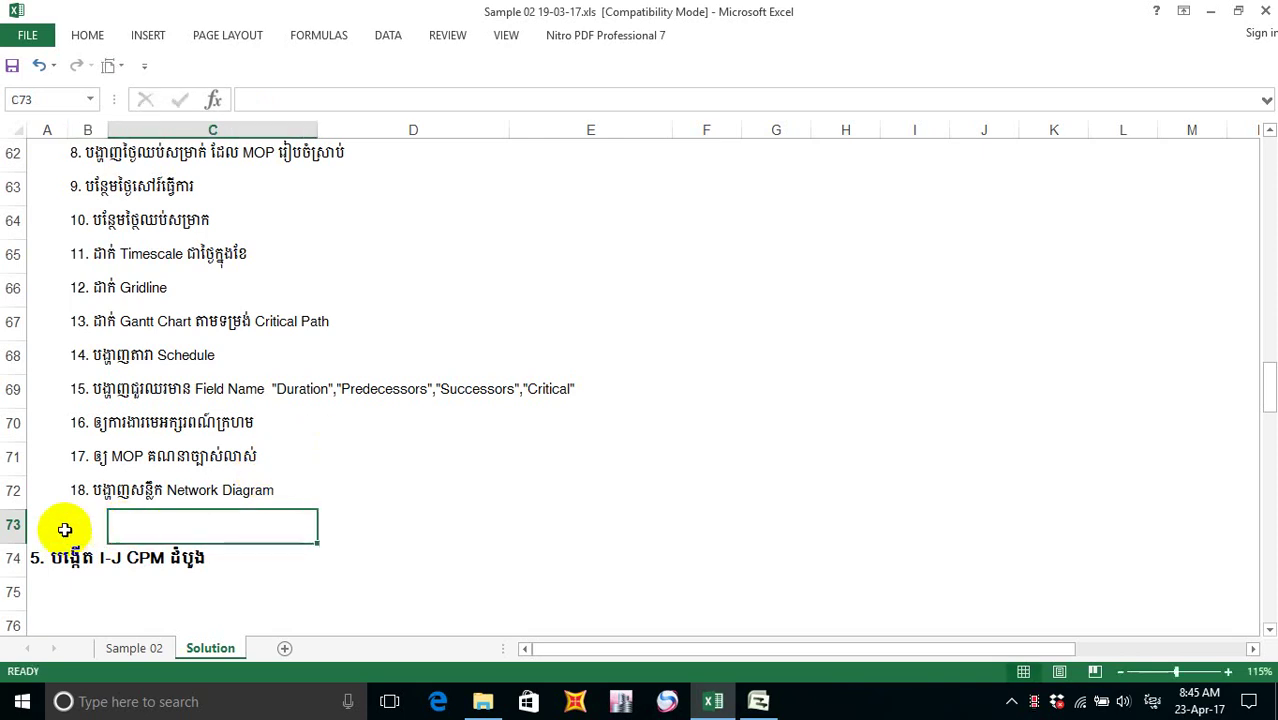
- Copy the text of instruction 18 into cell B73 and renumber it as 19
{"action": "left_click", "coordinate": [78, 528]}
{"action": "key", "text": "ctrl+apostrophe"}
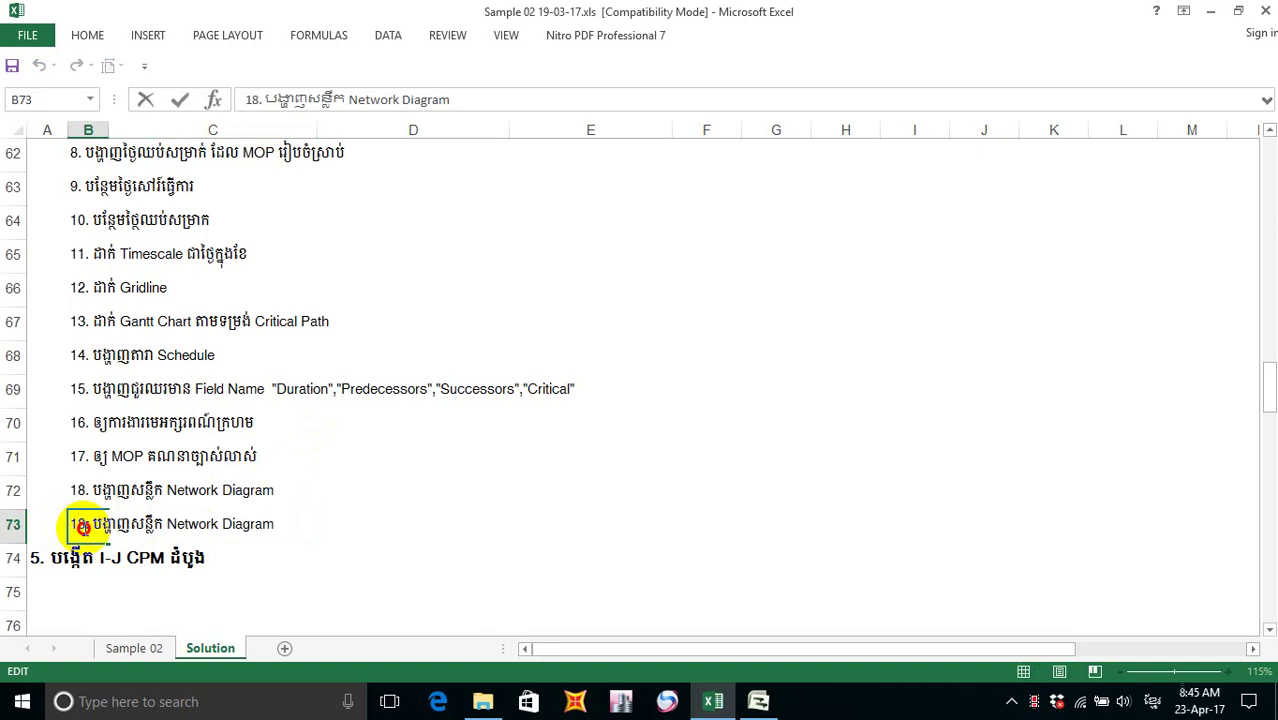
{"action": "key", "text": "BackSpace"}
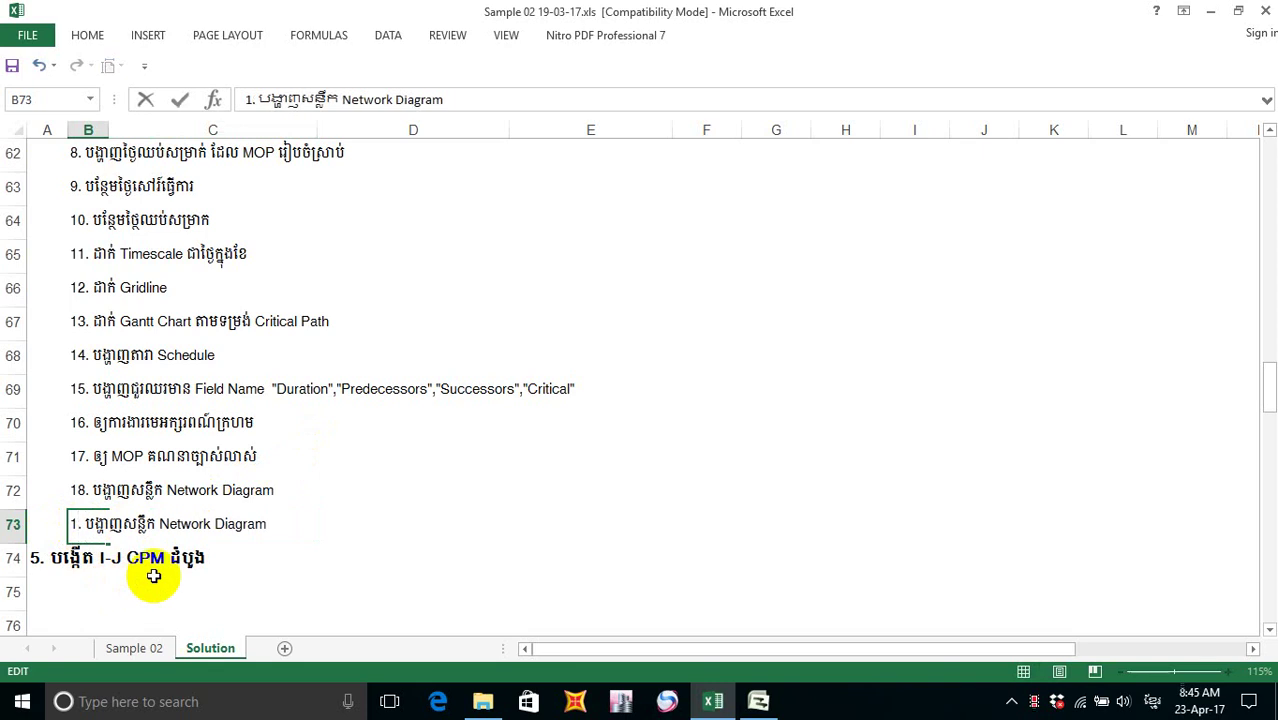
{"action": "type", "text": "9"}
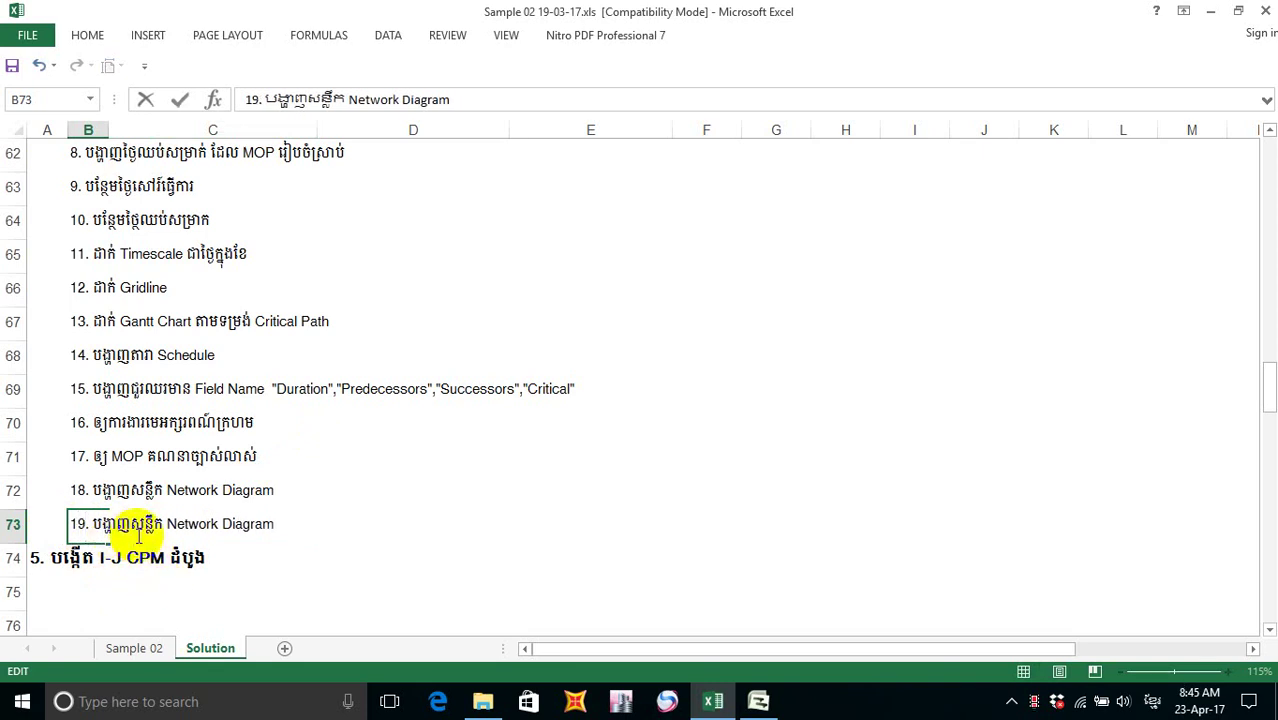
- Remove the words "Network Diagram" from the end of instruction 19 in cell B73
{"action": "left_click", "coordinate": [220, 524]}
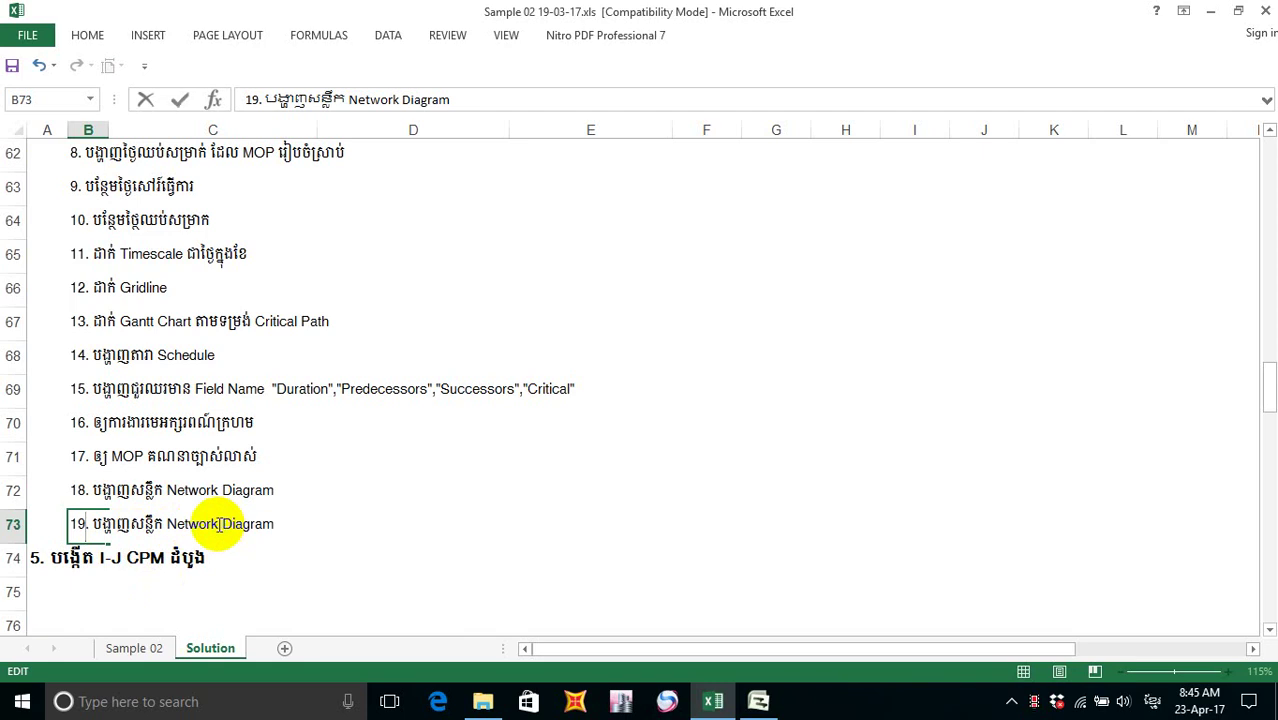
{"action": "left_click", "coordinate": [270, 524]}
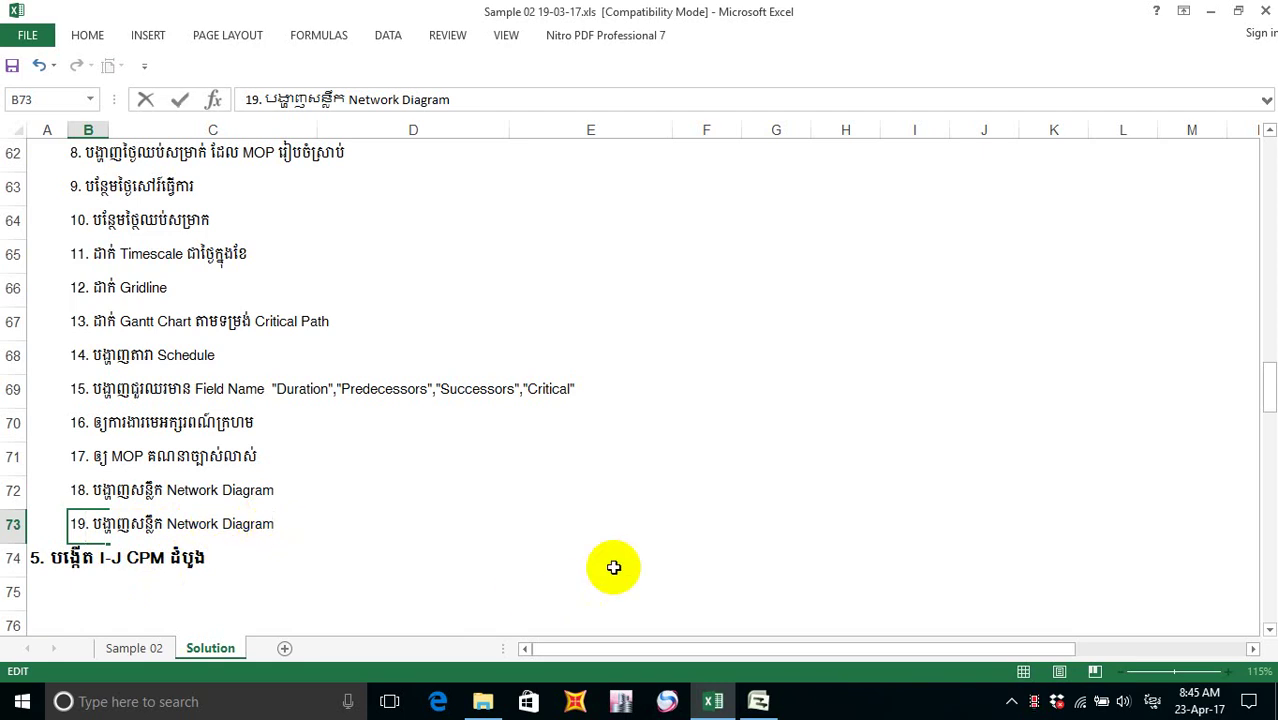
{"action": "key", "text": "BackSpace"}
{"action": "key", "text": "BackSpace"}
{"action": "key", "text": "BackSpace"}
{"action": "key", "text": "BackSpace"}
{"action": "key", "text": "BackSpace"}
{"action": "key", "text": "BackSpace"}
{"action": "key", "text": "BackSpace"}
{"action": "key", "text": "BackSpace"}
{"action": "key", "text": "BackSpace"}
{"action": "key", "text": "BackSpace"}
{"action": "key", "text": "BackSpace"}
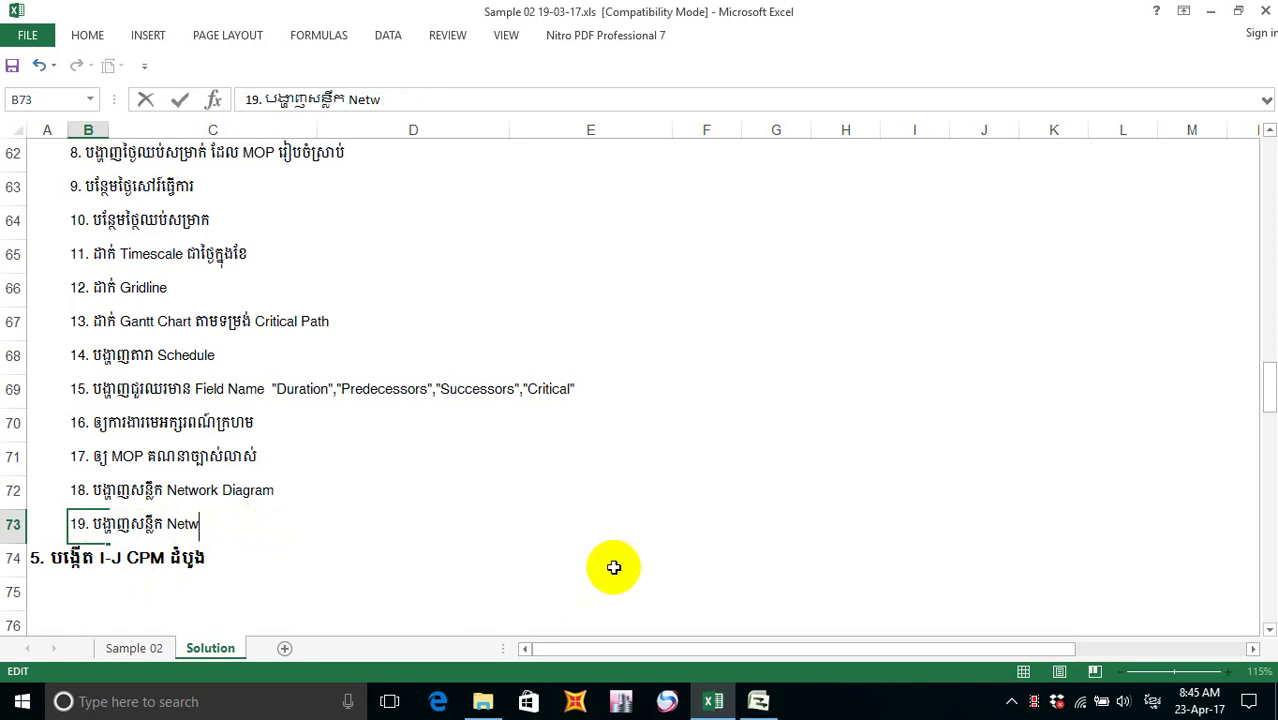
{"action": "key", "text": "BackSpace"}
{"action": "key", "text": "BackSpace"}
{"action": "key", "text": "BackSpace"}
{"action": "key", "text": "BackSpace"}
{"action": "key", "text": "BackSpace"}
- Complete instruction 19 in cell B73 so it reads "19. បង្ហាញសន្លឹក Gant Chat មកវិញ"
{"action": "key", "text": "alt+shift"}
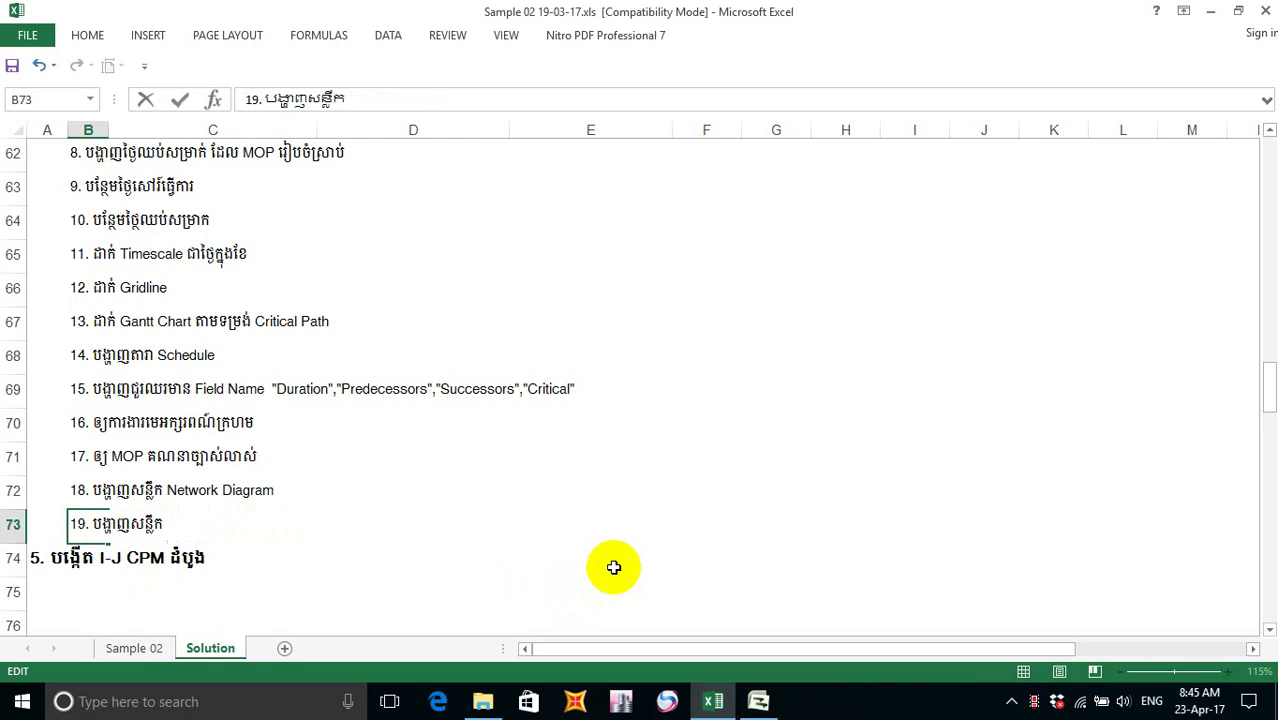
{"action": "type", "text": "Gant Ca"}
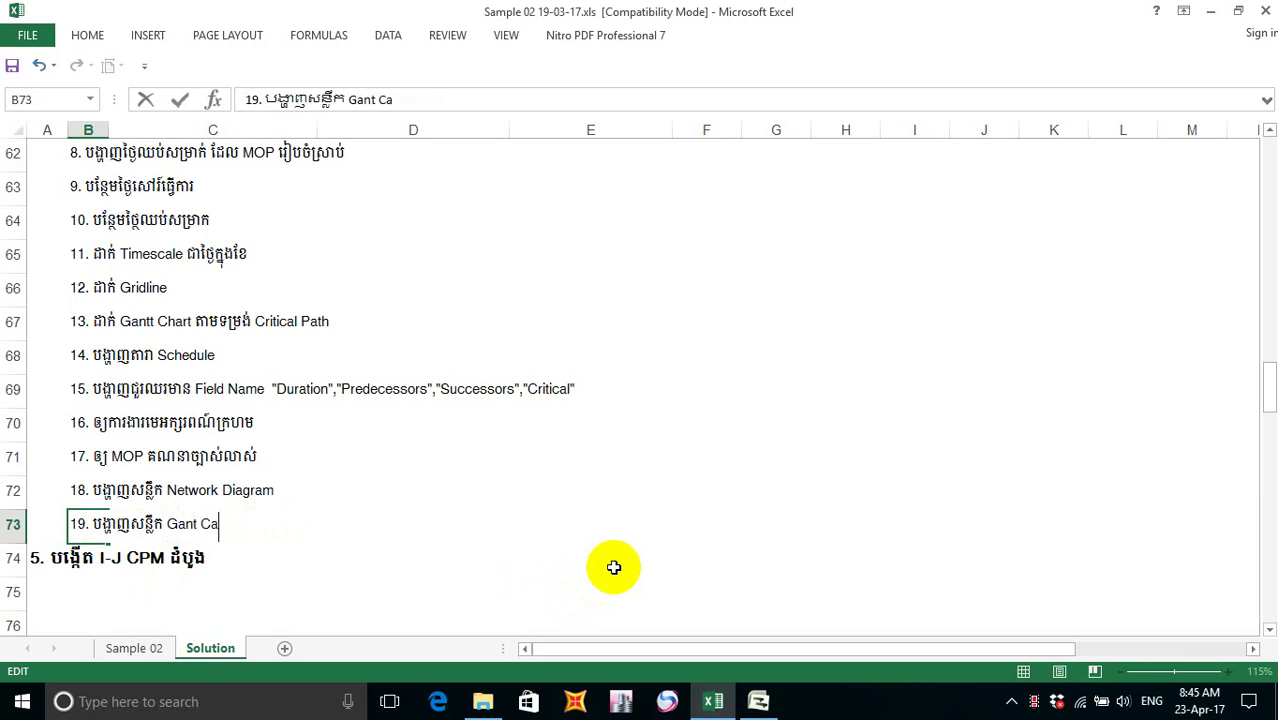
{"action": "key", "text": "BackSpace"}
{"action": "type", "text": "hat"}
{"action": "key", "text": "alt+shift"}
{"action": "type", "text": "ក"}
{"action": "key", "text": "BackSpace"}
{"action": "type", "text": "មក"}
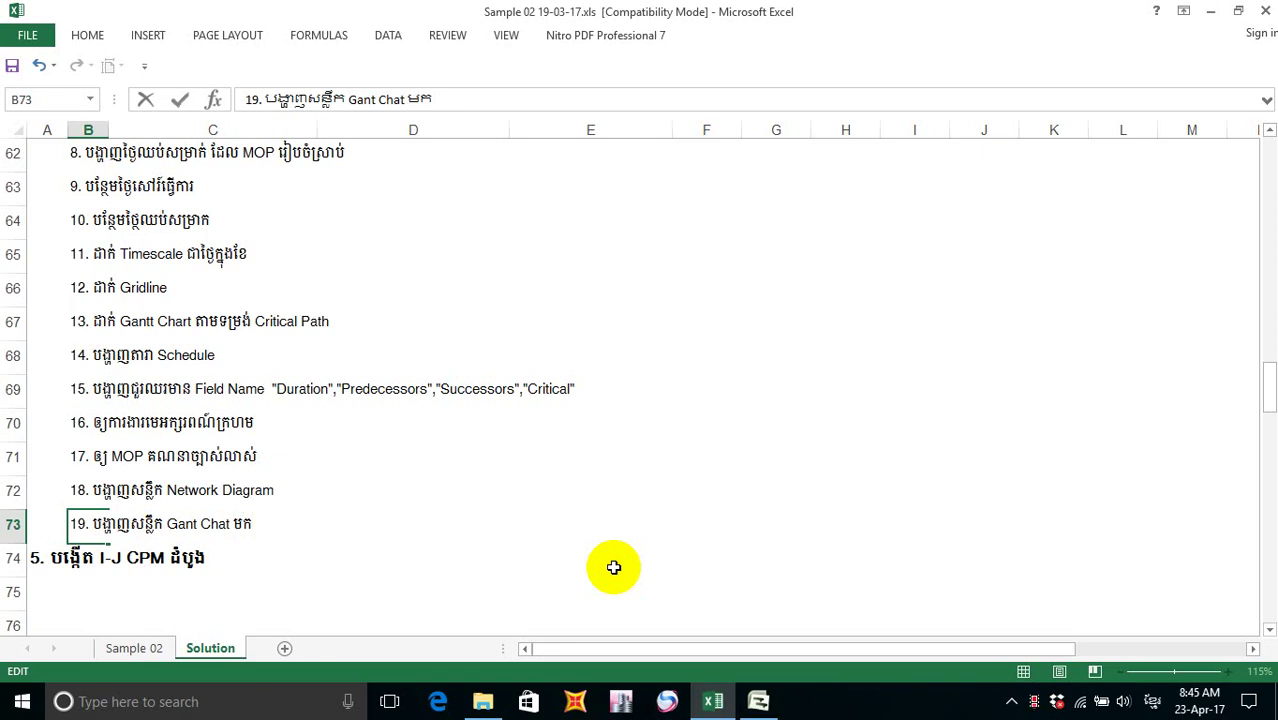
{"action": "type", "text": "រ"}
{"action": "type", "text": "ិញ"}
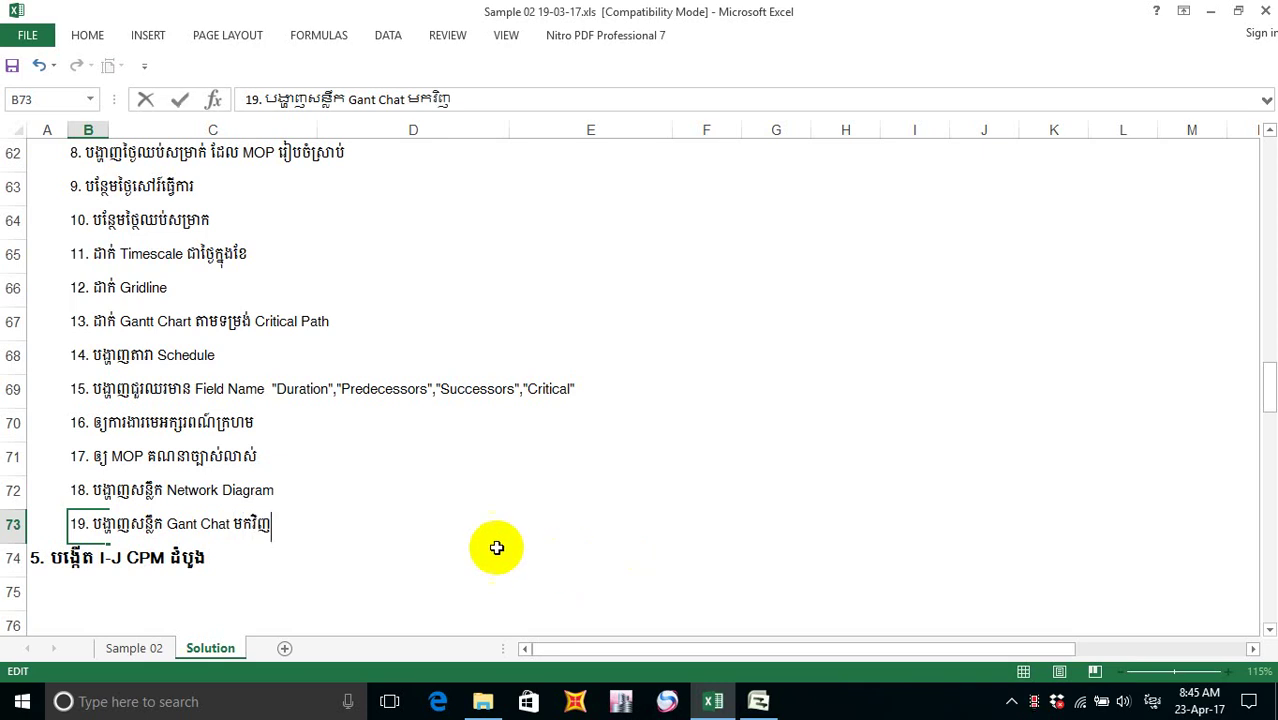
{"action": "left_click", "coordinate": [402, 491]}
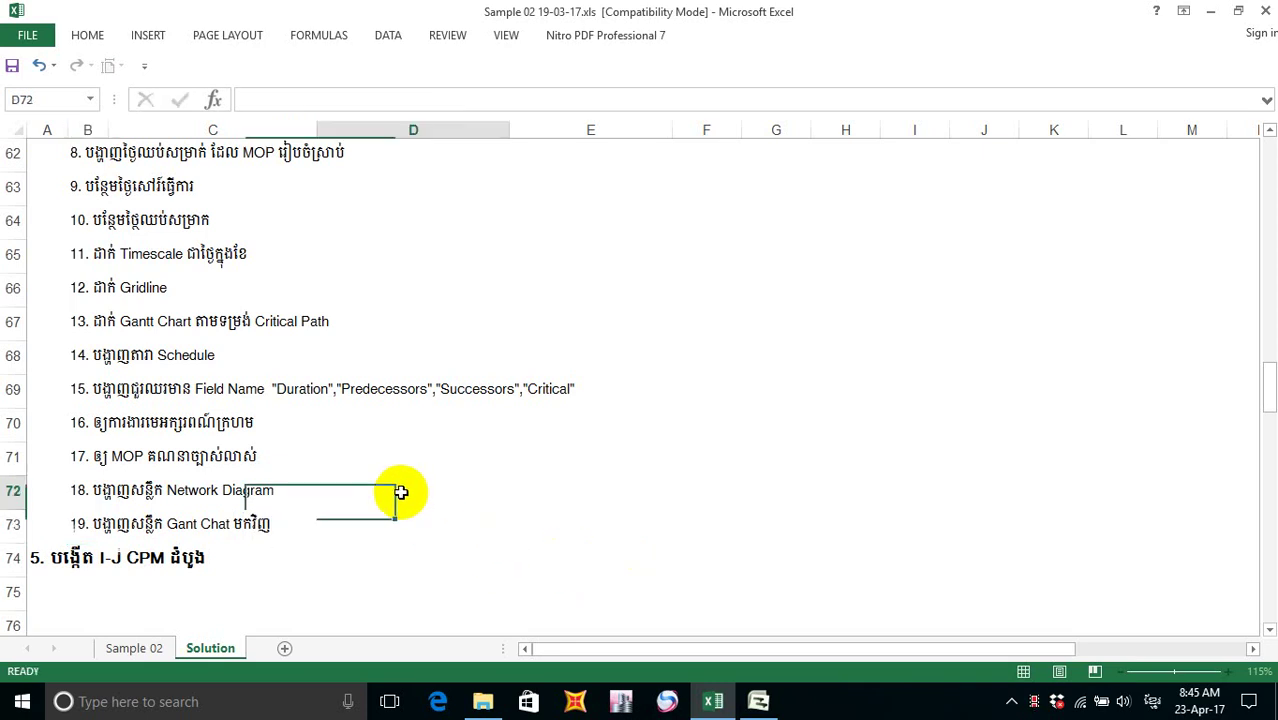
- Save the instruction workbook and switch back to the plant construction schedule in Microsoft Project
{"action": "left_click", "coordinate": [11, 64]}
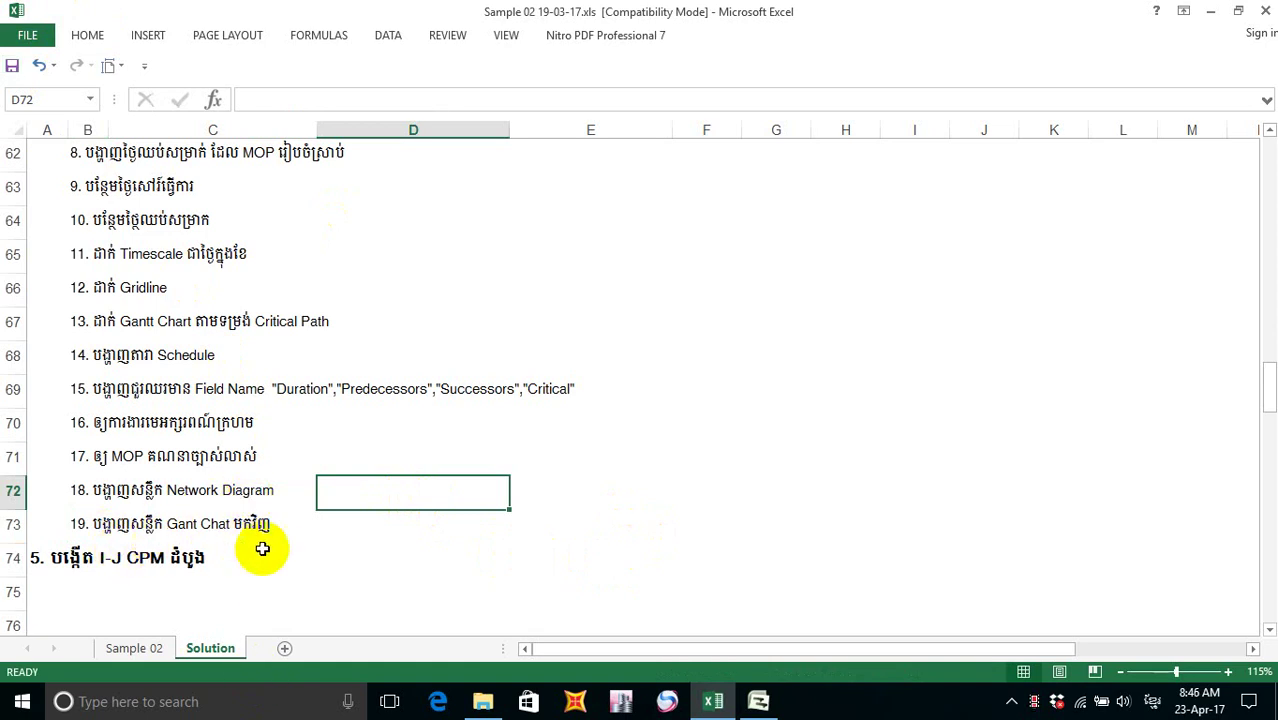
{"action": "left_click", "coordinate": [306, 552]}
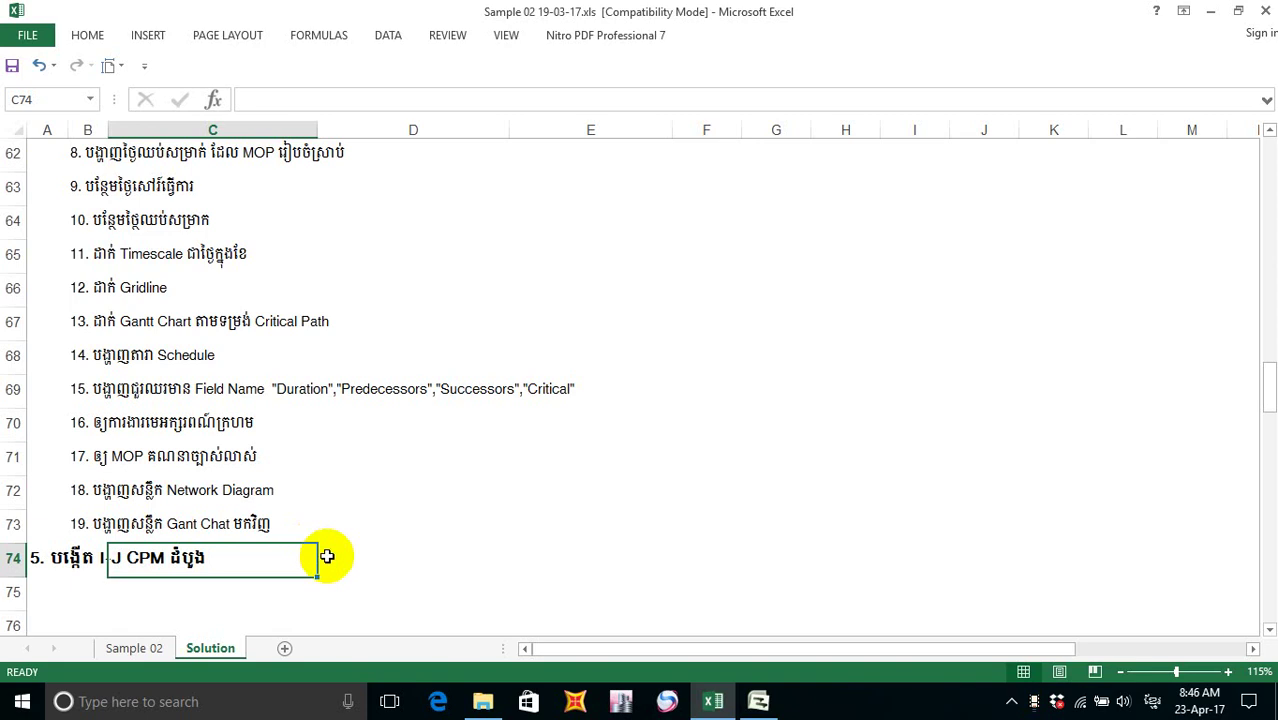
{"action": "left_click", "coordinate": [752, 701]}
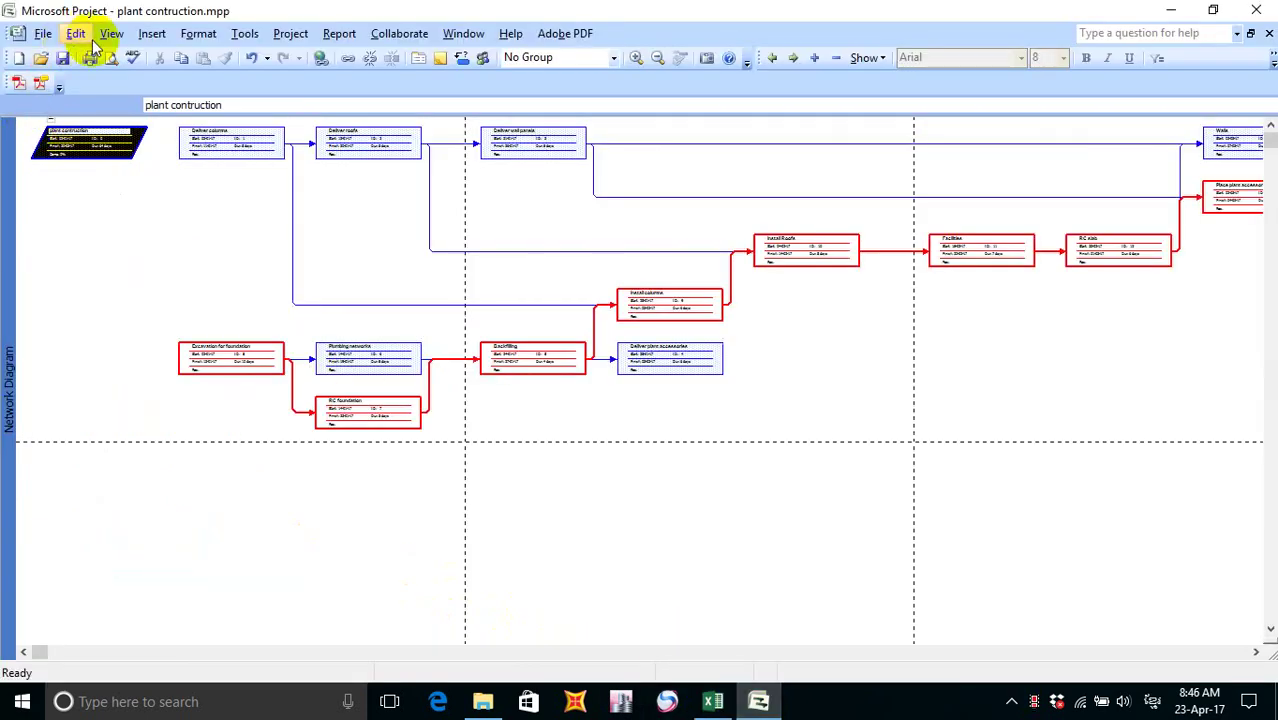
- Display the plant construction schedule in the Gantt Chart view again and select the Predecessors column
{"action": "left_click", "coordinate": [108, 35]}
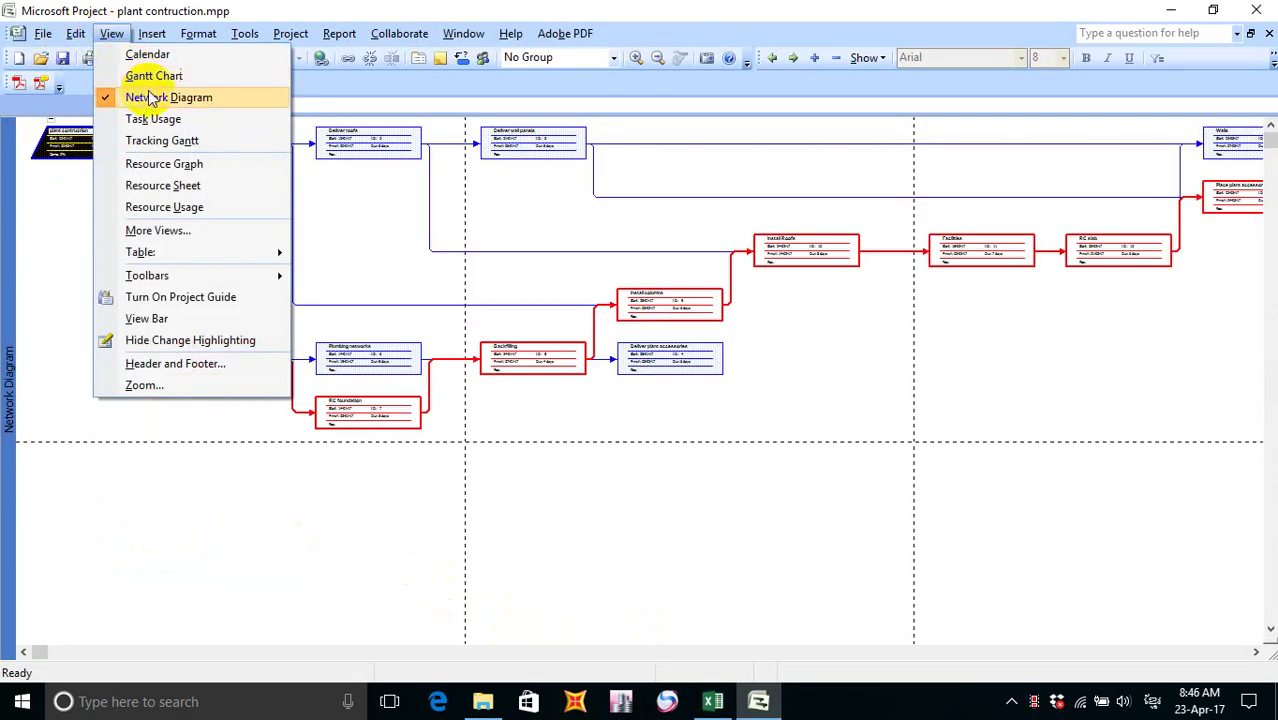
{"action": "left_click", "coordinate": [90, 60]}
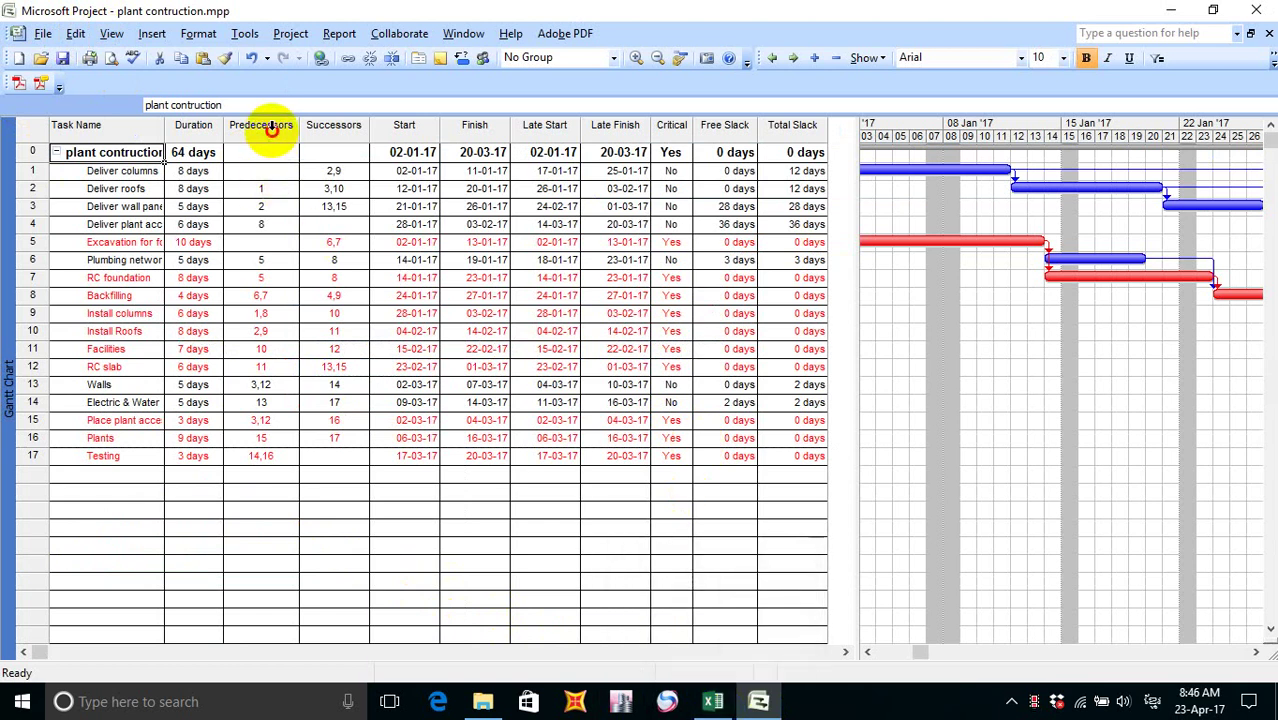
{"action": "left_click", "coordinate": [270, 130]}
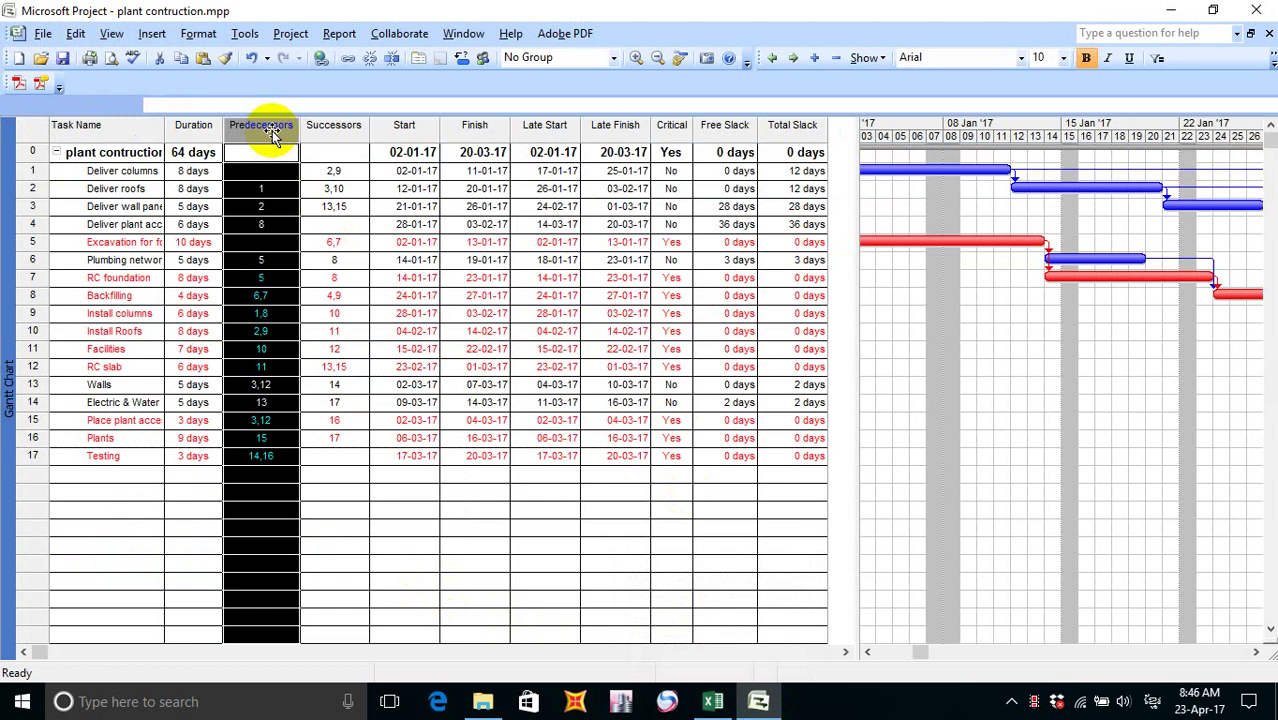
- Switch to the Excel instruction workbook, correct "Gant" to "Gantt" in cell B73, and save the workbook
{"action": "left_click", "coordinate": [713, 704]}
{"action": "left_click", "coordinate": [150, 527]}
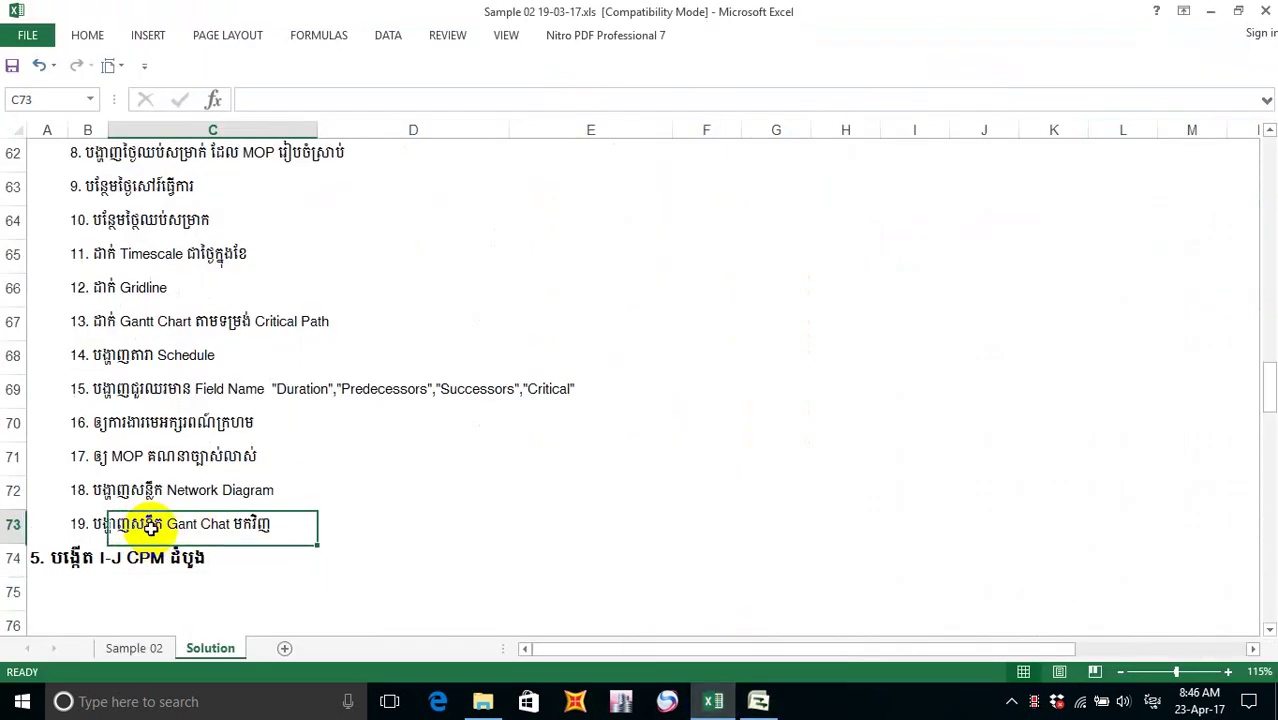
{"action": "left_click", "coordinate": [85, 527]}
{"action": "double_click", "coordinate": [90, 527]}
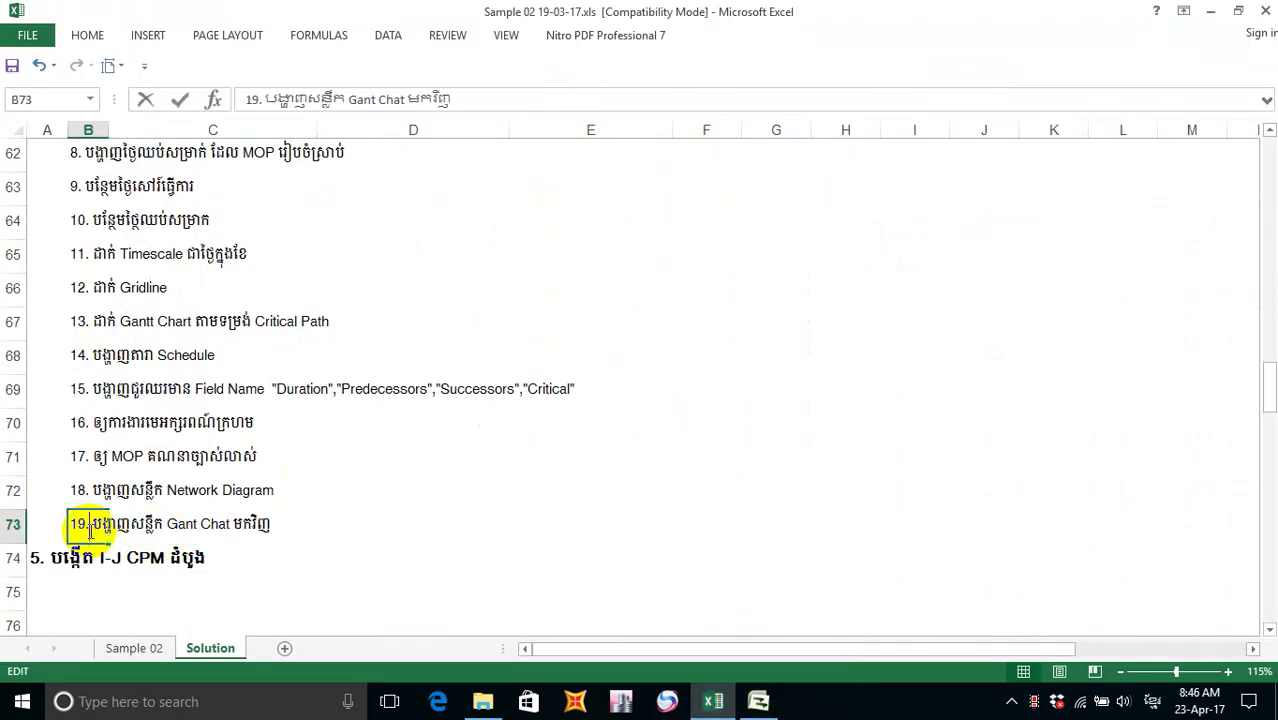
{"action": "left_click", "coordinate": [202, 527]}
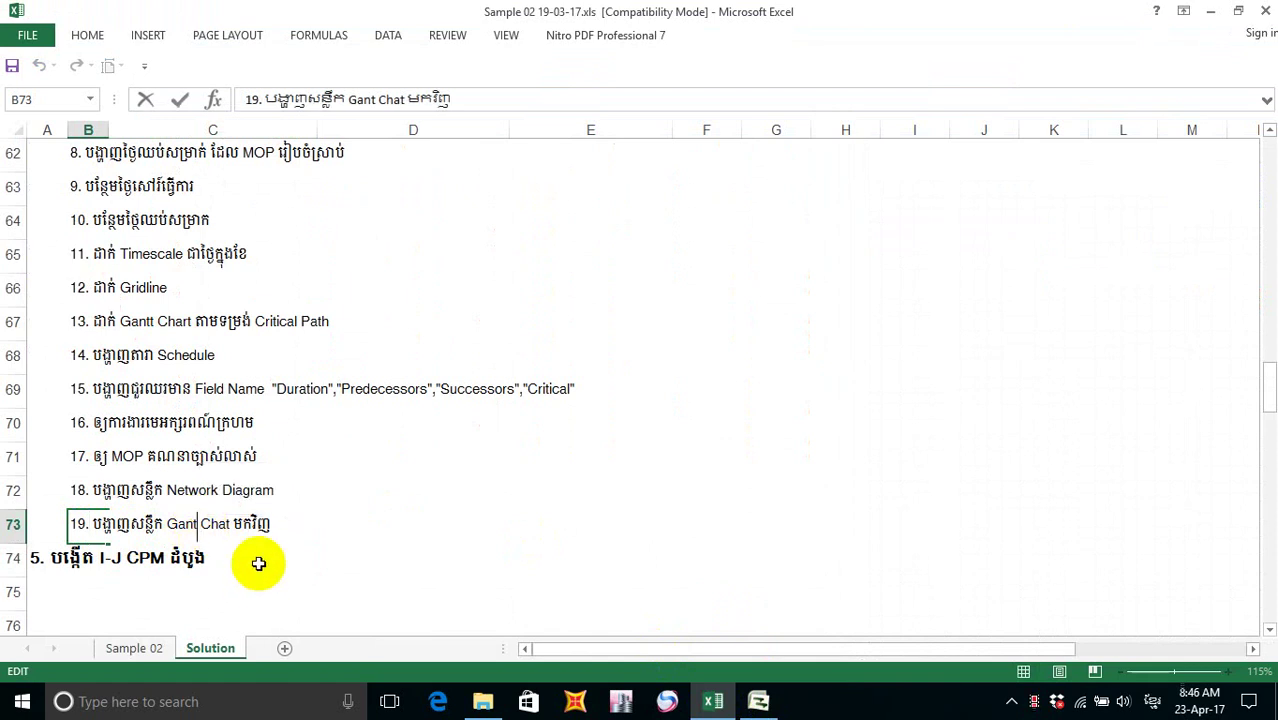
{"action": "type", "text": "ត"}
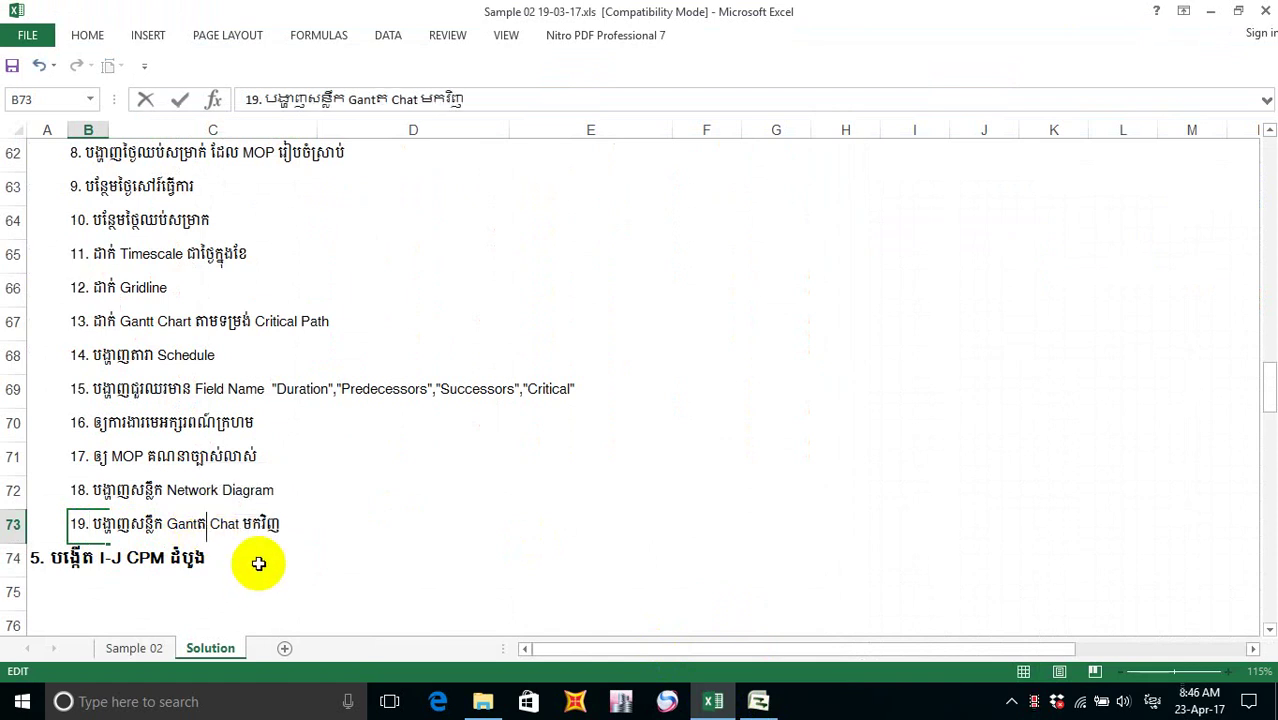
{"action": "key", "text": "BackSpace"}
{"action": "key", "text": "alt+shift"}
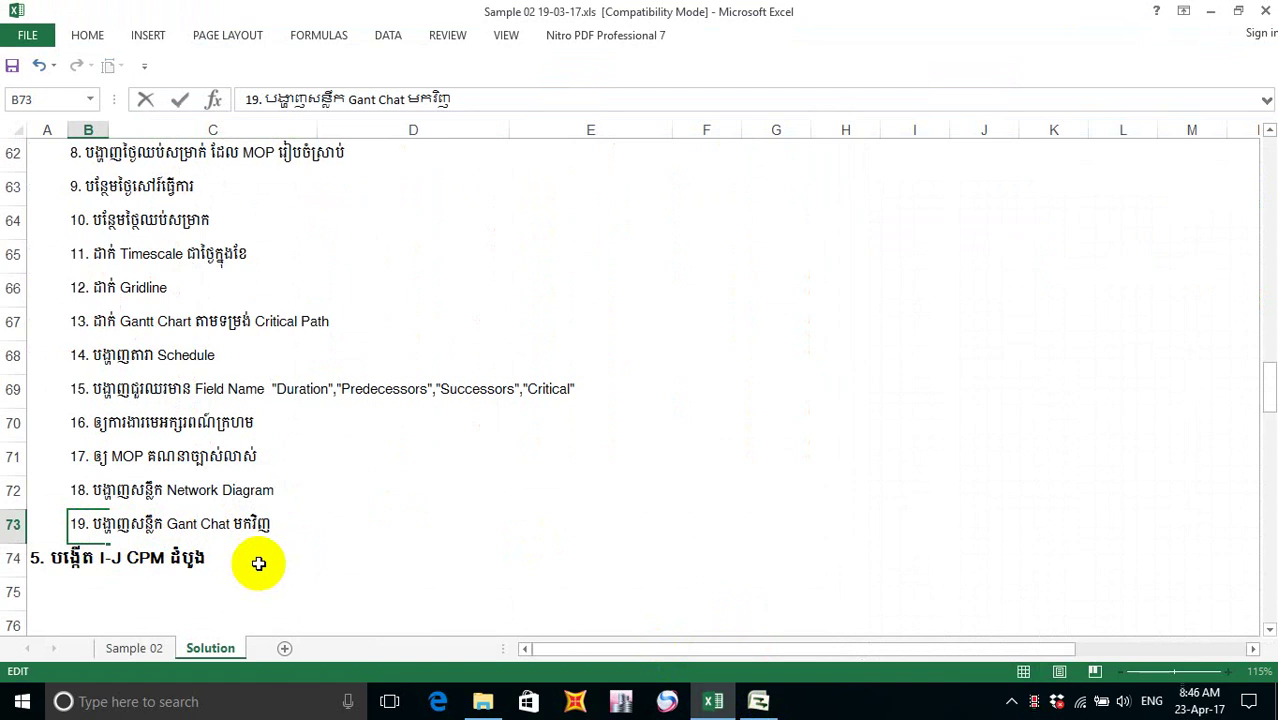
{"action": "type", "text": "t"}
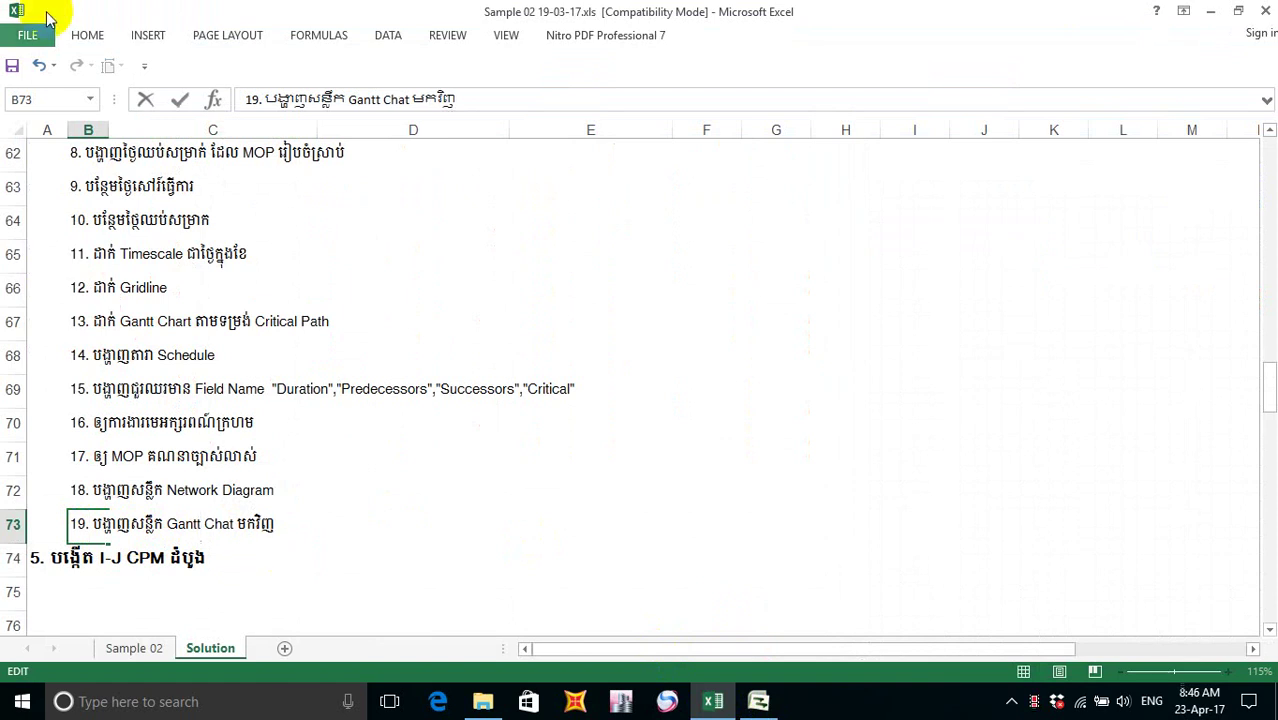
{"action": "left_click", "coordinate": [12, 65]}
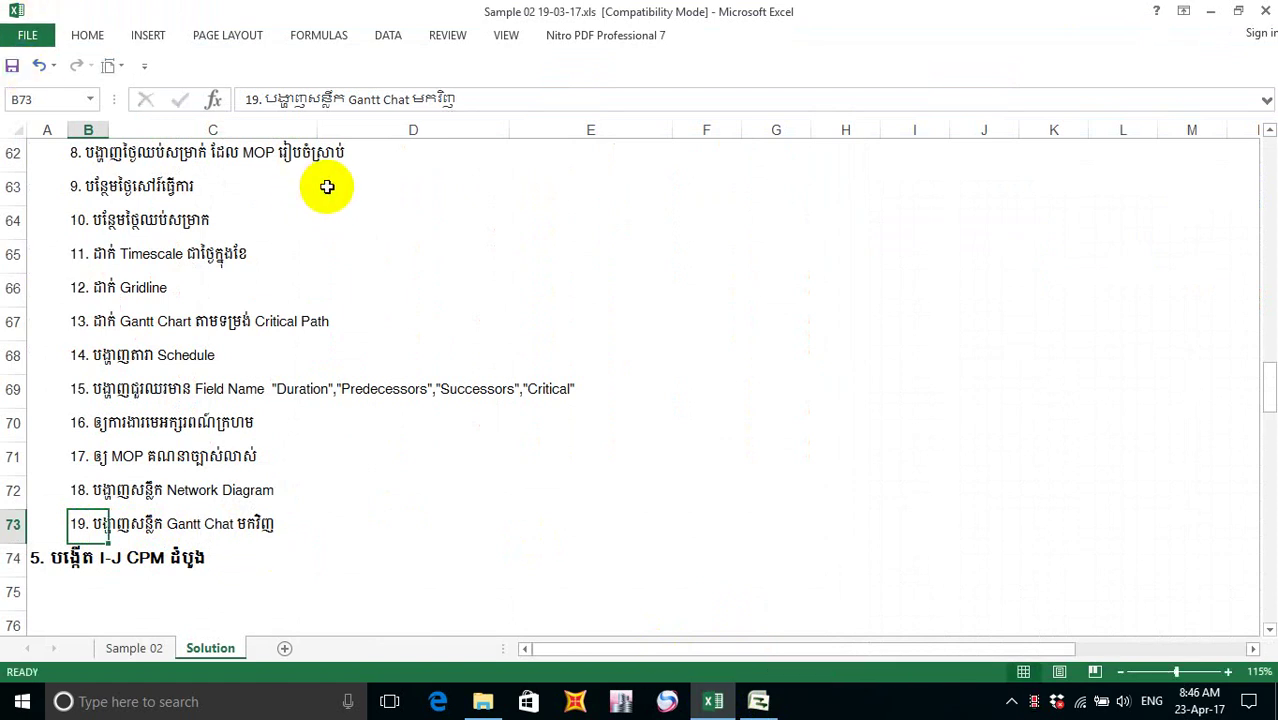
- Insert a blank row at row 74, above the heading for section 5, and select cell B74
{"action": "left_click", "coordinate": [14, 558]}
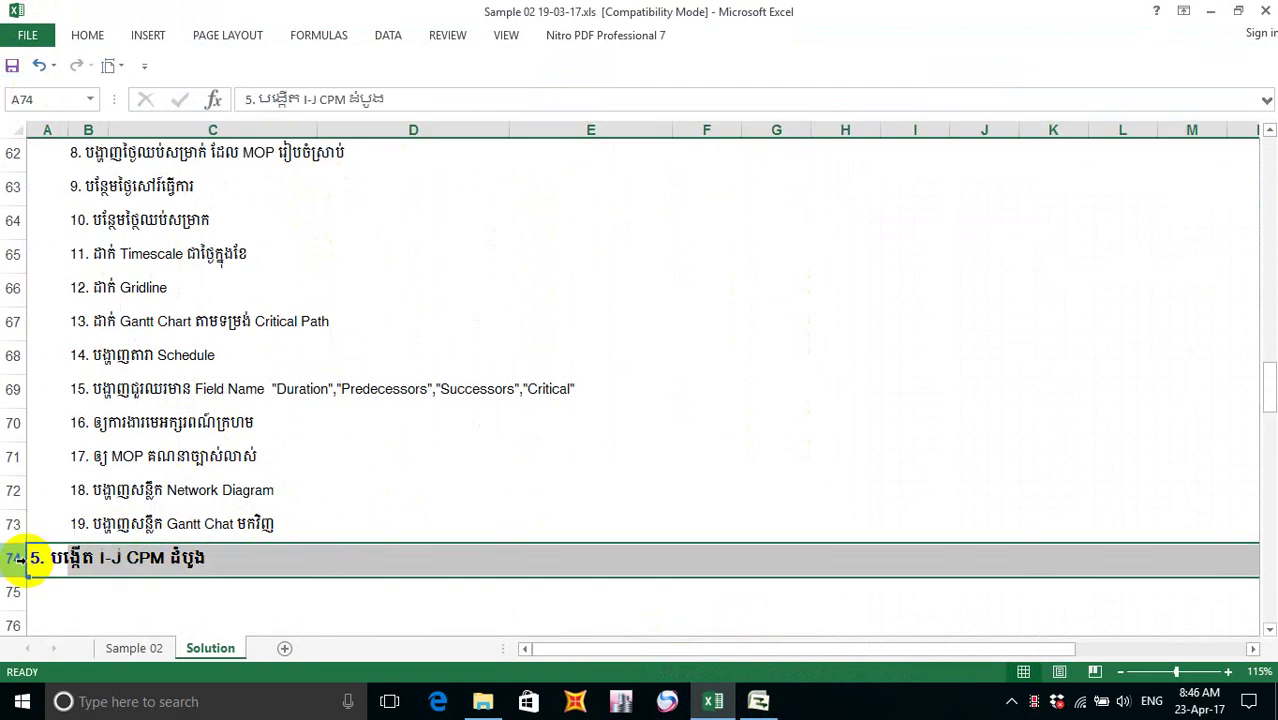
{"action": "right_click", "coordinate": [16, 560]}
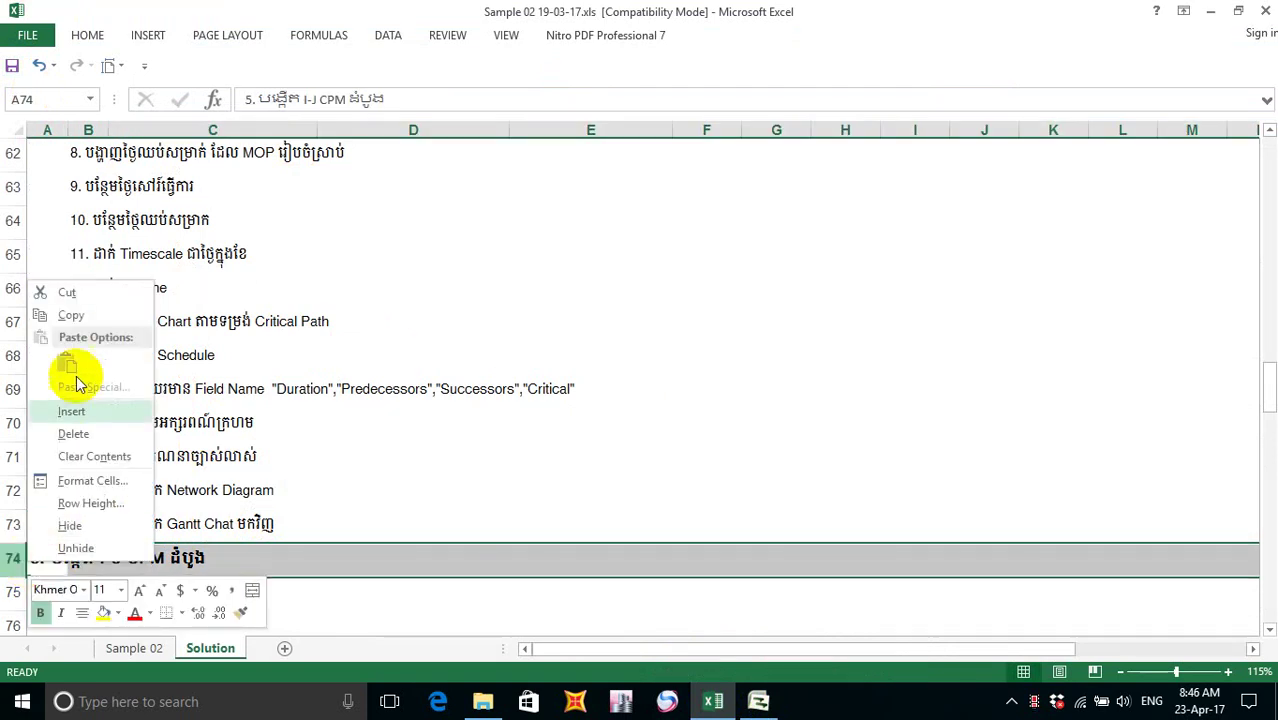
{"action": "left_click", "coordinate": [82, 410]}
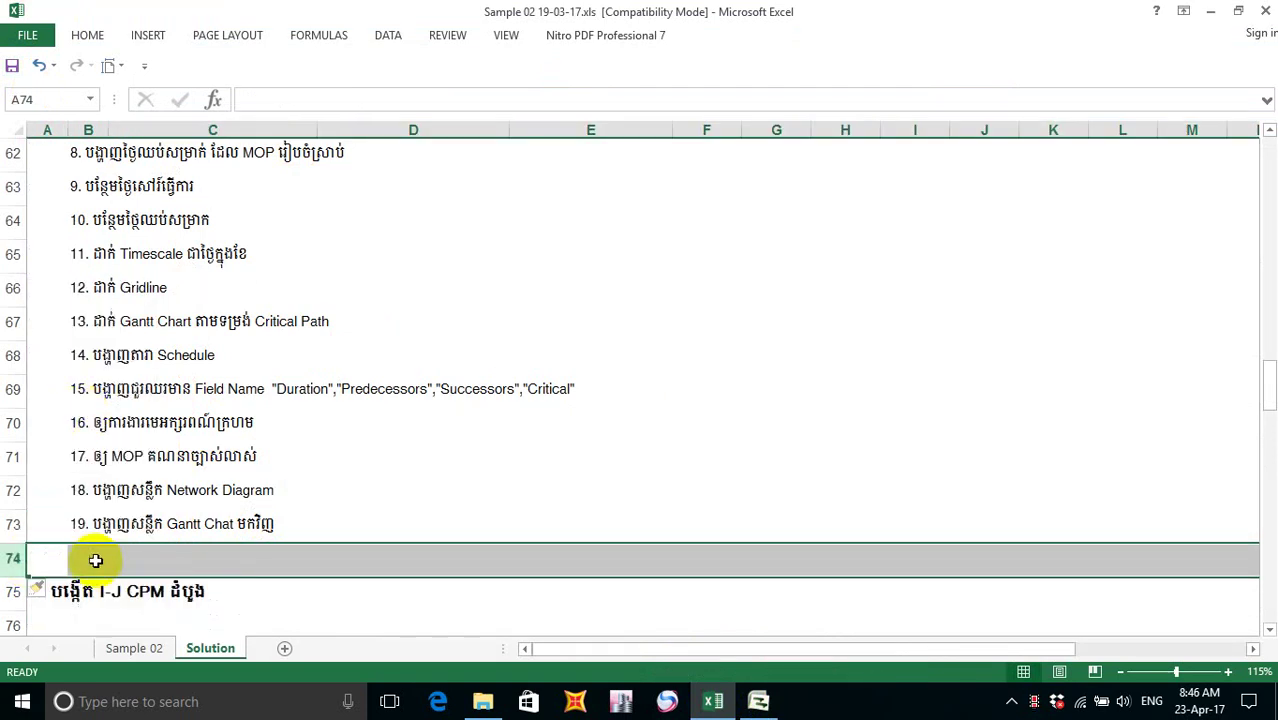
{"action": "left_click", "coordinate": [91, 558]}
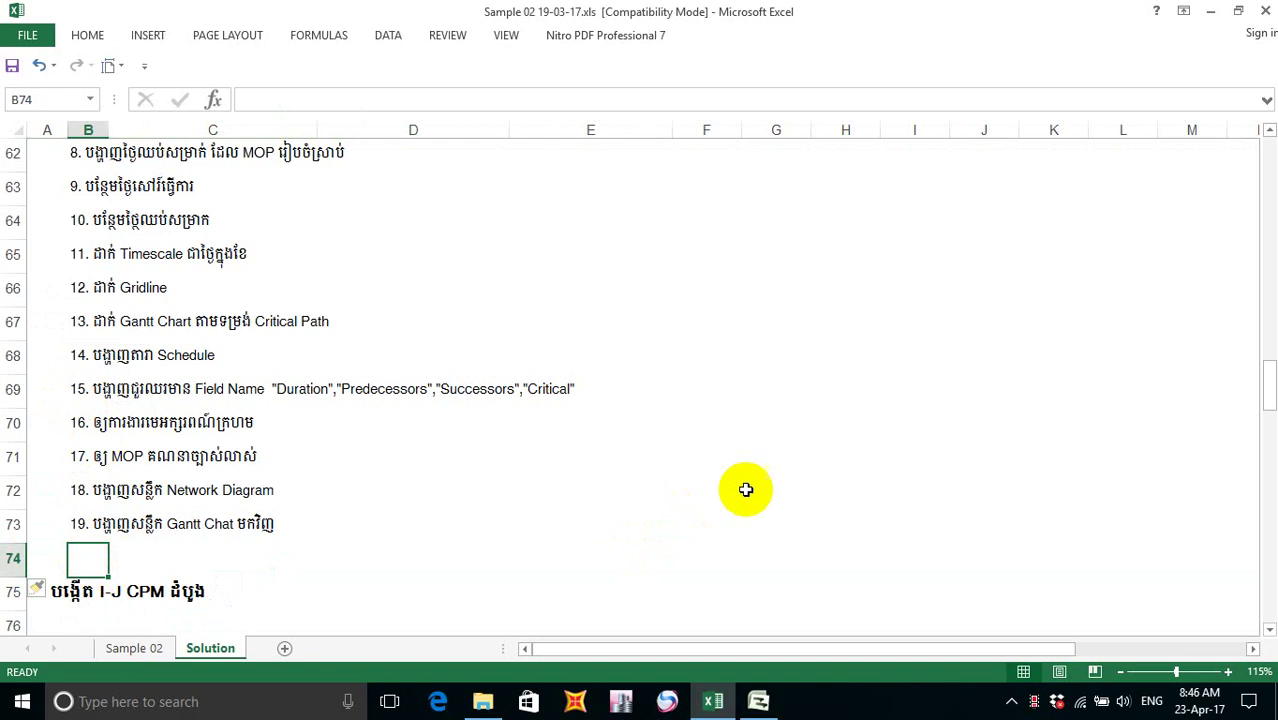
{"action": "type", "text": "20."}
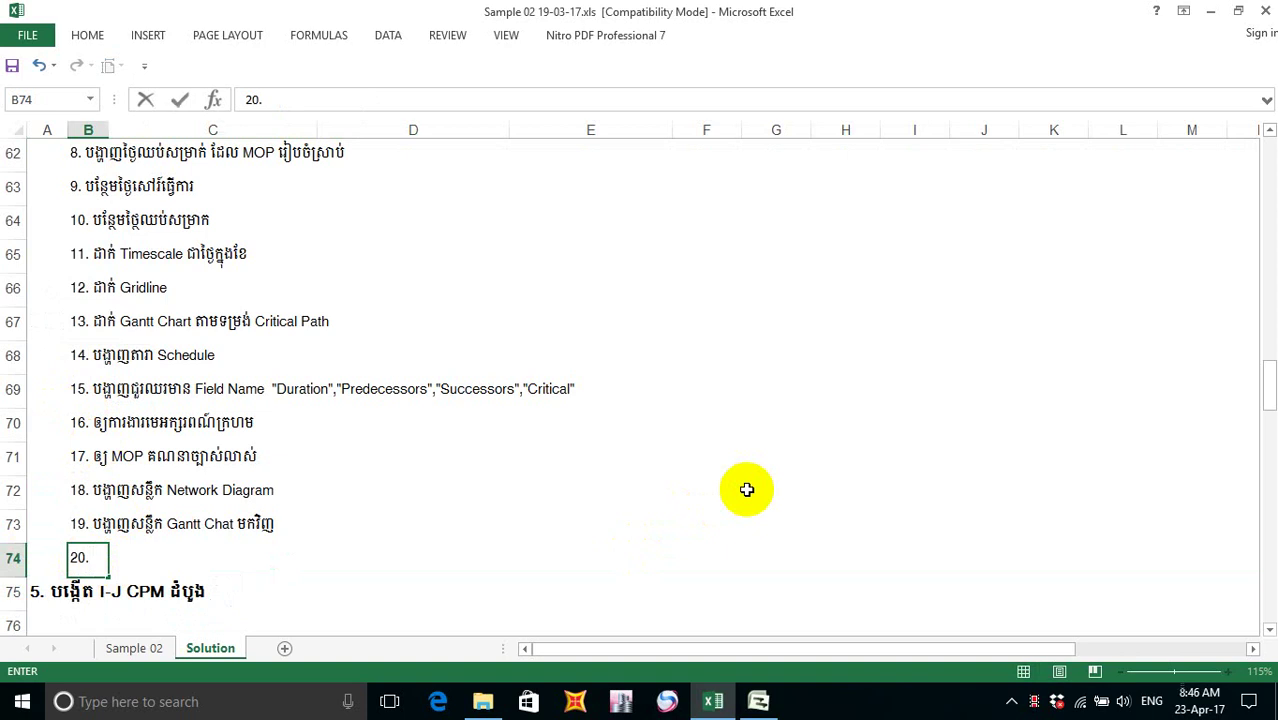
{"action": "key", "text": "BackSpace"}
{"action": "key", "text": "BackSpace"}
{"action": "key", "text": "BackSpace"}
{"action": "left_click", "coordinate": [160, 560]}
- Save the workbook and fill cell B74 with the text of instruction 19 from the cell above
{"action": "left_click", "coordinate": [85, 558]}
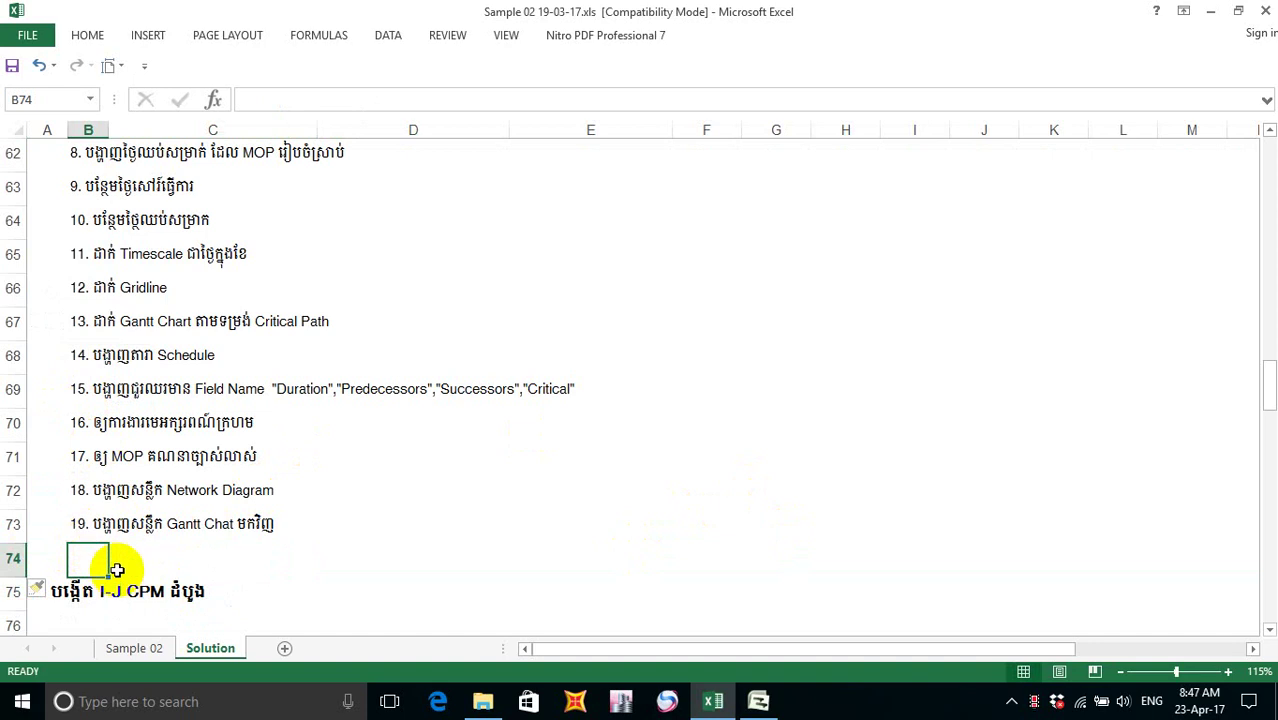
{"action": "key", "text": "ctrl+s"}
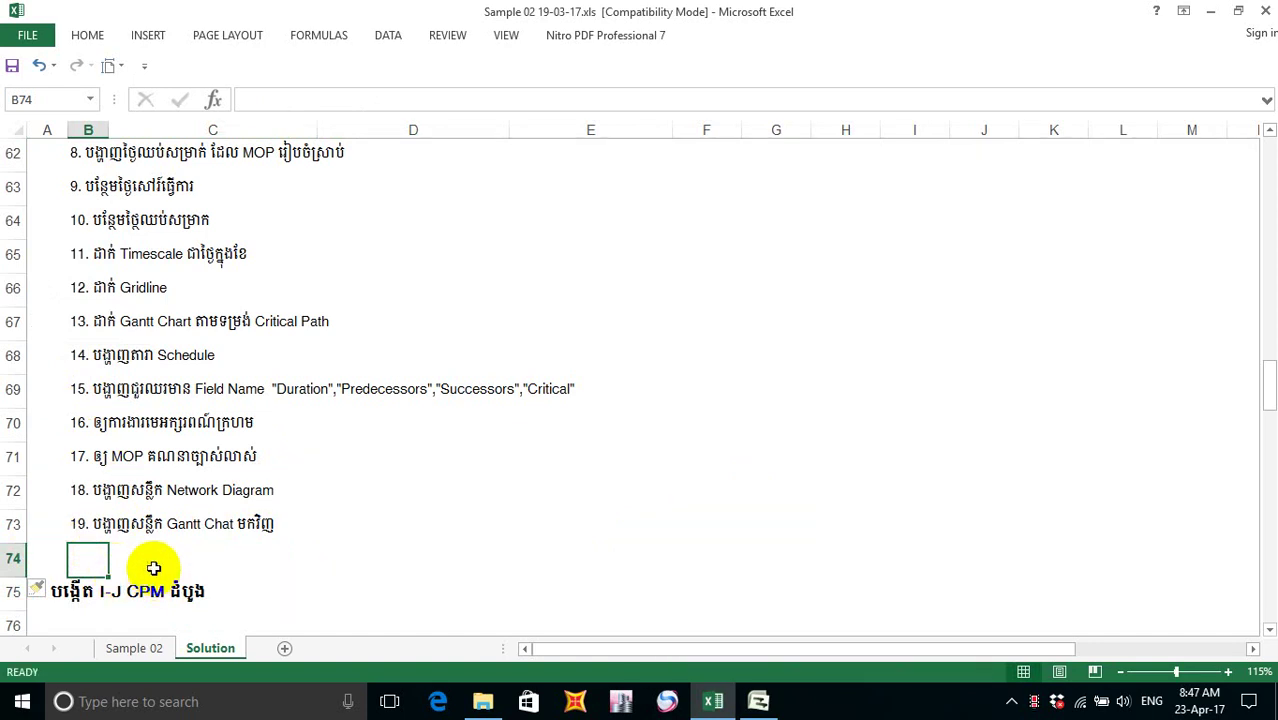
{"action": "key", "text": "ctrl+d"}
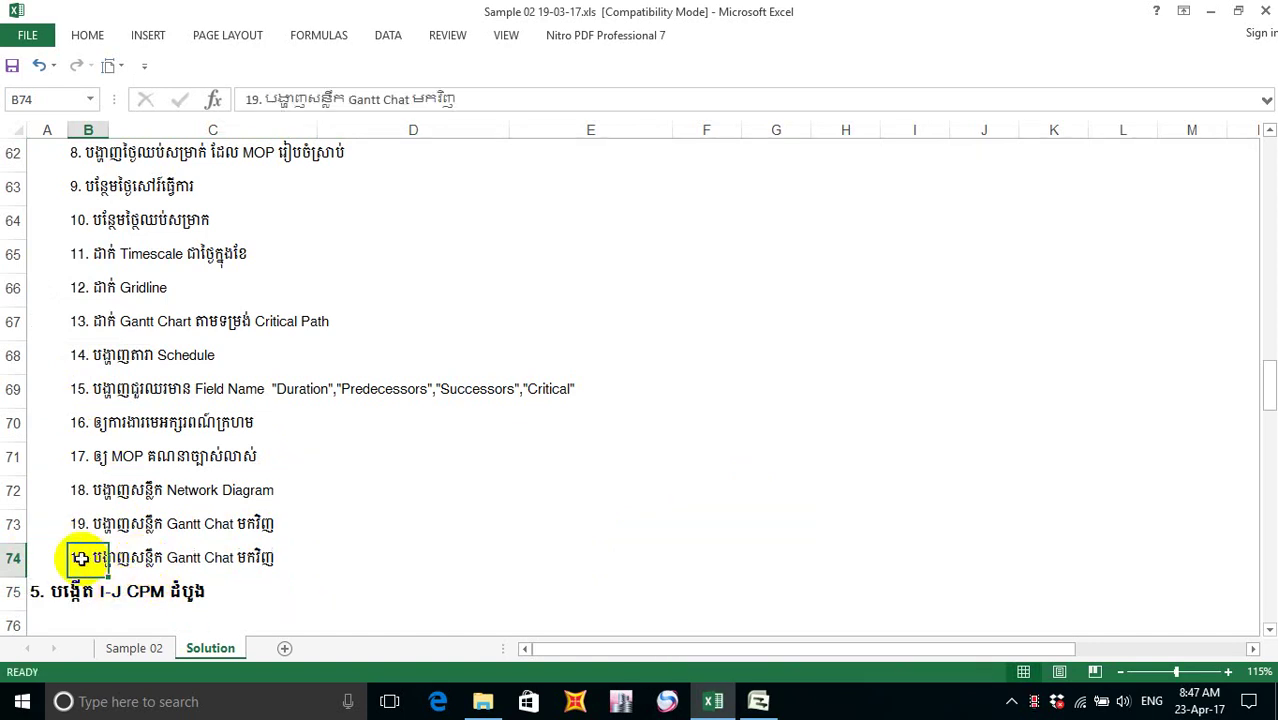
{"action": "left_click", "coordinate": [758, 701]}
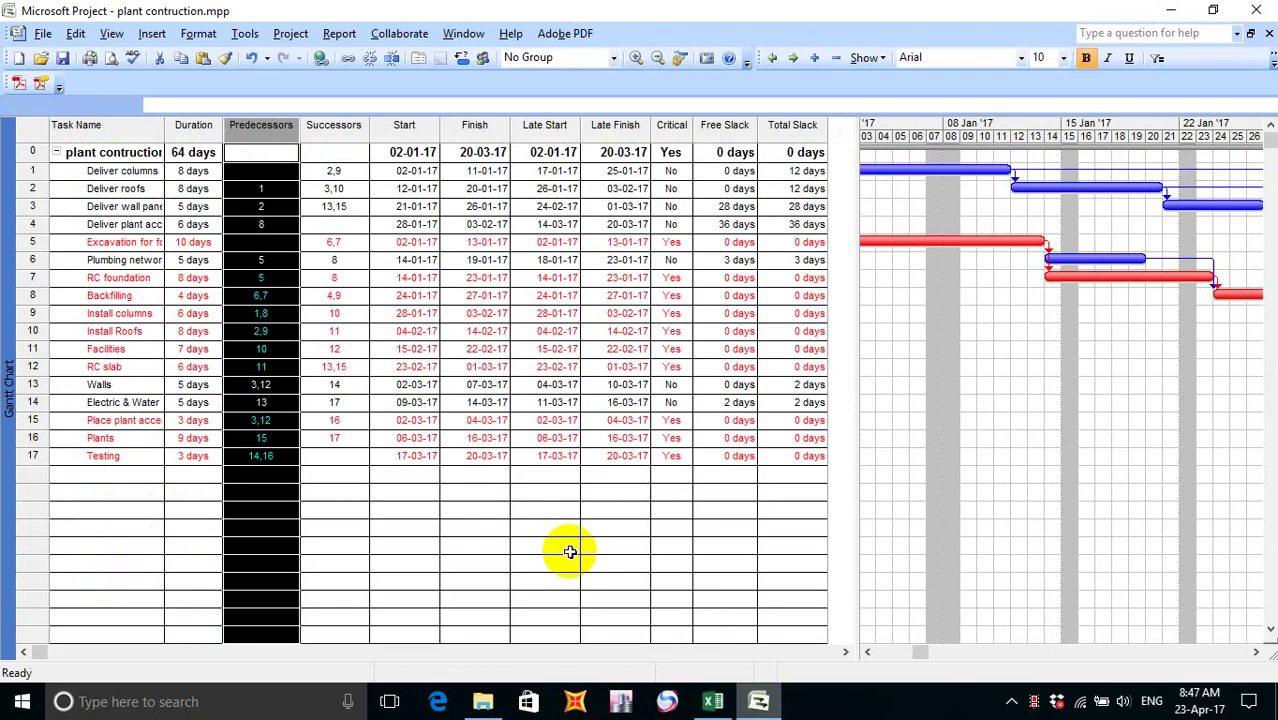
{"action": "left_click", "coordinate": [110, 34]}
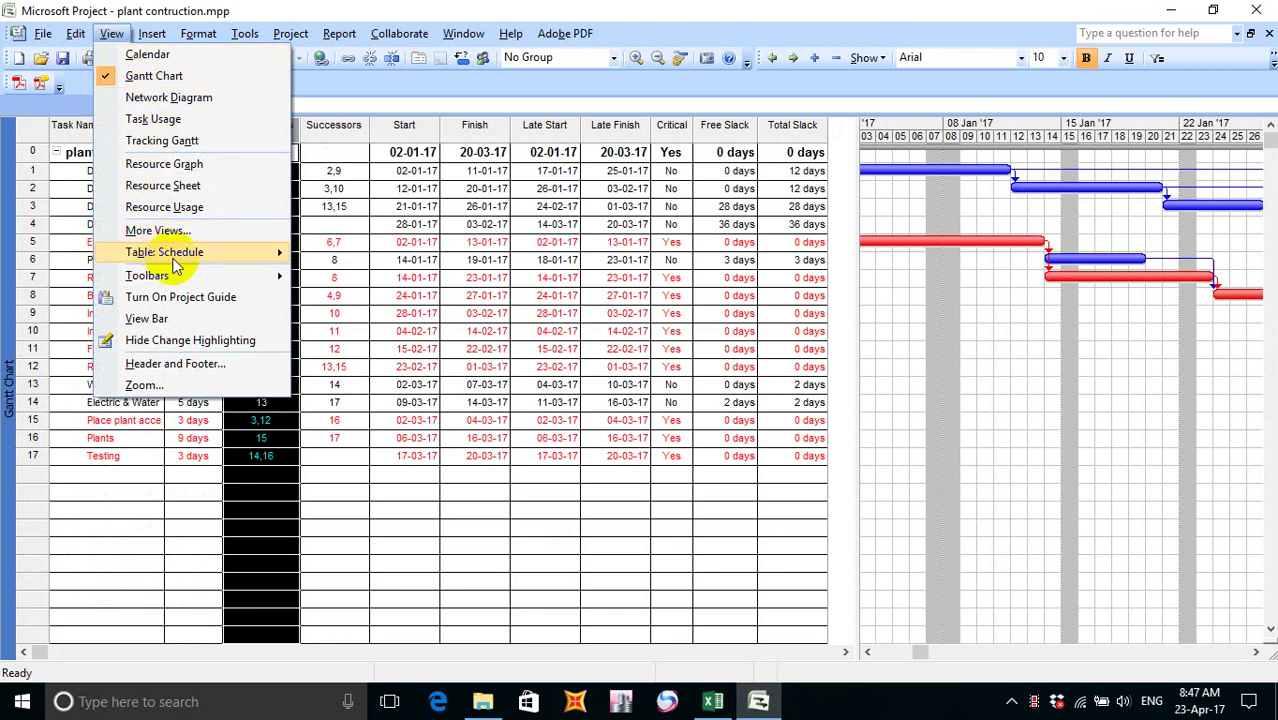
{"action": "mouse_move", "coordinate": [201, 248]}
{"action": "mouse_move", "coordinate": [189, 279]}
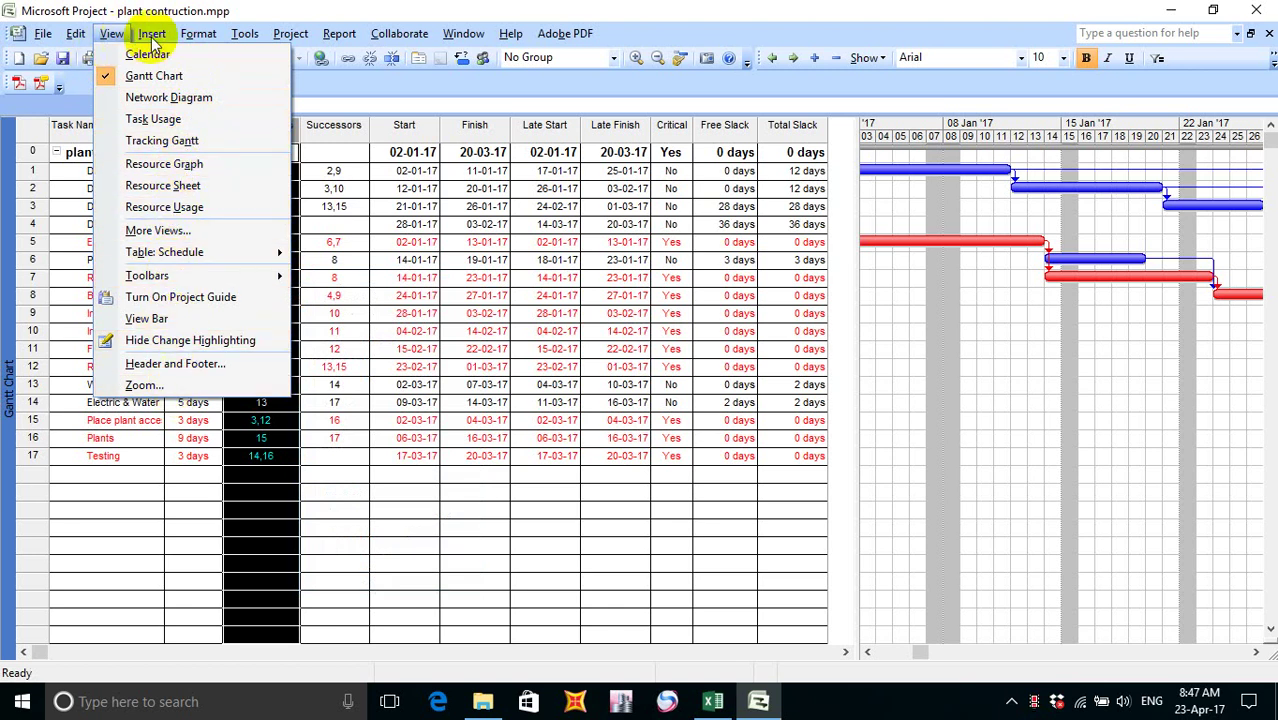
{"action": "mouse_move", "coordinate": [154, 40]}
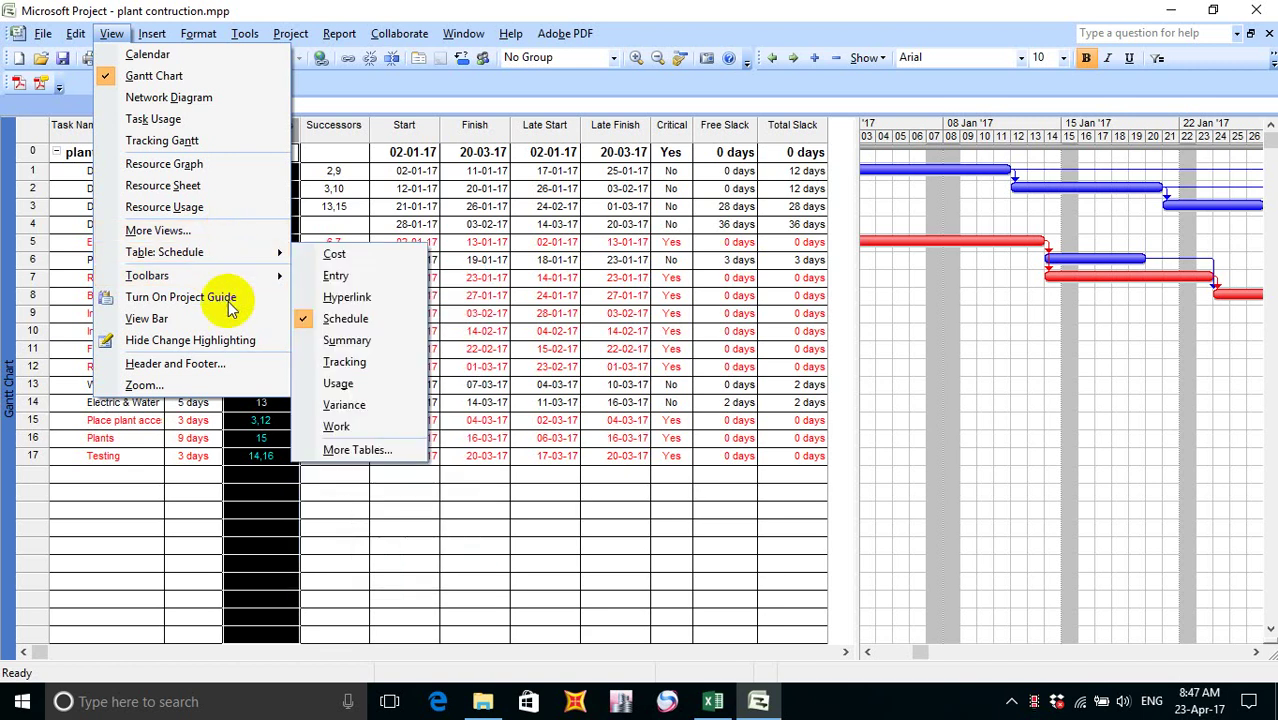
{"action": "left_click", "coordinate": [80, 490]}
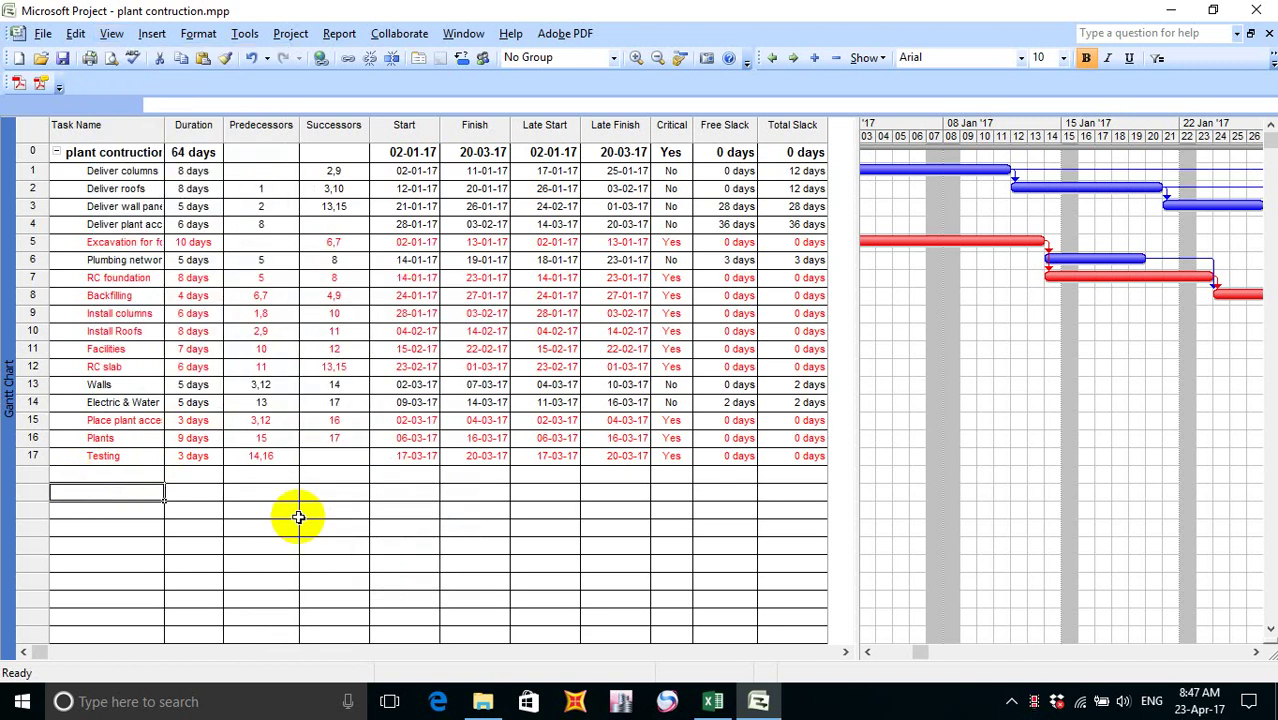
{"action": "left_click", "coordinate": [713, 701]}
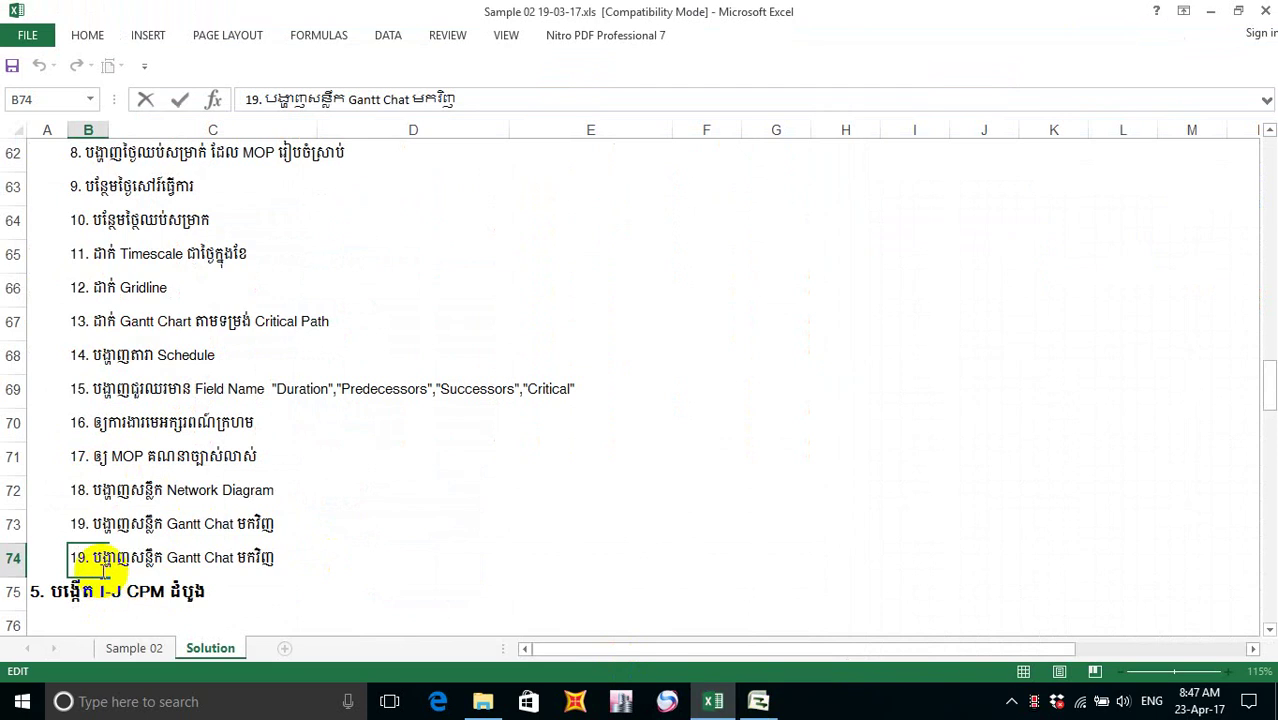
- Remove the words "Chat មកវិញ" from the end of the copied instruction in cell B74
{"action": "left_click", "coordinate": [130, 557]}
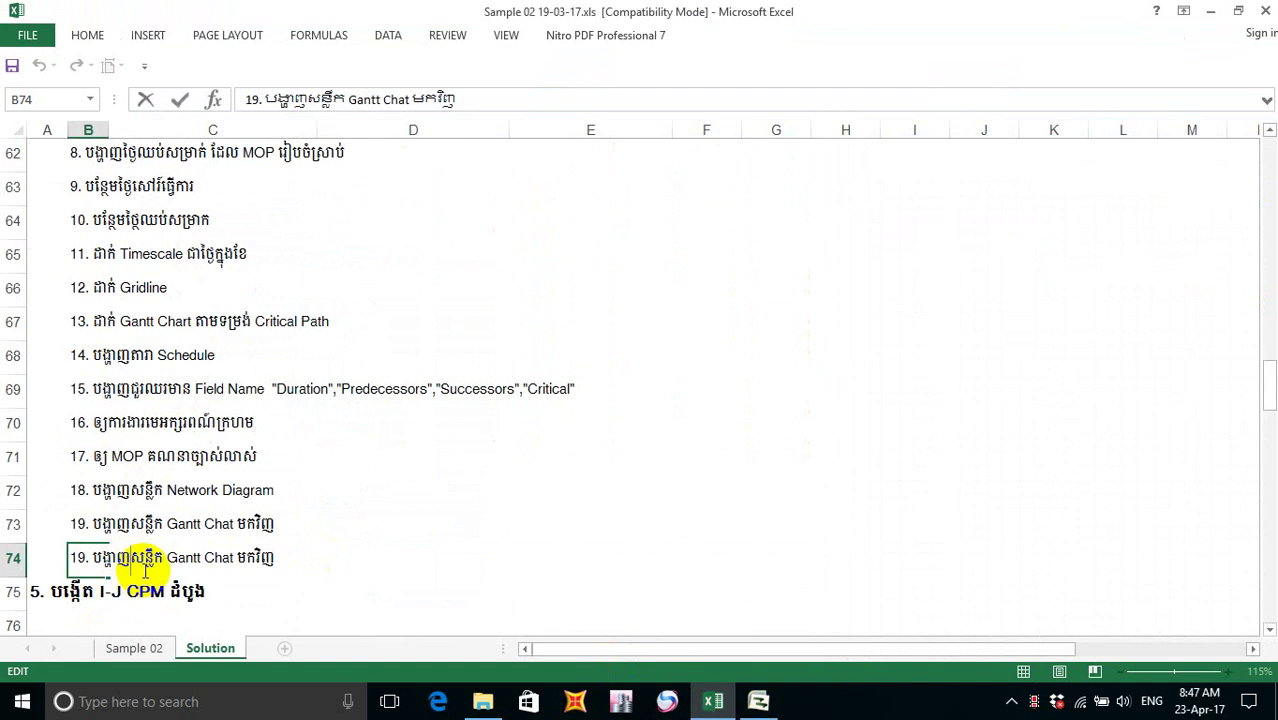
{"action": "left_click", "coordinate": [234, 558]}
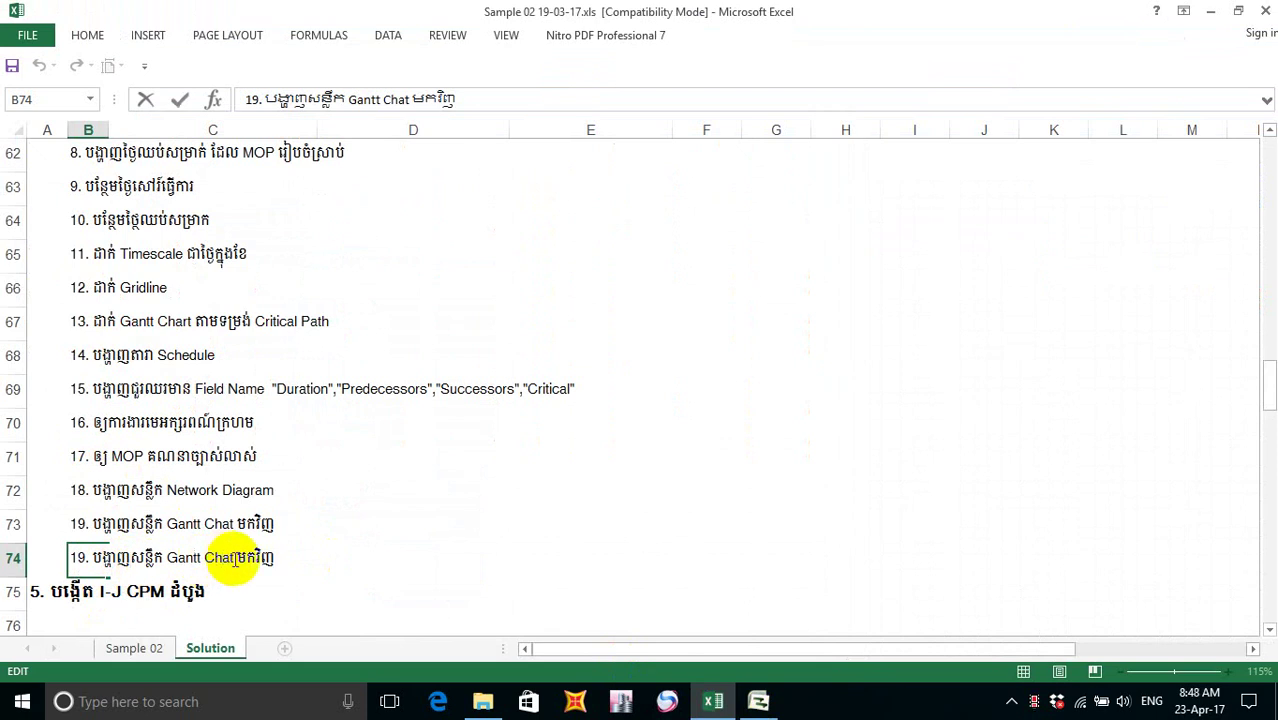
{"action": "left_click", "coordinate": [285, 557]}
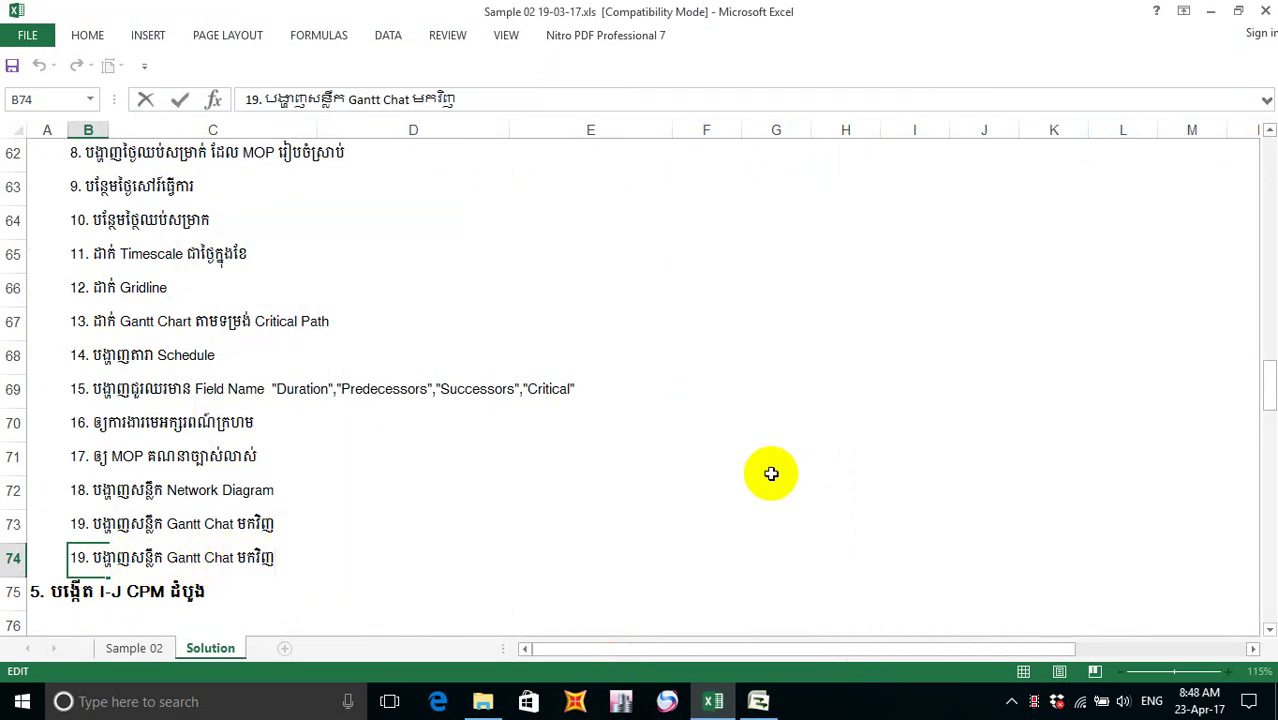
{"action": "key", "text": "BackSpace"}
{"action": "key", "text": "BackSpace"}
{"action": "key", "text": "BackSpace"}
{"action": "key", "text": "BackSpace"}
{"action": "key", "text": "BackSpace"}
{"action": "key", "text": "BackSpace"}
{"action": "key", "text": "BackSpace"}
{"action": "key", "text": "BackSpace"}
{"action": "key", "text": "BackSpace"}
{"action": "key", "text": "BackSpace"}
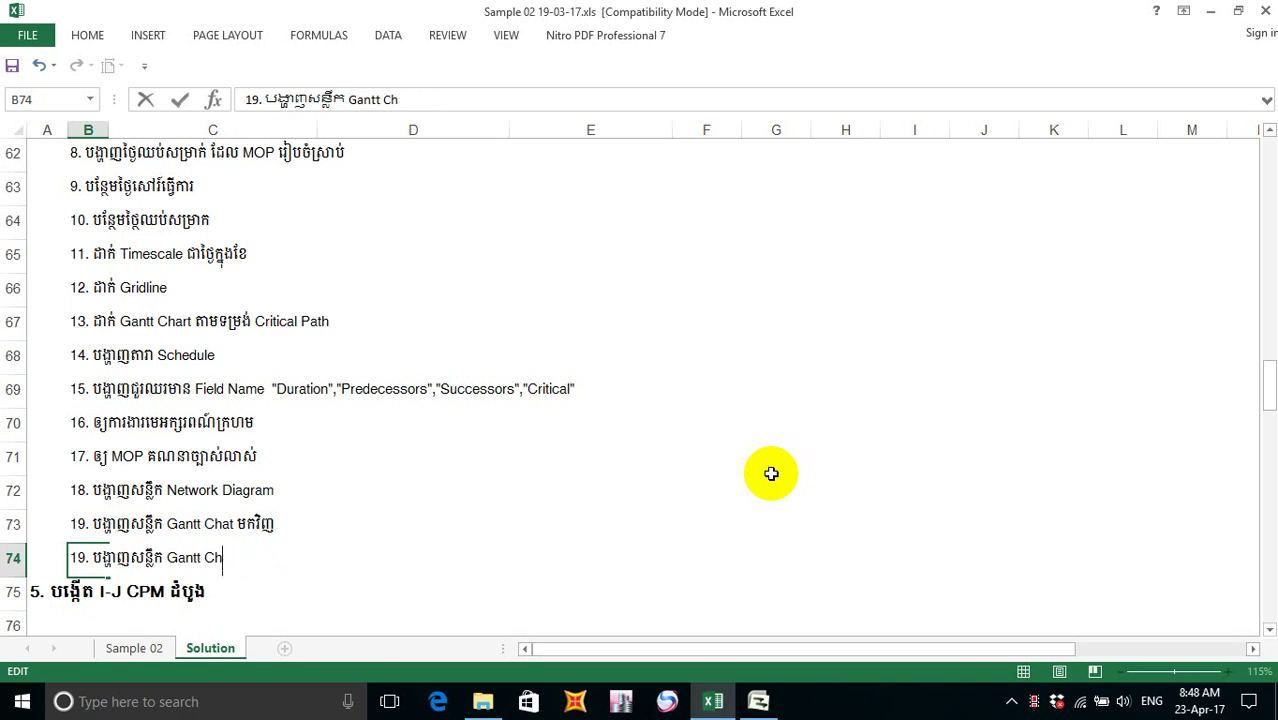
{"action": "key", "text": "Left"}
{"action": "key", "text": "Left"}
{"action": "key", "text": "Left"}
{"action": "key", "text": "Left"}
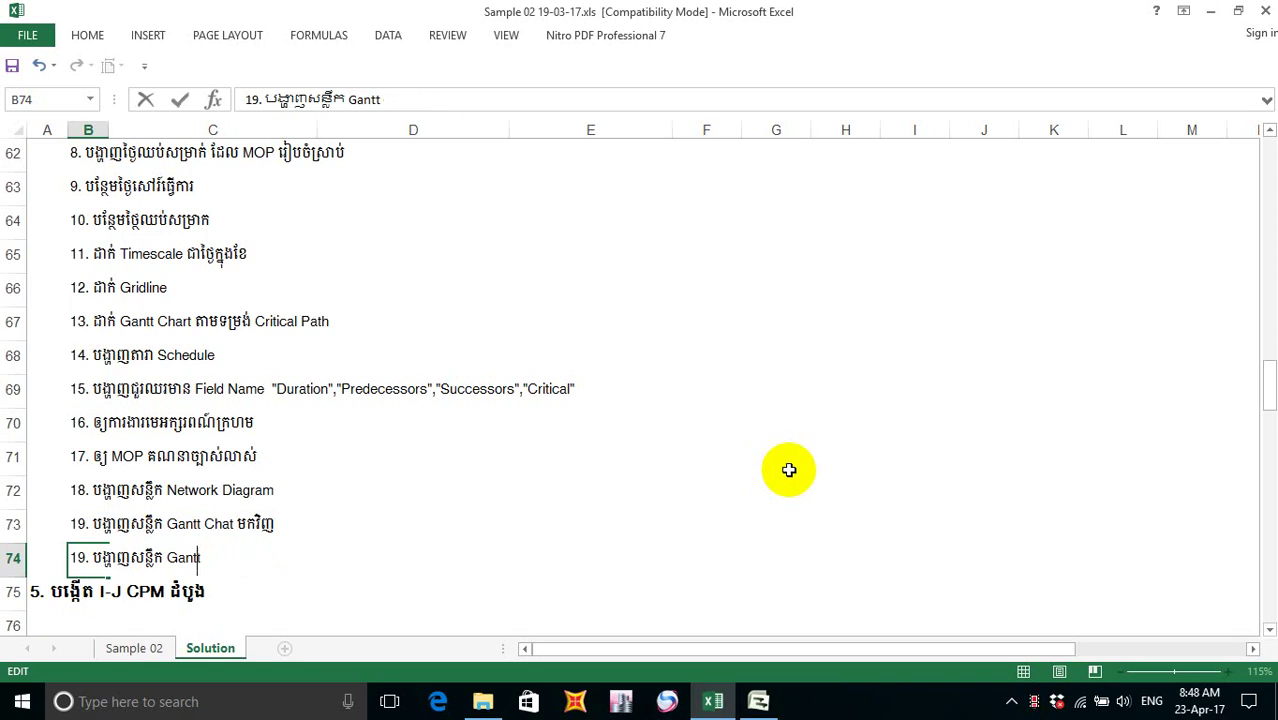
- Insert "Leveling" before "Gantt" in cell B74 so it reads "19. បង្ហាញសន្លឹក Leveling Gantt"
{"action": "key", "text": "Left"}
{"action": "key", "text": "Left"}
{"action": "key", "text": "Left"}
{"action": "type", "text": "Le"}
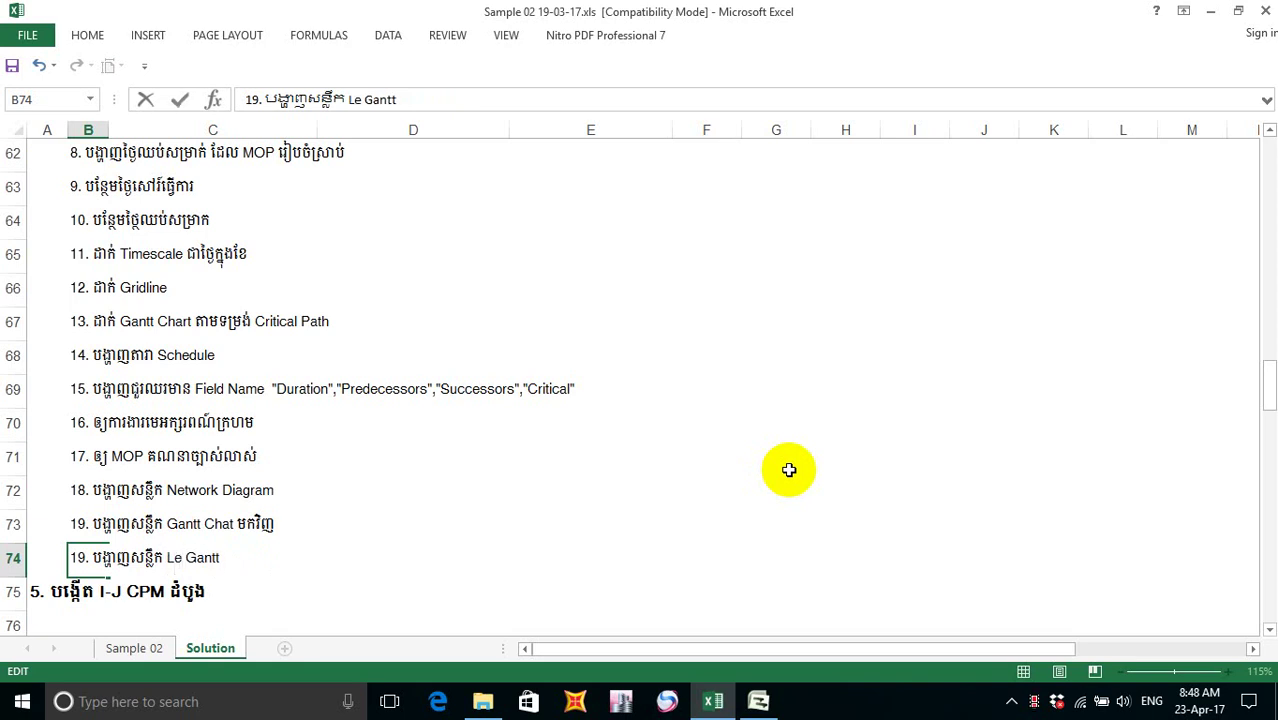
{"action": "type", "text": "vi"}
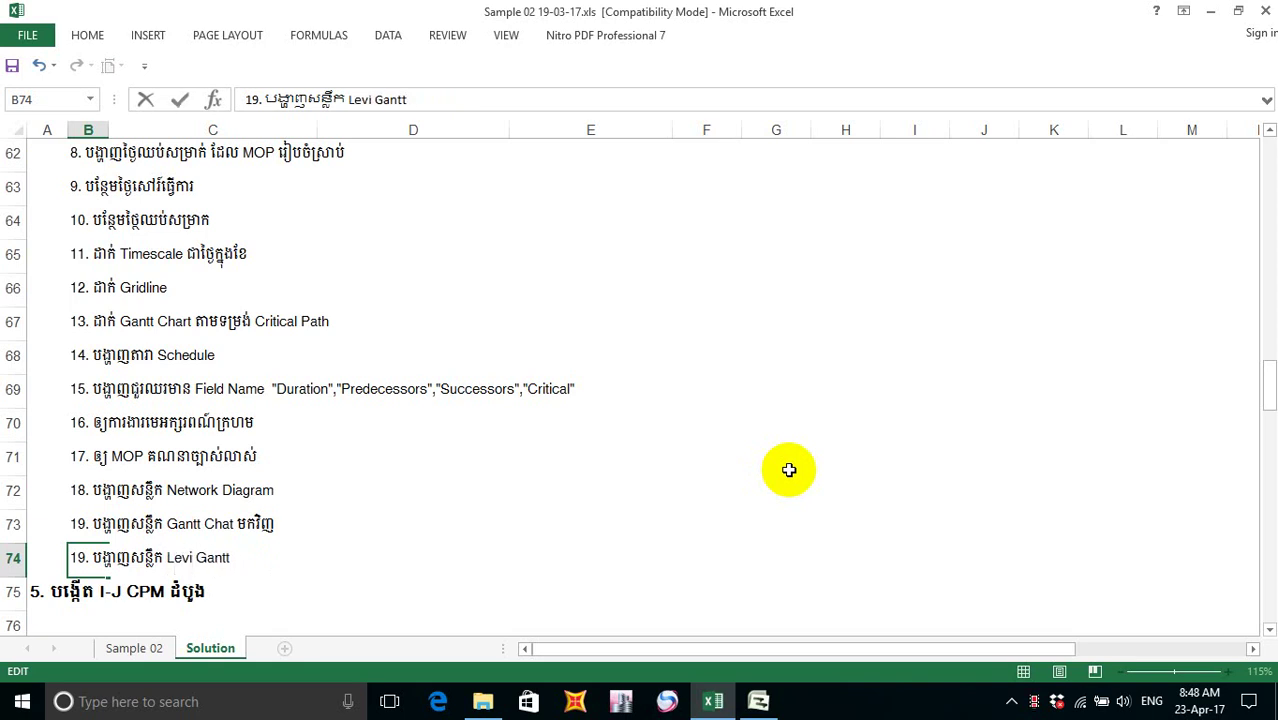
{"action": "key", "text": "BackSpace"}
{"action": "type", "text": "el"}
{"action": "type", "text": "ling"}
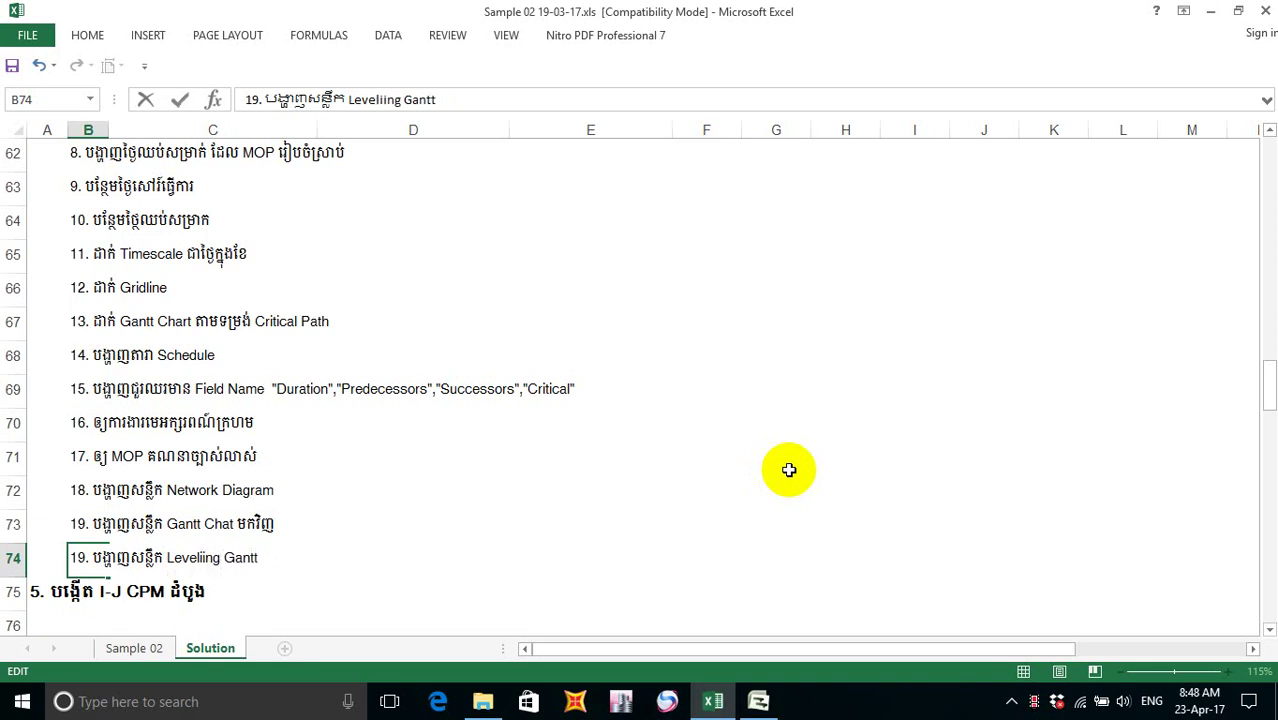
{"action": "key", "text": "BackSpace"}
{"action": "key", "text": "BackSpace"}
{"action": "key", "text": "BackSpace"}
{"action": "key", "text": "BackSpace"}
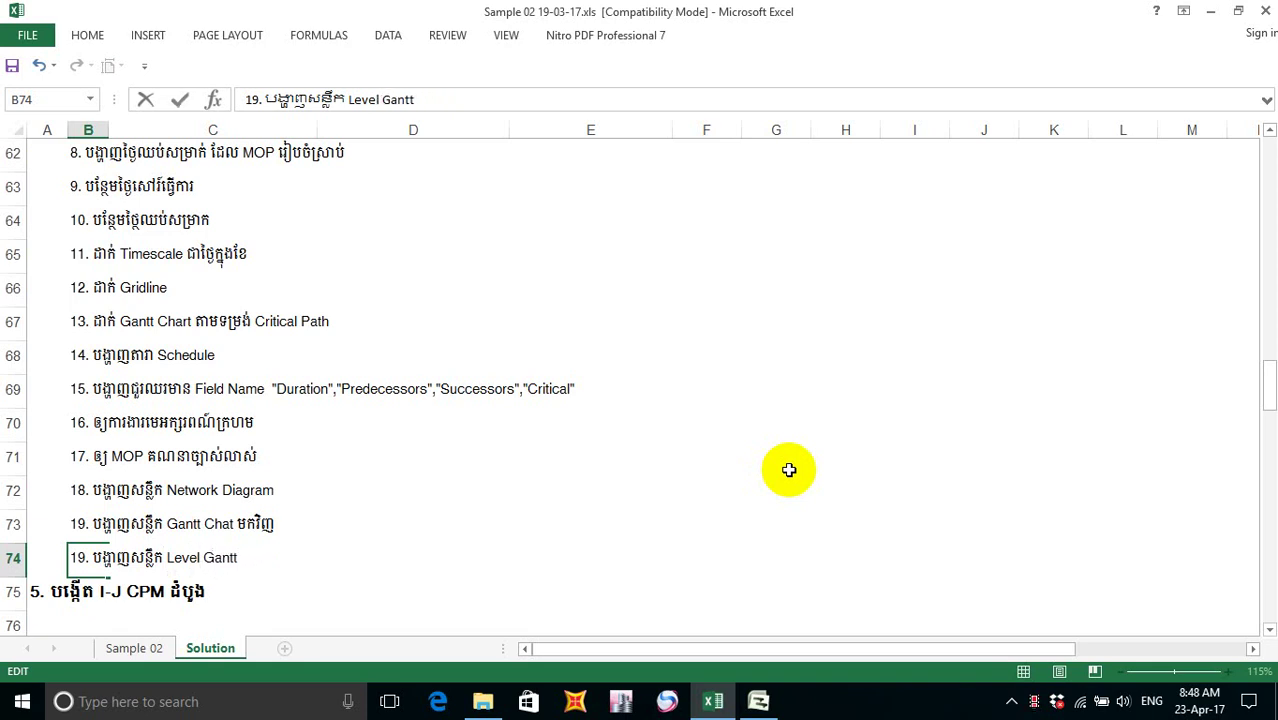
{"action": "type", "text": "ing"}
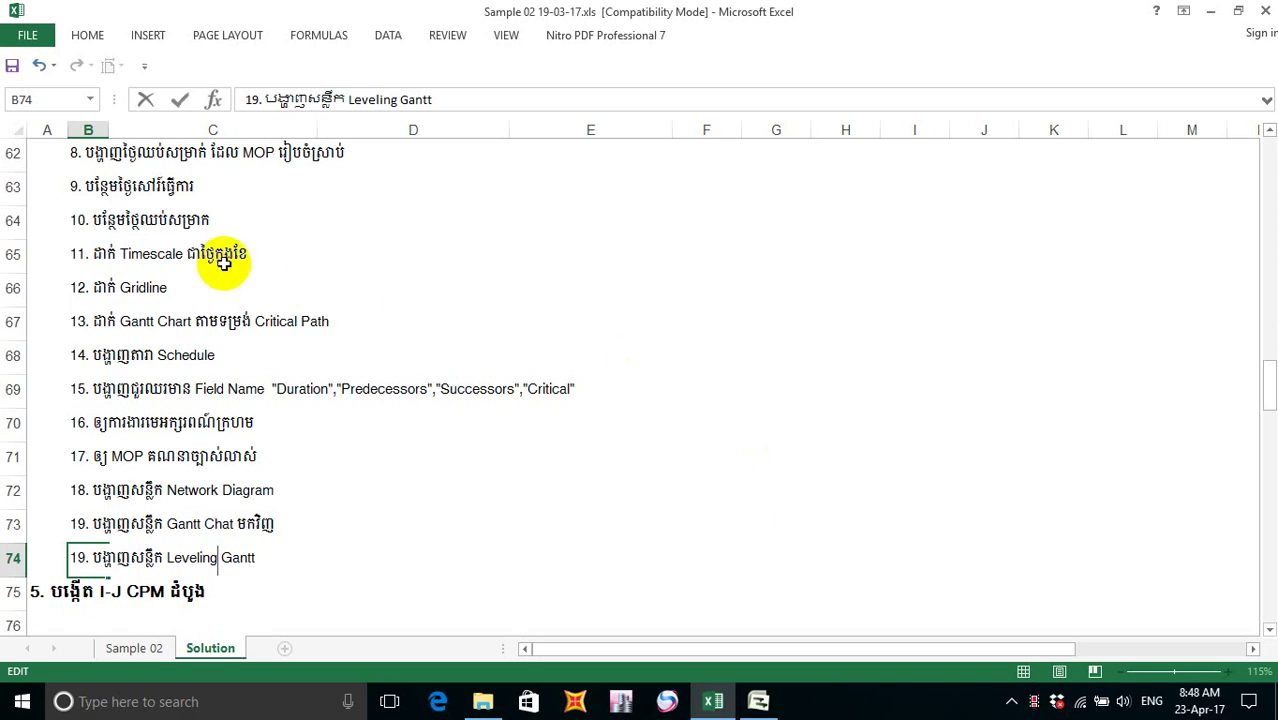
{"action": "left_click", "coordinate": [335, 563]}
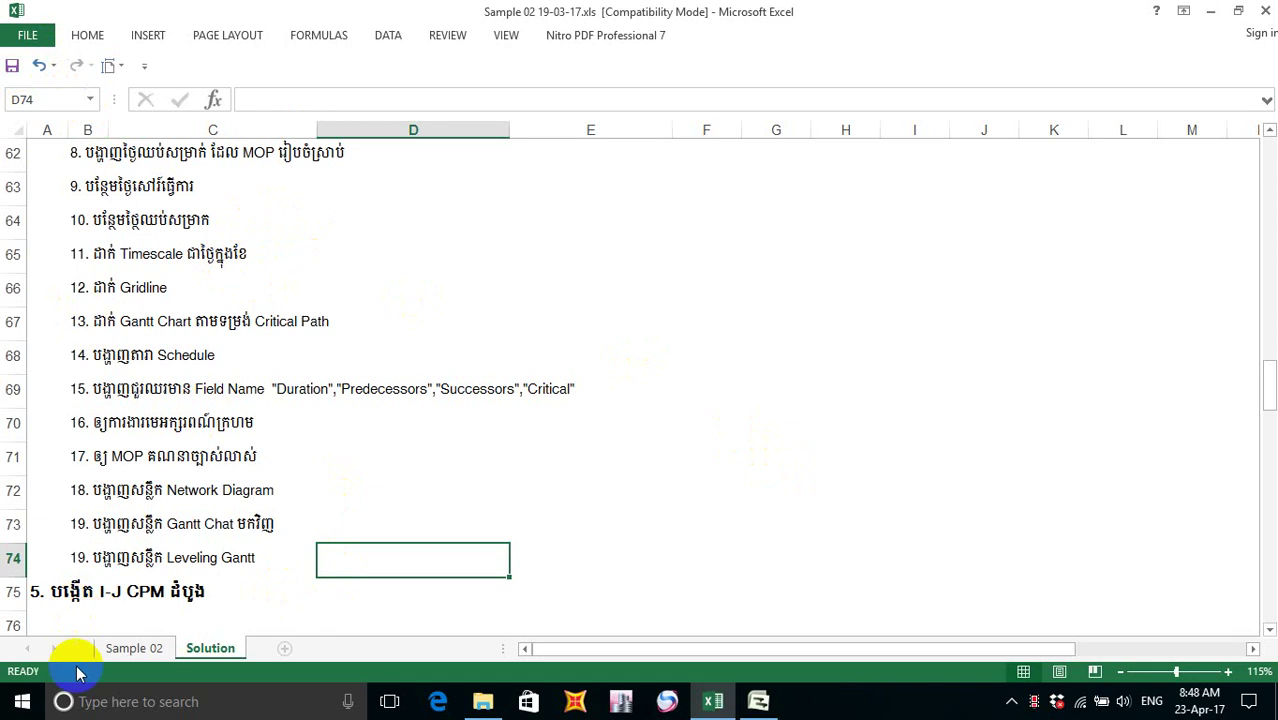
- Renumber the Leveling Gantt instruction in cell B74 from 19 to 20
{"action": "left_click", "coordinate": [77, 562]}
{"action": "double_click", "coordinate": [80, 562]}
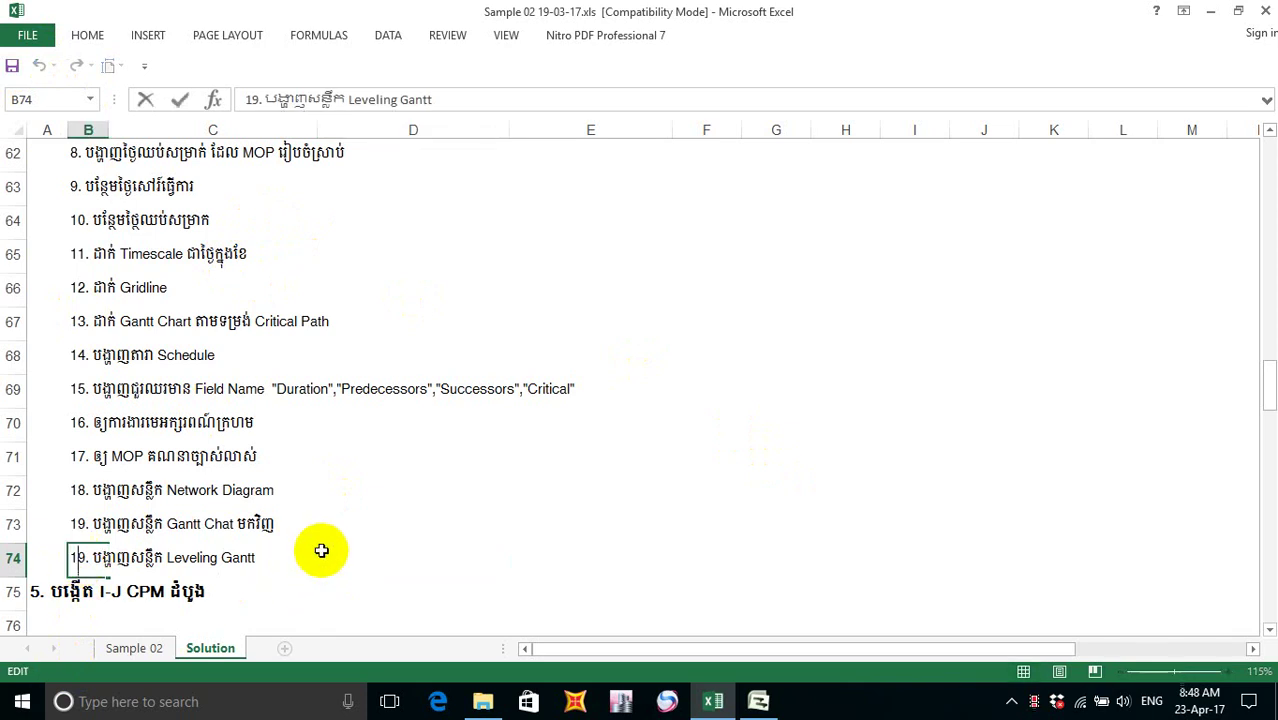
{"action": "key", "text": "BackSpace"}
{"action": "key", "text": "BackSpace"}
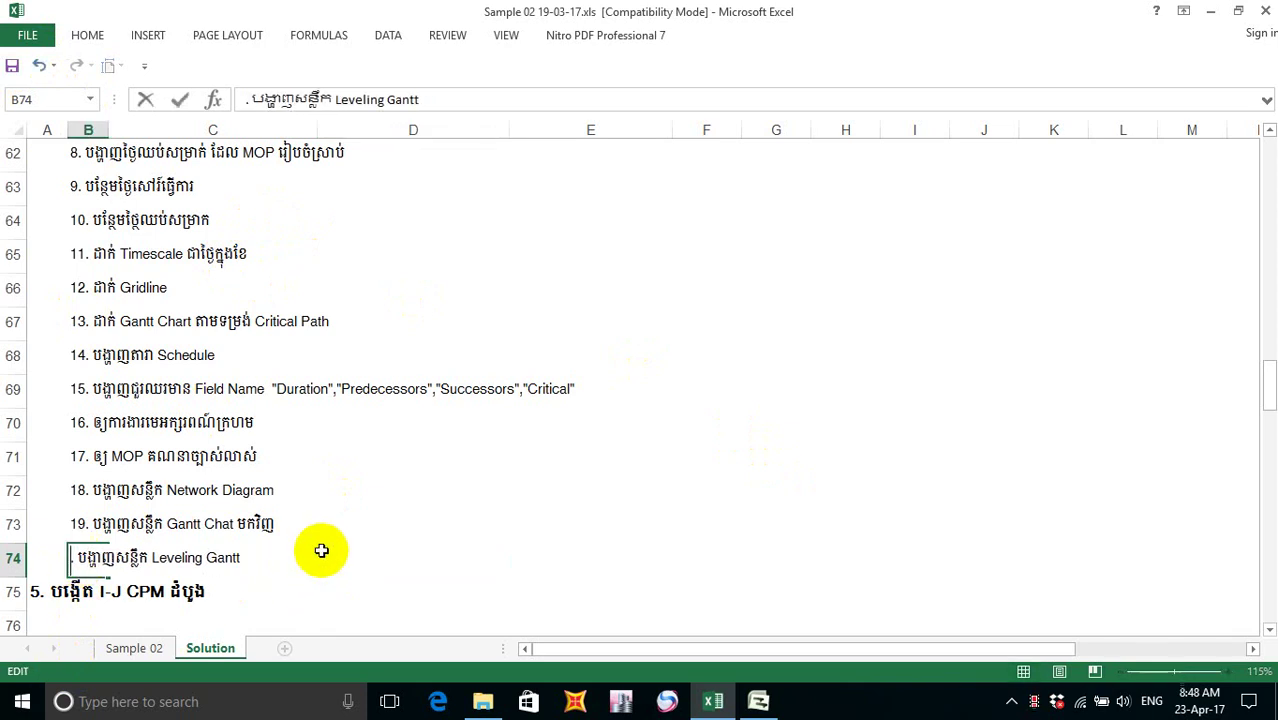
{"action": "type", "text": "20"}
{"action": "left_click", "coordinate": [462, 569]}
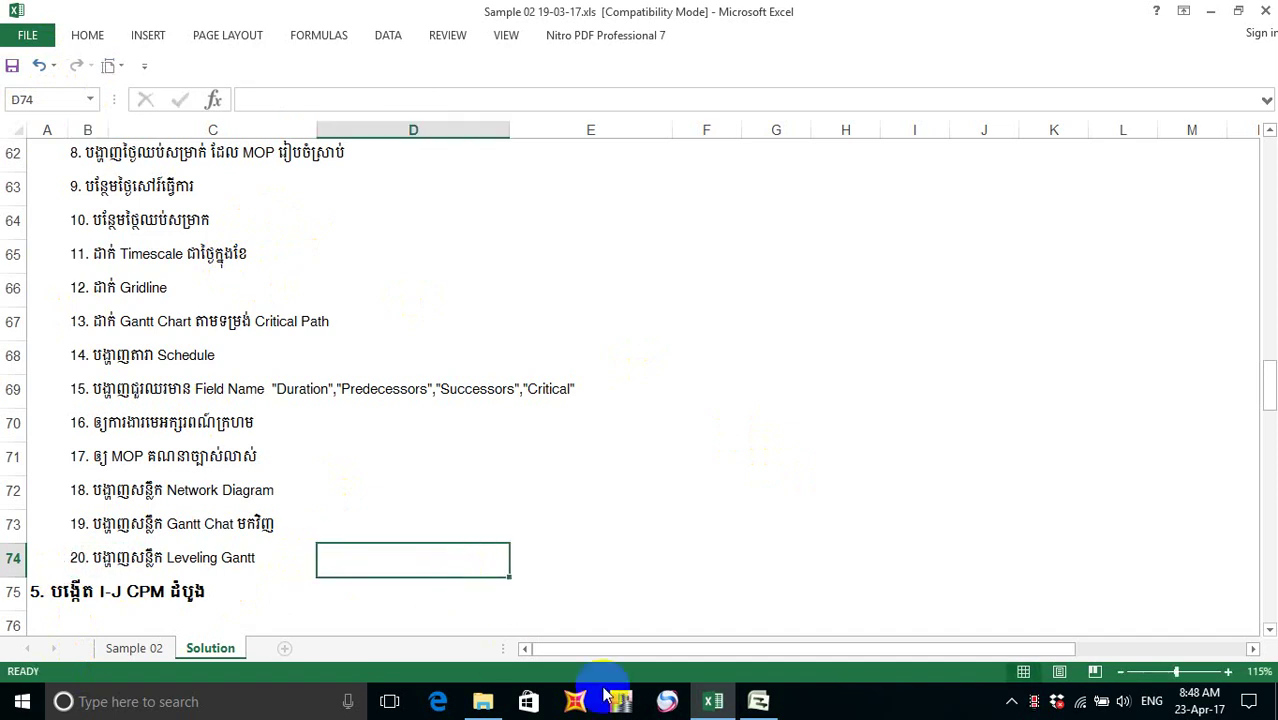
- Switch to Microsoft Project and display the plant construction schedule in the Leveling Gantt view
{"action": "left_click", "coordinate": [758, 701]}
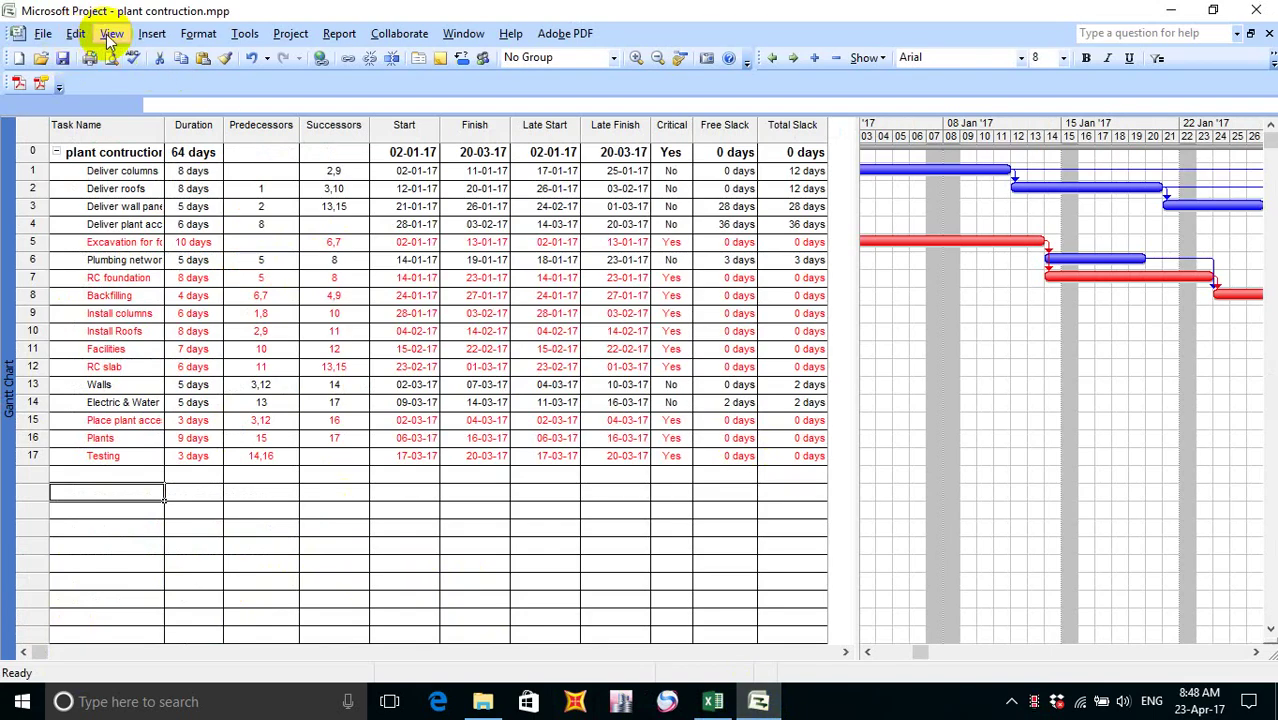
{"action": "left_click", "coordinate": [111, 36]}
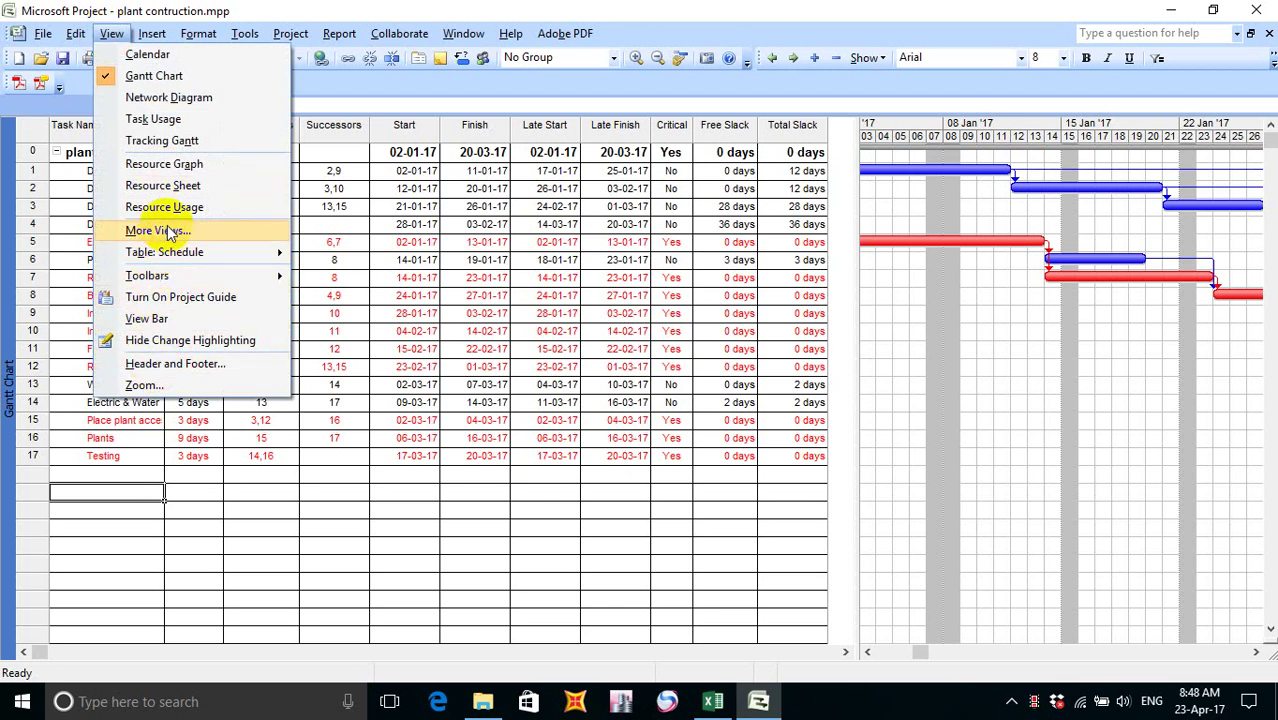
{"action": "left_click", "coordinate": [212, 236]}
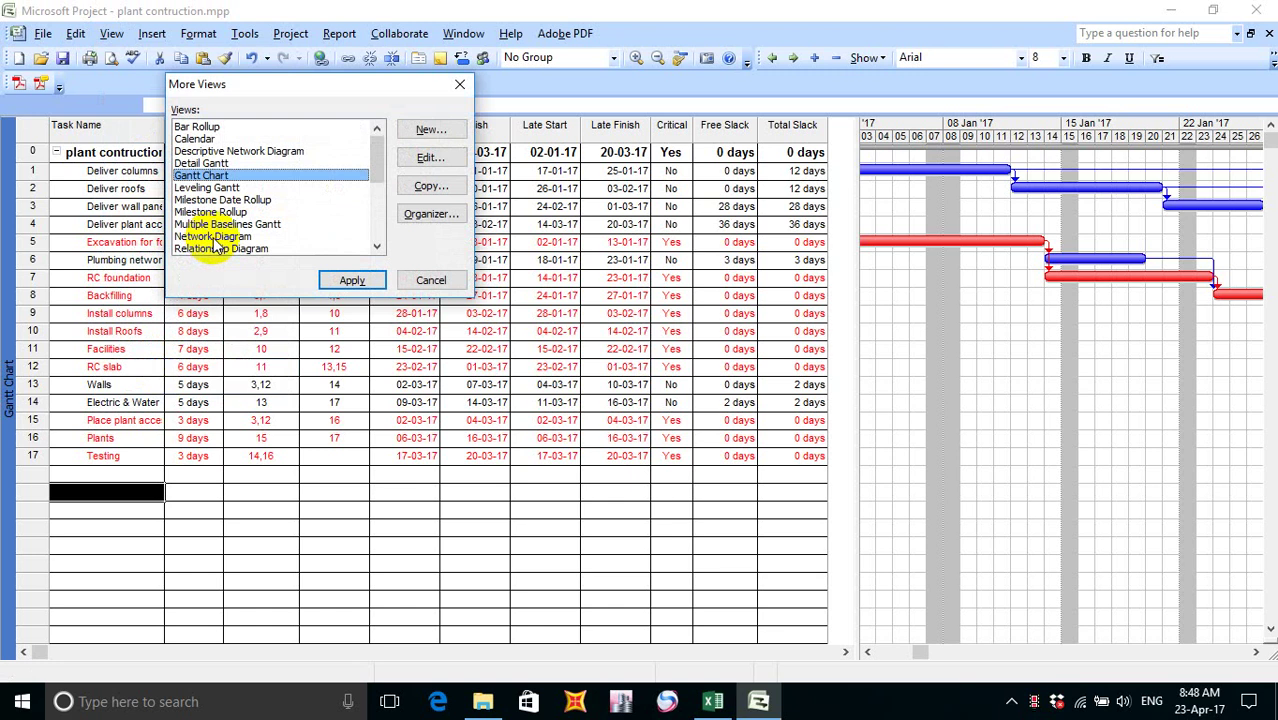
{"action": "left_click", "coordinate": [214, 189]}
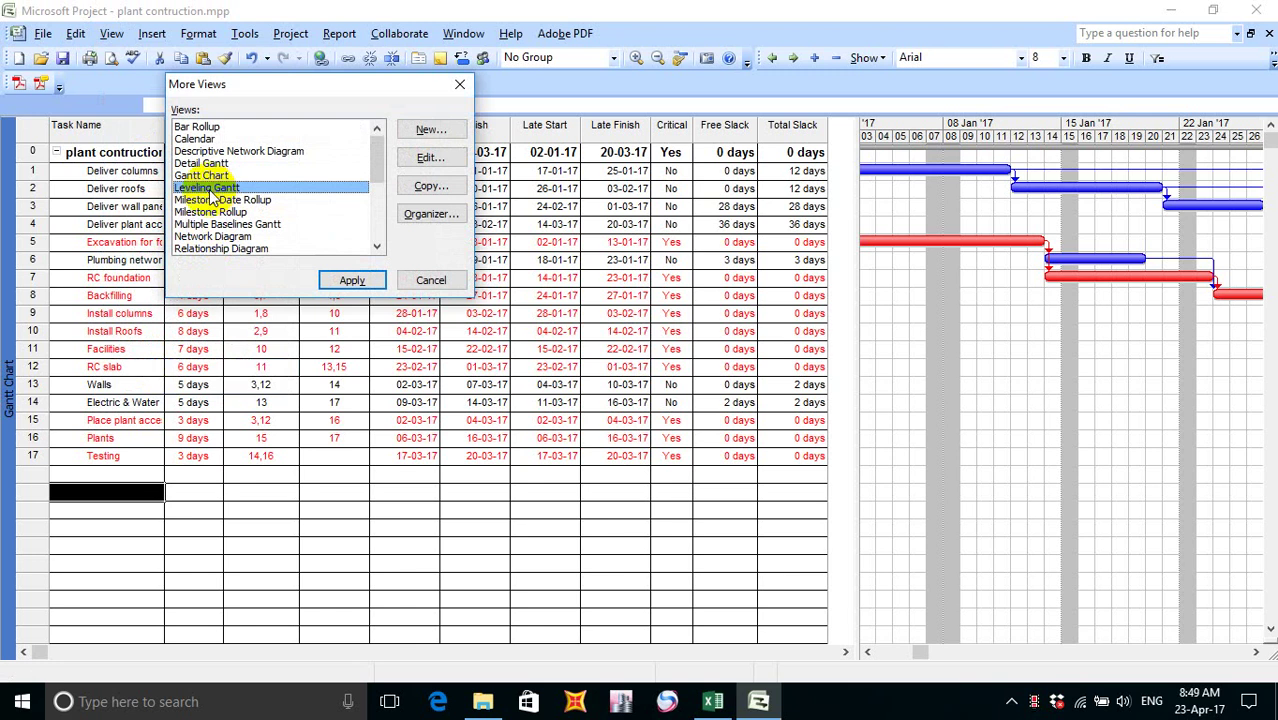
{"action": "left_click", "coordinate": [351, 281]}
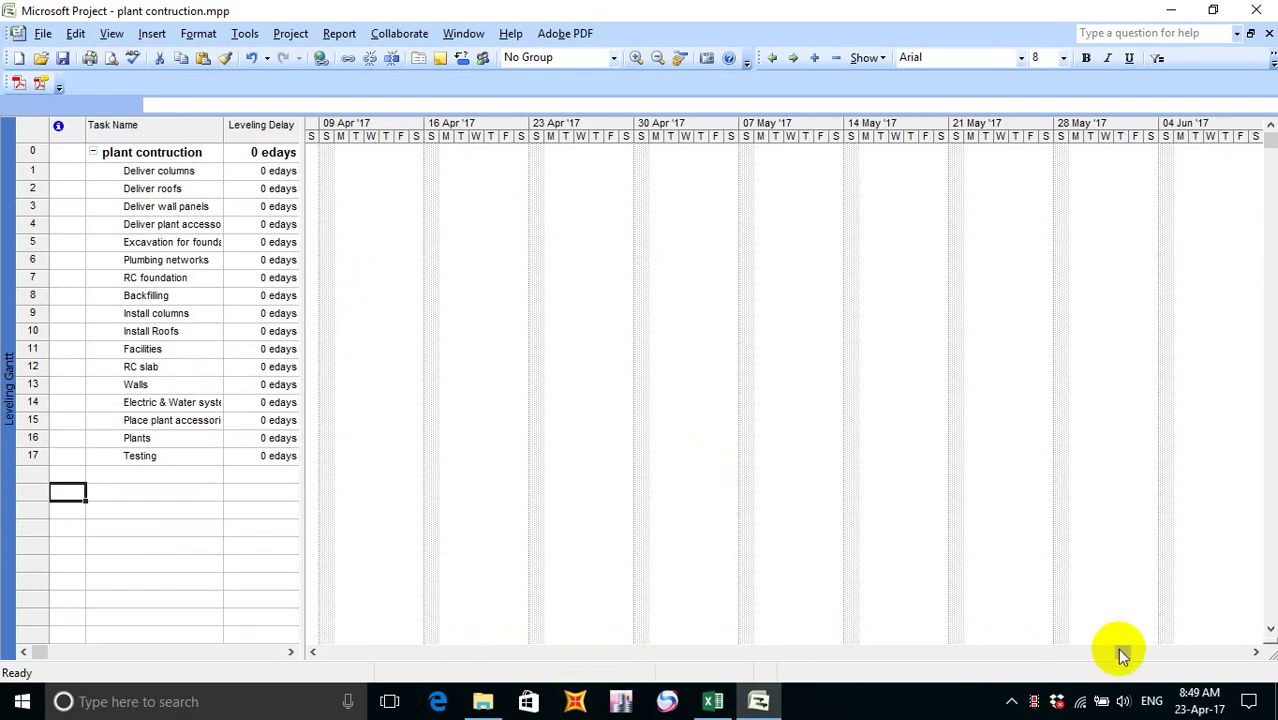
- Look over the task bars along the Leveling Gantt timeline and widen the task table to show its columns through Resources
{"action": "left_click_drag", "start_coordinate": [1118, 653], "coordinate": [768, 654]}
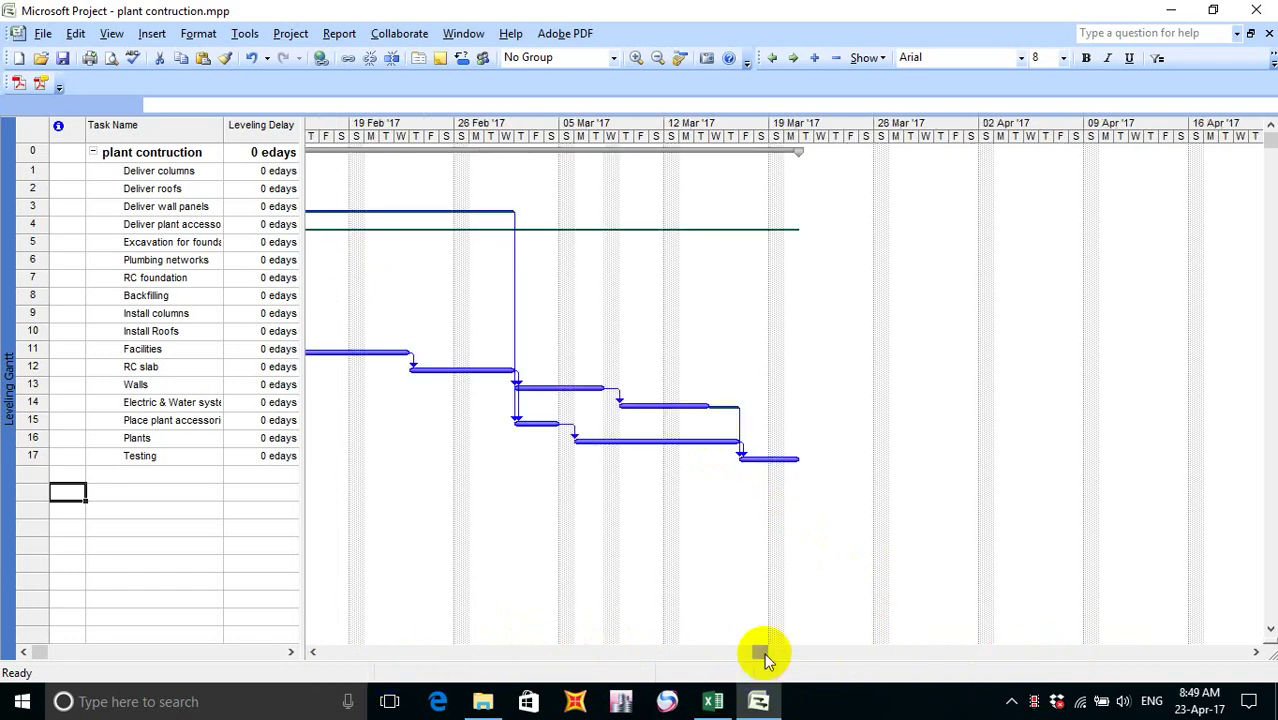
{"action": "left_click_drag", "start_coordinate": [764, 653], "coordinate": [667, 653]}
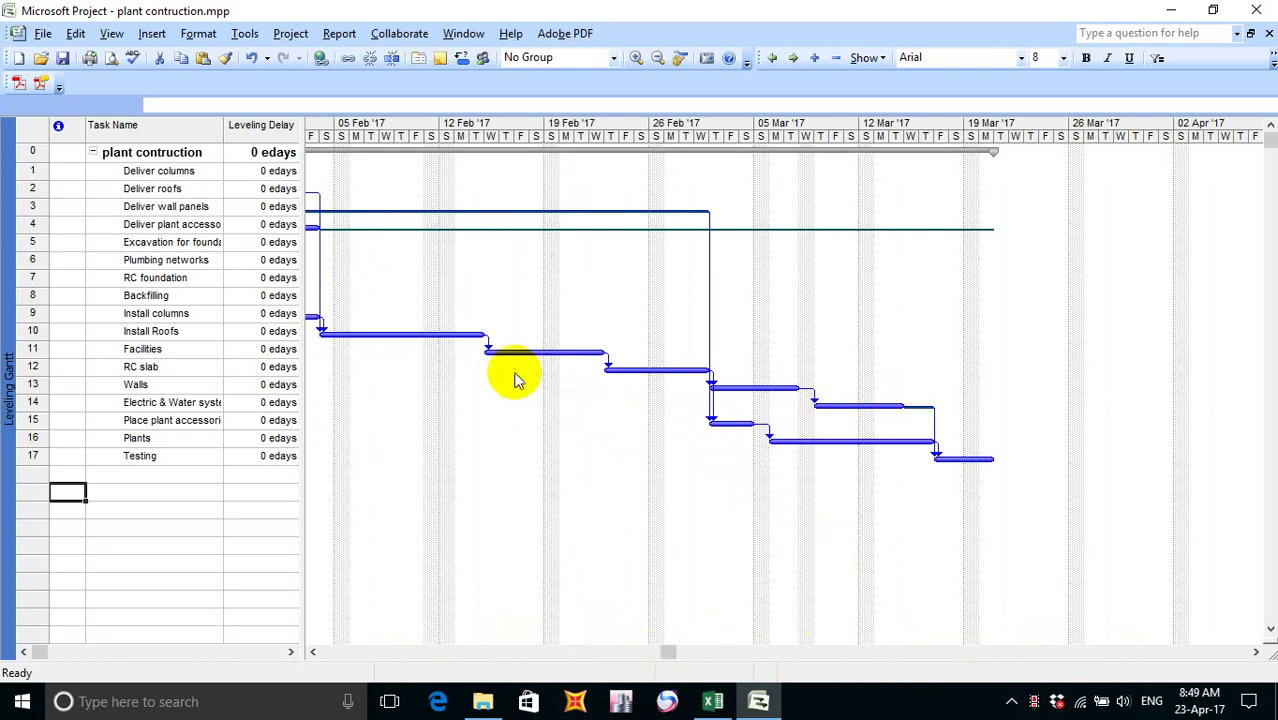
{"action": "left_click_drag", "start_coordinate": [668, 656], "coordinate": [434, 656]}
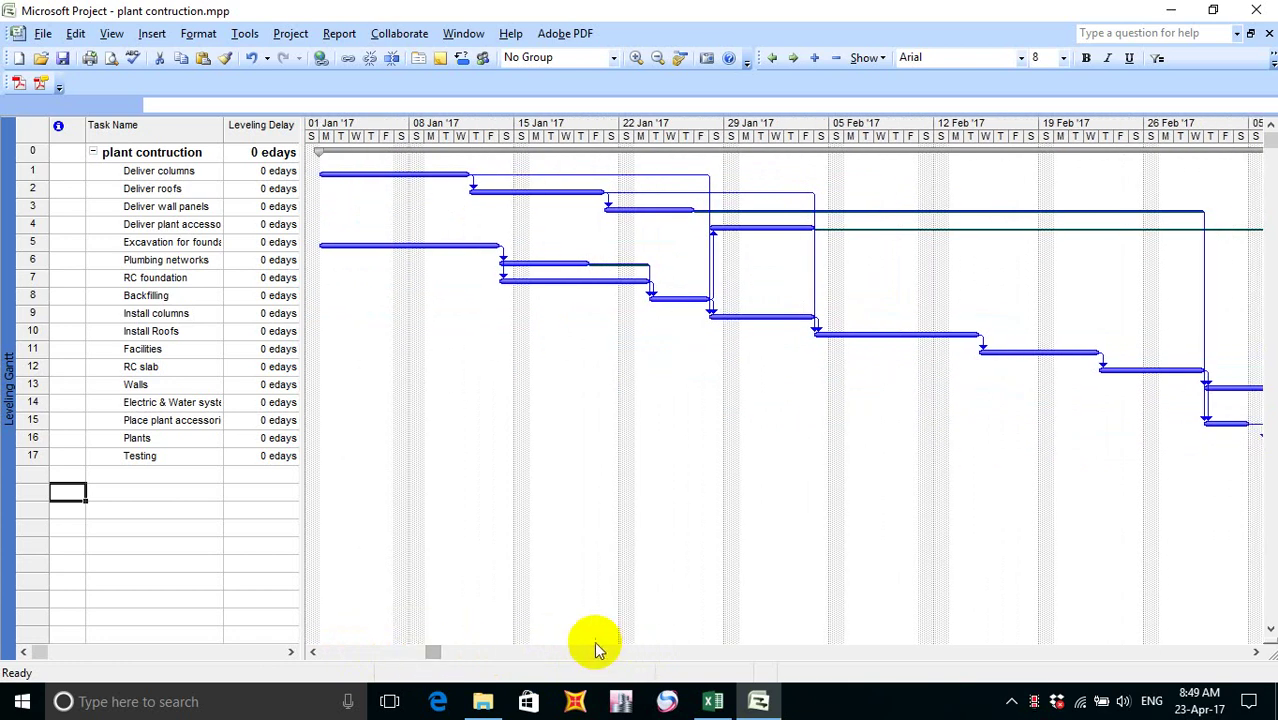
{"action": "left_click", "coordinate": [415, 655]}
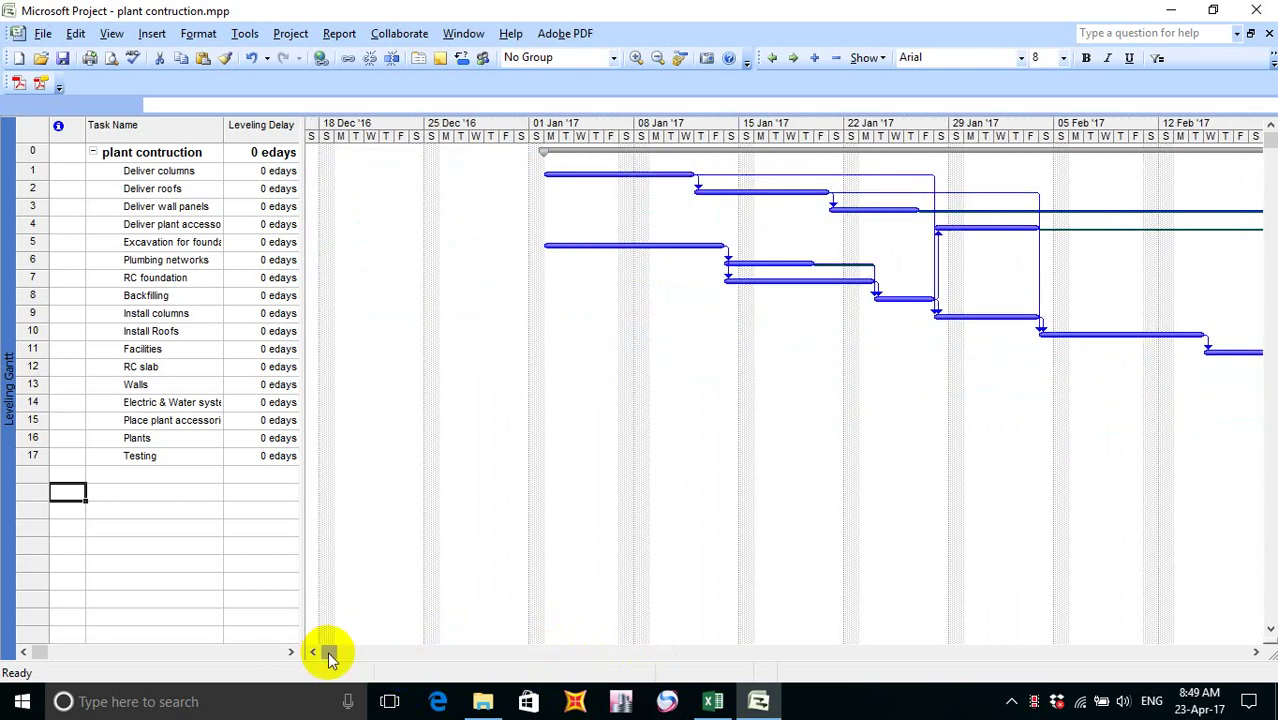
{"action": "left_click_drag", "start_coordinate": [326, 651], "coordinate": [465, 658]}
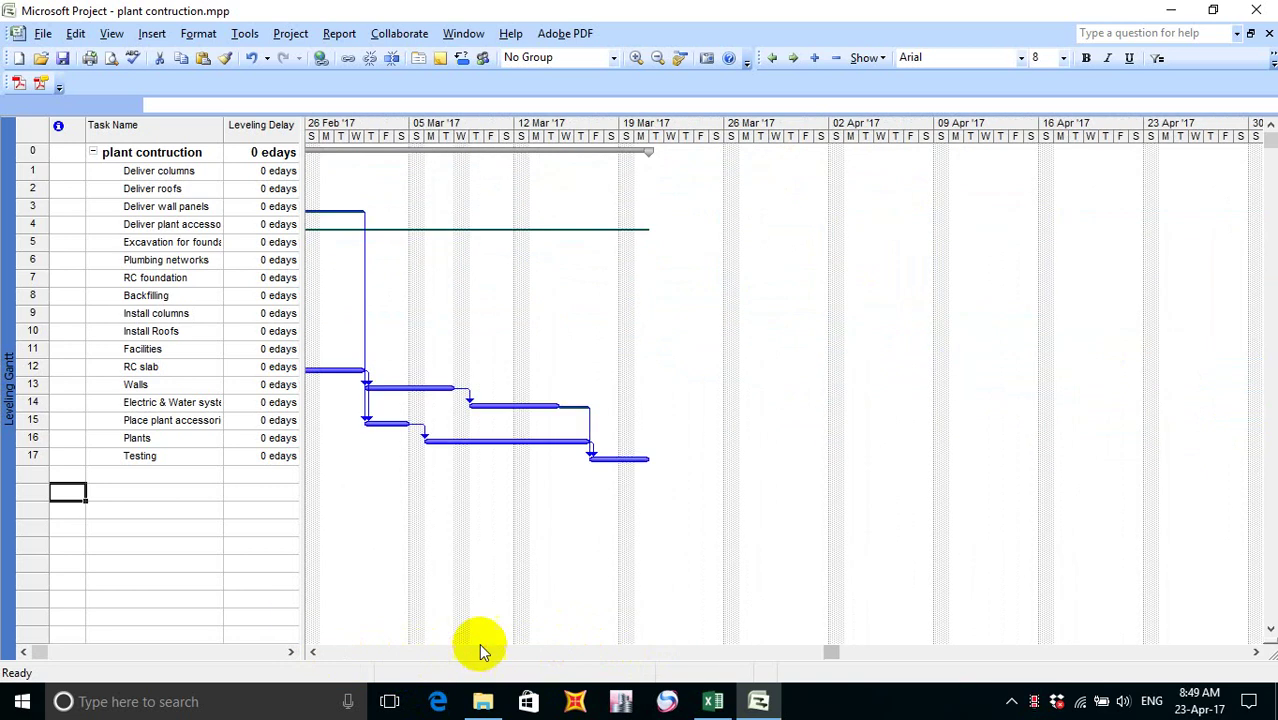
{"action": "left_click", "coordinate": [576, 413]}
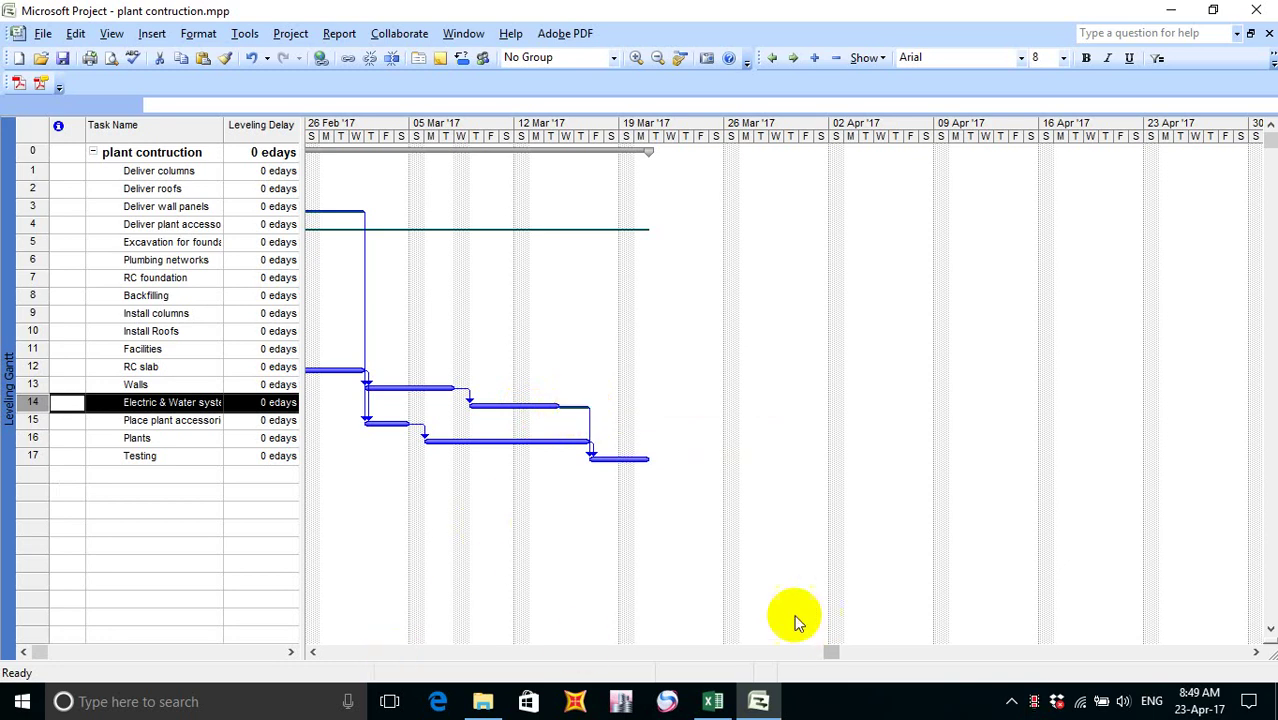
{"action": "left_click_drag", "start_coordinate": [301, 124], "coordinate": [693, 143]}
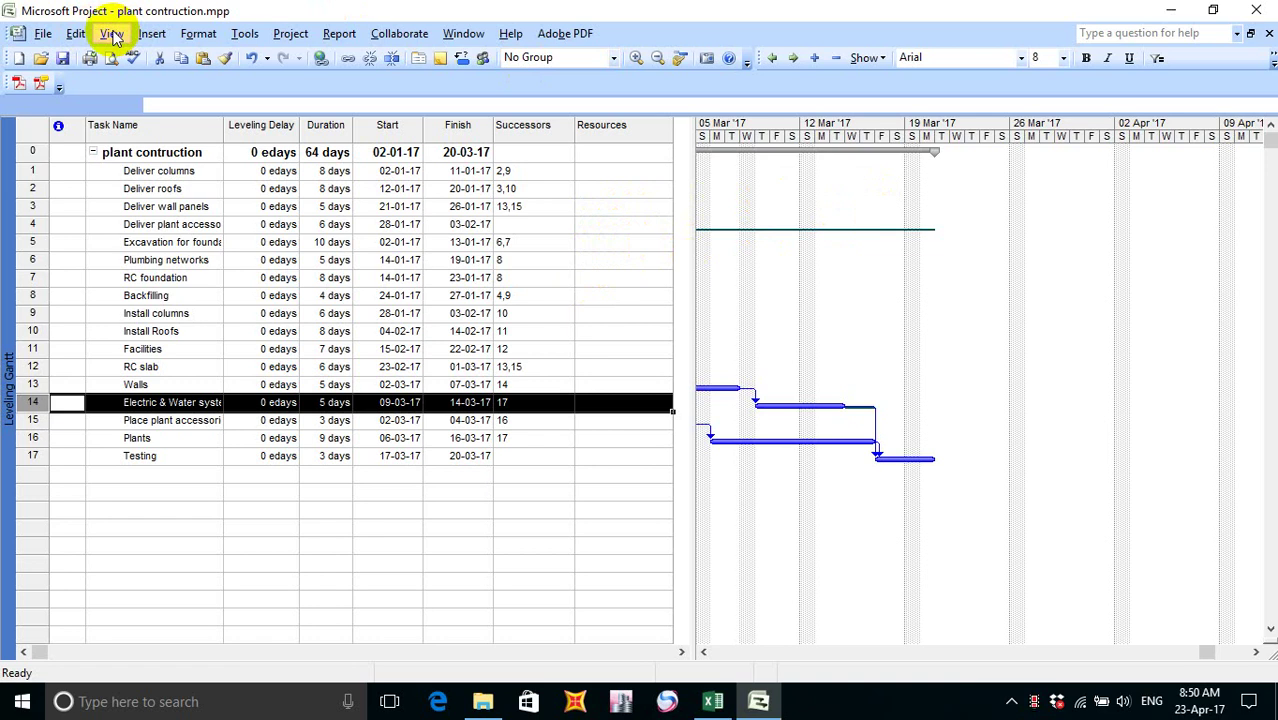
- Switch to Excel and copy instruction 19 from cell B73
{"action": "left_click", "coordinate": [713, 702]}
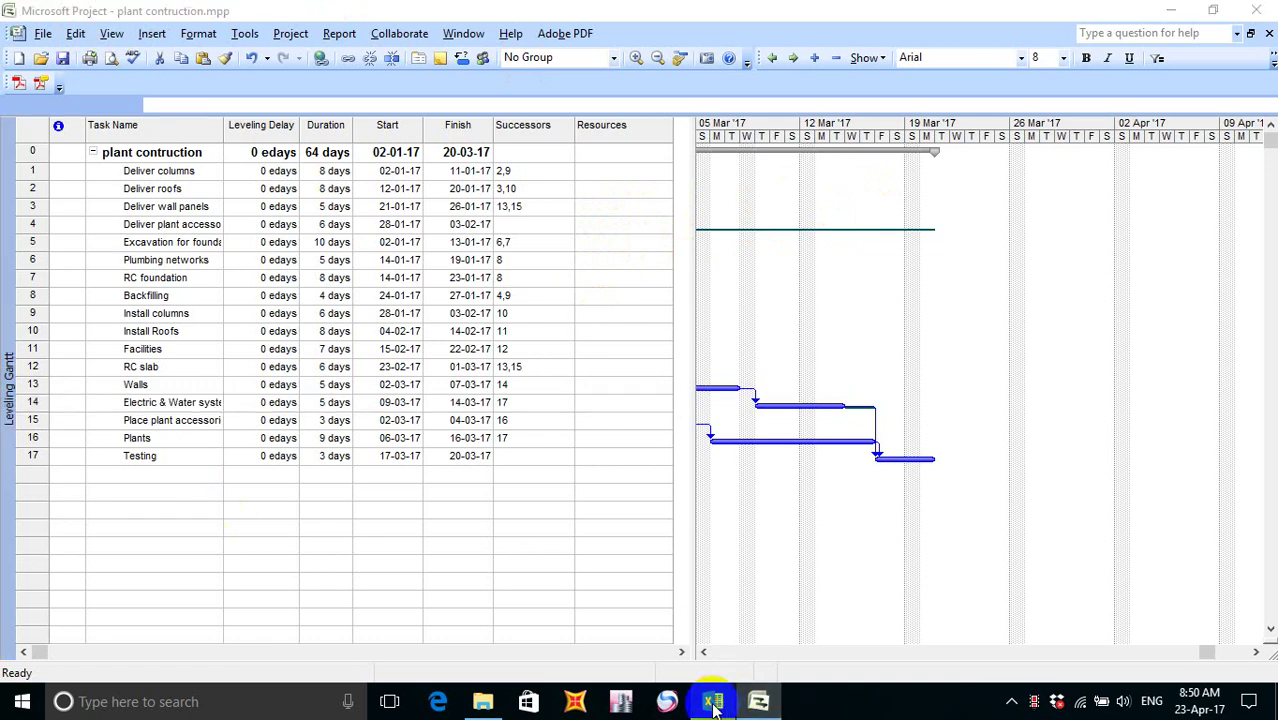
{"action": "left_click", "coordinate": [72, 528]}
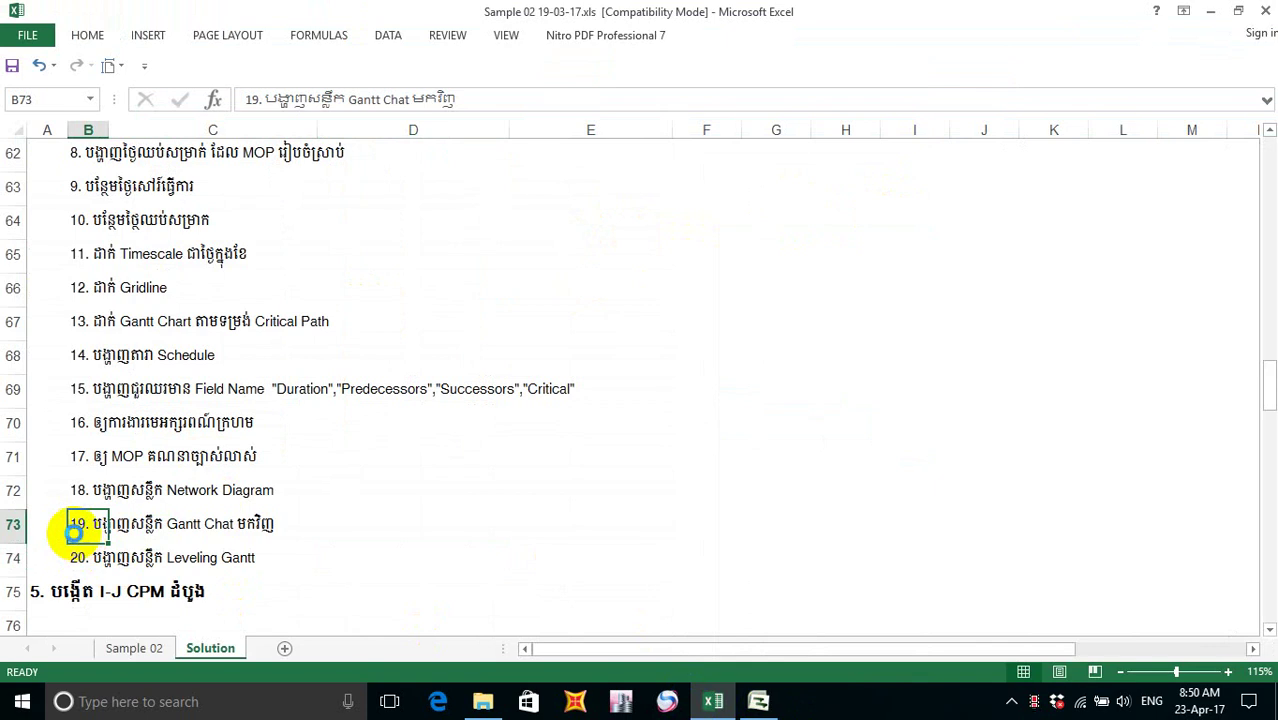
{"action": "key", "text": "ctrl+c"}
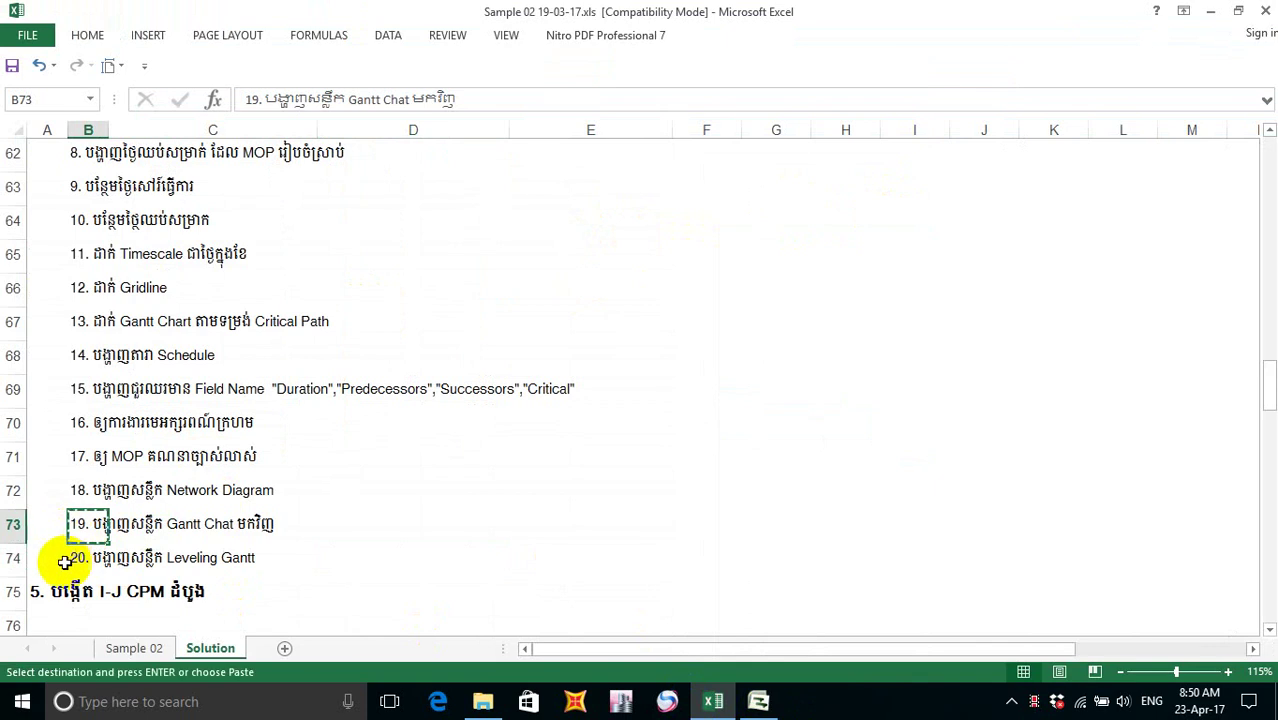
- Try to insert the copied instruction as a new row 75 above the section 5 heading, and undo the insertion
{"action": "left_click", "coordinate": [13, 592]}
{"action": "right_click", "coordinate": [13, 592]}
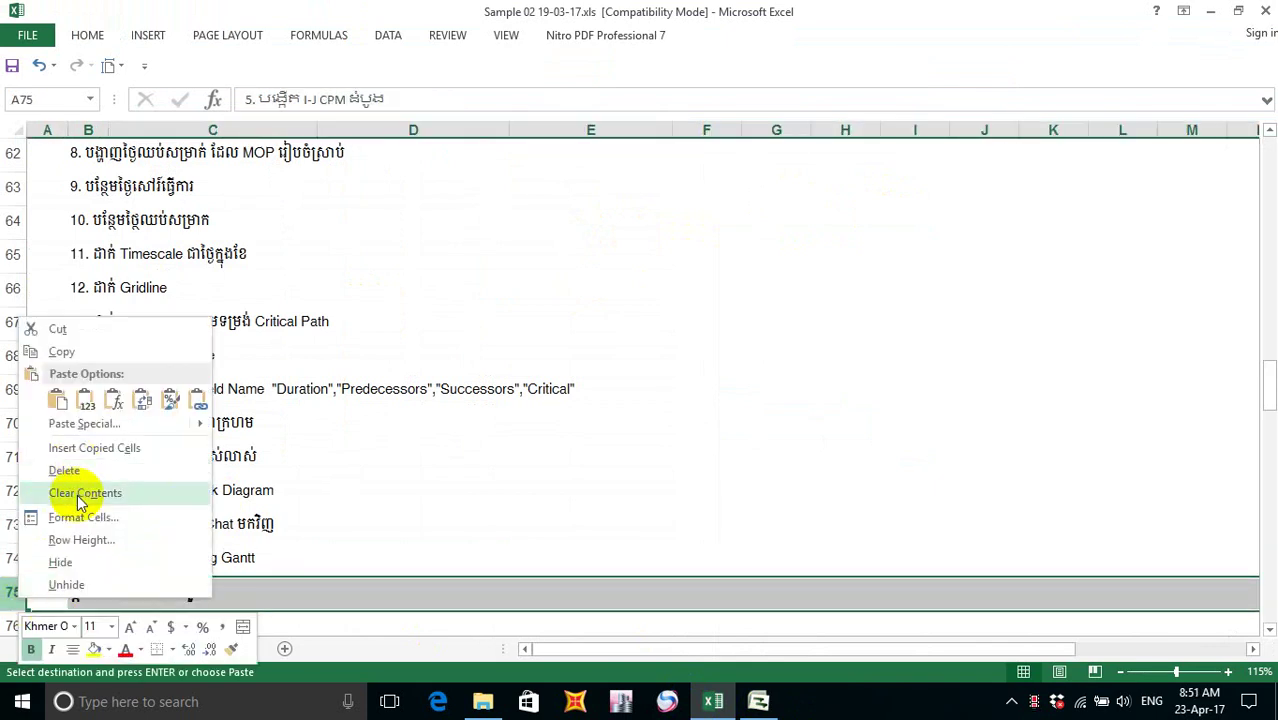
{"action": "left_click", "coordinate": [145, 448]}
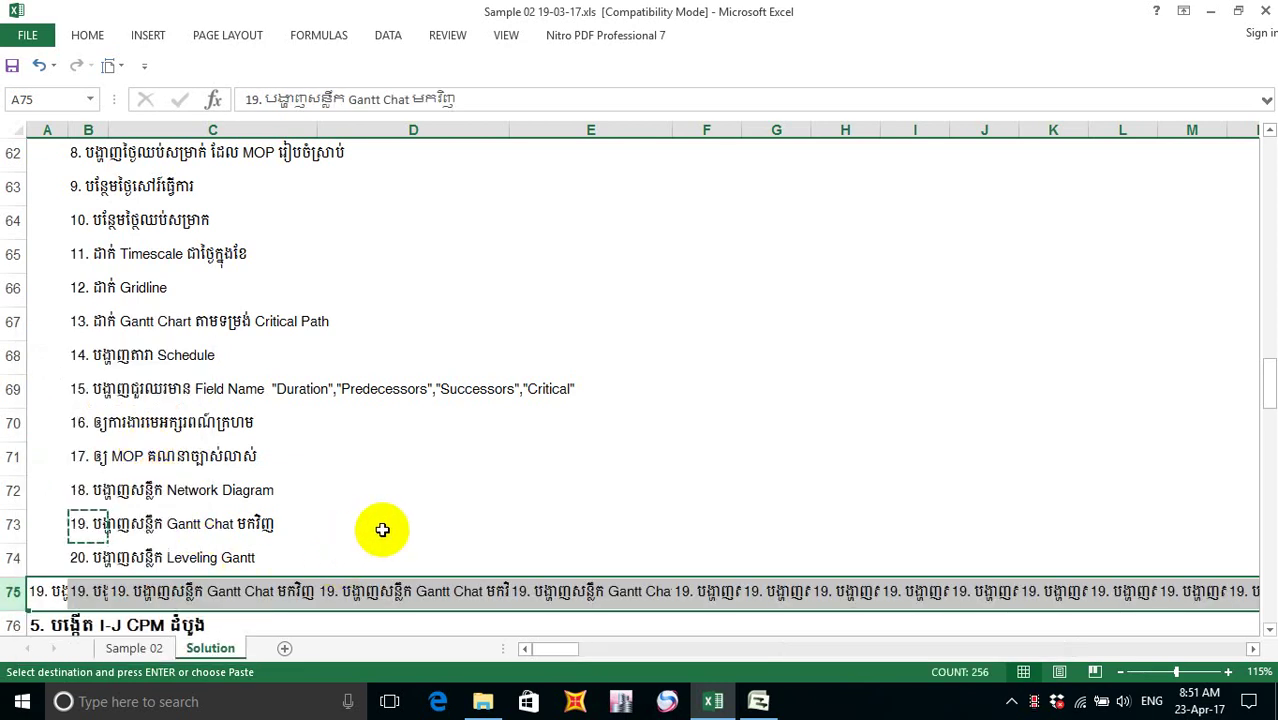
{"action": "key", "text": "ctrl+z"}
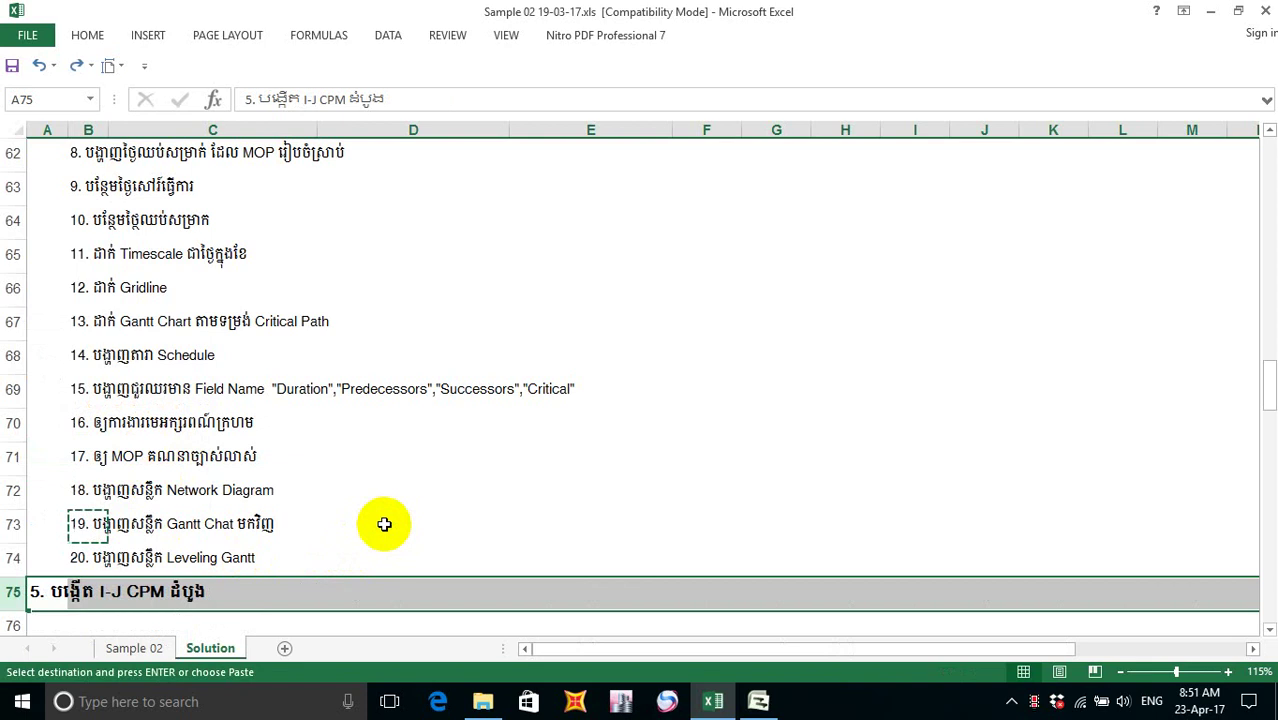
{"action": "left_click", "coordinate": [311, 535]}
{"action": "left_click", "coordinate": [448, 552]}
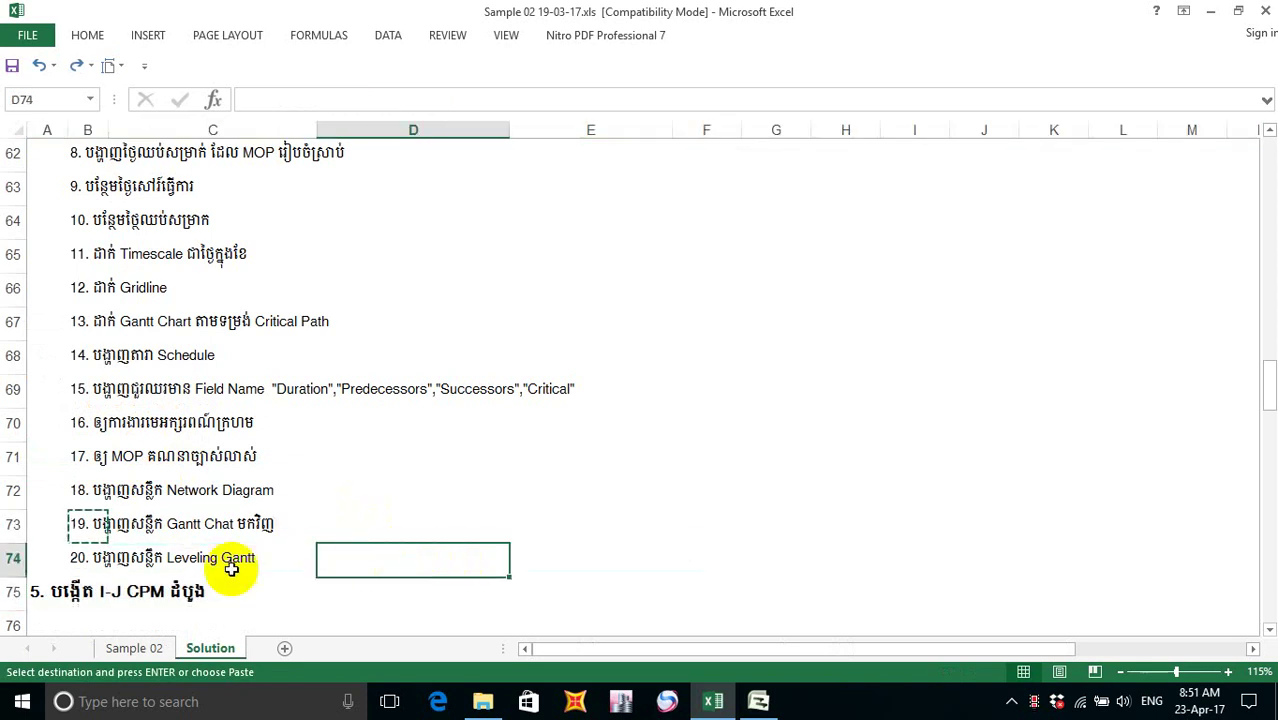
{"action": "left_click", "coordinate": [13, 591]}
{"action": "right_click", "coordinate": [13, 591]}
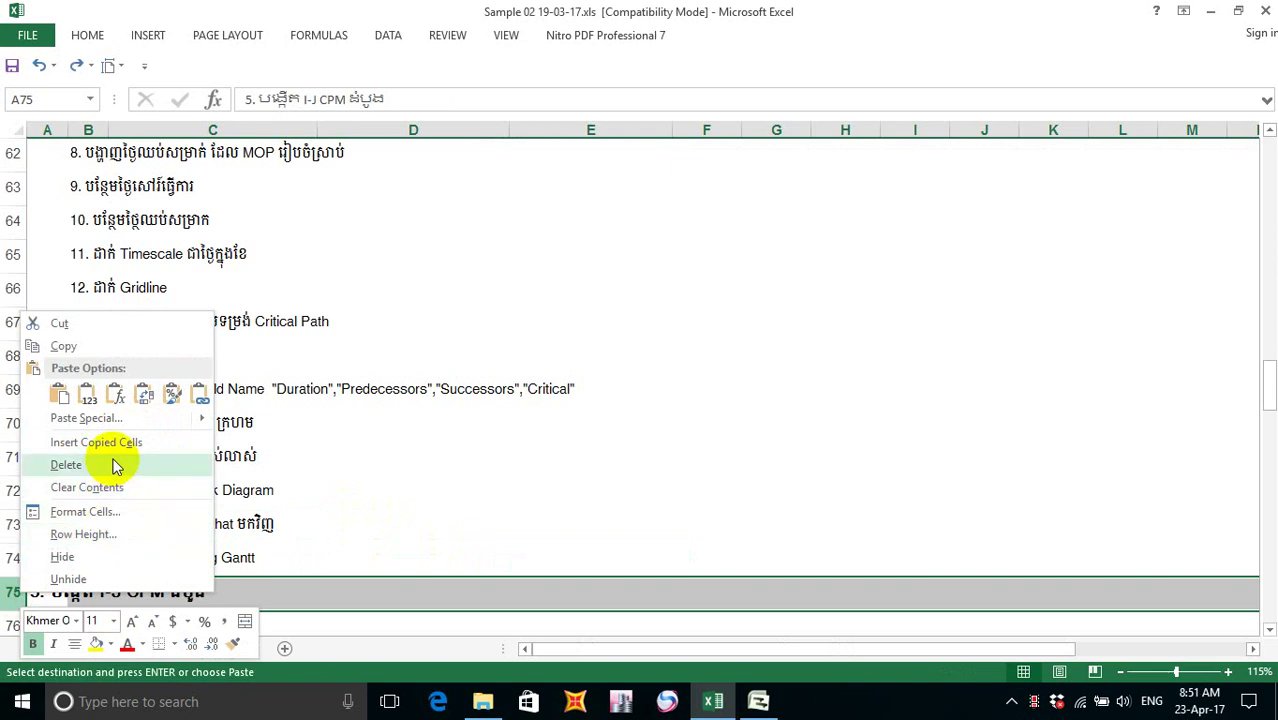
{"action": "key", "text": "Escape"}
- Paste the copied instruction 19 into the empty cell E71
{"action": "left_click", "coordinate": [554, 467]}
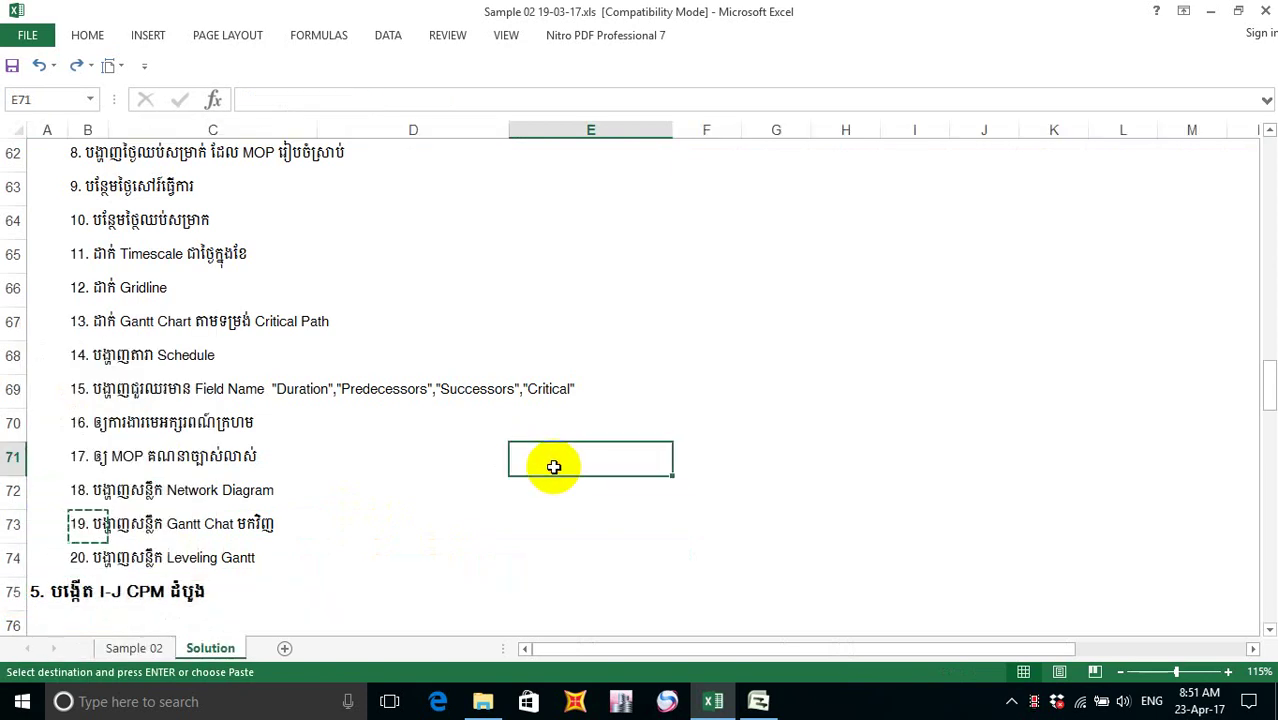
{"action": "key", "text": "ctrl+v"}
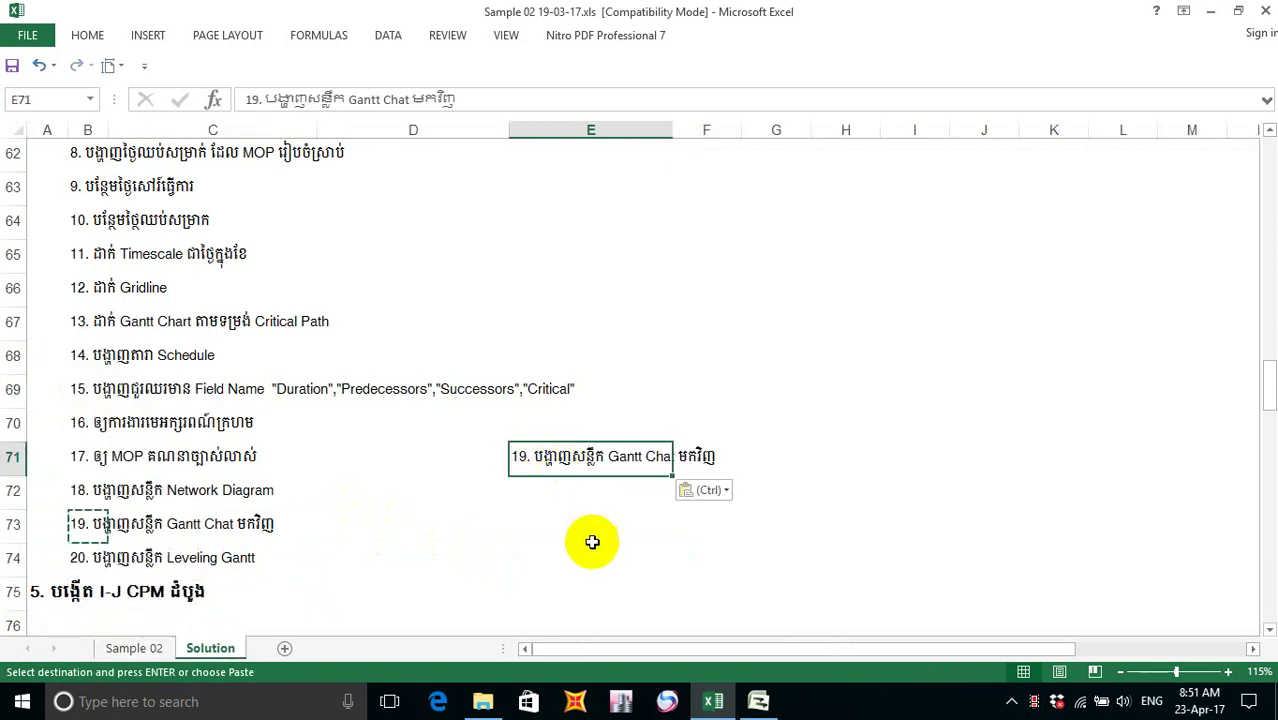
- Clear the pending copy selection and insert a blank row above the "5. បង្កើត I-J CPM ដំបូង" heading
{"action": "left_click", "coordinate": [585, 558]}
{"action": "left_click", "coordinate": [48, 558]}
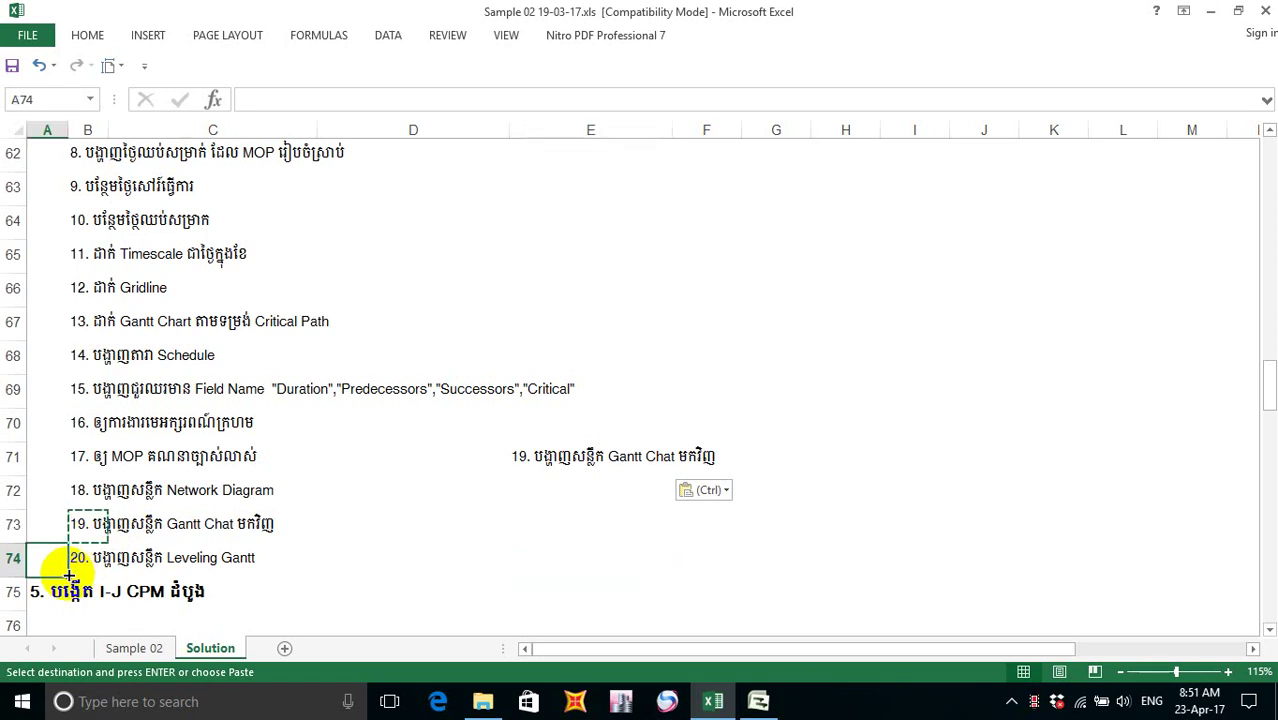
{"action": "left_click", "coordinate": [110, 528]}
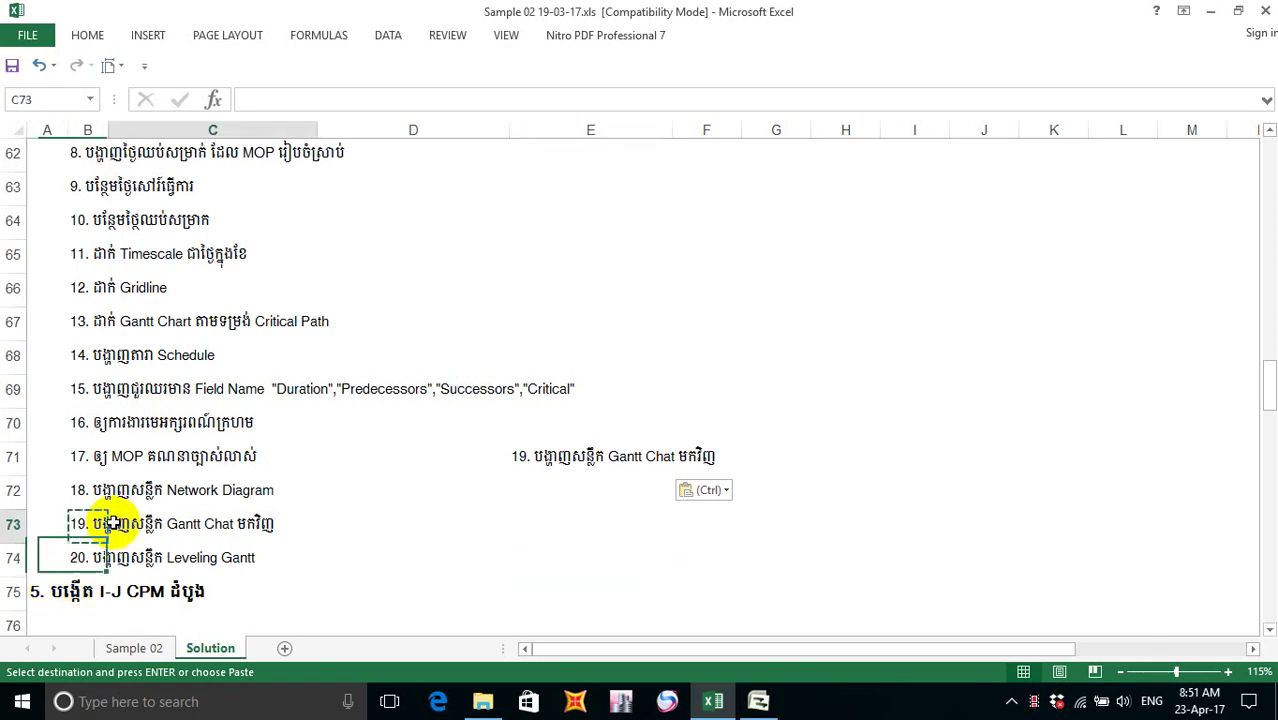
{"action": "key", "text": "Escape"}
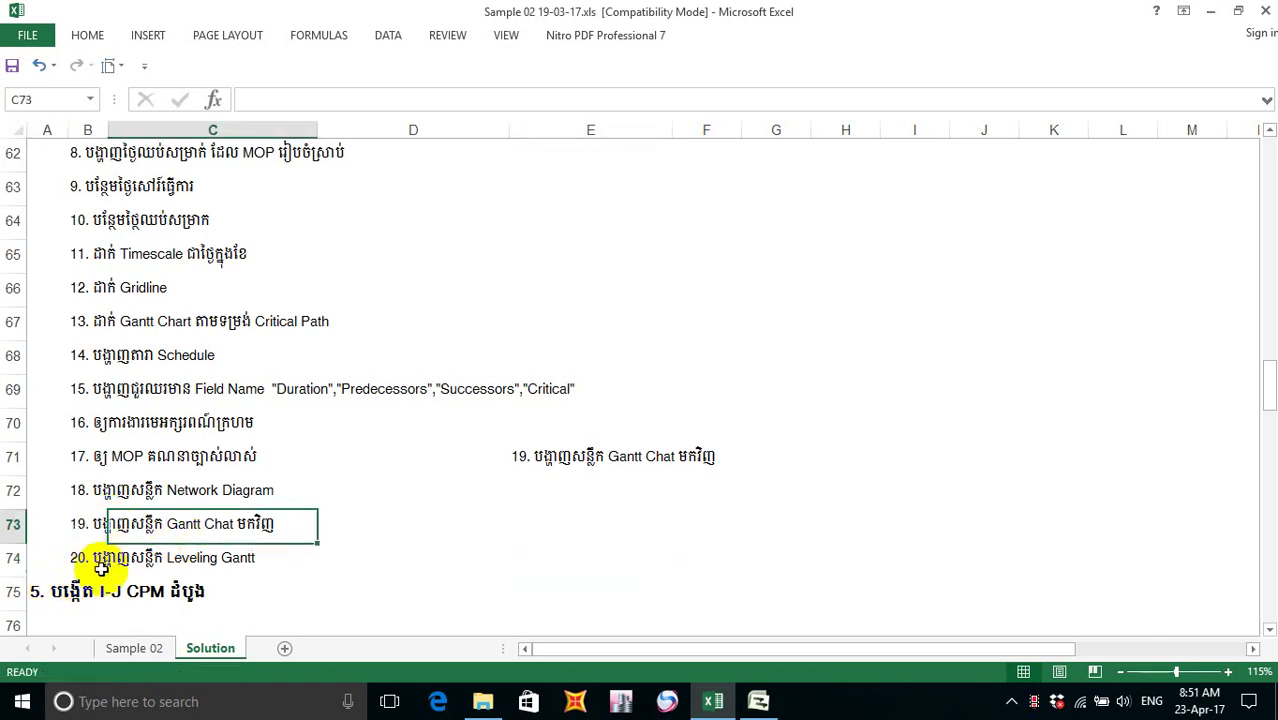
{"action": "left_click", "coordinate": [12, 591]}
{"action": "right_click", "coordinate": [12, 591]}
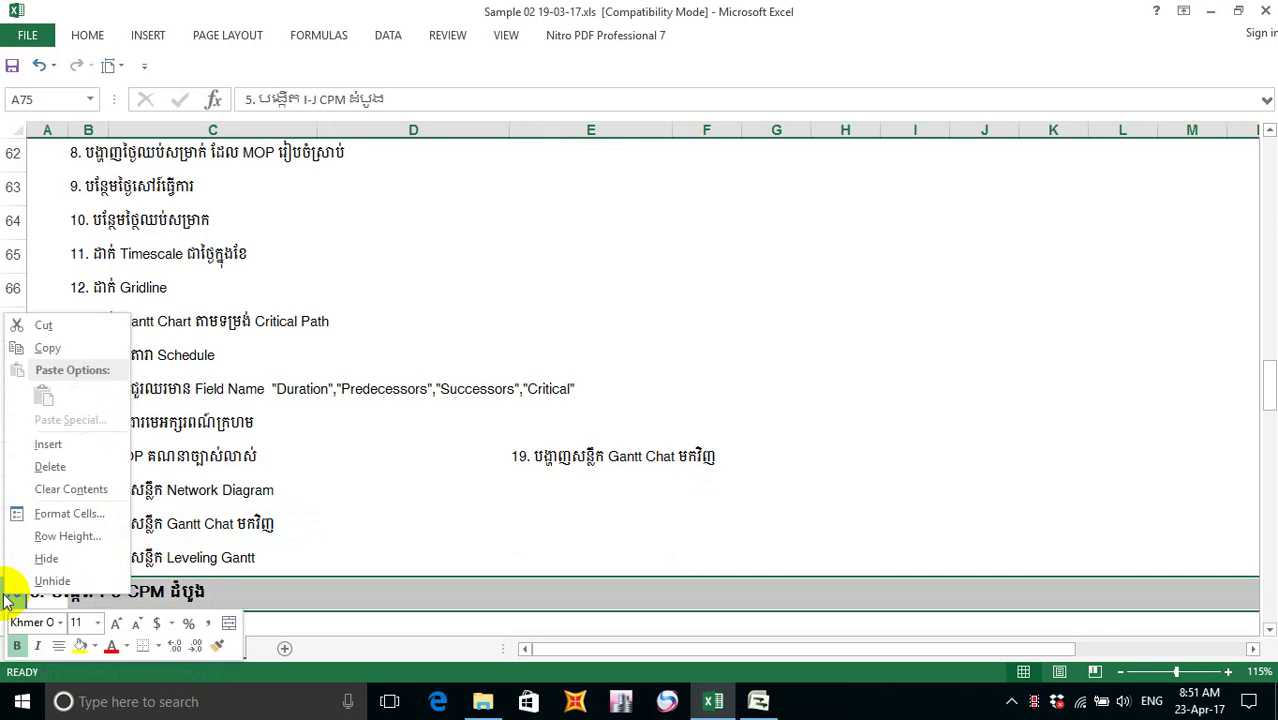
{"action": "left_click", "coordinate": [72, 447]}
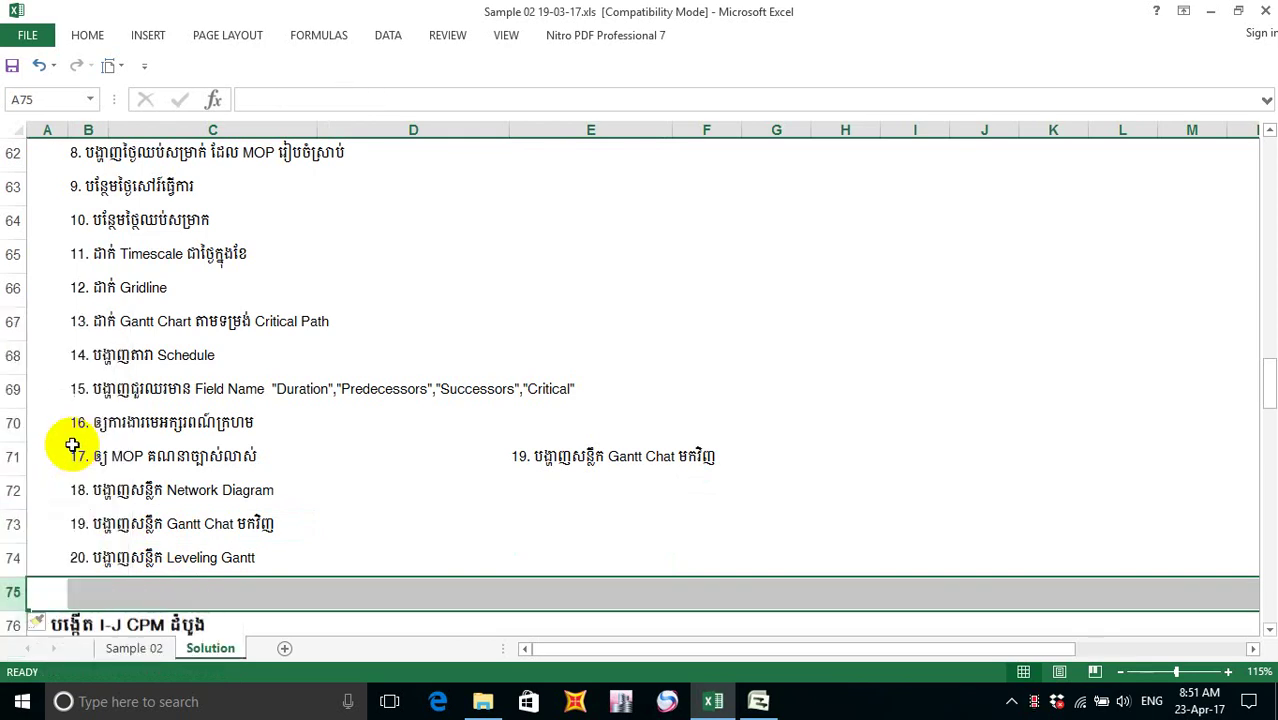
- Copy the item 19 Gantt Chat text into B75 and renumber the copy as 21
{"action": "left_click", "coordinate": [78, 490]}
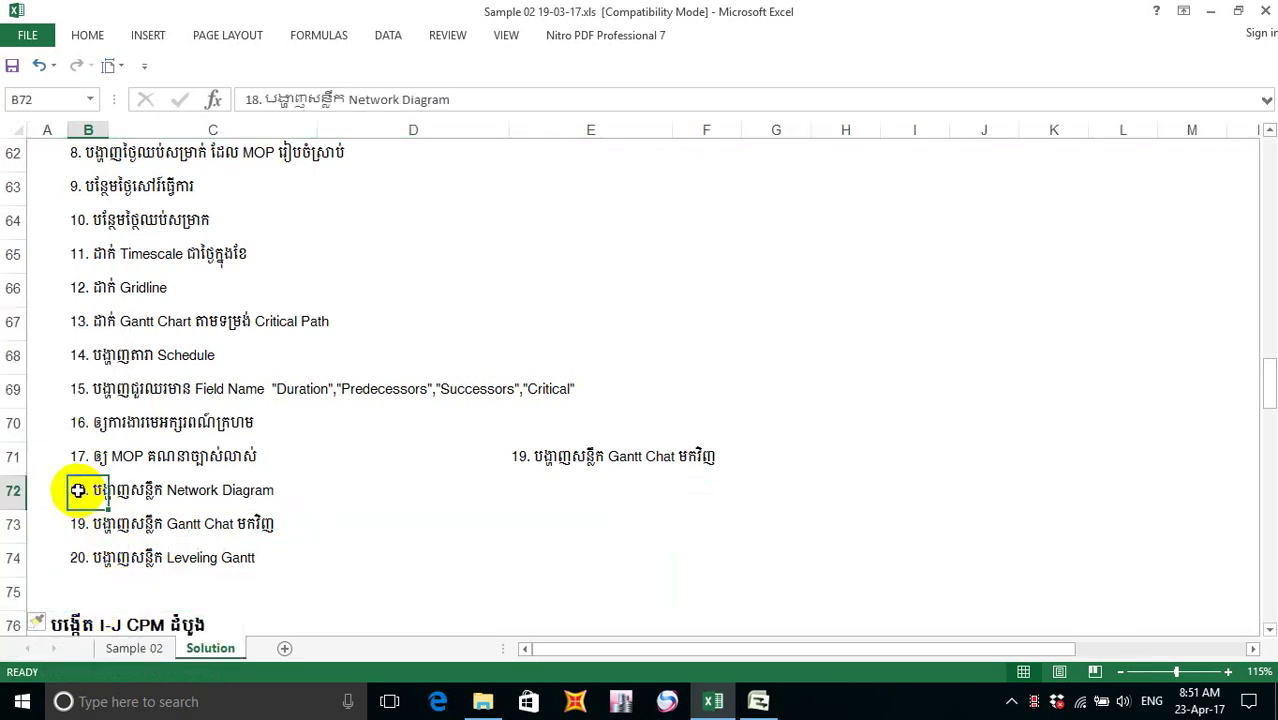
{"action": "left_click", "coordinate": [80, 525]}
{"action": "key", "text": "ctrl+c"}
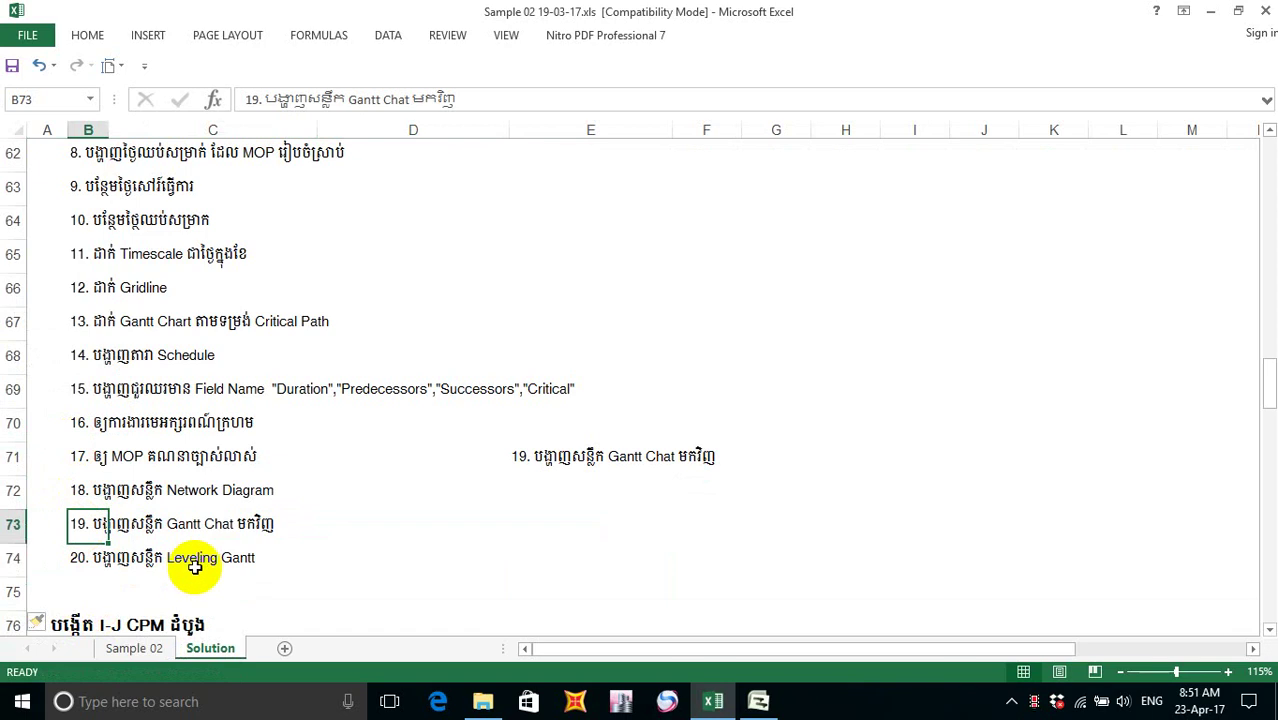
{"action": "left_click", "coordinate": [88, 591]}
{"action": "key", "text": "ctrl+v"}
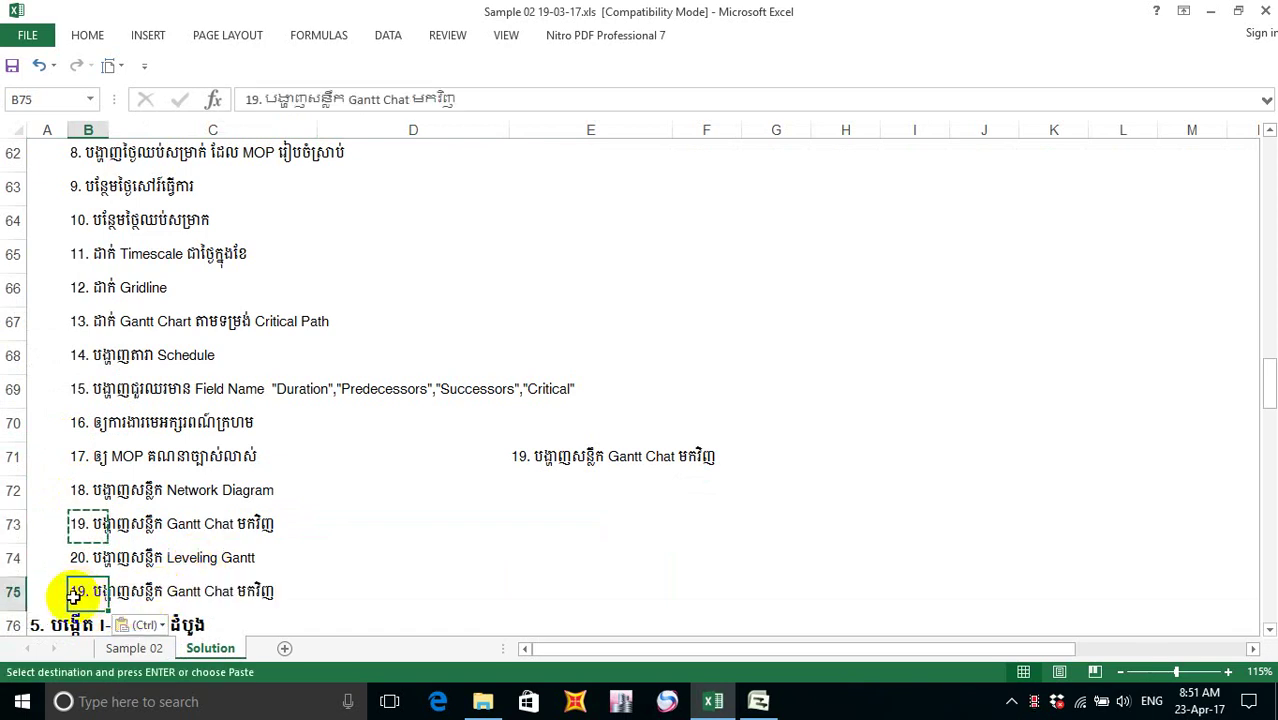
{"action": "double_click", "coordinate": [86, 592]}
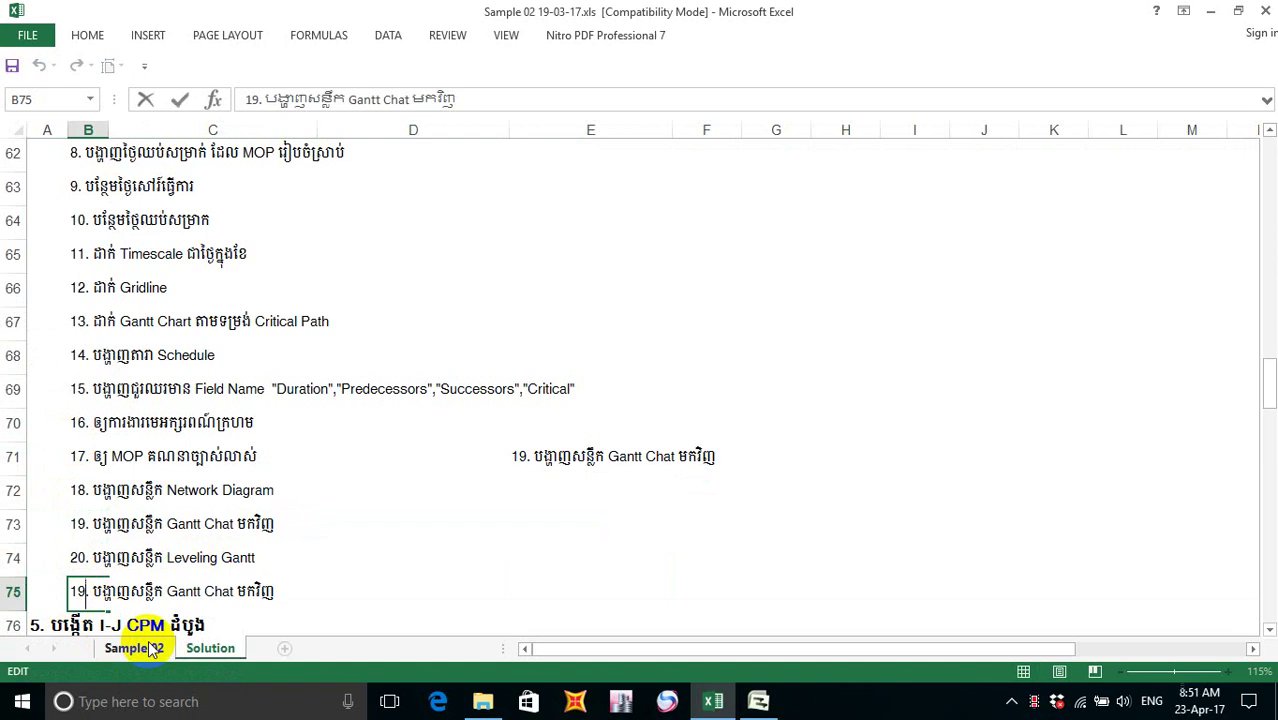
{"action": "key", "text": "BackSpace"}
{"action": "key", "text": "BackSpace"}
{"action": "type", "text": "21"}
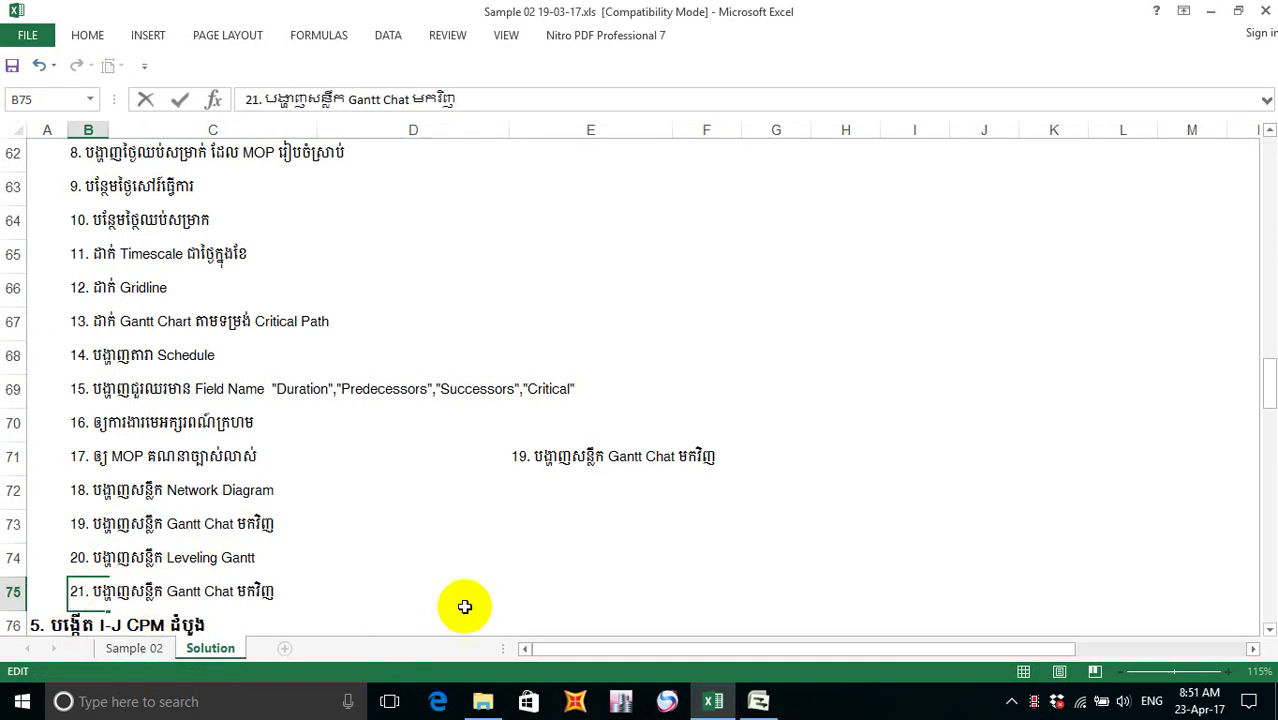
{"action": "left_click", "coordinate": [425, 529]}
- Delete the stray copy of the item 19 text from cell E71
{"action": "left_click", "coordinate": [519, 456]}
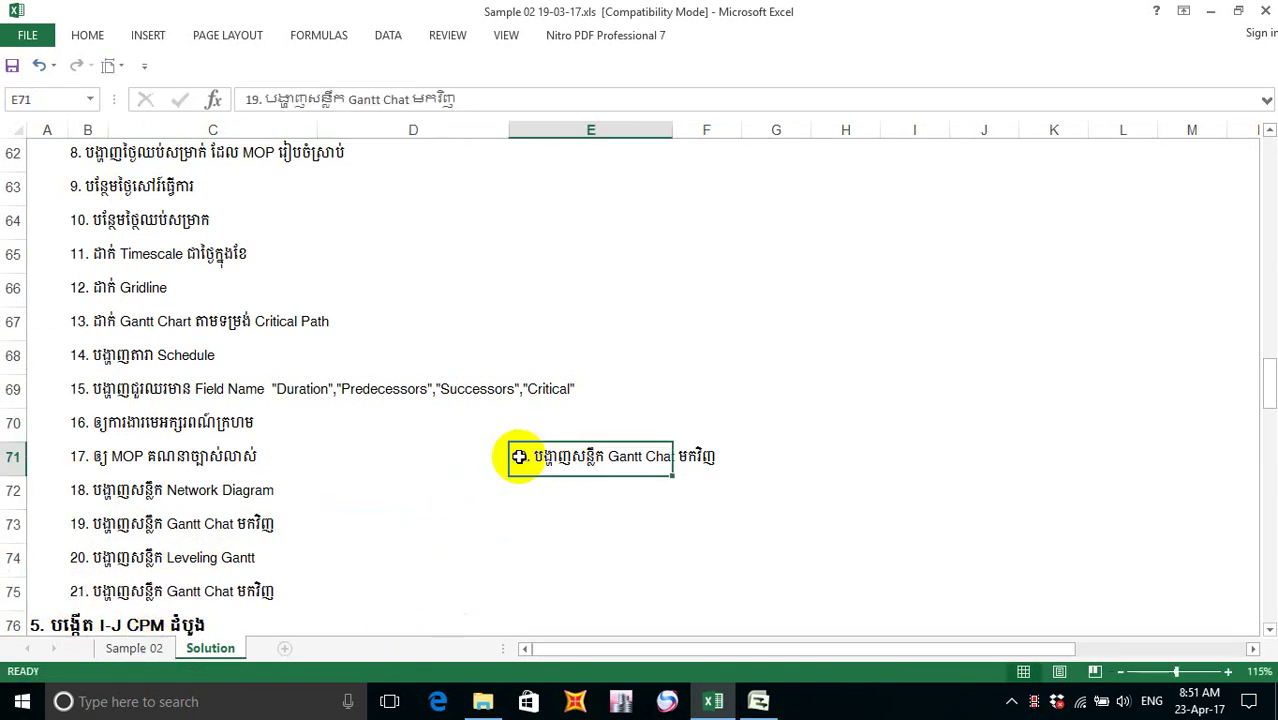
{"action": "key", "text": "Delete"}
{"action": "key", "text": "Down"}
{"action": "key", "text": "Down"}
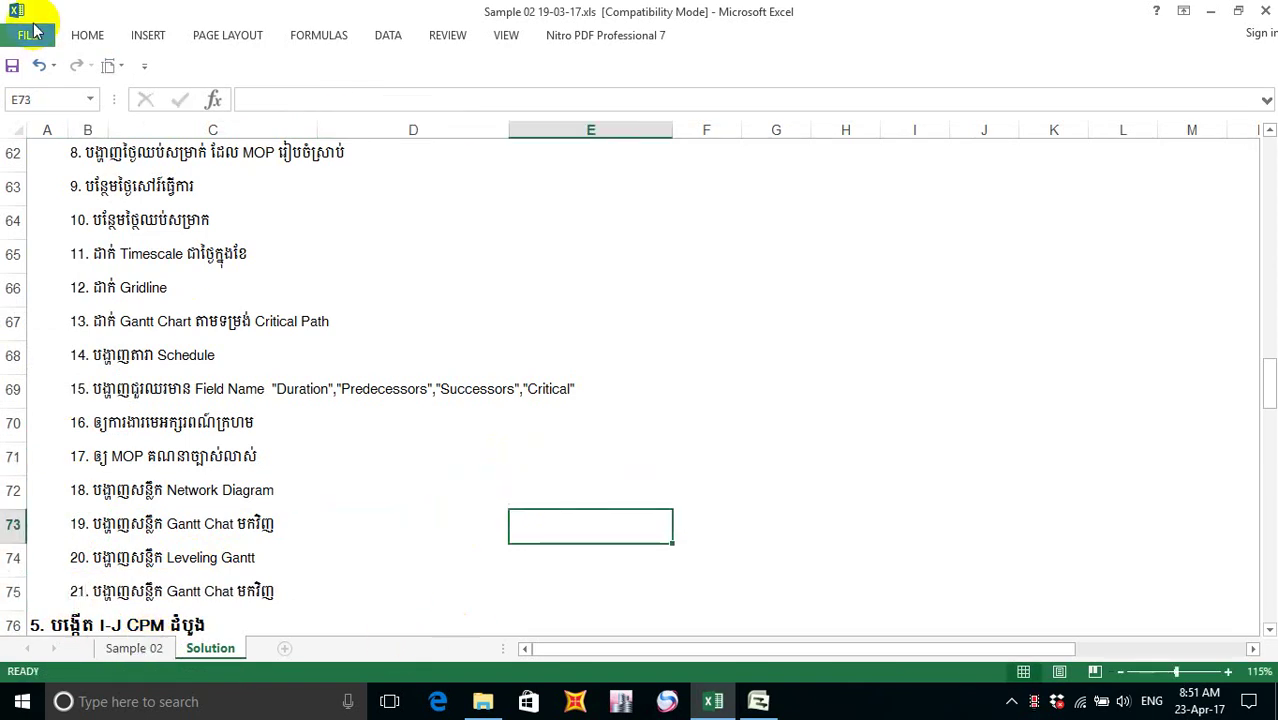
{"action": "left_click", "coordinate": [779, 527]}
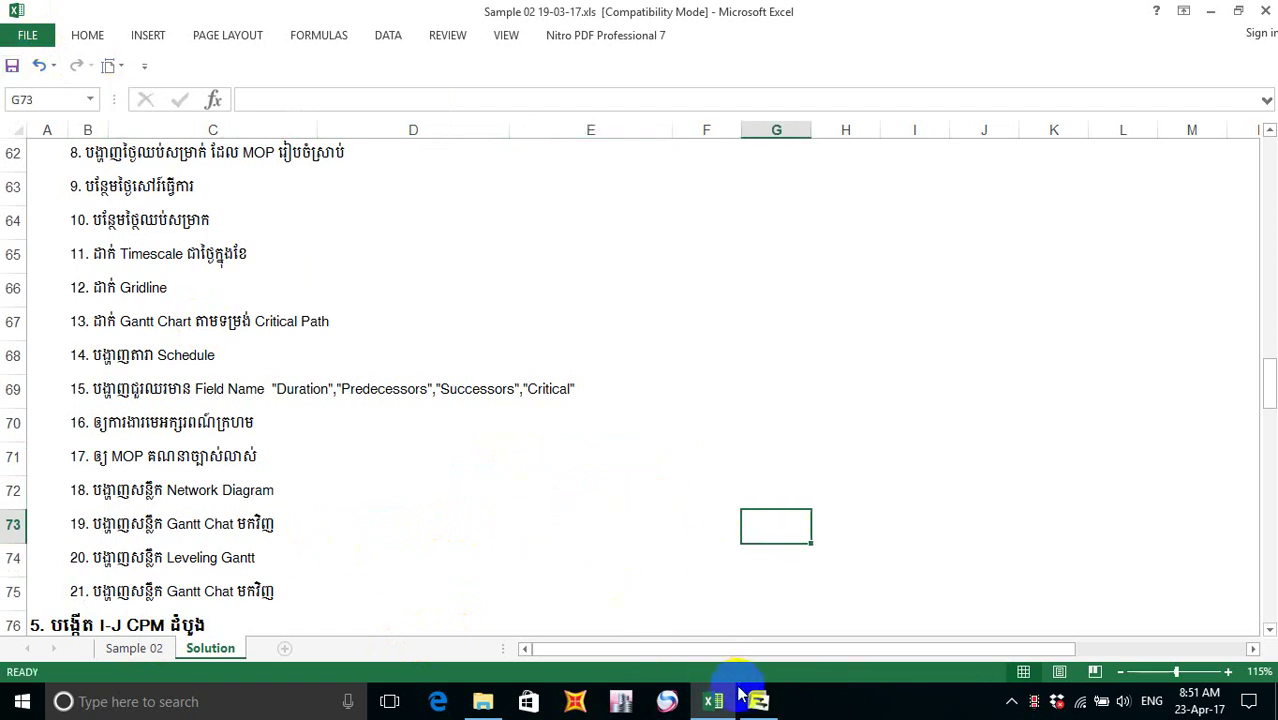
- Switch to Microsoft Project and display the plant contruction schedule in the Gantt Chart view, from the project's start
{"action": "mouse_move", "coordinate": [759, 706]}
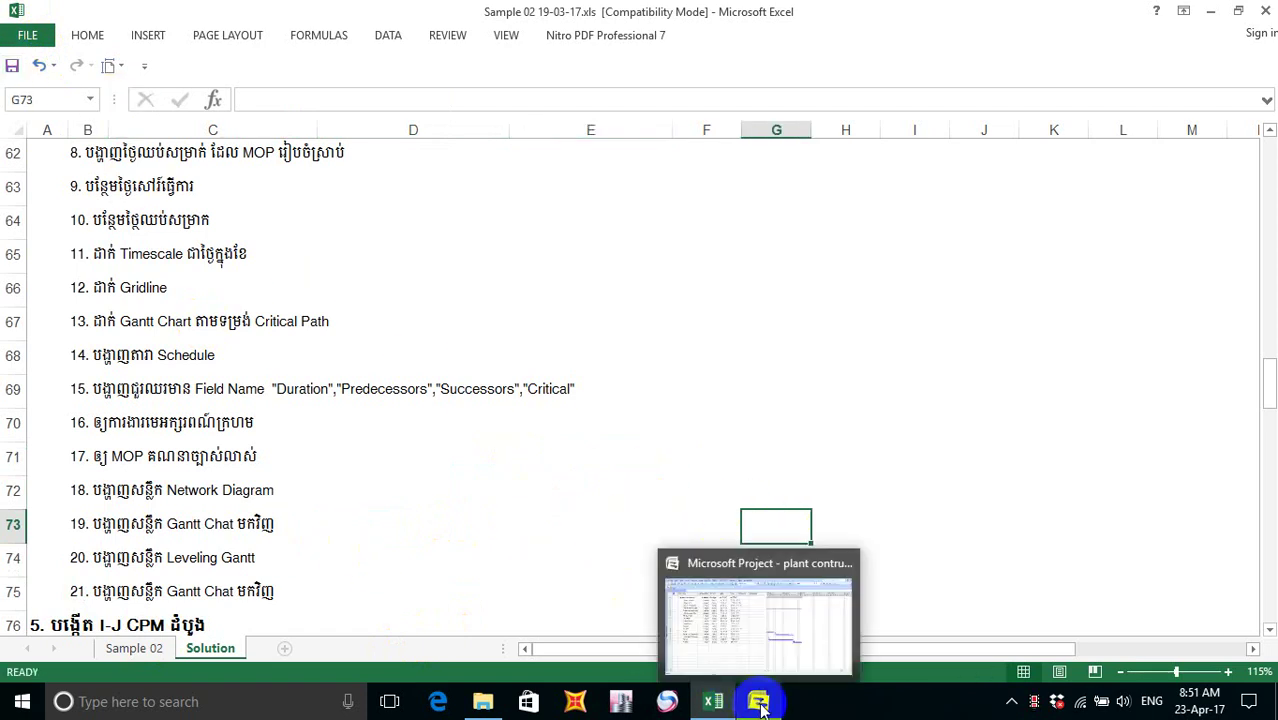
{"action": "left_click", "coordinate": [740, 628]}
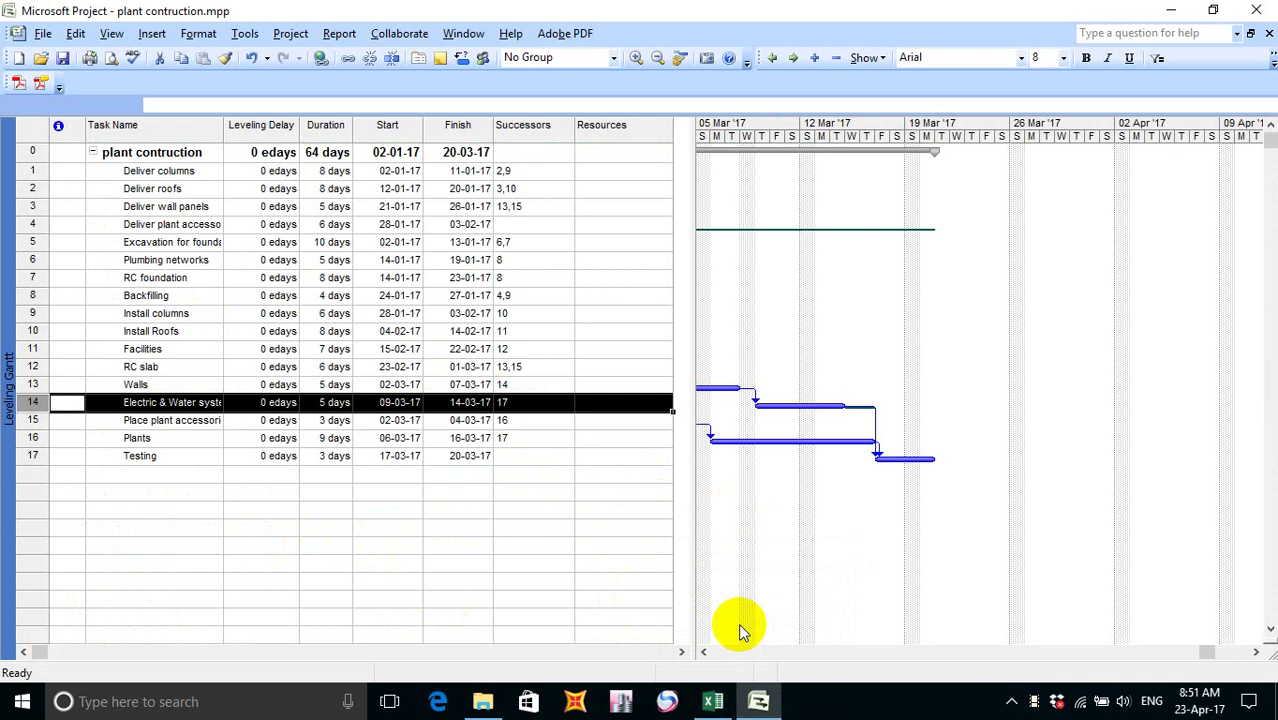
{"action": "left_click", "coordinate": [437, 527]}
{"action": "left_click", "coordinate": [110, 36]}
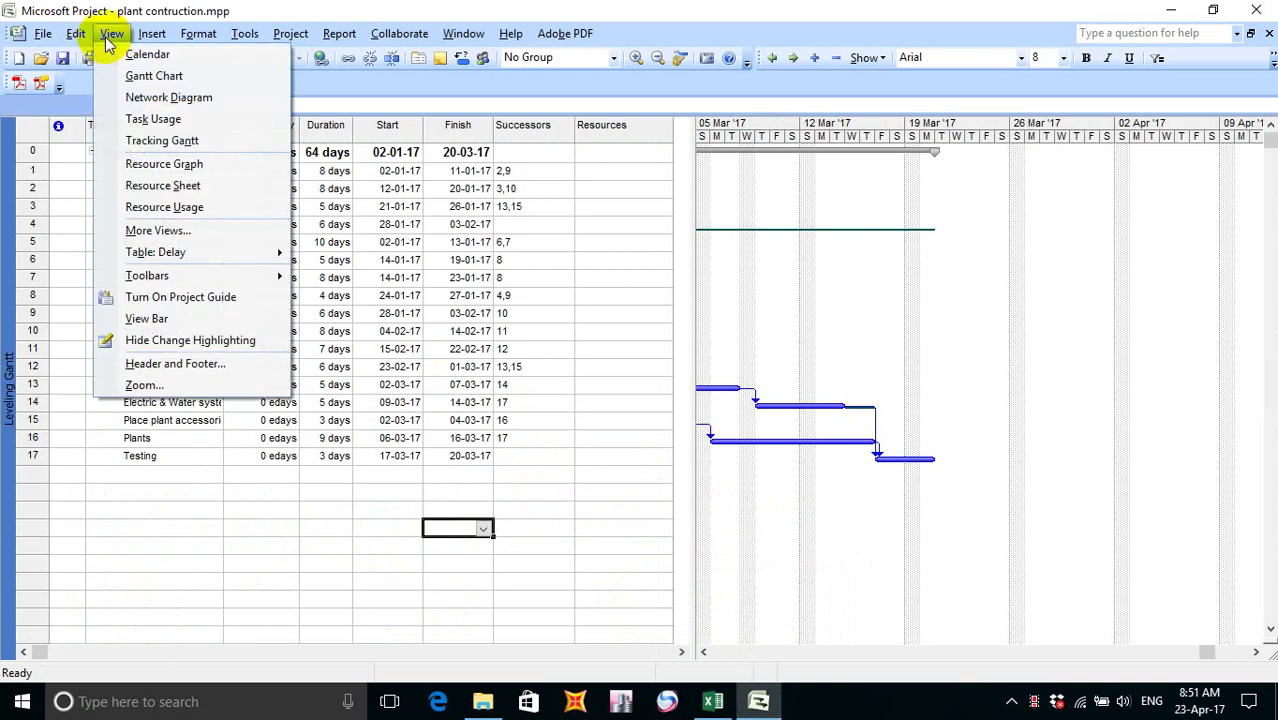
{"action": "left_click", "coordinate": [126, 78]}
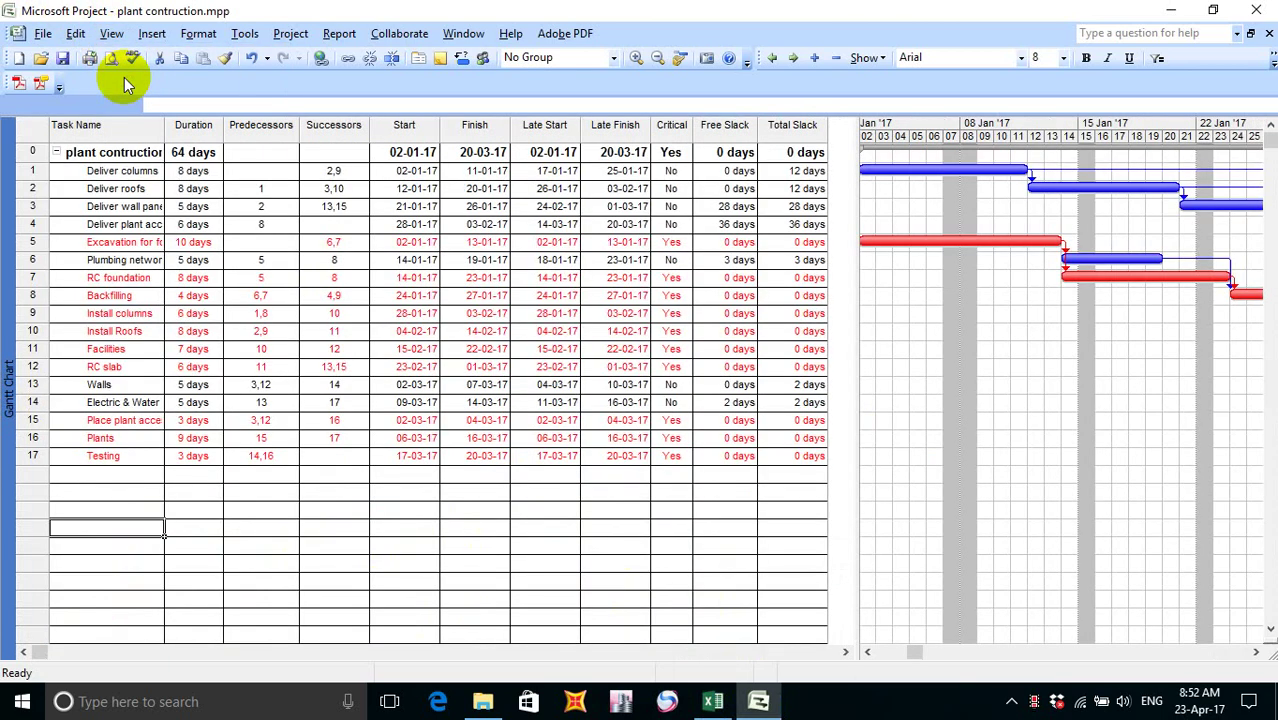
{"action": "left_click", "coordinate": [405, 546]}
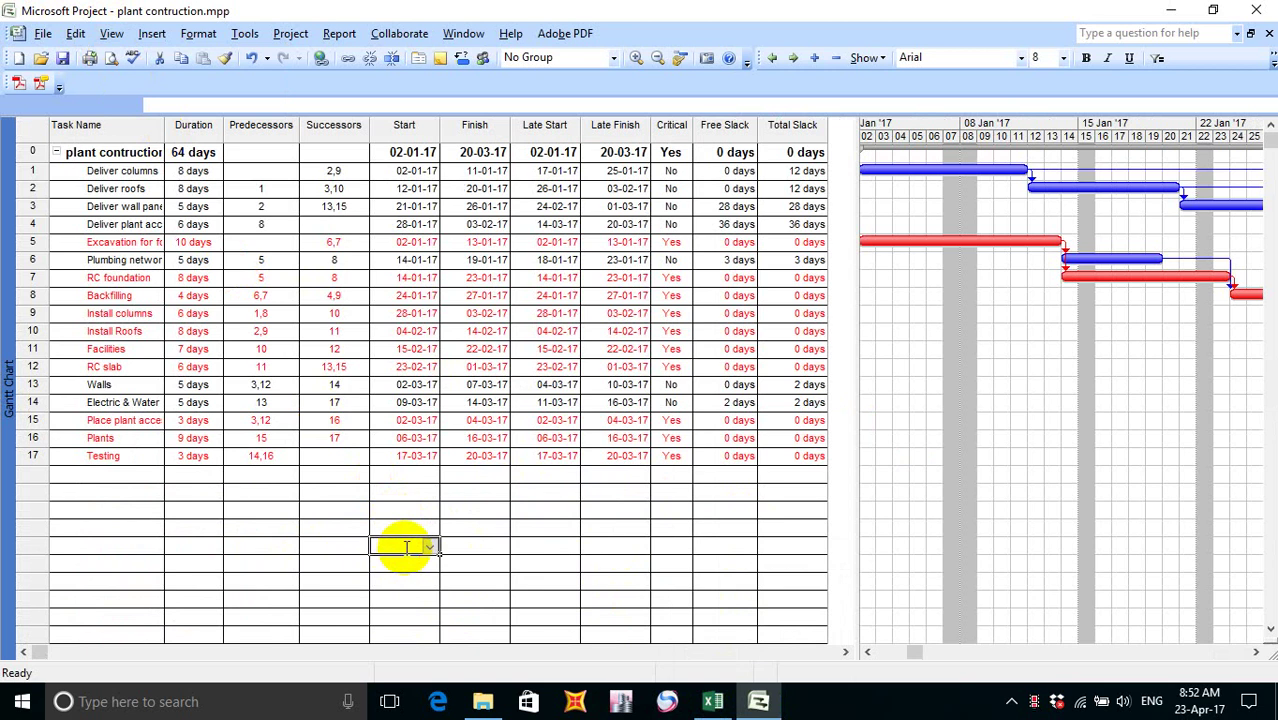
{"action": "left_click", "coordinate": [867, 652]}
{"action": "left_click", "coordinate": [867, 652]}
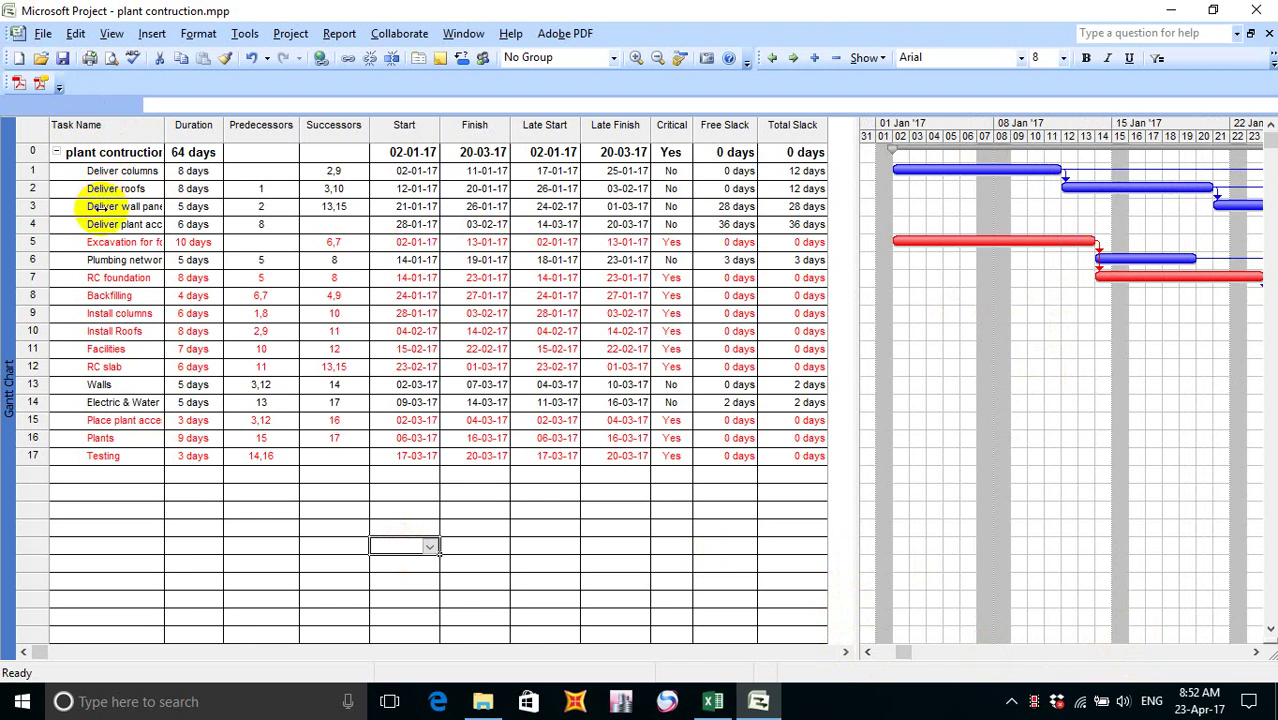
{"action": "left_click", "coordinate": [100, 218]}
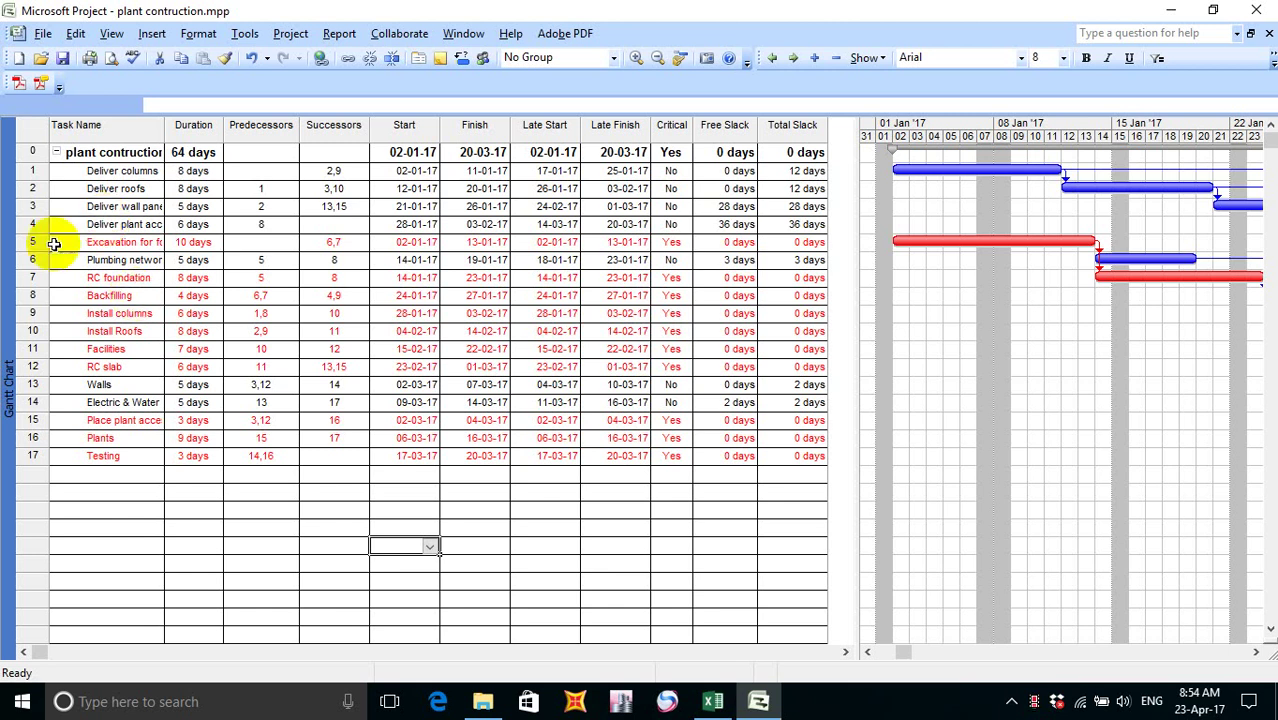
{"action": "left_click", "coordinate": [79, 475]}
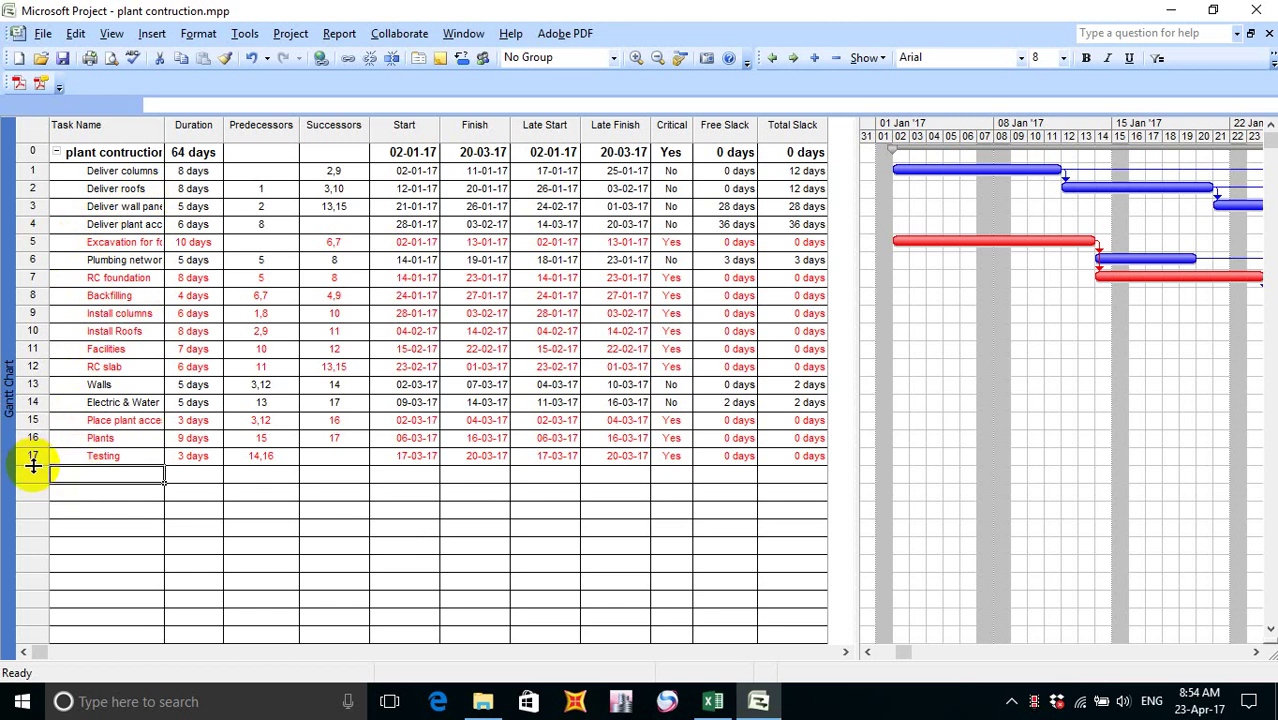
{"action": "left_click", "coordinate": [36, 476]}
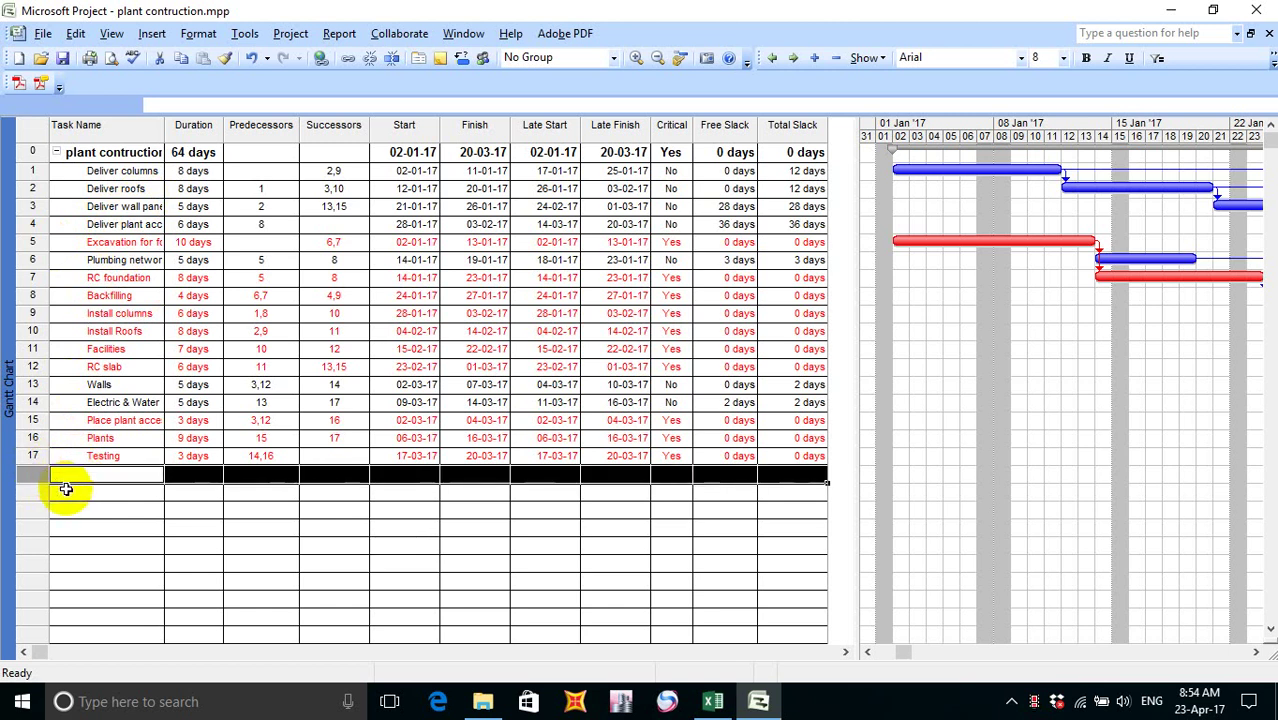
{"action": "left_click", "coordinate": [62, 491]}
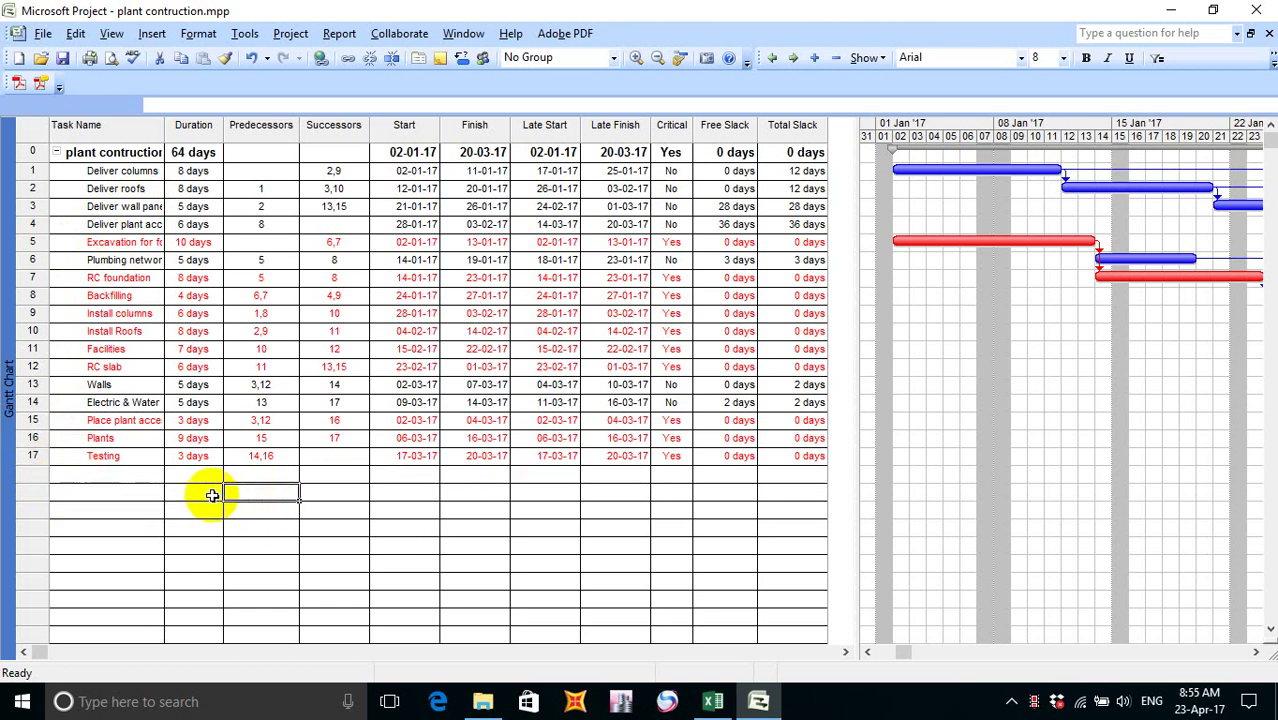
{"action": "left_click", "coordinate": [204, 492]}
- Switch back to the Sample 02 19-03-17.xls workbook in Excel and save it
{"action": "mouse_move", "coordinate": [713, 706]}
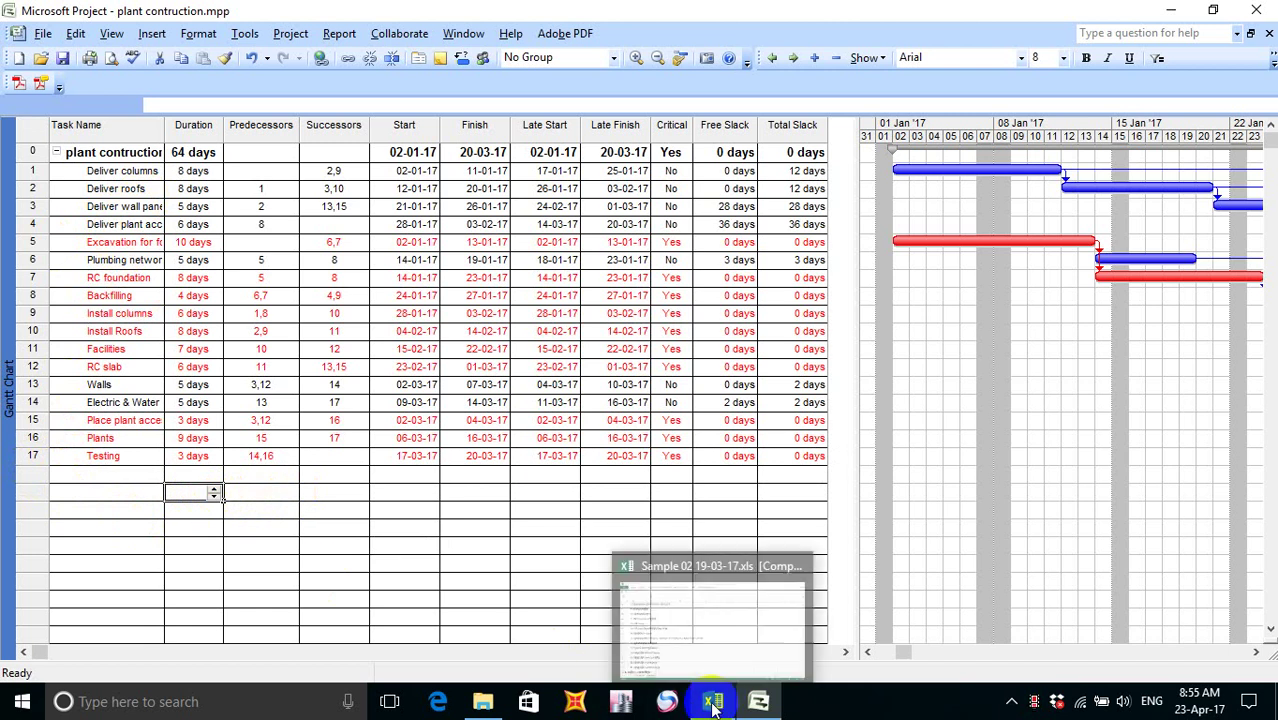
{"action": "left_click", "coordinate": [722, 612]}
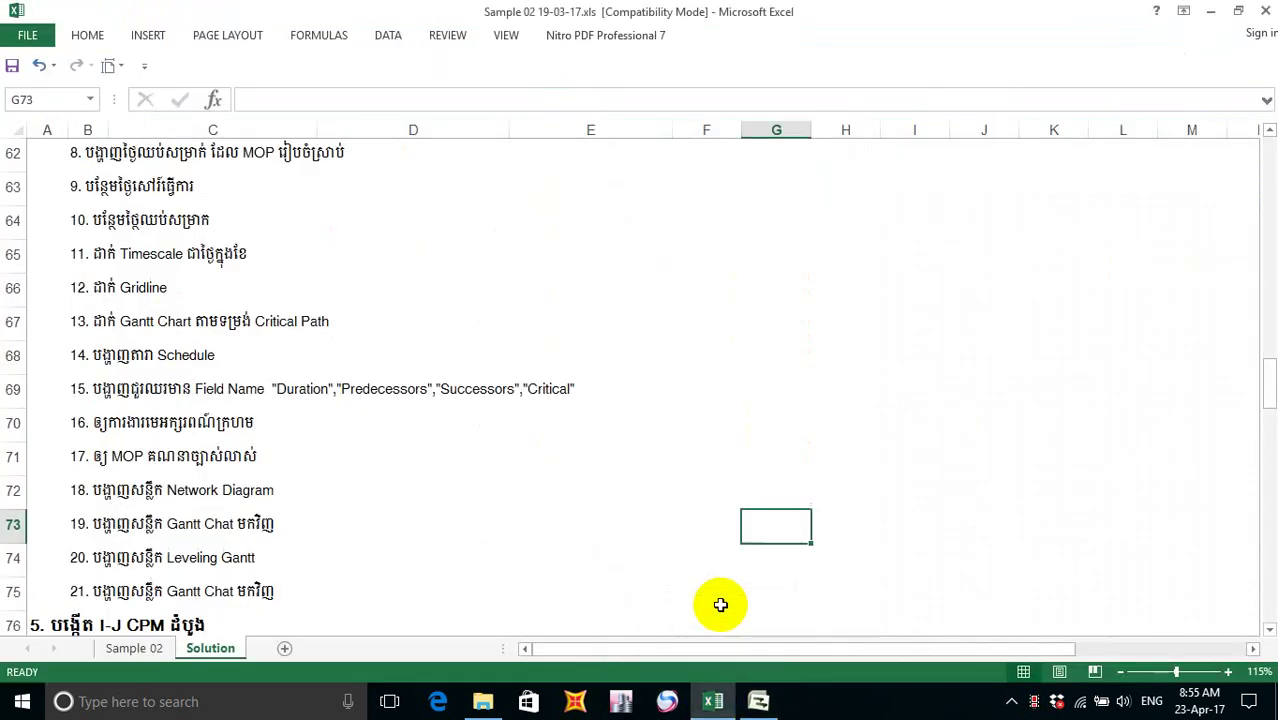
{"action": "scroll", "coordinate": [118, 408], "scroll_direction": "up", "scroll_amount": 5}
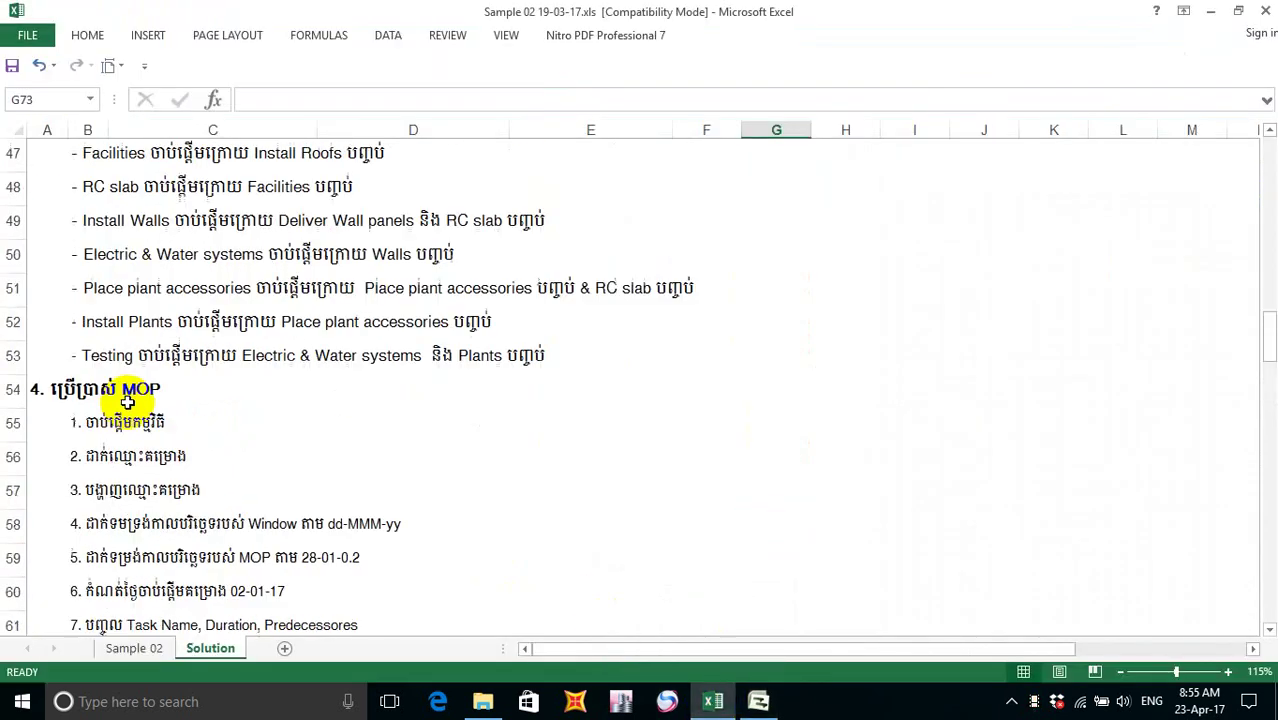
{"action": "left_click", "coordinate": [12, 65]}
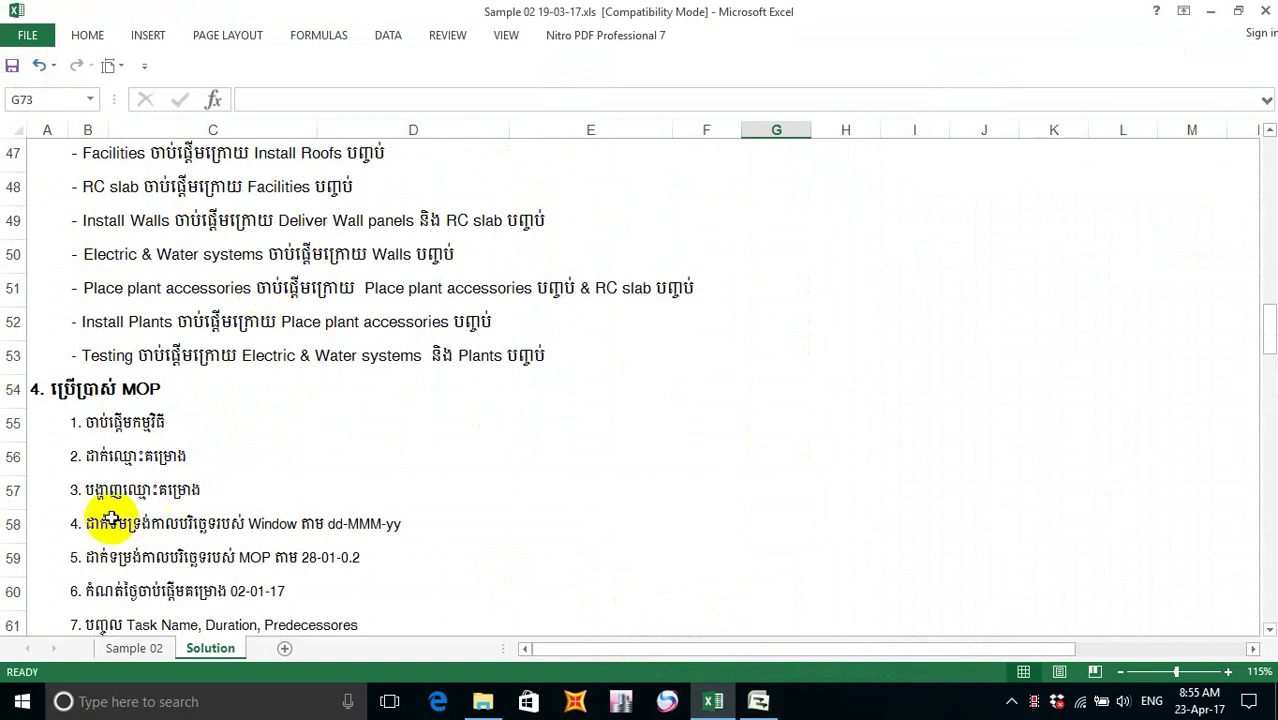
- Insert a blank row below item 21, above the "5. បង្កើត I-J CPM ដំបូង" heading
{"action": "scroll", "coordinate": [92, 414], "scroll_direction": "down", "scroll_amount": 7}
{"action": "scroll", "coordinate": [92, 414], "scroll_direction": "down", "scroll_amount": 1}
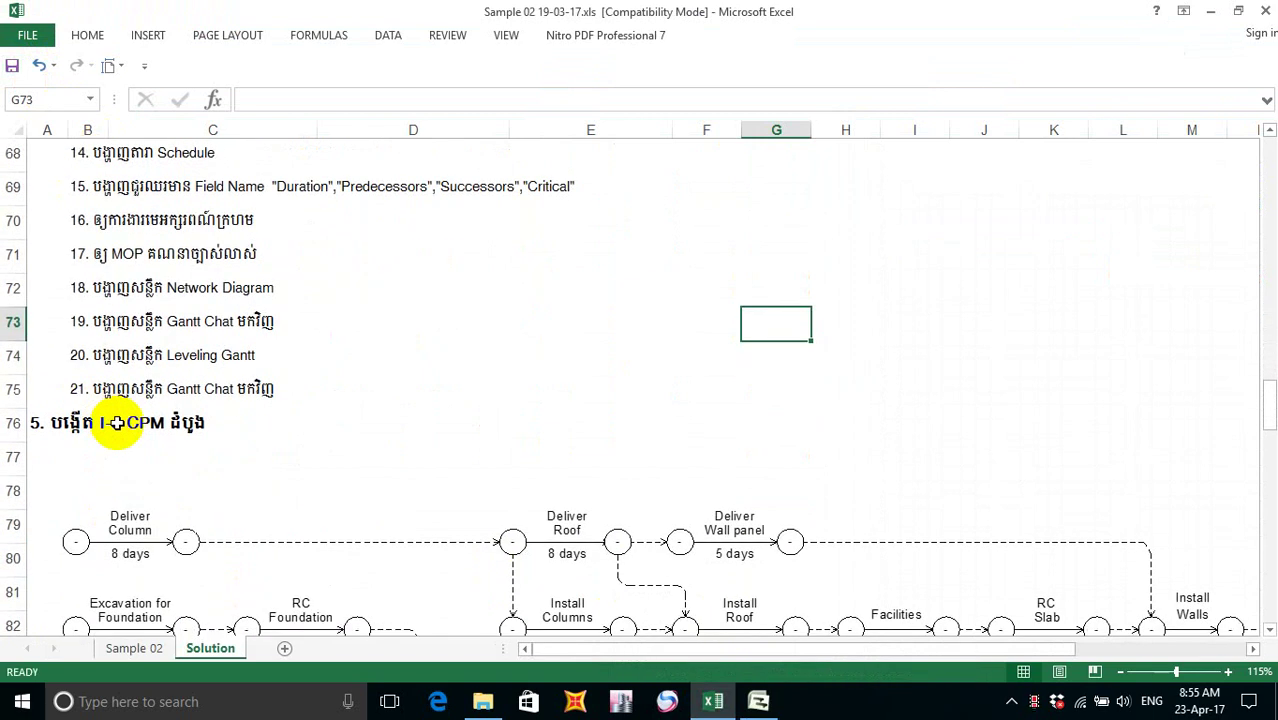
{"action": "left_click", "coordinate": [8, 423]}
{"action": "right_click", "coordinate": [8, 423]}
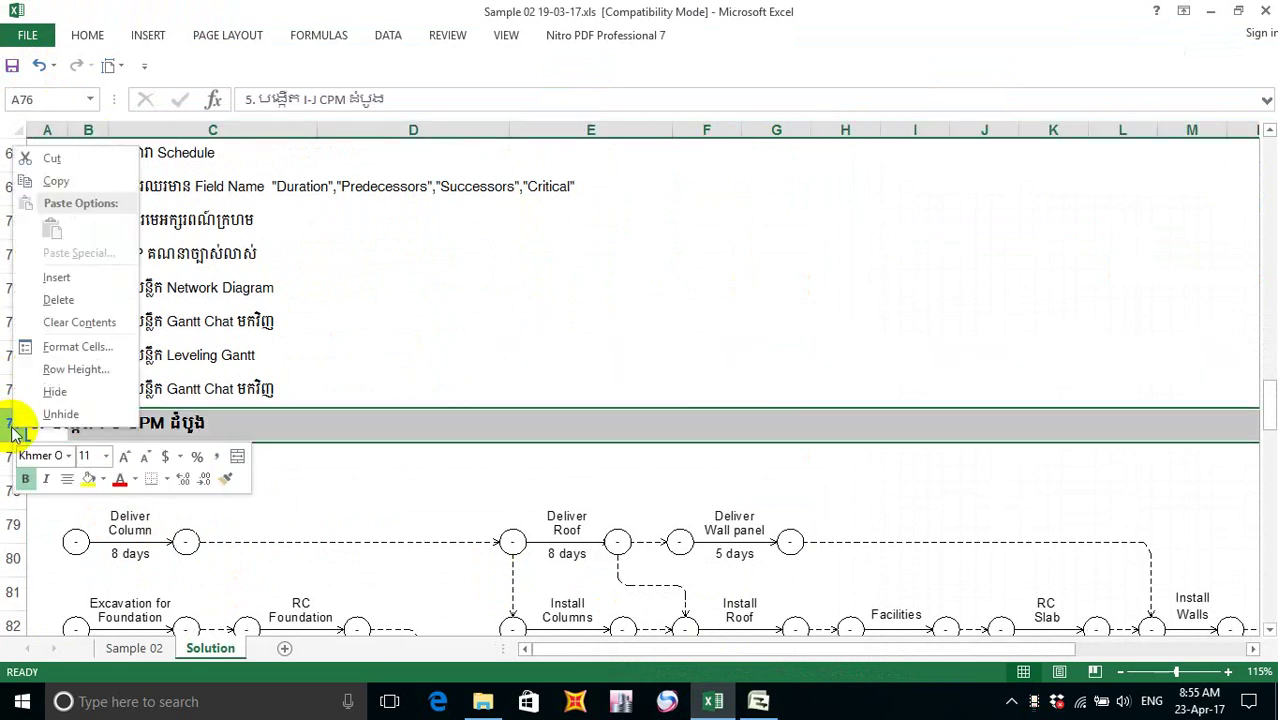
{"action": "left_click", "coordinate": [95, 276]}
- Duplicate the item 21 text into cell B76 and renumber the copy as 22
{"action": "left_click", "coordinate": [82, 423]}
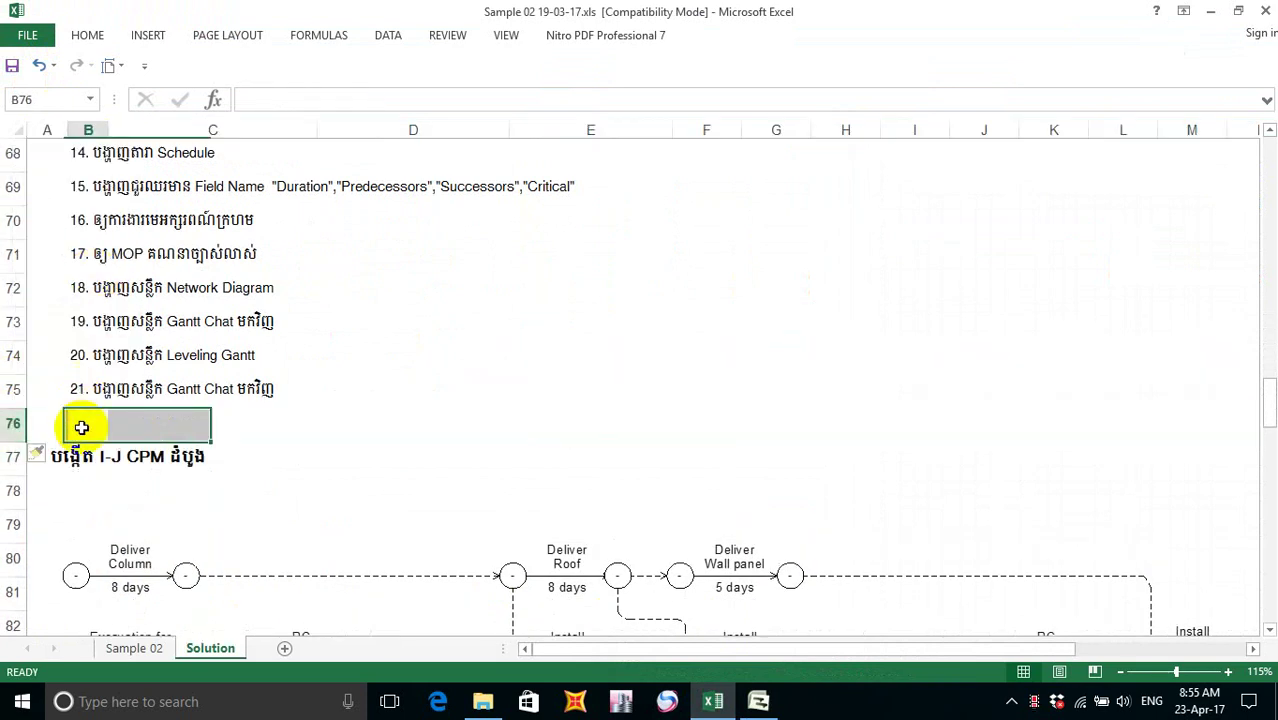
{"action": "key", "text": "ctrl+d"}
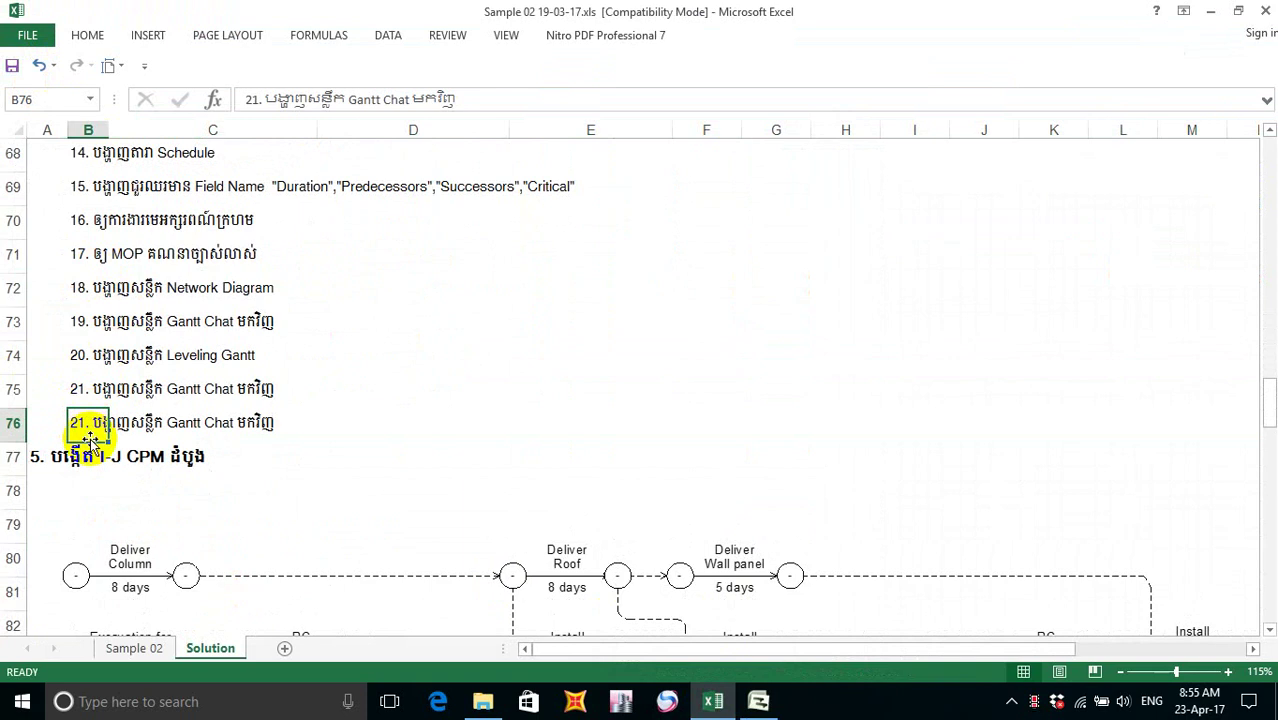
{"action": "double_click", "coordinate": [85, 423]}
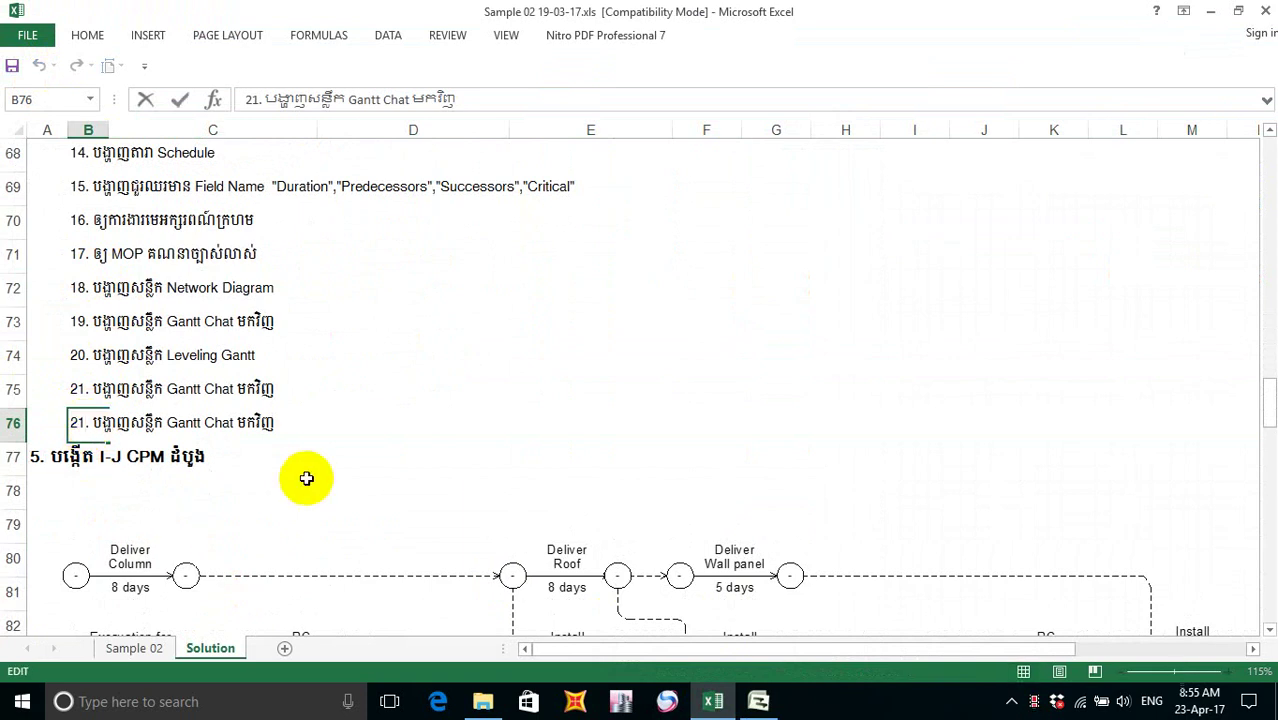
{"action": "key", "text": "BackSpace"}
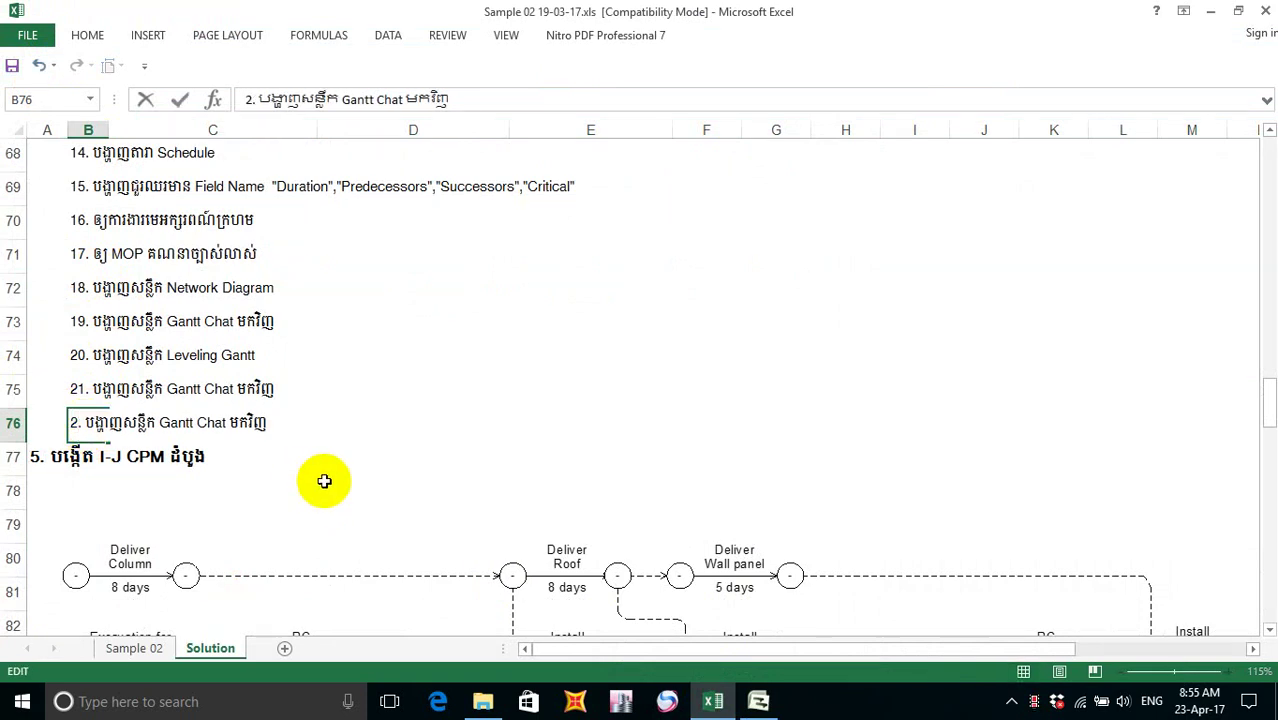
{"action": "type", "text": "2"}
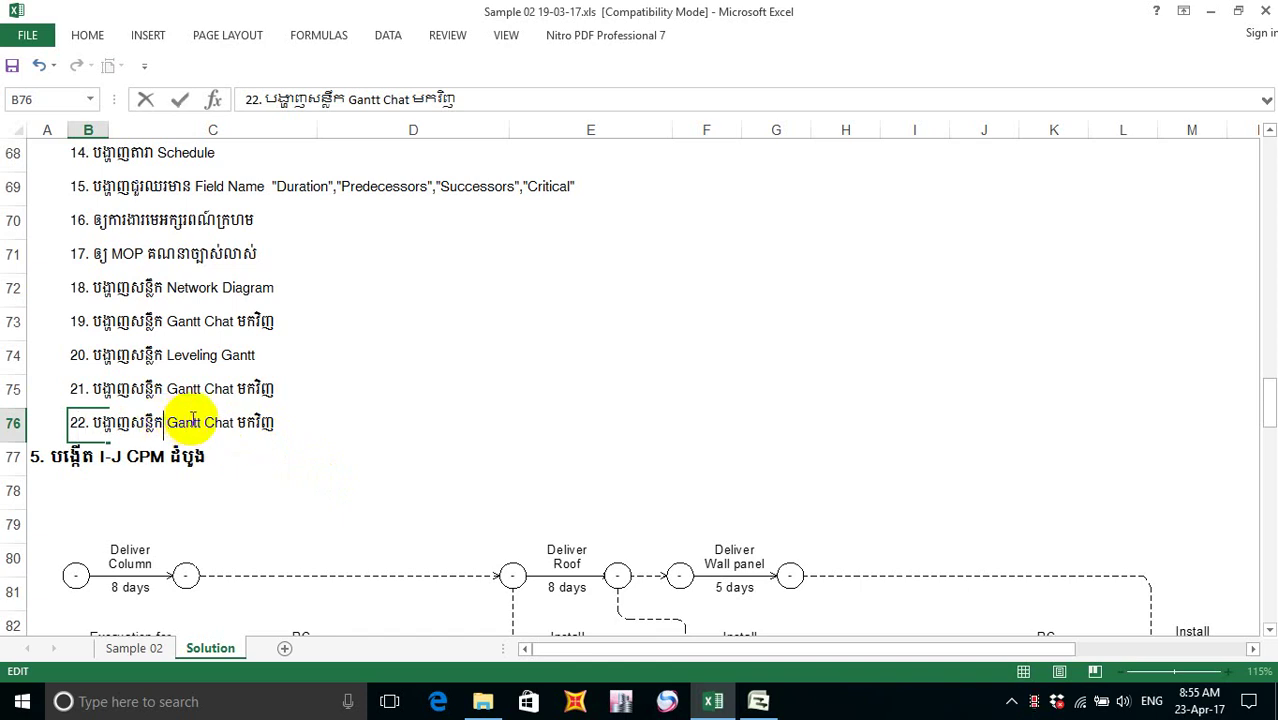
- Replace everything after "បង្ហាញ" in item 22 with "ជួរឈរមាន"
{"action": "left_click_drag", "start_coordinate": [271, 421], "coordinate": [135, 415]}
{"action": "key", "text": "BackSpace"}
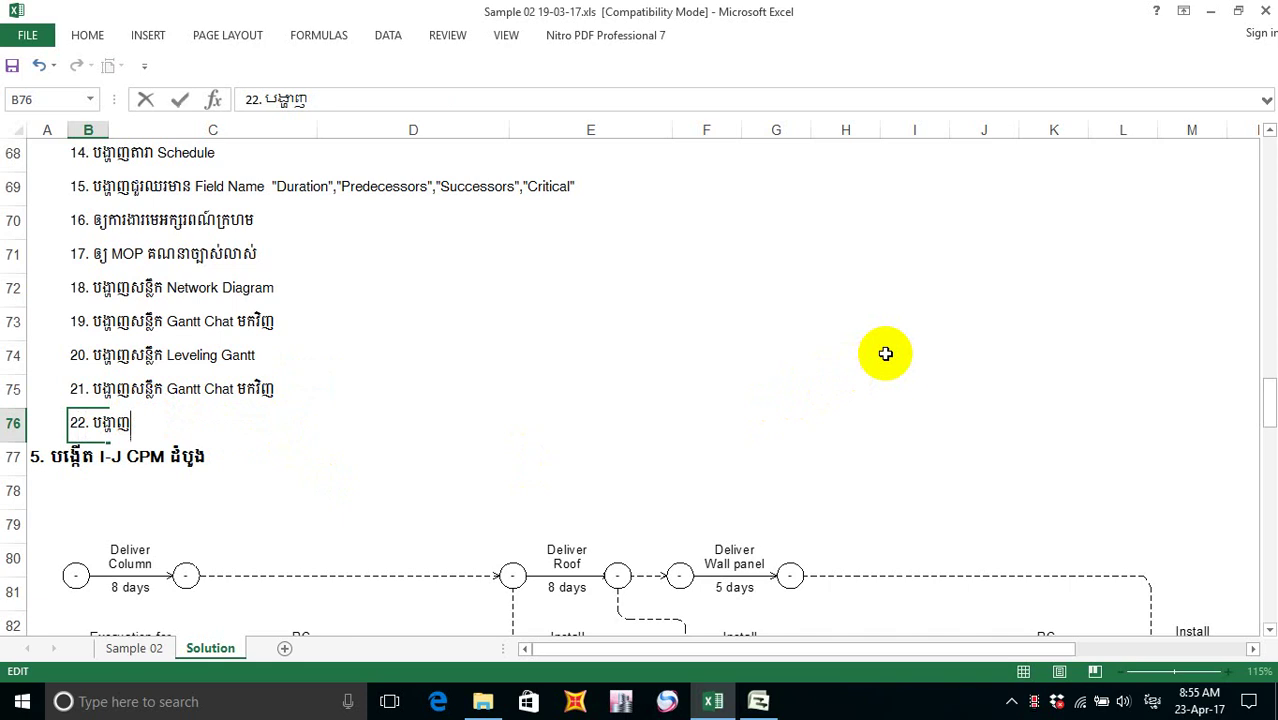
{"action": "type", "text": "ជ"}
{"action": "type", "text": "ូរ"}
{"action": "type", "text": "ឈរ"}
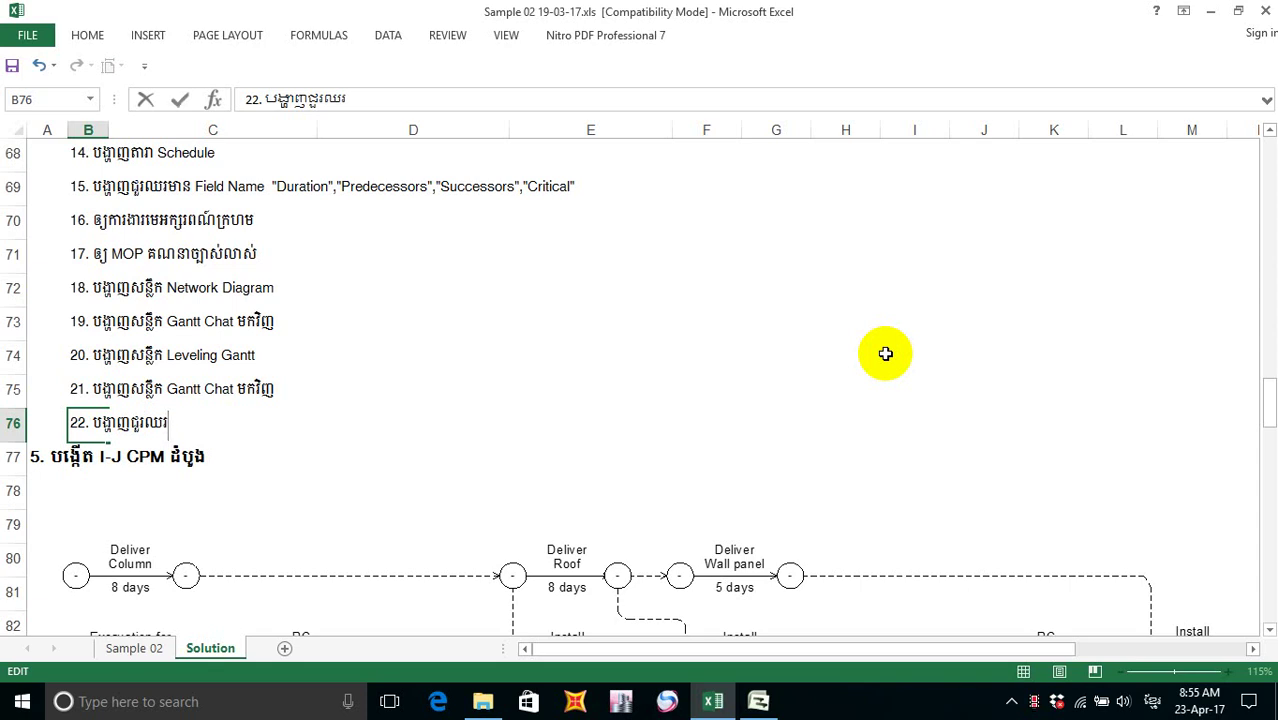
{"action": "type", "text": "មាន"}
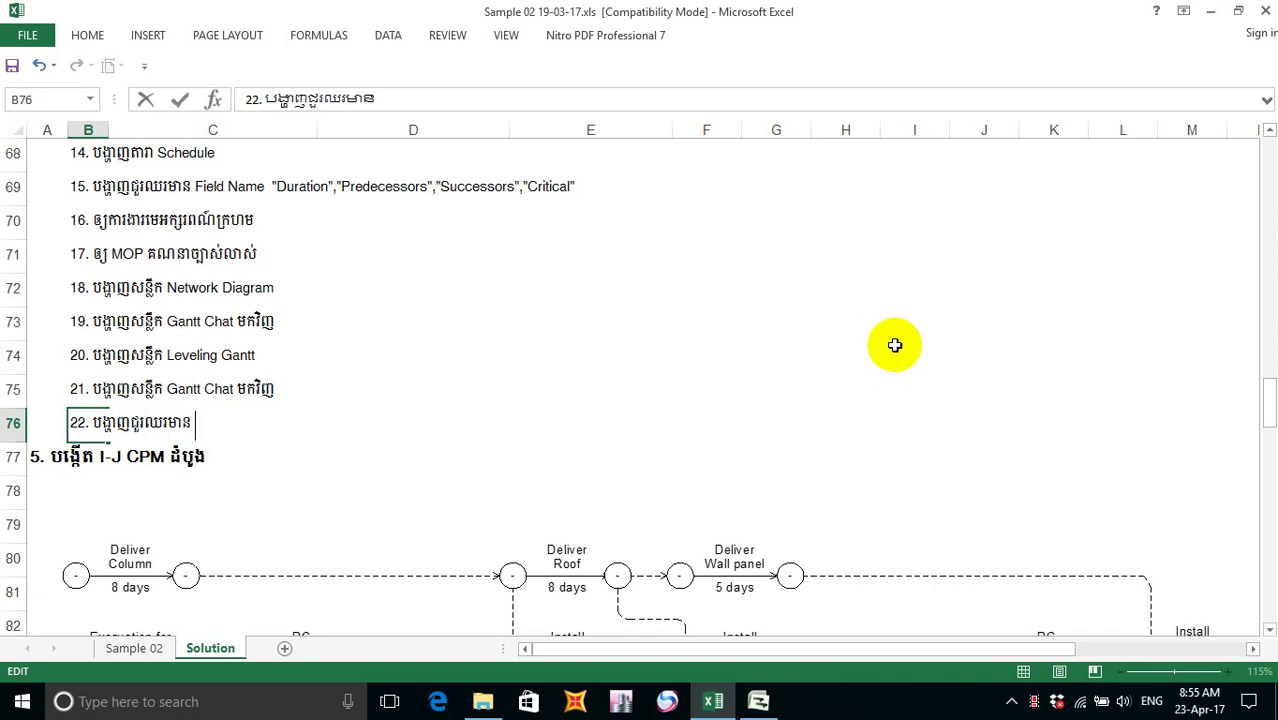
- Append the words Field Name "% Complete" to the item 22 text in cell B76
{"action": "type", "text": " F"}
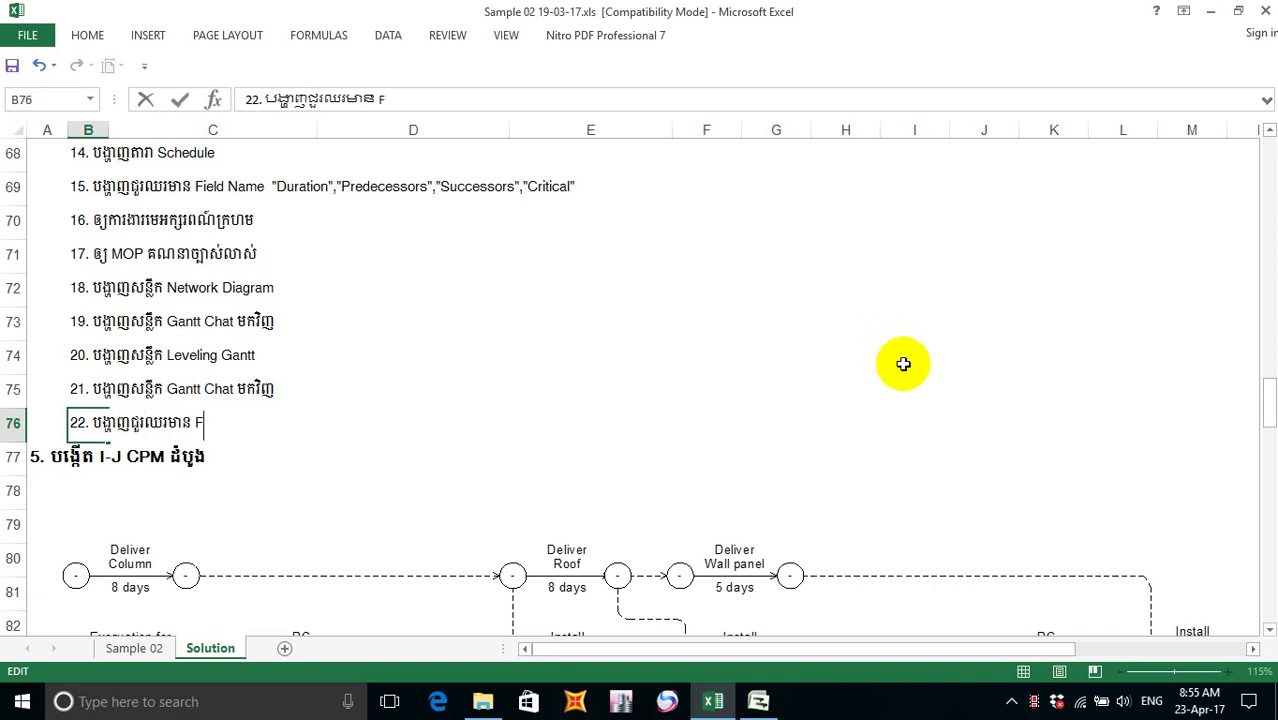
{"action": "type", "text": "ield "}
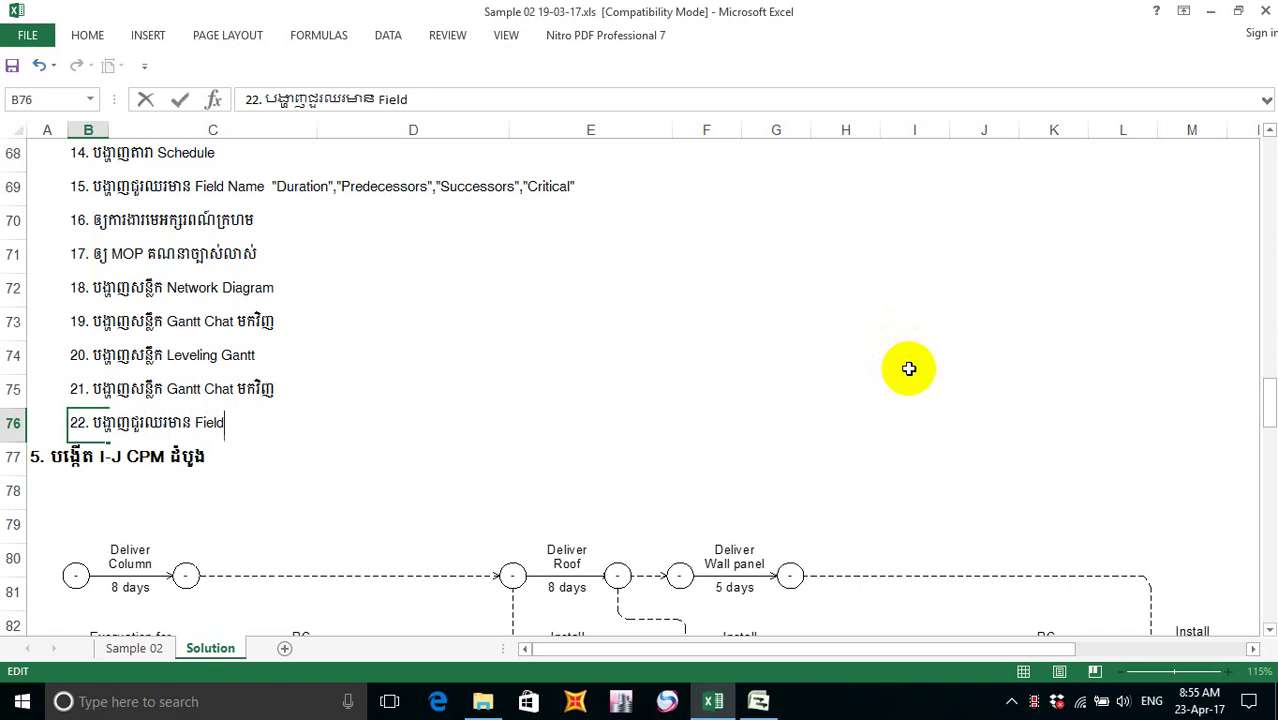
{"action": "type", "text": "B"}
{"action": "key", "text": "BackSpace"}
{"action": "type", "text": "Name \"\""}
{"action": "key", "text": "BackSpace"}
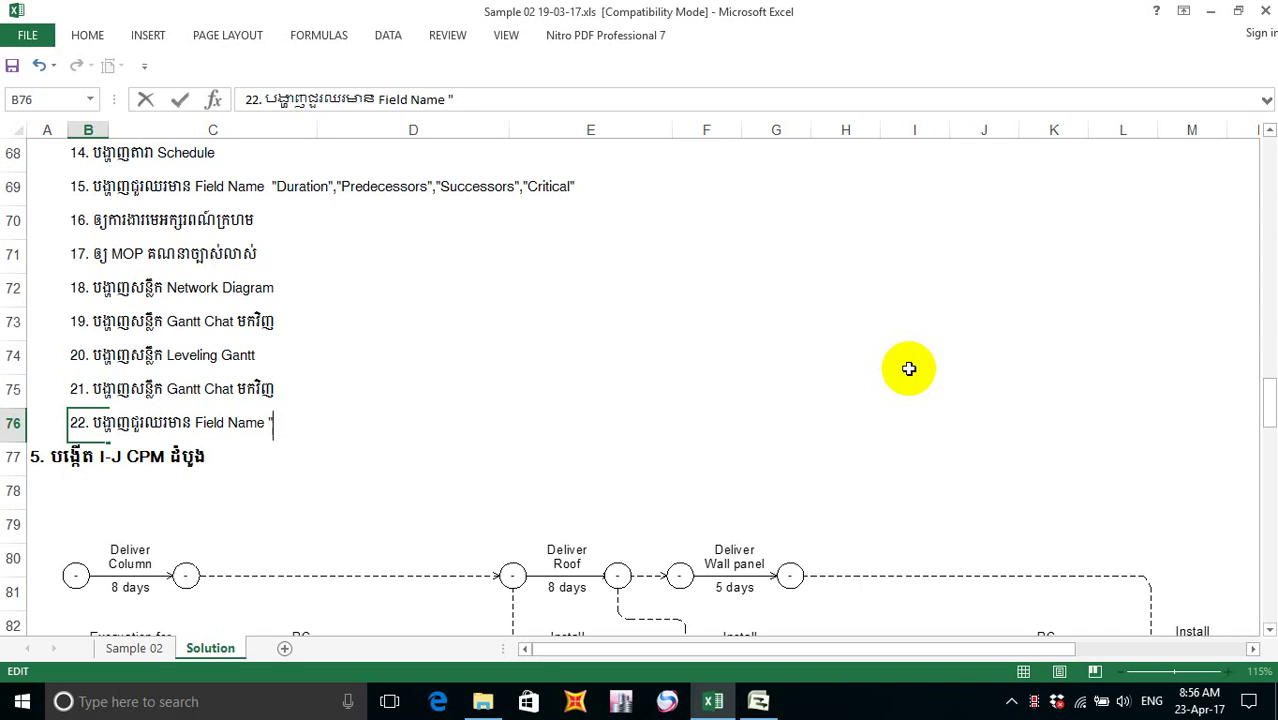
{"action": "type", "text": "%"}
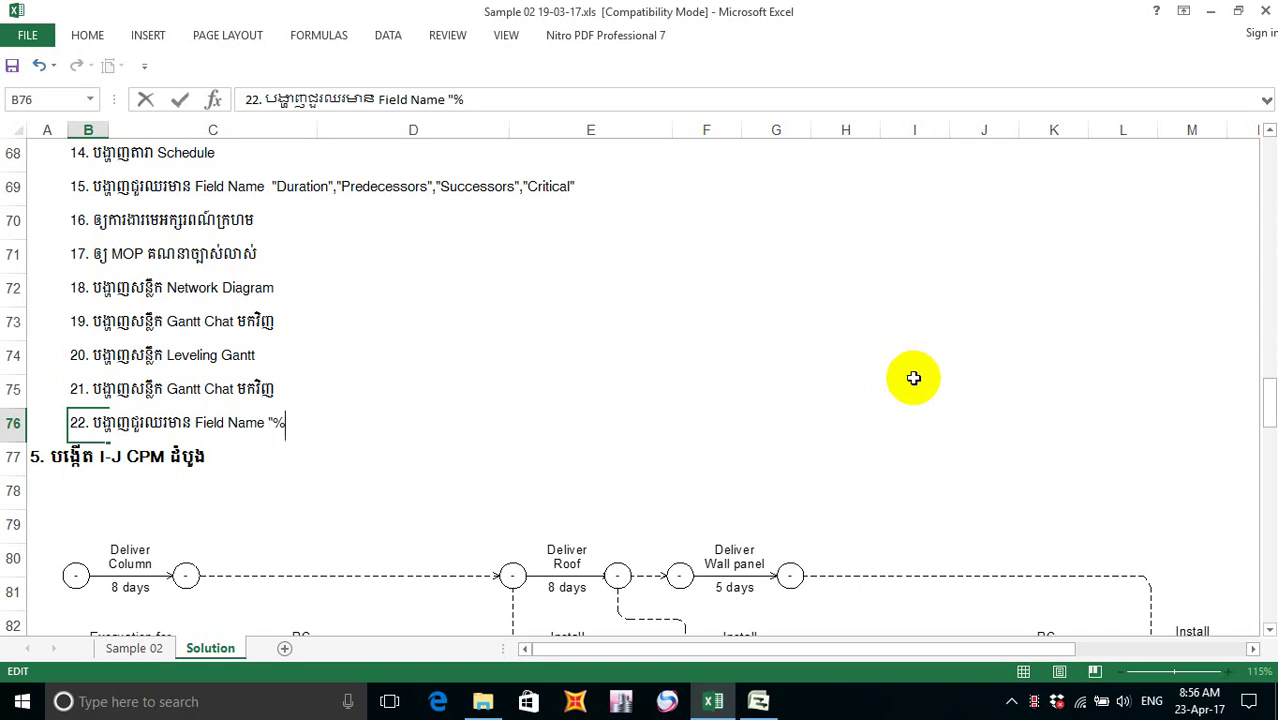
{"action": "type", "text": "C"}
{"action": "key", "text": "BackSpace"}
{"action": "type", "text": "Comple"}
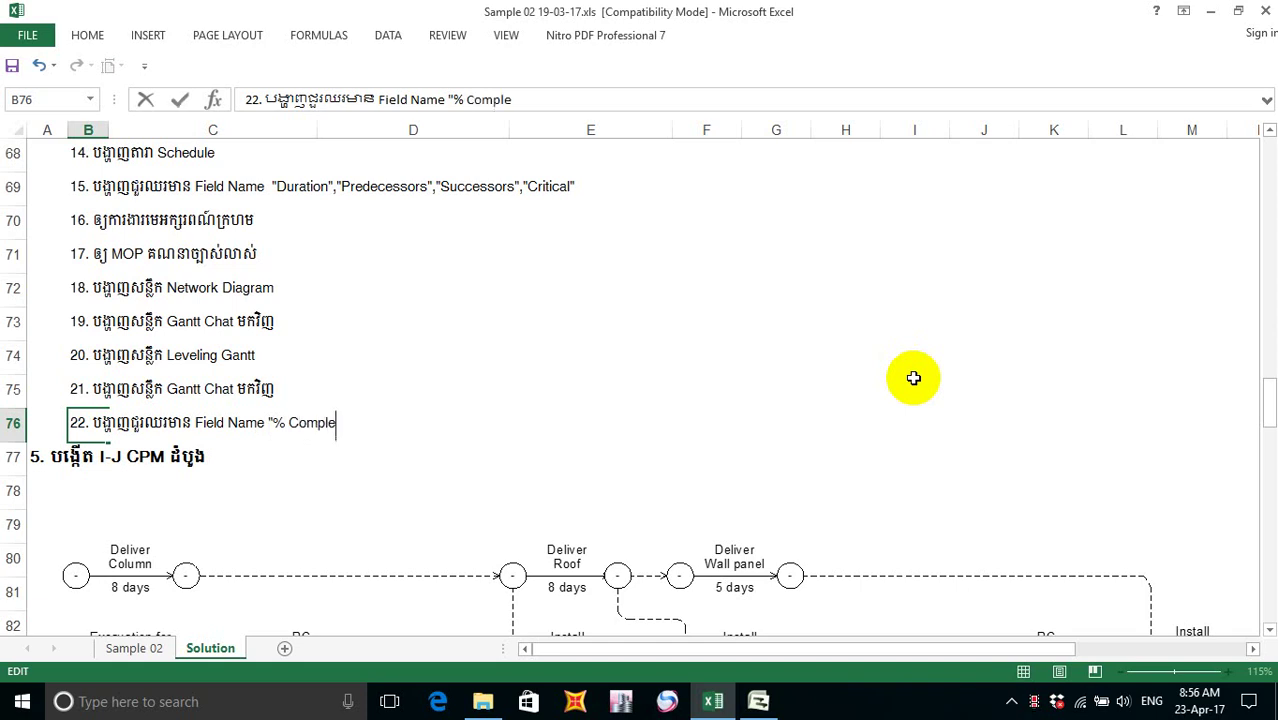
{"action": "type", "text": "te\"\""}
{"action": "key", "text": "BackSpace"}
- Complete item 22 by adding "ភាគរយតាមរយៈពេល" at the end of its text and commit the entry
{"action": "type", "text": "គា"}
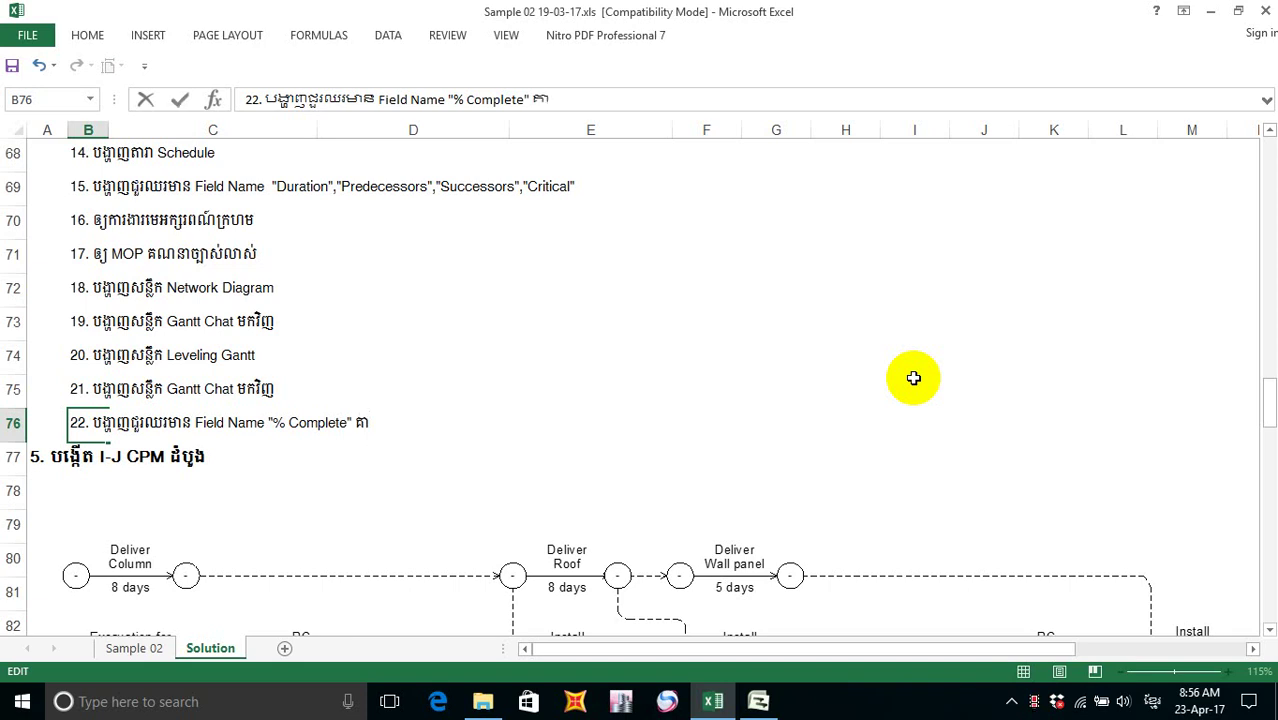
{"action": "key", "text": "BackSpace"}
{"action": "key", "text": "BackSpace"}
{"action": "type", "text": "ភាគរ"}
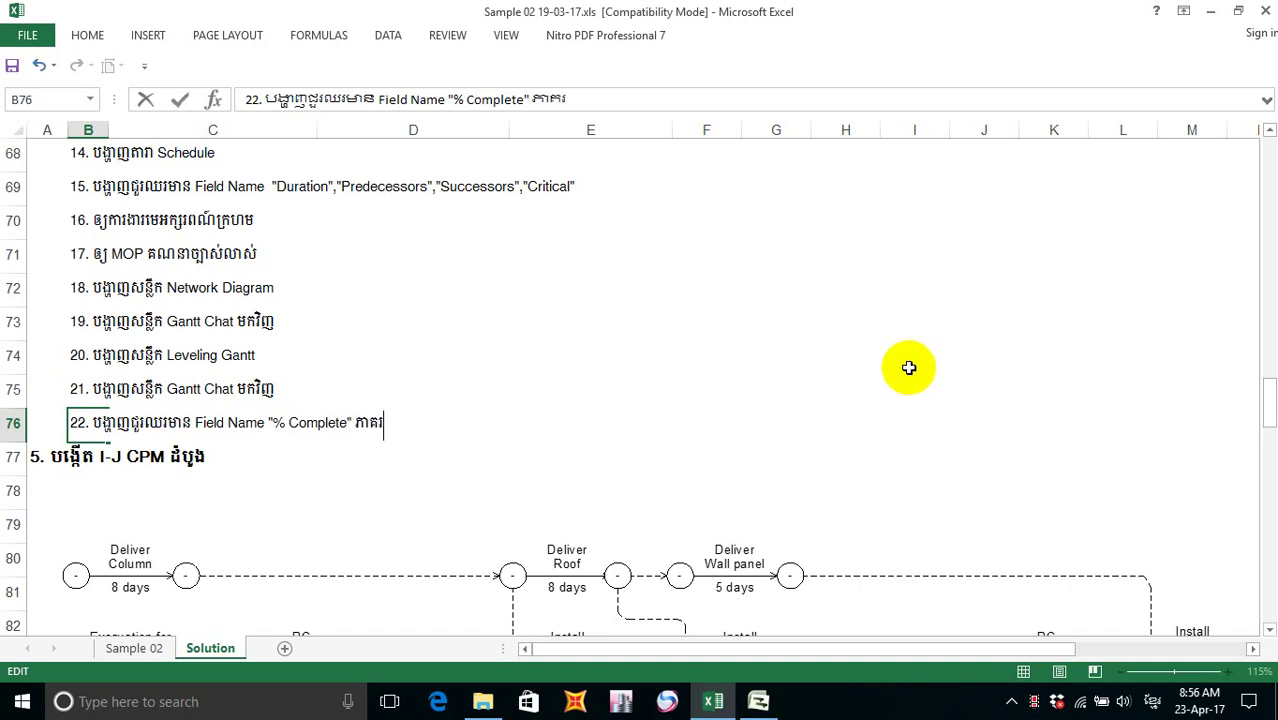
{"action": "type", "text": "យគា"}
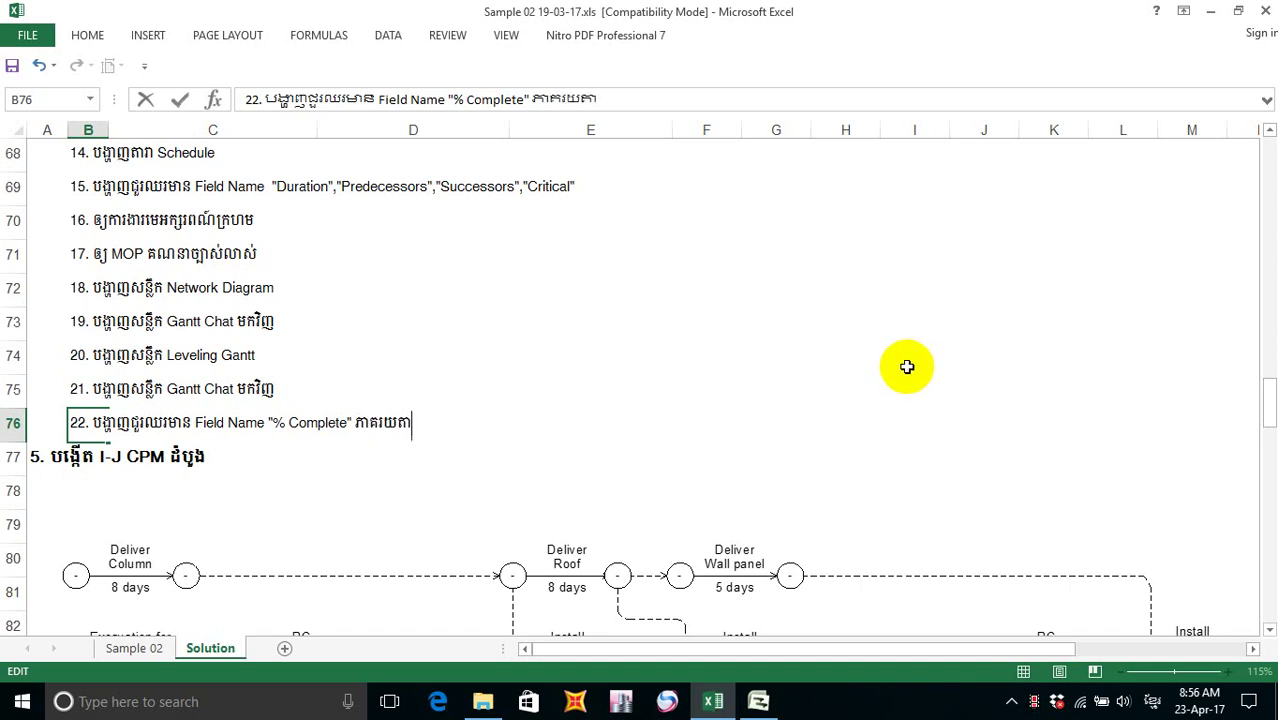
{"action": "type", "text": "មរយៈ"}
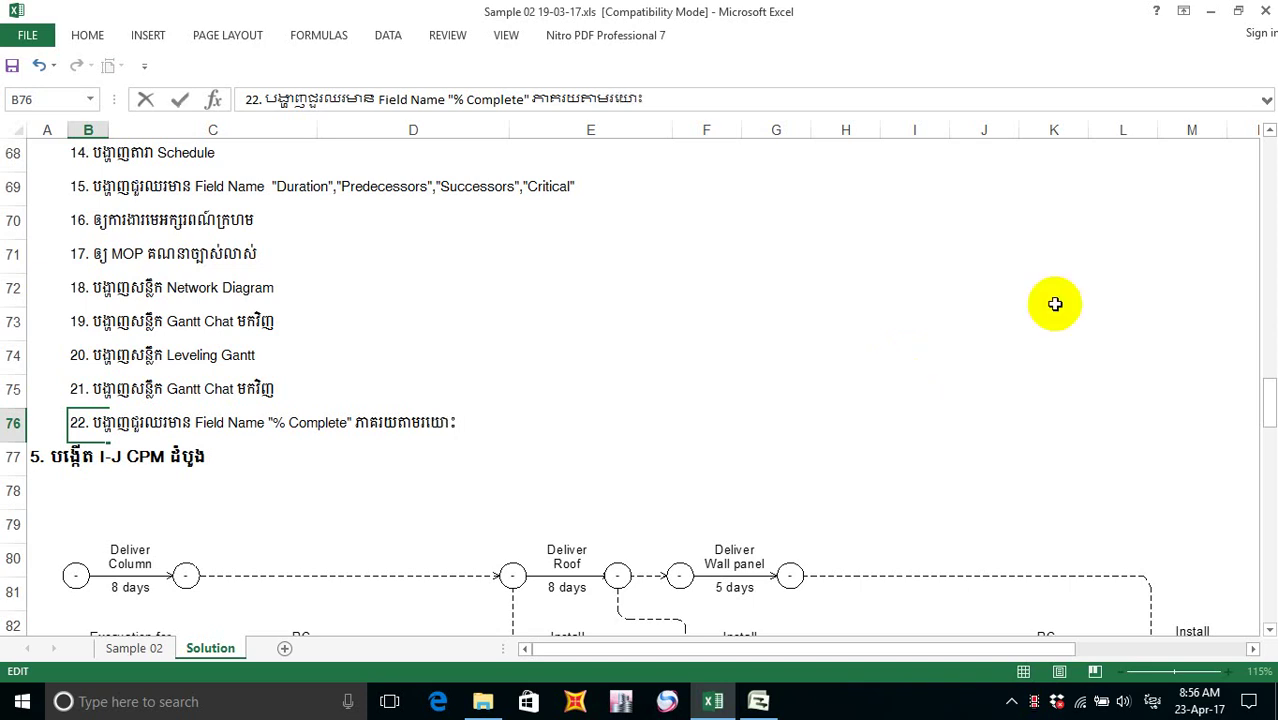
{"action": "key", "text": "BackSpace"}
{"action": "key", "text": "BackSpace"}
{"action": "type", "text": "យេ"}
{"action": "type", "text": "ៈ"}
{"action": "key", "text": "BackSpace"}
{"action": "key", "text": "BackSpace"}
{"action": "type", "text": "ៈពេល"}
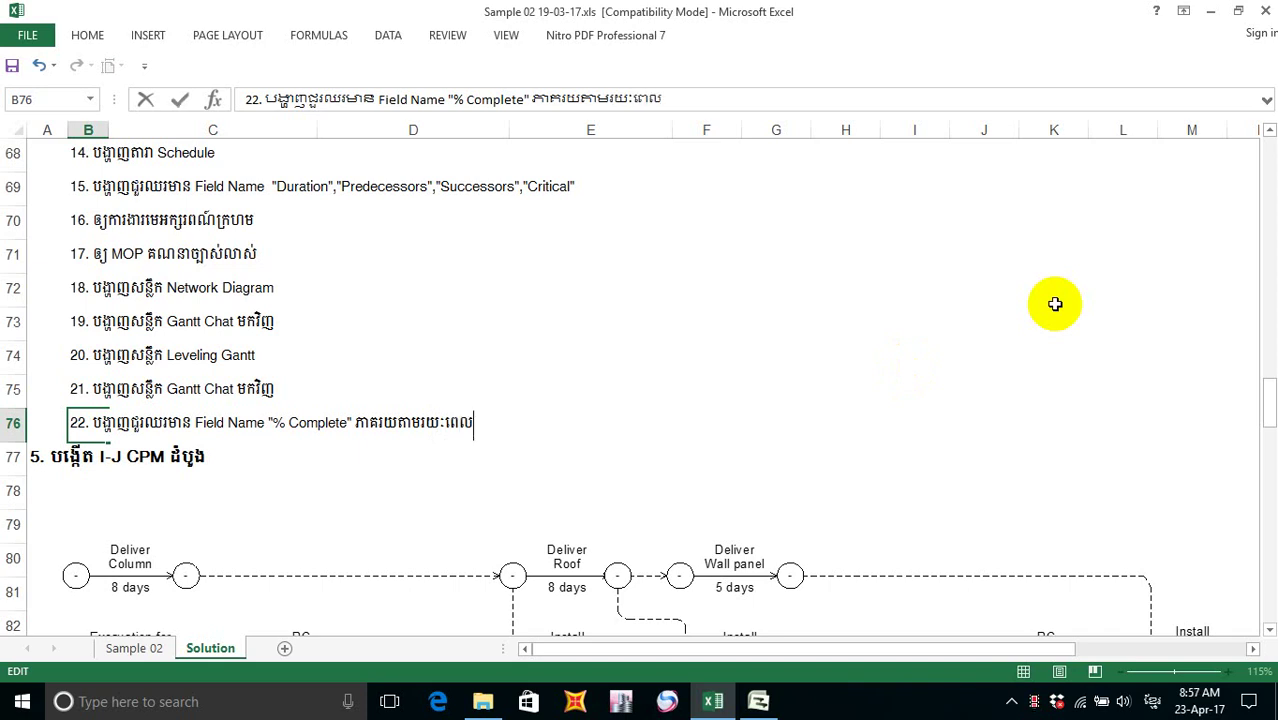
{"action": "left_click", "coordinate": [763, 380]}
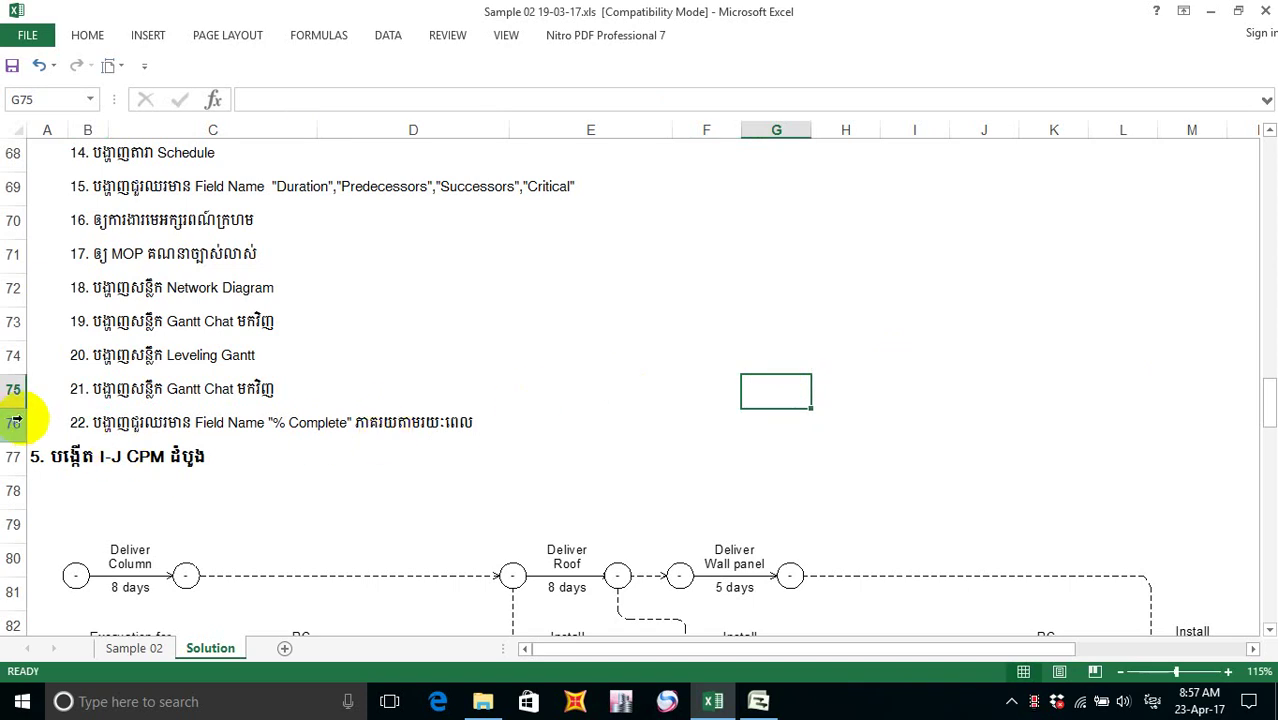
- Insert three blank rows below item 22, above the "5. បង្កើត I-J CPM ដំបូង" heading
{"action": "left_click_drag", "start_coordinate": [16, 456], "coordinate": [23, 543]}
{"action": "left_click_drag", "start_coordinate": [23, 456], "coordinate": [12, 520]}
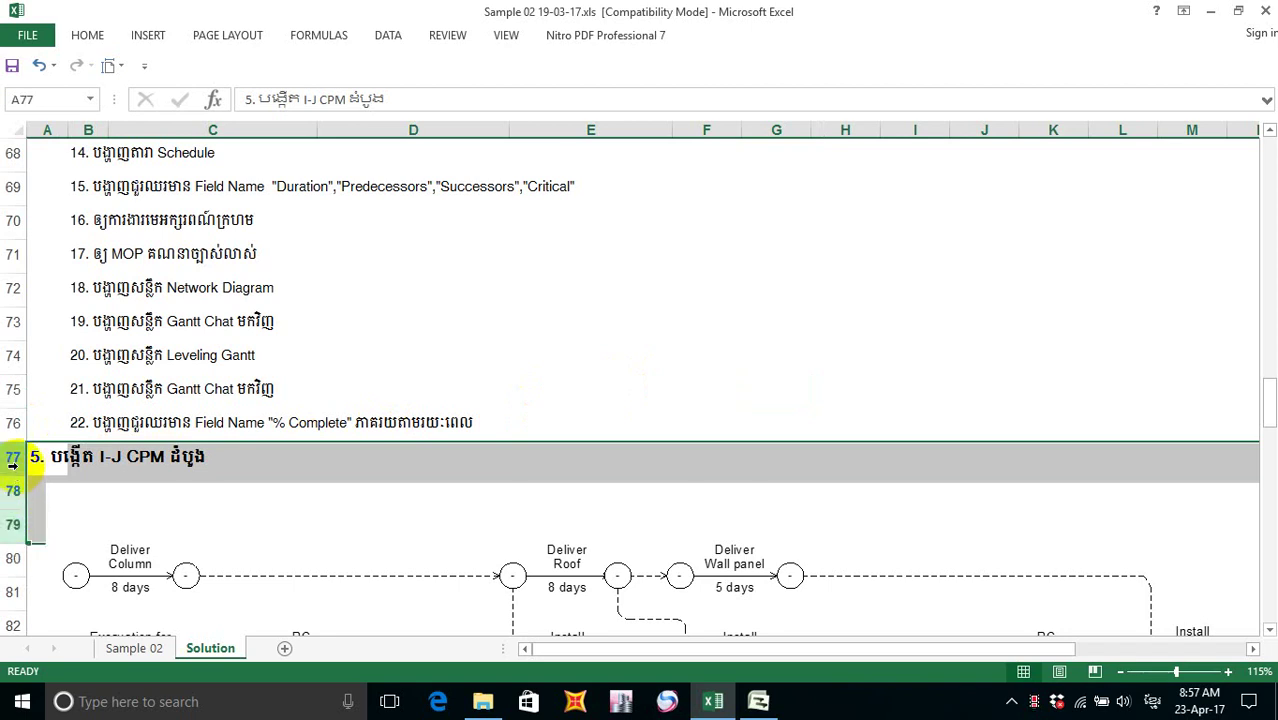
{"action": "right_click", "coordinate": [14, 456]}
{"action": "left_click", "coordinate": [62, 312]}
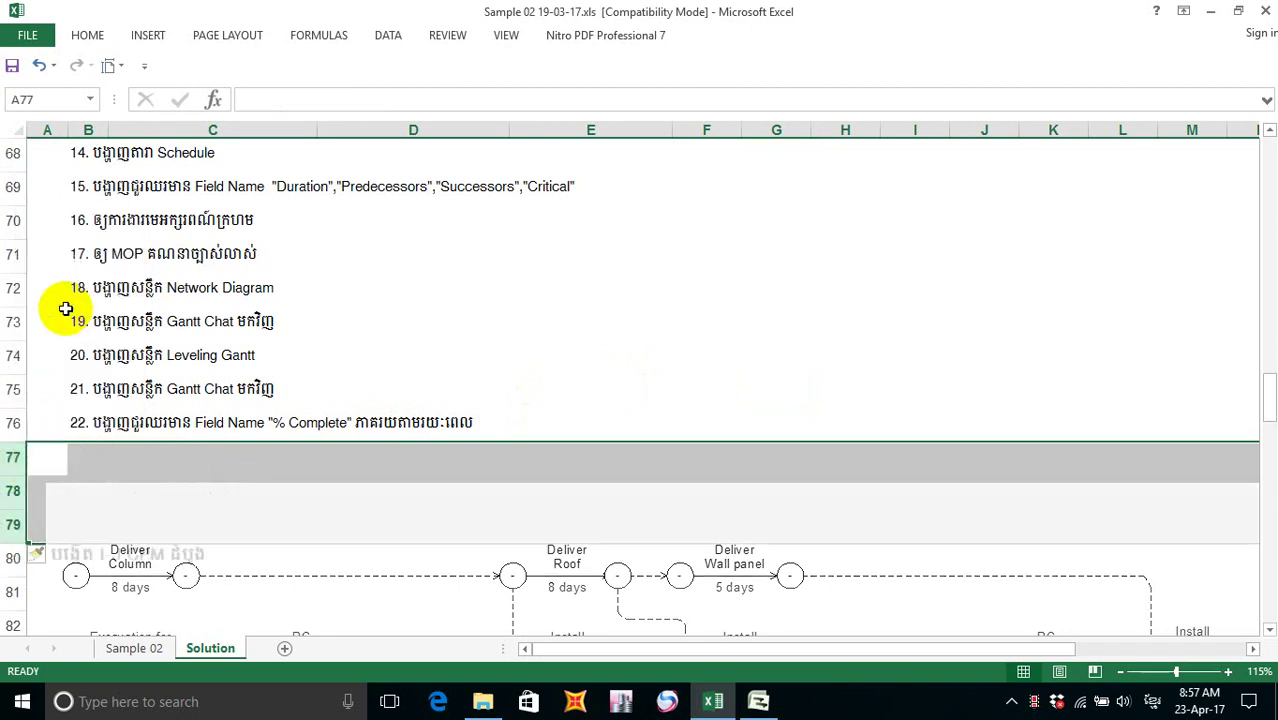
{"action": "left_click", "coordinate": [659, 354]}
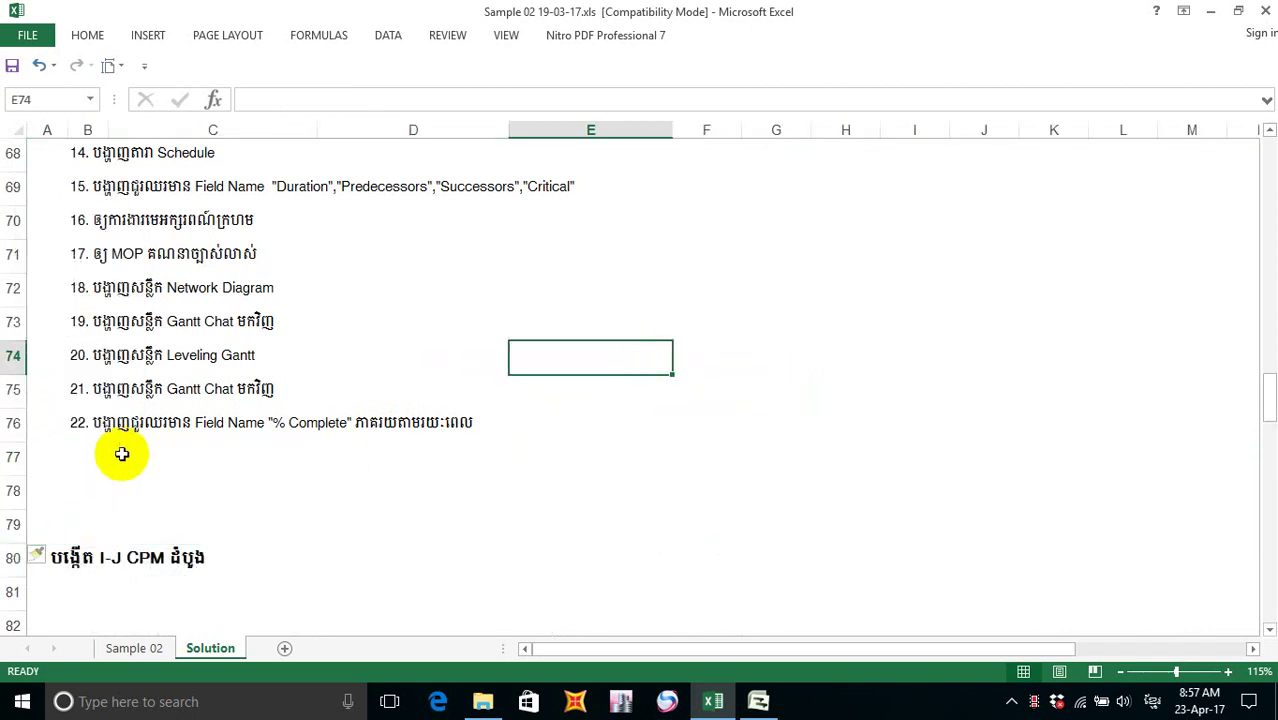
{"action": "scroll", "coordinate": [253, 420], "scroll_direction": "down", "scroll_amount": 4}
{"action": "scroll", "coordinate": [251, 414], "scroll_direction": "up", "scroll_amount": 5}
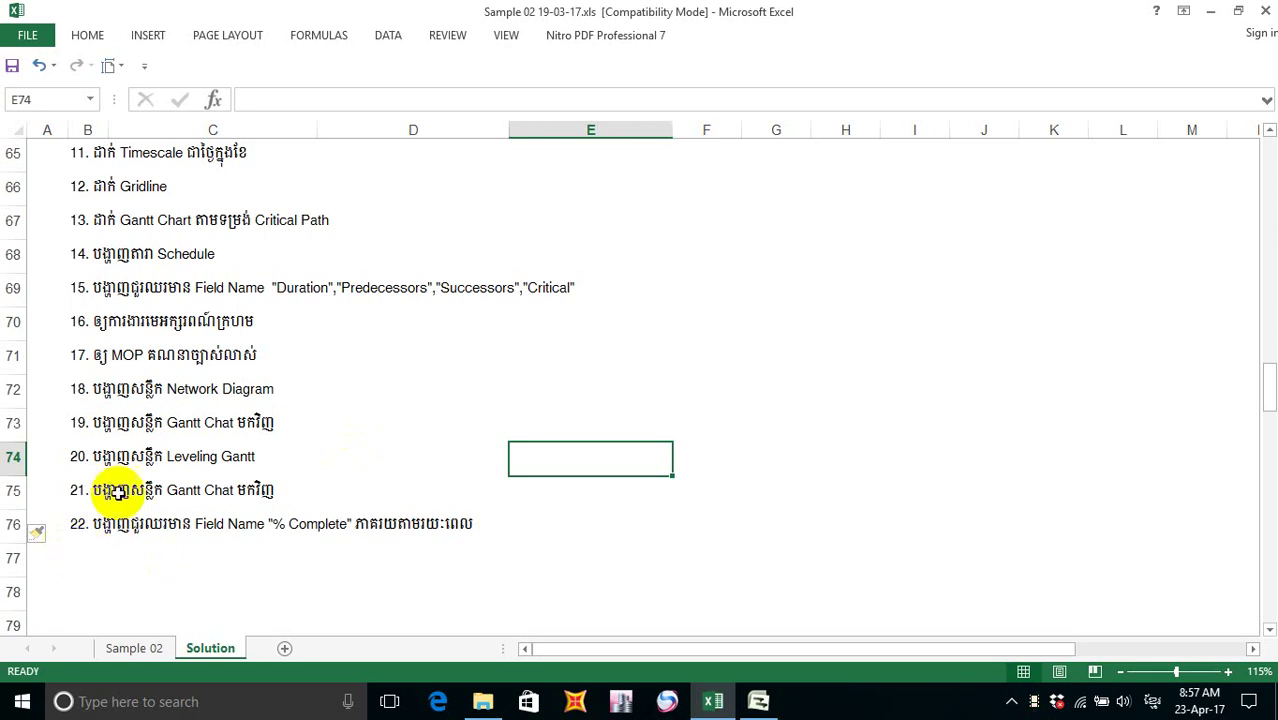
- Switch to Microsoft Project and define a new column before Duration with % Complete as its field
{"action": "left_click", "coordinate": [713, 703]}
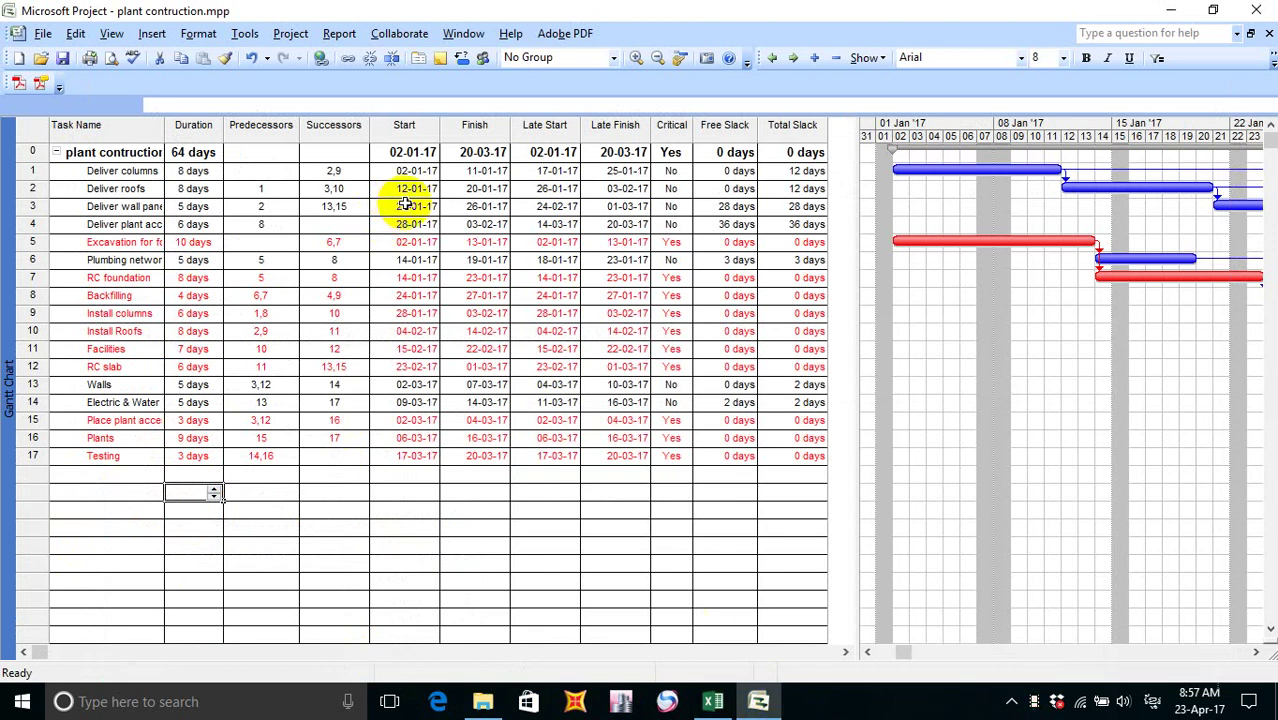
{"action": "left_click", "coordinate": [208, 123]}
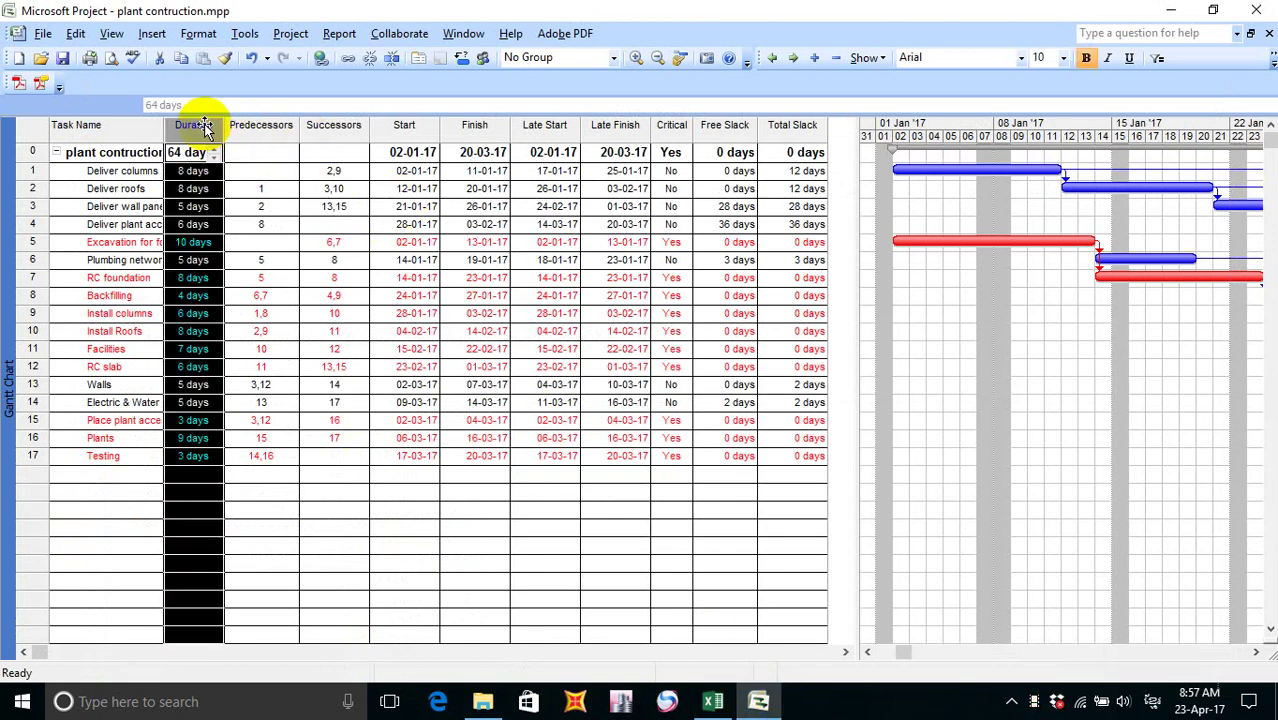
{"action": "right_click", "coordinate": [205, 127]}
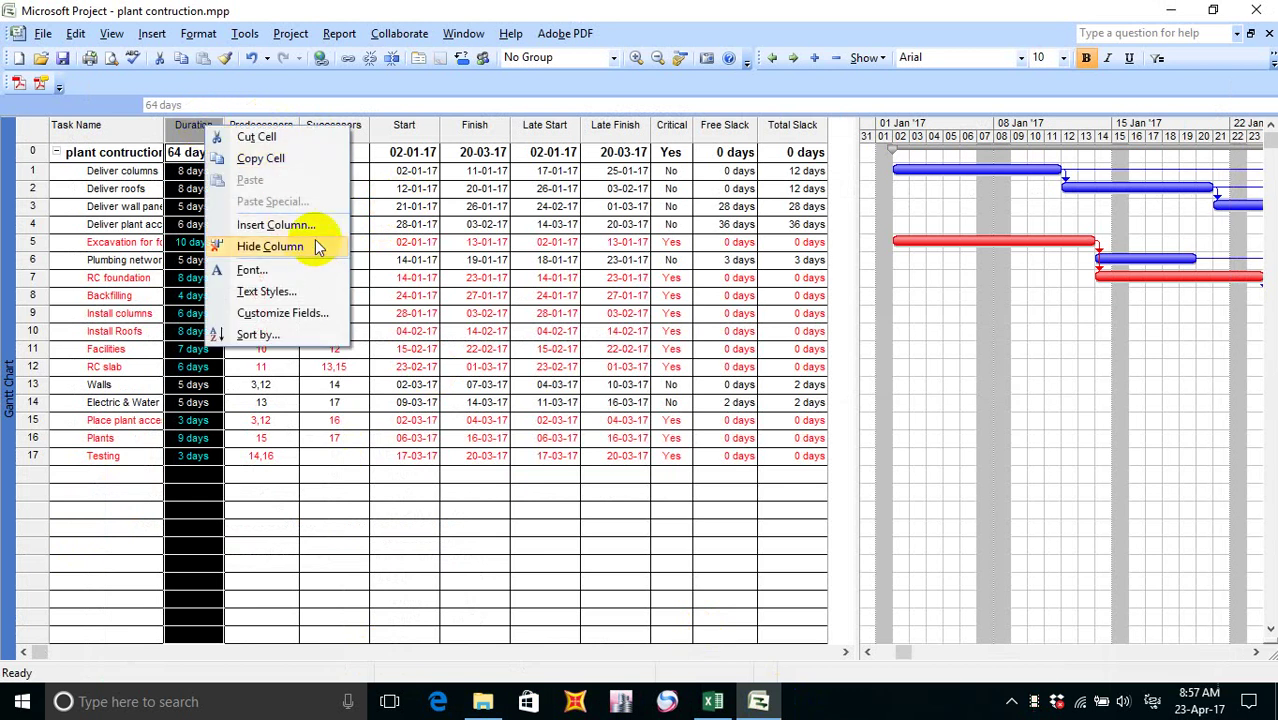
{"action": "left_click", "coordinate": [316, 230]}
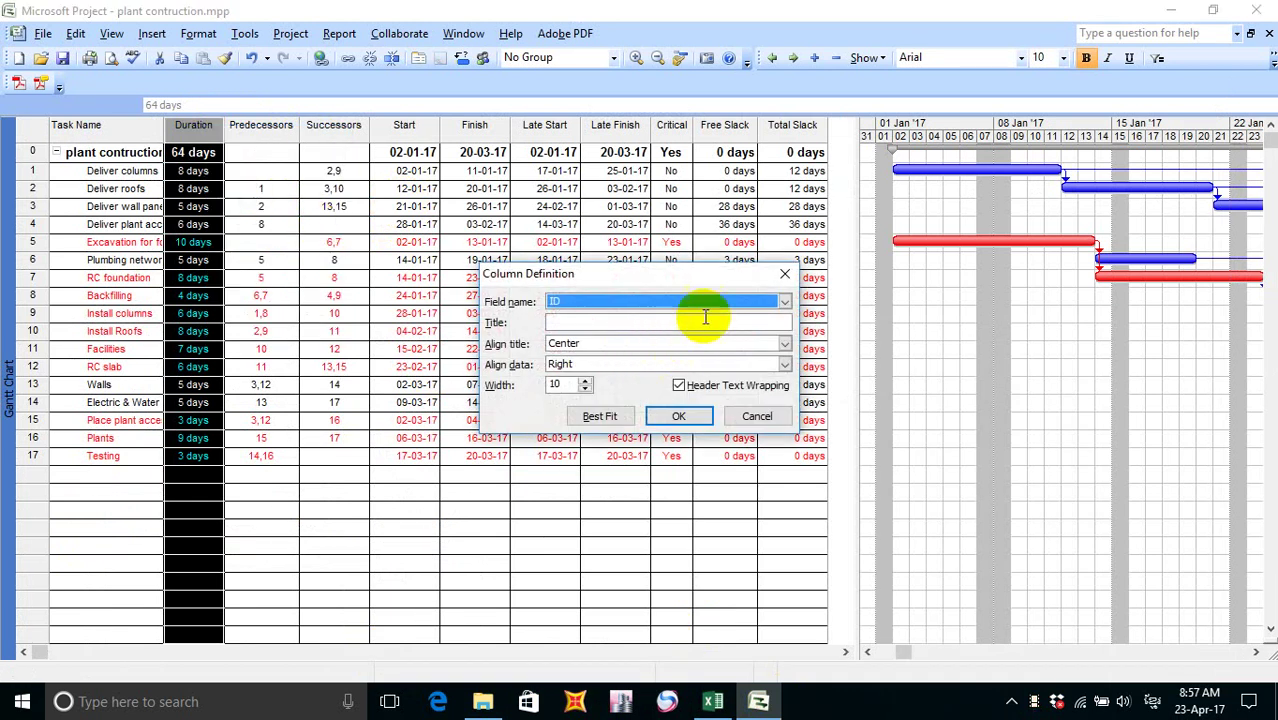
{"action": "left_click", "coordinate": [781, 302]}
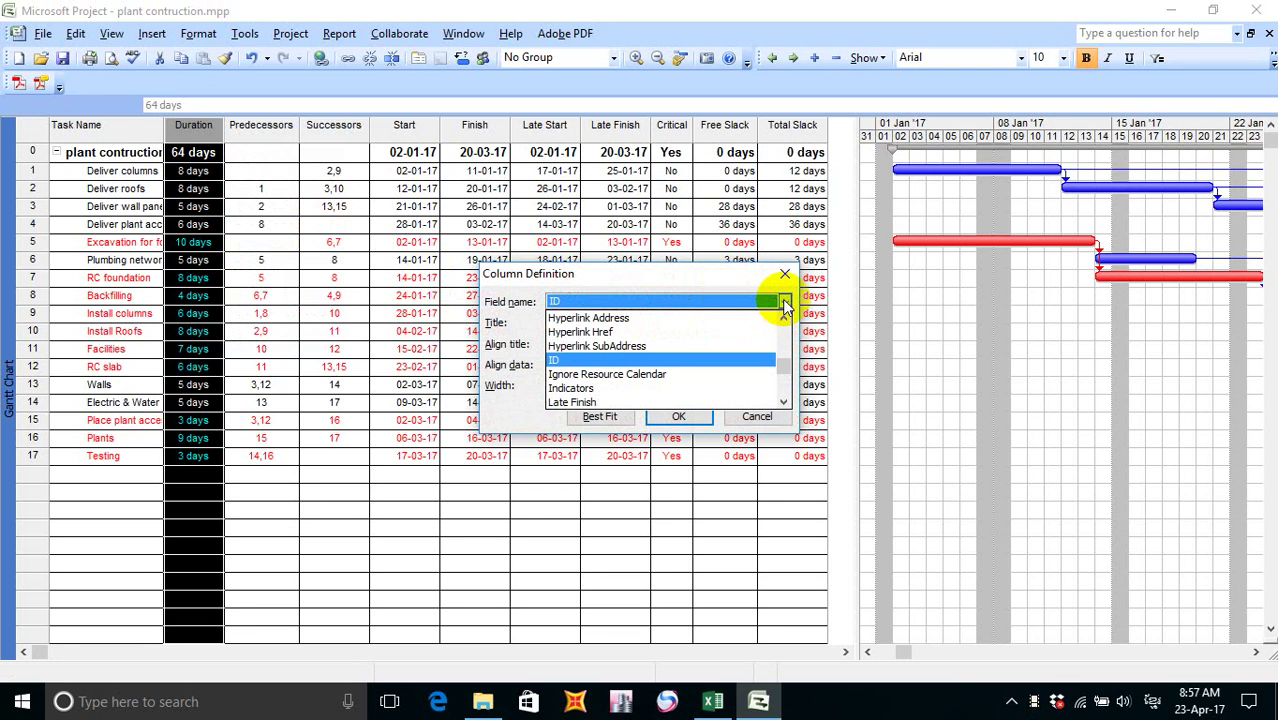
{"action": "left_click", "coordinate": [786, 303]}
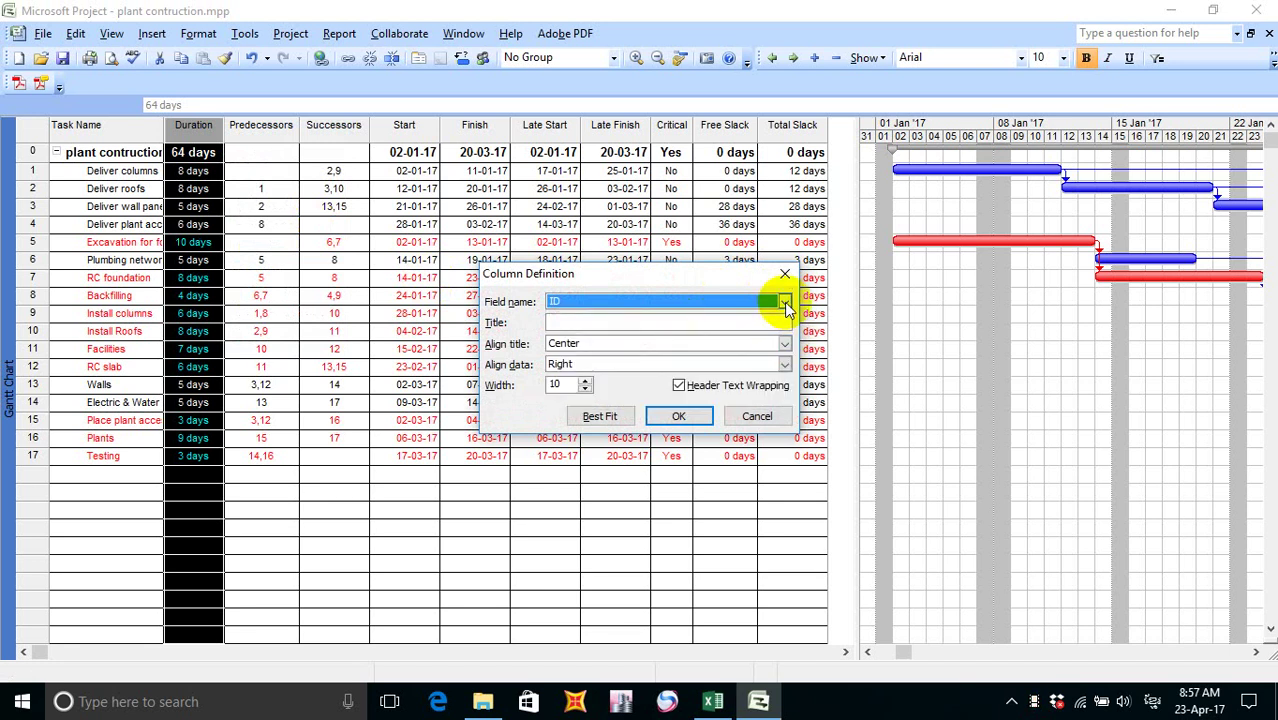
{"action": "left_click", "coordinate": [786, 303]}
{"action": "scroll", "coordinate": [760, 320], "scroll_direction": "up", "scroll_amount": 15}
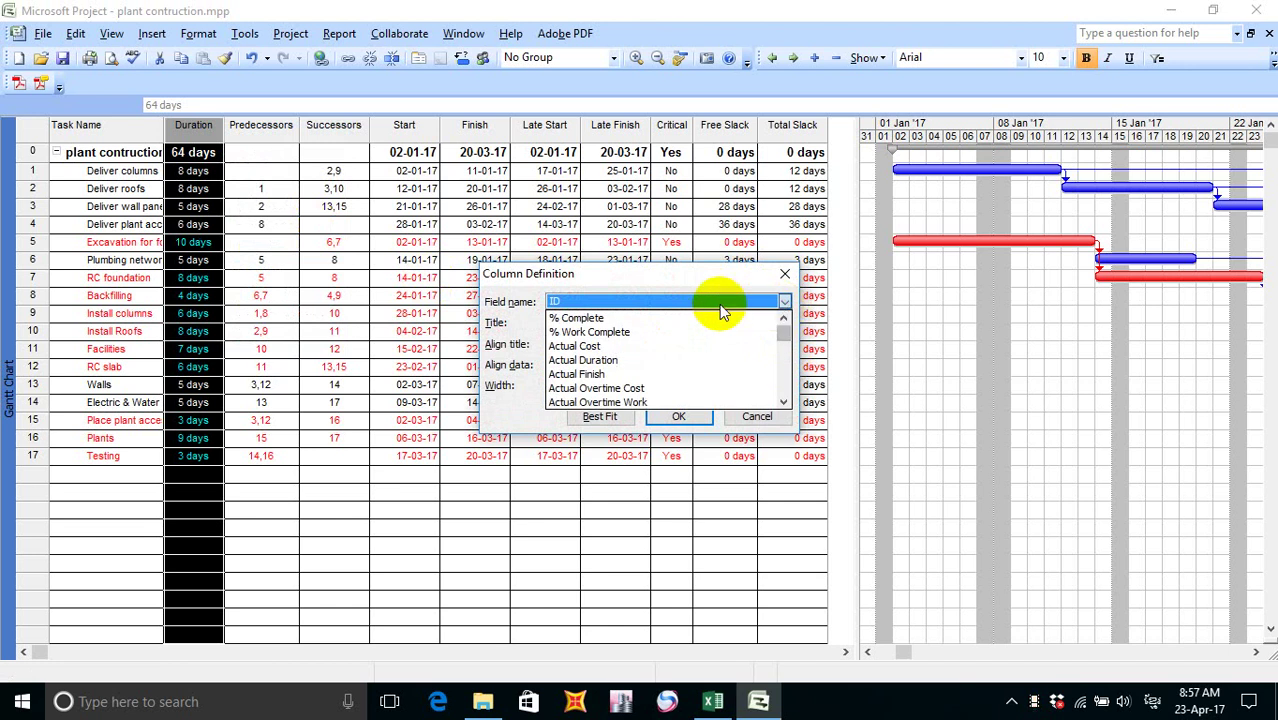
{"action": "left_click", "coordinate": [577, 318]}
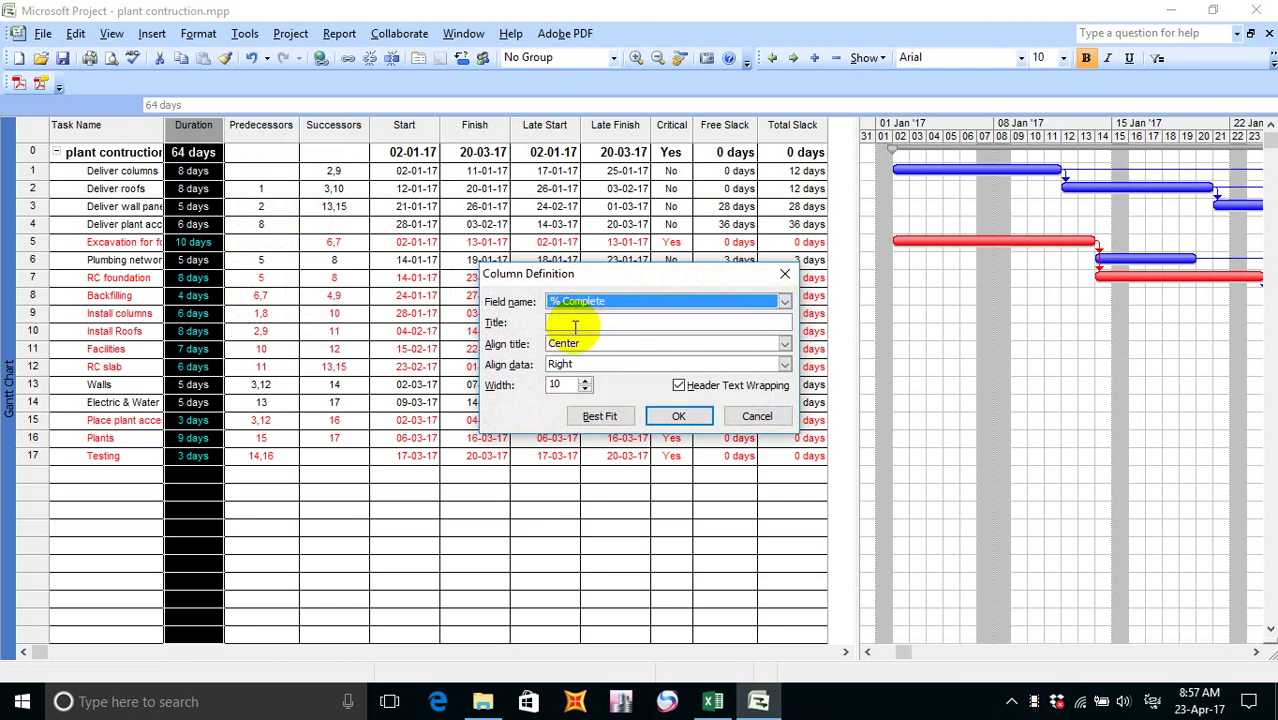
- Center the data of the % Complete column and insert it with a best-fit width
{"action": "left_click", "coordinate": [680, 364]}
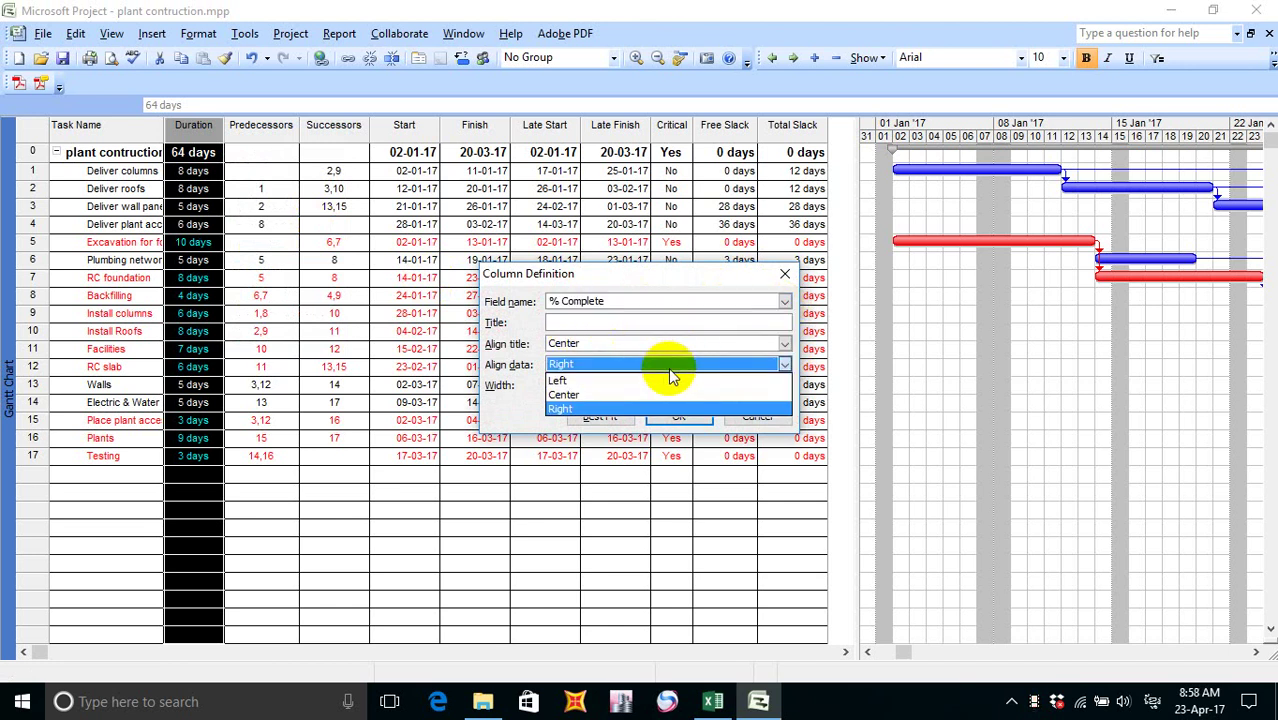
{"action": "left_click", "coordinate": [655, 364]}
{"action": "left_click", "coordinate": [640, 364]}
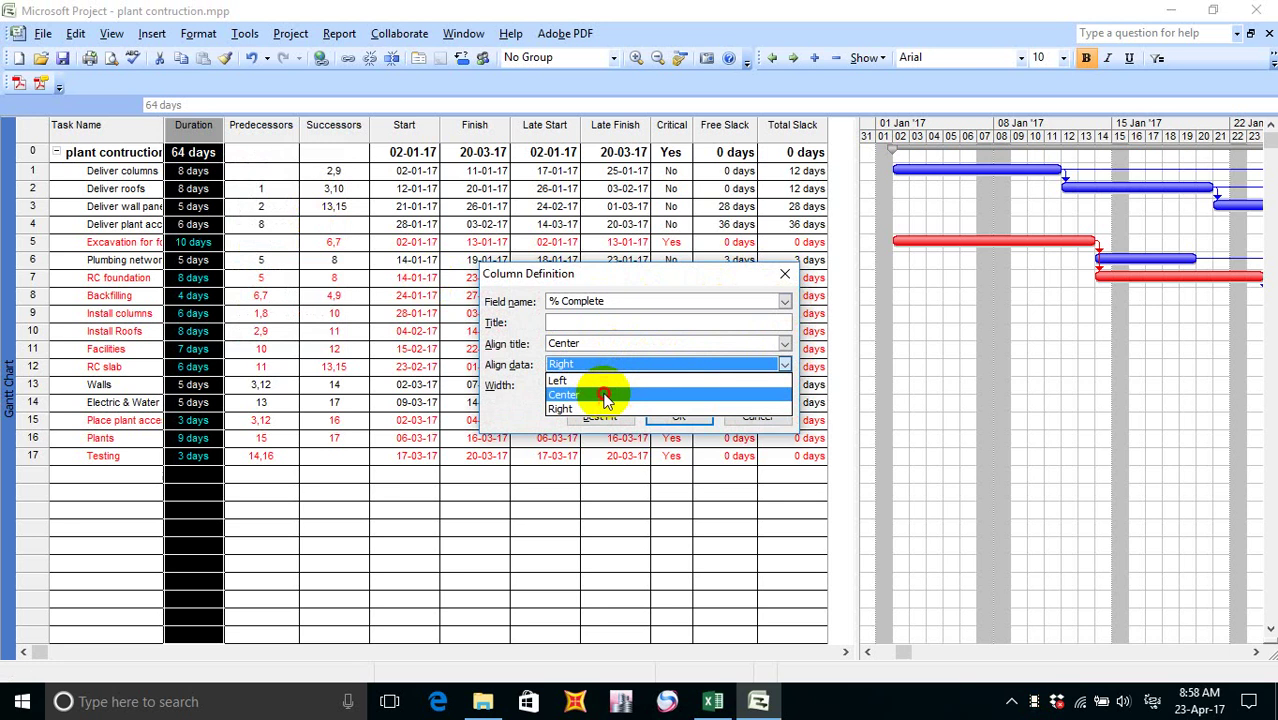
{"action": "left_click", "coordinate": [606, 398]}
{"action": "left_click", "coordinate": [600, 416]}
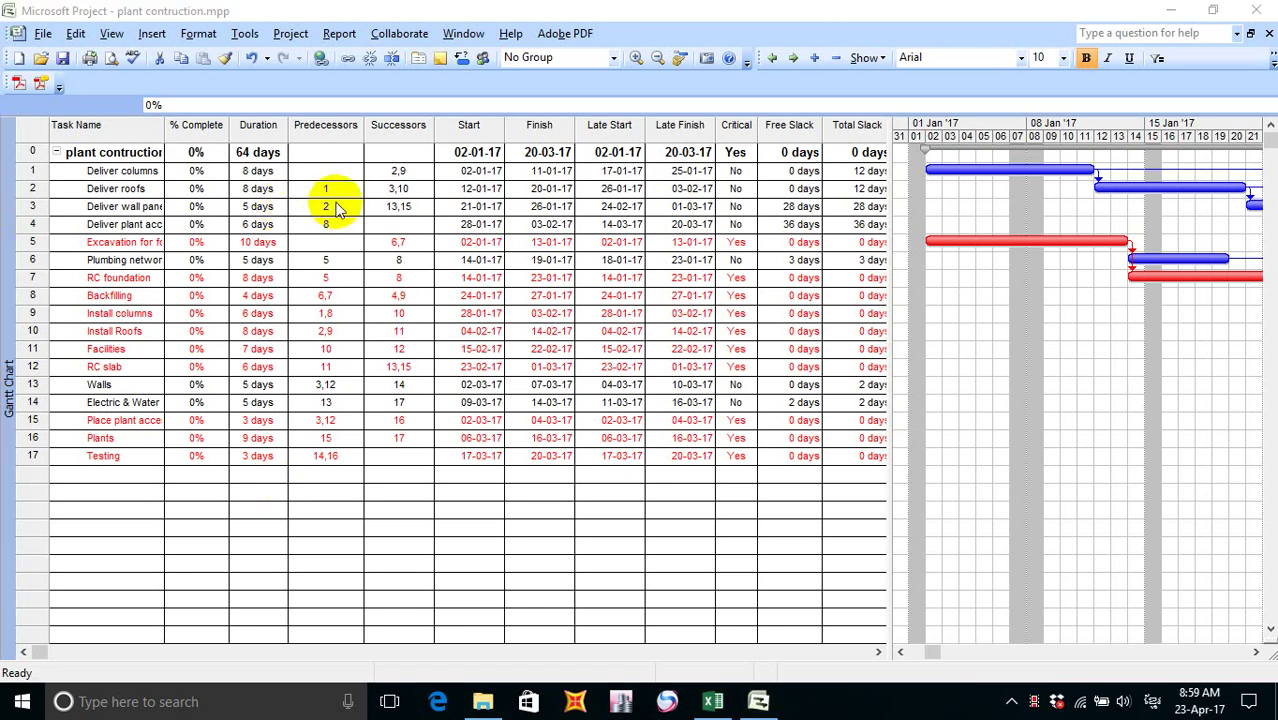
- Switch to the Excel Solution sheet, copy item 22 into the row below it and renumber the copy as 23
{"action": "left_click", "coordinate": [713, 701]}
{"action": "left_click", "coordinate": [78, 554]}
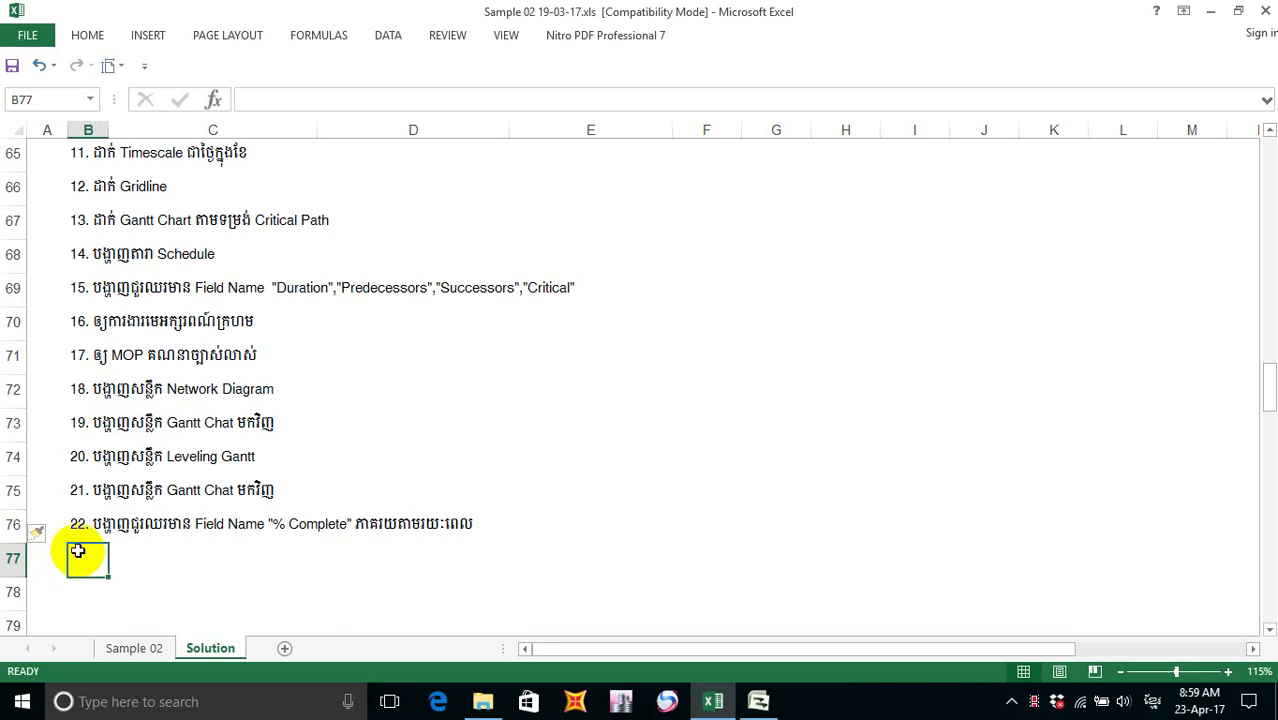
{"action": "key", "text": "ctrl+d"}
{"action": "double_click", "coordinate": [84, 558]}
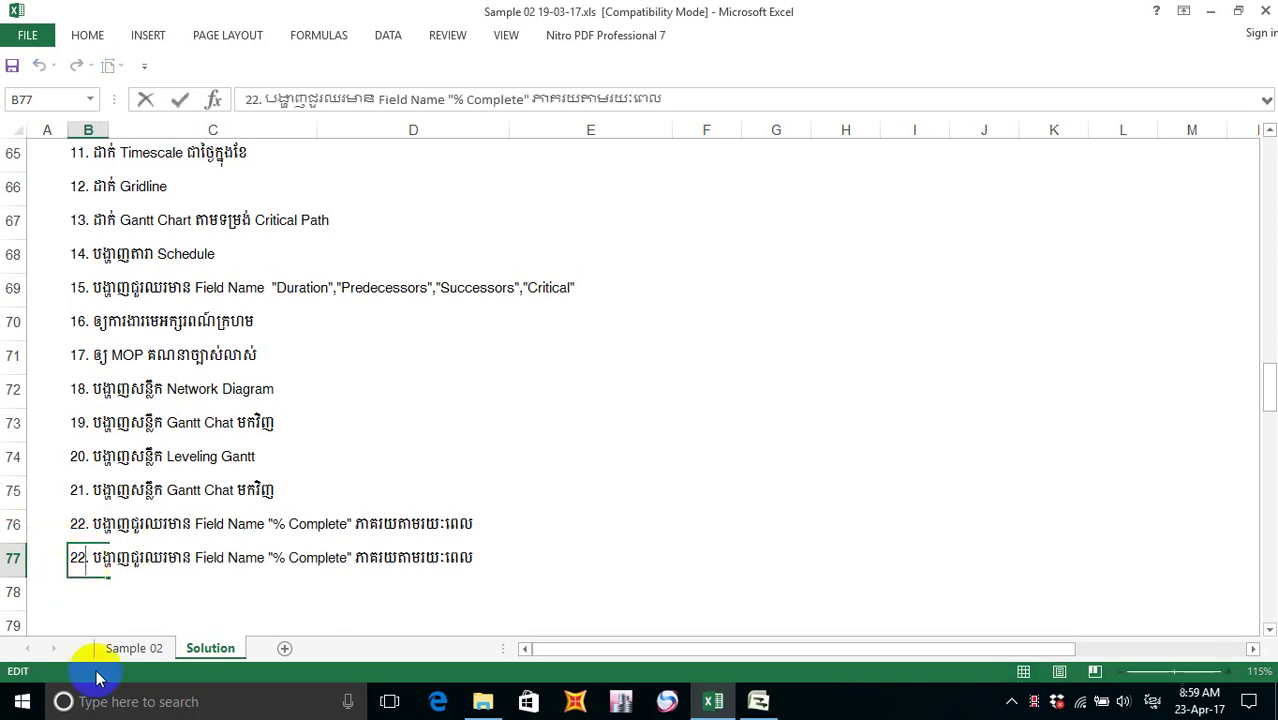
{"action": "key", "text": "BackSpace"}
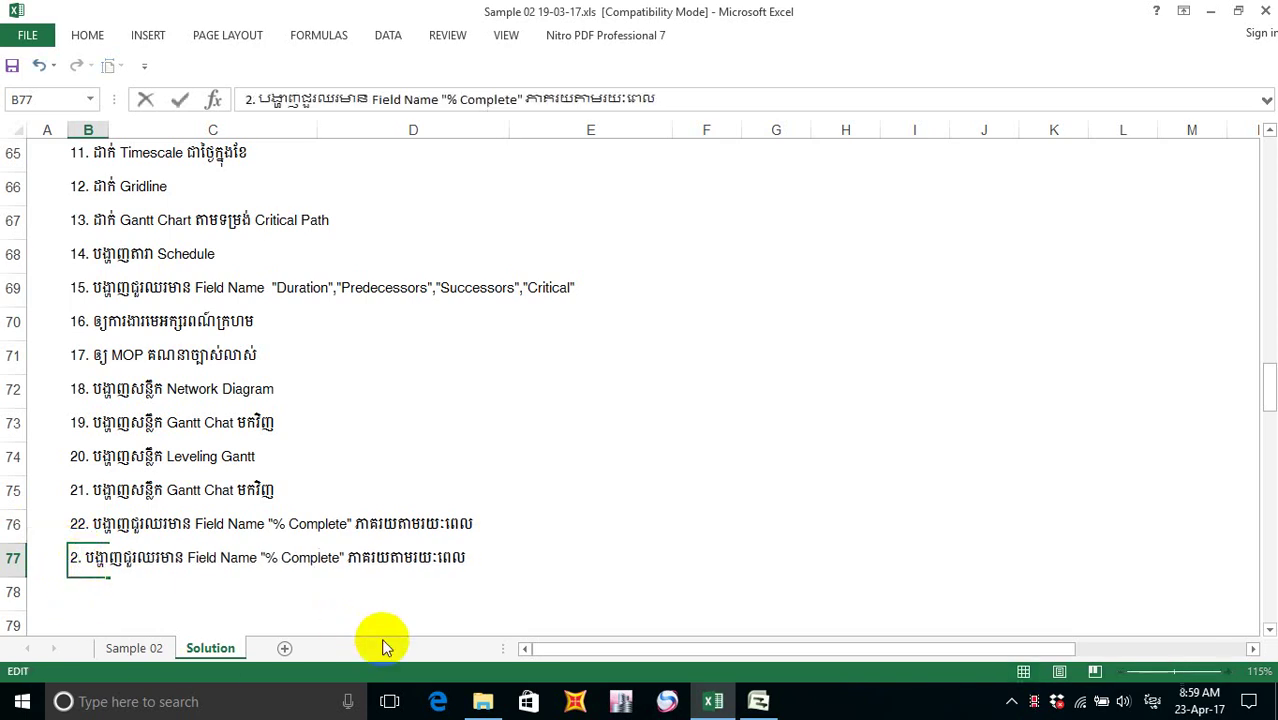
{"action": "type", "text": "3"}
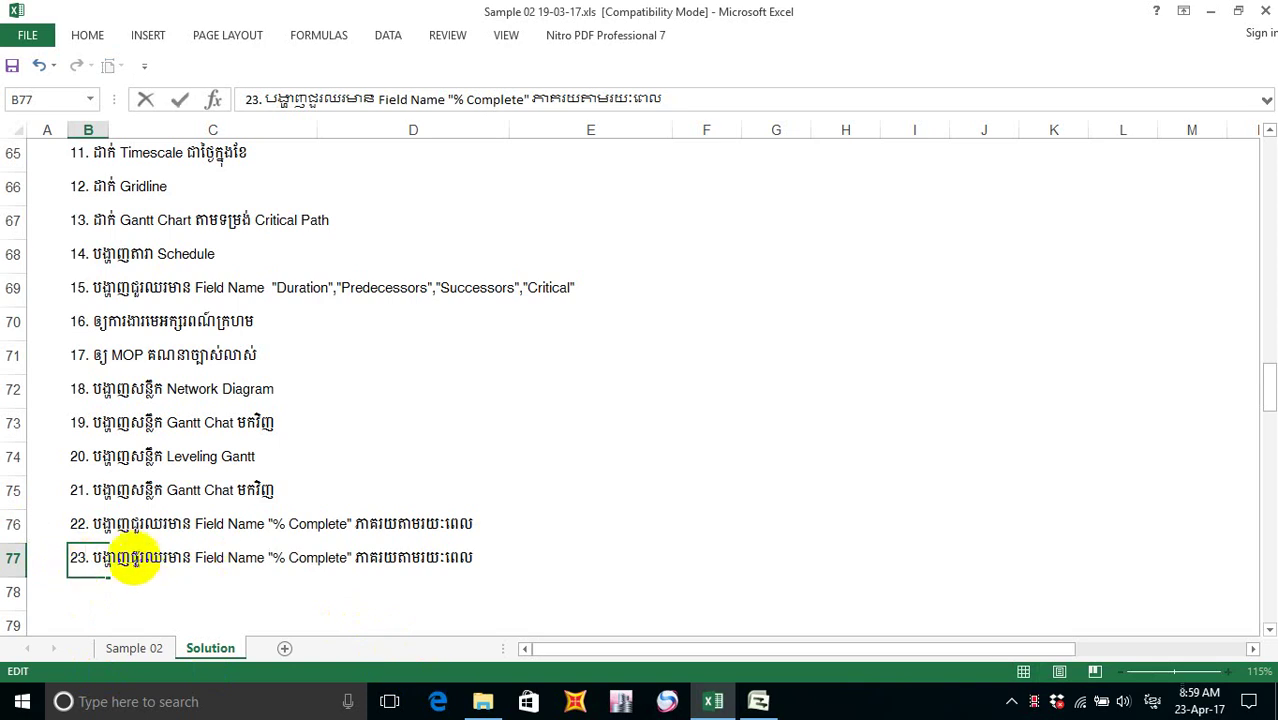
- Change the text of item 23 to "បង្ហាញបន្ទាត់ Progress Lines" and commit the entry
{"action": "left_click_drag", "start_coordinate": [128, 558], "coordinate": [554, 600]}
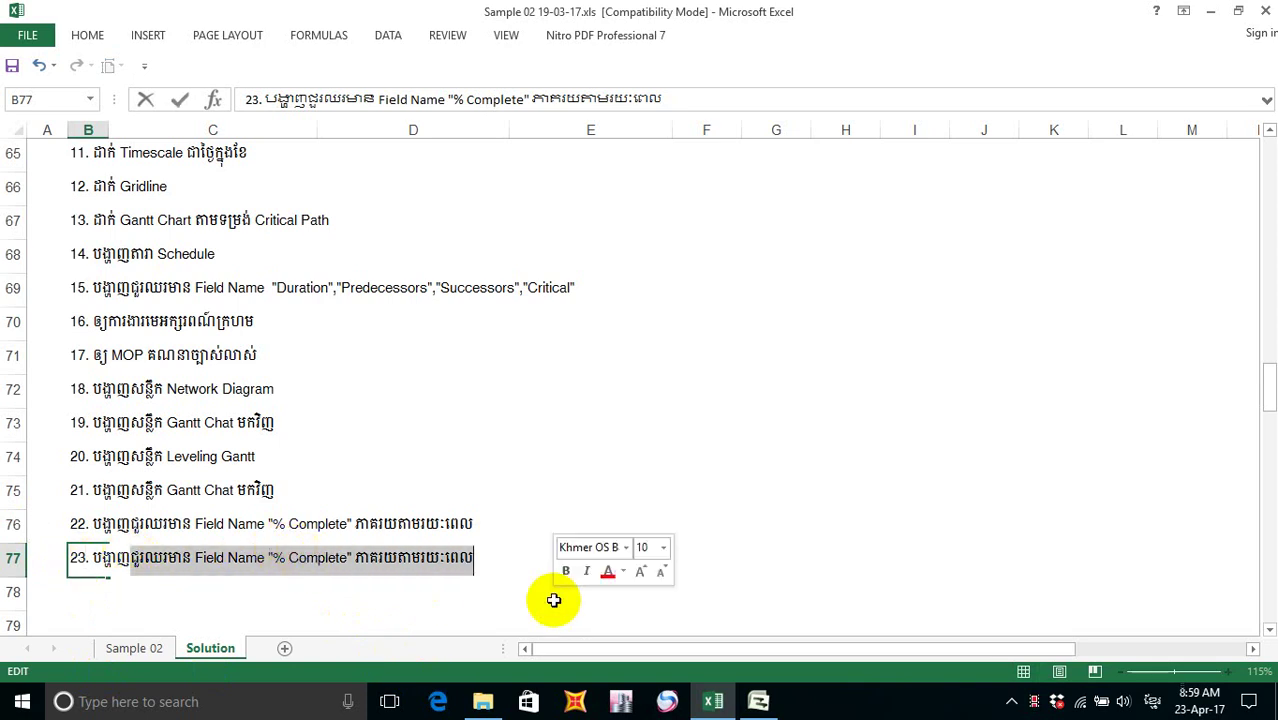
{"action": "key", "text": "BackSpace"}
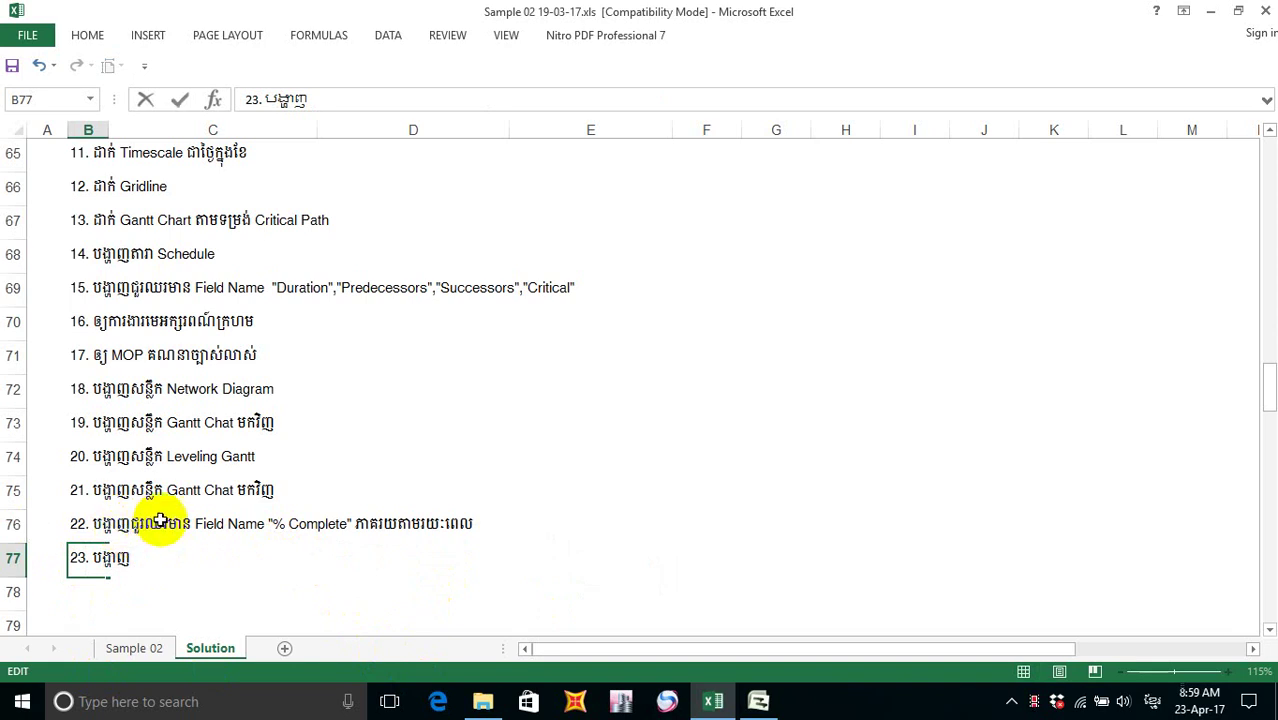
{"action": "type", "text": "បន្ទាត់"}
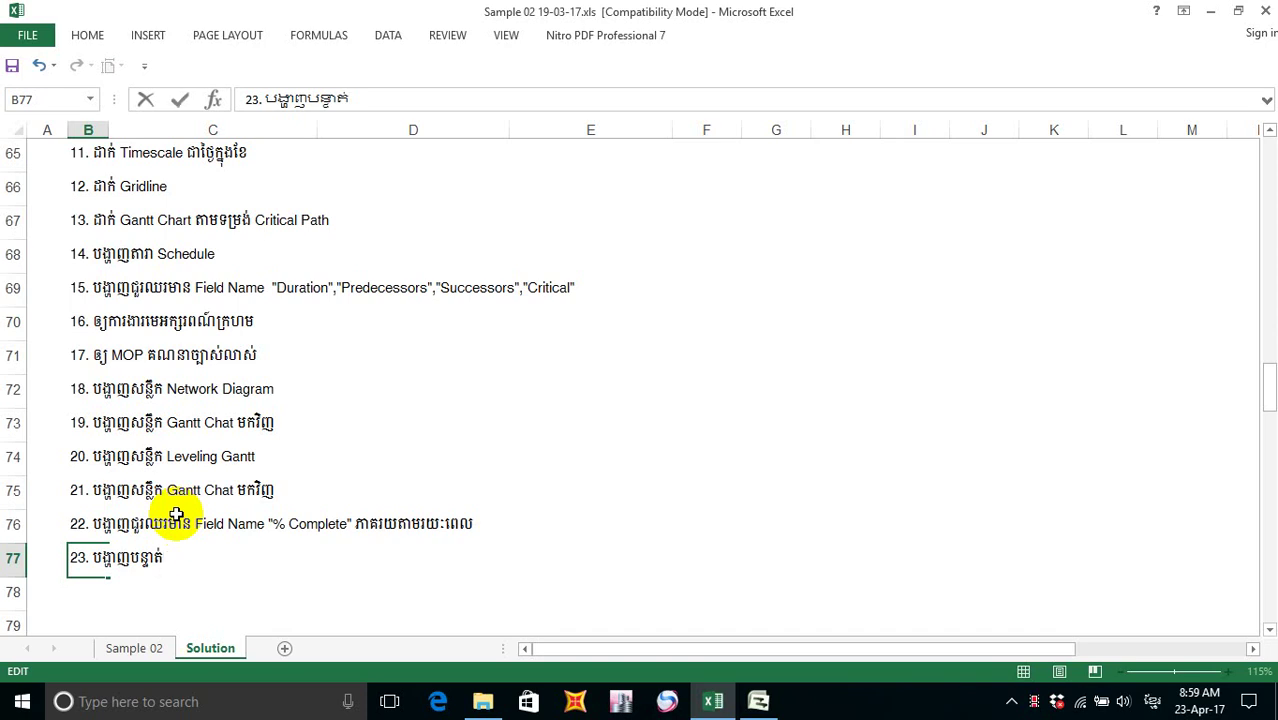
{"action": "key", "text": "alt+shift"}
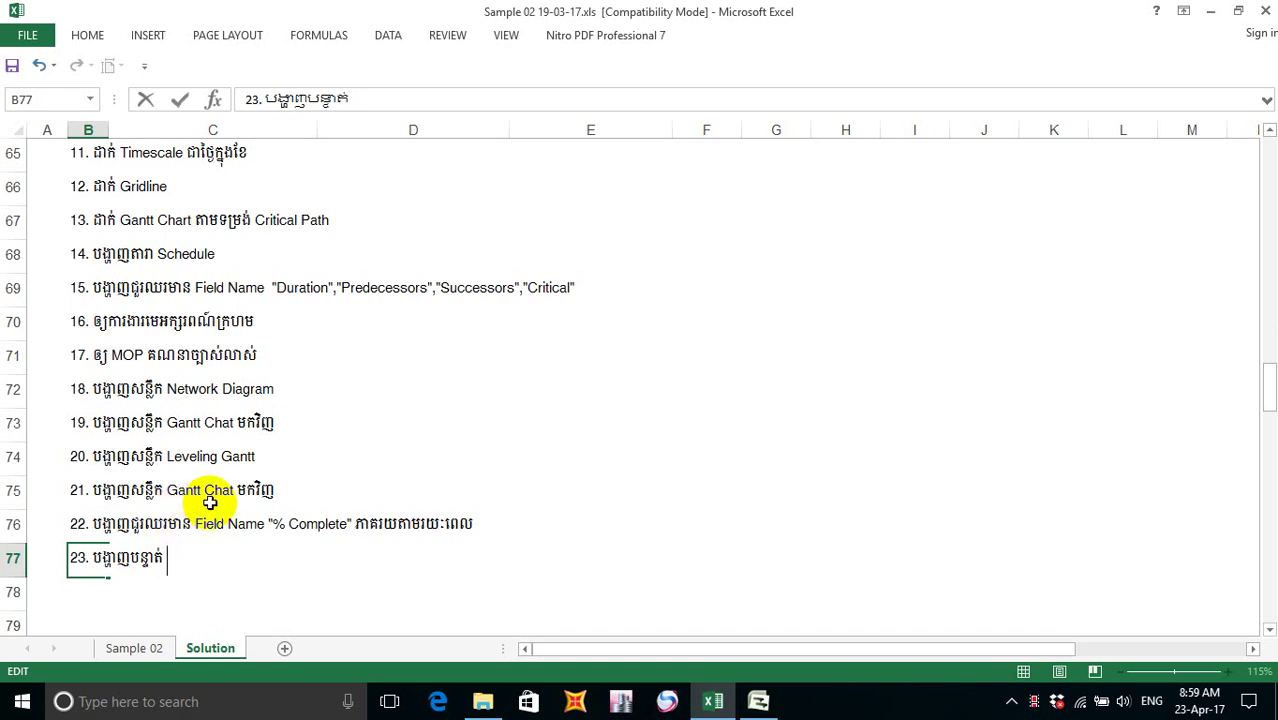
{"action": "type", "text": "Progres"}
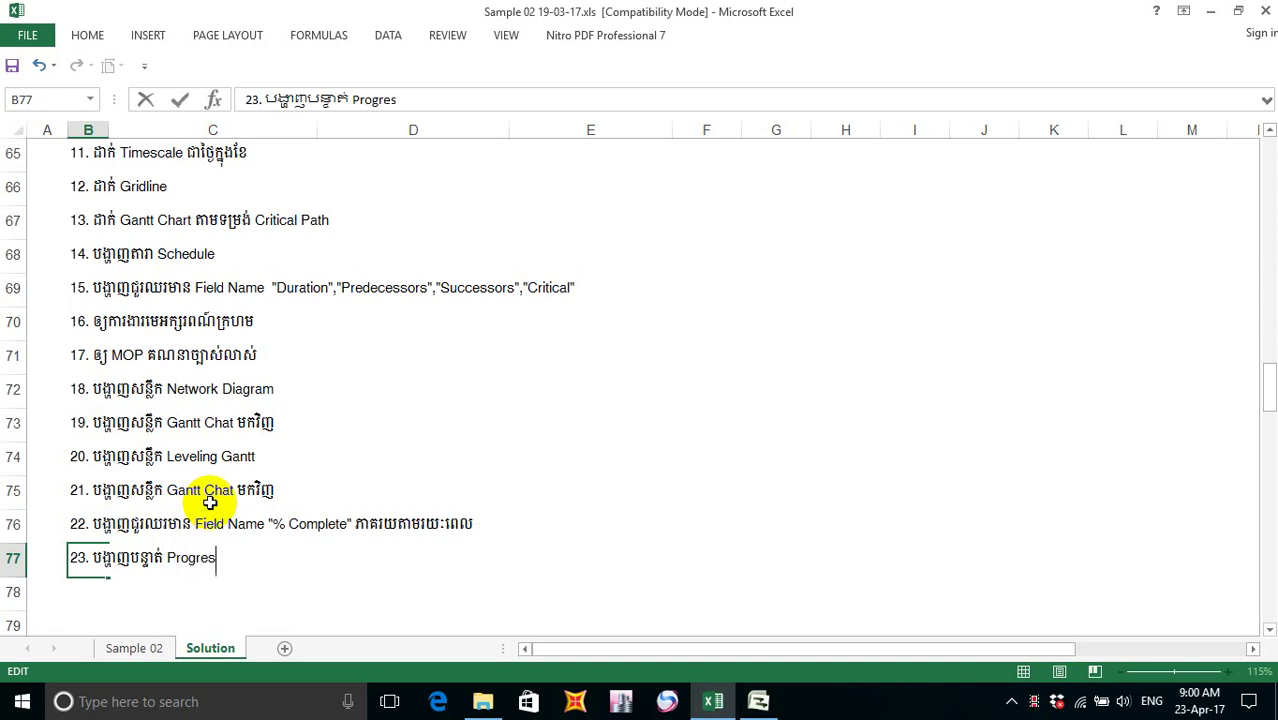
{"action": "type", "text": "s Lines"}
{"action": "left_click", "coordinate": [639, 558]}
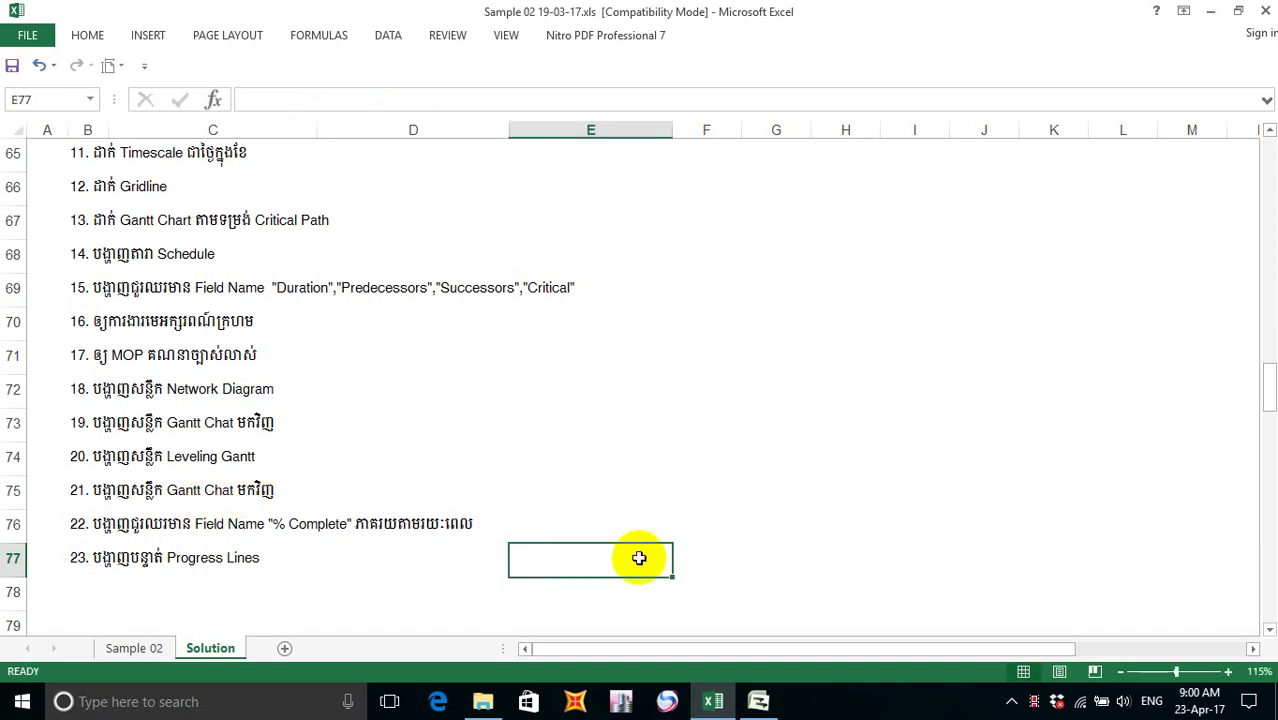
- Save the Sample 02 19-03-17.xls workbook
{"action": "left_click", "coordinate": [12, 65]}
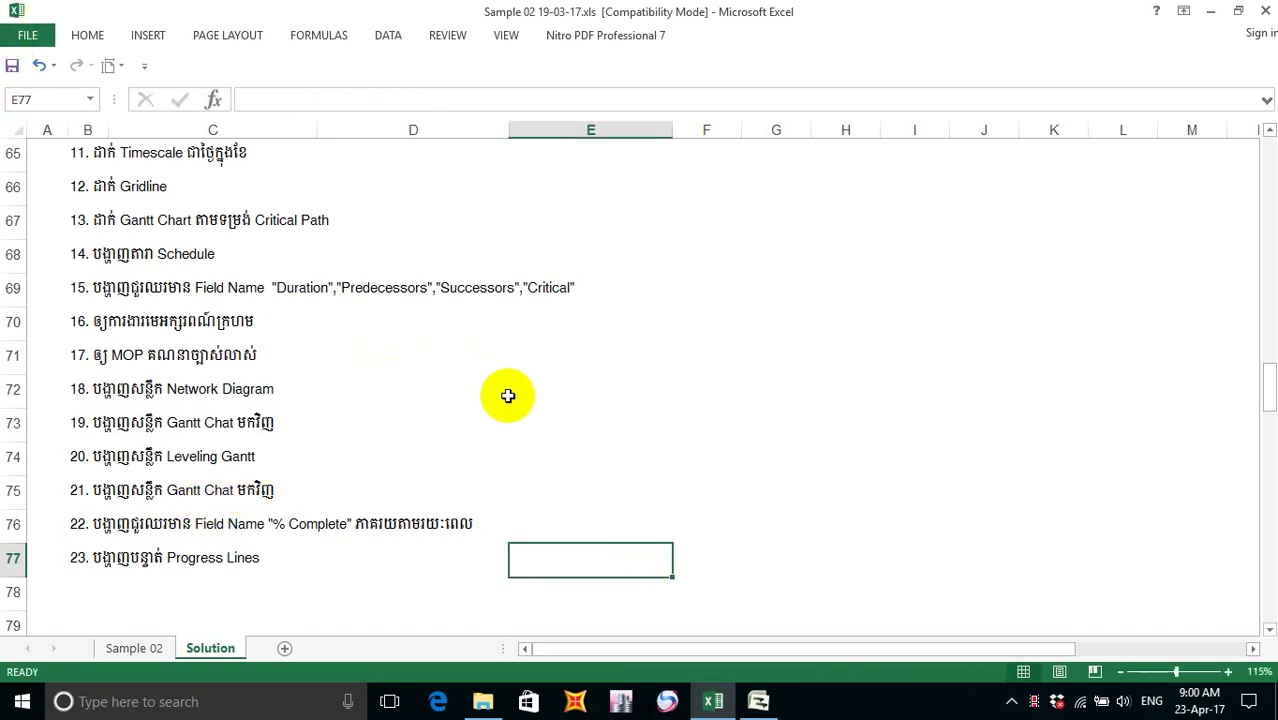
{"action": "scroll", "coordinate": [104, 490], "scroll_direction": "down", "scroll_amount": 1}
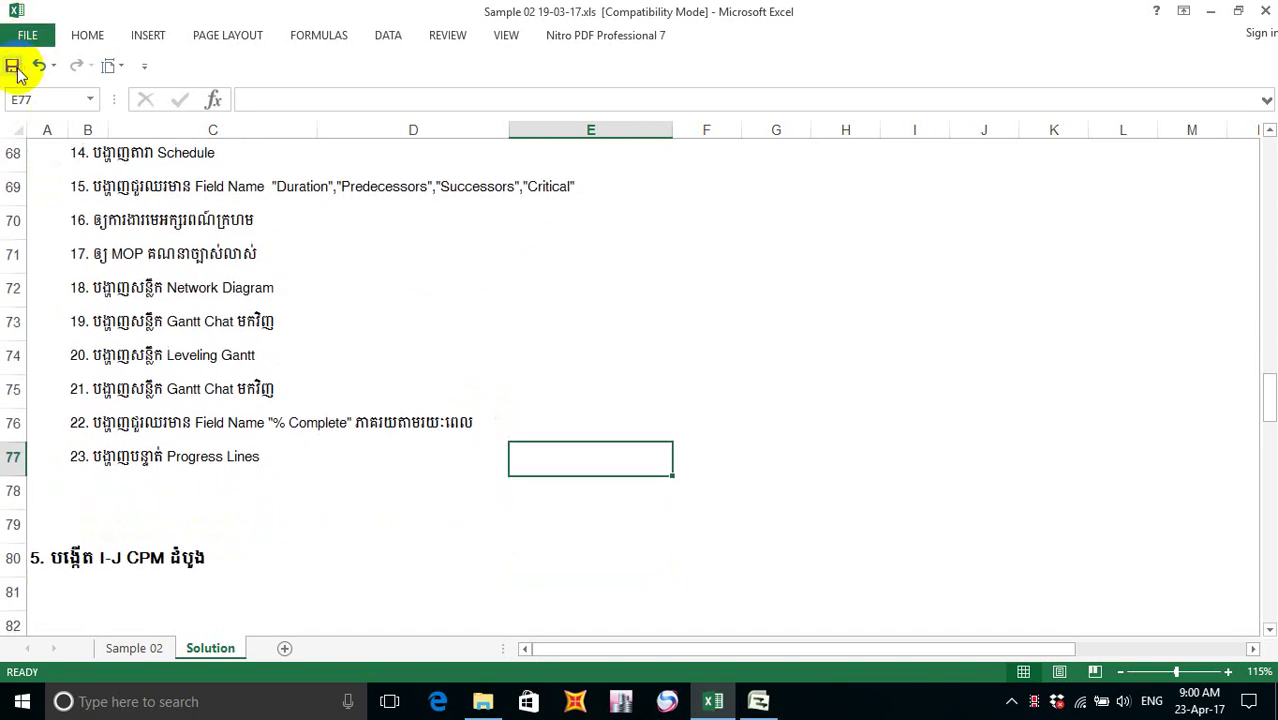
{"action": "left_click", "coordinate": [13, 66]}
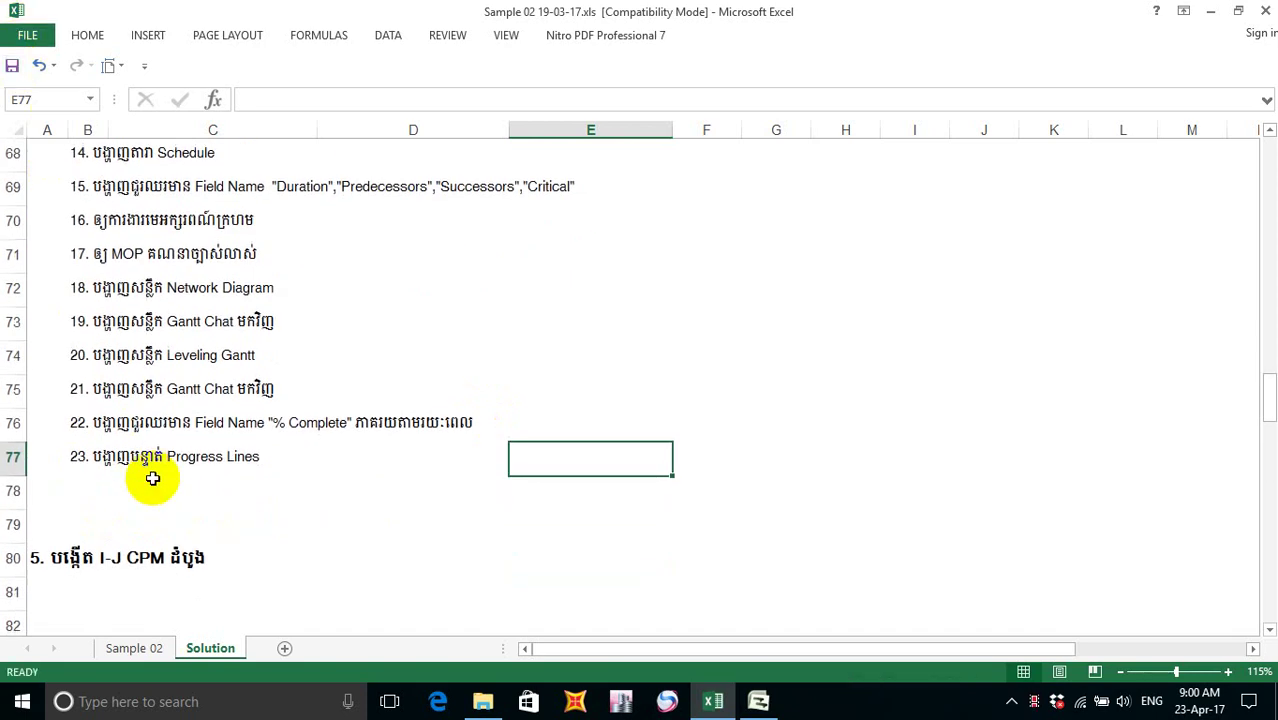
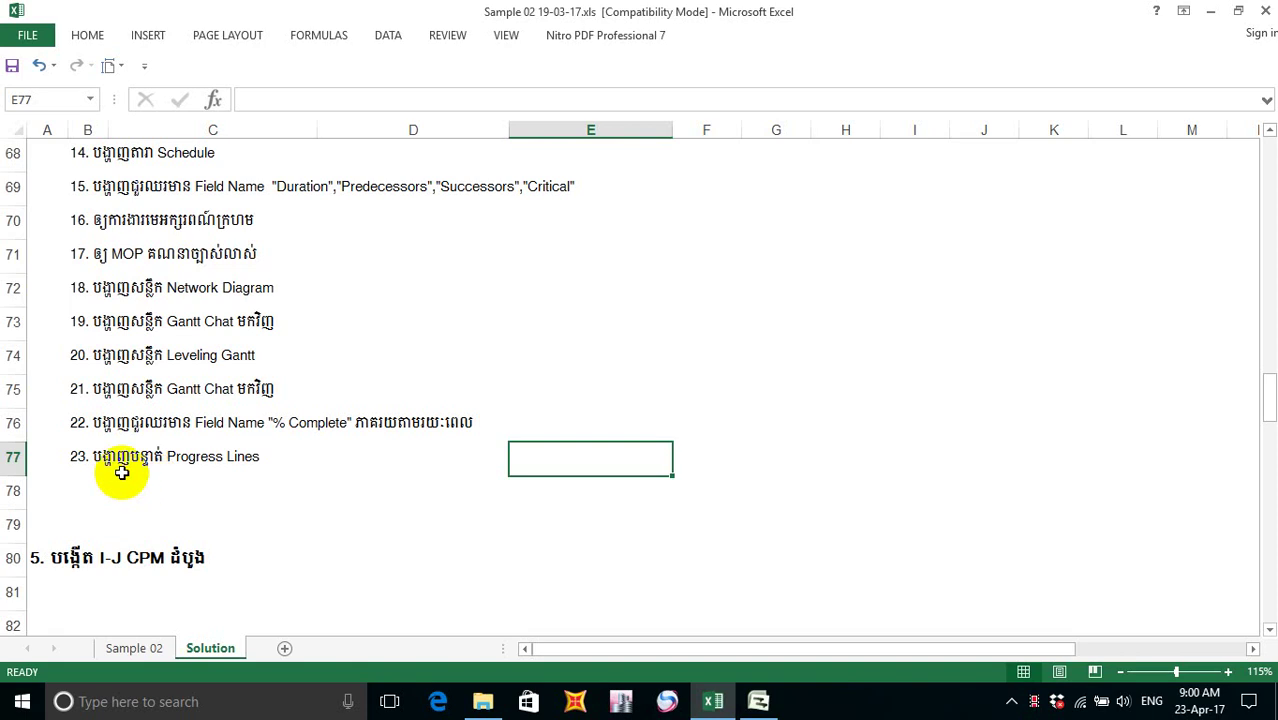
{"action": "left_click", "coordinate": [758, 701]}
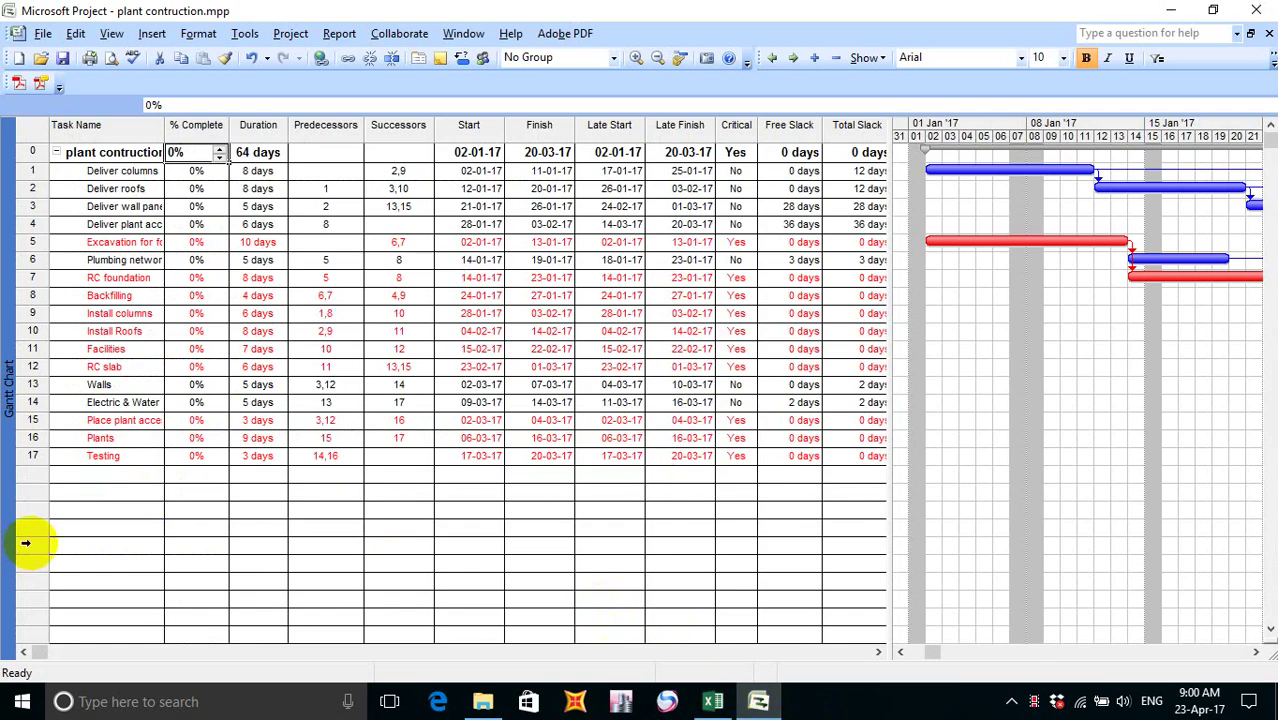
{"action": "left_click", "coordinate": [157, 505]}
{"action": "left_click", "coordinate": [85, 493]}
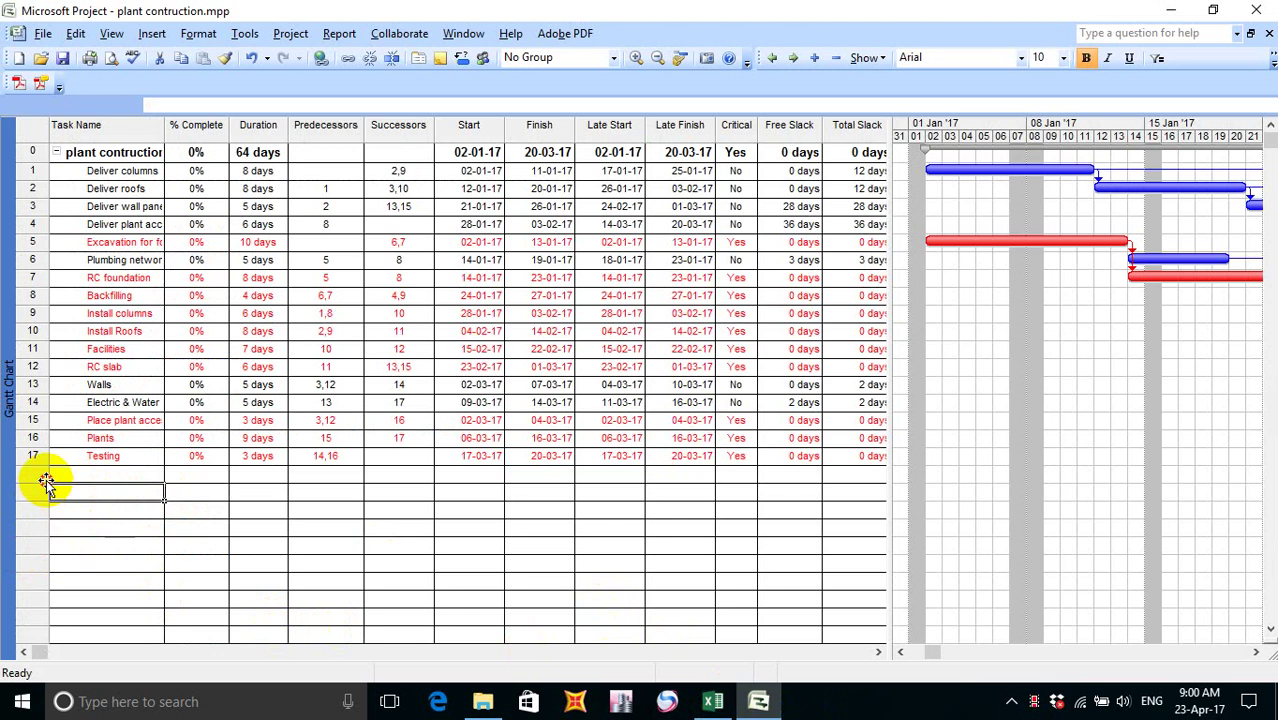
{"action": "left_click", "coordinate": [258, 526]}
{"action": "left_click", "coordinate": [219, 543]}
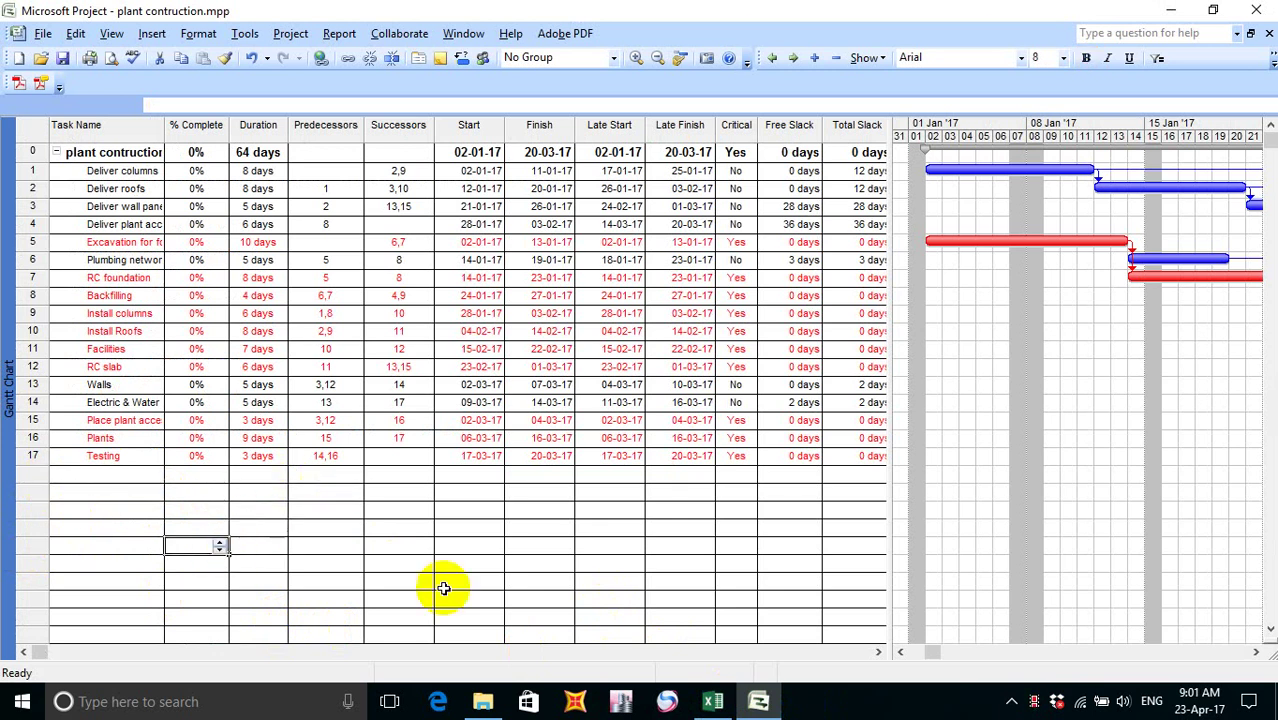
{"action": "left_click", "coordinate": [708, 705]}
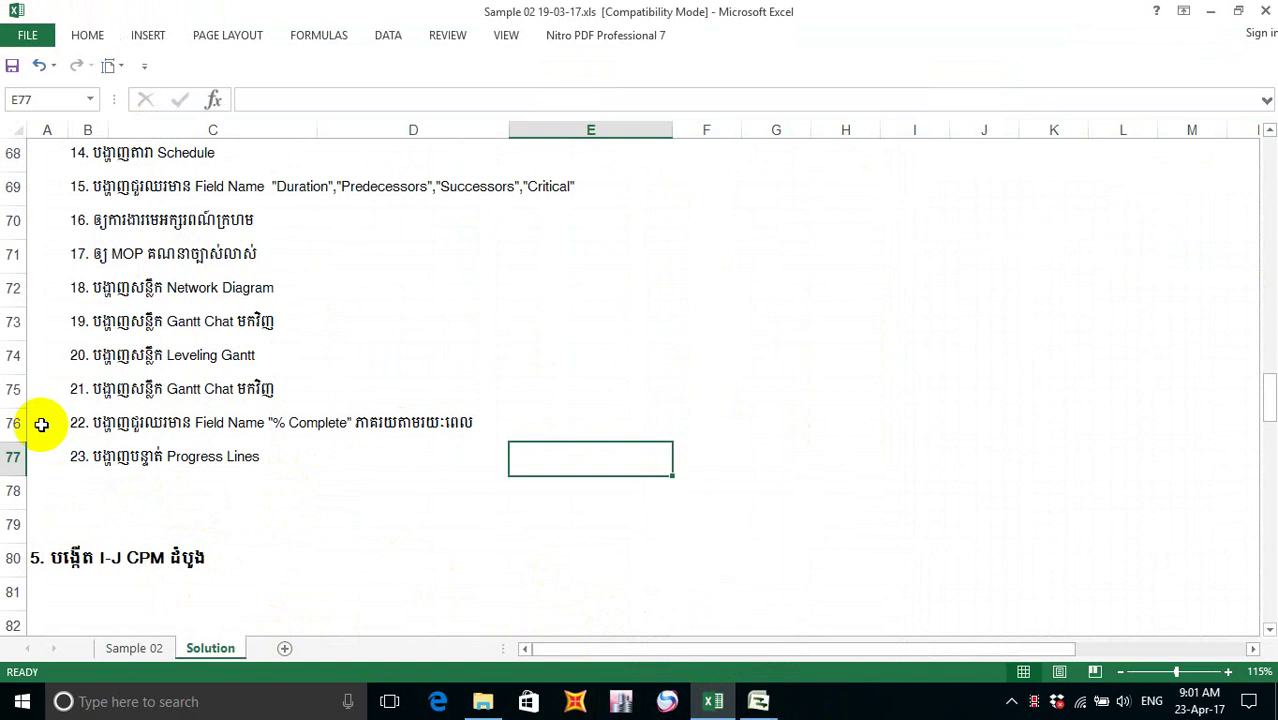
{"action": "left_click", "coordinate": [758, 702]}
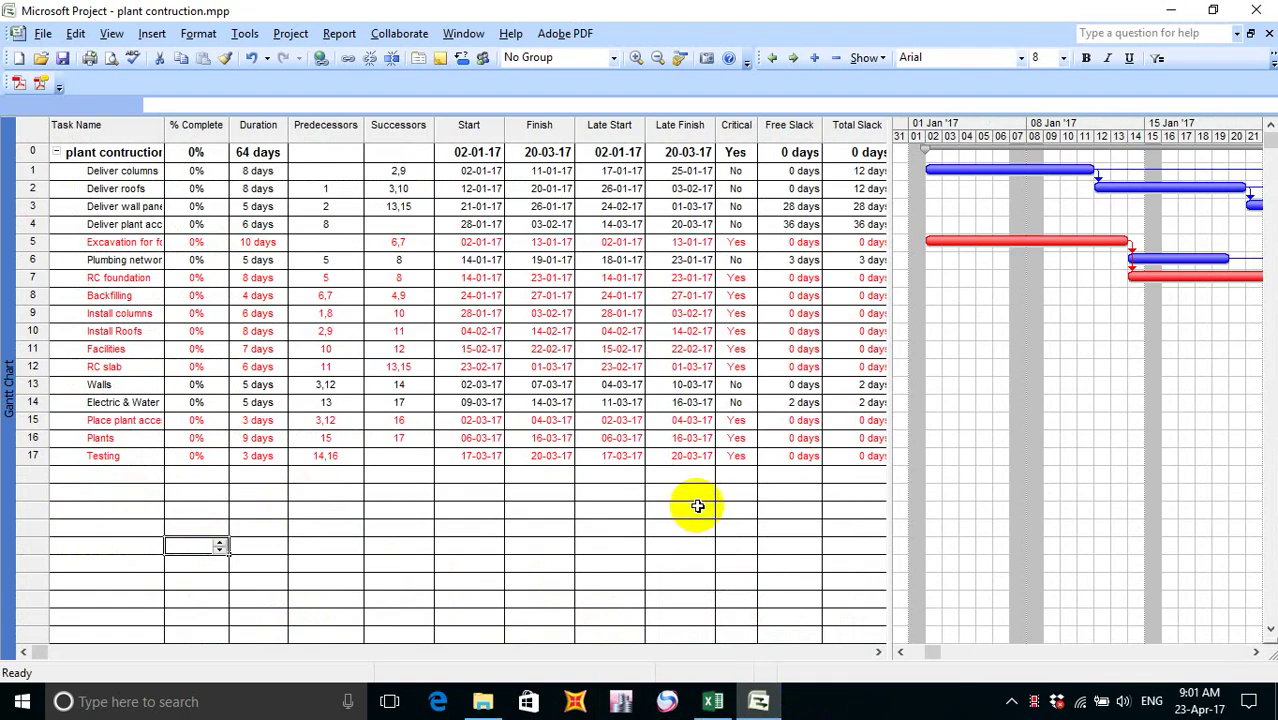
{"action": "left_click", "coordinate": [713, 703]}
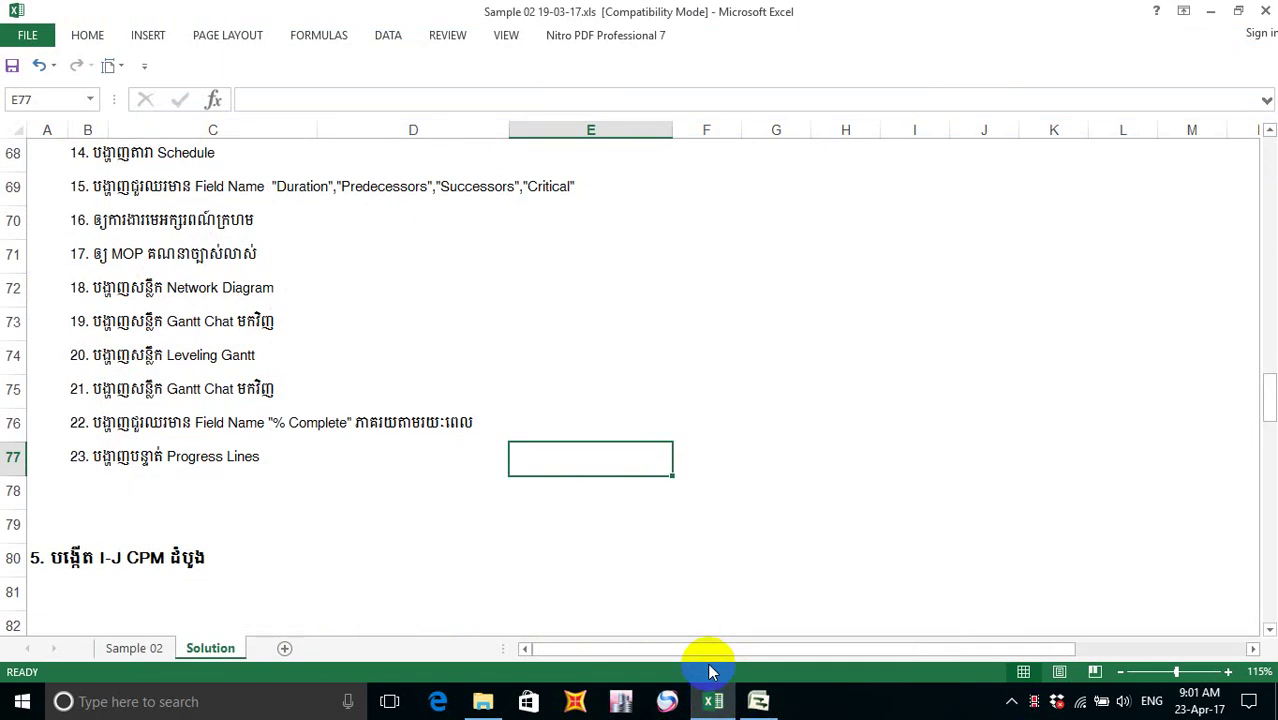
- Switch to Microsoft Project and save the plant contruction.mpp schedule
{"action": "left_click", "coordinate": [758, 702]}
{"action": "left_click", "coordinate": [756, 634]}
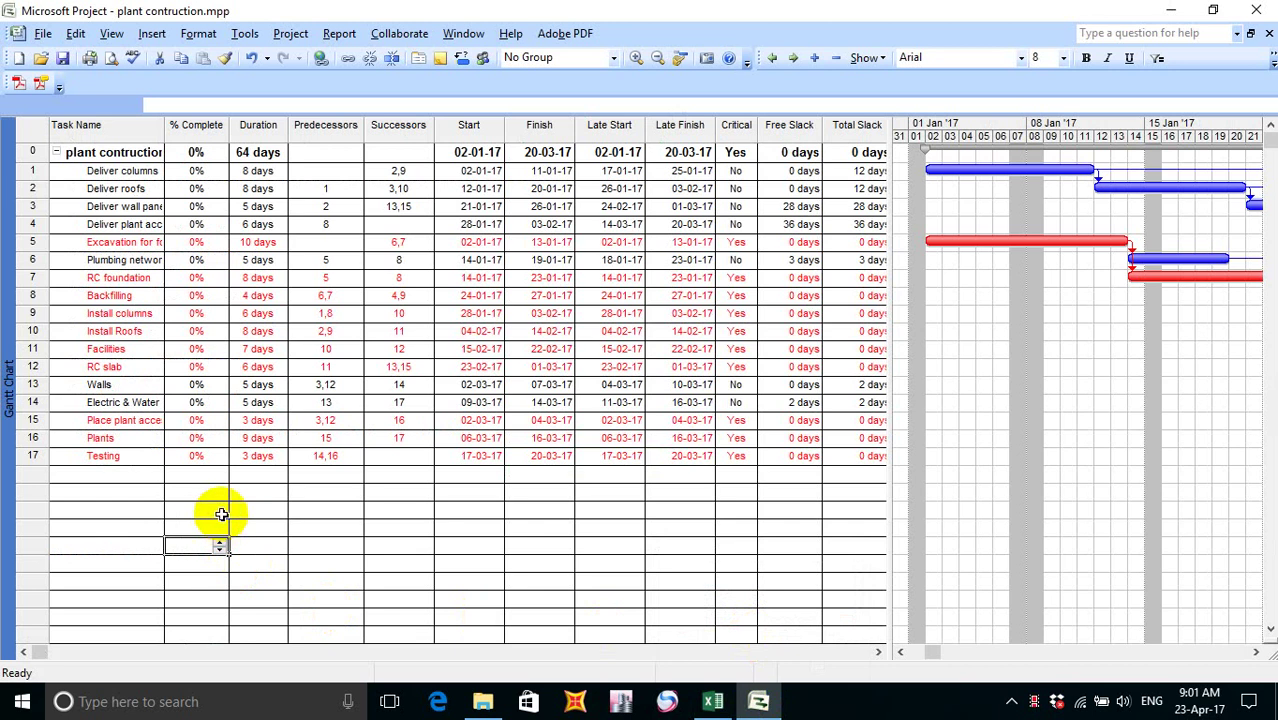
{"action": "left_click", "coordinate": [61, 57]}
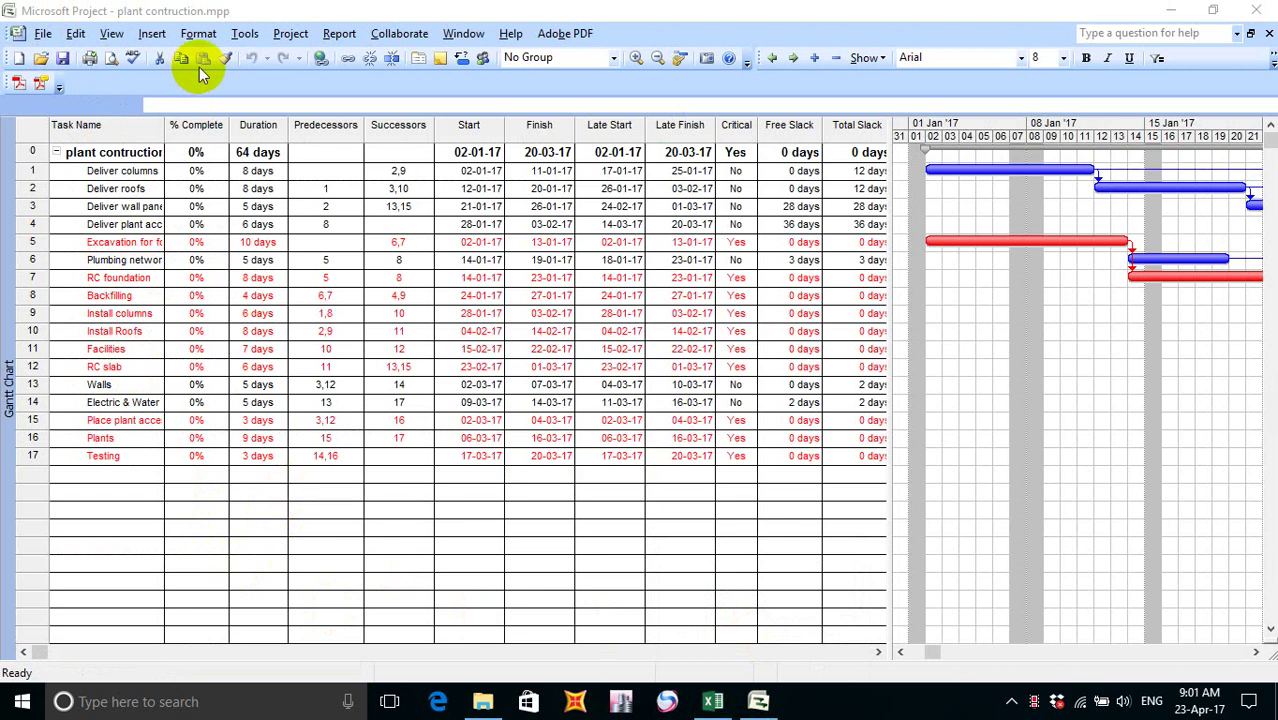
- Open the Progress Lines settings and turn on always displaying the current progress line at the project status date
{"action": "left_click", "coordinate": [245, 35]}
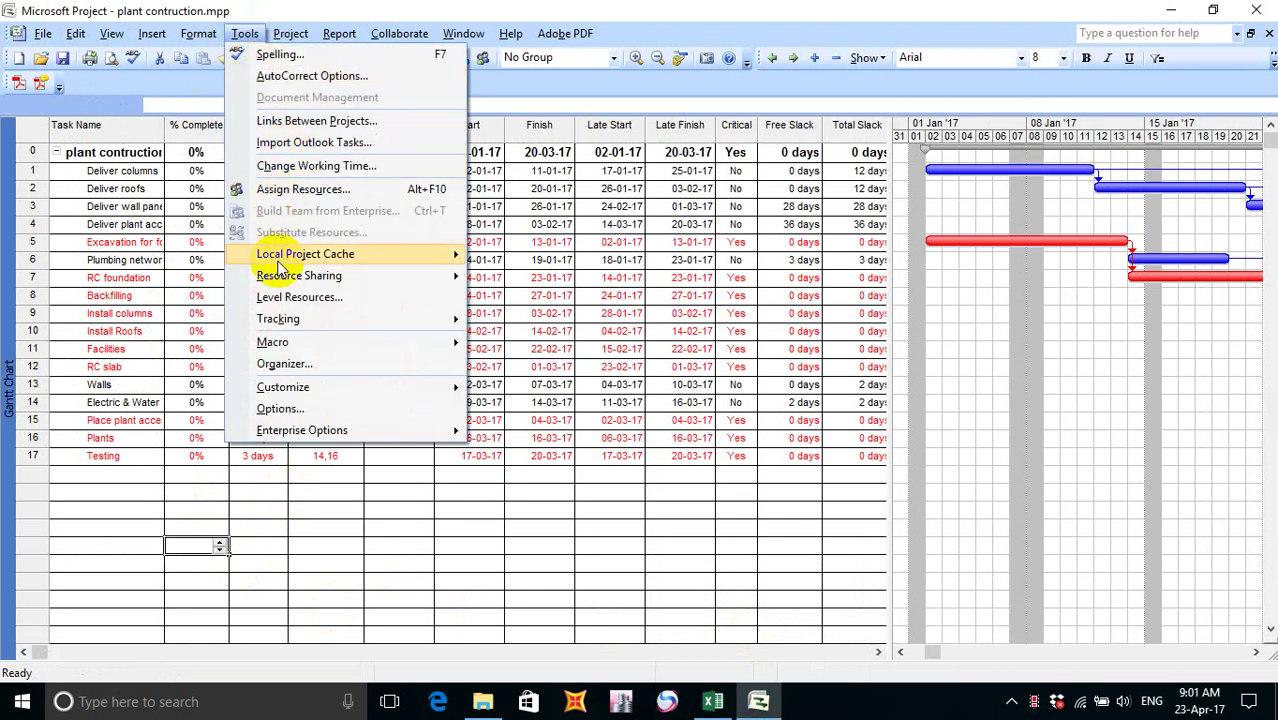
{"action": "mouse_move", "coordinate": [289, 322]}
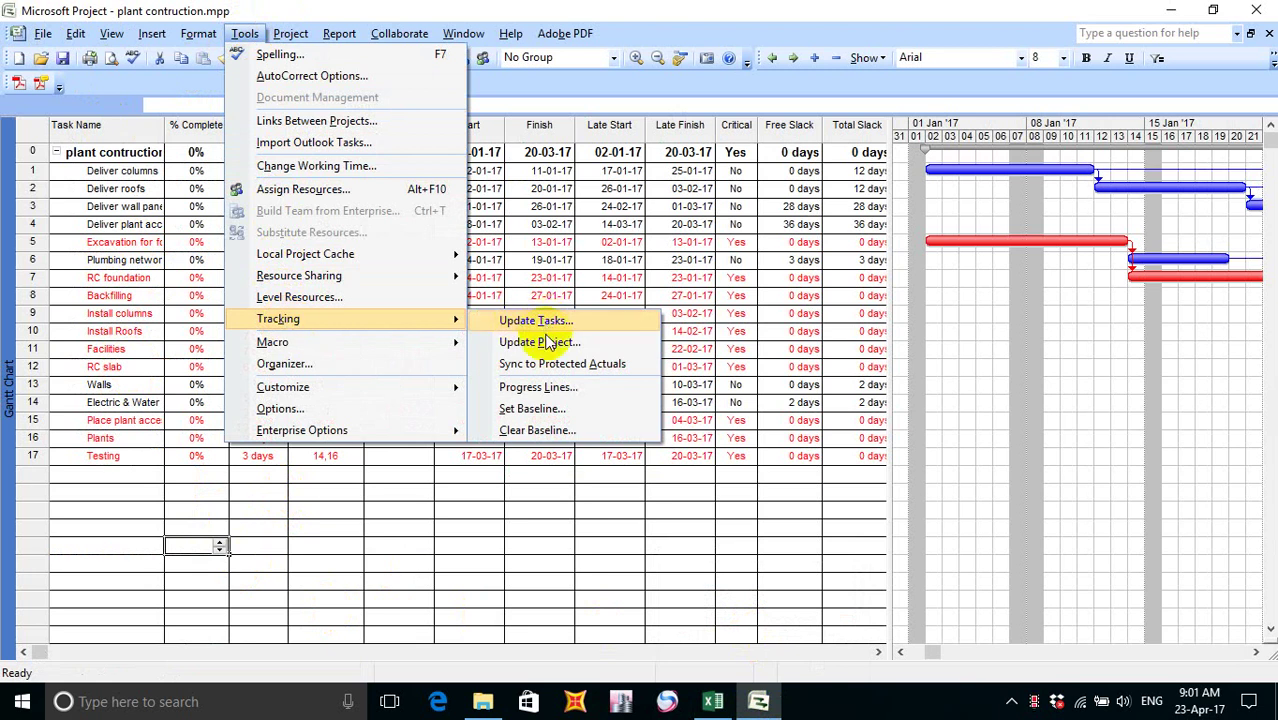
{"action": "left_click", "coordinate": [539, 387]}
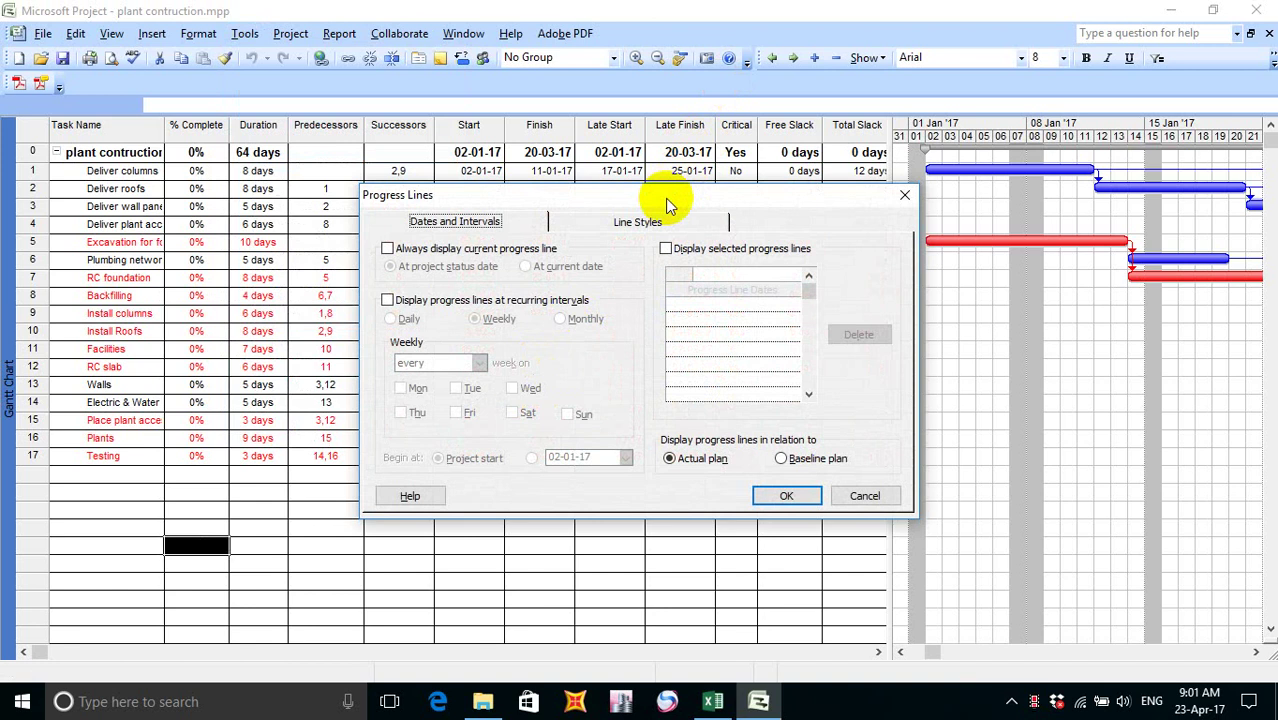
{"action": "left_click_drag", "start_coordinate": [666, 198], "coordinate": [583, 90]}
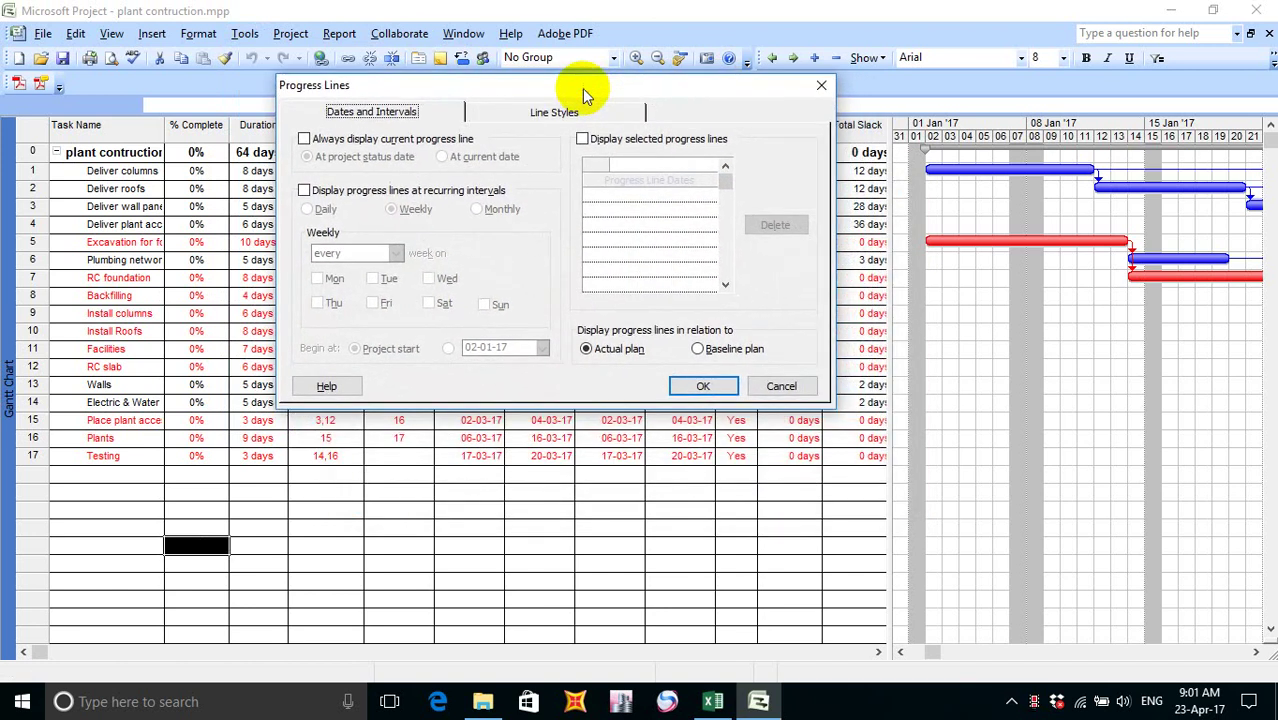
{"action": "left_click", "coordinate": [347, 140]}
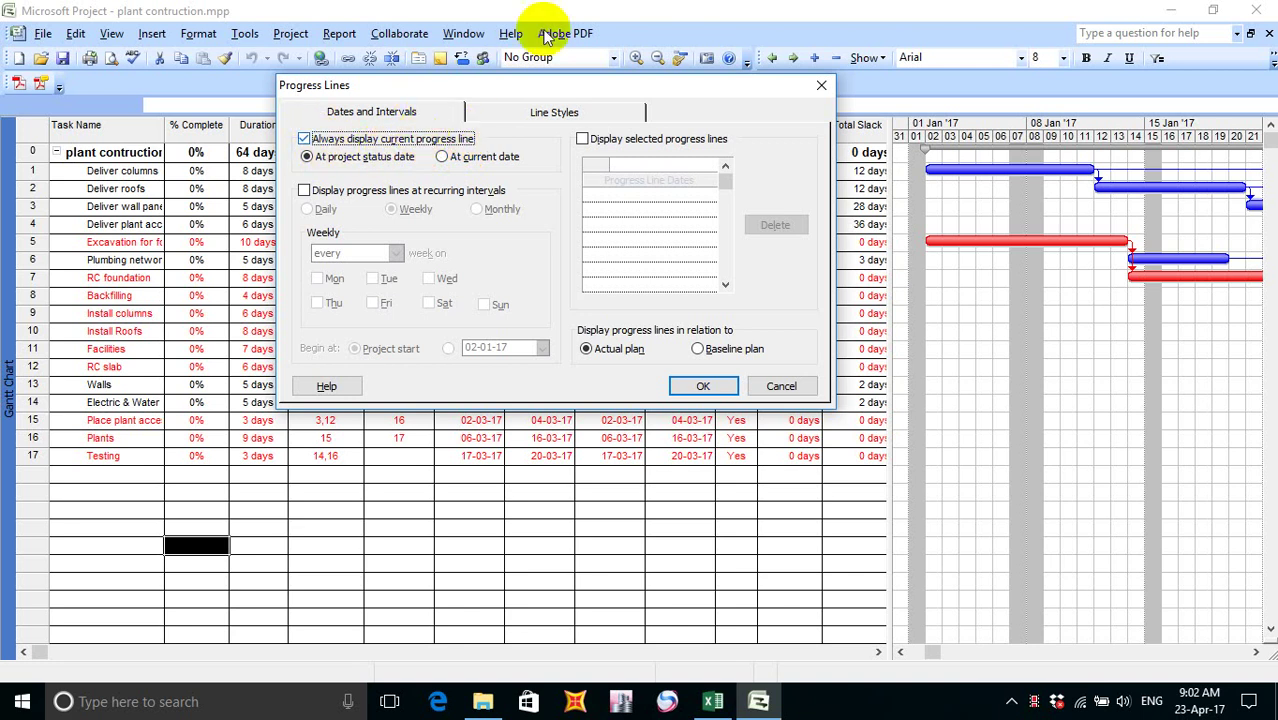
- Show the date for each progress line, apply the progress line settings and acknowledge the status date notice
{"action": "left_click", "coordinate": [541, 114]}
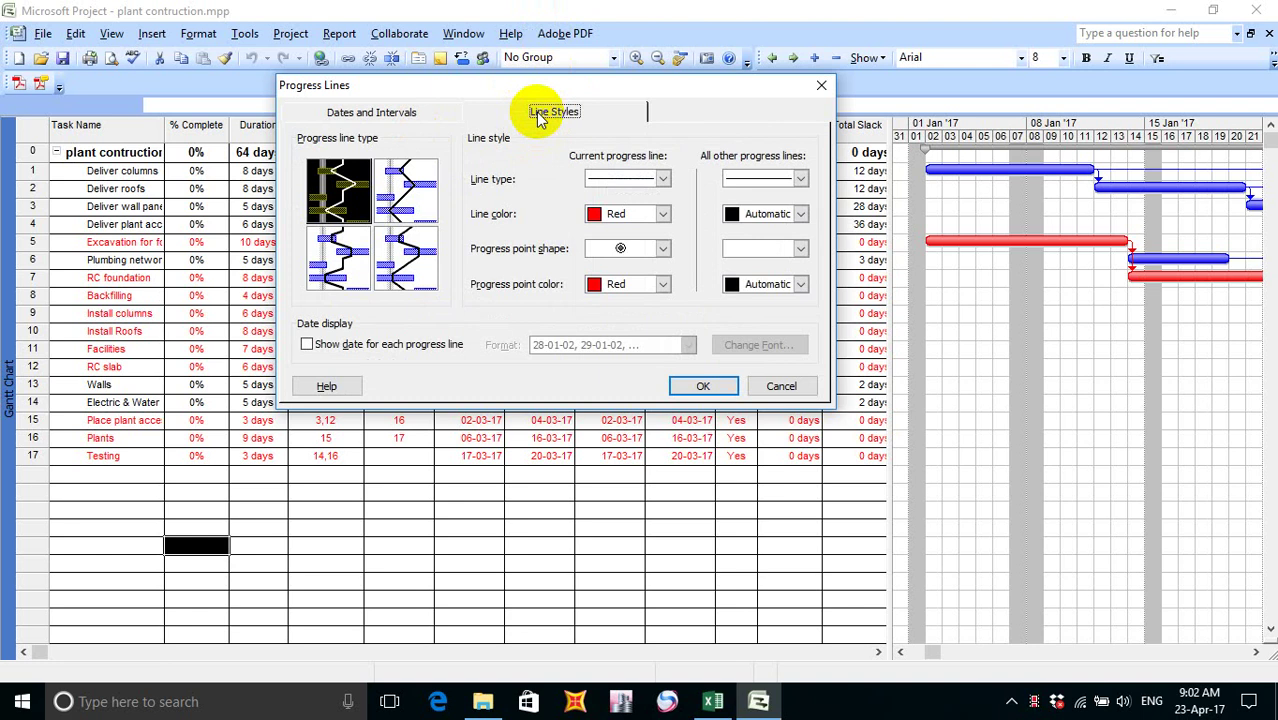
{"action": "left_click", "coordinate": [319, 347]}
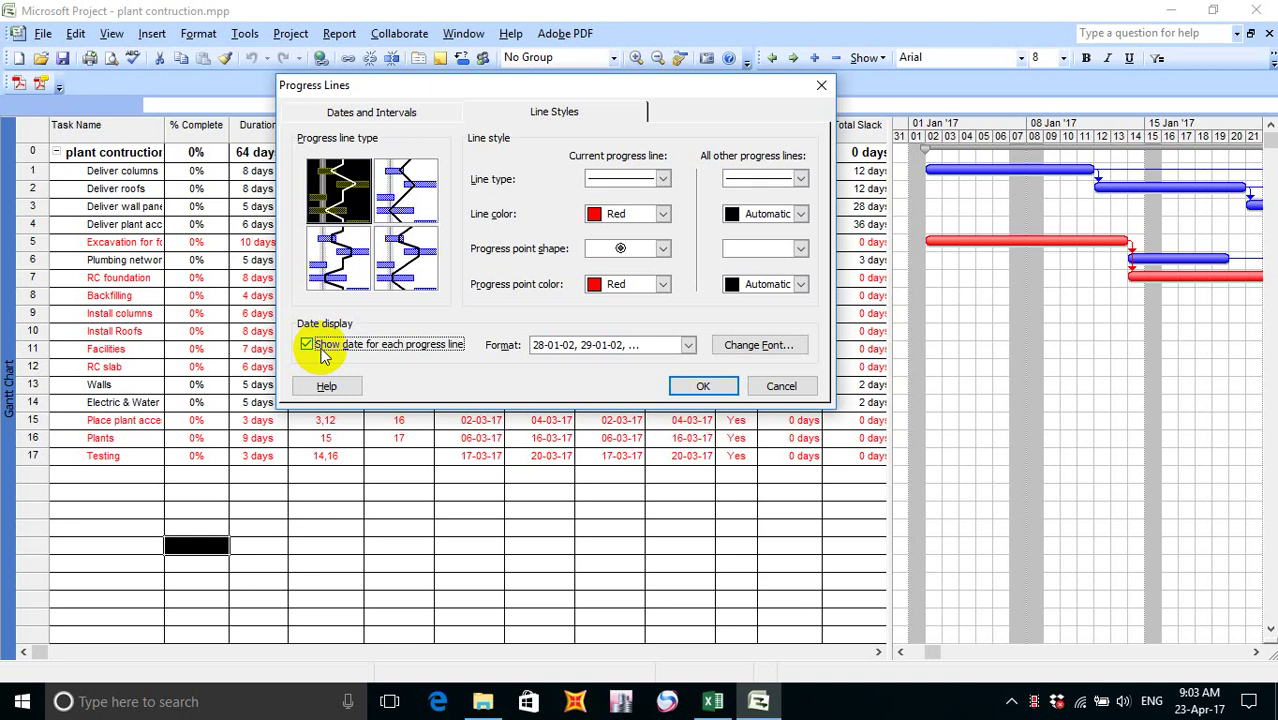
{"action": "left_click", "coordinate": [702, 389]}
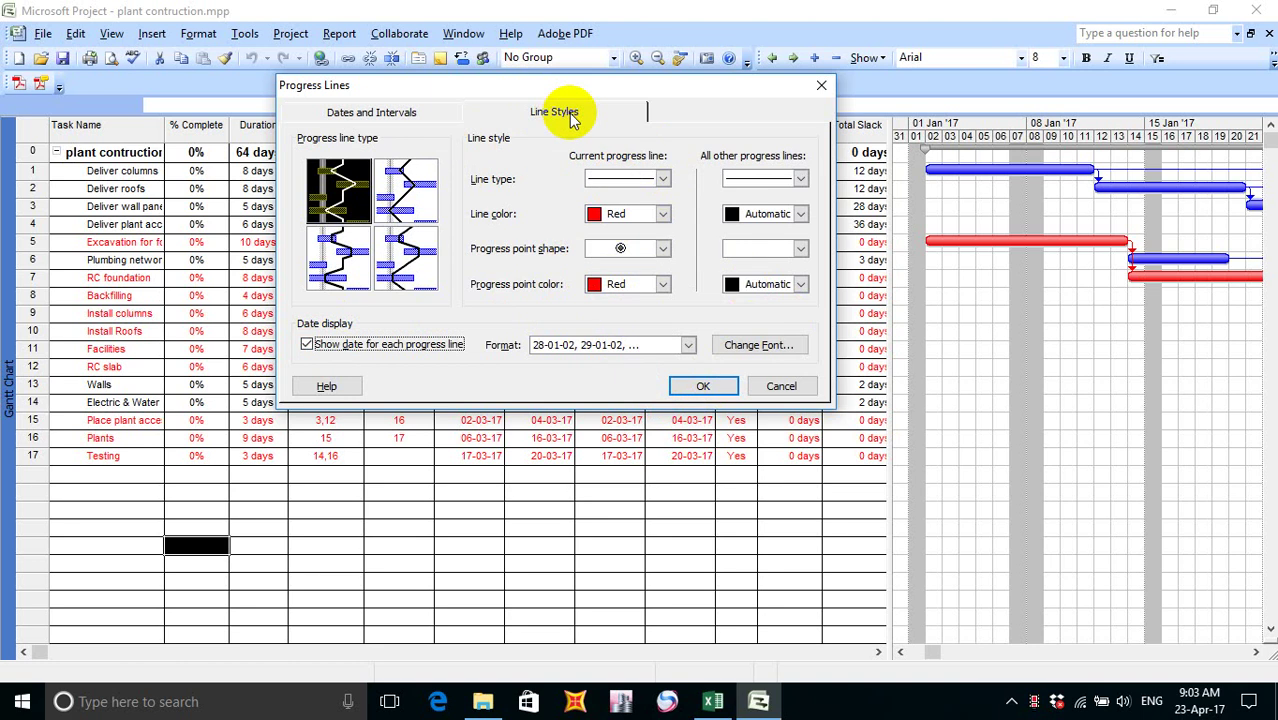
{"action": "left_click", "coordinate": [705, 386]}
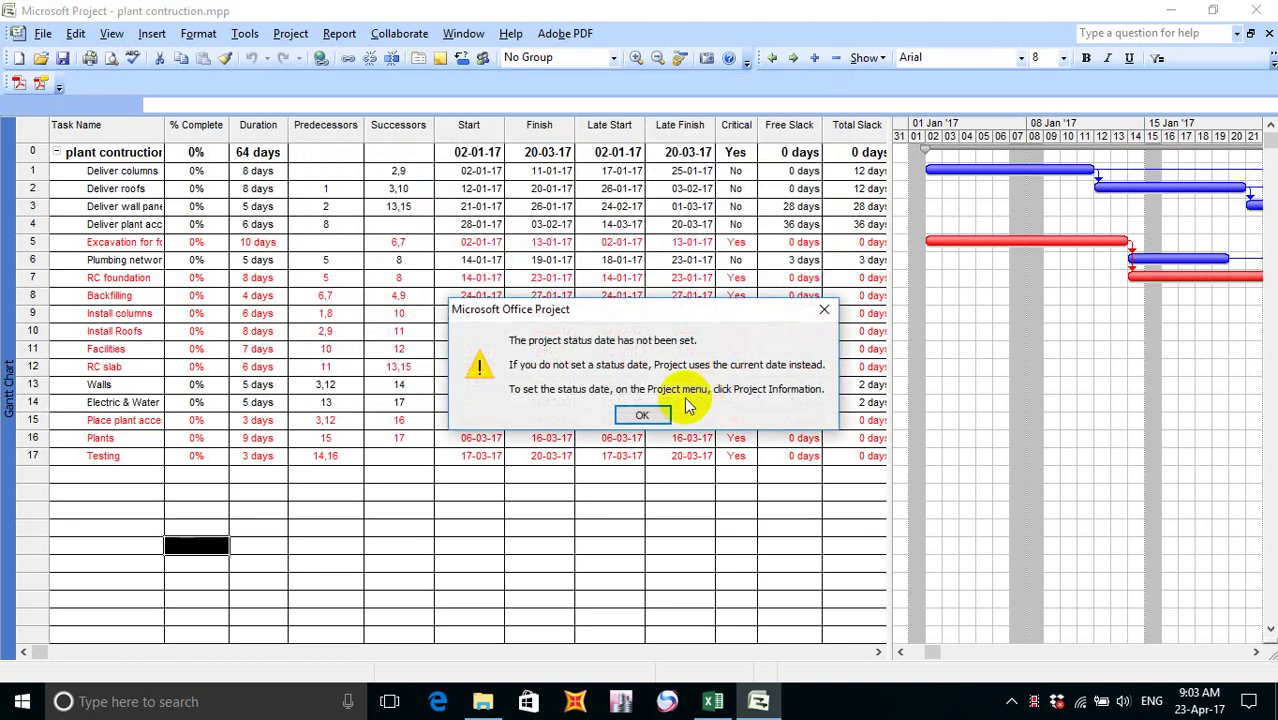
{"action": "left_click", "coordinate": [650, 408]}
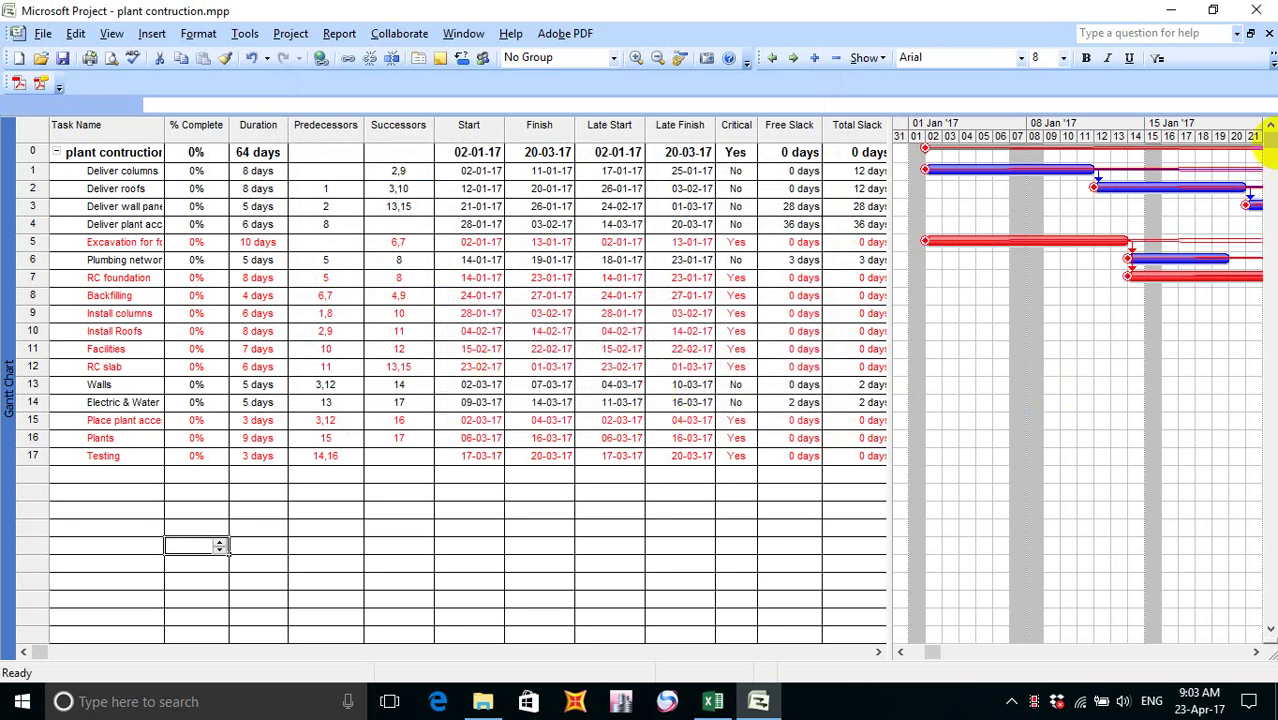
- Widen the Gantt chart area up to the Finish column and examine the progress line across the schedule through March 2017
{"action": "left_click_drag", "start_coordinate": [886, 195], "coordinate": [585, 205]}
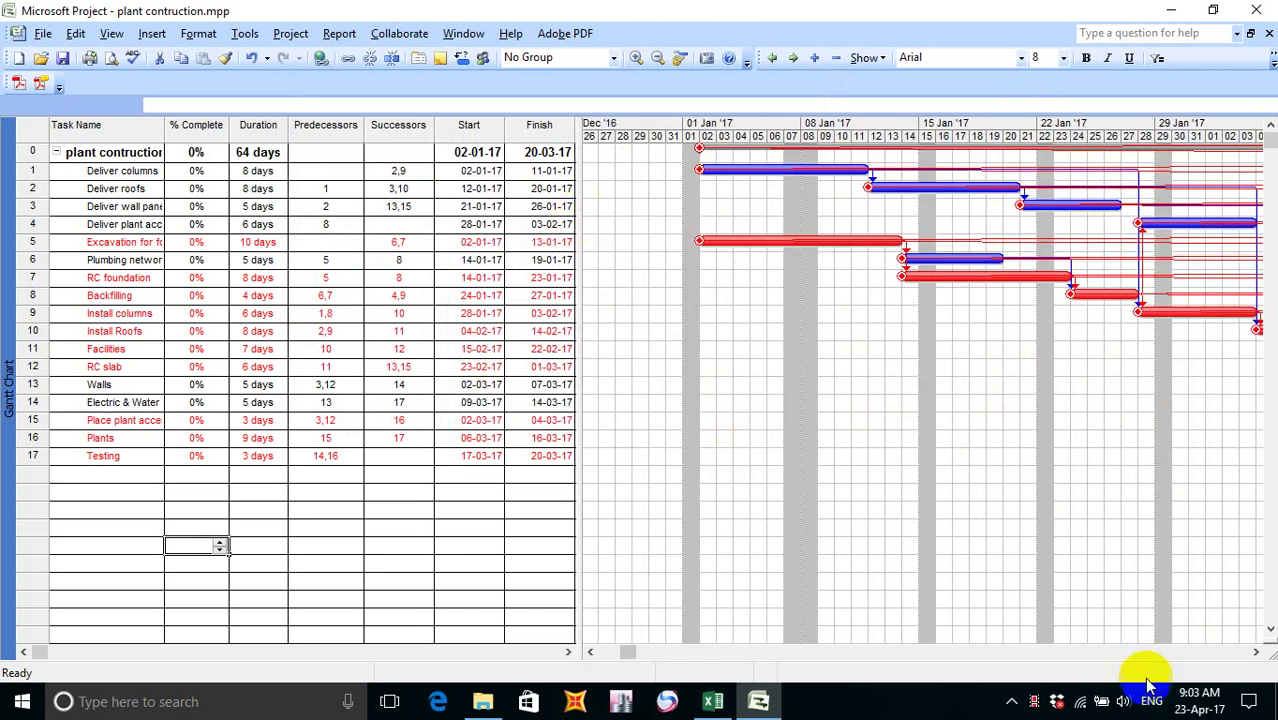
{"action": "left_click_drag", "start_coordinate": [628, 652], "coordinate": [714, 655]}
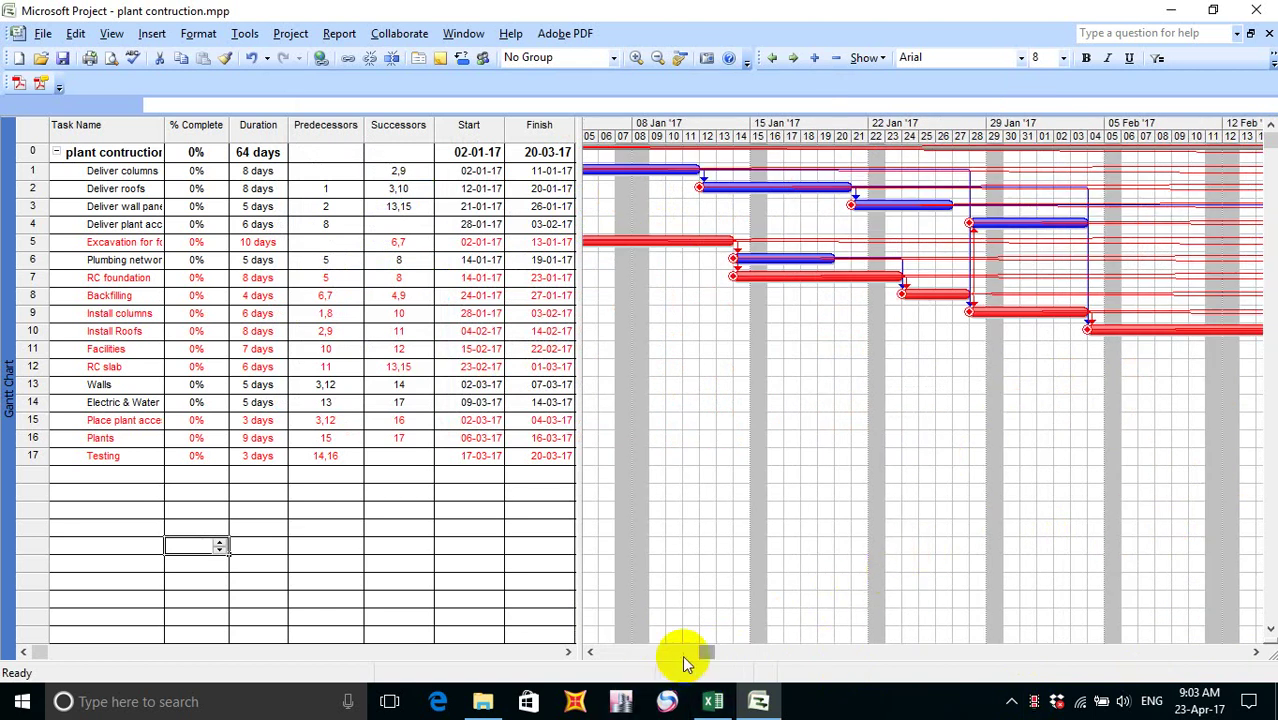
{"action": "left_click_drag", "start_coordinate": [702, 651], "coordinate": [990, 648]}
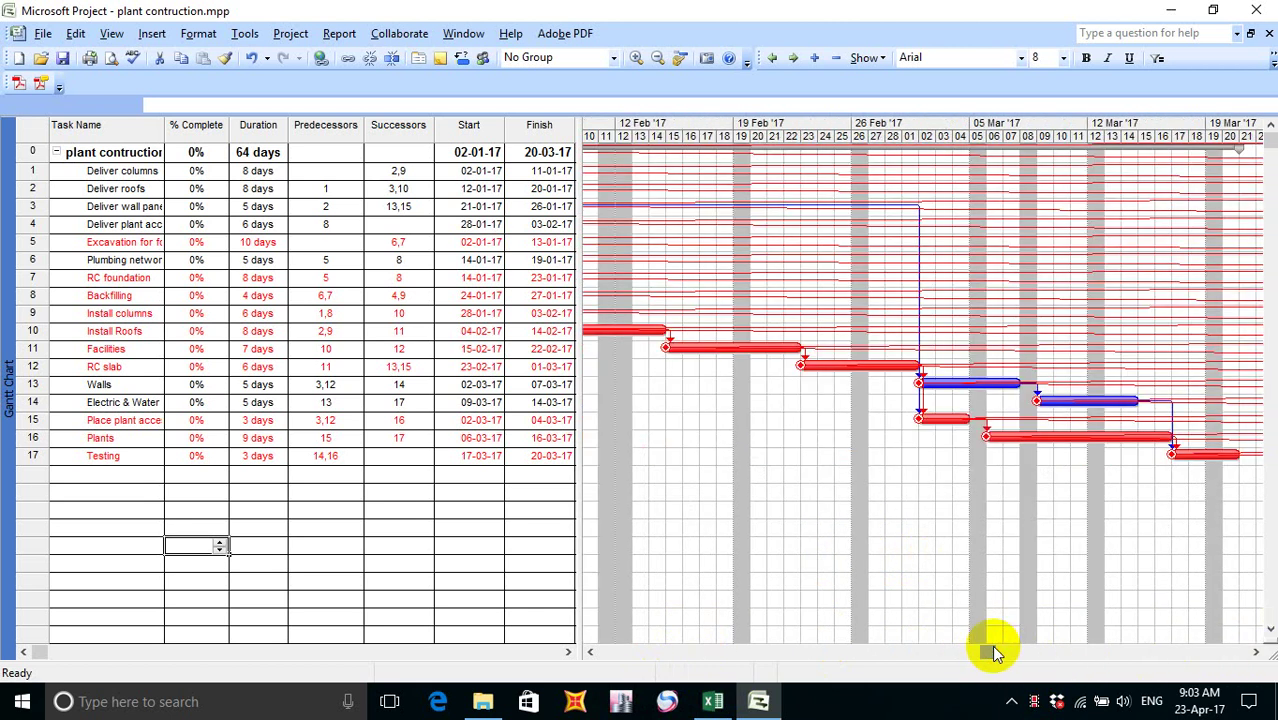
- Switch to the Excel workbook, copy item 23 down into cell B78 of the Solution sheet and renumber the copy as 24
{"action": "left_click", "coordinate": [713, 705]}
{"action": "left_click", "coordinate": [70, 490]}
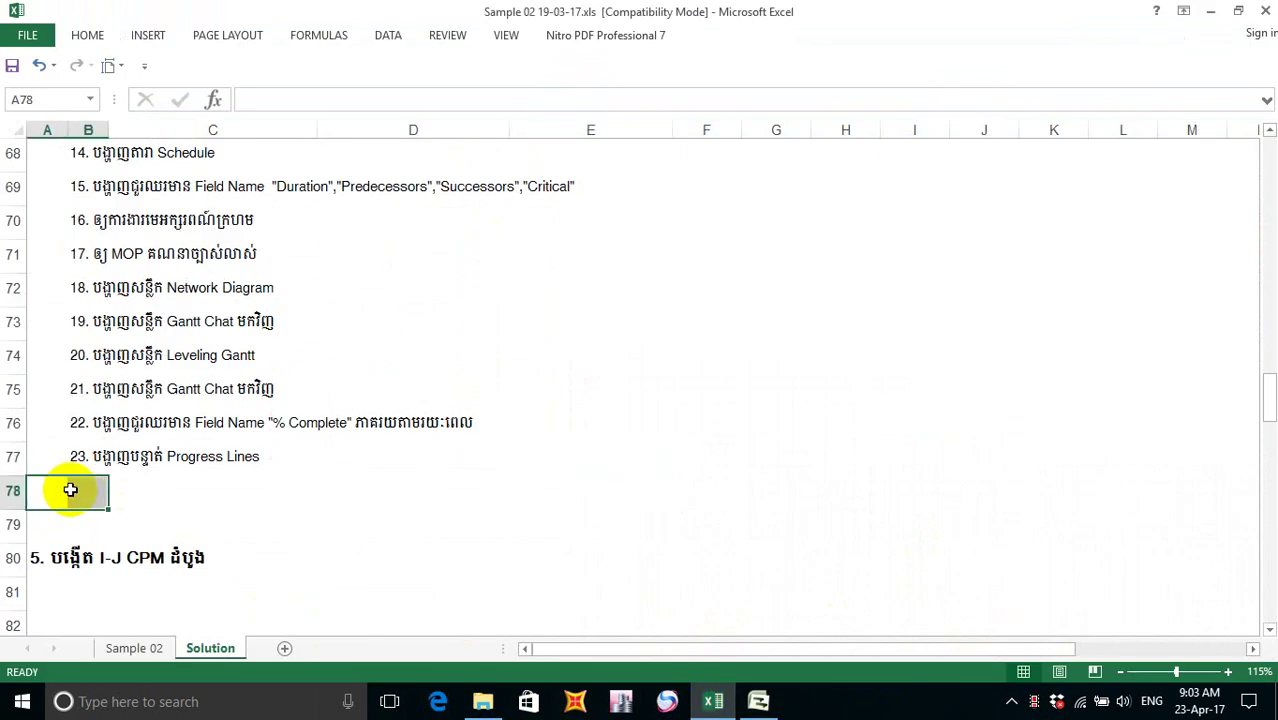
{"action": "left_click", "coordinate": [90, 490]}
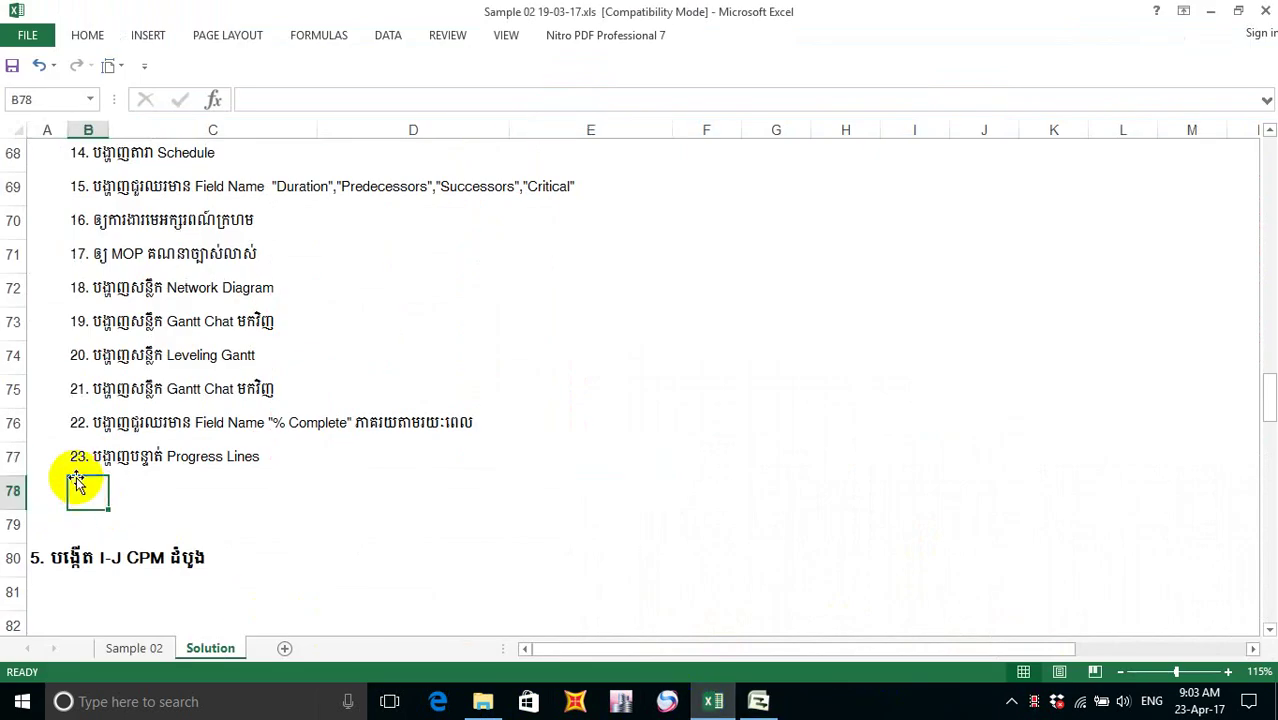
{"action": "key", "text": "ctrl+d"}
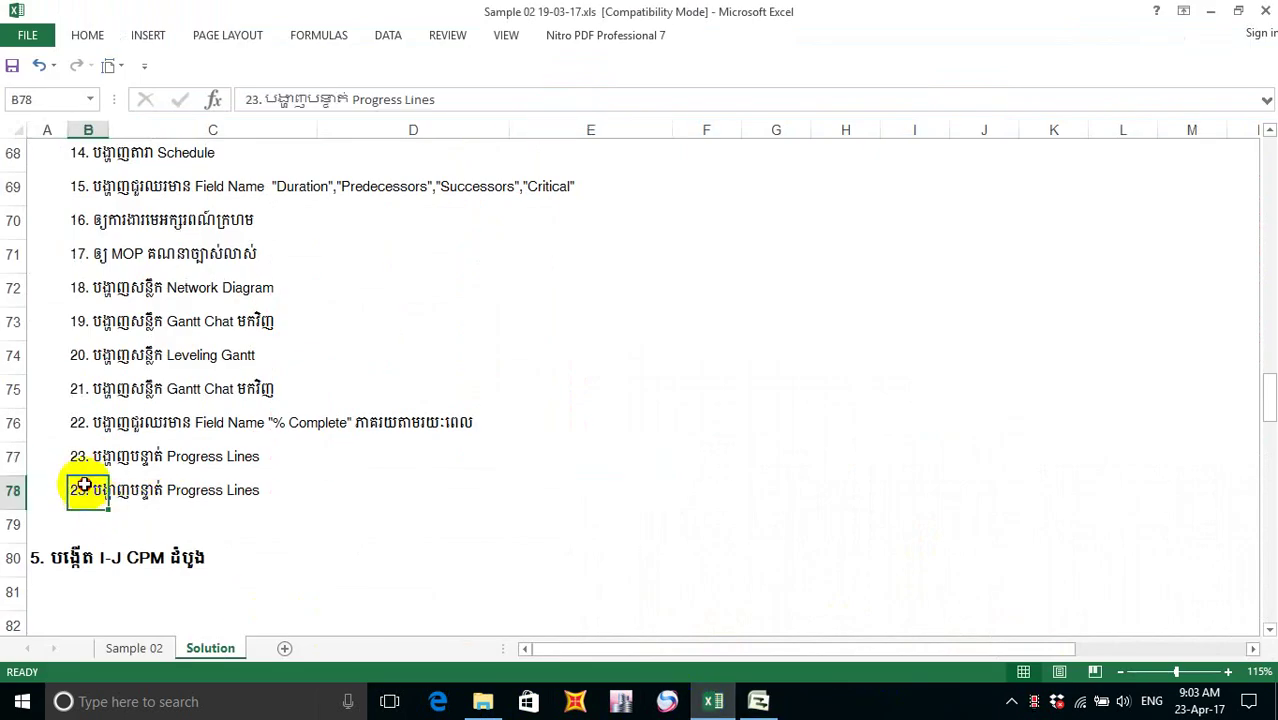
{"action": "double_click", "coordinate": [85, 485]}
{"action": "key", "text": "BackSpace"}
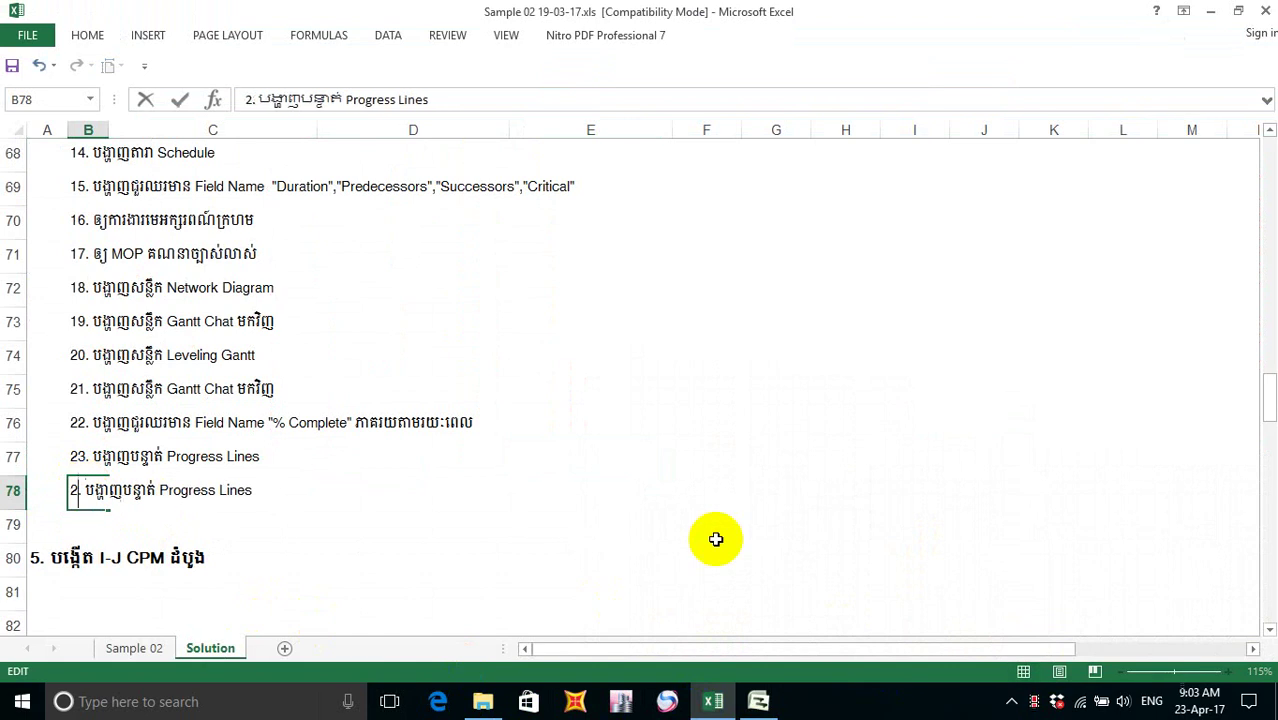
{"action": "type", "text": "4"}
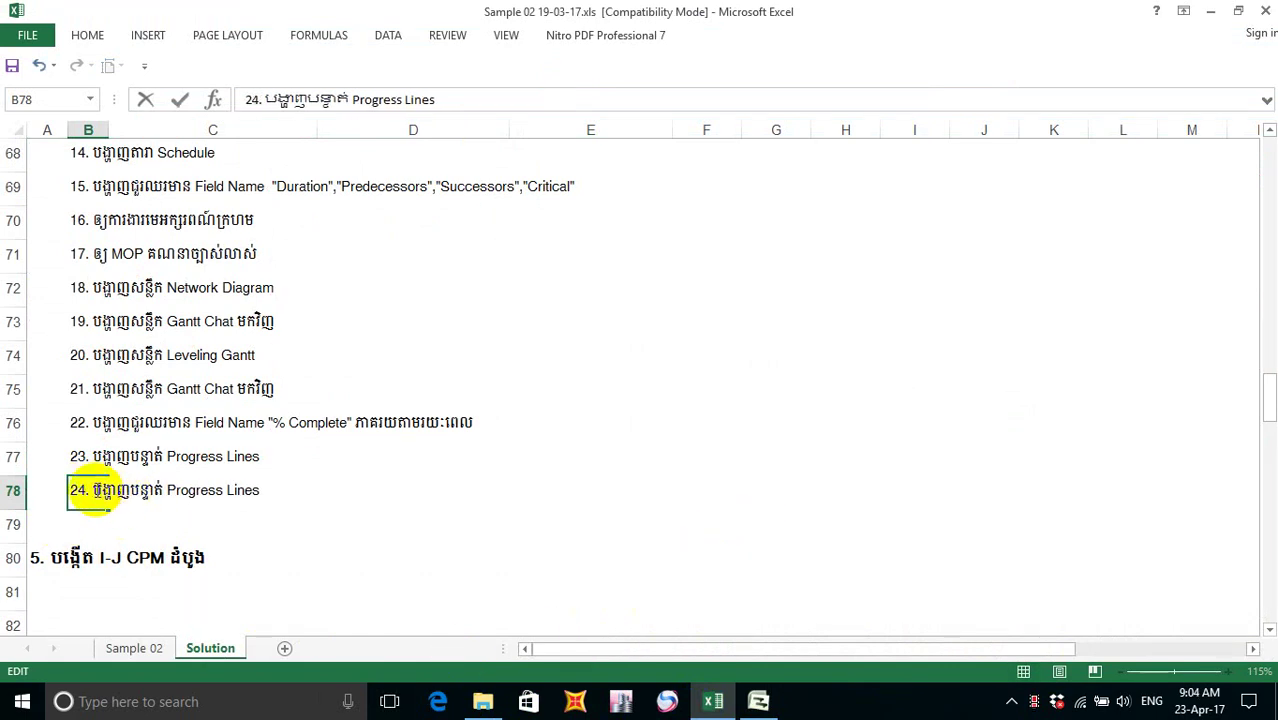
- Remove the copied Progress Lines wording from cell B78, keeping only the item number 24
{"action": "left_click_drag", "start_coordinate": [93, 490], "coordinate": [70, 490]}
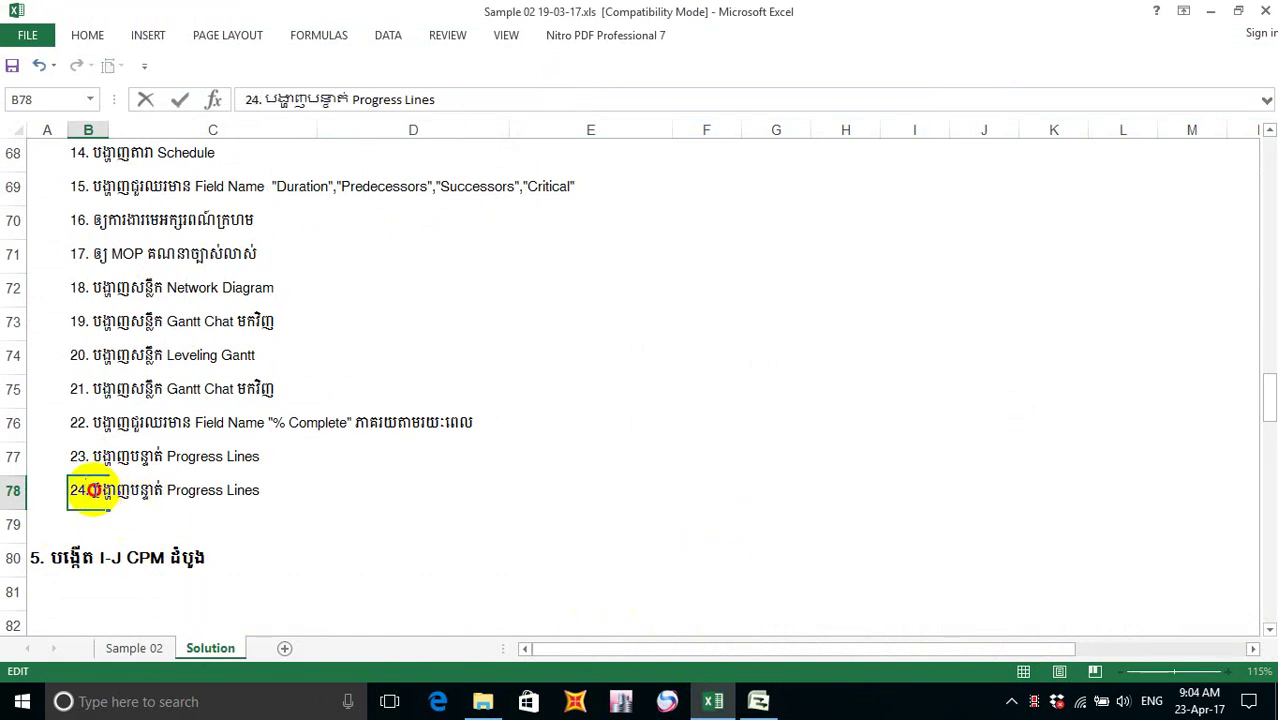
{"action": "left_click", "coordinate": [269, 500]}
{"action": "key", "text": "BackSpace"}
{"action": "key", "text": "BackSpace"}
{"action": "key", "text": "BackSpace"}
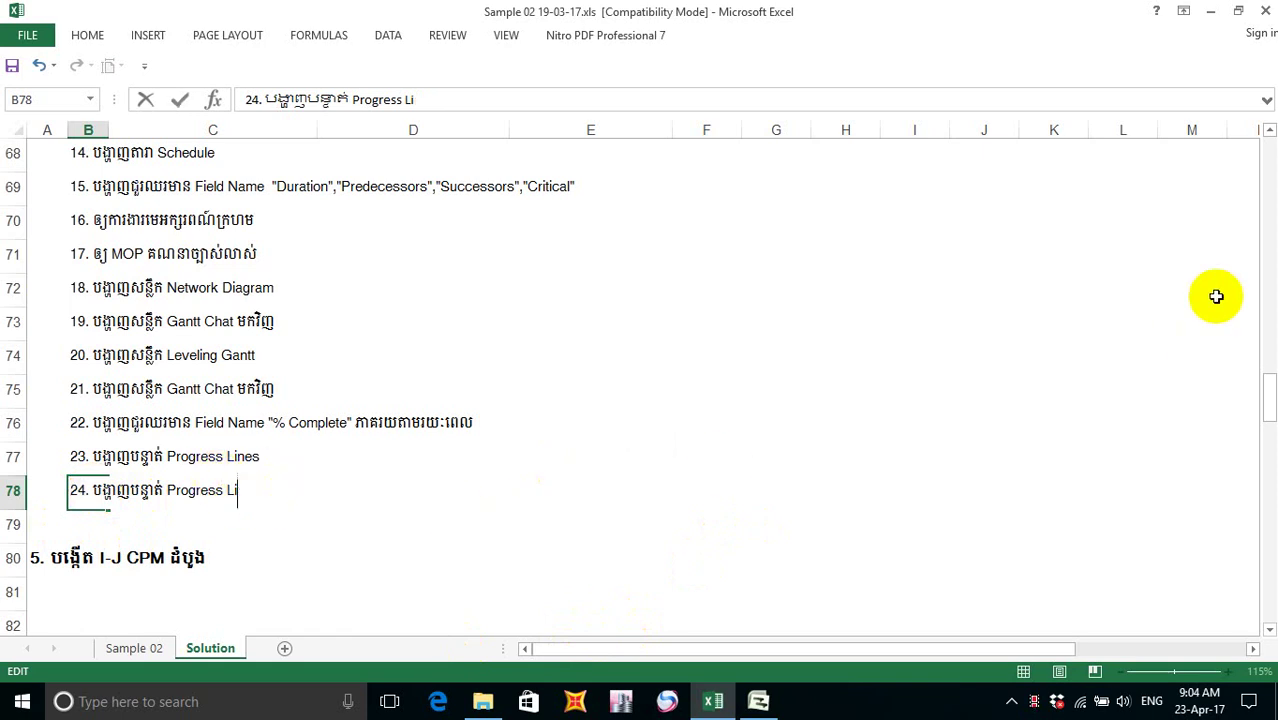
{"action": "key", "text": "BackSpace"}
{"action": "key", "text": "BackSpace"}
{"action": "key", "text": "BackSpace"}
{"action": "key", "text": "BackSpace"}
{"action": "key", "text": "BackSpace"}
{"action": "key", "text": "BackSpace"}
{"action": "key", "text": "BackSpace"}
{"action": "key", "text": "BackSpace"}
{"action": "key", "text": "BackSpace"}
{"action": "key", "text": "BackSpace"}
{"action": "key", "text": "BackSpace"}
{"action": "key", "text": "BackSpace"}
{"action": "key", "text": "BackSpace"}
{"action": "key", "text": "BackSpace"}
{"action": "key", "text": "BackSpace"}
{"action": "key", "text": "BackSpace"}
{"action": "key", "text": "BackSpace"}
{"action": "key", "text": "BackSpace"}
{"action": "key", "text": "BackSpace"}
{"action": "key", "text": "BackSpace"}
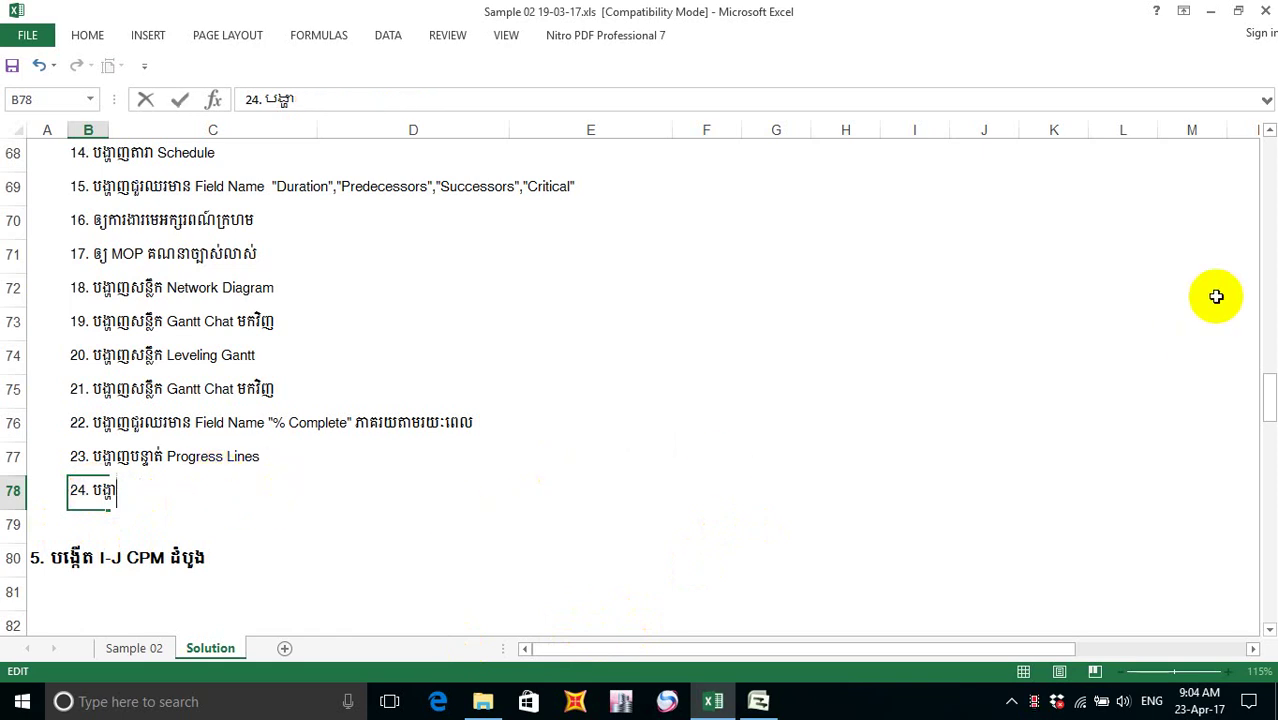
{"action": "key", "text": "BackSpace"}
{"action": "key", "text": "BackSpace"}
{"action": "key", "text": "BackSpace"}
{"action": "key", "text": "BackSpace"}
{"action": "key", "text": "BackSpace"}
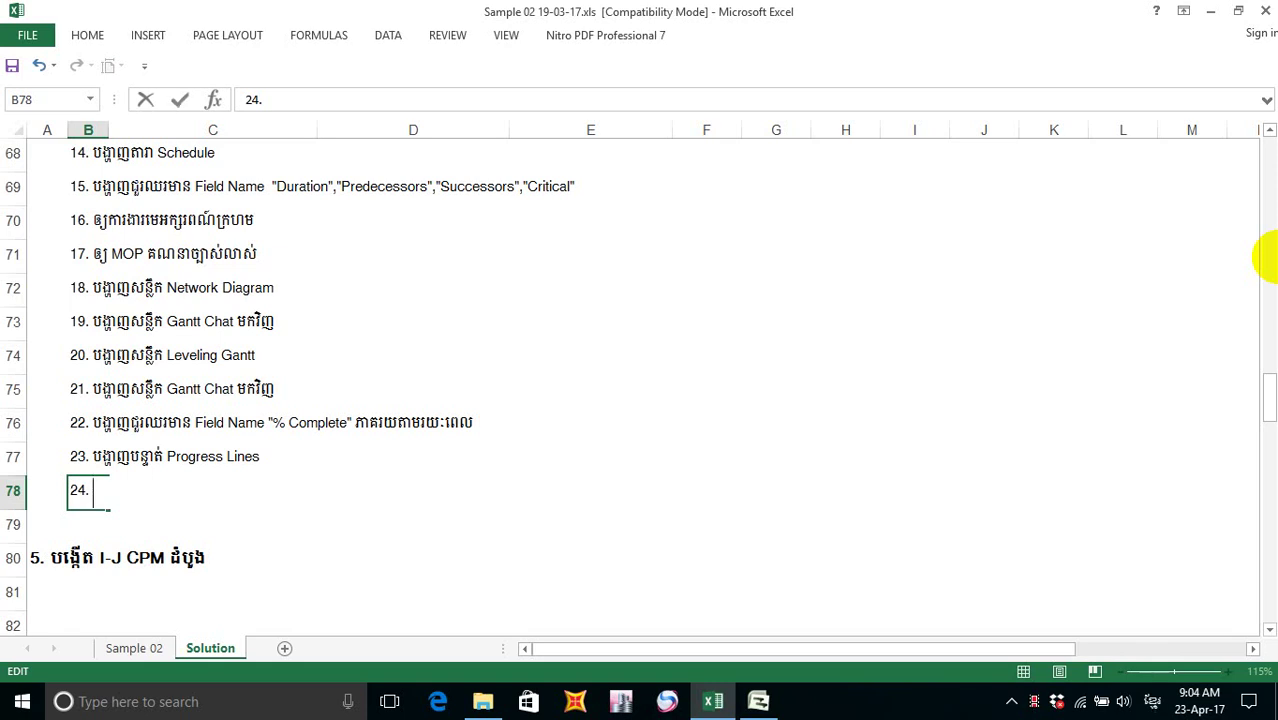
- Begin item 24 in cell B78 with the Khmer text "ធ្វើការទស្សទាយភាគរយតា"
{"action": "type", "text": "ថ្ង"}
{"action": "type", "text": "ើកា"}
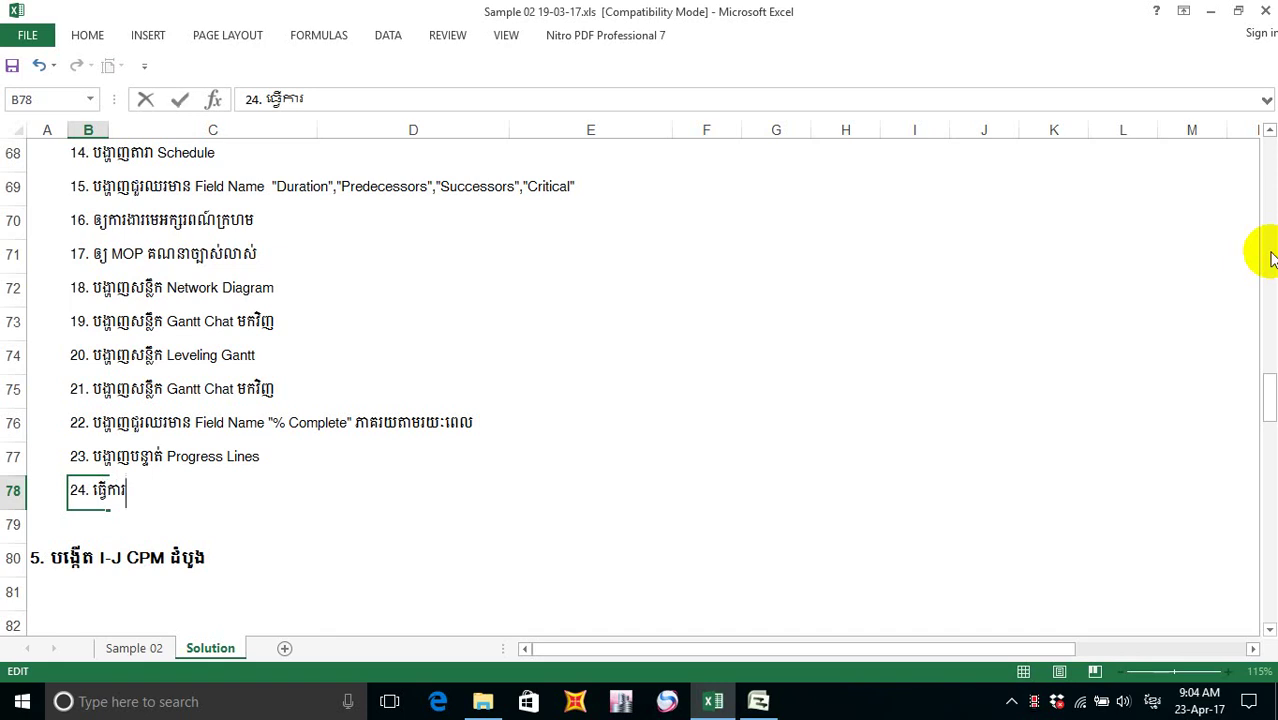
{"action": "type", "text": "រទស"}
{"action": "type", "text": "្សទាយ"}
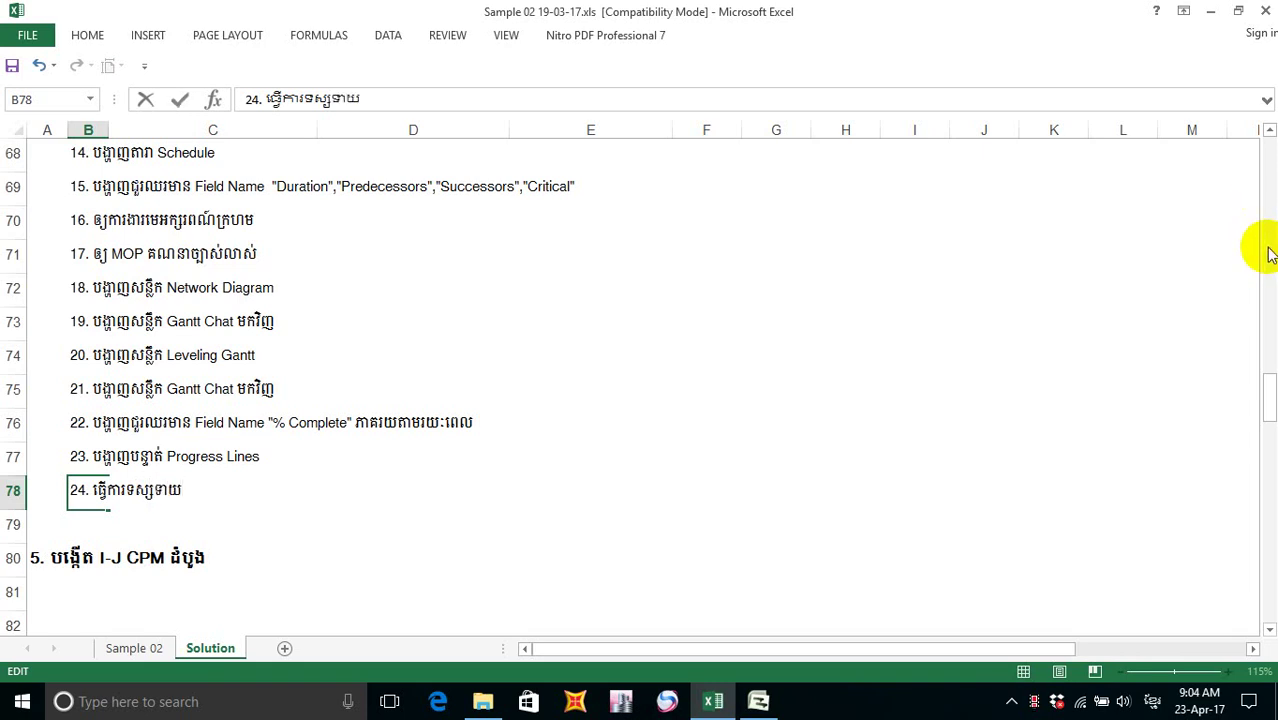
{"action": "type", "text": "ភាគ"}
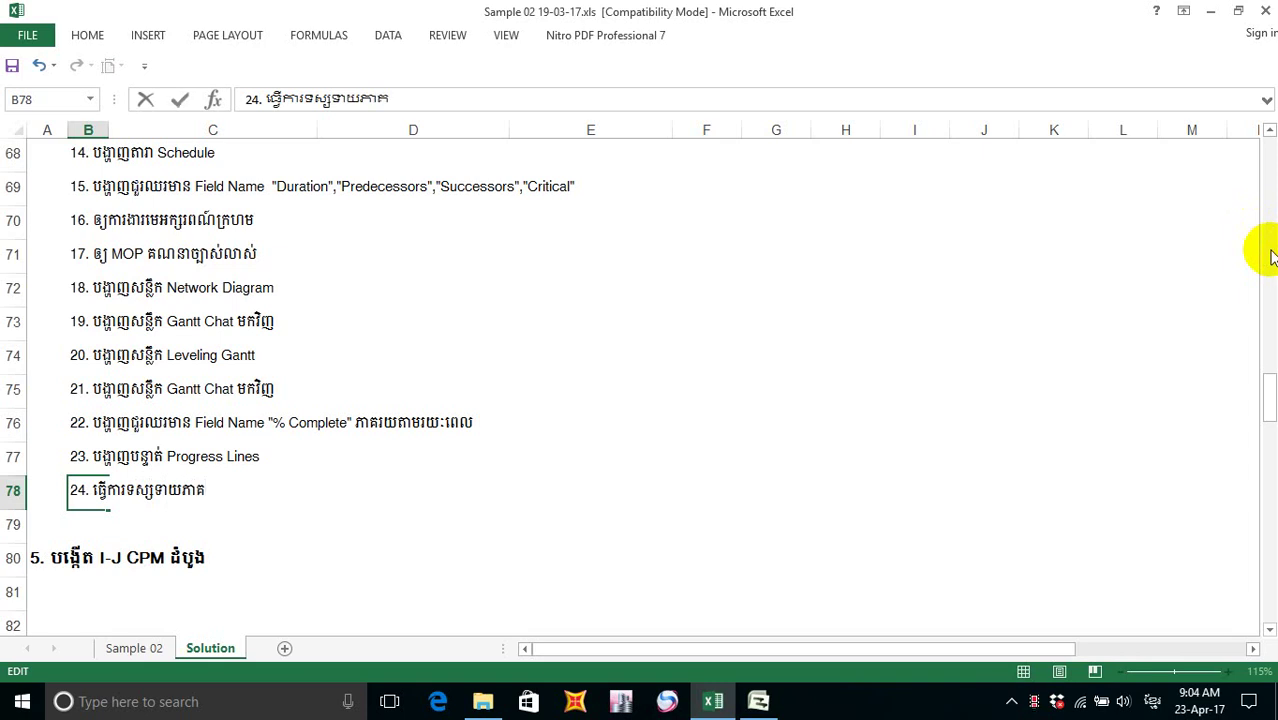
{"action": "type", "text": "ុ"}
{"action": "type", "text": "យ"}
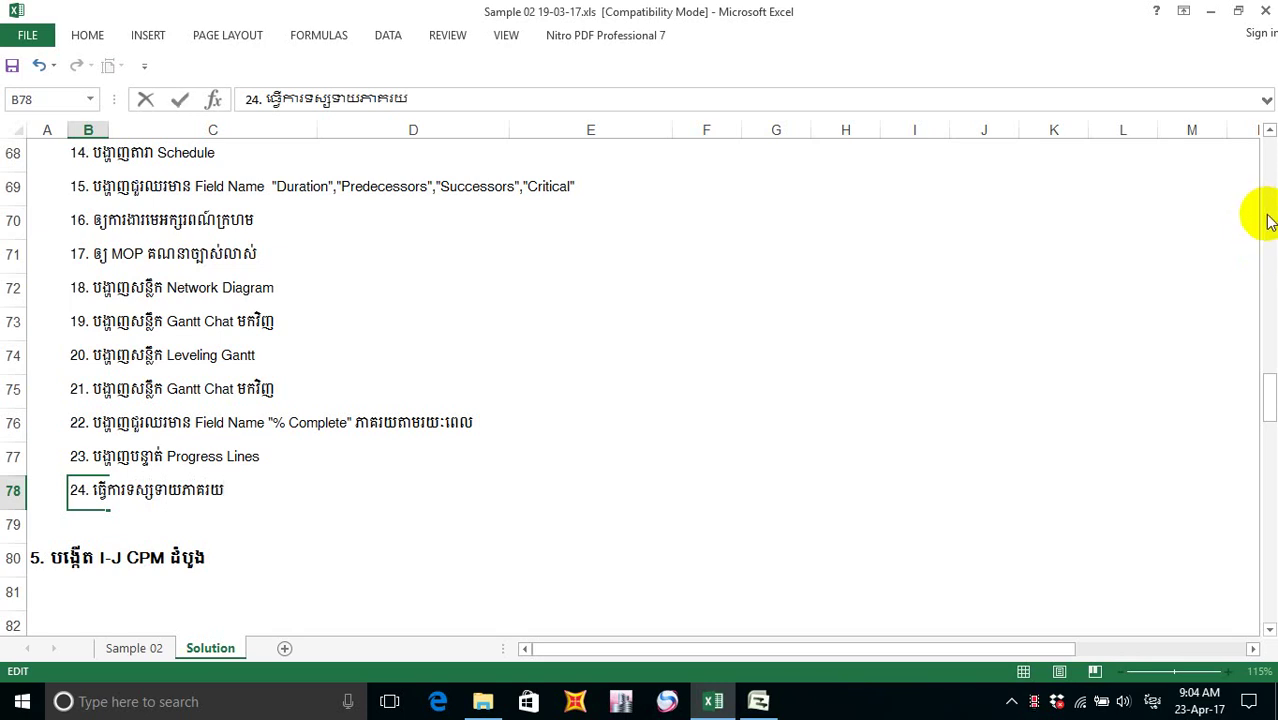
{"action": "type", "text": "តា"}
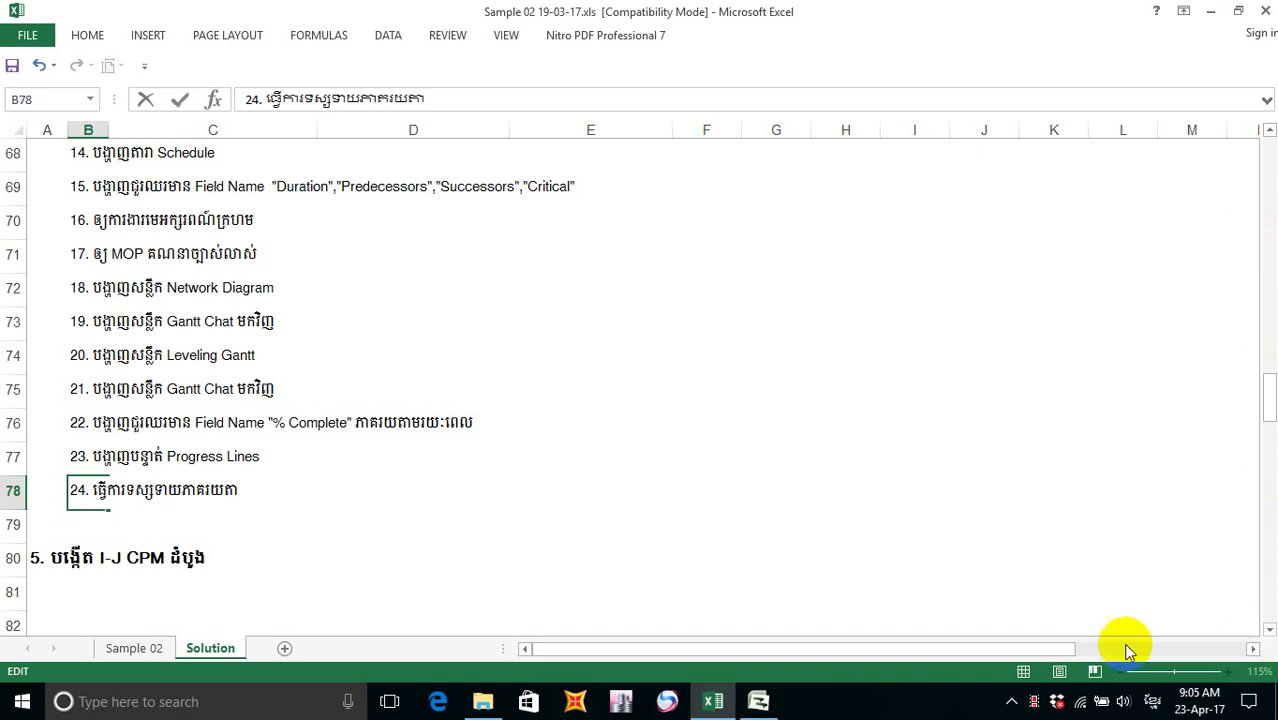
- Switch to Microsoft Project, review the Progress Lines line styles, accept the existing settings and dismiss the status date notice
{"action": "left_click", "coordinate": [760, 705]}
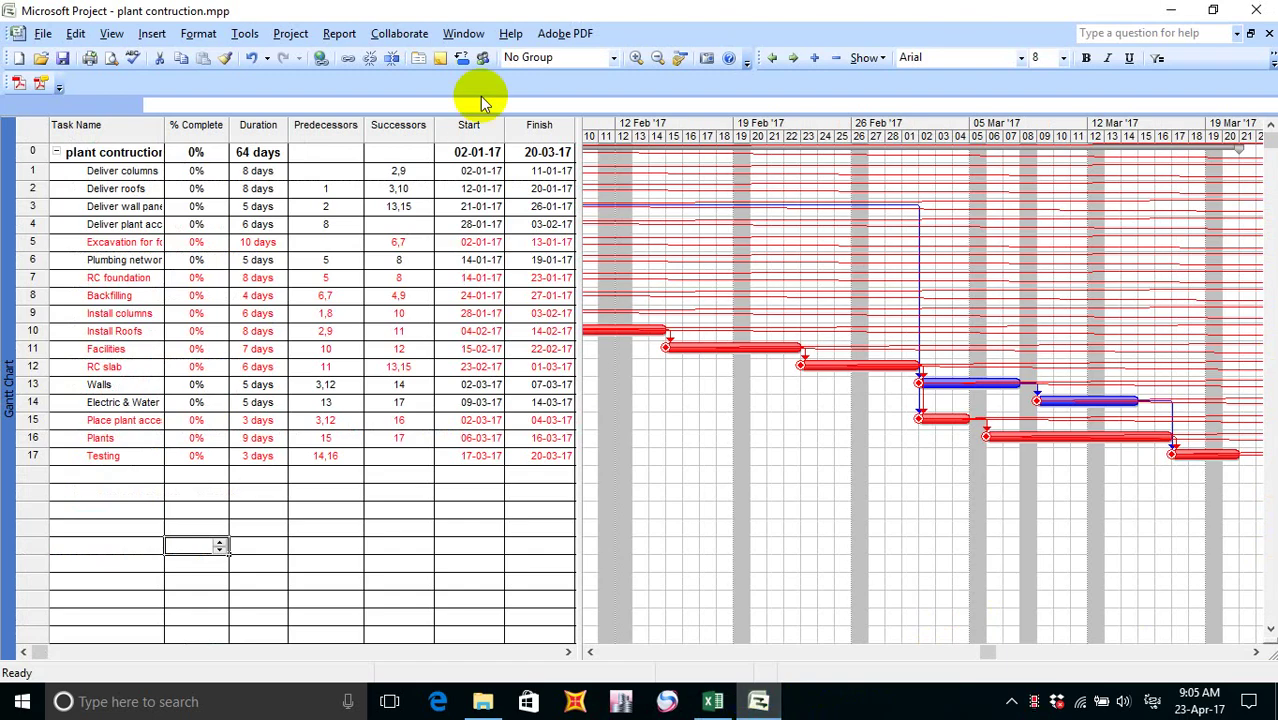
{"action": "left_click", "coordinate": [240, 36]}
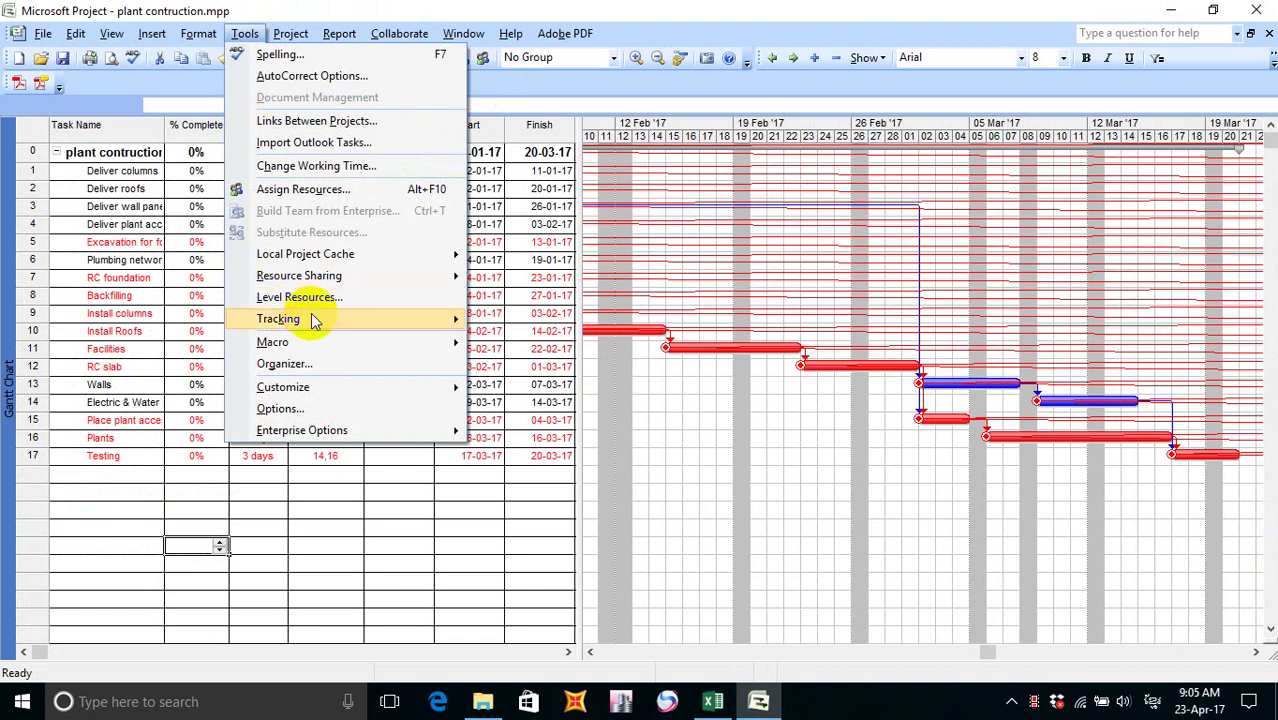
{"action": "mouse_move", "coordinate": [314, 319]}
{"action": "left_click", "coordinate": [540, 388]}
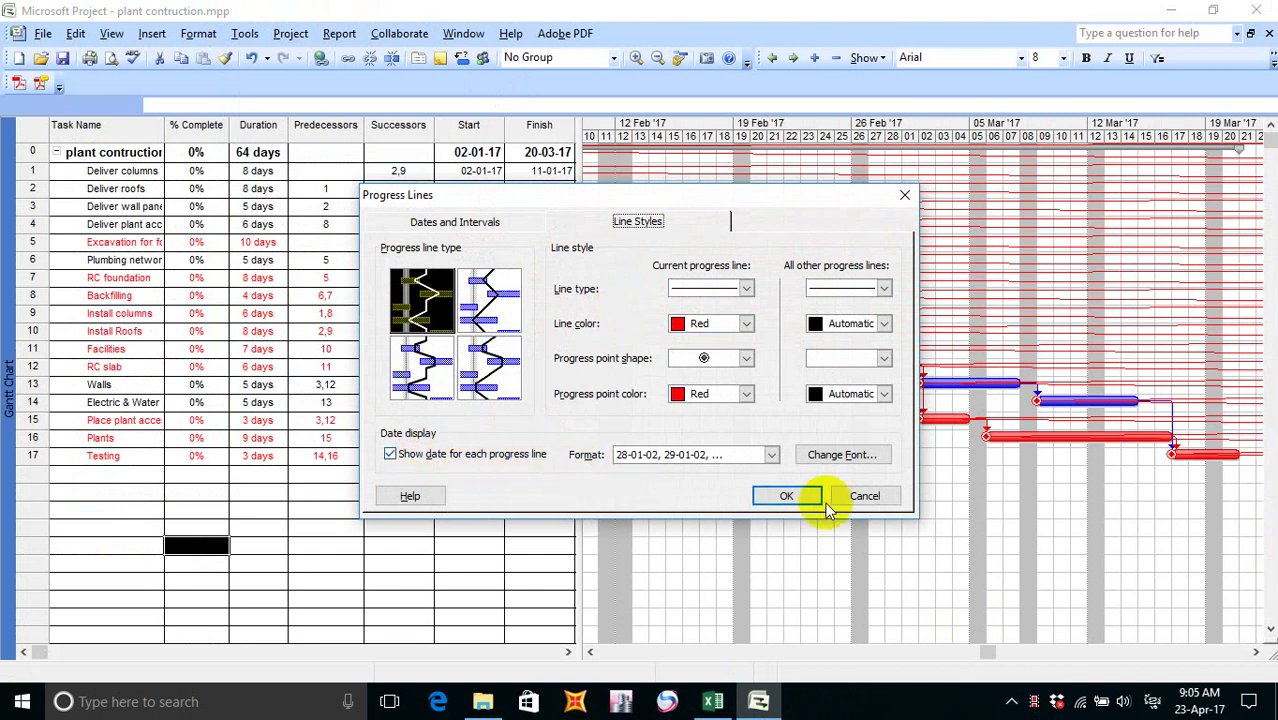
{"action": "left_click", "coordinate": [788, 500]}
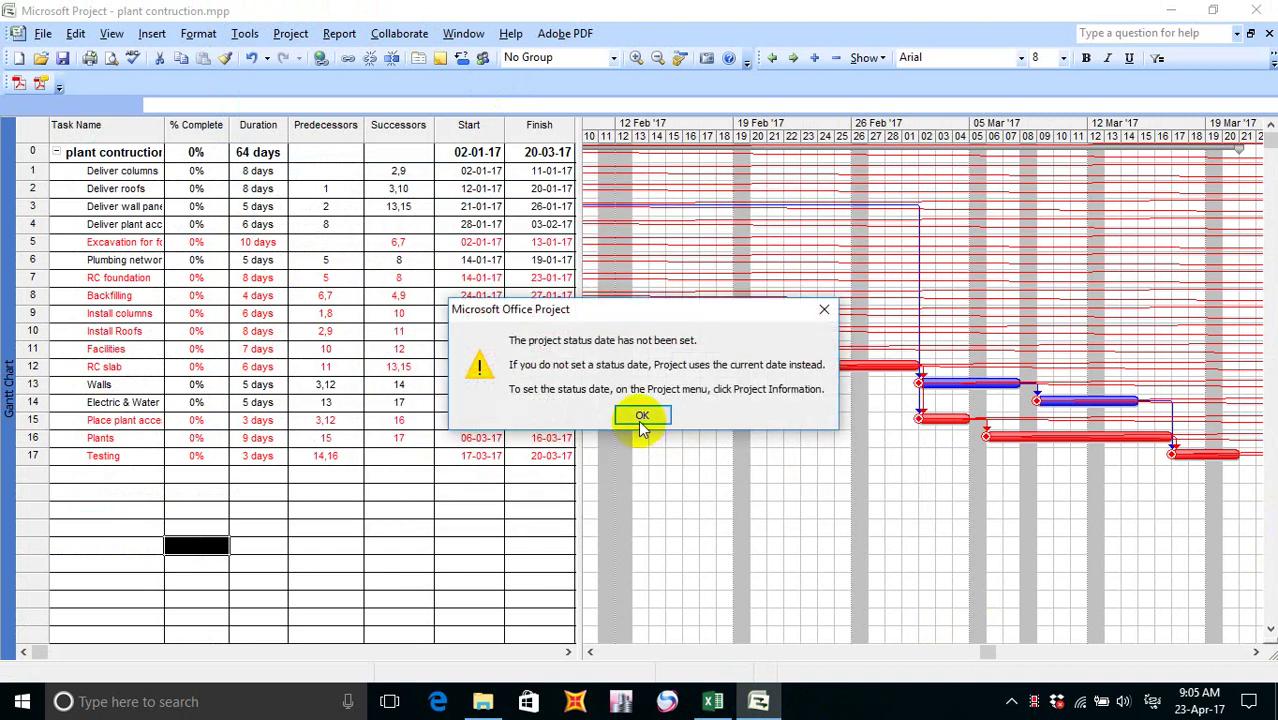
{"action": "left_click", "coordinate": [639, 416]}
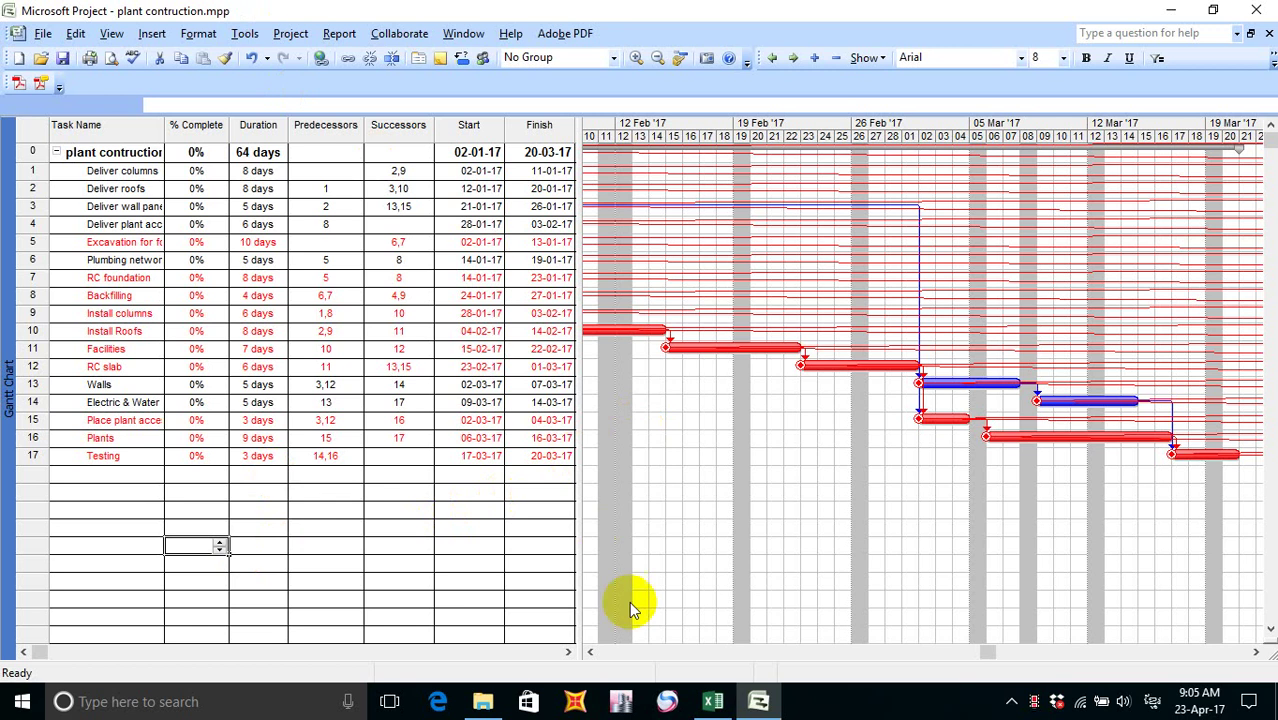
- Switch back to Excel and complete item 24 in cell B78 by appending "មរយៈពេលអនុវត្តគិតតាមសប្តាហ៍"
{"action": "left_click", "coordinate": [715, 701]}
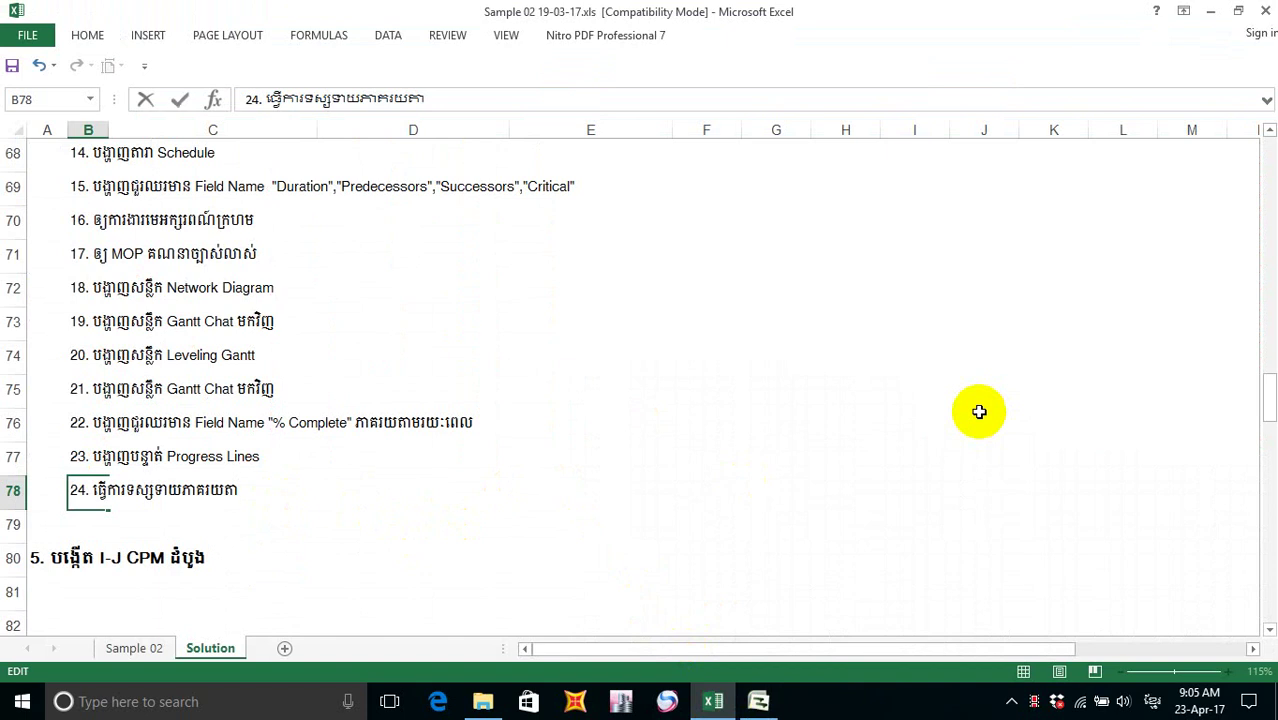
{"action": "type", "text": "មរយៈពេ"}
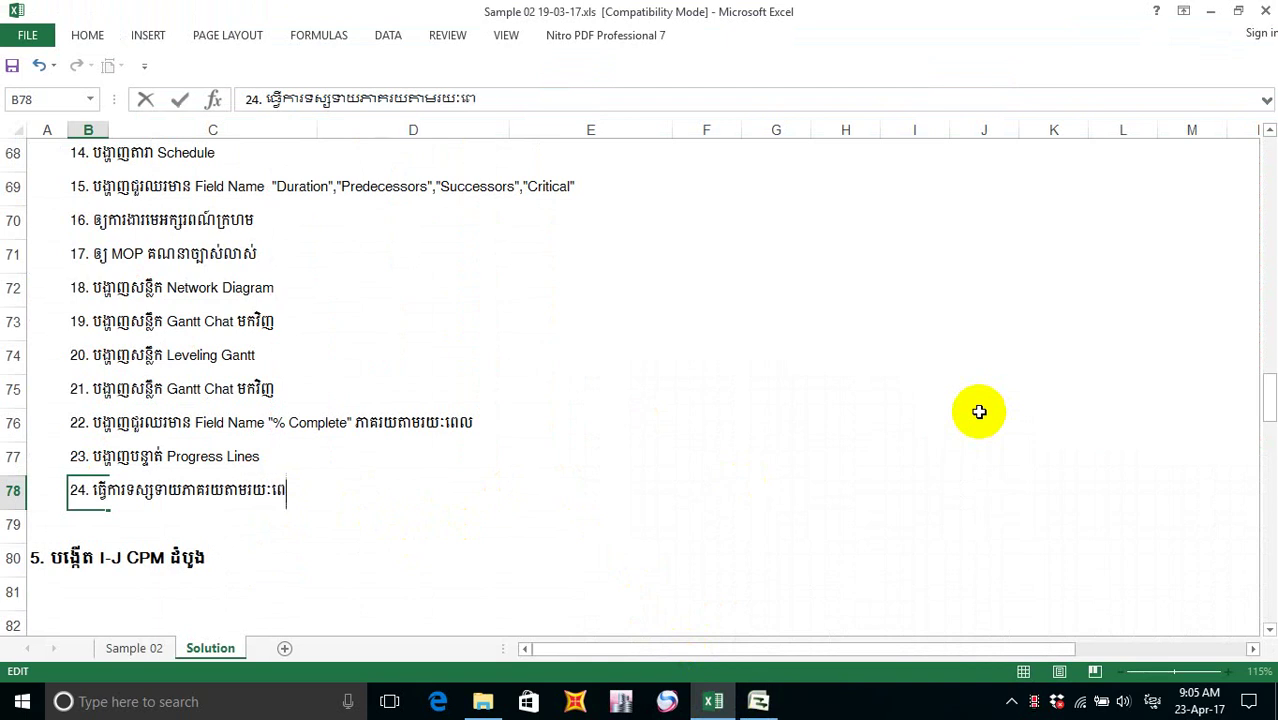
{"action": "type", "text": "លអនុ"}
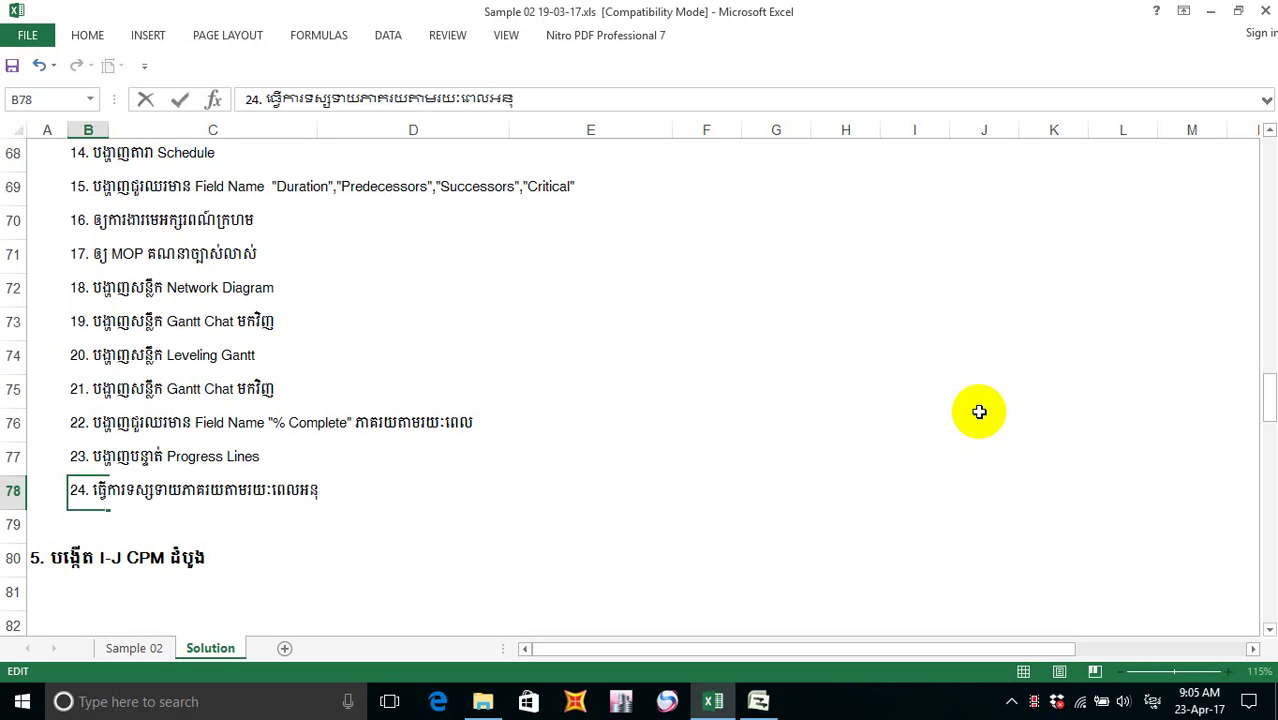
{"action": "type", "text": "វត្រ"}
{"action": "key", "text": "BackSpace"}
{"action": "key", "text": "BackSpace"}
{"action": "key", "text": "BackSpace"}
{"action": "type", "text": "ត្"}
{"action": "type", "text": "តគ"}
{"action": "type", "text": "ិ"}
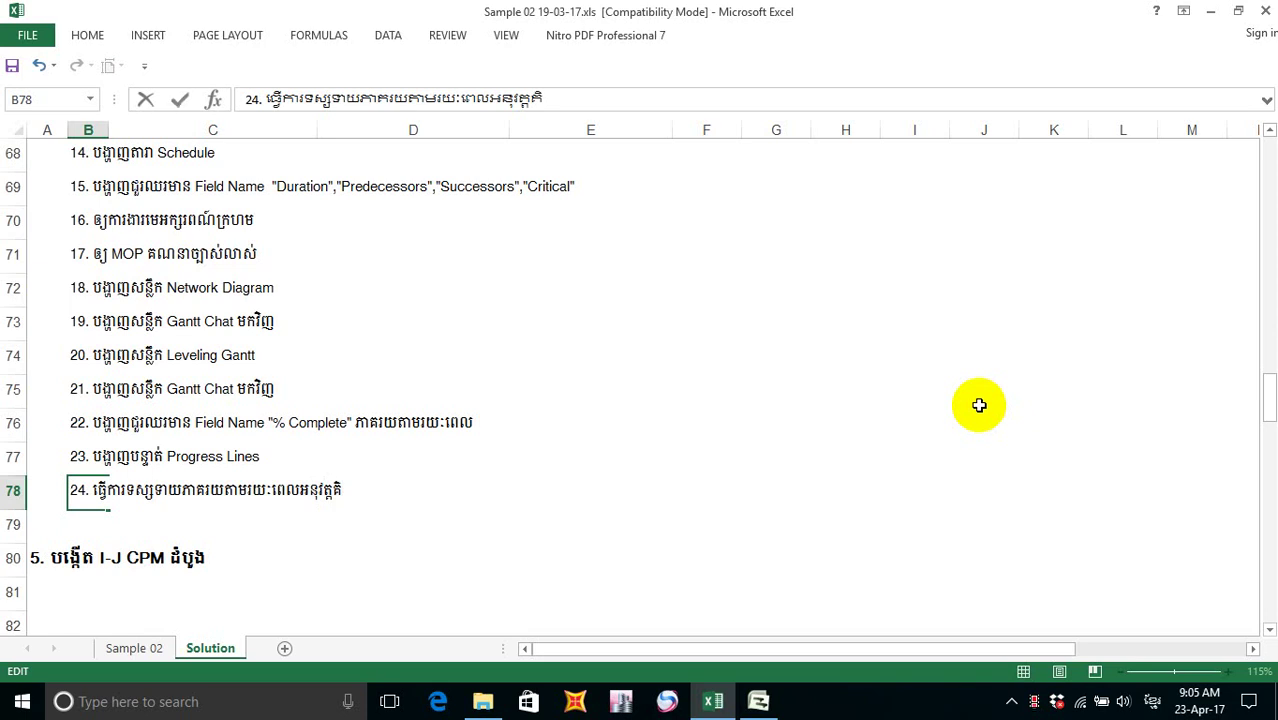
{"action": "type", "text": "តតាមសប"}
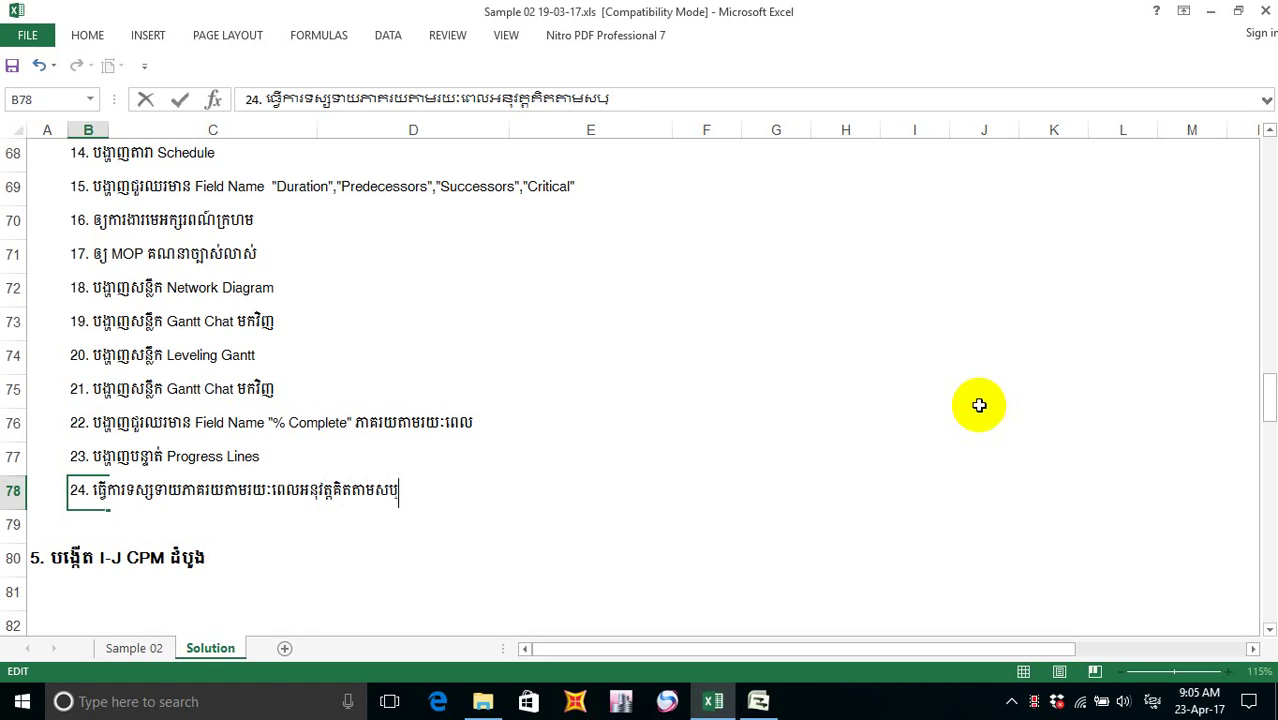
{"action": "type", "text": "្ត"}
{"action": "type", "text": "ា"}
{"action": "type", "text": "ហ៍"}
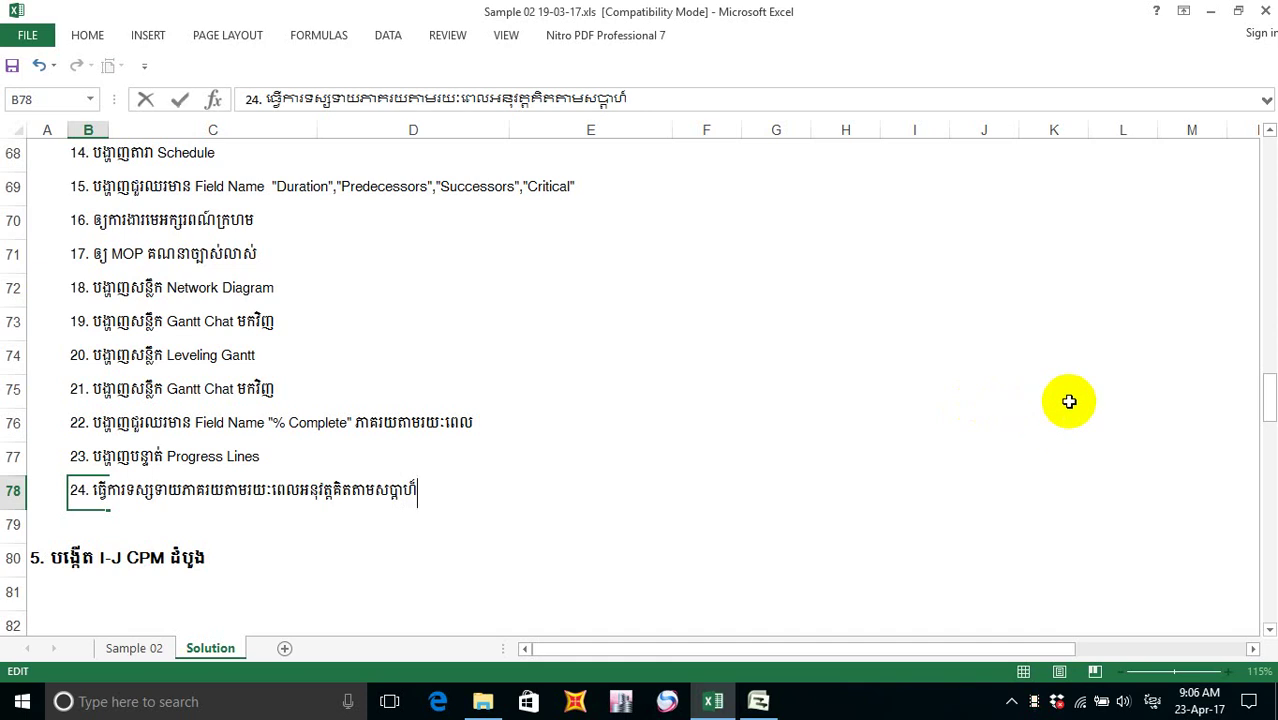
{"action": "key", "text": "BackSpace"}
{"action": "type", "text": "ហ៍"}
{"action": "key", "text": "BackSpace"}
{"action": "key", "text": "BackSpace"}
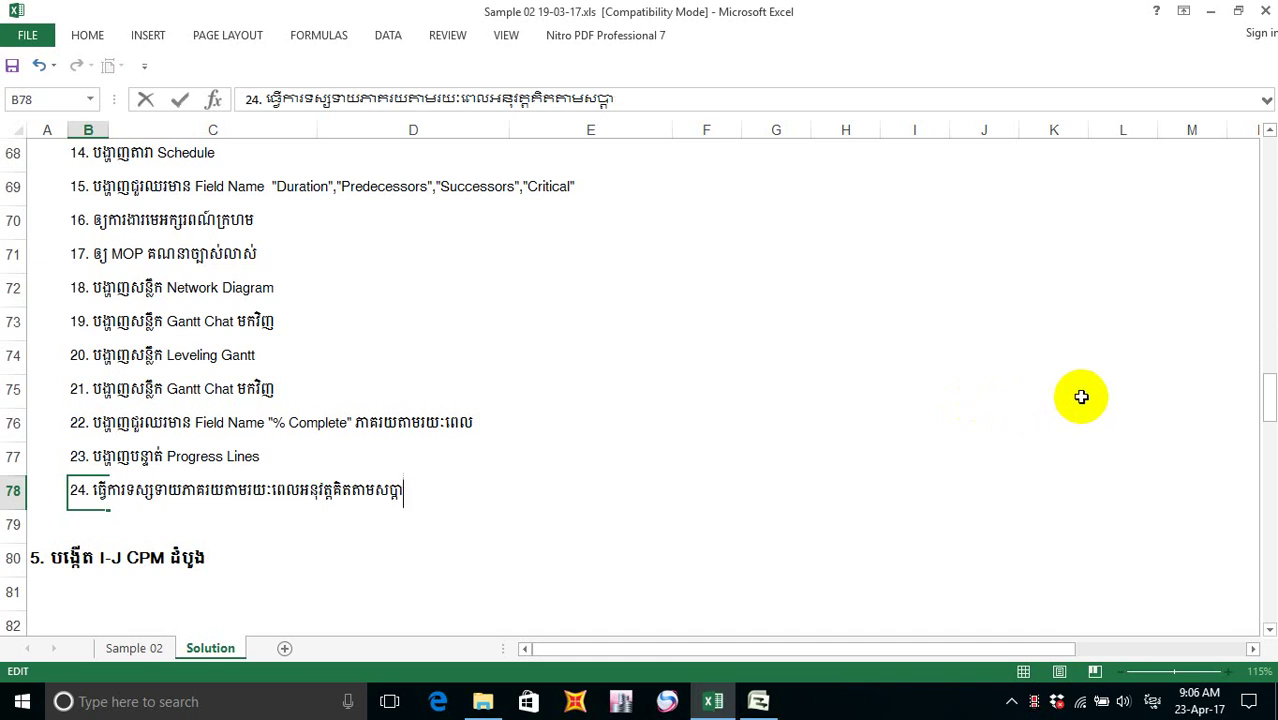
{"action": "type", "text": "ហ"}
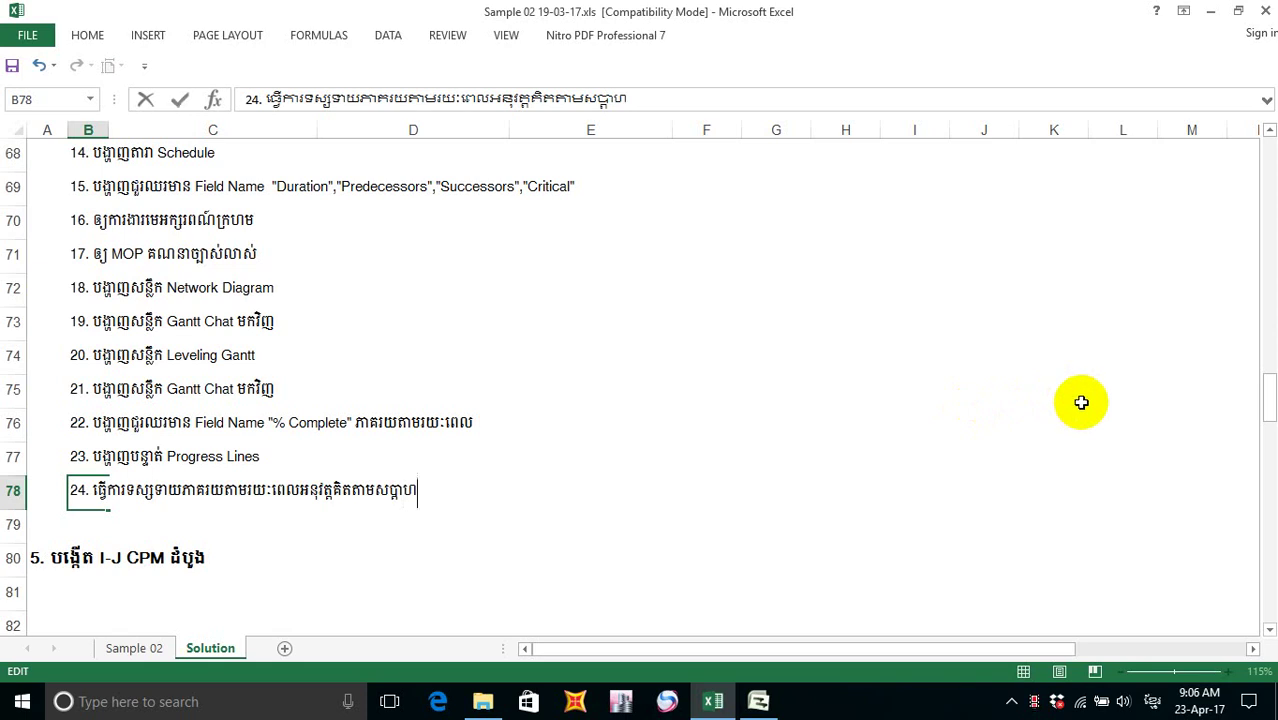
{"action": "type", "text": "៍"}
- Correct the spelling in item 24 by inserting "ន៍" between "ទស្ស" and "ទាយ"
{"action": "left_click", "coordinate": [155, 491]}
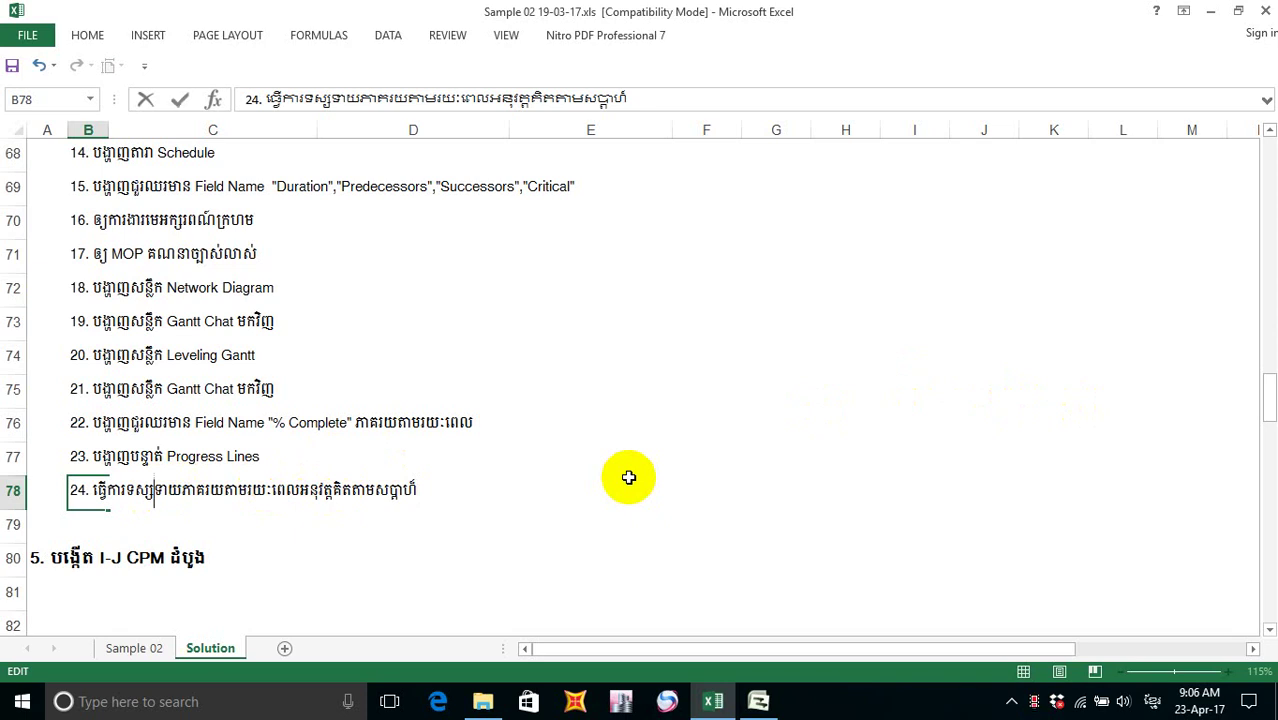
{"action": "type", "text": "ន"}
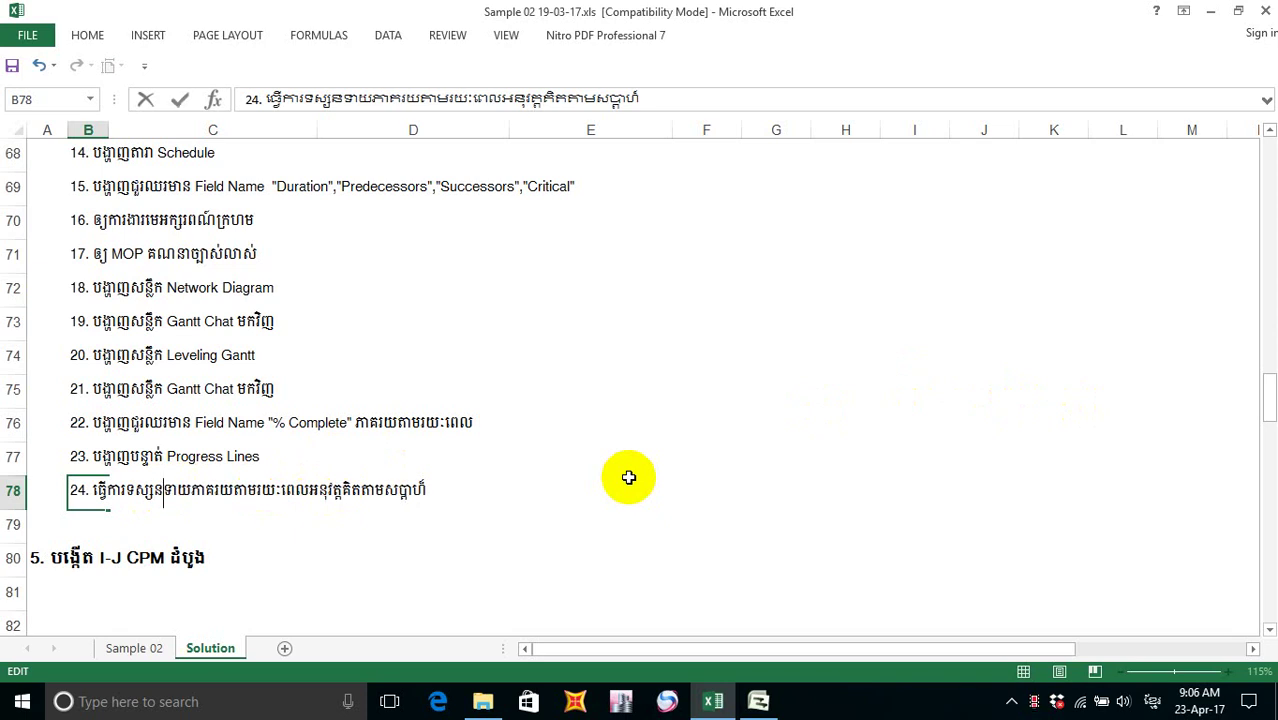
{"action": "type", "text": "៍"}
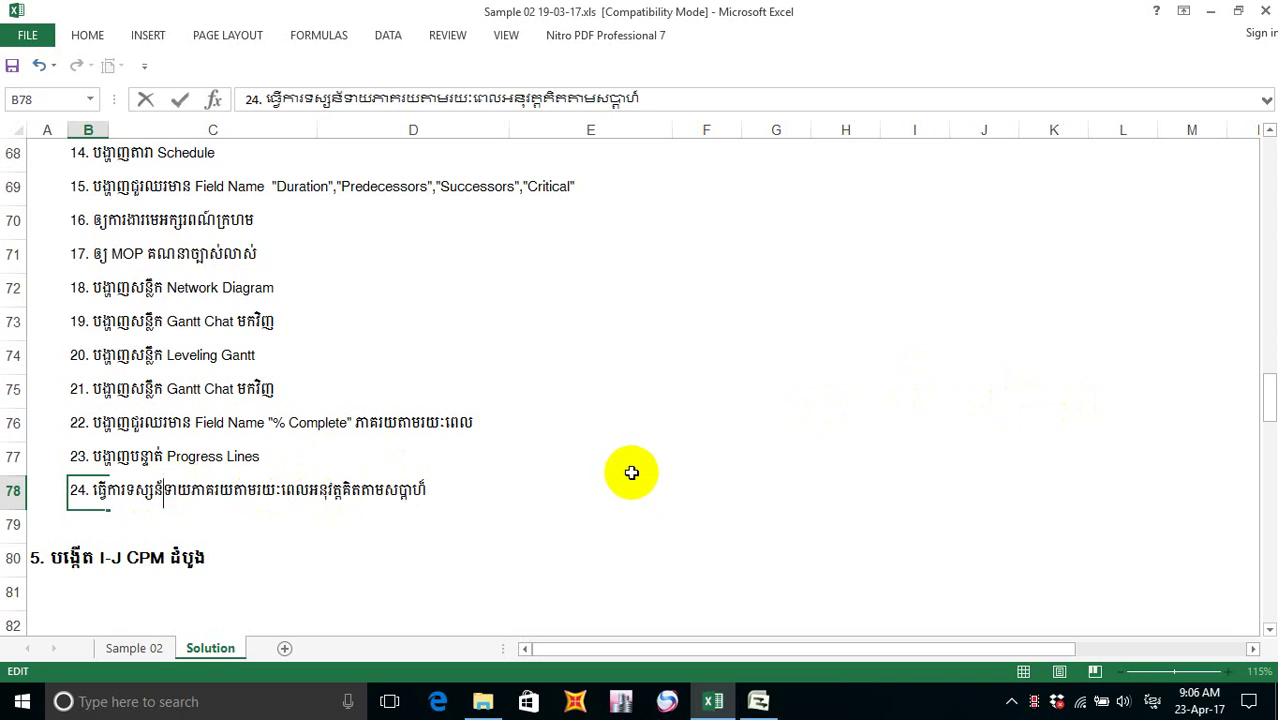
{"action": "key", "text": "BackSpace"}
{"action": "type", "text": "៍"}
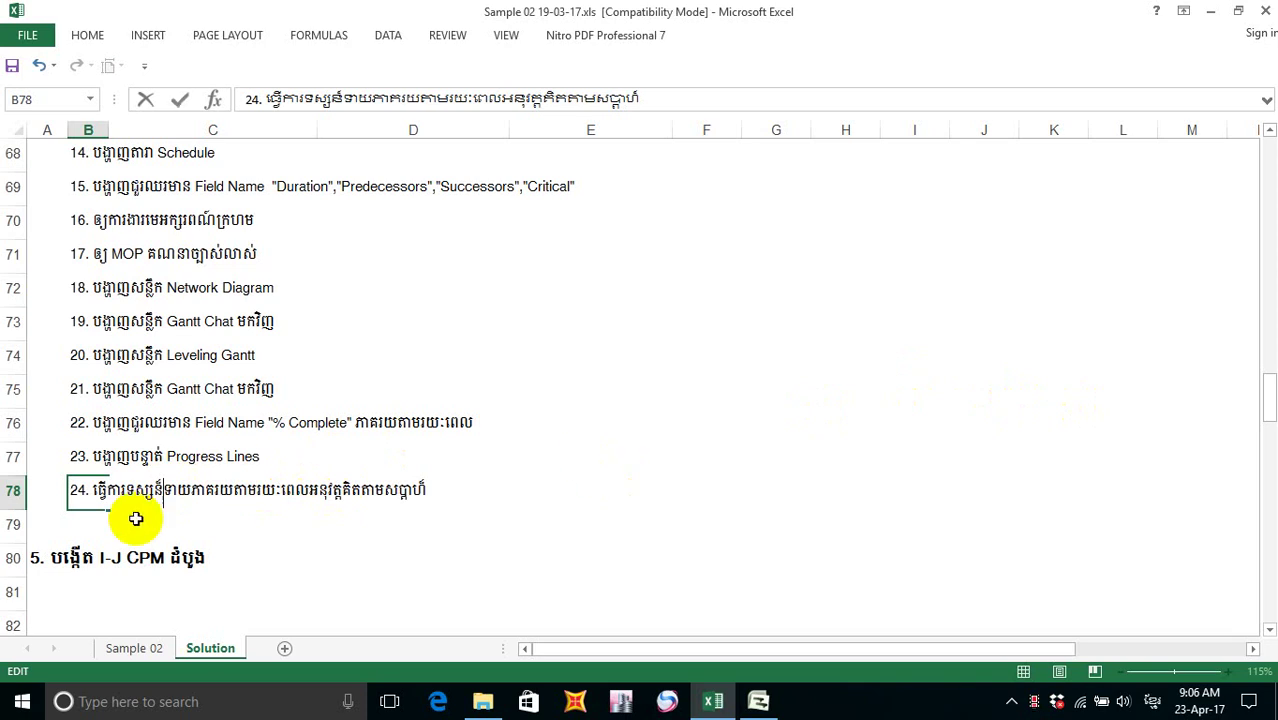
- Copy item 24 down into cell B79 and renumber the copy as 25
{"action": "left_click", "coordinate": [80, 522]}
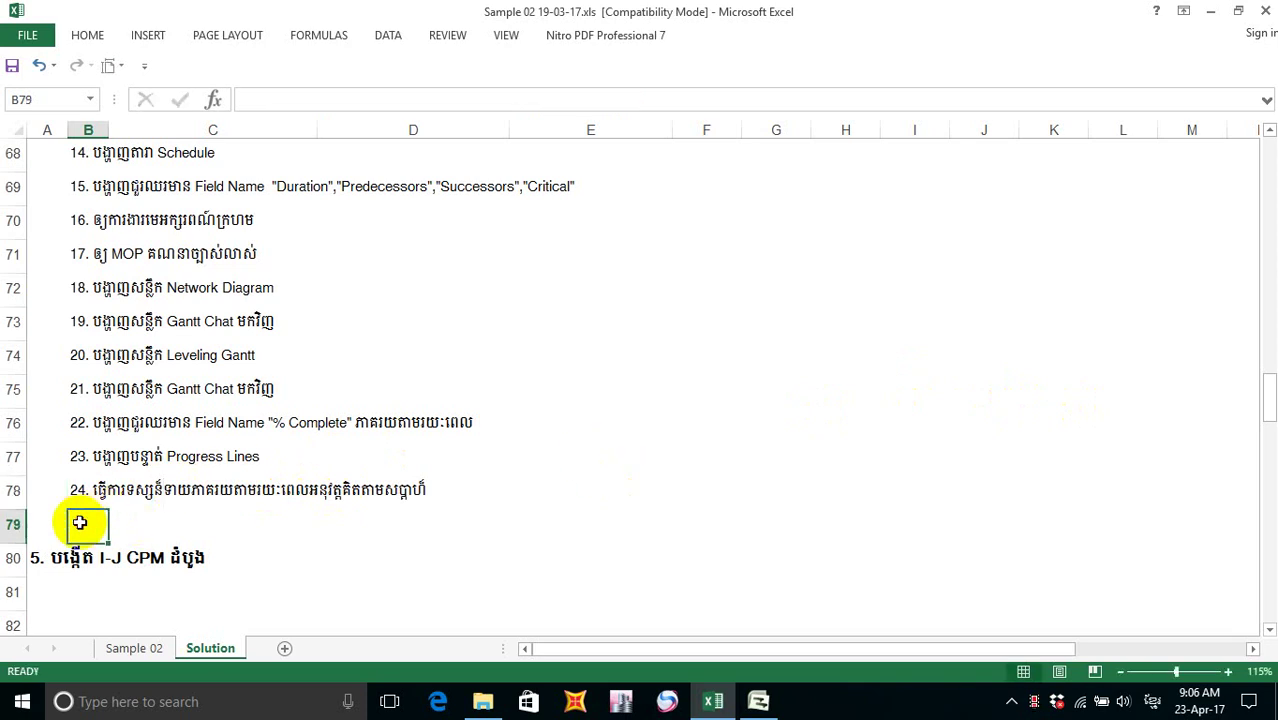
{"action": "key", "text": "ctrl+apostrophe"}
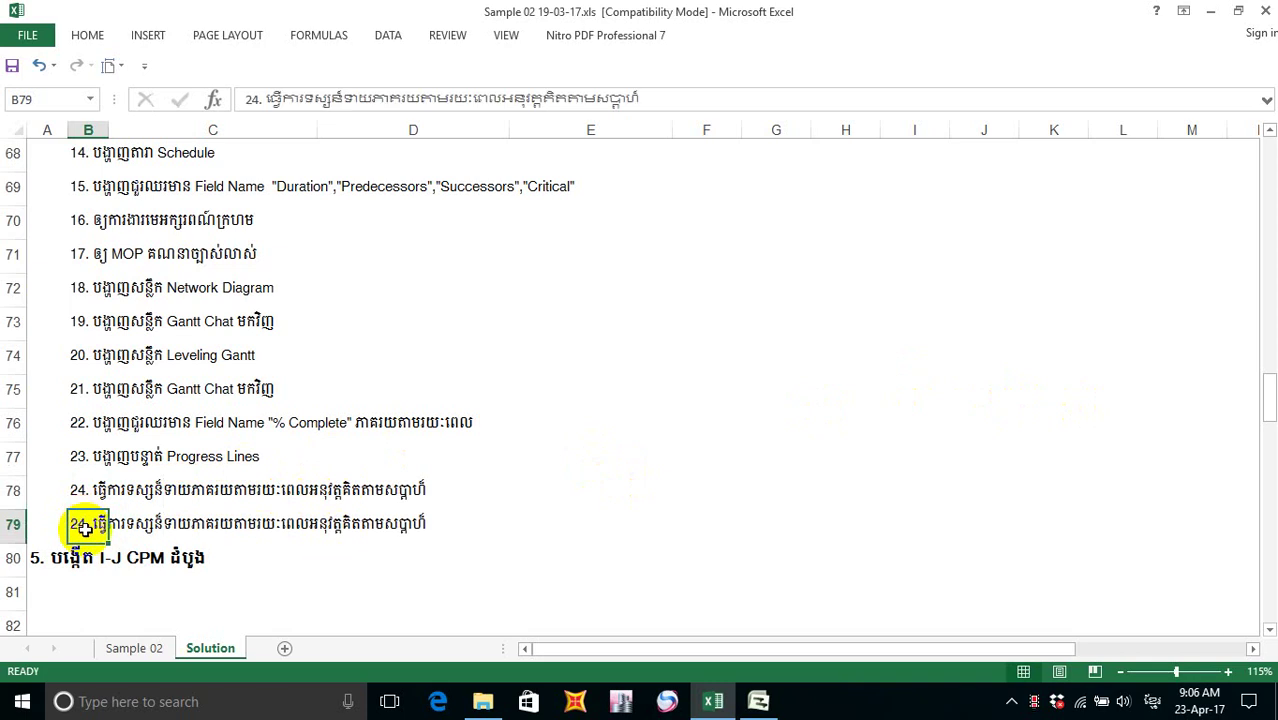
{"action": "left_click", "coordinate": [87, 524]}
{"action": "key", "text": "BackSpace"}
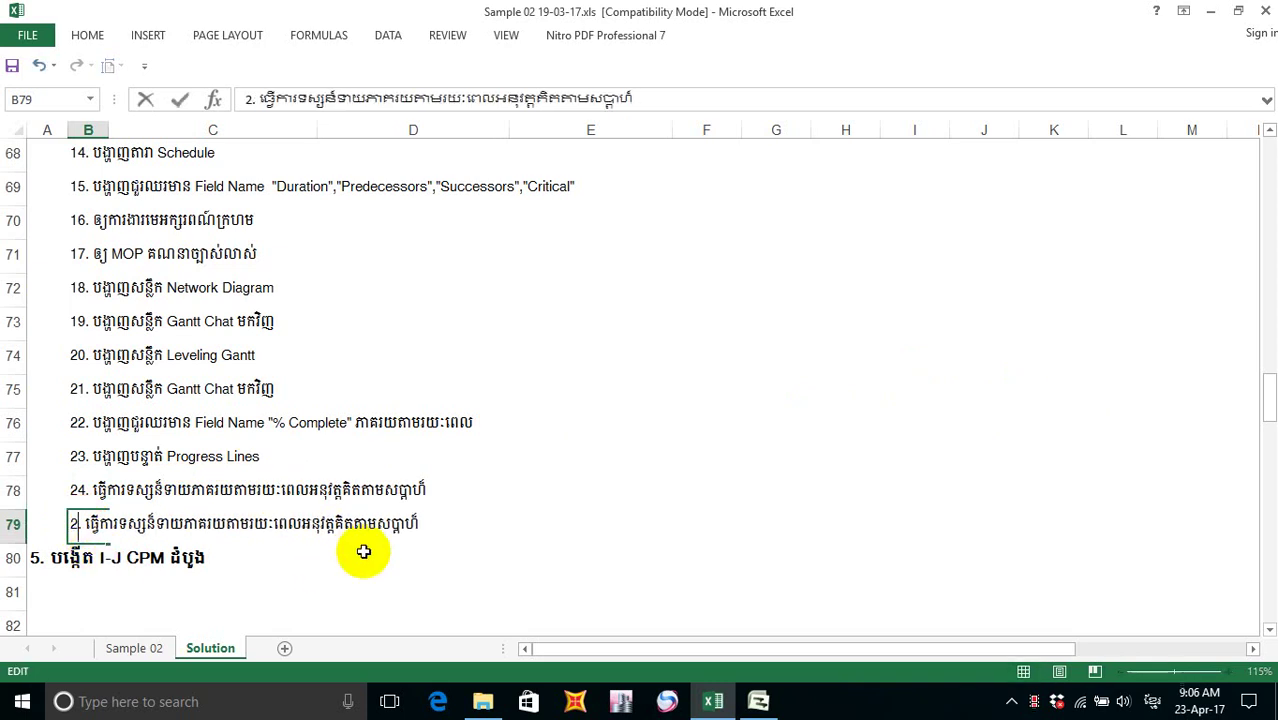
{"action": "type", "text": "5"}
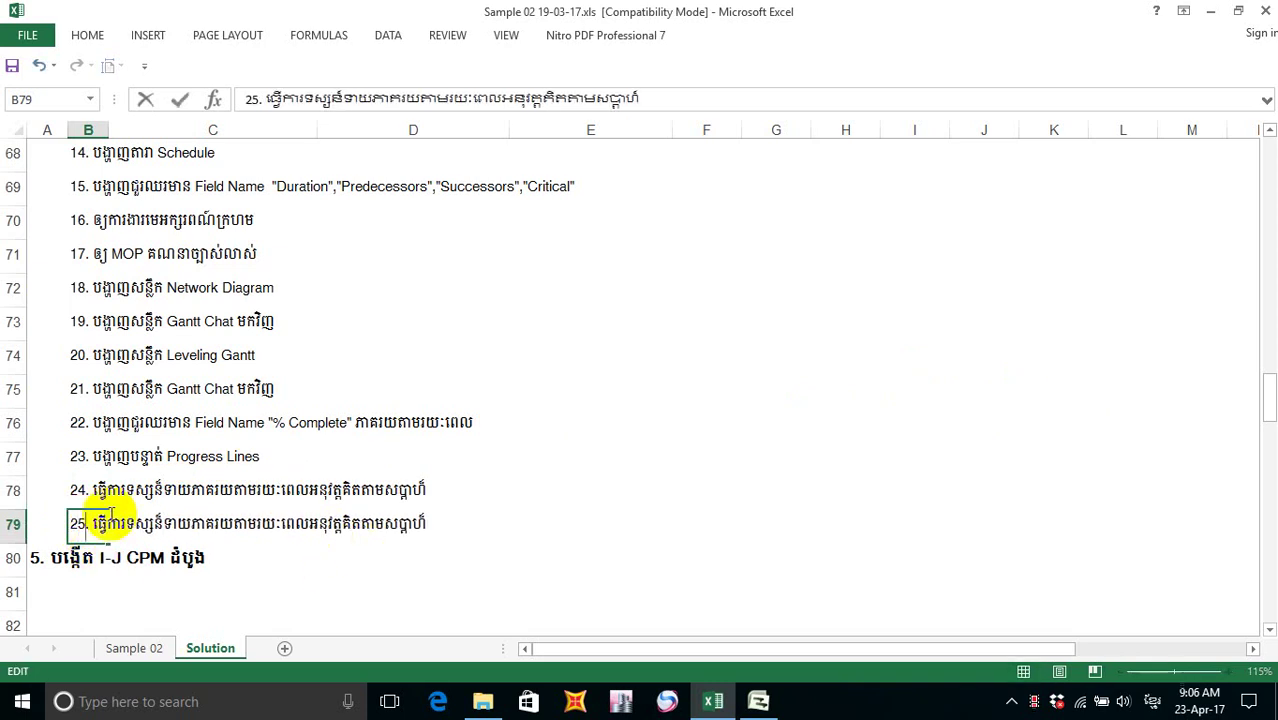
- Replace the text after the number in item 25 in cell B79 with "យកចម្លើយដែលបានទស្សន៍ទាយ"
{"action": "left_click_drag", "start_coordinate": [90, 524], "coordinate": [600, 539]}
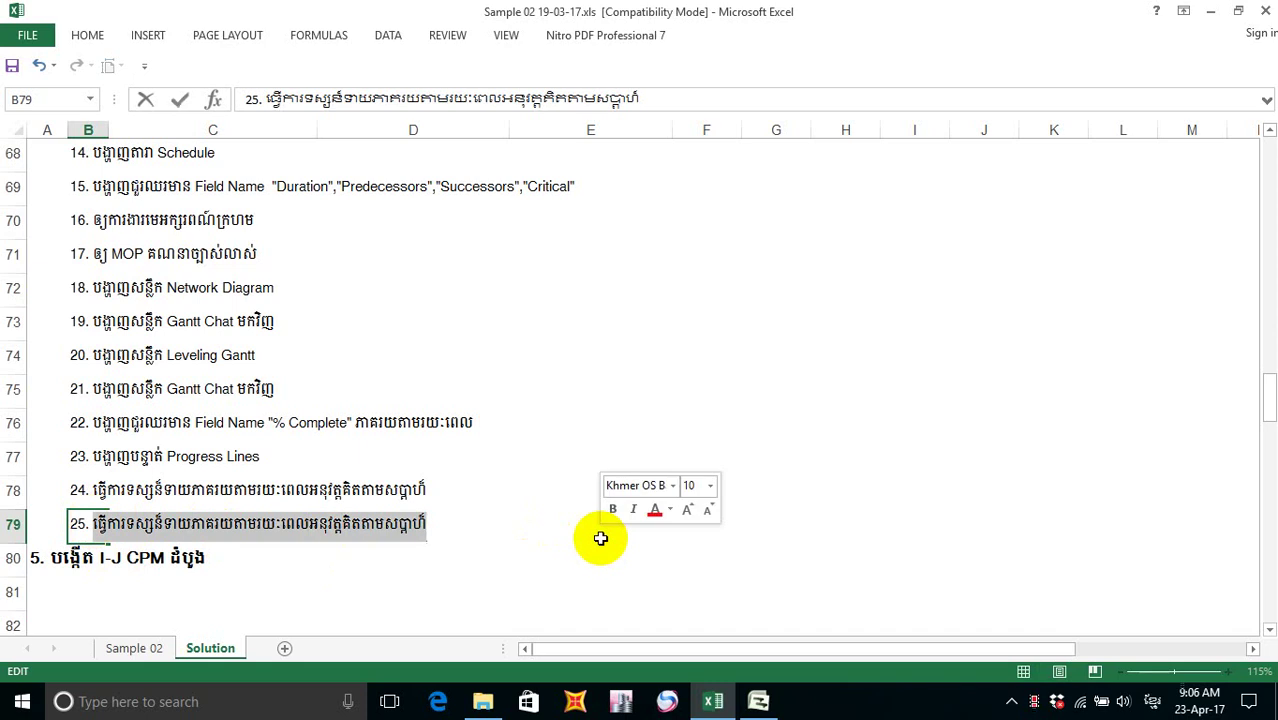
{"action": "key", "text": "BackSpace"}
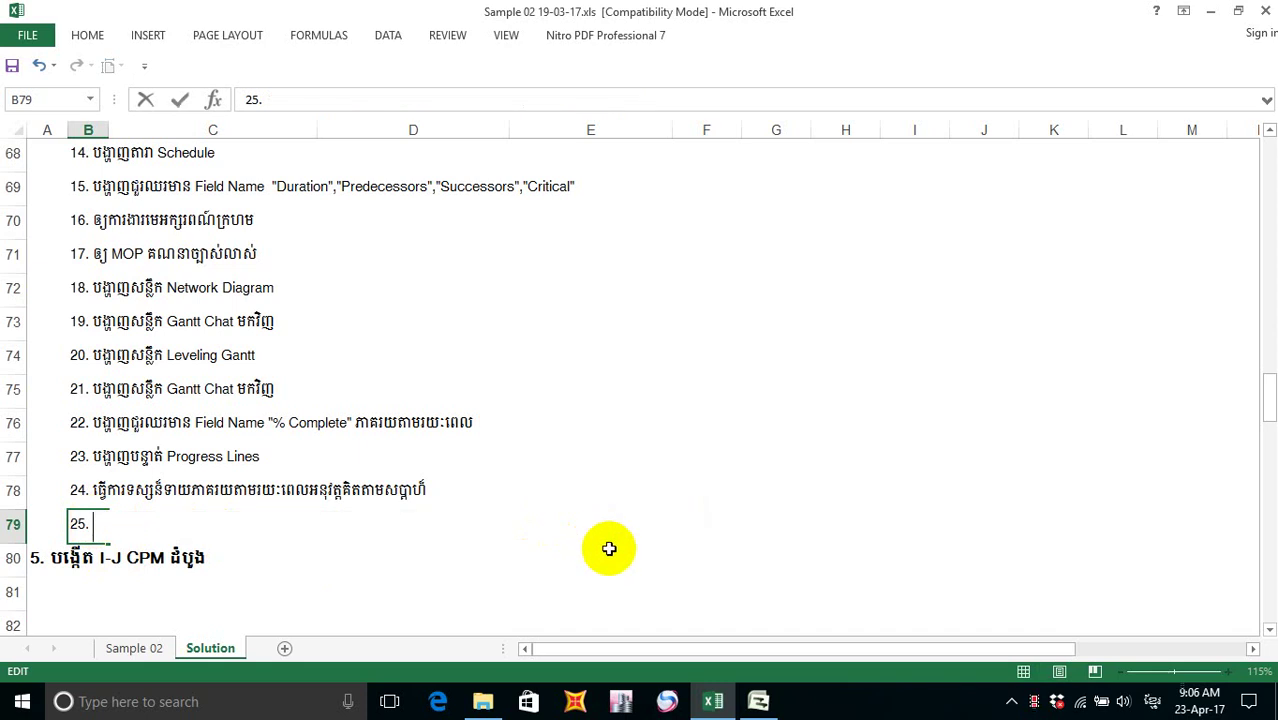
{"action": "type", "text": "យកថ"}
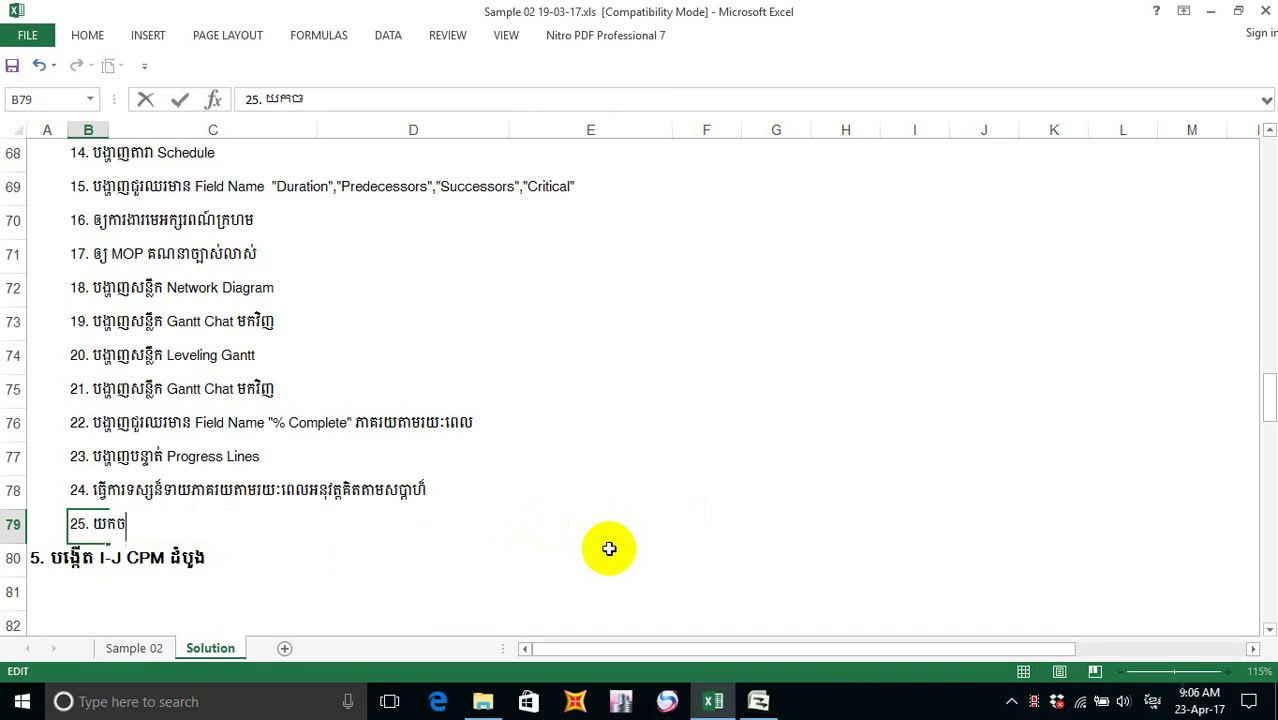
{"action": "type", "text": "ិតទ"}
{"action": "key", "text": "BackSpace"}
{"action": "key", "text": "BackSpace"}
{"action": "key", "text": "BackSpace"}
{"action": "type", "text": "ម្ល"}
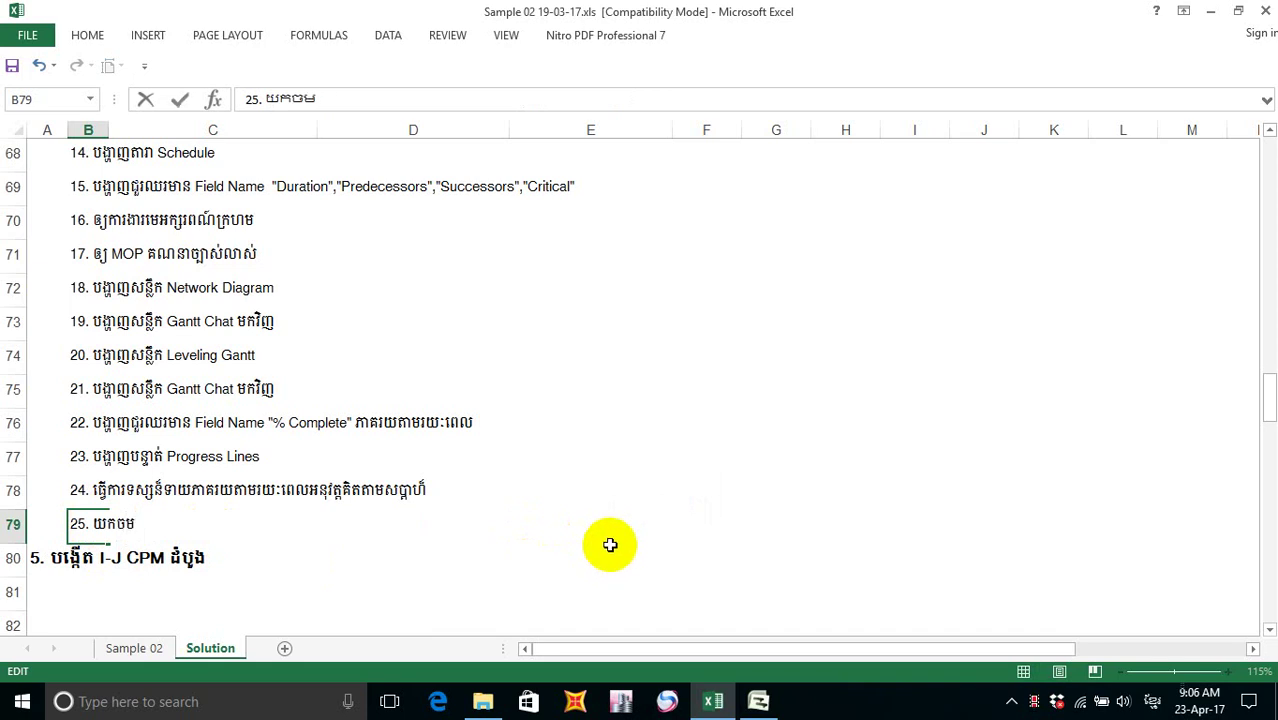
{"action": "type", "text": "ើយដែ"}
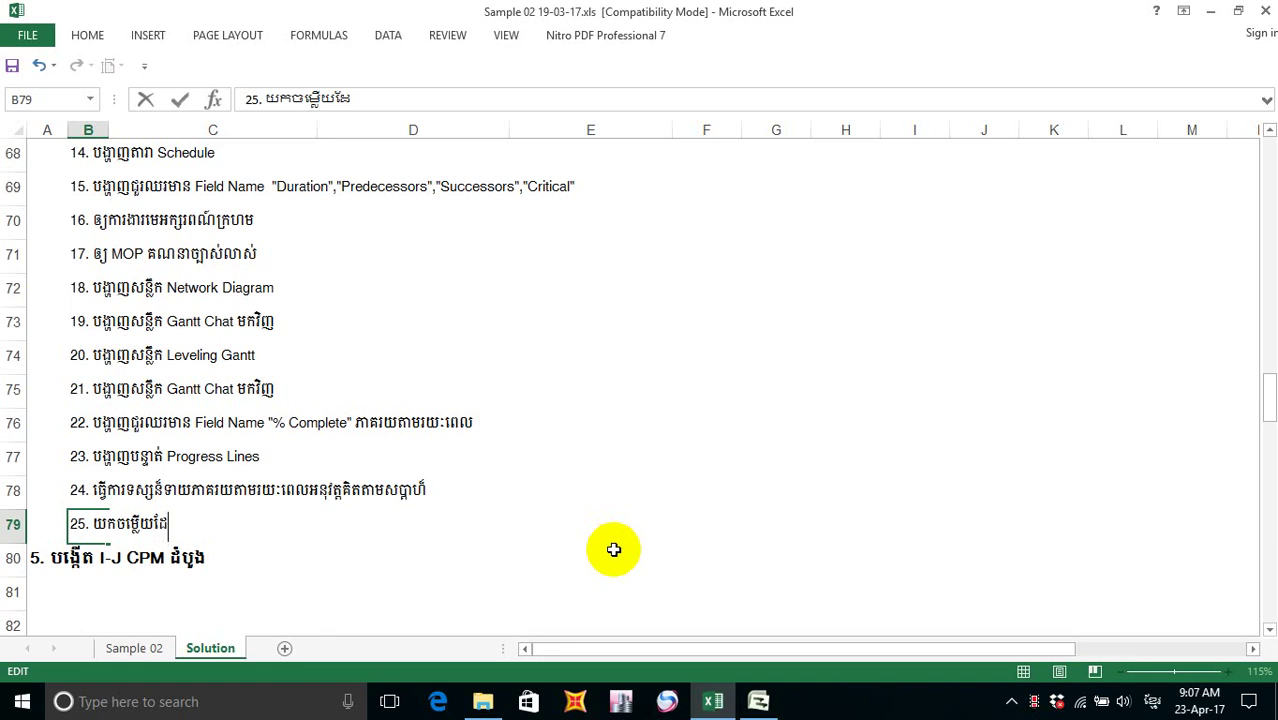
{"action": "type", "text": "លបានទ"}
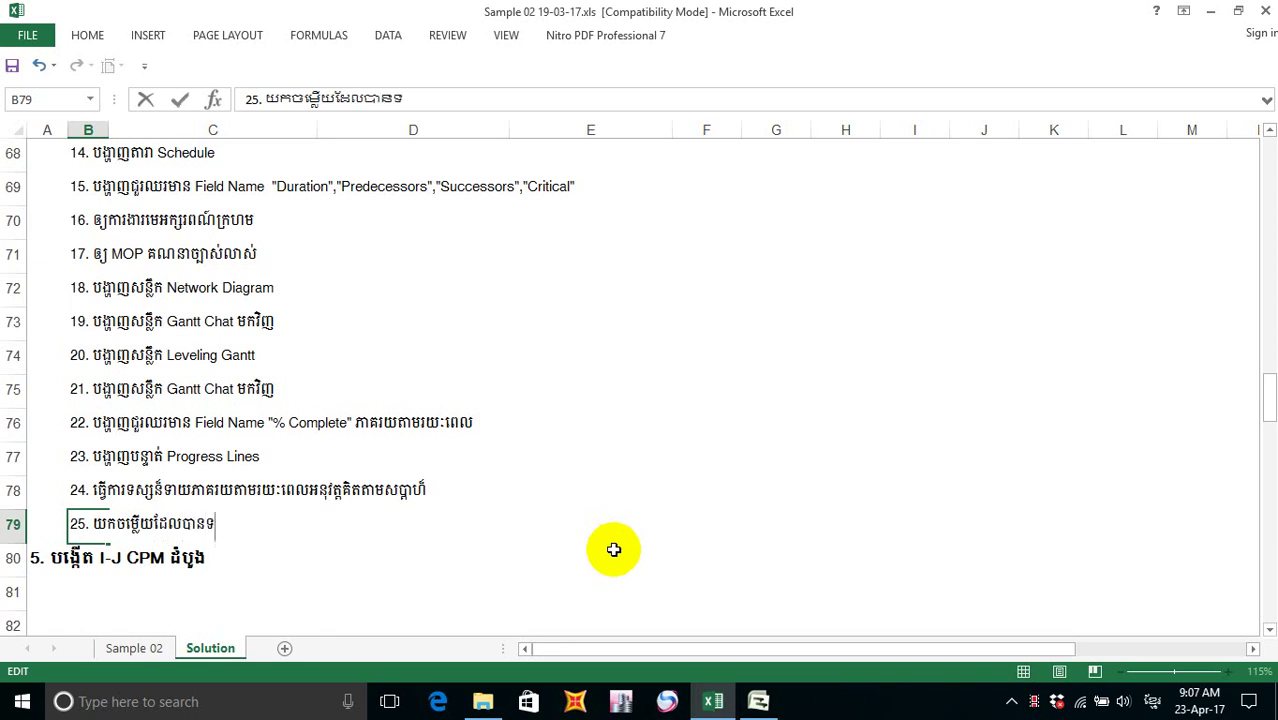
{"action": "type", "text": "ស្សន៍"}
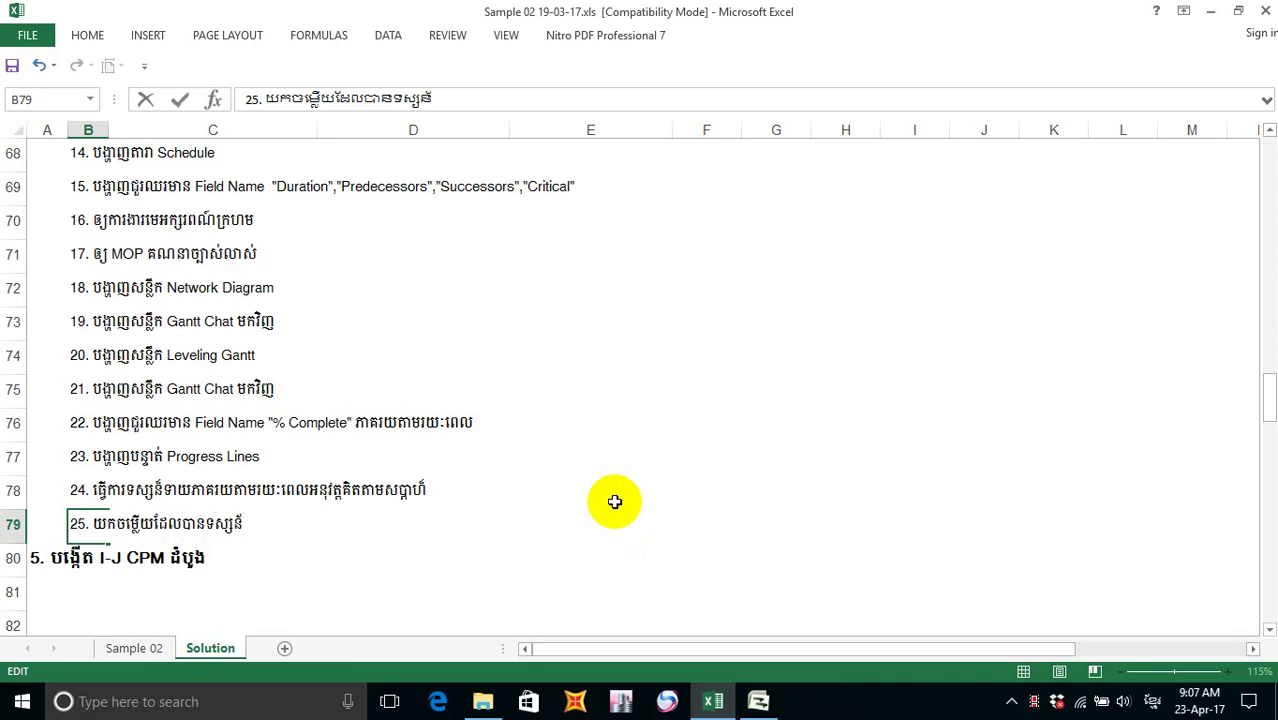
{"action": "key", "text": "BackSpace"}
{"action": "type", "text": "៍ទាយ"}
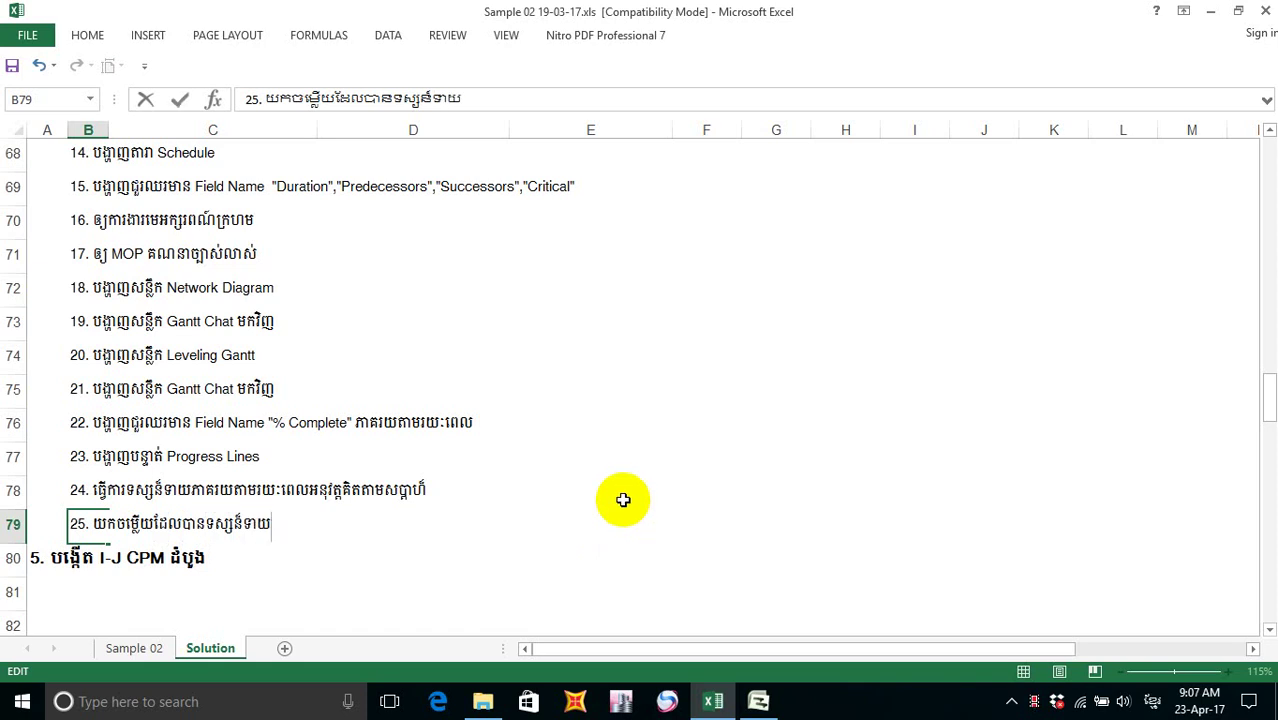
- Continue item 25 by appending "មករៀបចំនៅសន្លឹក"
{"action": "type", "text": "មករៀ"}
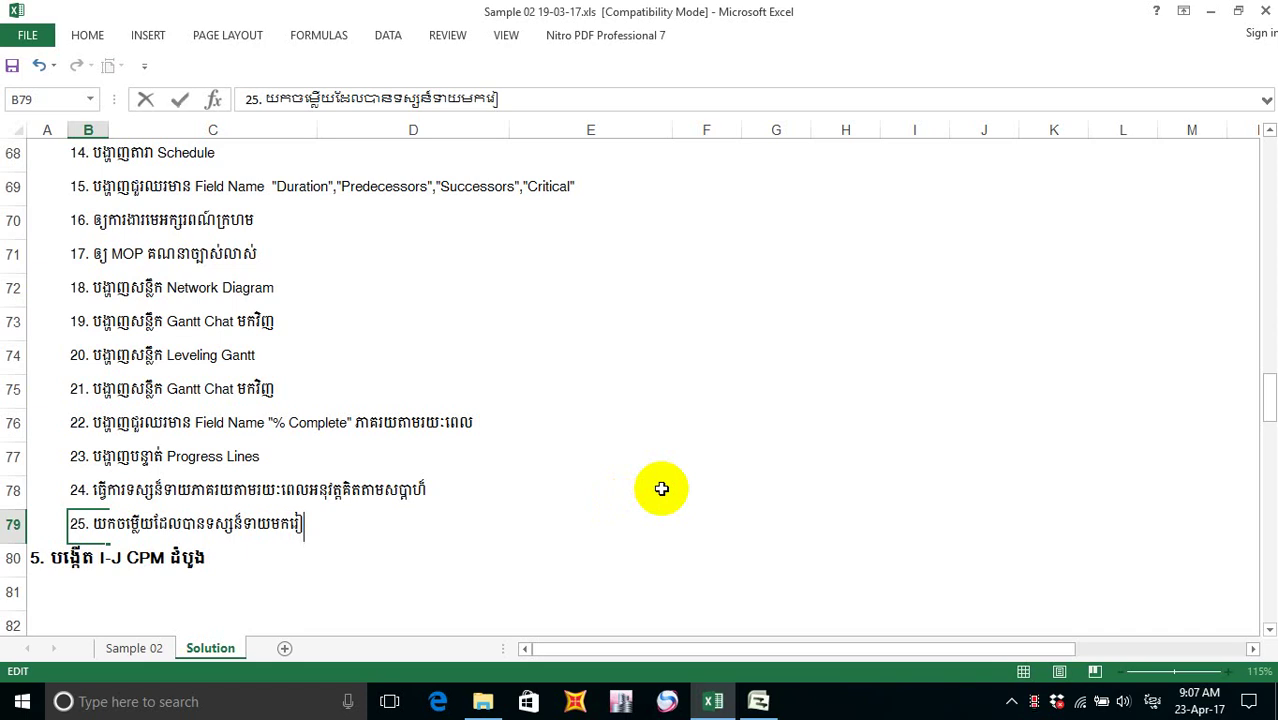
{"action": "type", "text": "ម"}
{"action": "key", "text": "BackSpace"}
{"action": "type", "text": "បចំនៅ"}
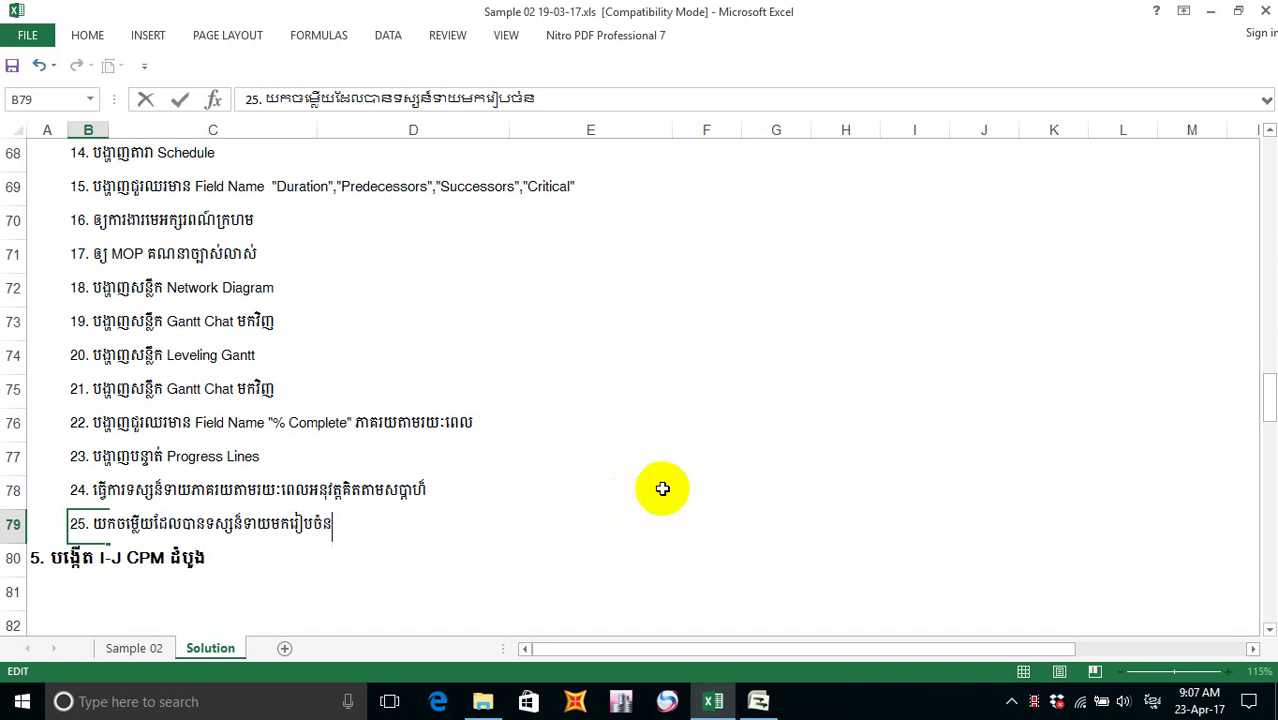
{"action": "type", "text": "សន្ល"}
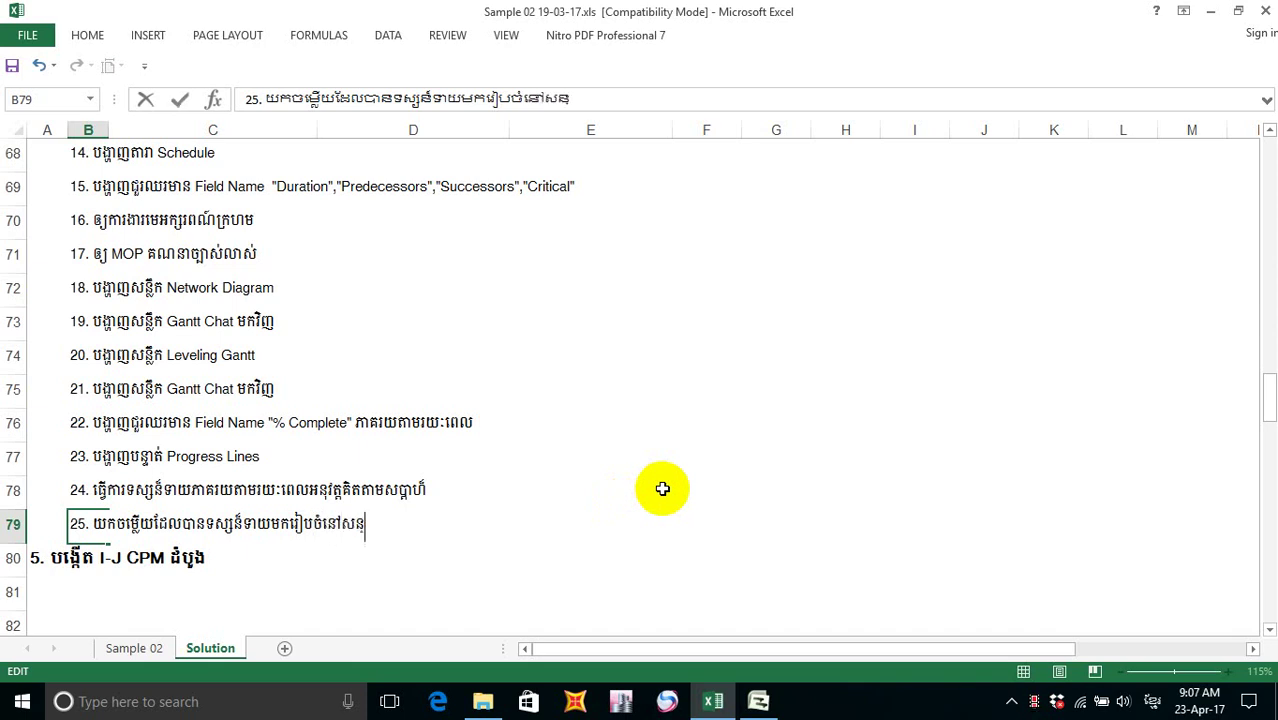
{"action": "type", "text": "ឹក"}
- Finish item 25 with the sheet name "% Complete", written in English, and commit the cell
{"action": "type", "text": "%"}
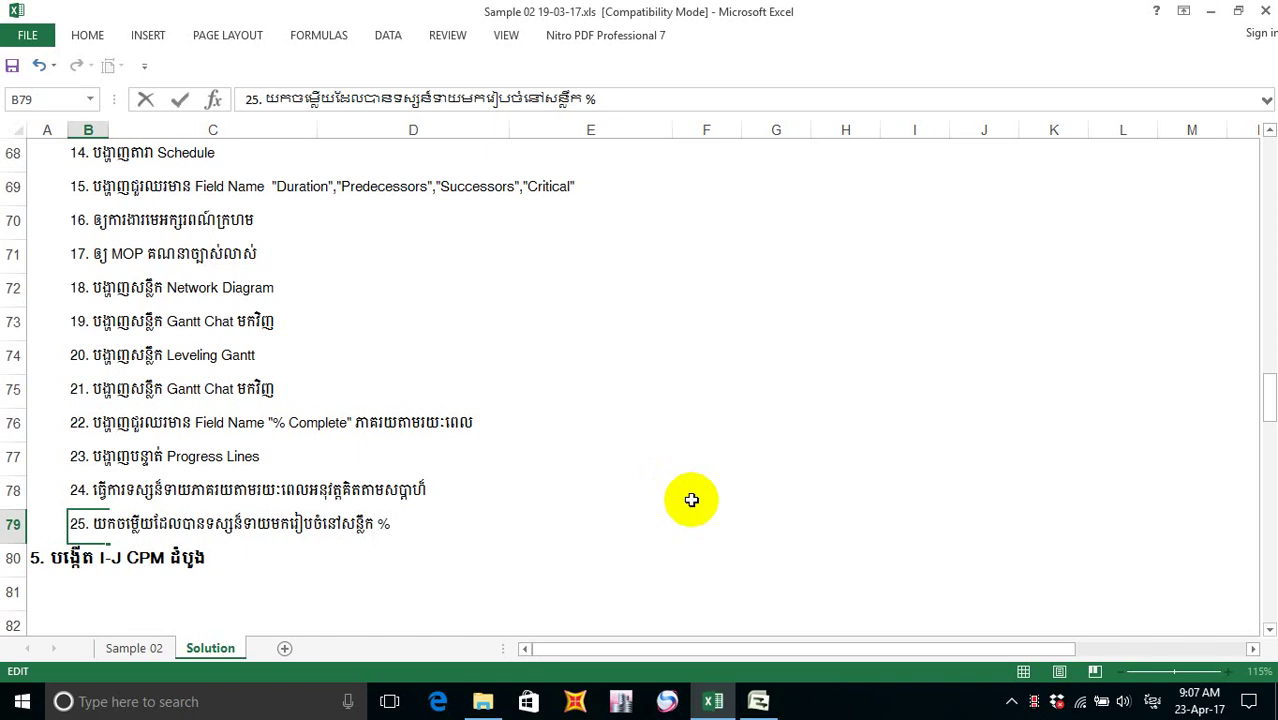
{"action": "key", "text": "alt+shift"}
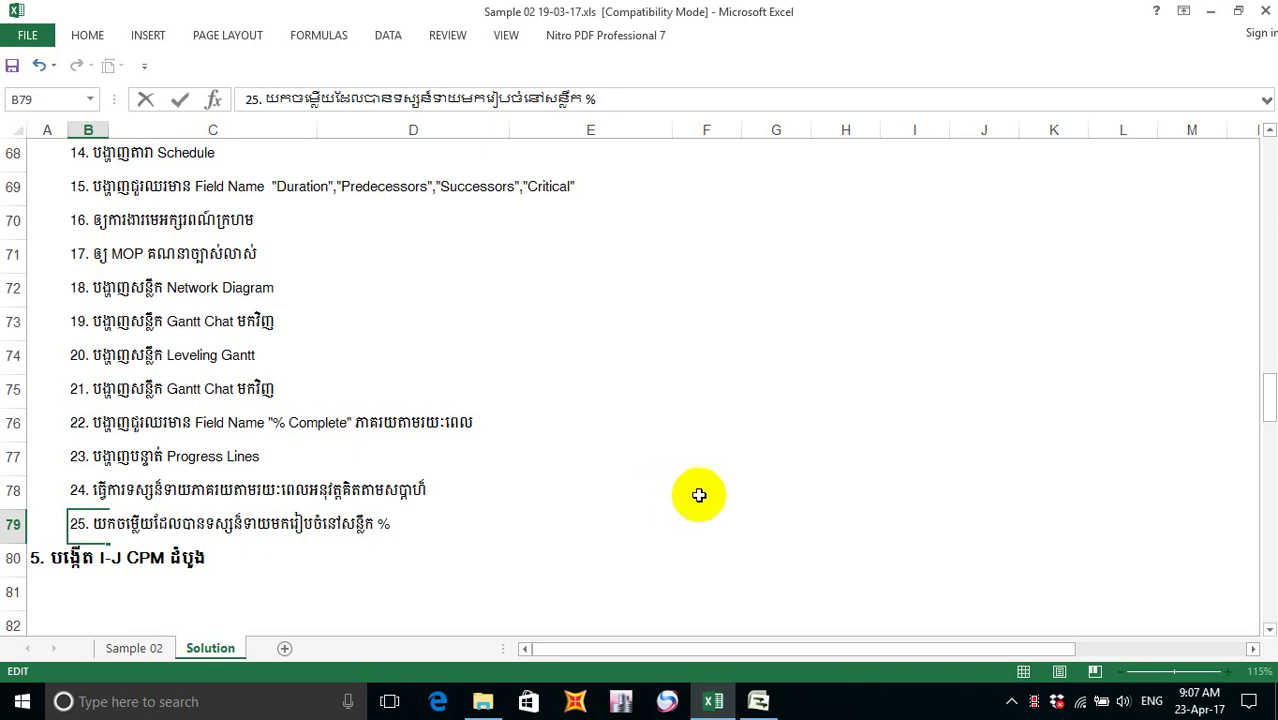
{"action": "type", "text": "Complw"}
{"action": "key", "text": "BackSpace"}
{"action": "type", "text": "e"}
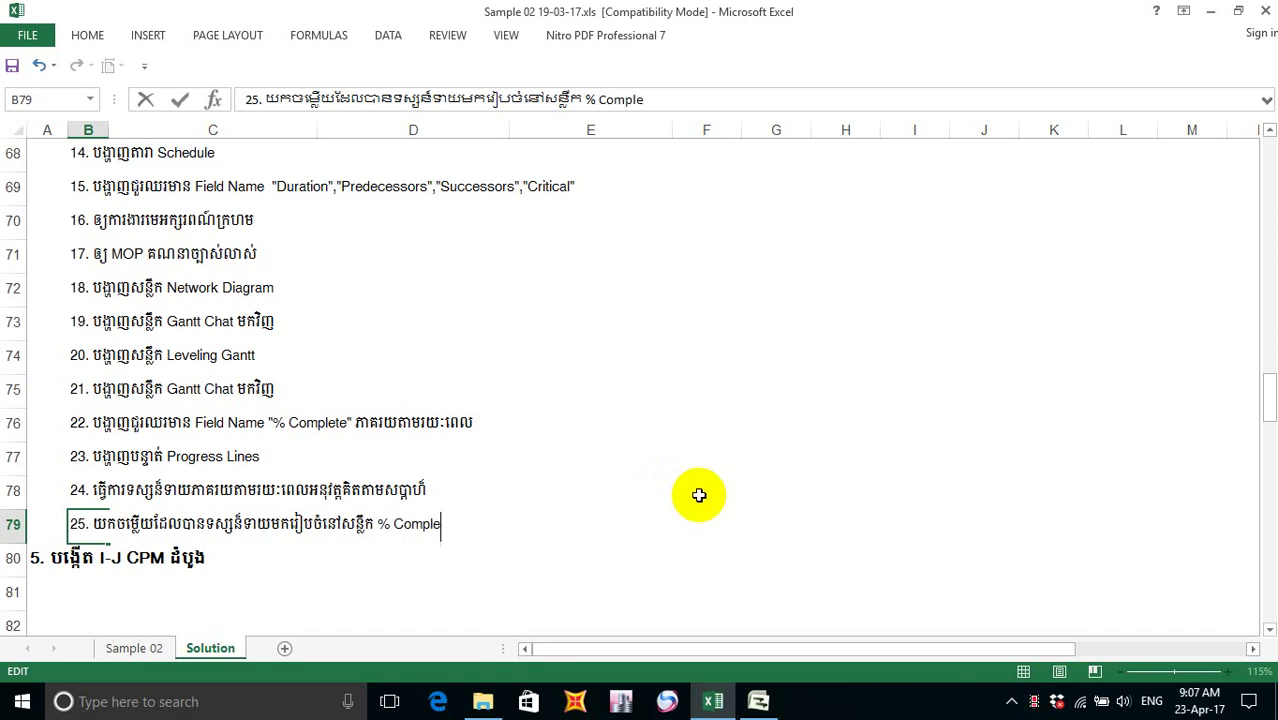
{"action": "type", "text": "te"}
{"action": "left_click", "coordinate": [645, 562]}
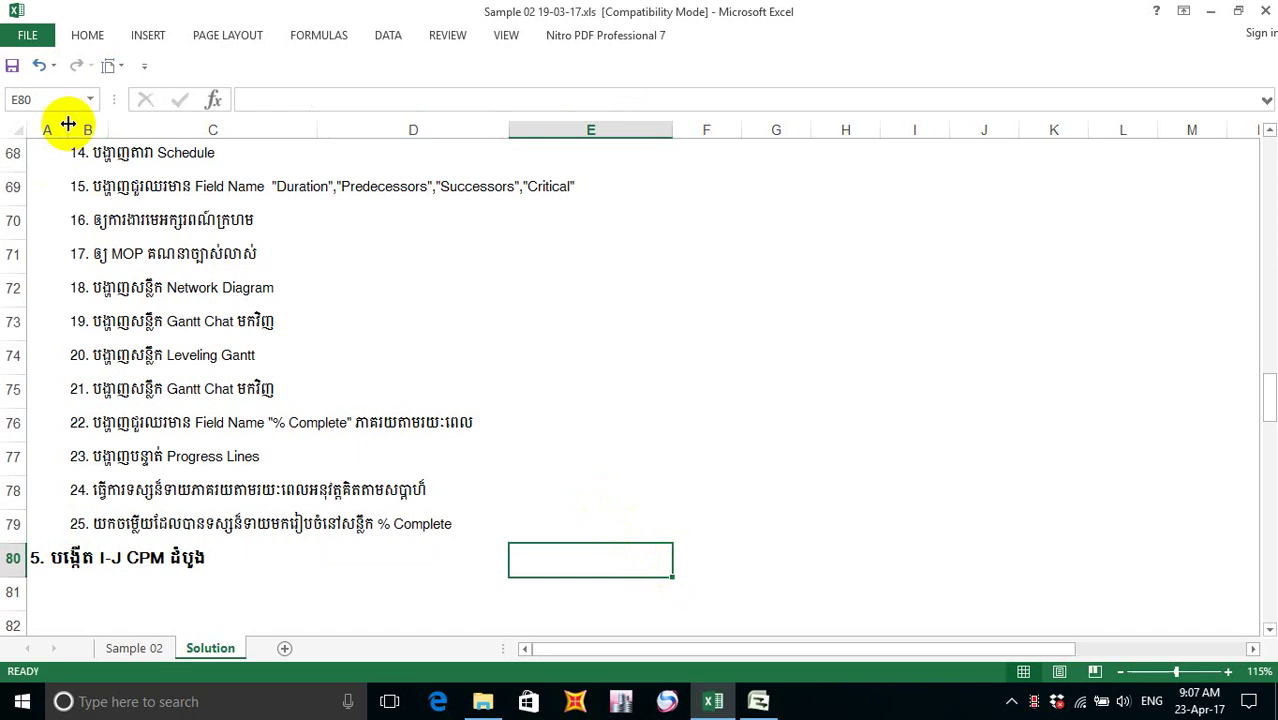
- Save the workbook with the completed list of steps on the Solution sheet
{"action": "left_click", "coordinate": [12, 65]}
{"action": "left_click", "coordinate": [743, 494]}
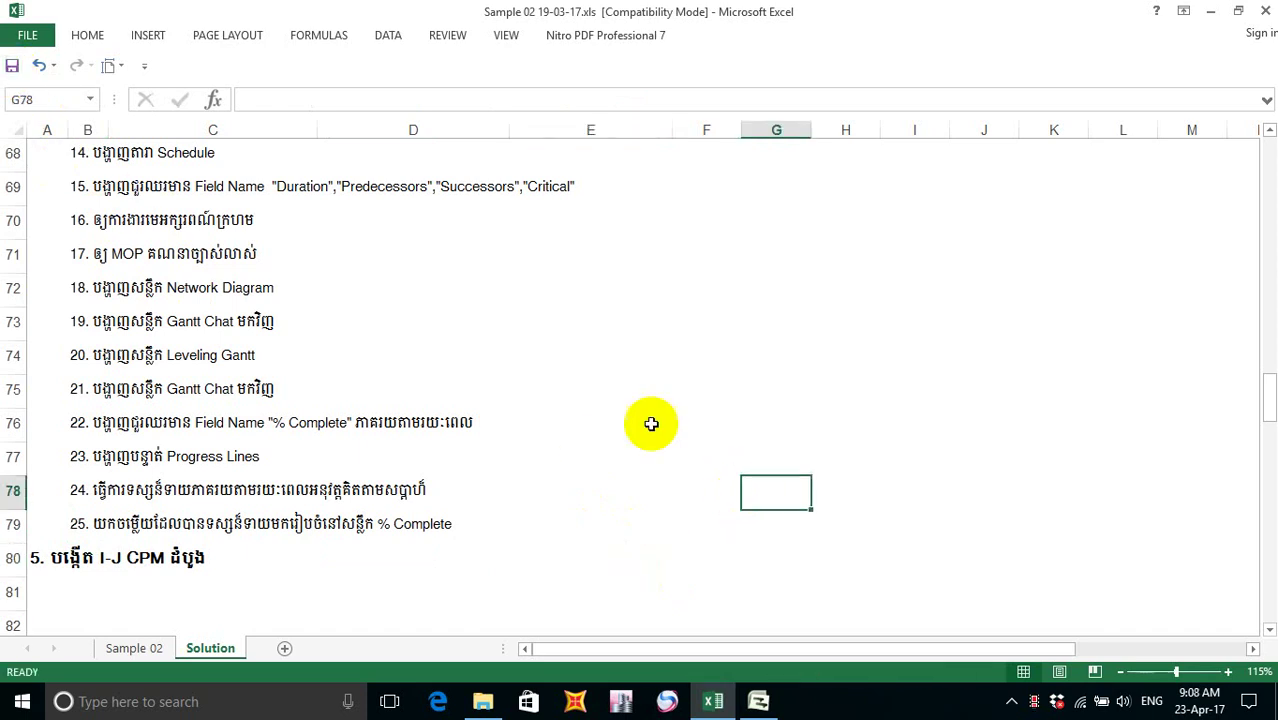
{"action": "left_click", "coordinate": [12, 65]}
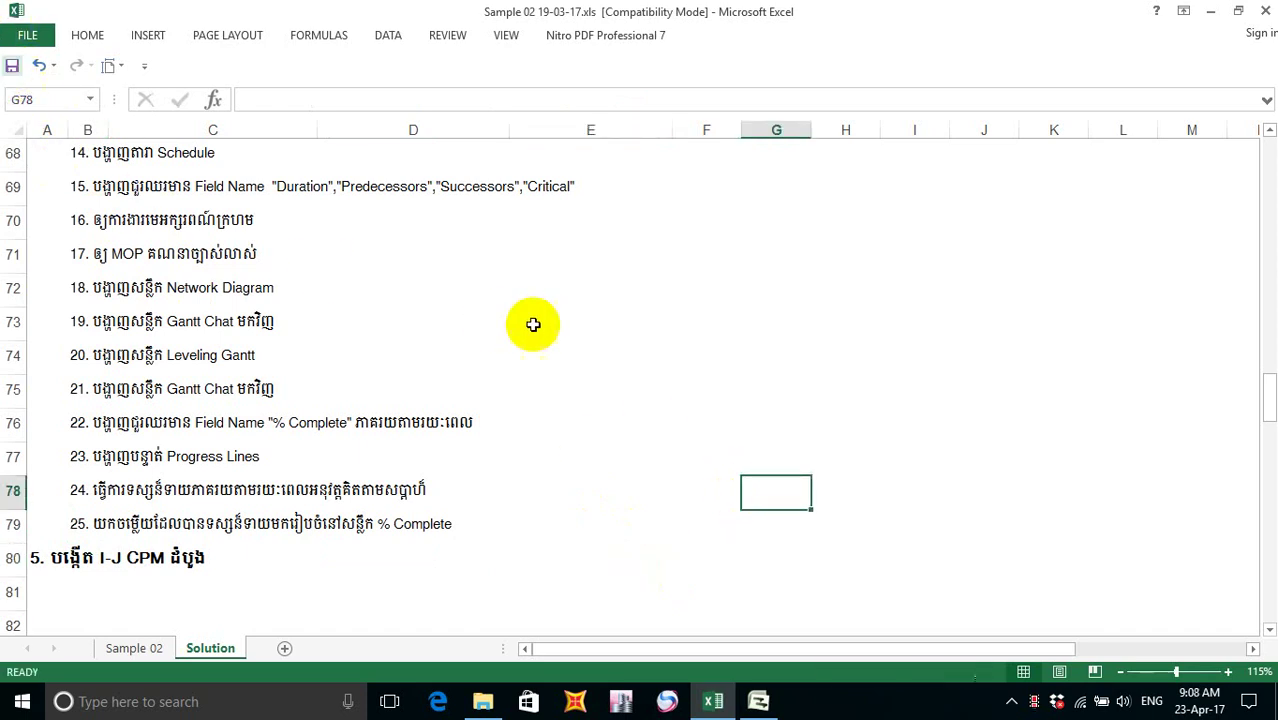
{"action": "left_click", "coordinate": [674, 356]}
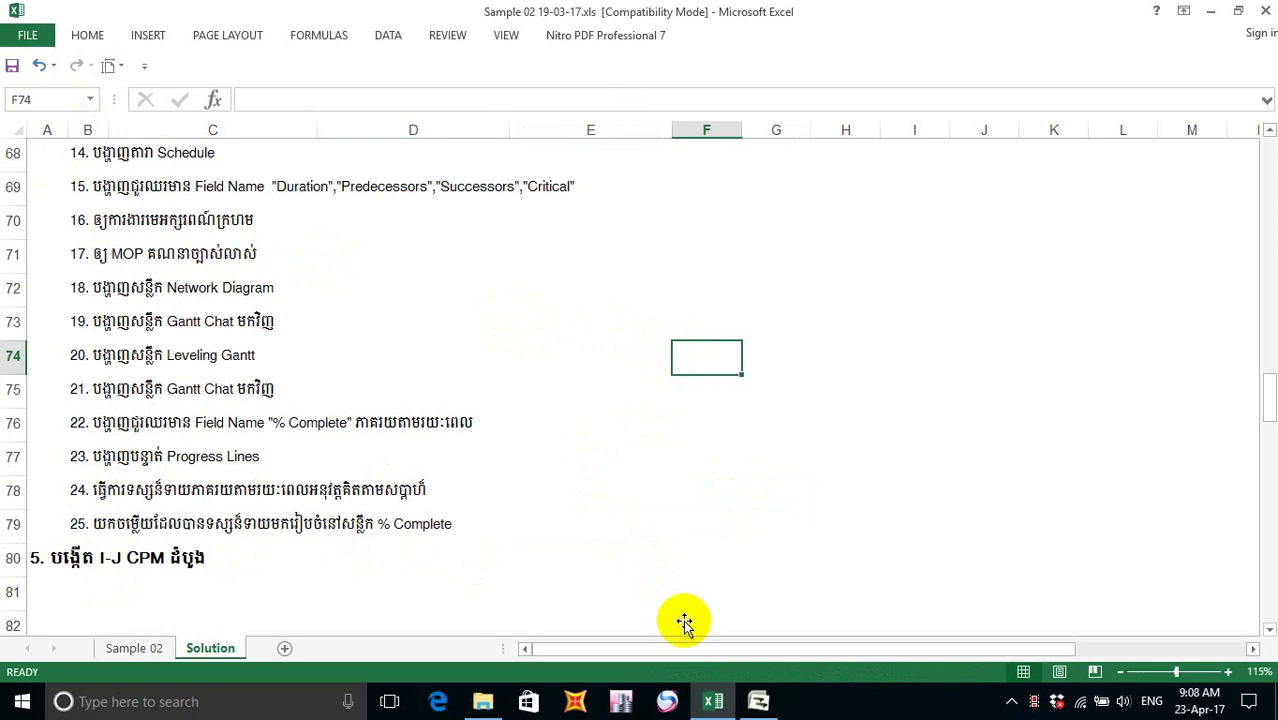
{"action": "left_click", "coordinate": [11, 66]}
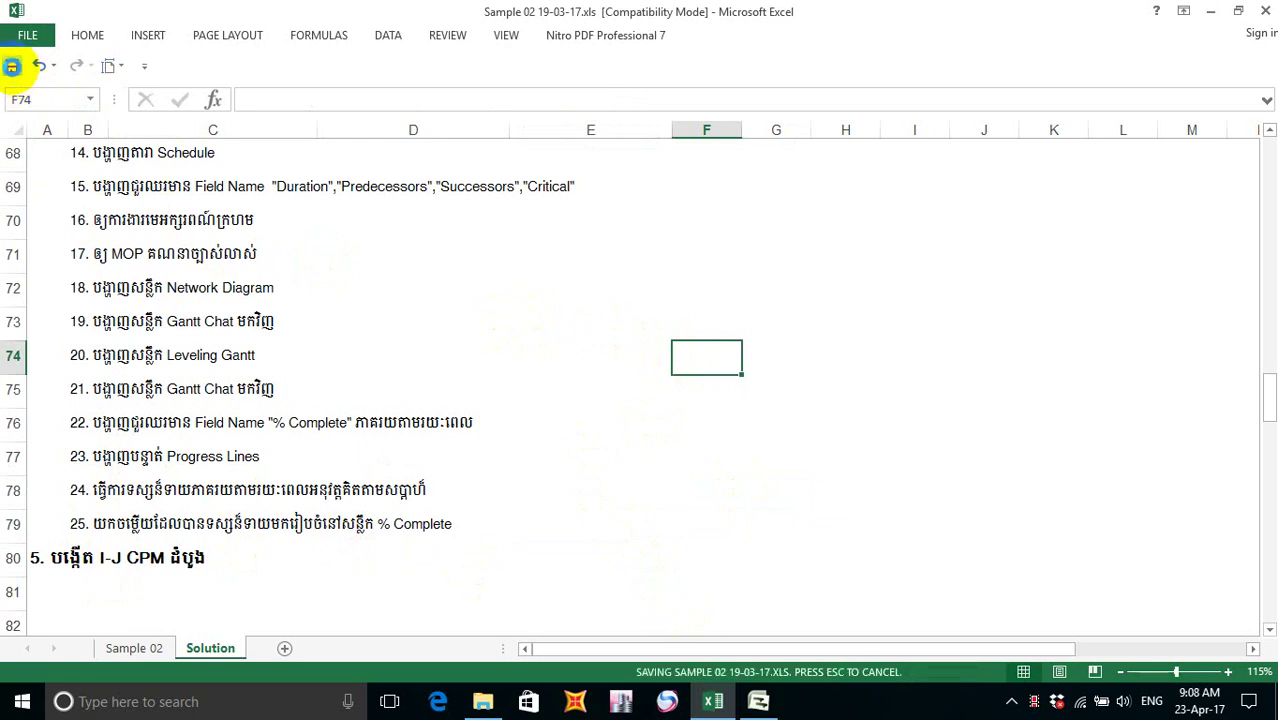
- Check the plant construction schedule in Microsoft Project, return to Excel and add a new worksheet named "% Complete" after Solution
{"action": "left_click", "coordinate": [760, 703]}
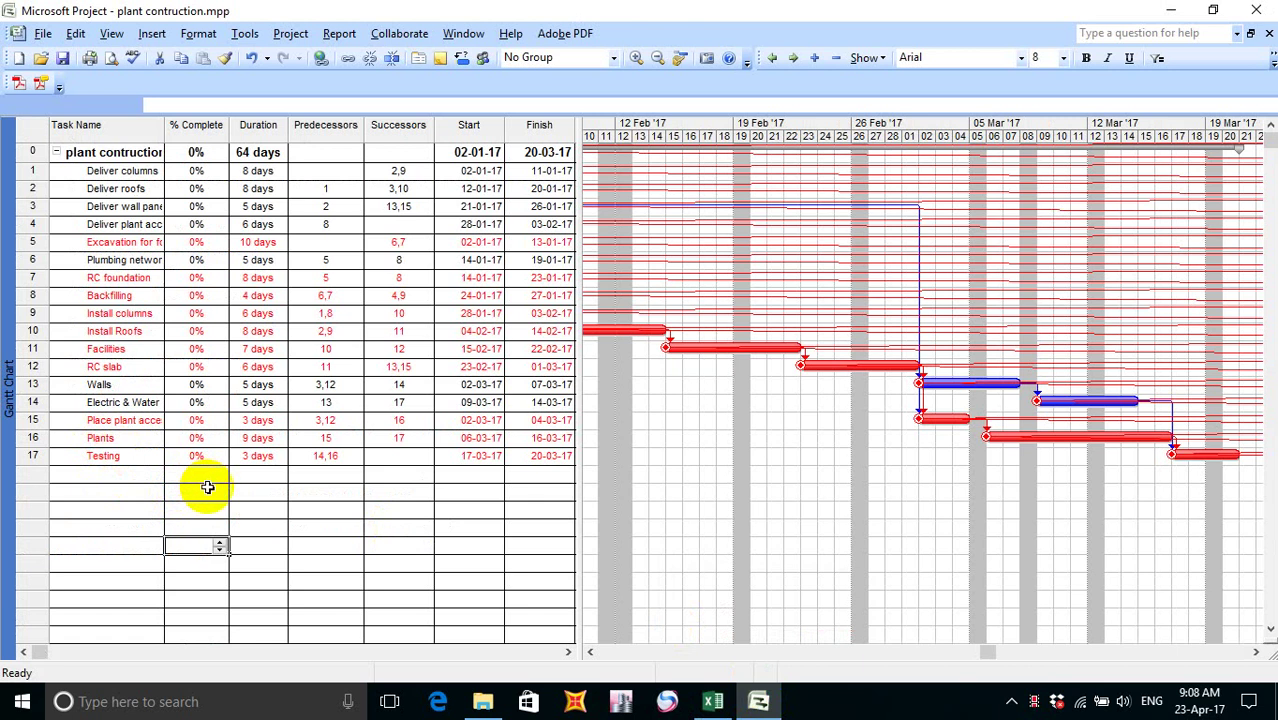
{"action": "left_click", "coordinate": [712, 701]}
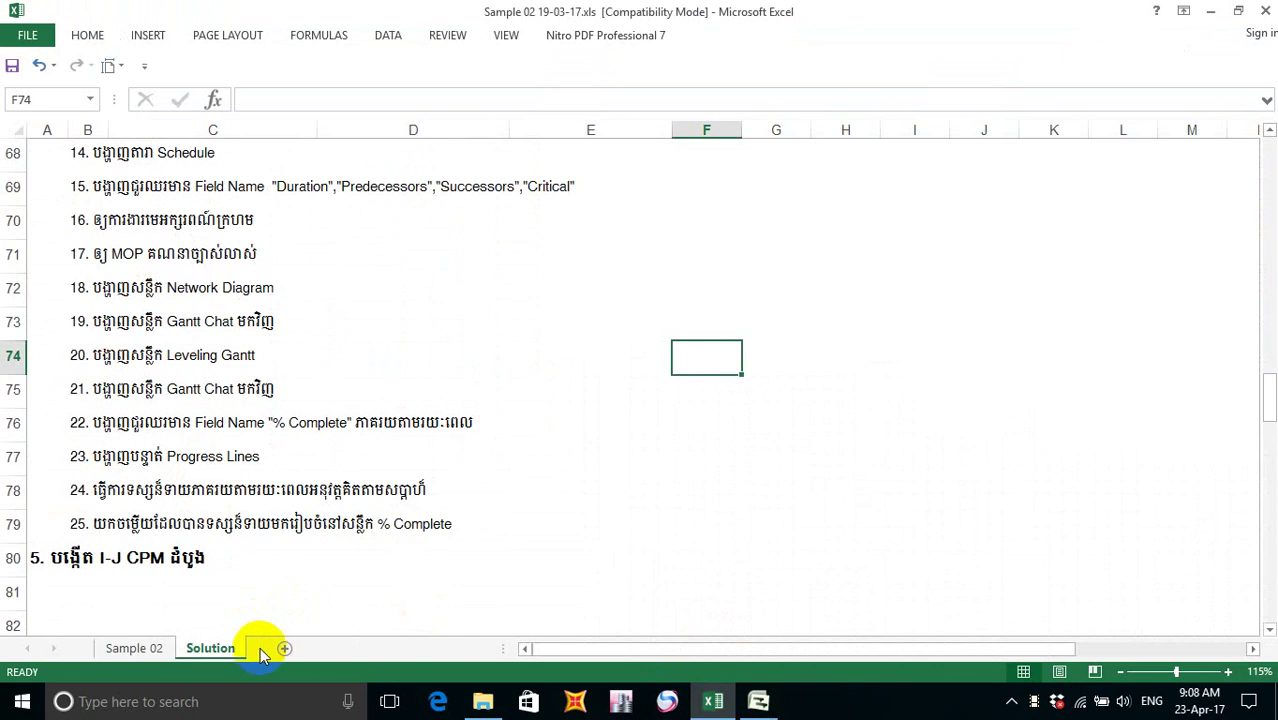
{"action": "left_click", "coordinate": [284, 648]}
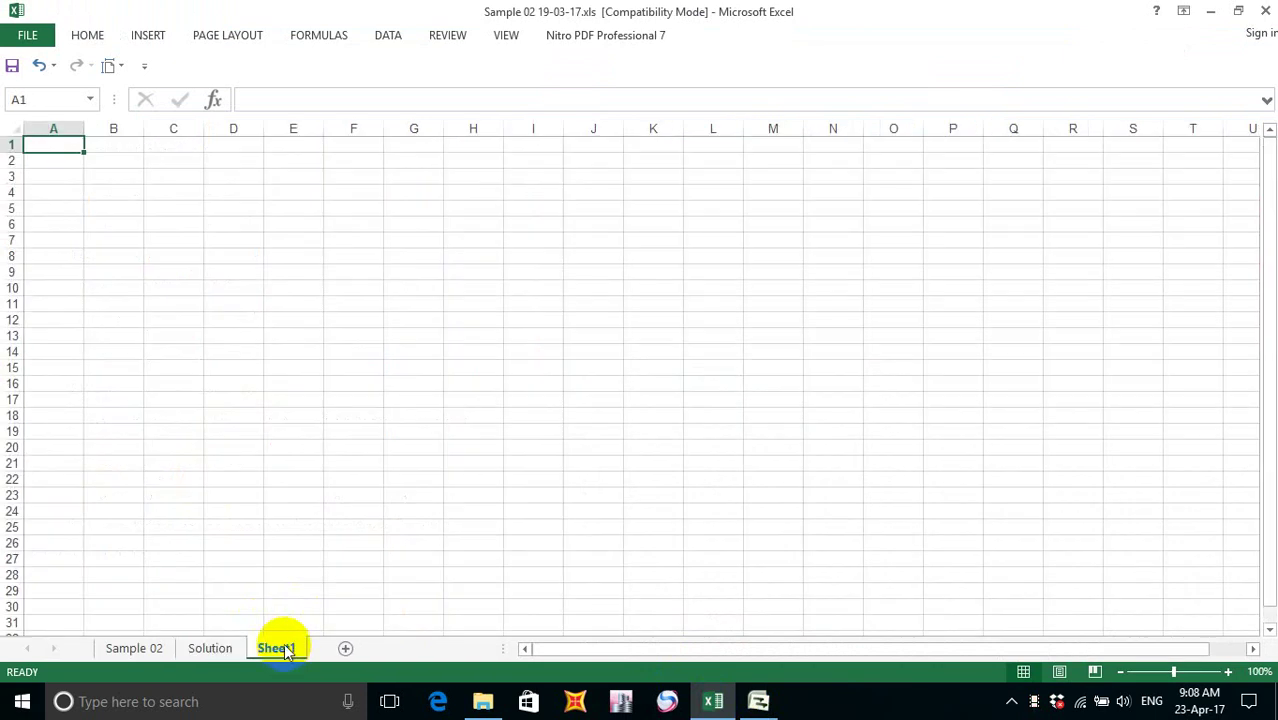
{"action": "right_click", "coordinate": [268, 650]}
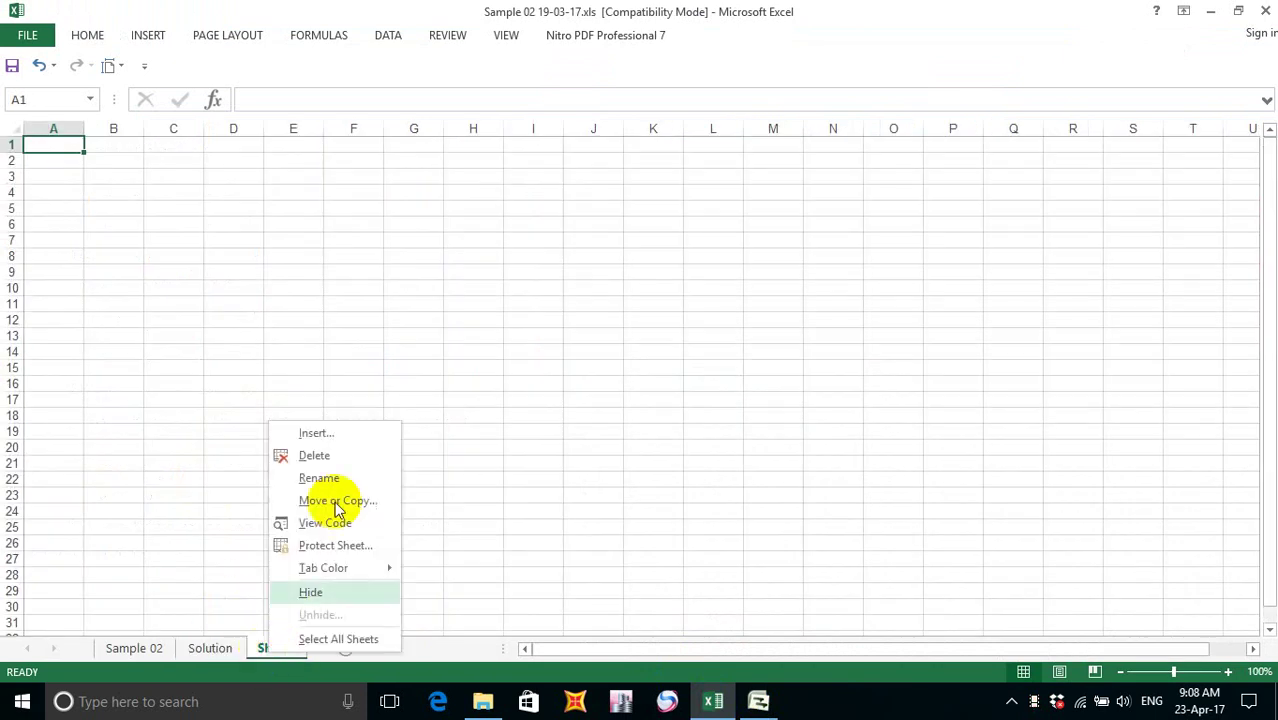
{"action": "left_click", "coordinate": [343, 479]}
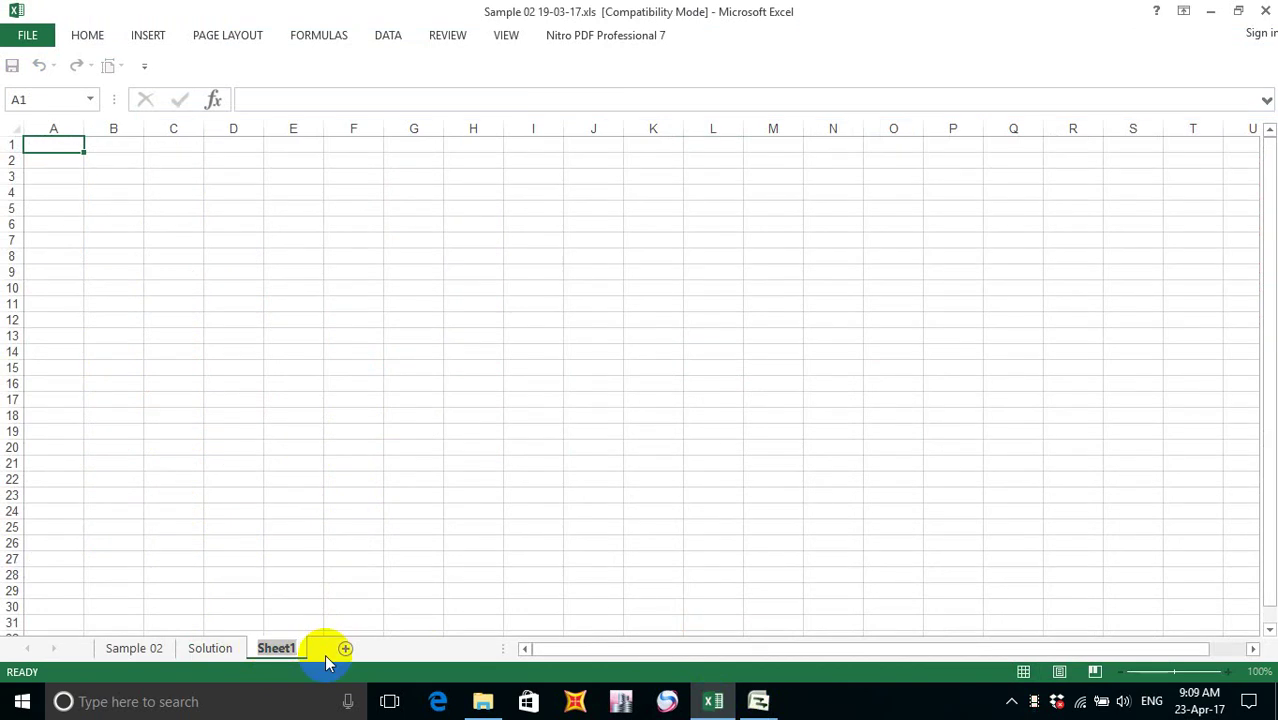
{"action": "type", "text": "%"}
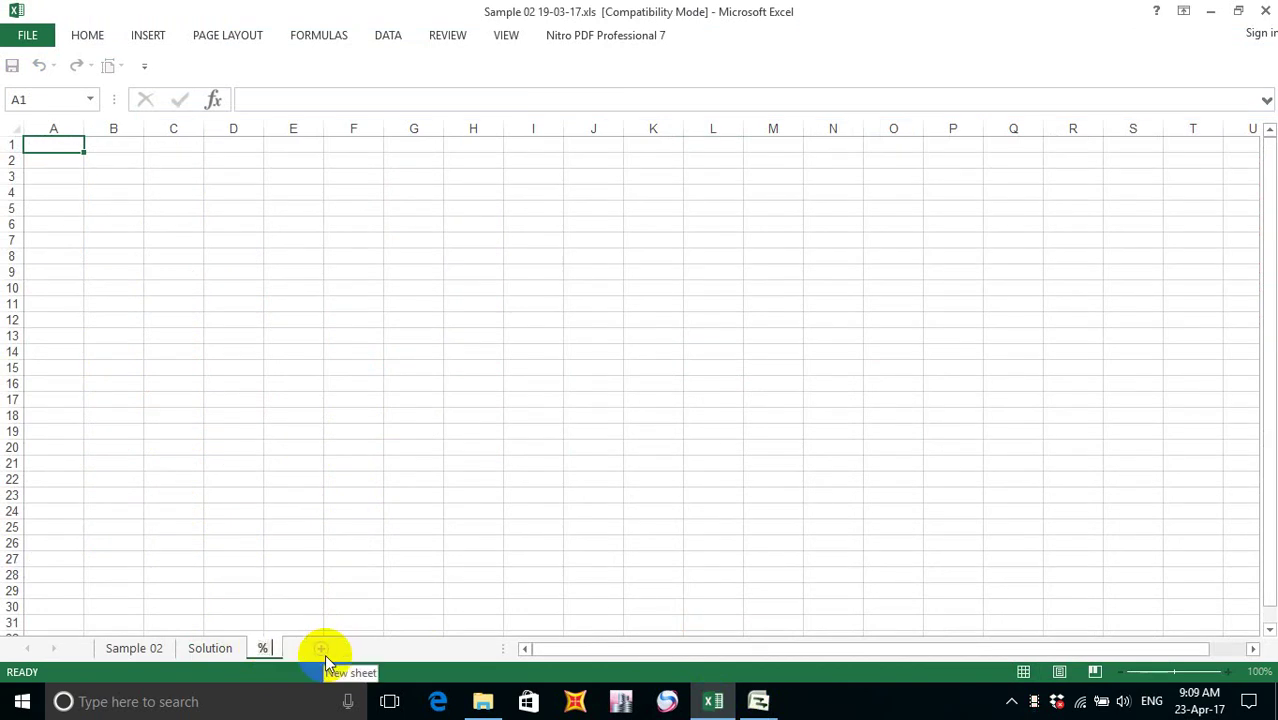
{"action": "type", "text": " Comple"}
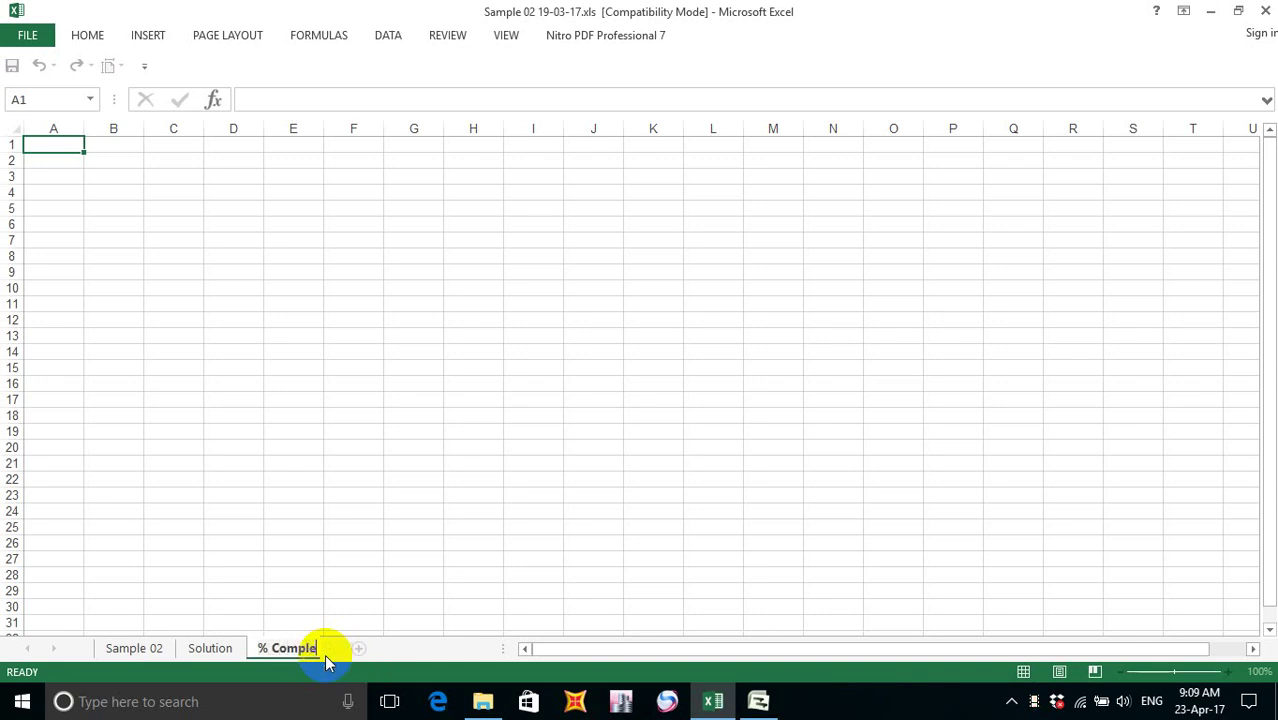
{"action": "type", "text": "te"}
{"action": "left_click", "coordinate": [222, 478]}
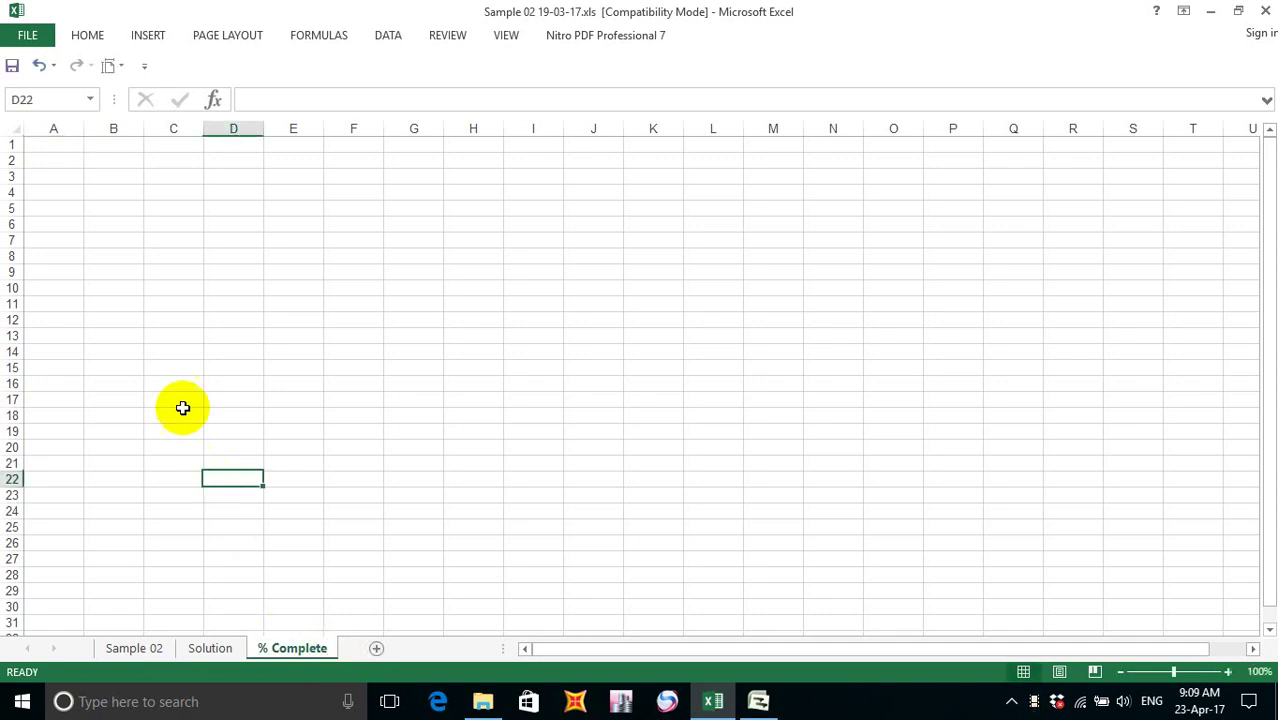
- Start the heading in cell A1 of the new sheet with "% Complete"
{"action": "left_click", "coordinate": [47, 149]}
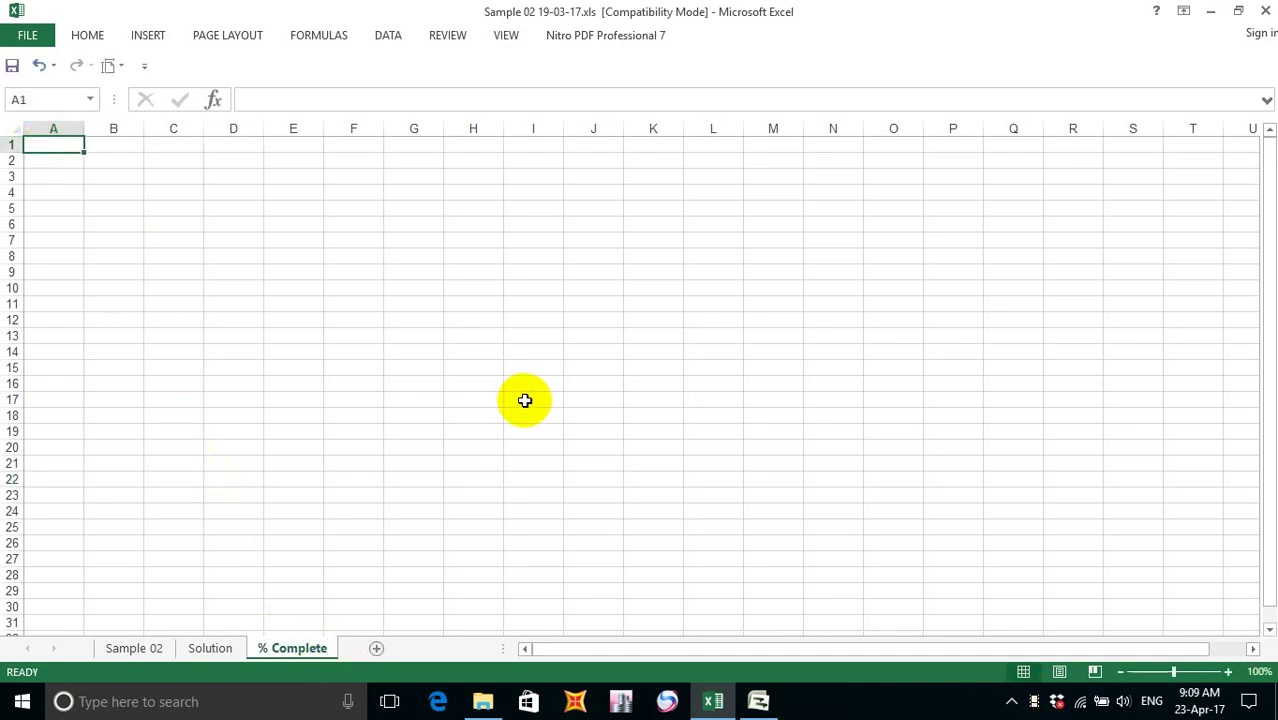
{"action": "type", "text": "%"}
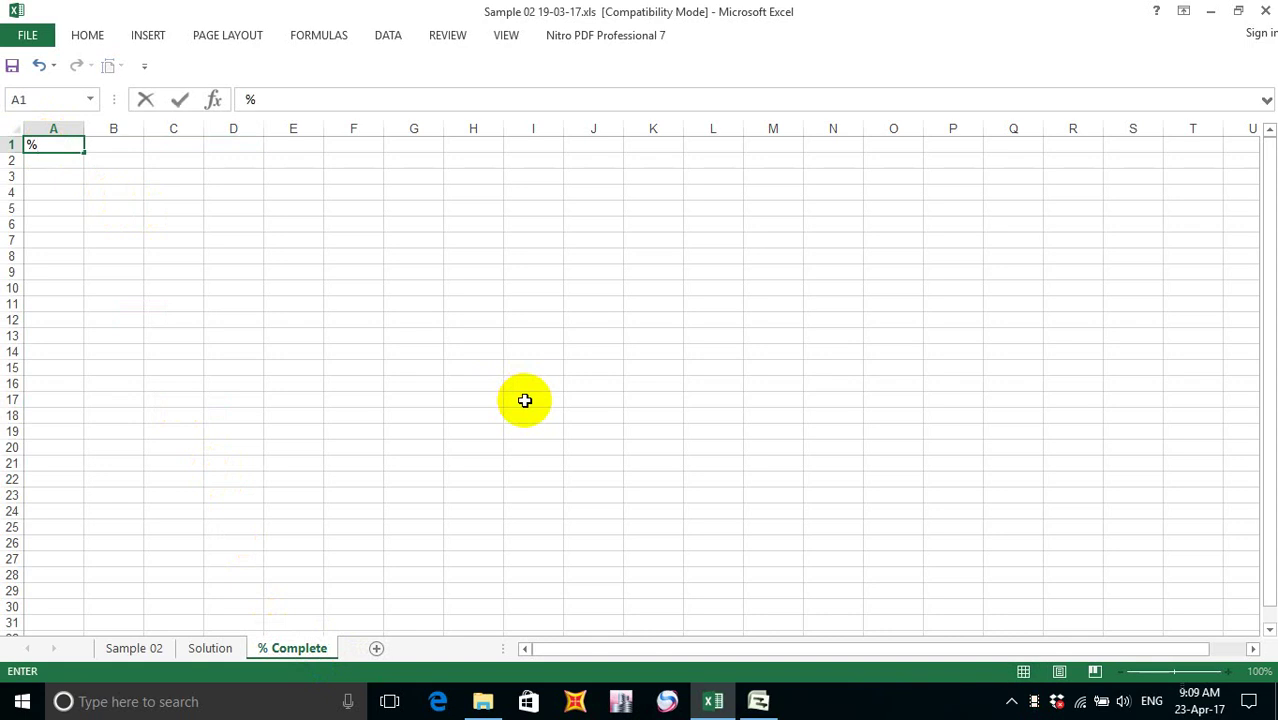
{"action": "type", "text": " Col"}
{"action": "key", "text": "BackSpace"}
{"action": "type", "text": "mp;"}
{"action": "key", "text": "BackSpace"}
{"action": "type", "text": "lete"}
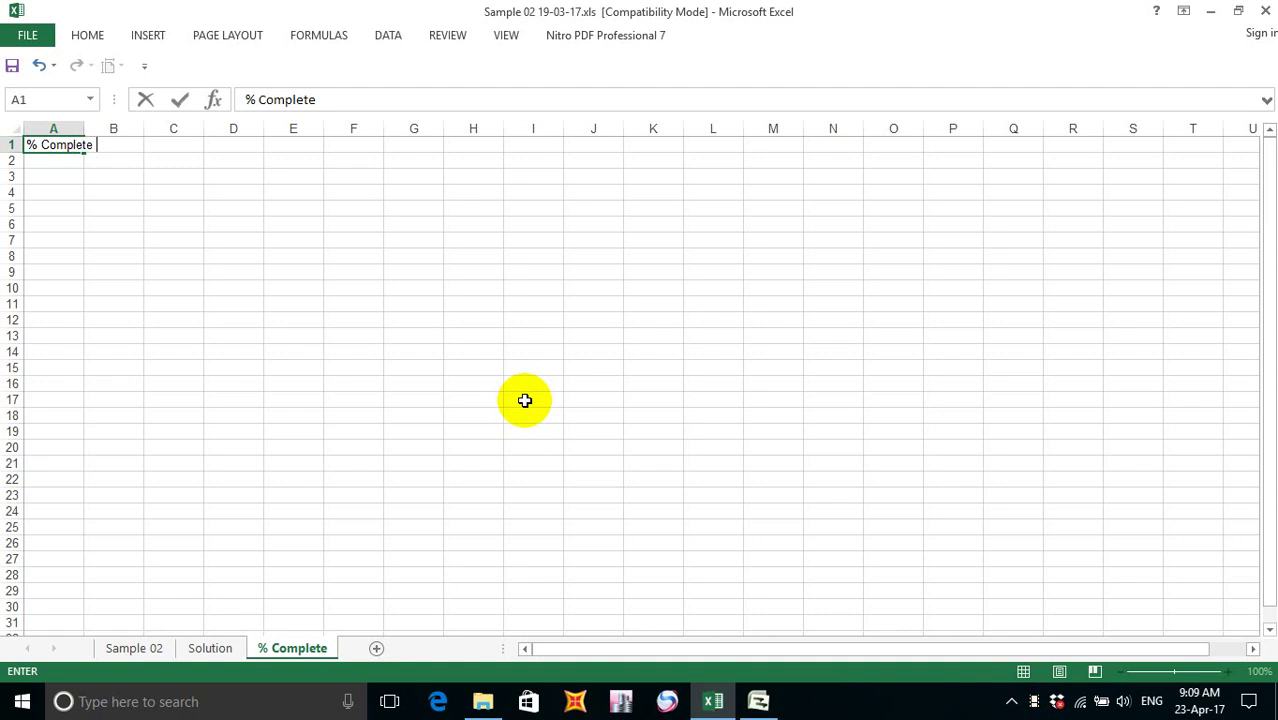
- Rewrite the heading in cell A1 in capitals as "% COMPLETE FORECASTING" and commit it
{"action": "type", "text": " f"}
{"action": "key", "text": "BackSpace"}
{"action": "key", "text": "BackSpace"}
{"action": "key", "text": "BackSpace"}
{"action": "key", "text": "BackSpace"}
{"action": "key", "text": "BackSpace"}
{"action": "key", "text": "BackSpace"}
{"action": "key", "text": "BackSpace"}
{"action": "key", "text": "BackSpace"}
{"action": "key", "text": "BackSpace"}
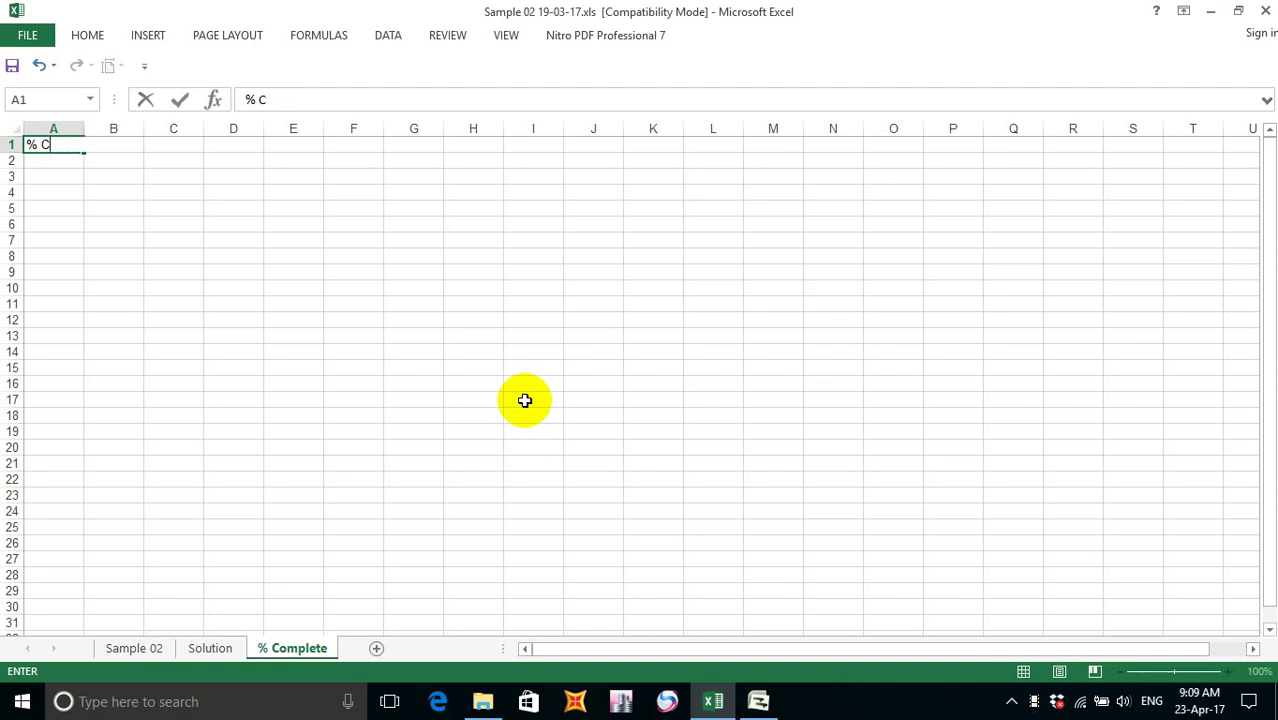
{"action": "type", "text": "OM"}
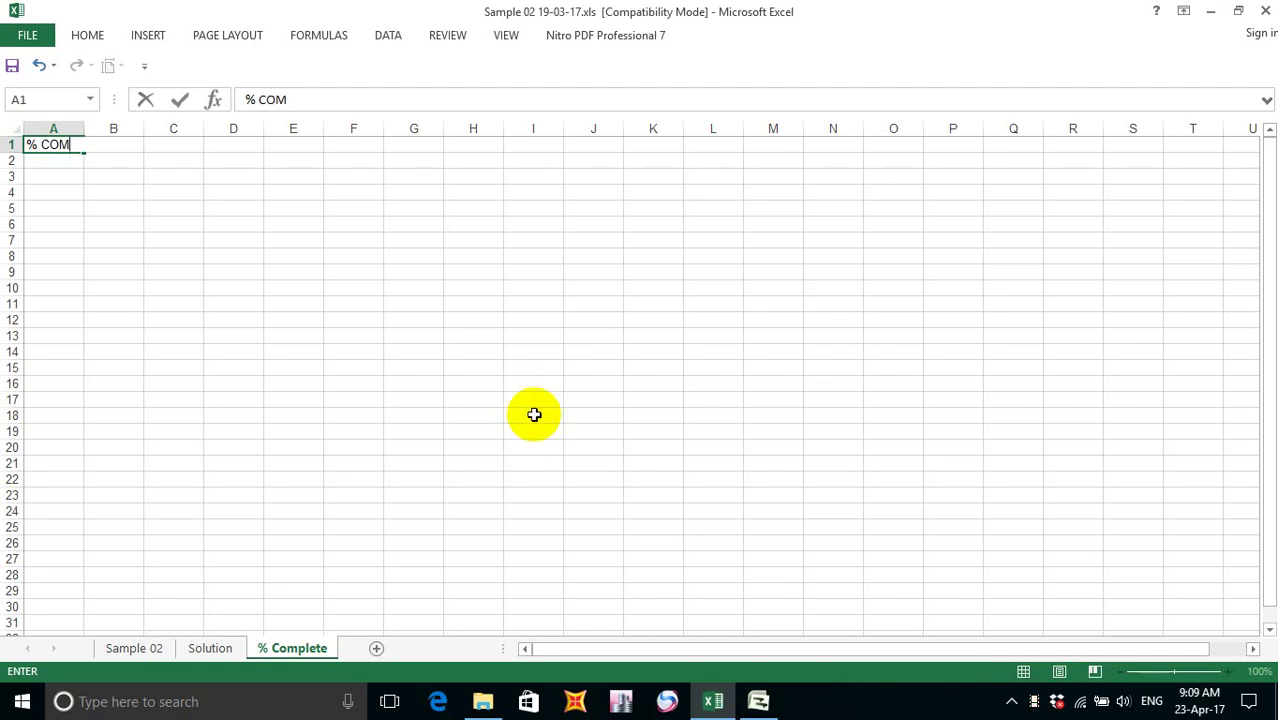
{"action": "type", "text": "P;"}
{"action": "key", "text": "BackSpace"}
{"action": "type", "text": "LETE FO"}
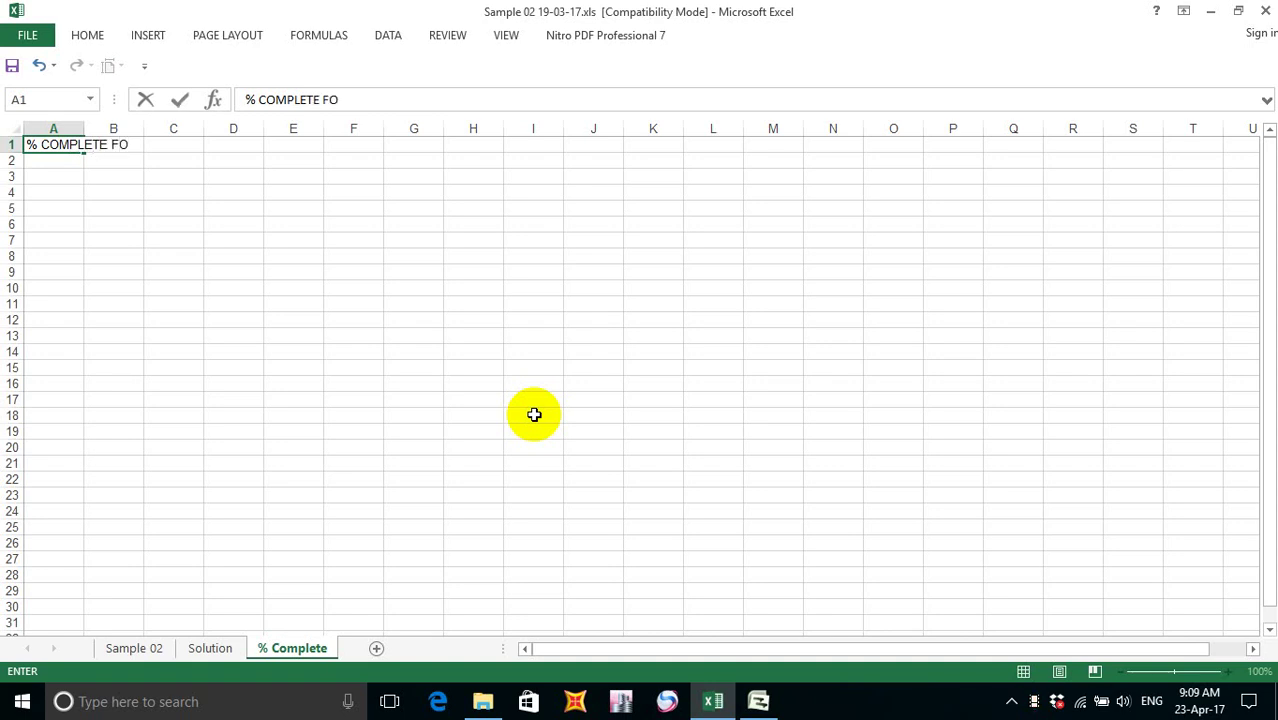
{"action": "type", "text": "RECASTING"}
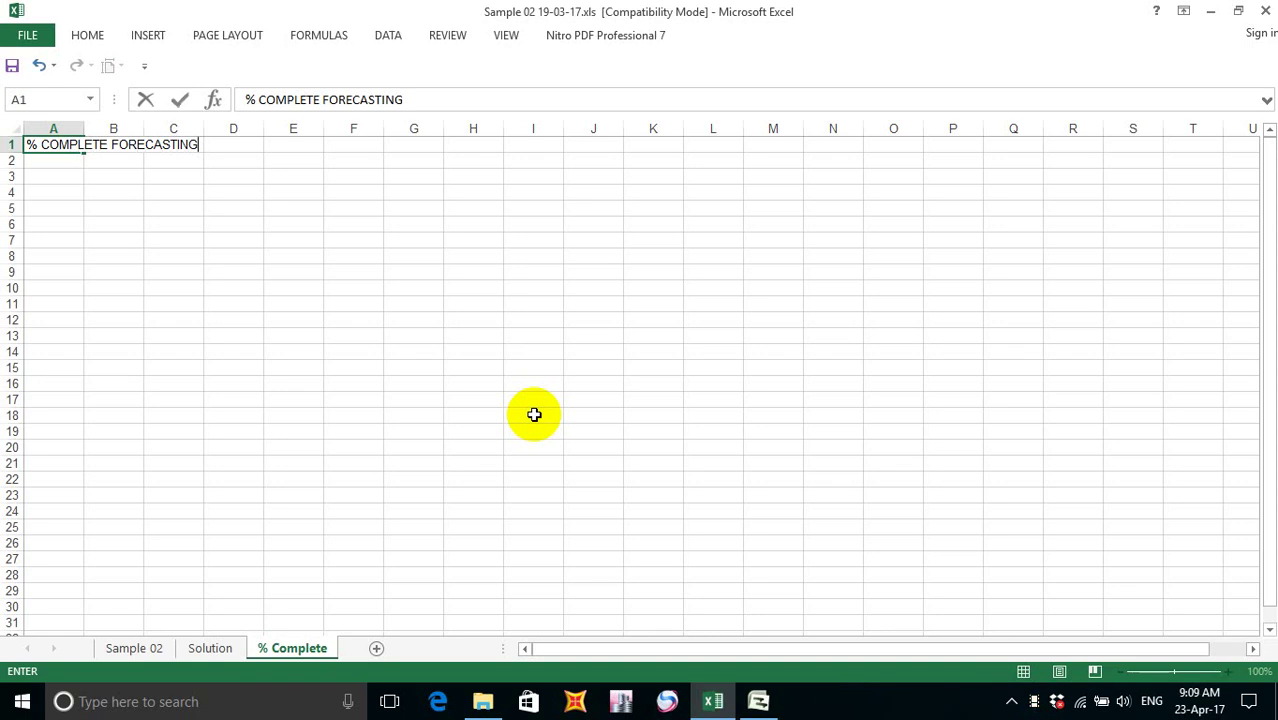
{"action": "left_click", "coordinate": [62, 176]}
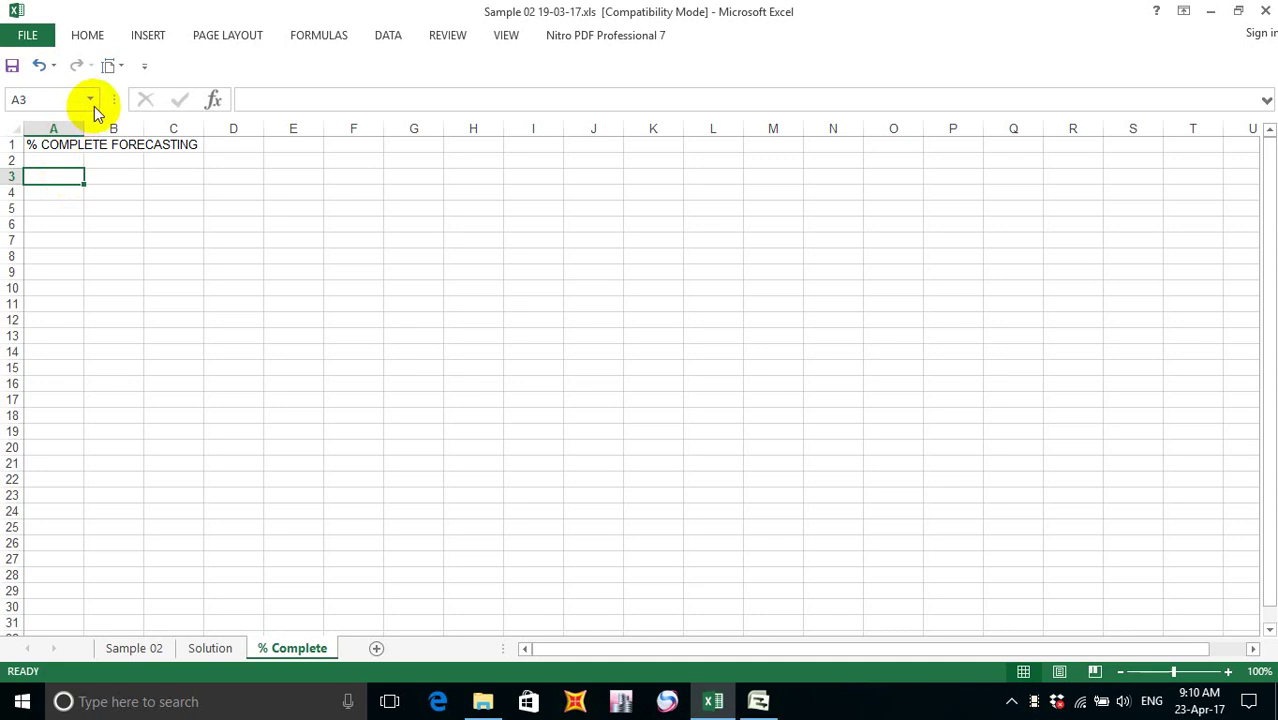
{"action": "left_click", "coordinate": [144, 66]}
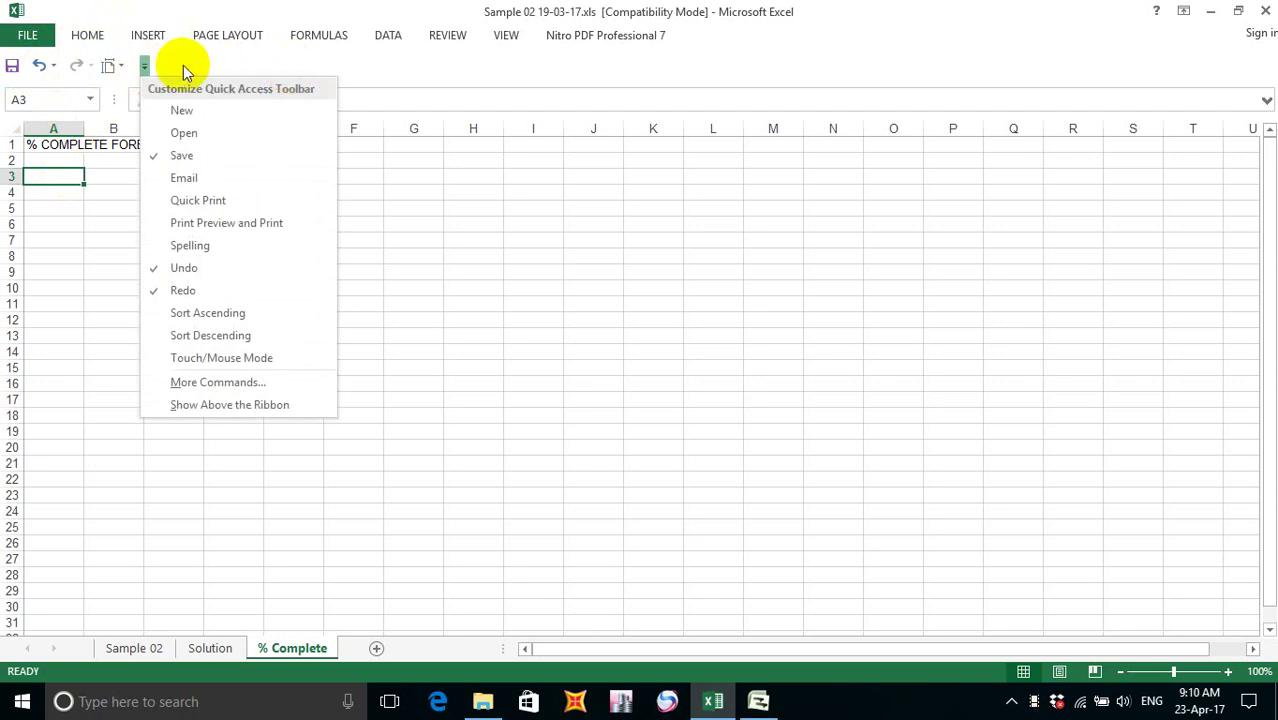
{"action": "left_click", "coordinate": [243, 55]}
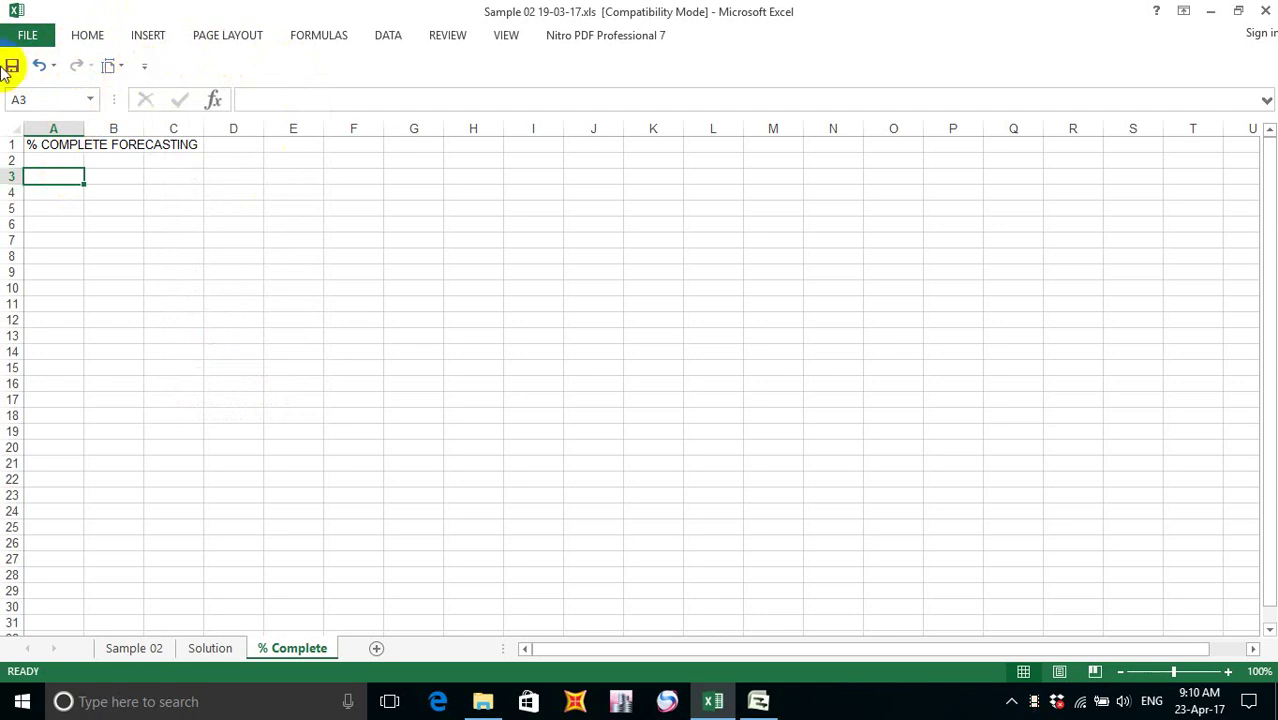
{"action": "left_click", "coordinate": [53, 67]}
{"action": "left_click", "coordinate": [53, 67]}
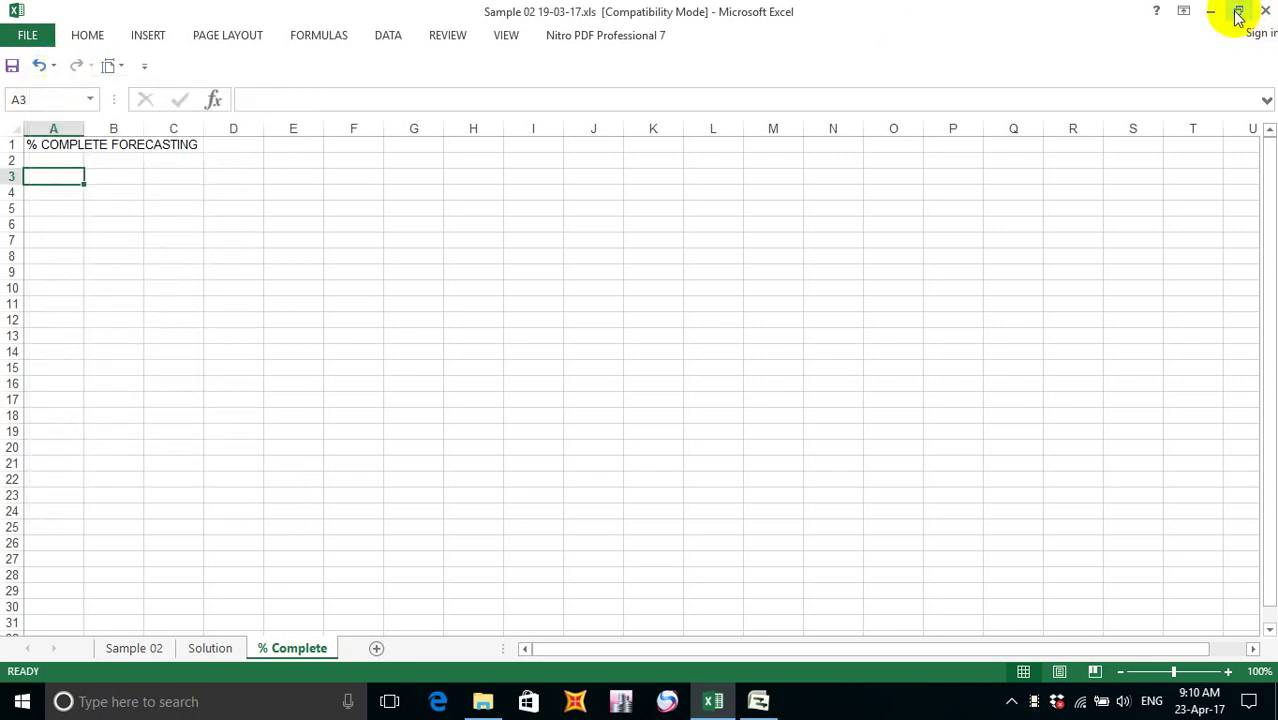
{"action": "left_click", "coordinate": [1184, 11]}
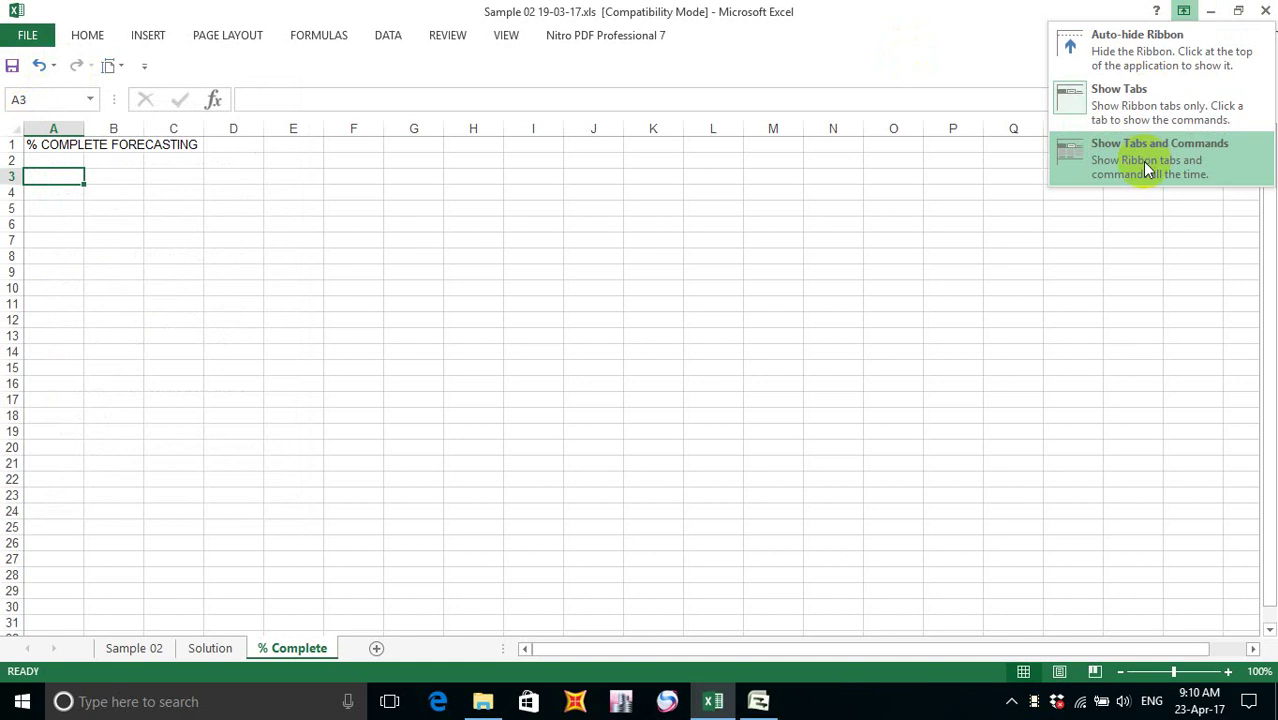
{"action": "left_click", "coordinate": [630, 357]}
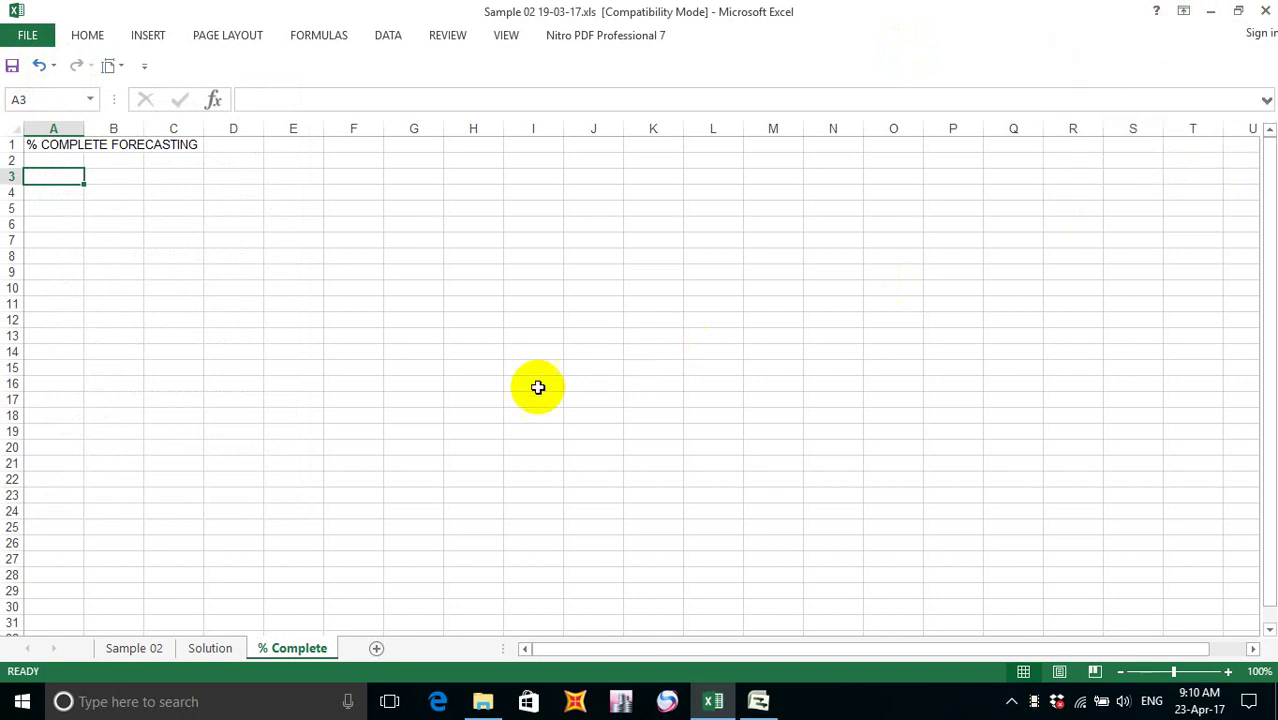
{"action": "left_click", "coordinate": [207, 385]}
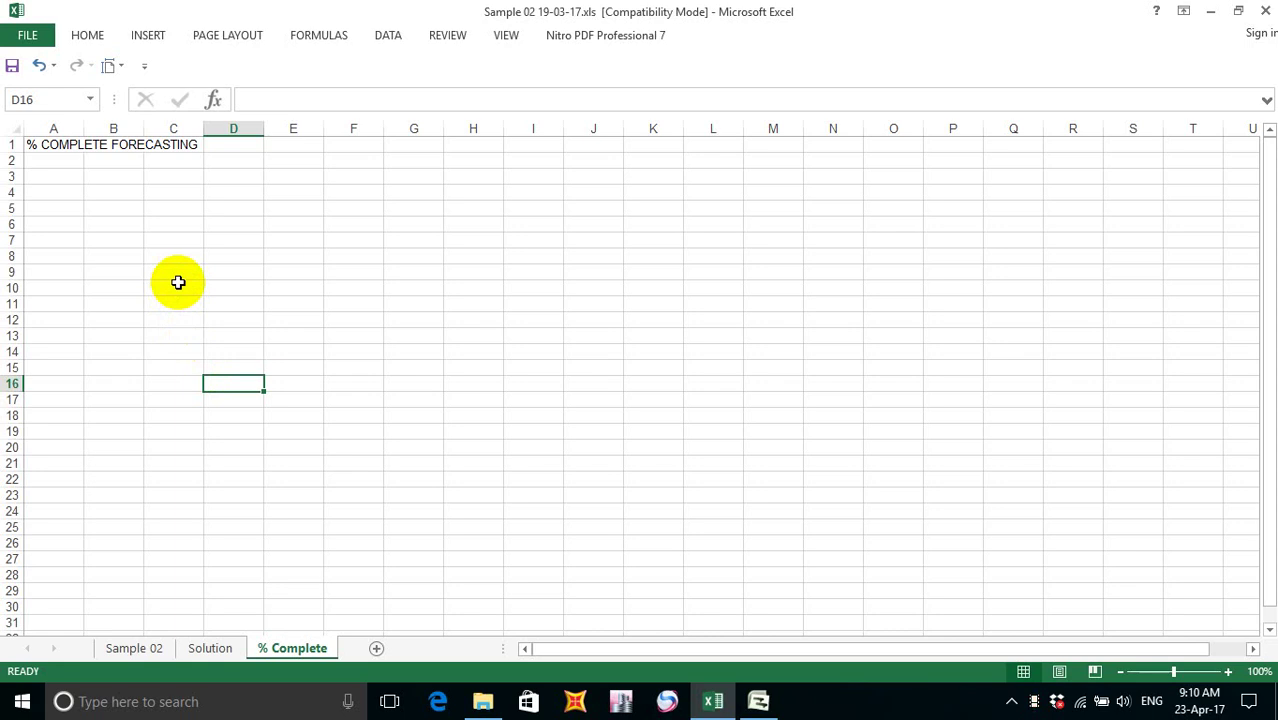
{"action": "left_click", "coordinate": [45, 158]}
{"action": "left_click", "coordinate": [42, 147]}
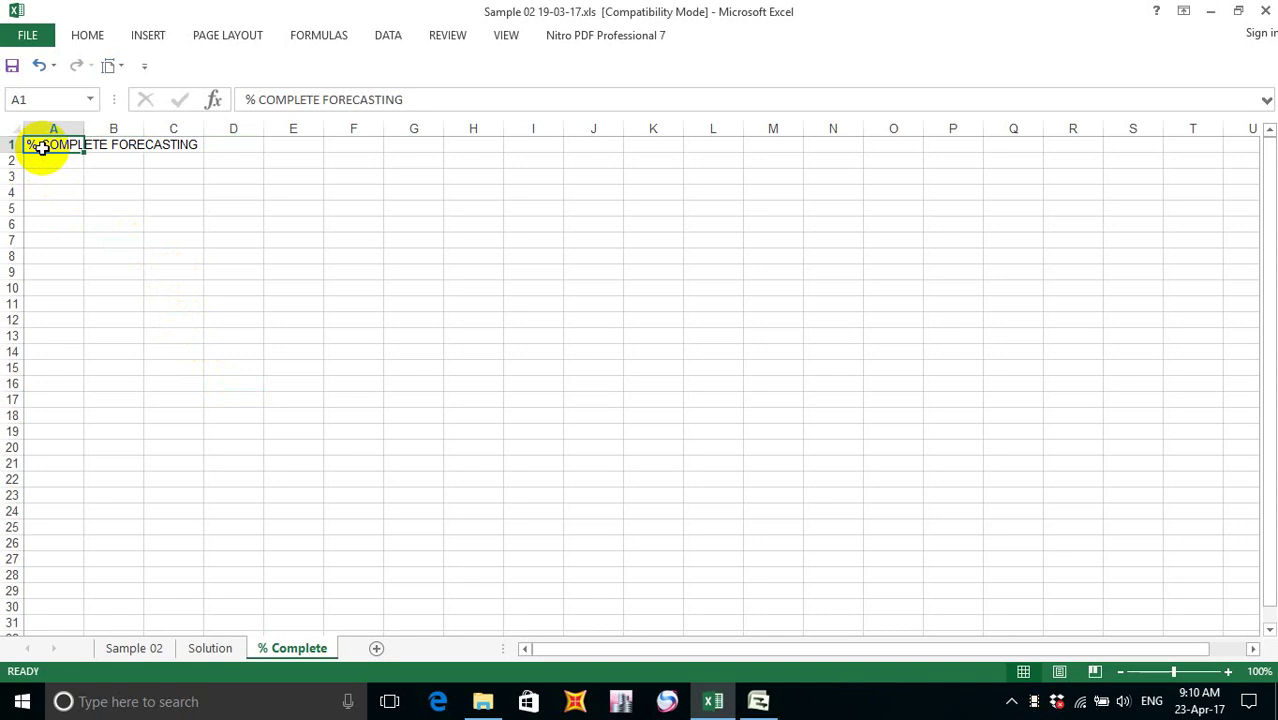
- Enter the row label "Weeks" in cell A2 of the % Complete sheet
{"action": "left_click", "coordinate": [52, 163]}
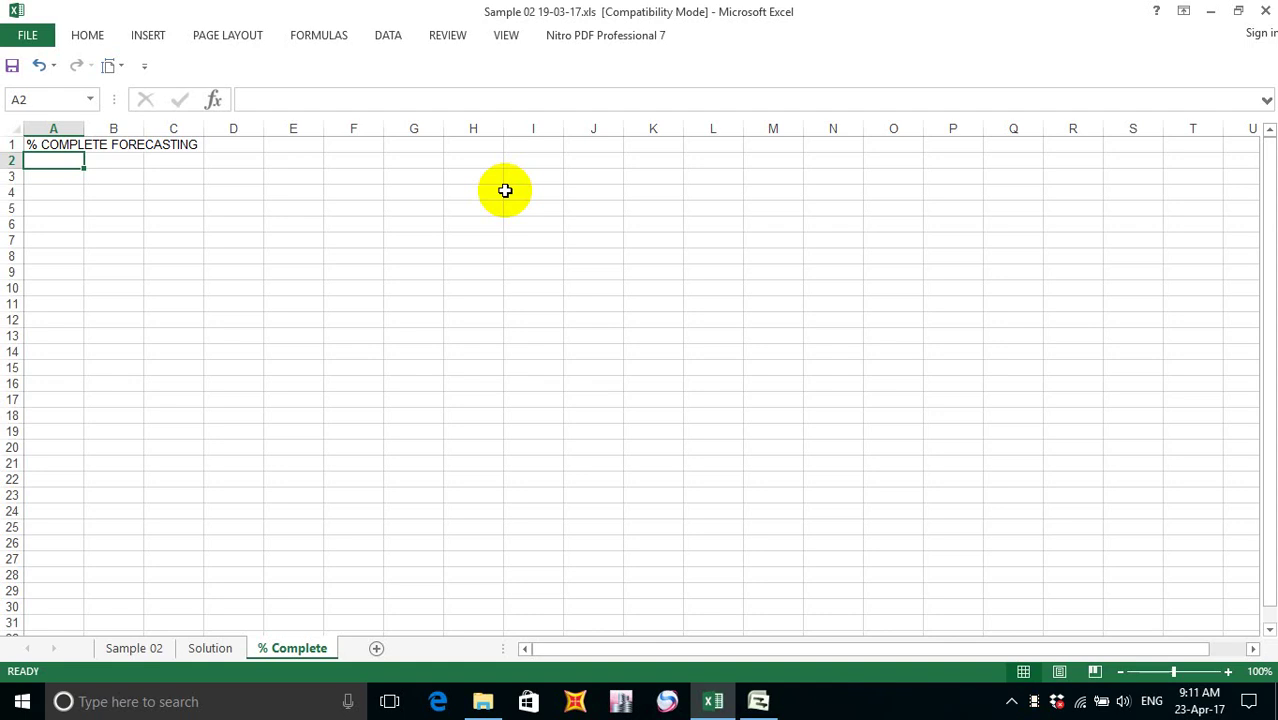
{"action": "type", "text": "w"}
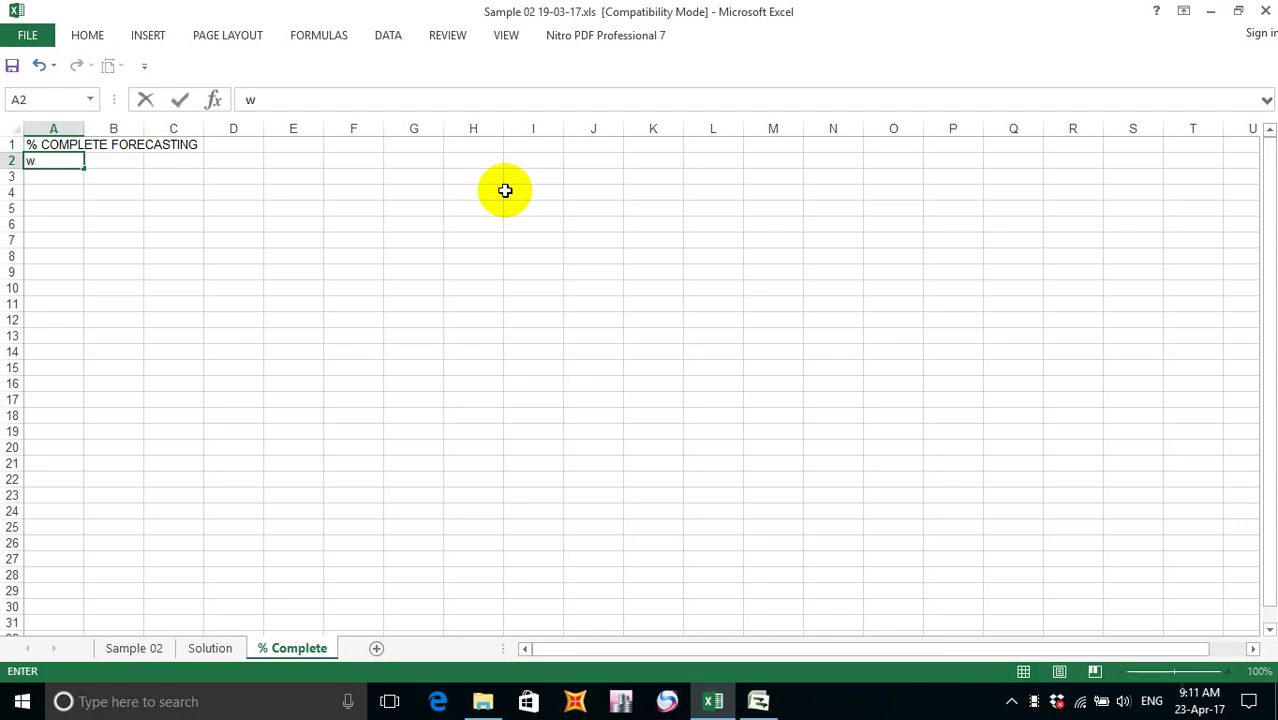
{"action": "key", "text": "BackSpace"}
{"action": "type", "text": "Wee"}
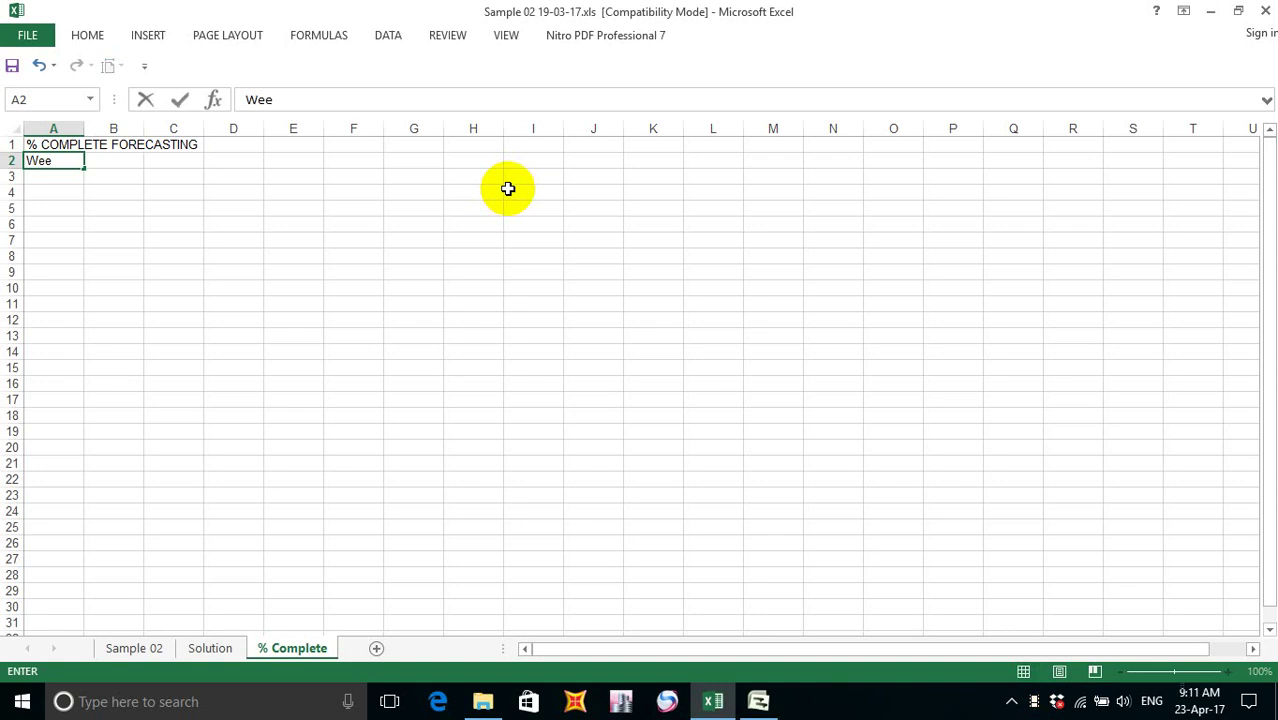
{"action": "type", "text": "ks"}
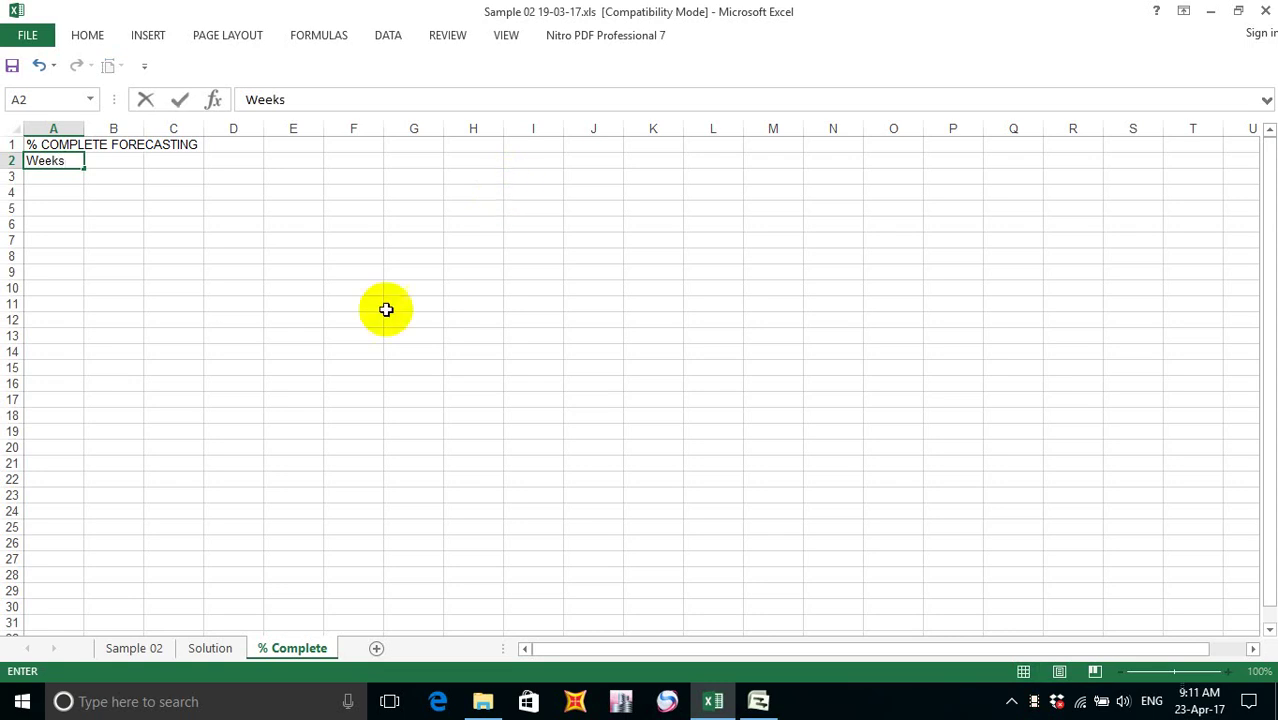
{"action": "left_click", "coordinate": [40, 177]}
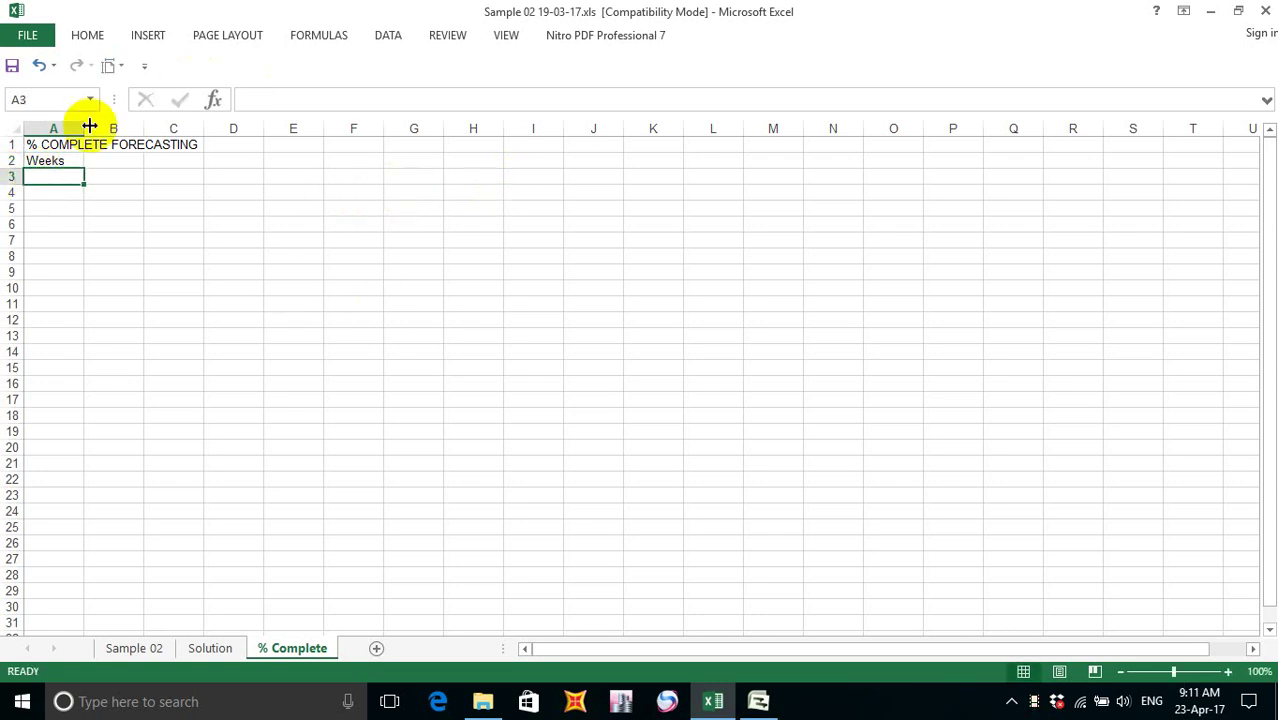
{"action": "left_click", "coordinate": [29, 146]}
{"action": "double_click", "coordinate": [29, 146]}
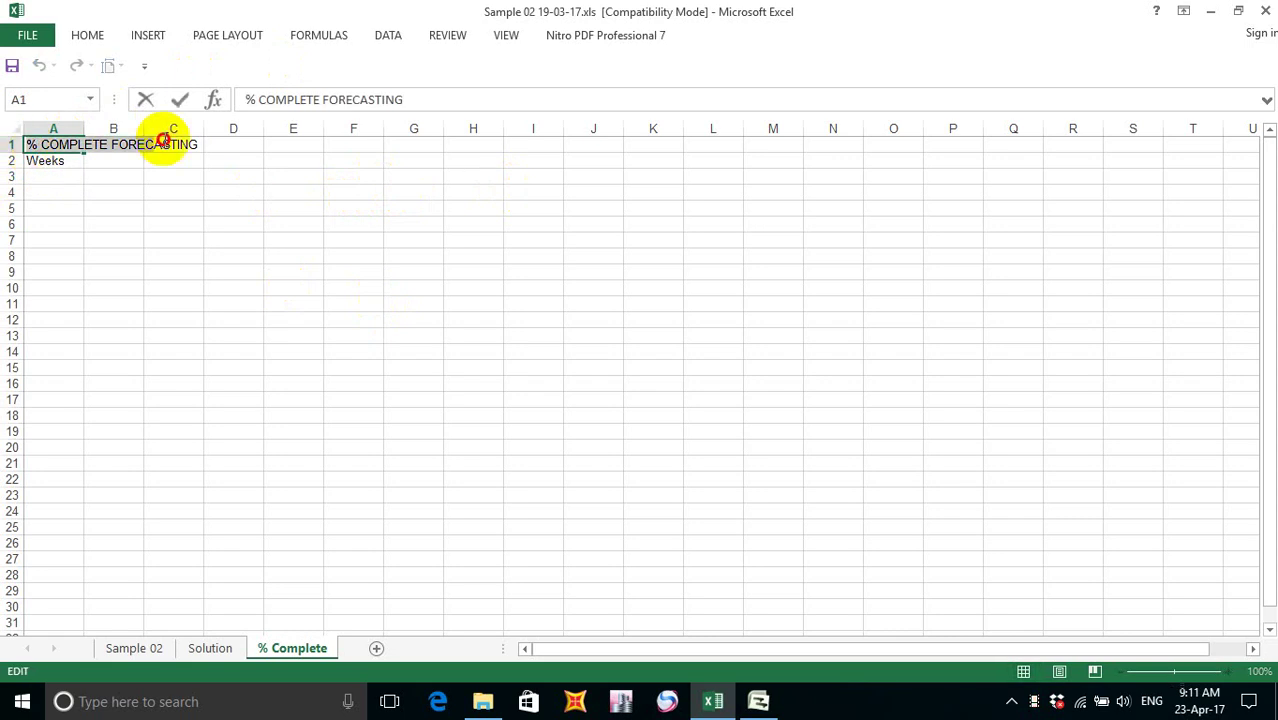
{"action": "left_click_drag", "start_coordinate": [110, 142], "coordinate": [107, 139]}
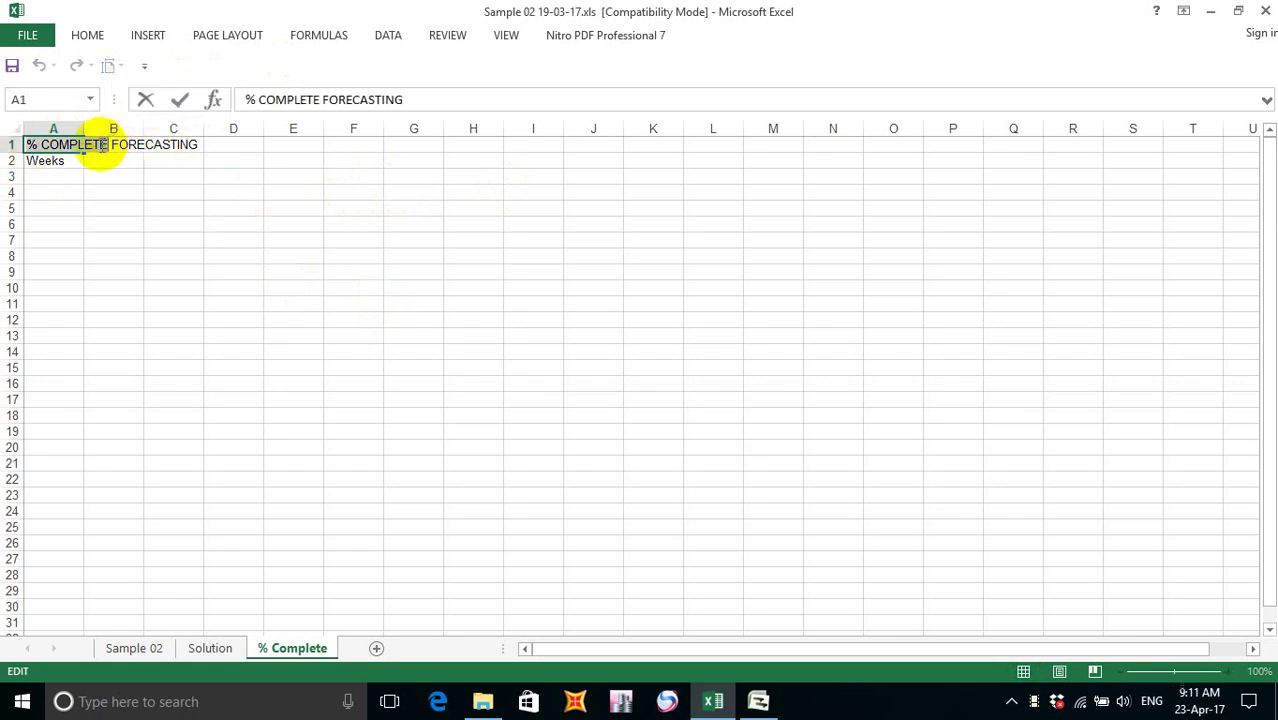
{"action": "left_click", "coordinate": [48, 205]}
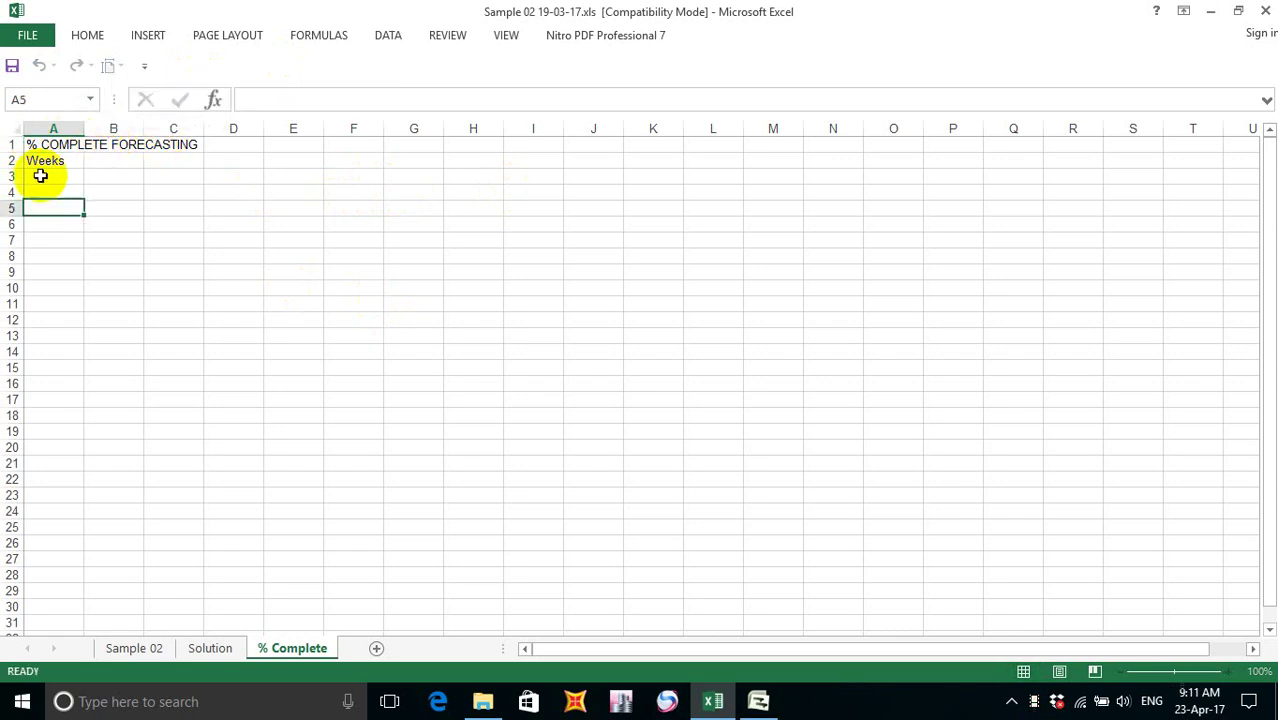
- Enter the row label "% Complete" in cell A3 below Weeks
{"action": "left_click", "coordinate": [40, 176]}
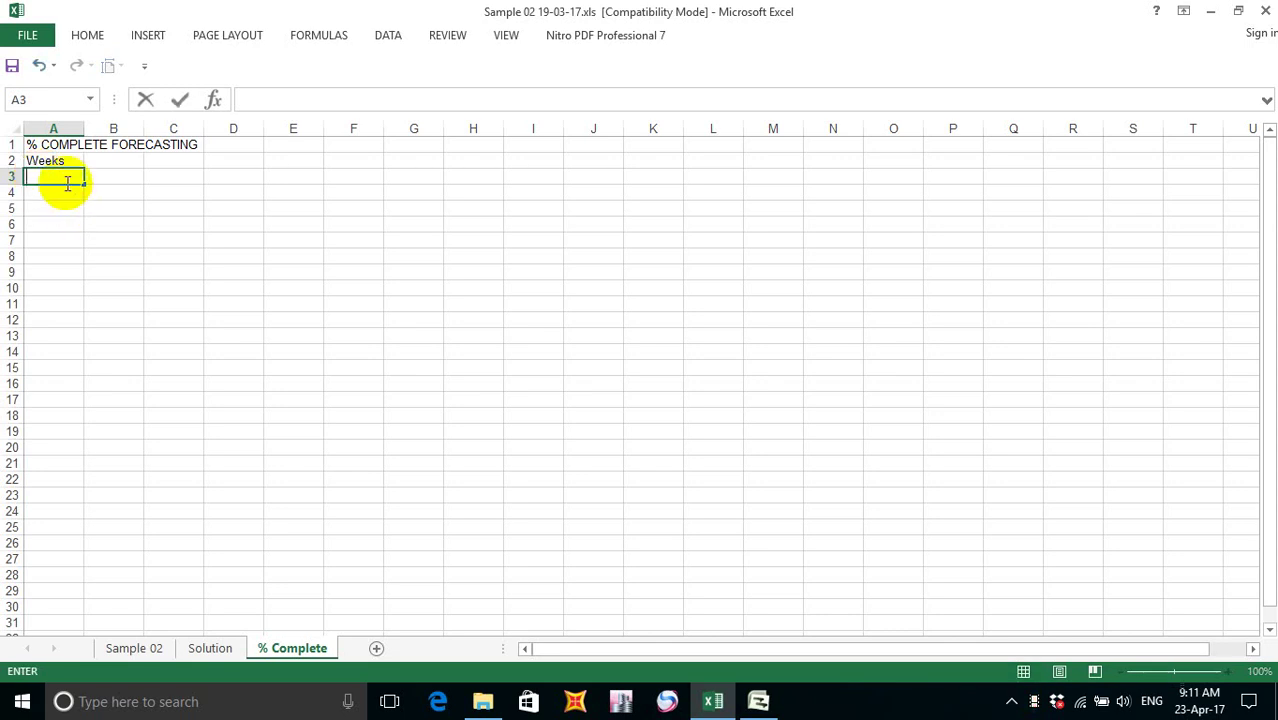
{"action": "type", "text": "% Cd"}
{"action": "key", "text": "BackSpace"}
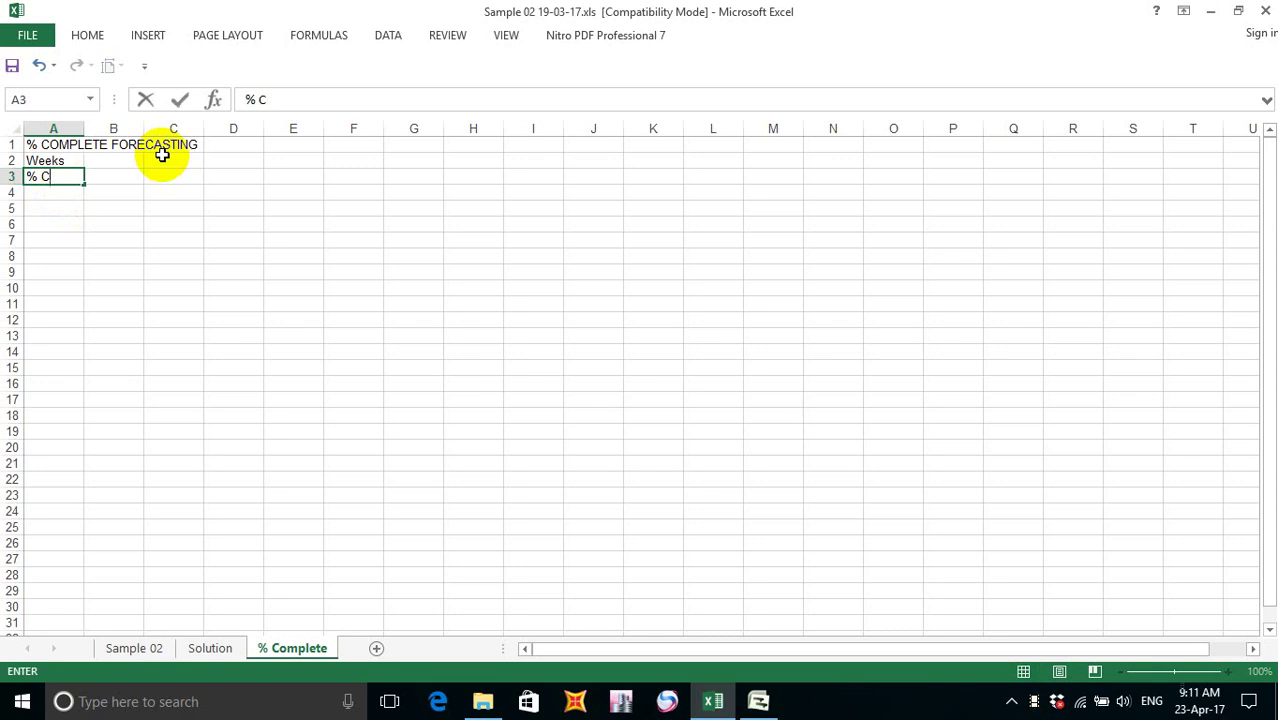
{"action": "type", "text": "omplet"}
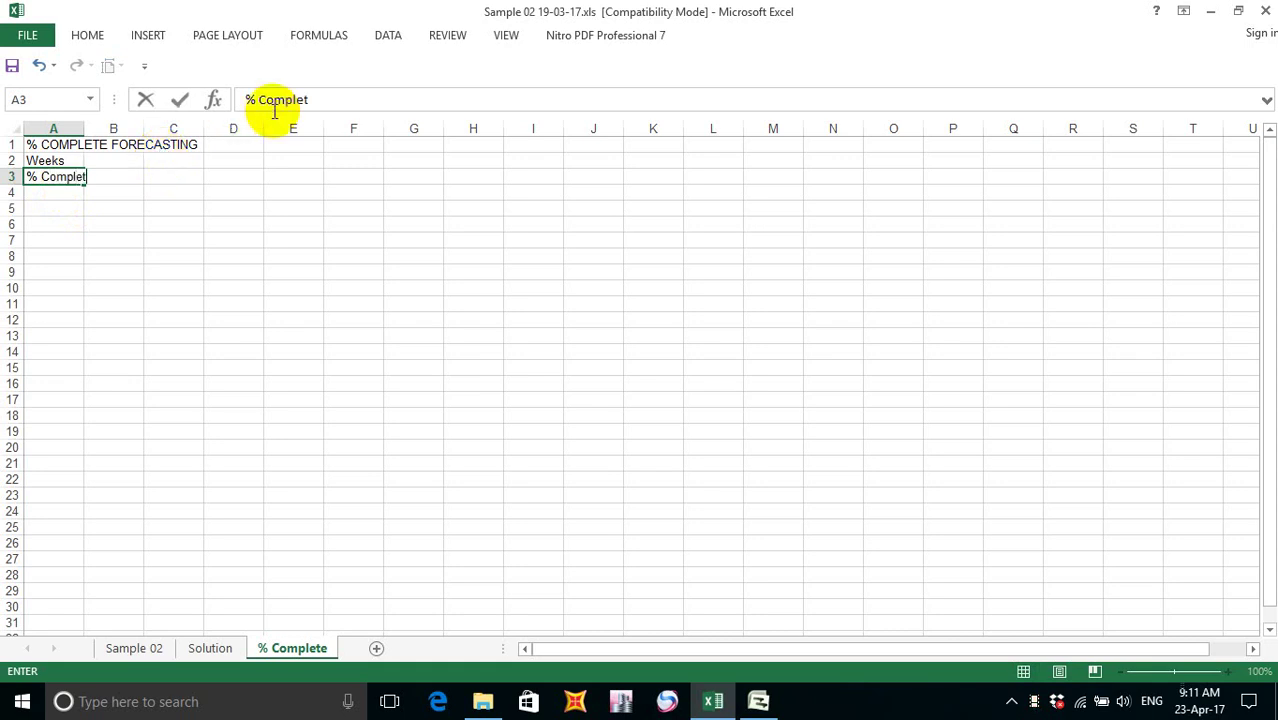
{"action": "type", "text": "e"}
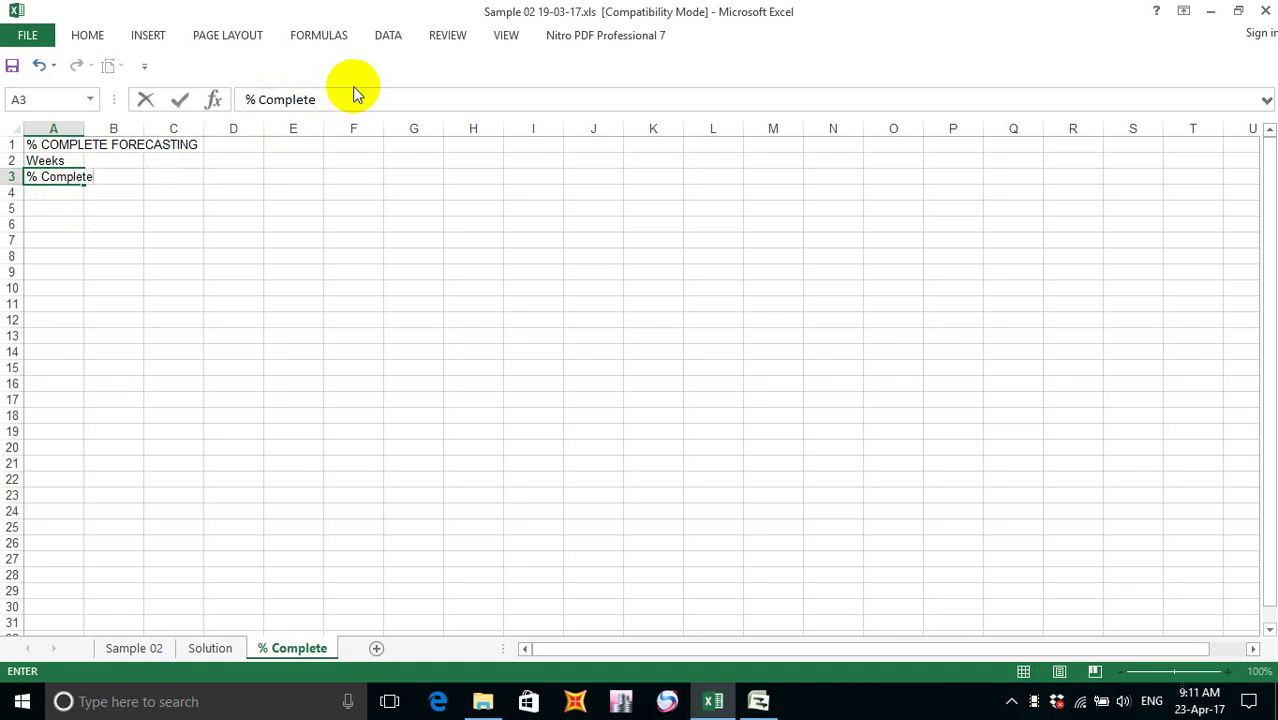
{"action": "left_click", "coordinate": [62, 208]}
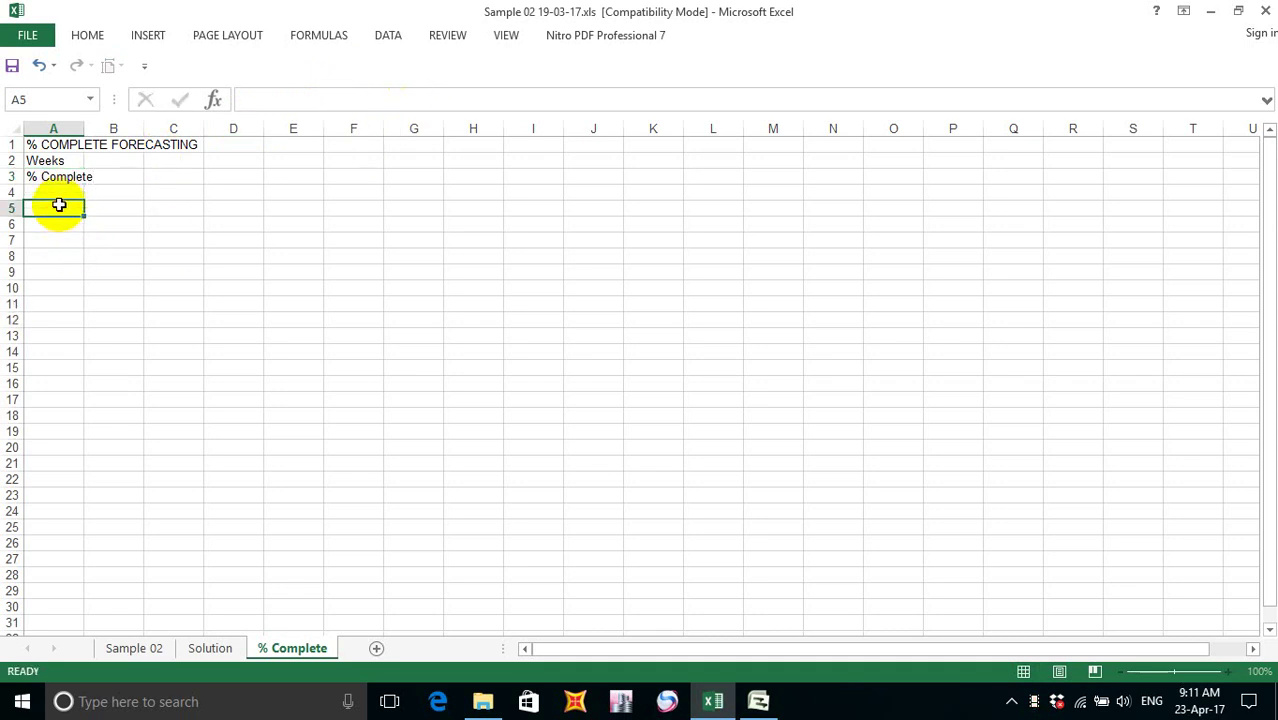
{"action": "left_click", "coordinate": [48, 178]}
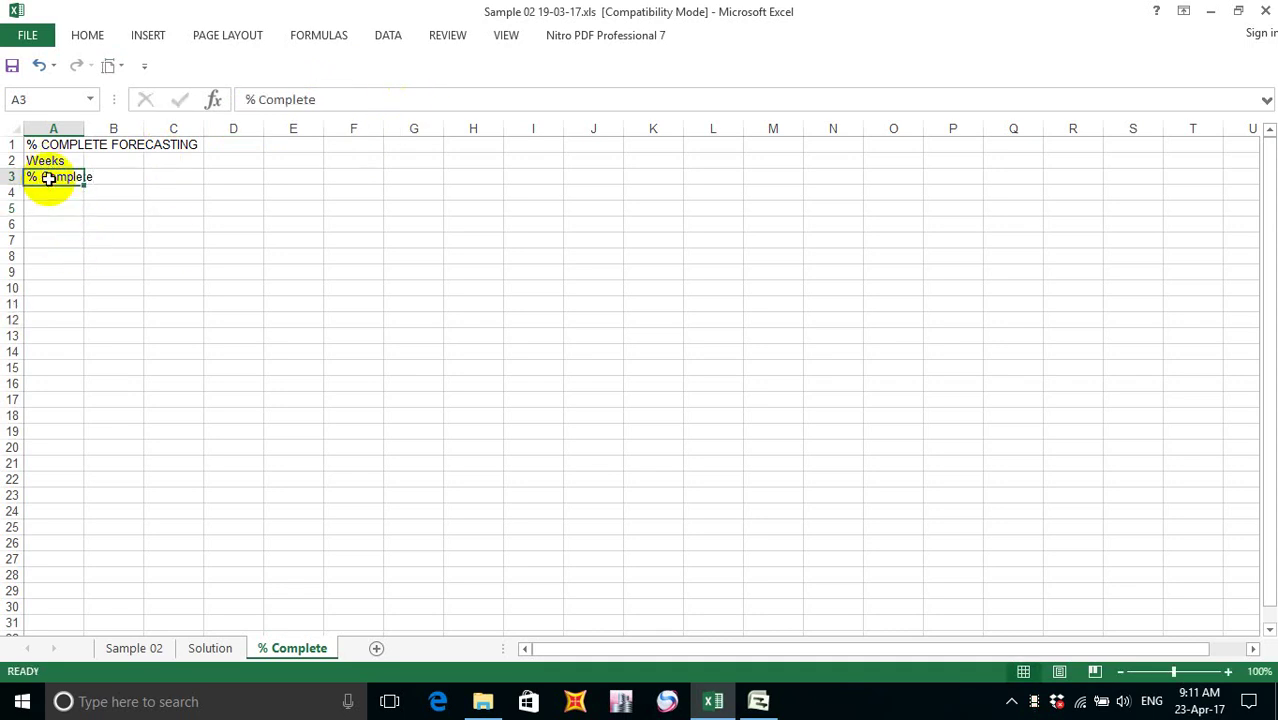
- Enter the first two week labels, "Weeks 1" in cell B2 and "Week 2" in cell C2
{"action": "left_click", "coordinate": [114, 161]}
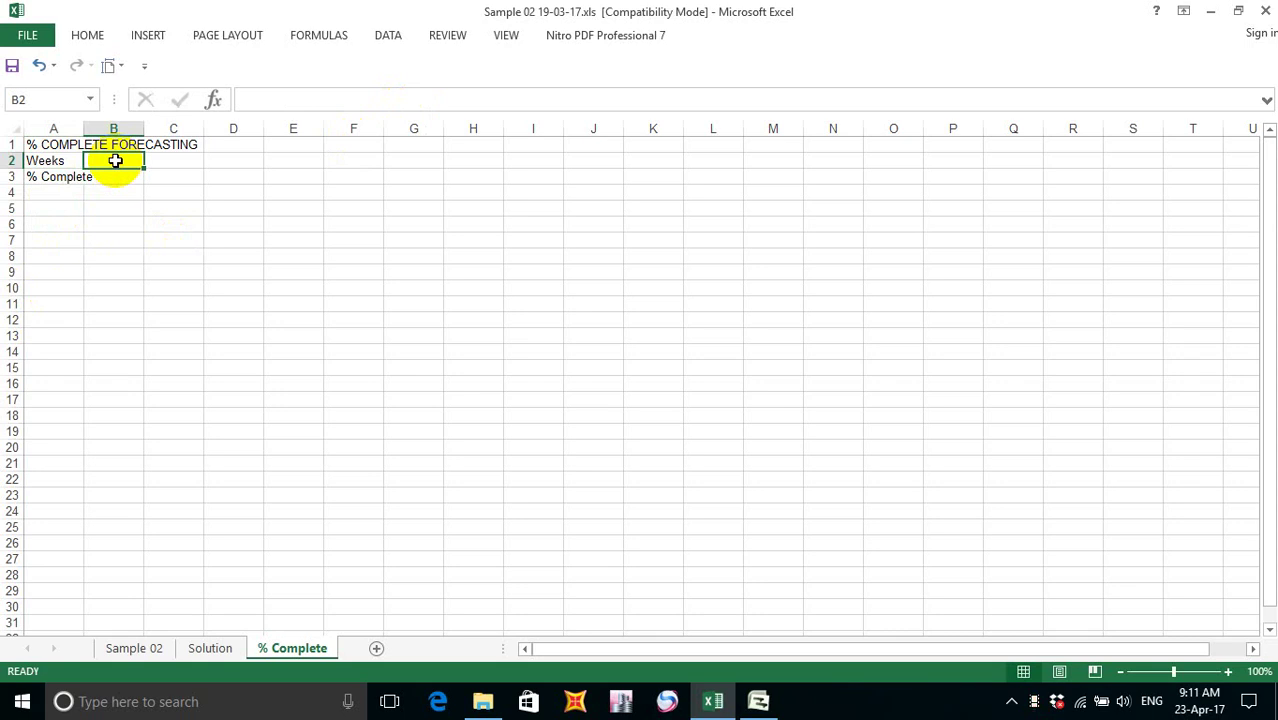
{"action": "type", "text": "E"}
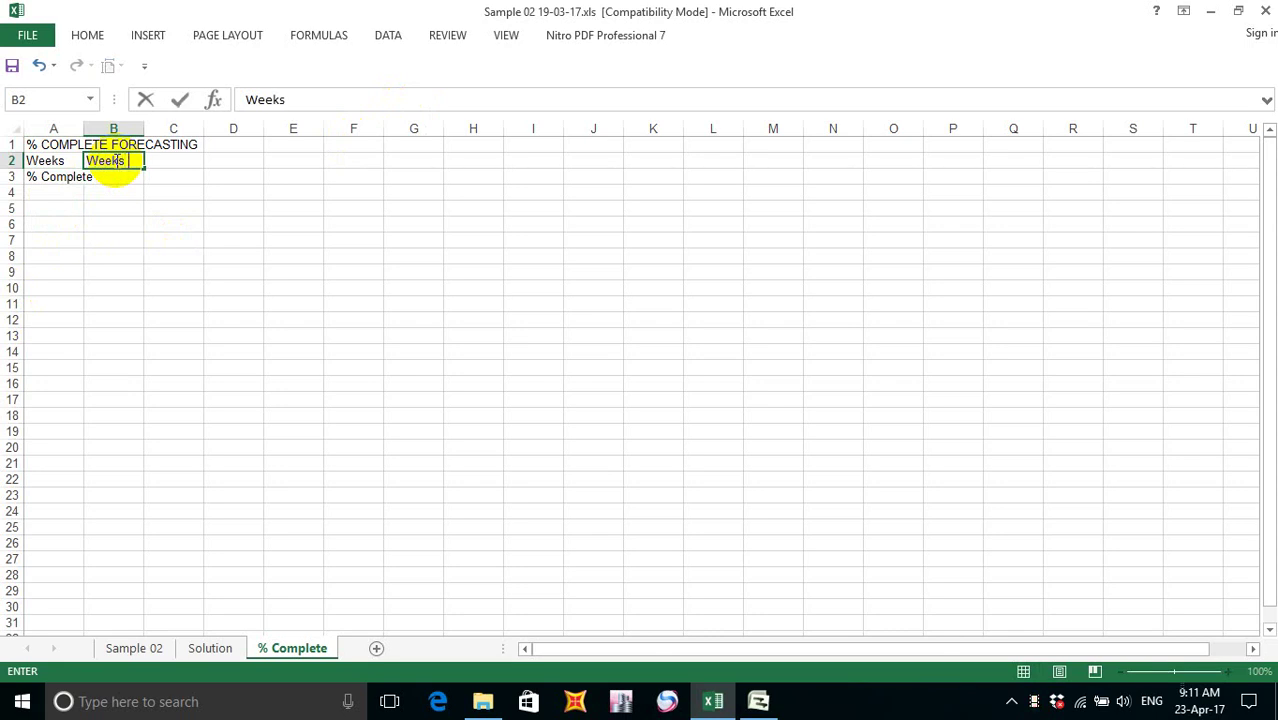
{"action": "left_click", "coordinate": [180, 160]}
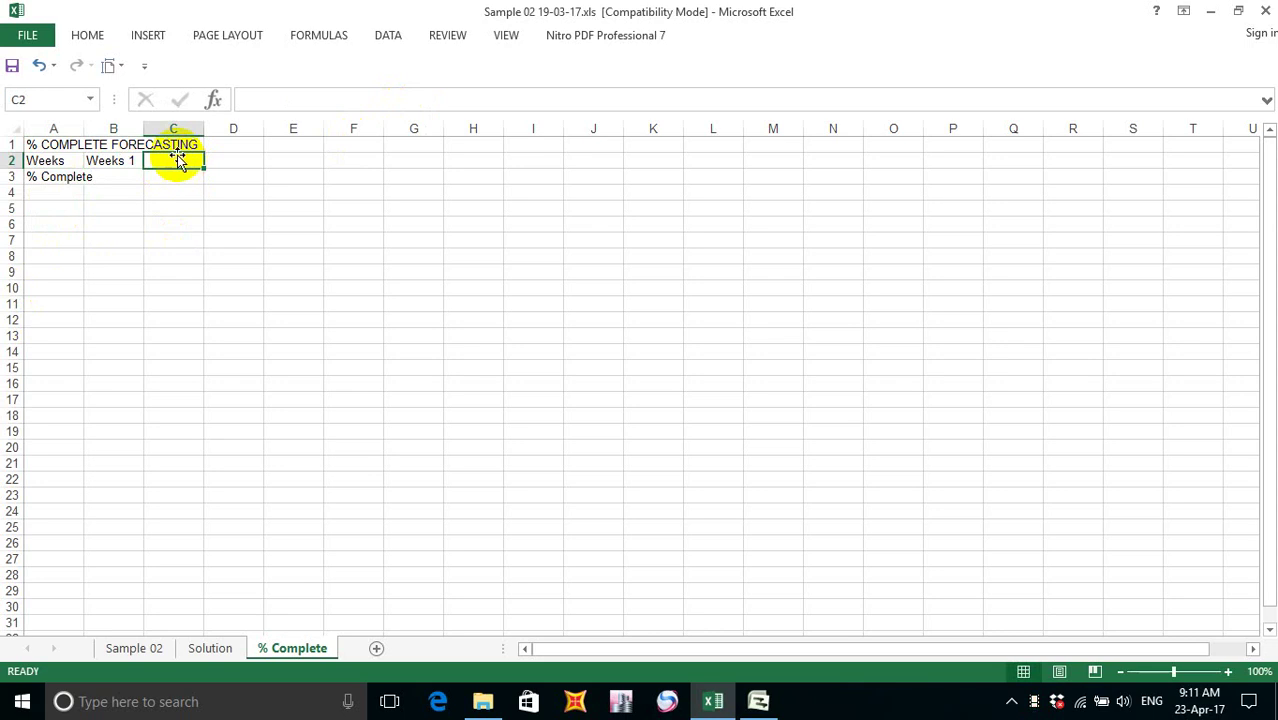
{"action": "type", "text": "Week 2"}
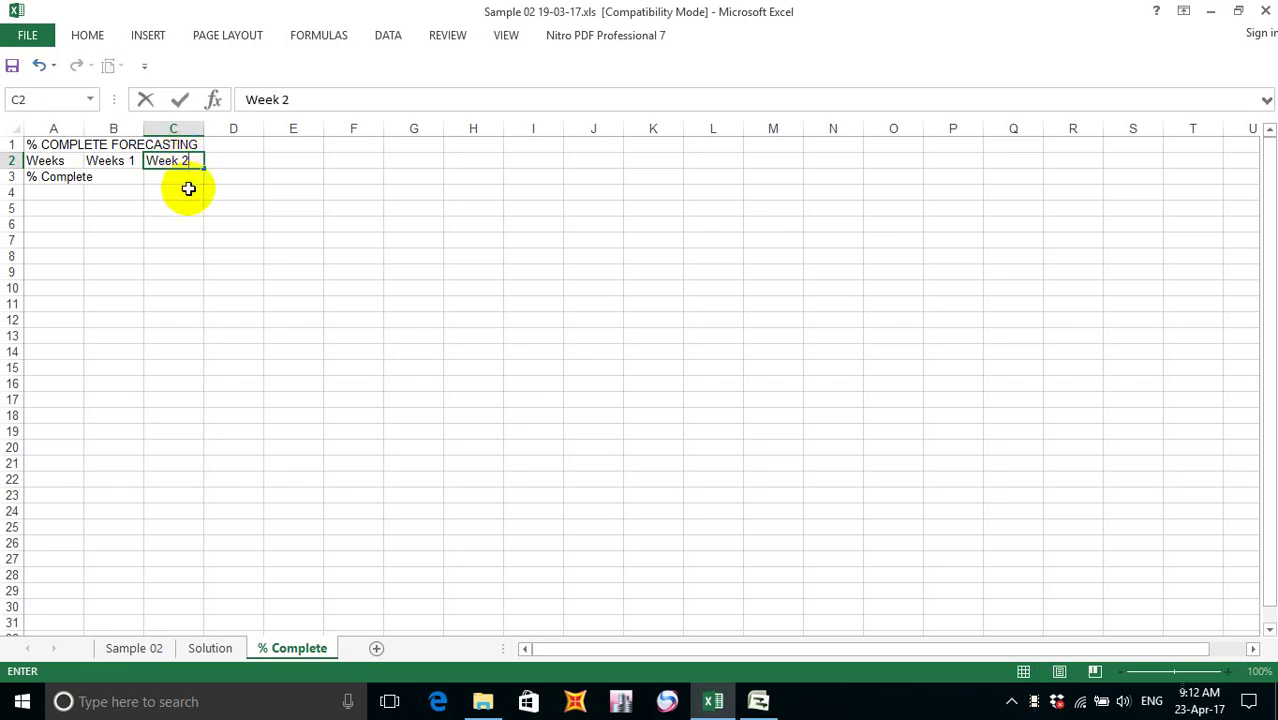
{"action": "key", "text": "Return"}
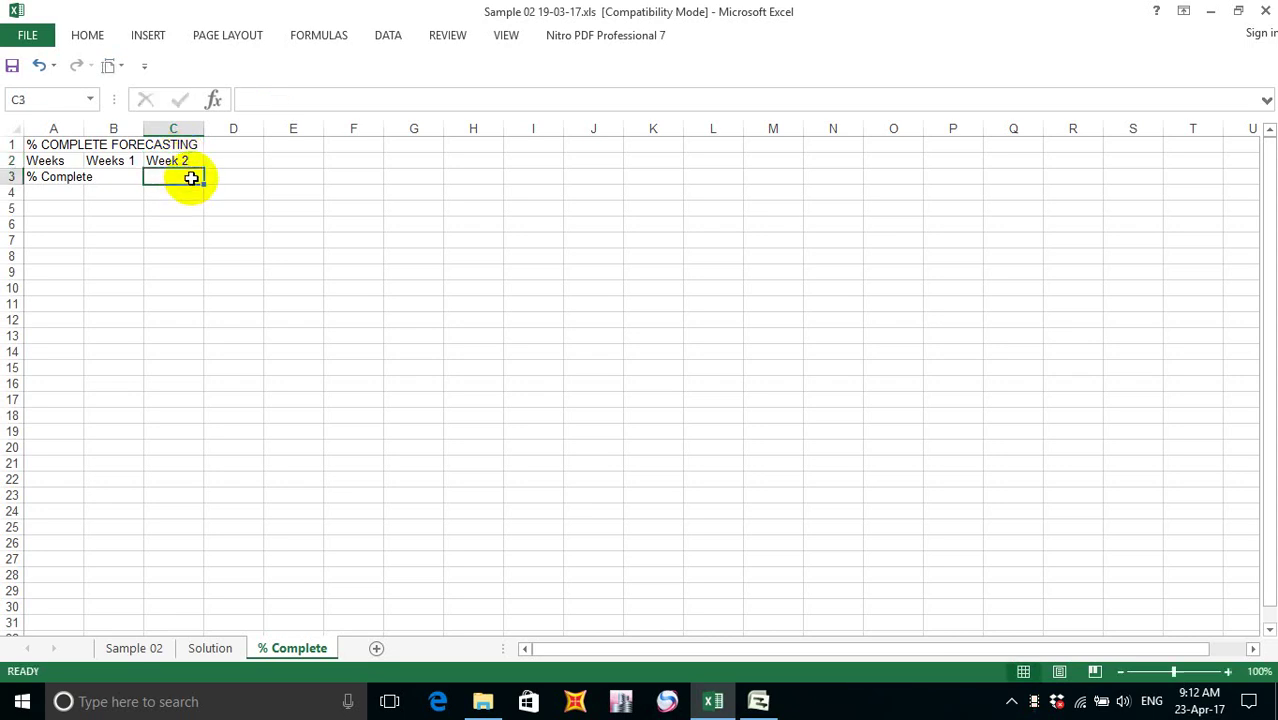
- Try to extend the week labels from B2:C2 along row 2 to column S, and undo both fills
{"action": "left_click", "coordinate": [108, 165]}
{"action": "left_click_drag", "start_coordinate": [108, 165], "coordinate": [703, 168]}
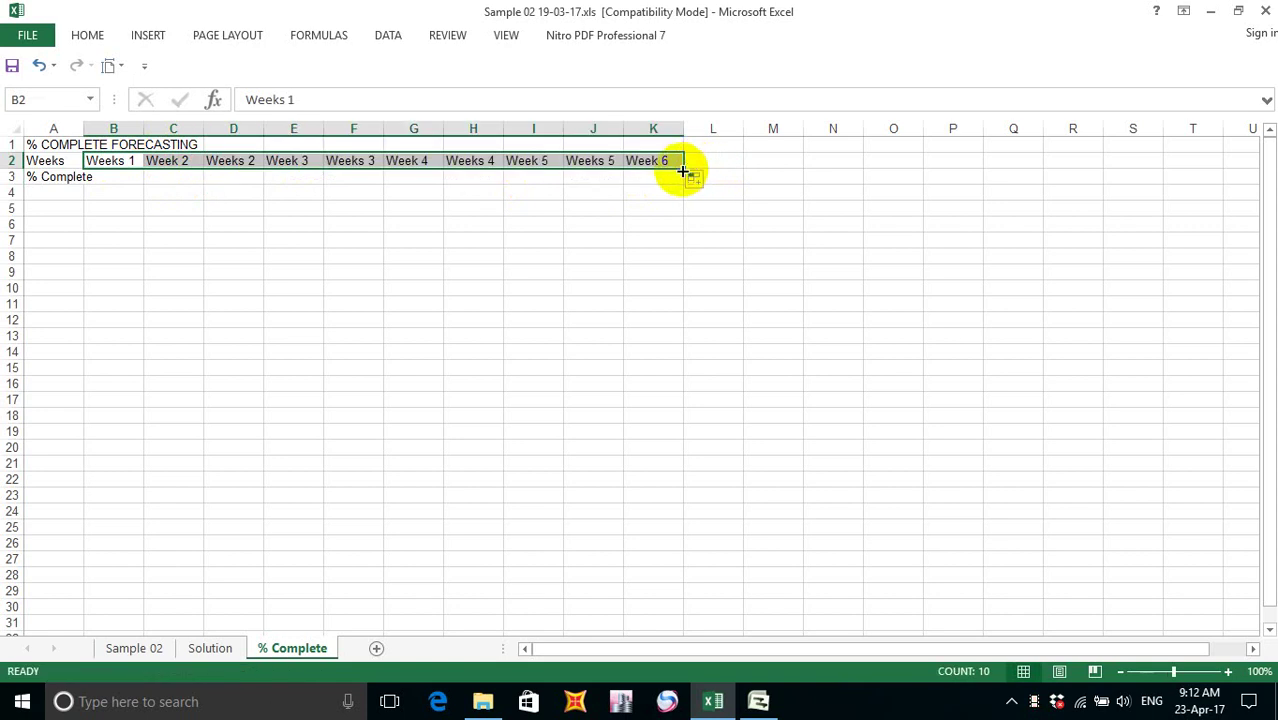
{"action": "left_click_drag", "start_coordinate": [683, 167], "coordinate": [1167, 154]}
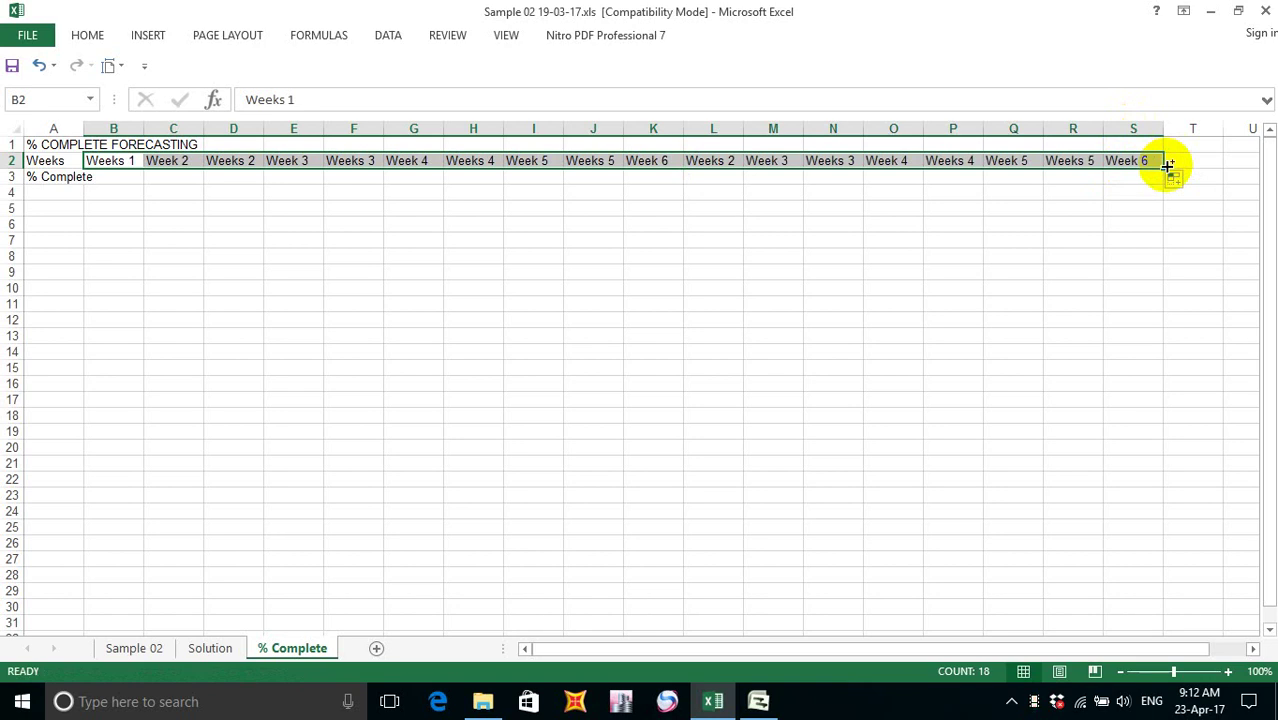
{"action": "key", "text": "ctrl+z"}
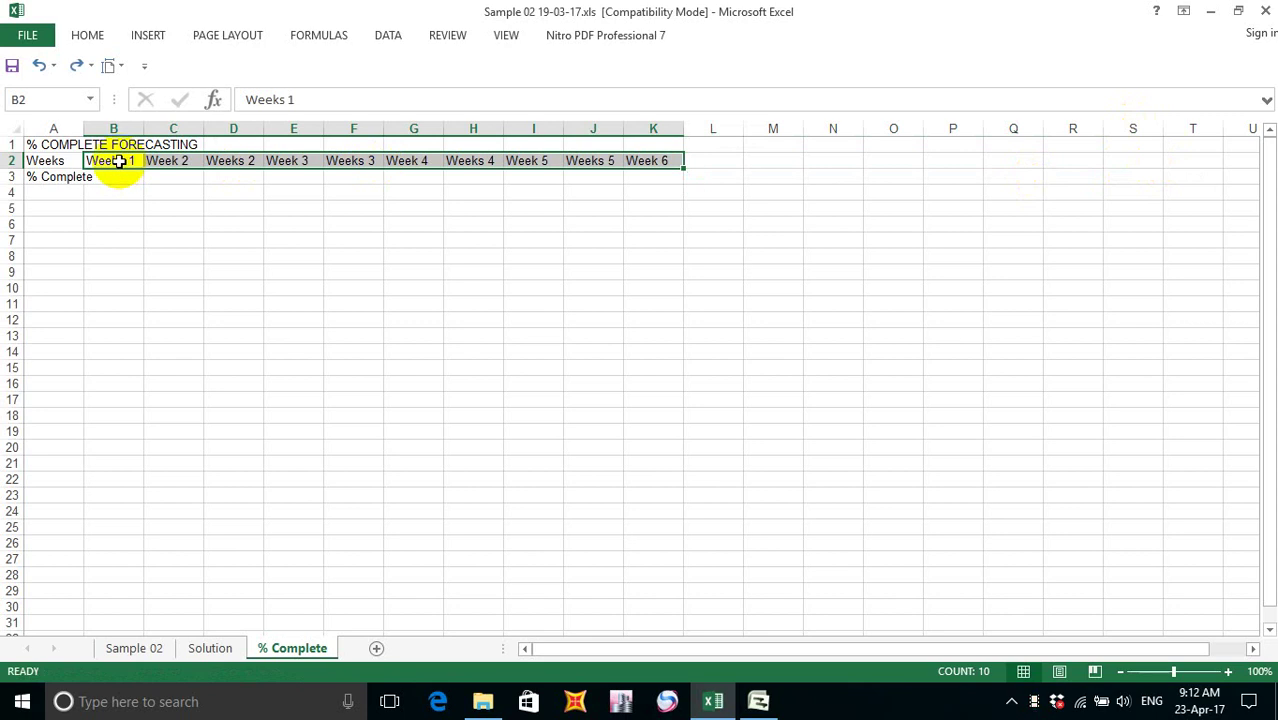
{"action": "key", "text": "ctrl+z"}
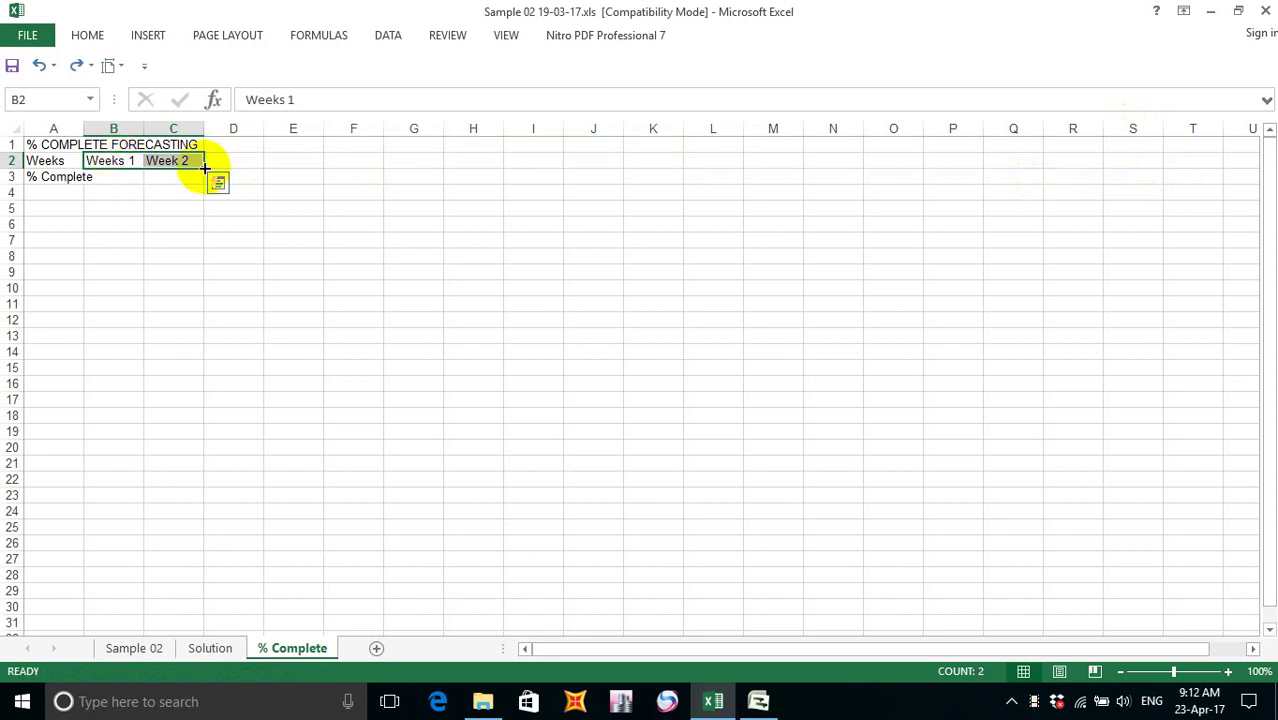
- Fill the B2:C2 week labels along row 2 as a series through column AG, and clear the excess labels in AB2:AG2
{"action": "left_click_drag", "start_coordinate": [201, 168], "coordinate": [787, 158]}
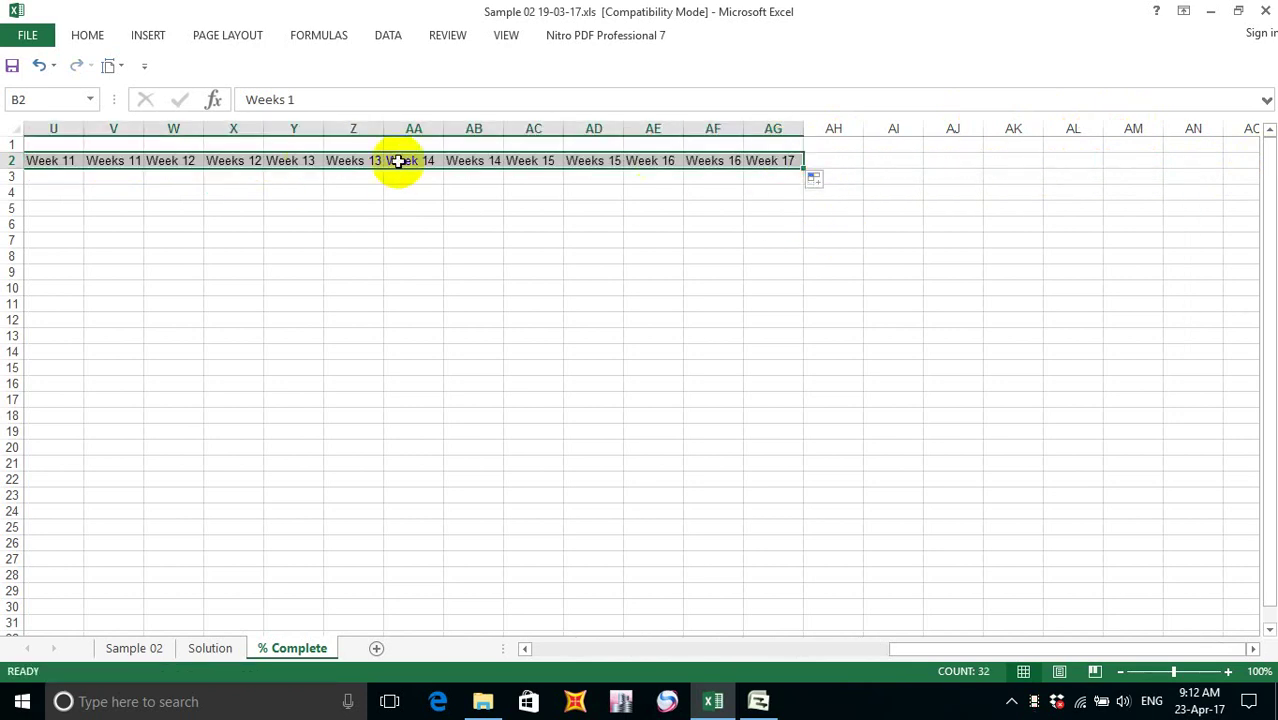
{"action": "left_click_drag", "start_coordinate": [455, 160], "coordinate": [773, 152]}
{"action": "key", "text": "Delete"}
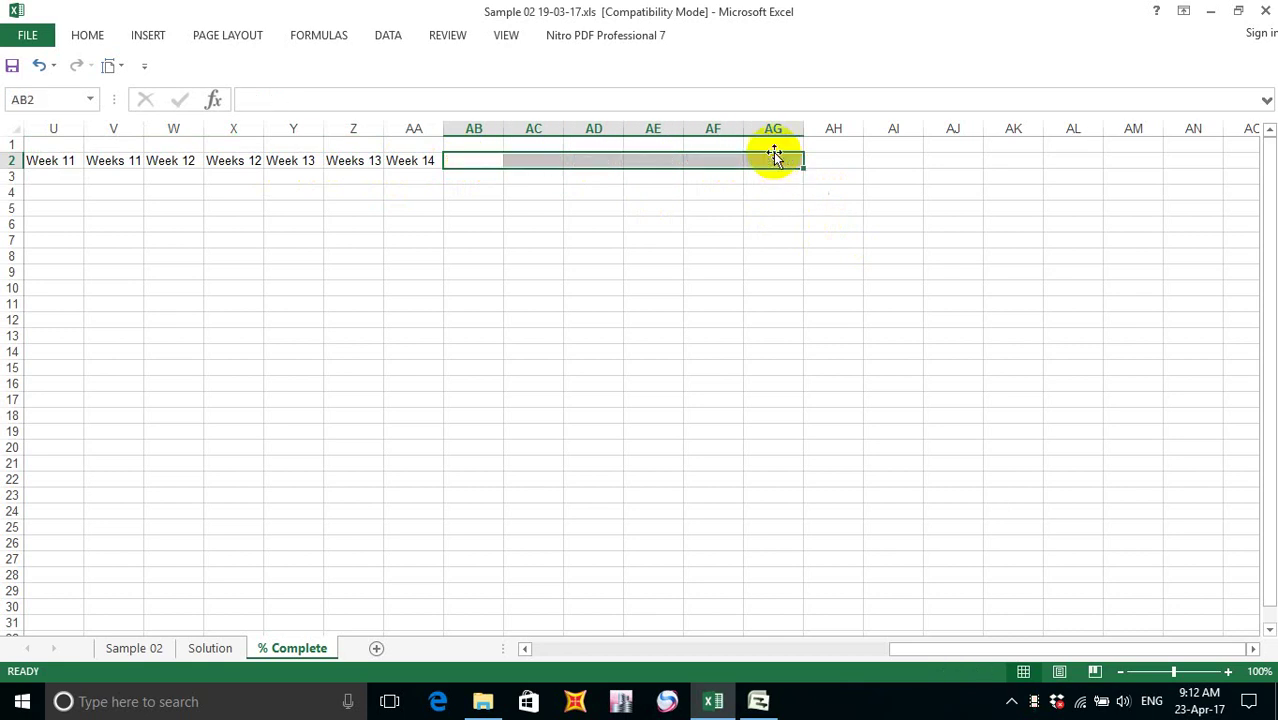
{"action": "left_click", "coordinate": [568, 268]}
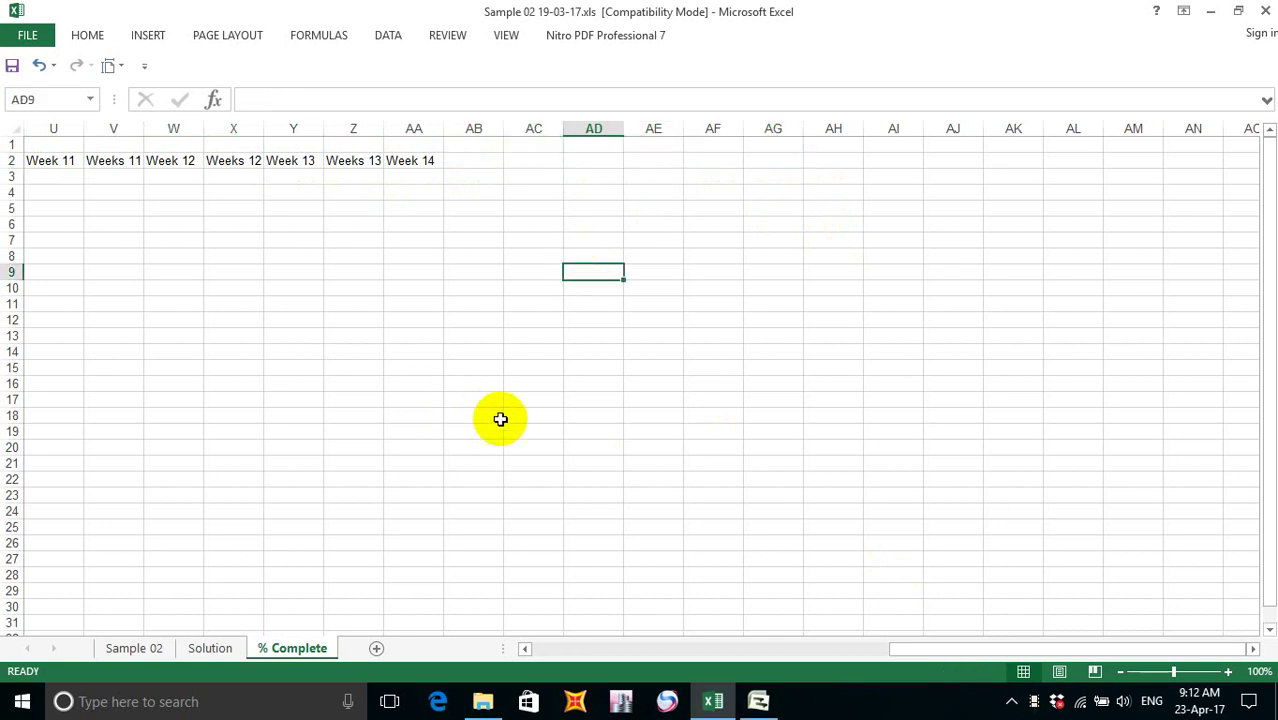
{"action": "scroll", "coordinate": [500, 419], "scroll_direction": "down", "scroll_amount": 1}
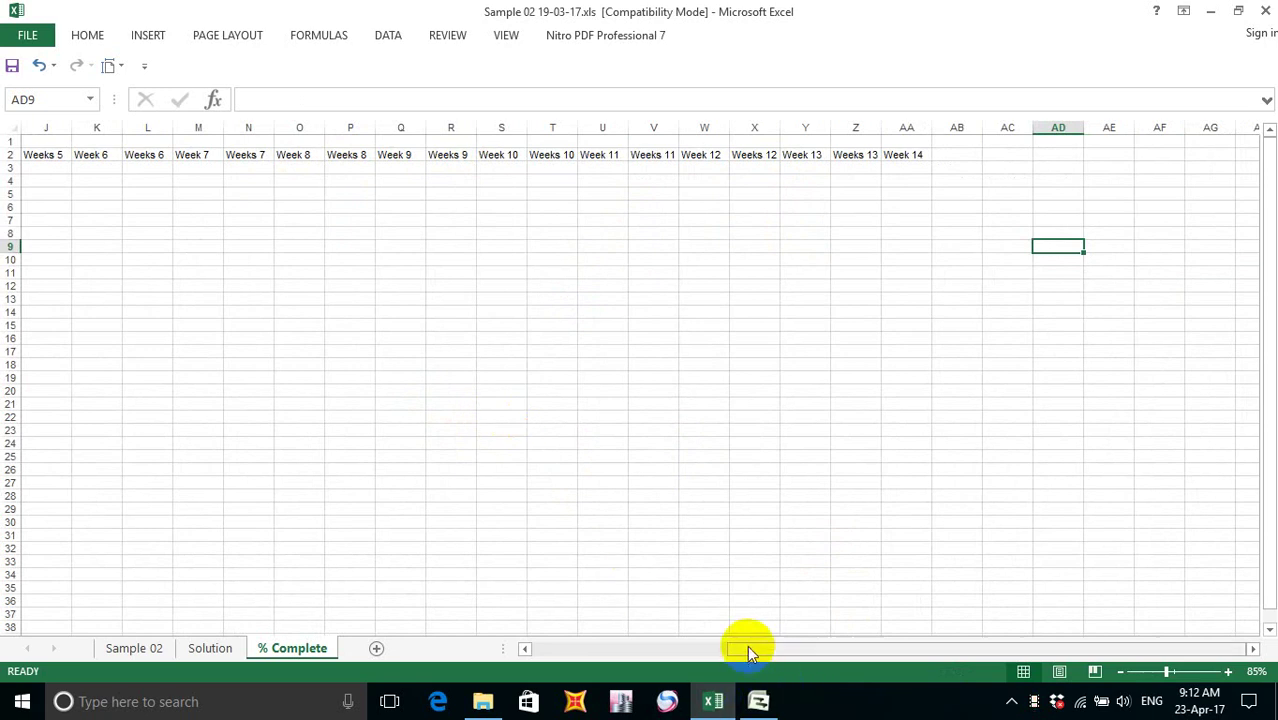
{"action": "left_click_drag", "start_coordinate": [747, 648], "coordinate": [633, 645]}
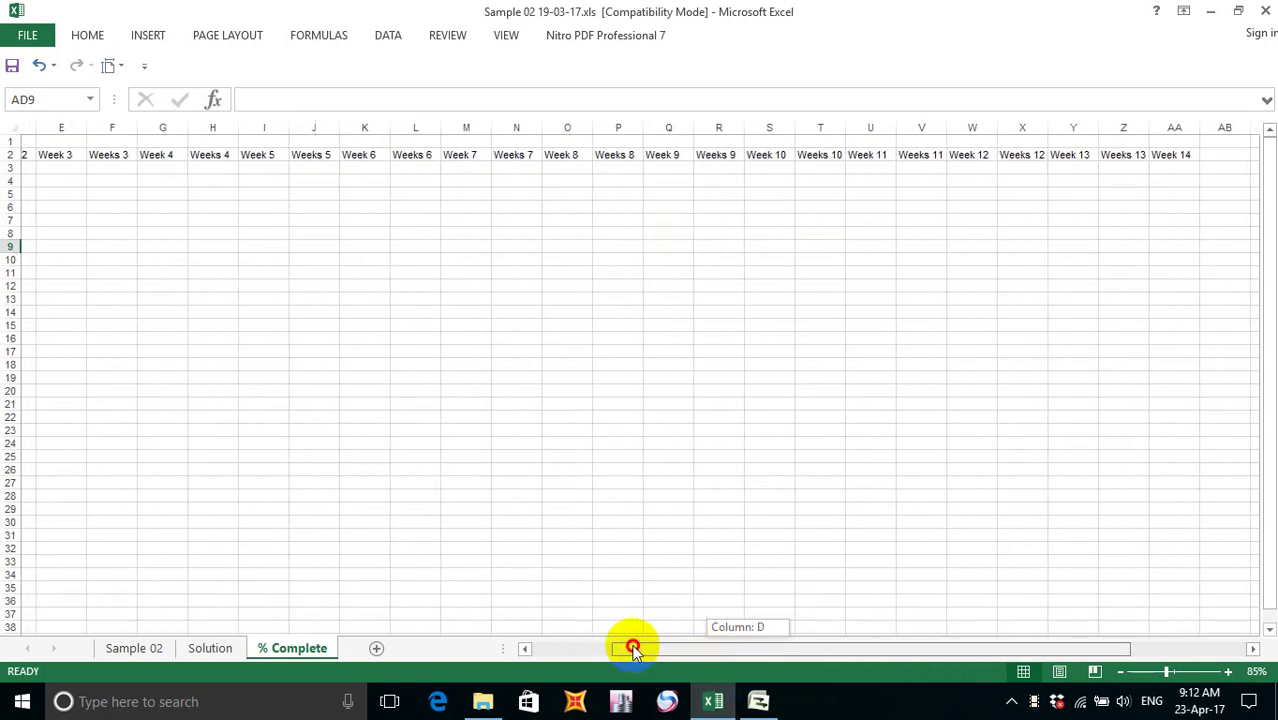
- Refill the B2:C2 week labels along row 2 through column U
{"action": "scroll", "coordinate": [383, 381], "scroll_direction": "down", "scroll_amount": 1}
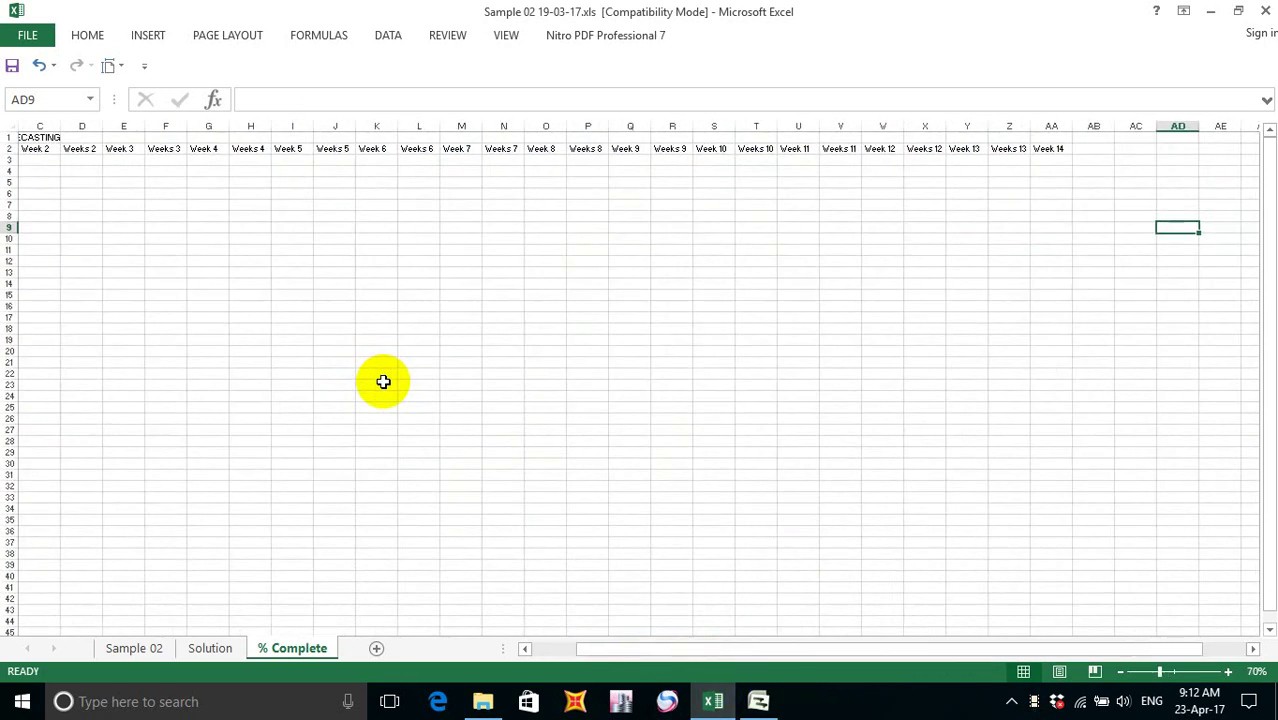
{"action": "left_click_drag", "start_coordinate": [659, 649], "coordinate": [554, 655]}
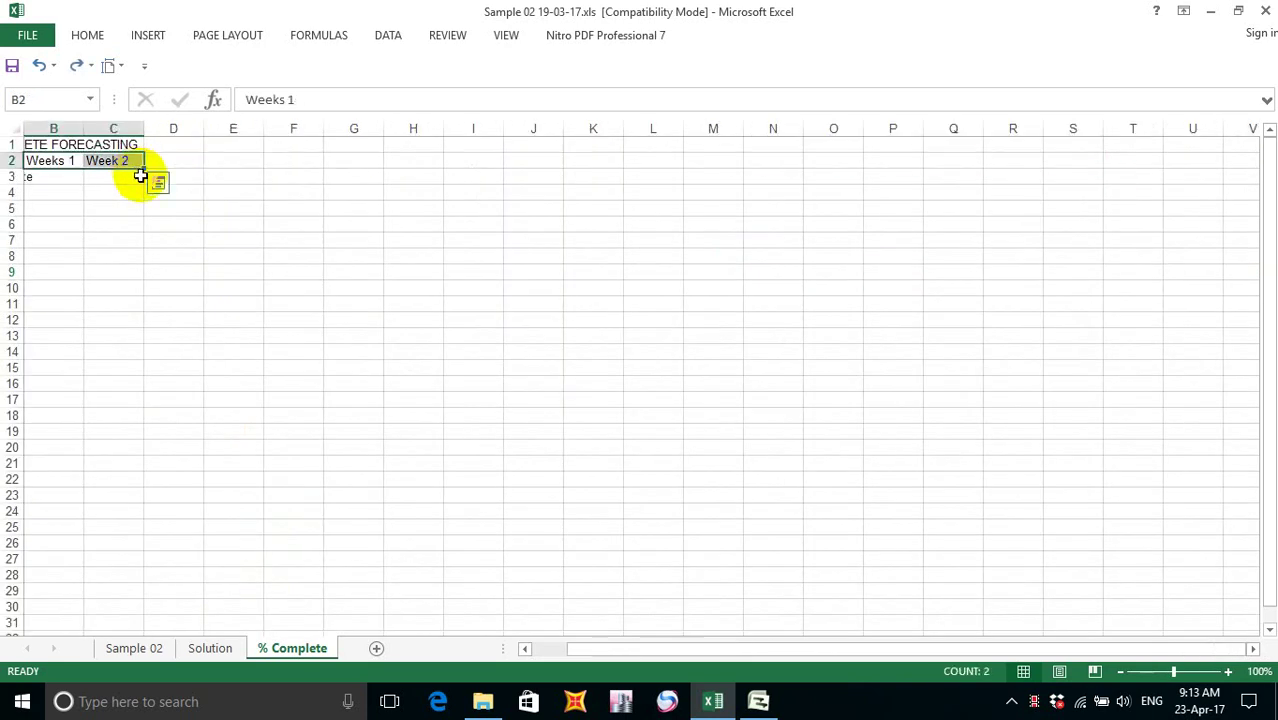
{"action": "left_click", "coordinate": [52, 163]}
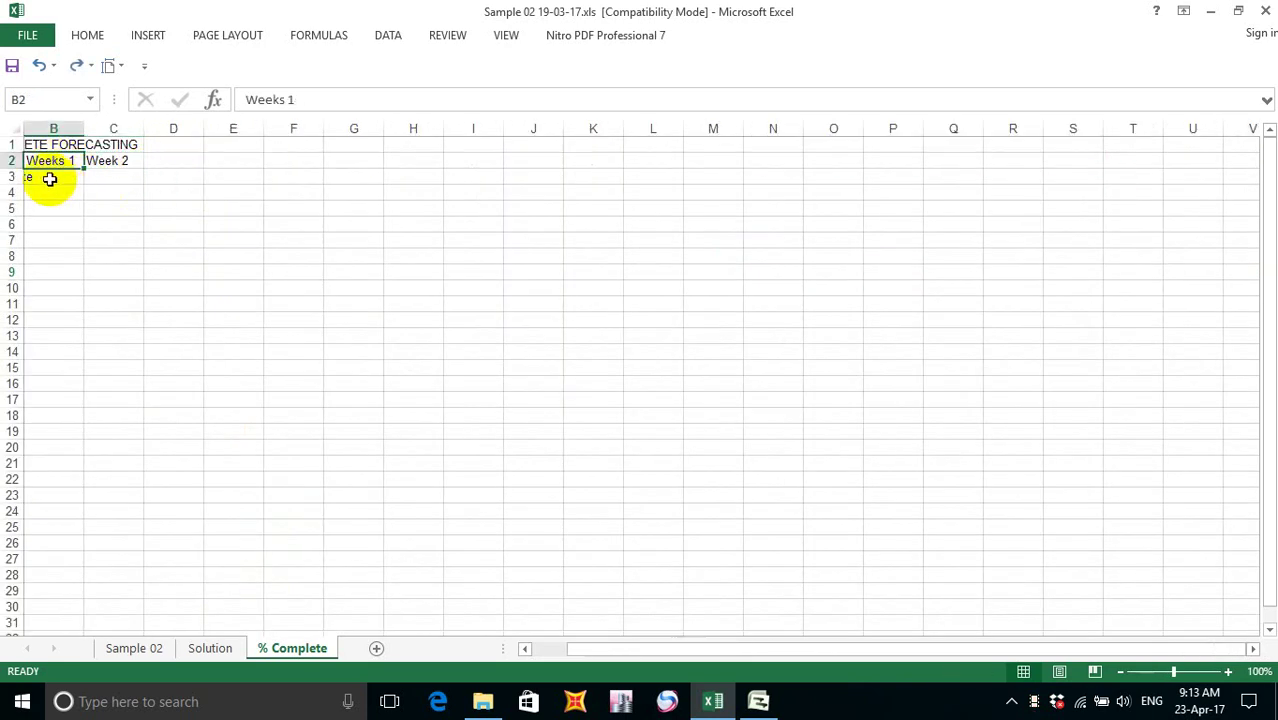
{"action": "left_click_drag", "start_coordinate": [37, 161], "coordinate": [1227, 157]}
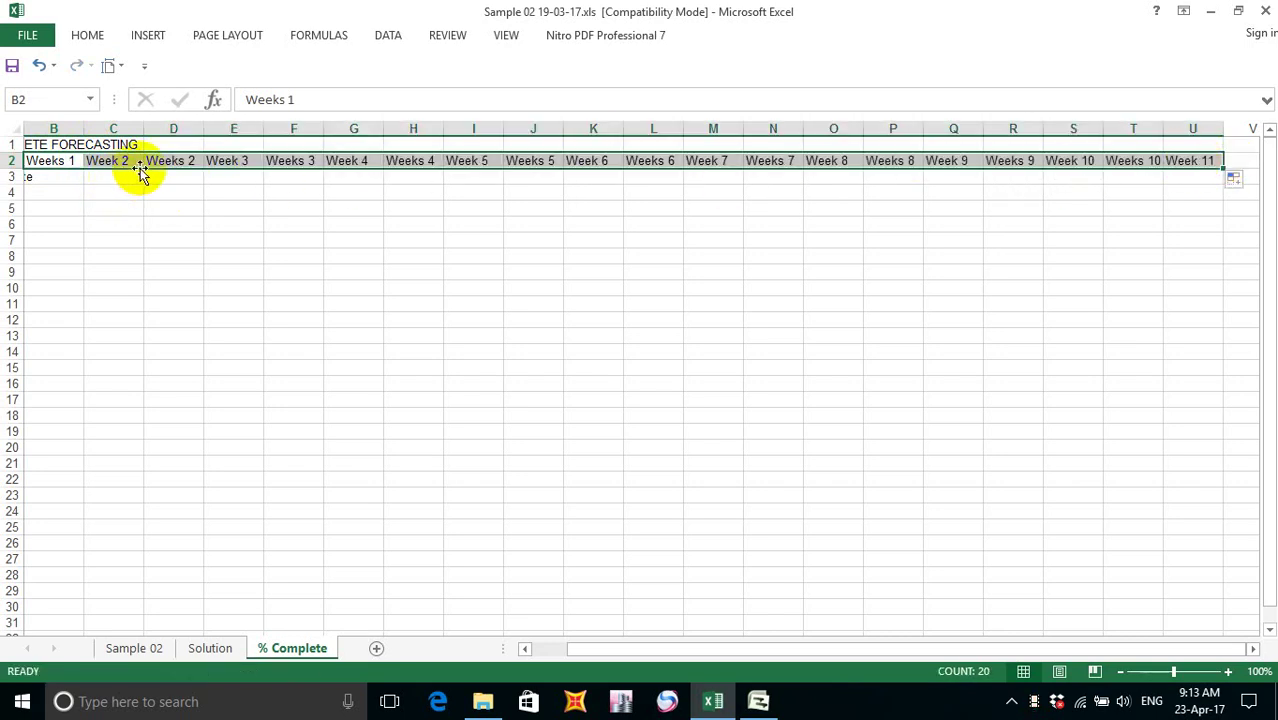
- Correct the week labels in D2 and E2 to "Weeks 3" and "Week 4"
{"action": "left_click", "coordinate": [185, 162]}
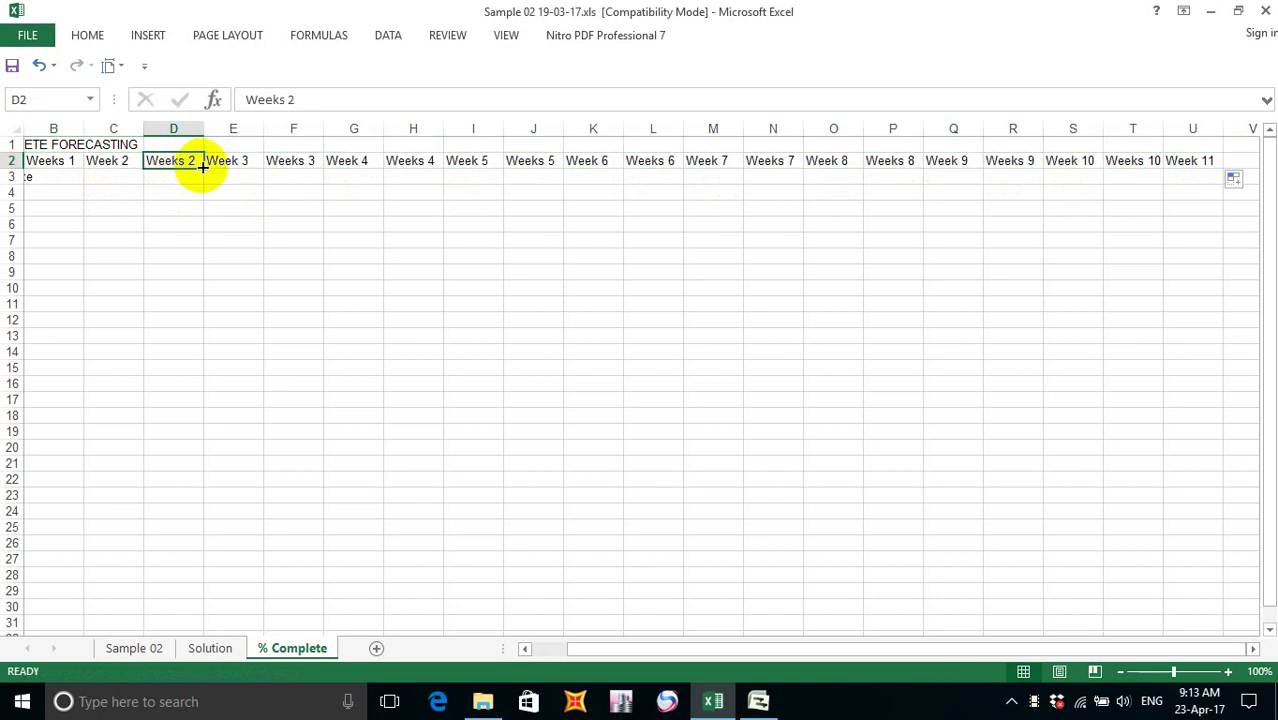
{"action": "double_click", "coordinate": [192, 164]}
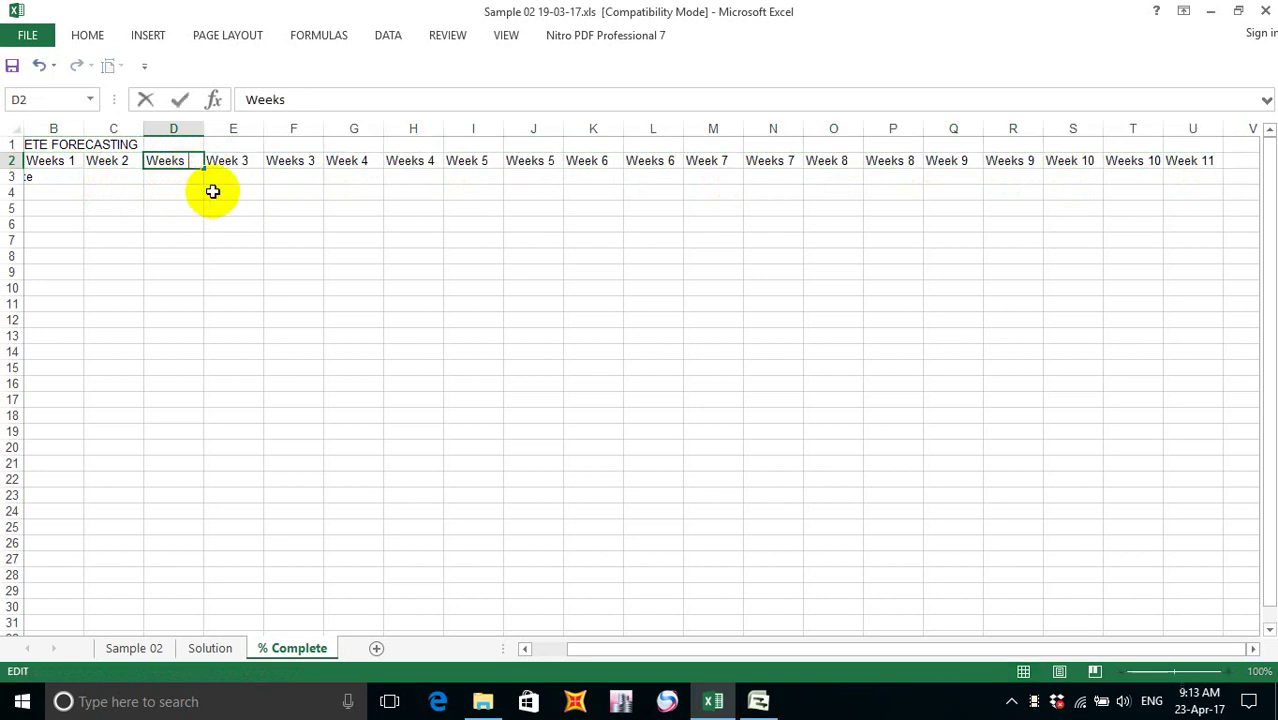
{"action": "type", "text": "3"}
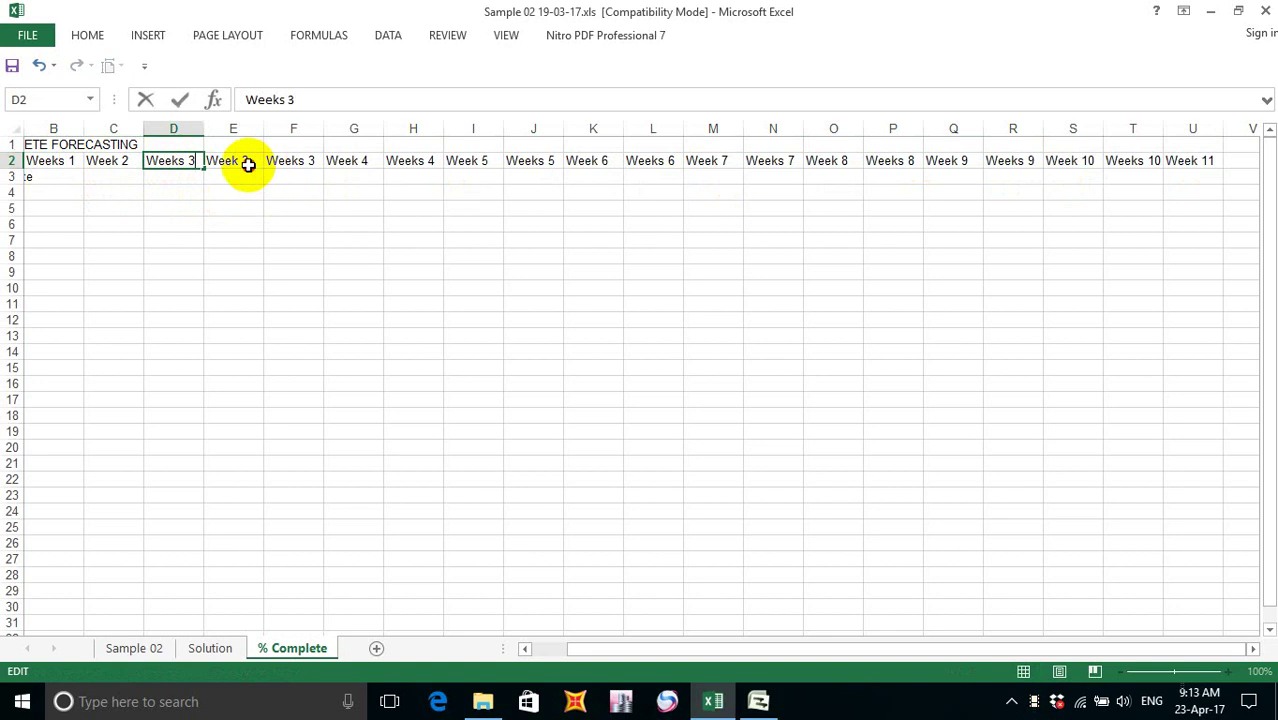
{"action": "left_click", "coordinate": [248, 163]}
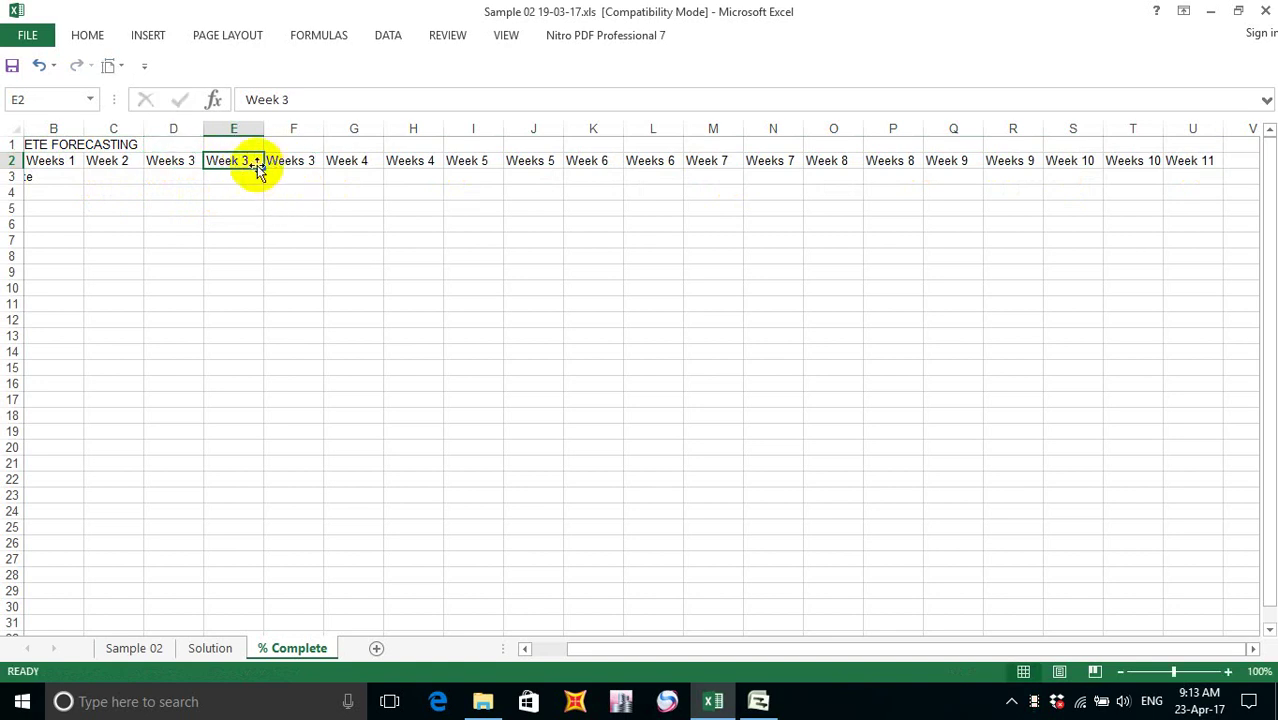
{"action": "double_click", "coordinate": [250, 161]}
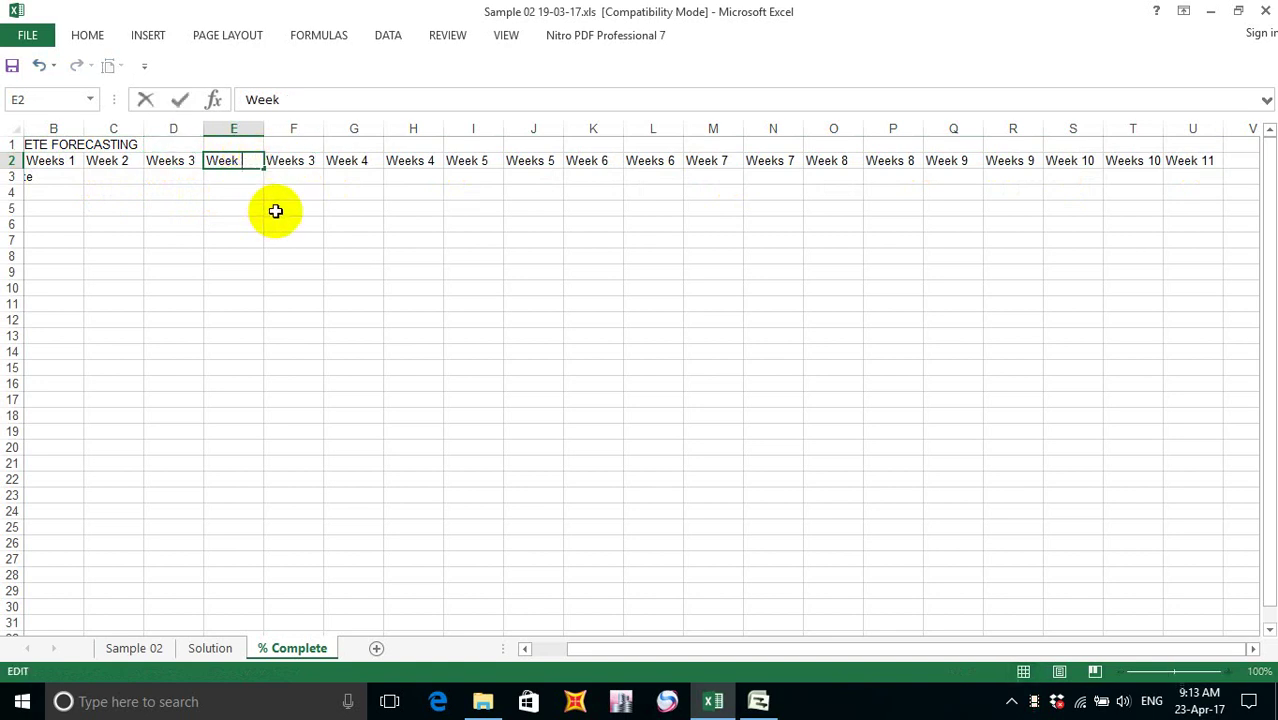
{"action": "type", "text": "4"}
- Correct the week labels in F2 and G2 to "Weeks 5" and "Week 6"
{"action": "left_click", "coordinate": [300, 161]}
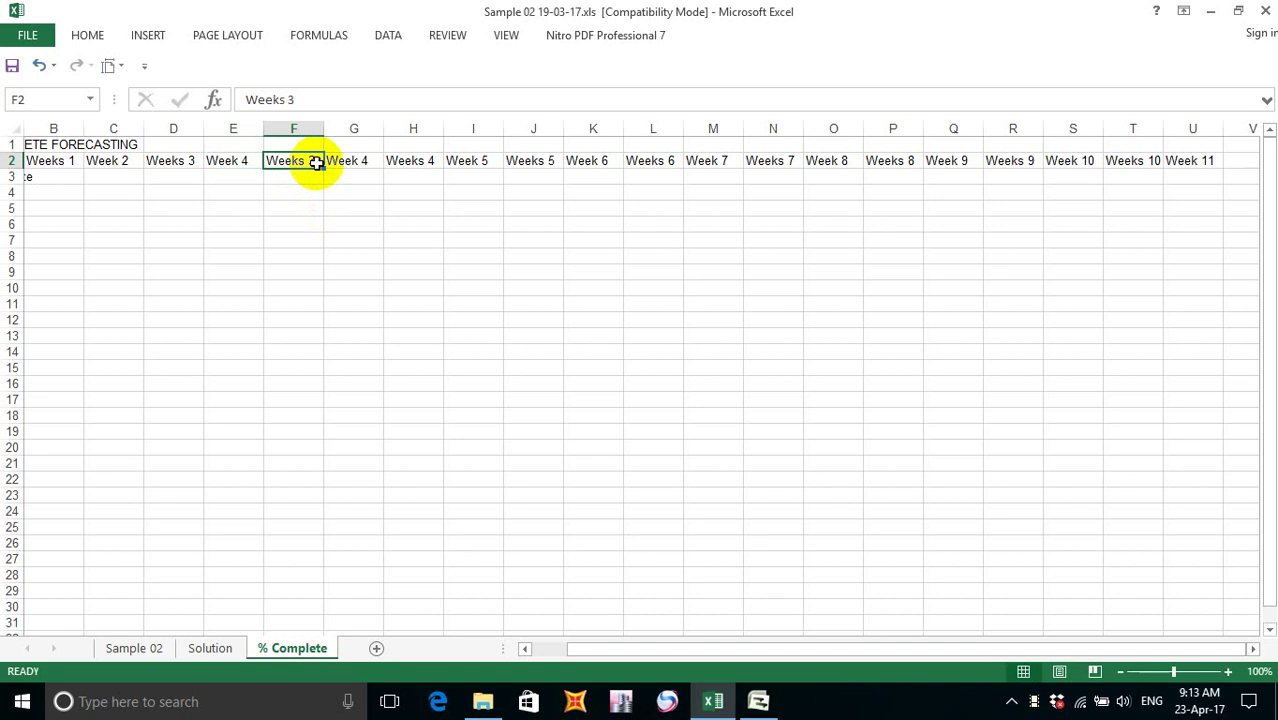
{"action": "double_click", "coordinate": [316, 162]}
{"action": "type", "text": "5"}
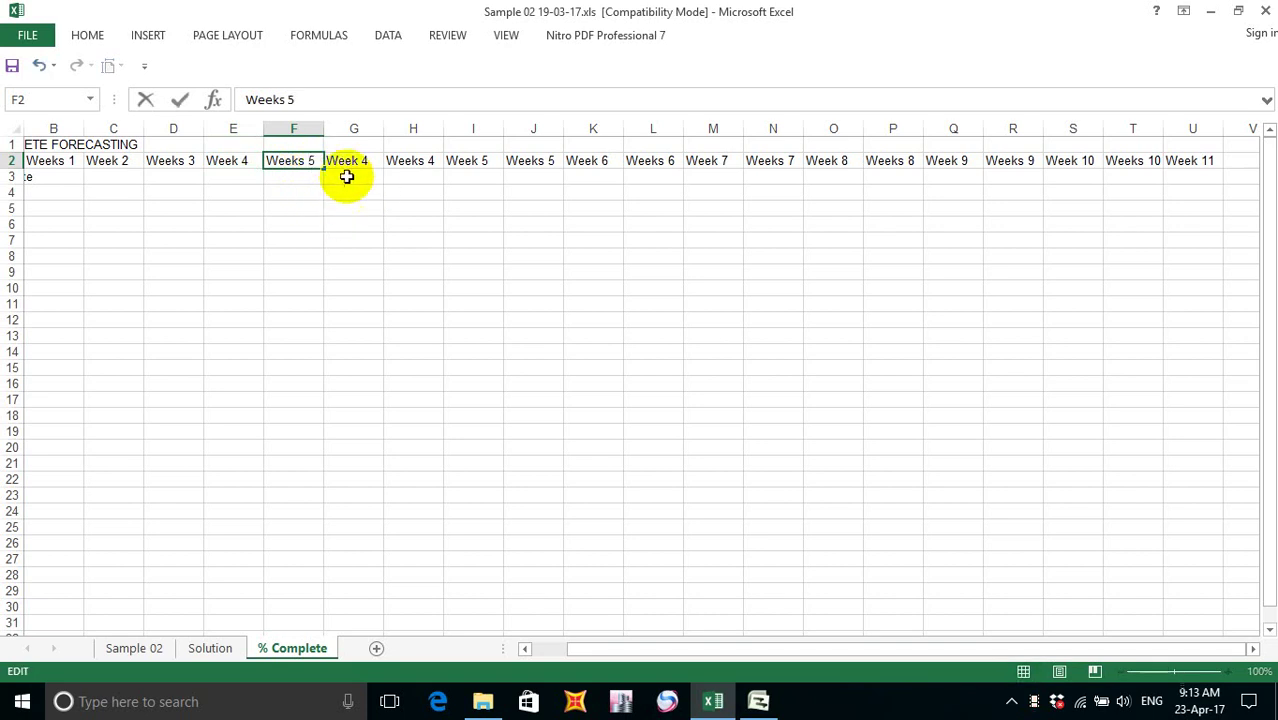
{"action": "left_click", "coordinate": [360, 165]}
{"action": "double_click", "coordinate": [366, 163]}
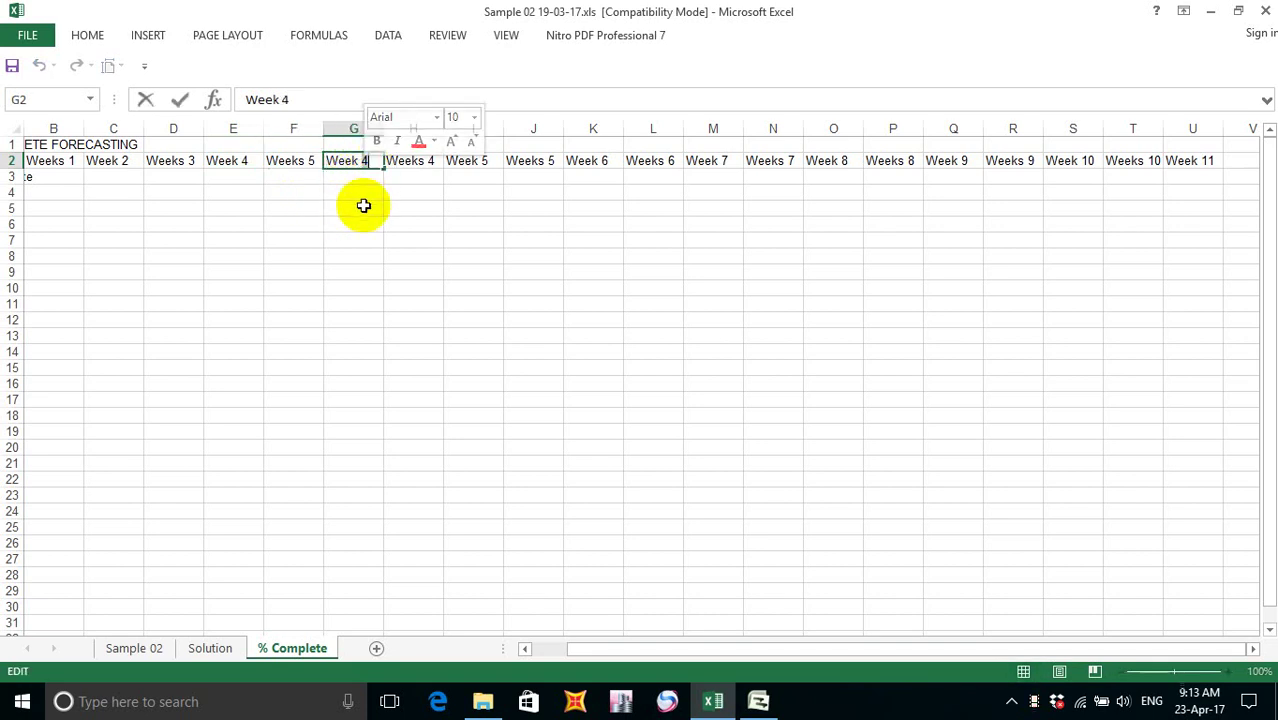
{"action": "key", "text": "BackSpace"}
{"action": "type", "text": "6"}
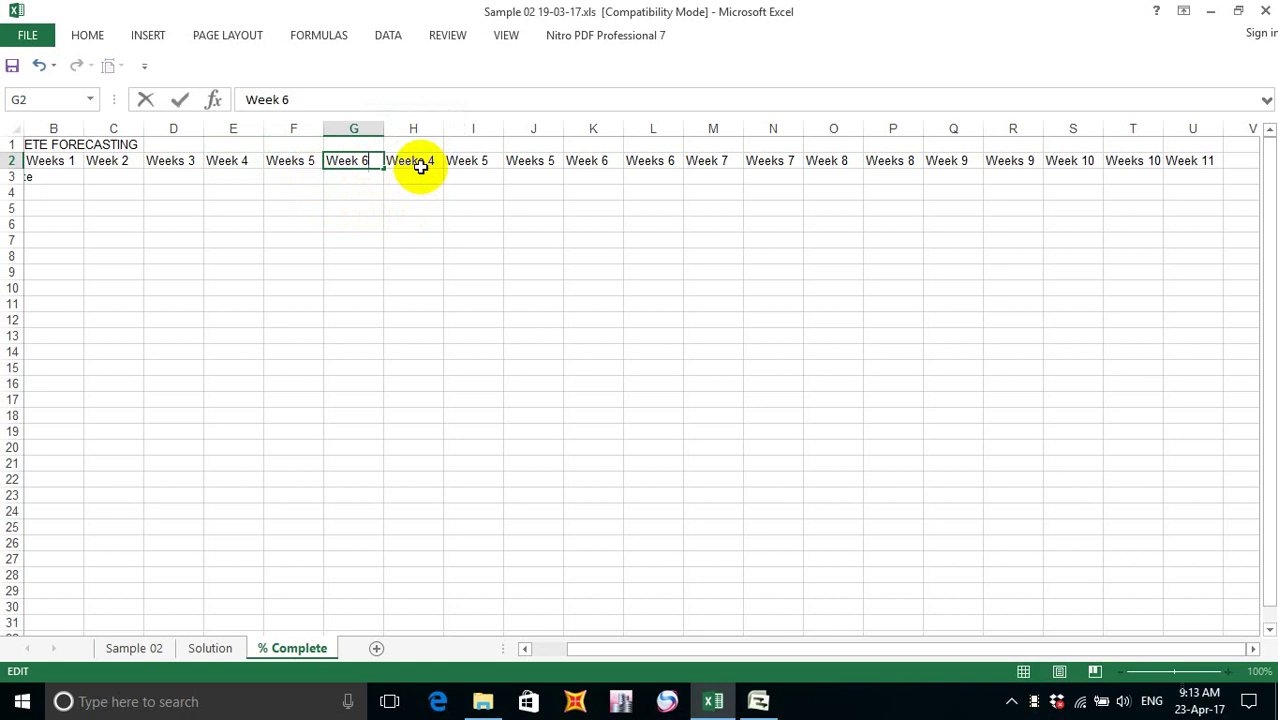
- Correct the week labels in H2 and I2 to "Weeks 7" and "Week 8"
{"action": "double_click", "coordinate": [428, 163]}
{"action": "left_click", "coordinate": [437, 163]}
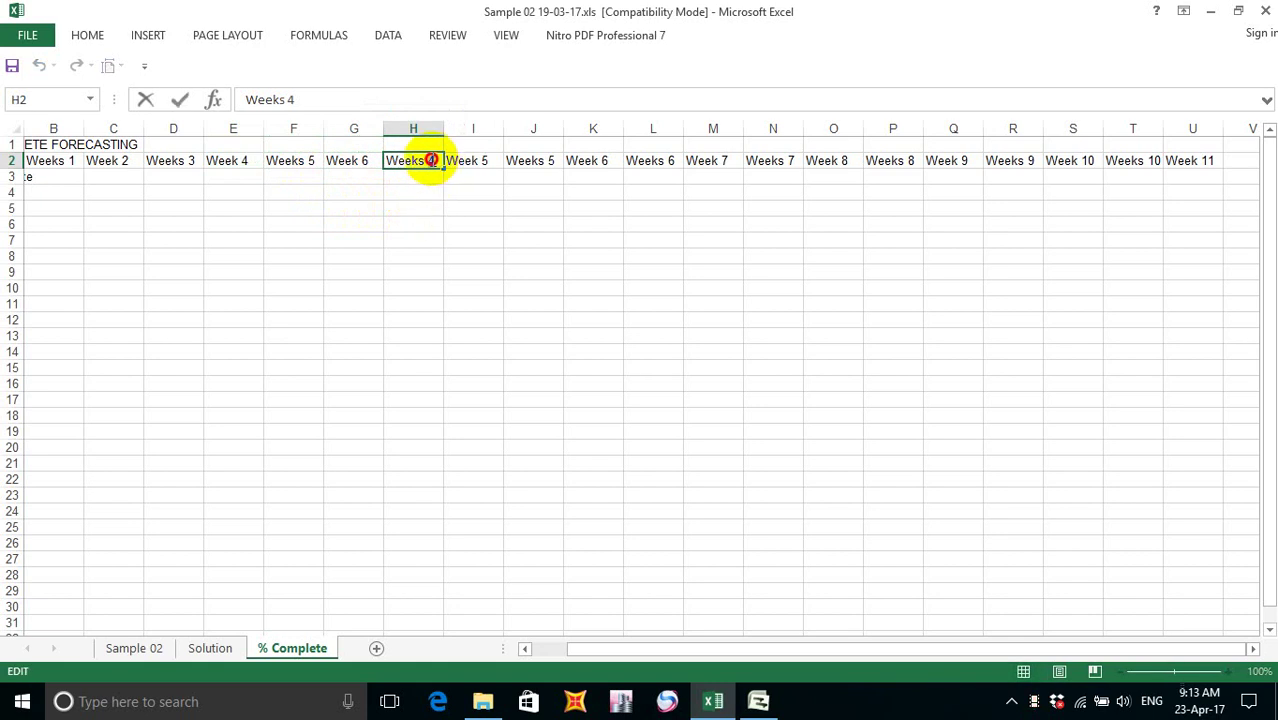
{"action": "key", "text": "BackSpace"}
{"action": "type", "text": "7"}
{"action": "left_click", "coordinate": [484, 160]}
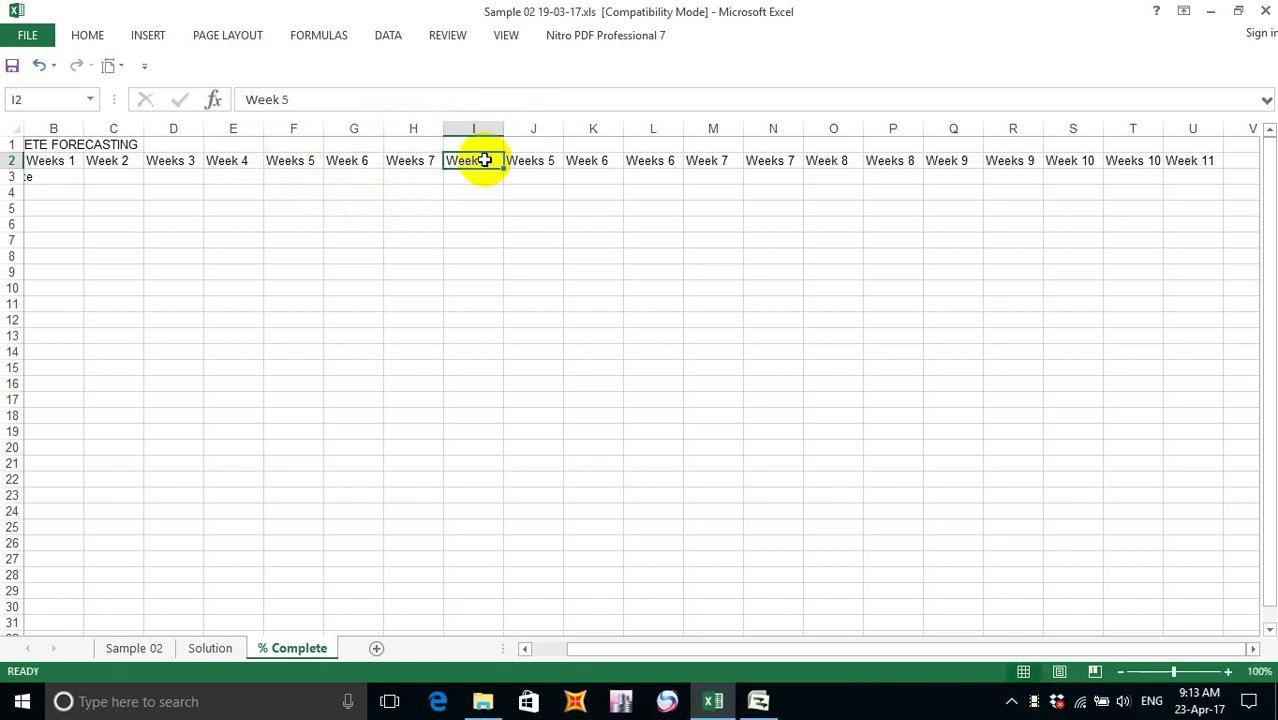
{"action": "double_click", "coordinate": [487, 160]}
{"action": "key", "text": "BackSpace"}
{"action": "type", "text": "8"}
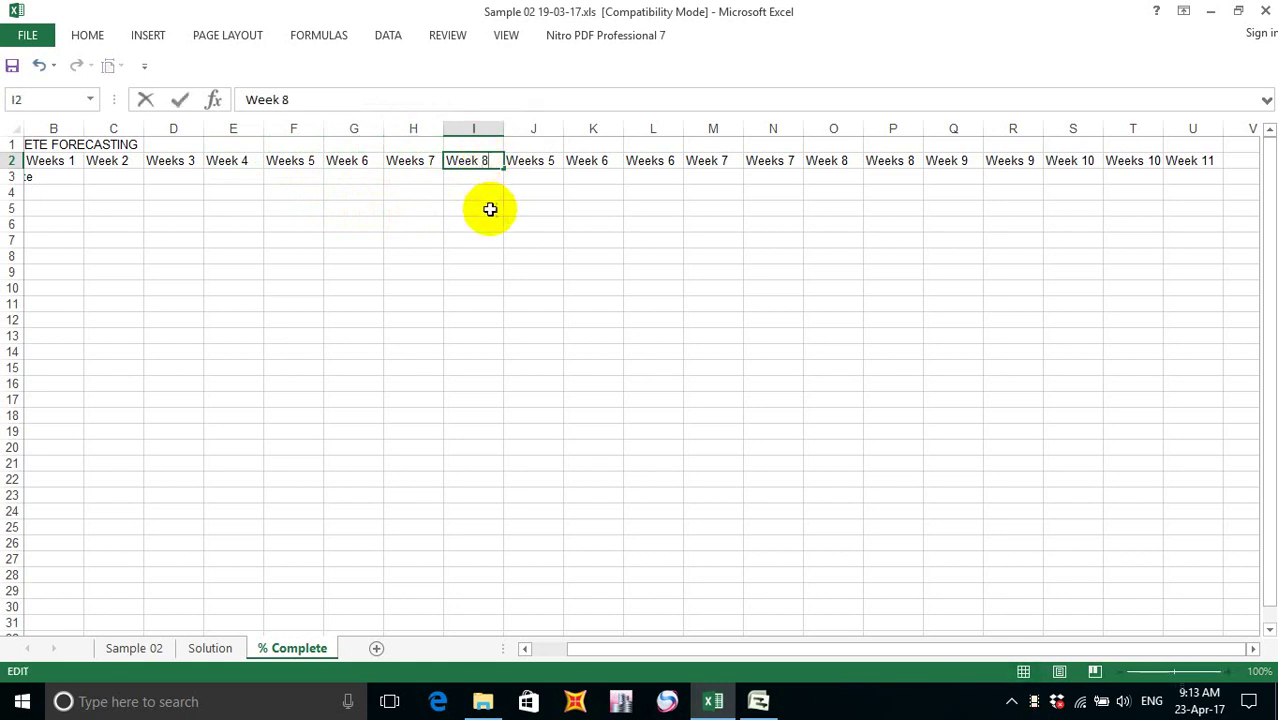
- Correct the week labels in J2 and K2 to "Weeks 9" and "Week10"
{"action": "double_click", "coordinate": [558, 161]}
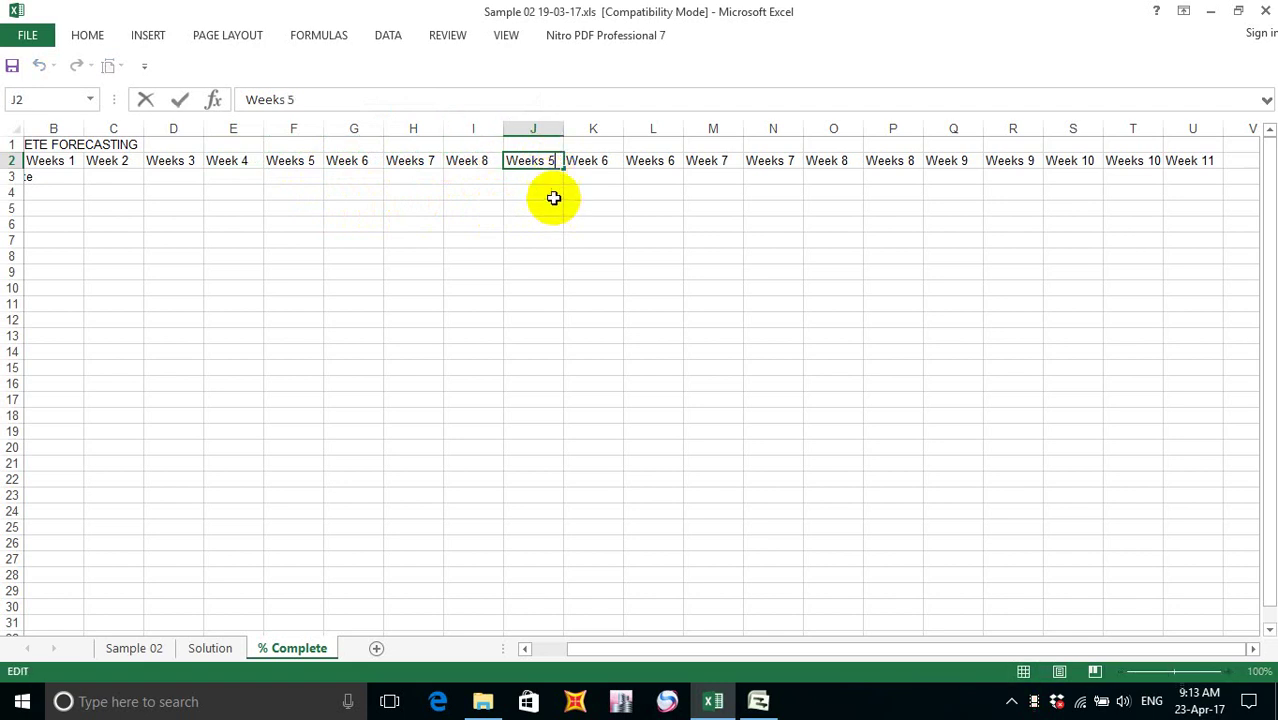
{"action": "type", "text": "9"}
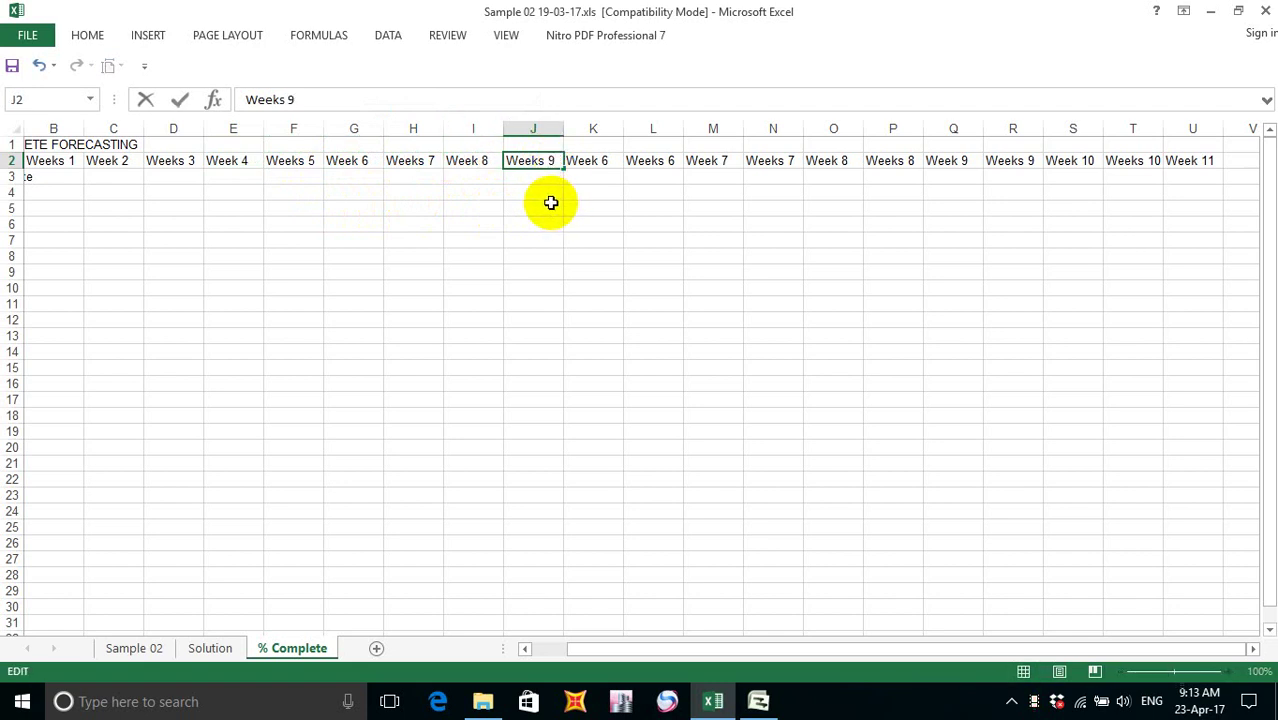
{"action": "double_click", "coordinate": [592, 161]}
{"action": "double_click", "coordinate": [604, 161]}
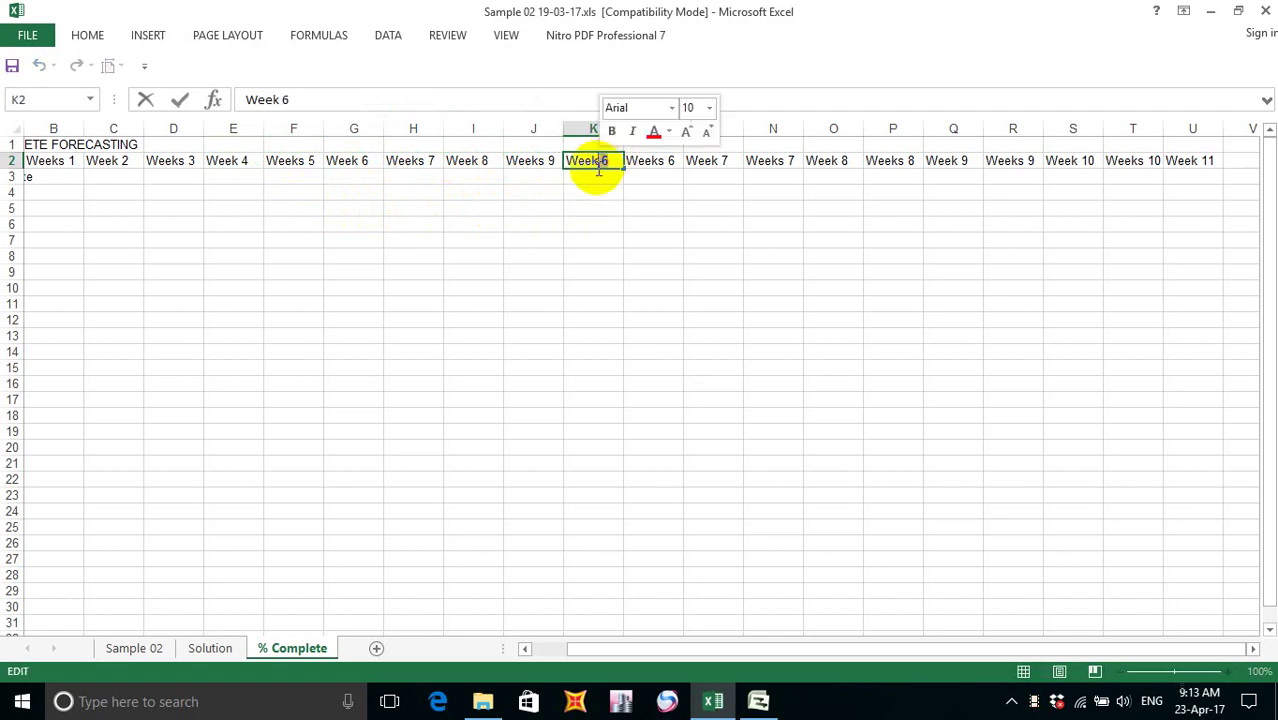
{"action": "type", "text": "1"}
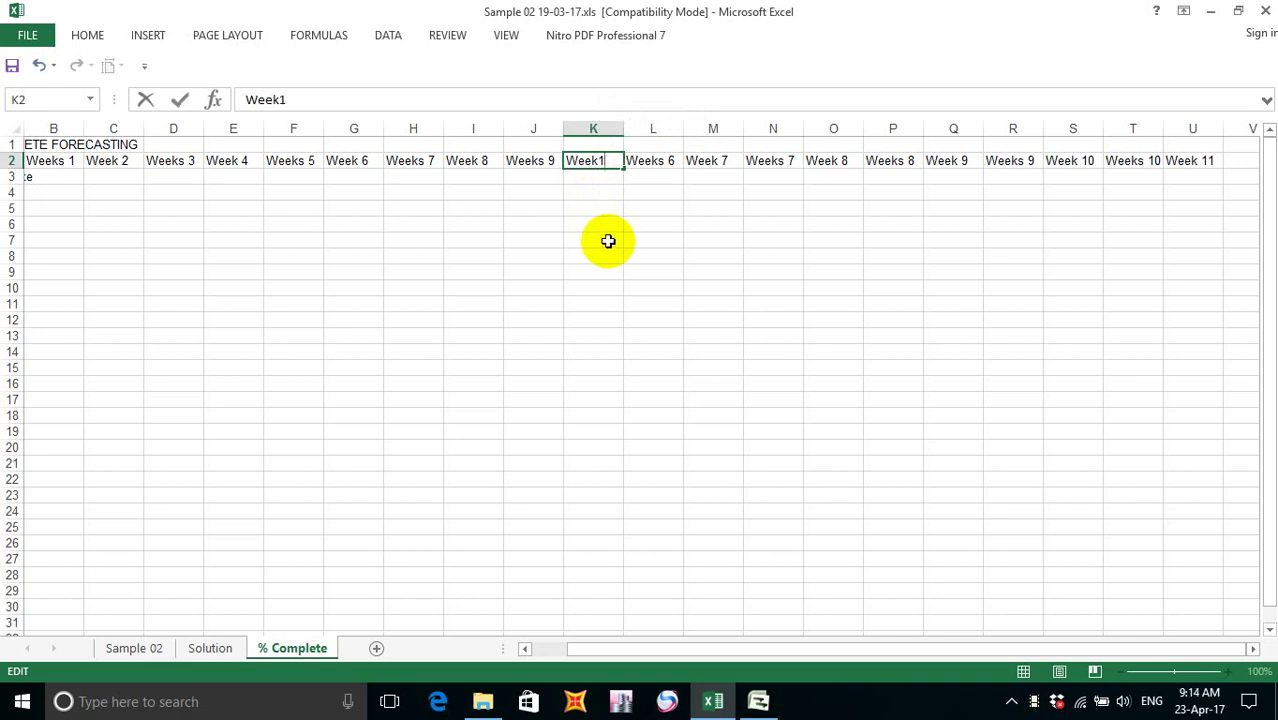
{"action": "type", "text": "0"}
- Correct the week labels in L2 and M2 to "Weeks 11" and "Week 12"
{"action": "left_click", "coordinate": [673, 157]}
{"action": "key", "text": "Up"}
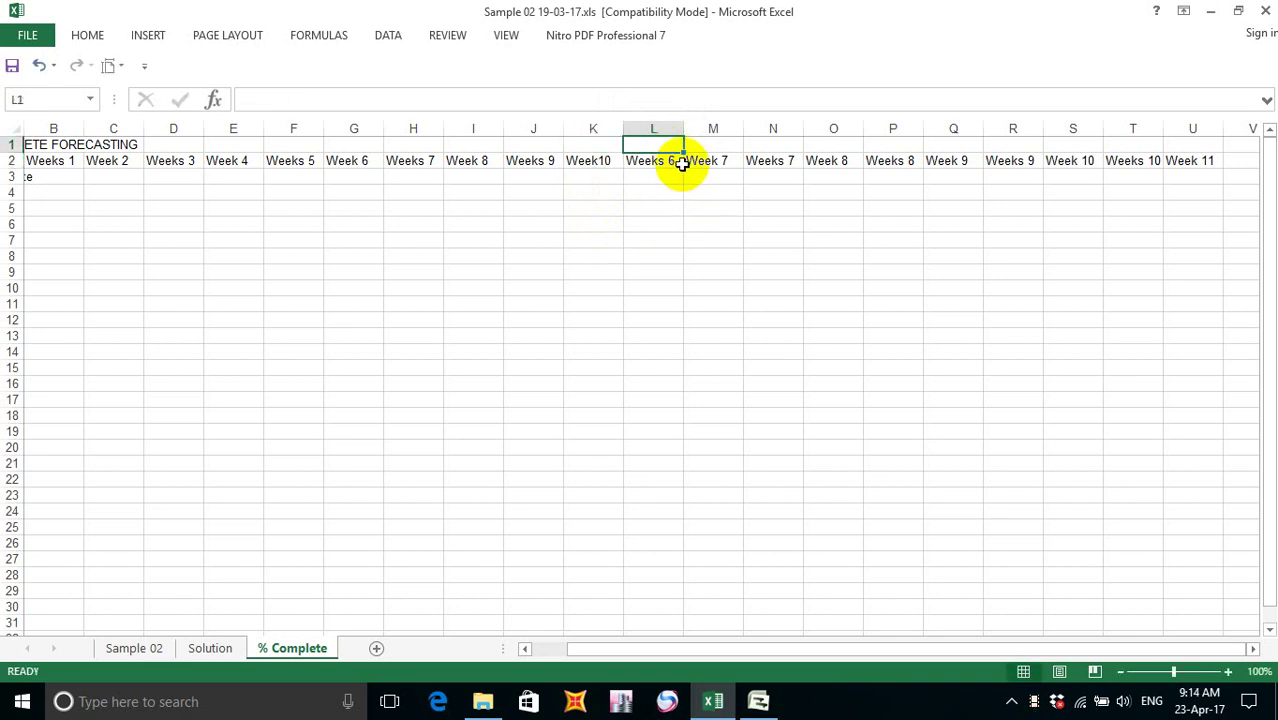
{"action": "double_click", "coordinate": [676, 162]}
{"action": "double_click", "coordinate": [671, 163]}
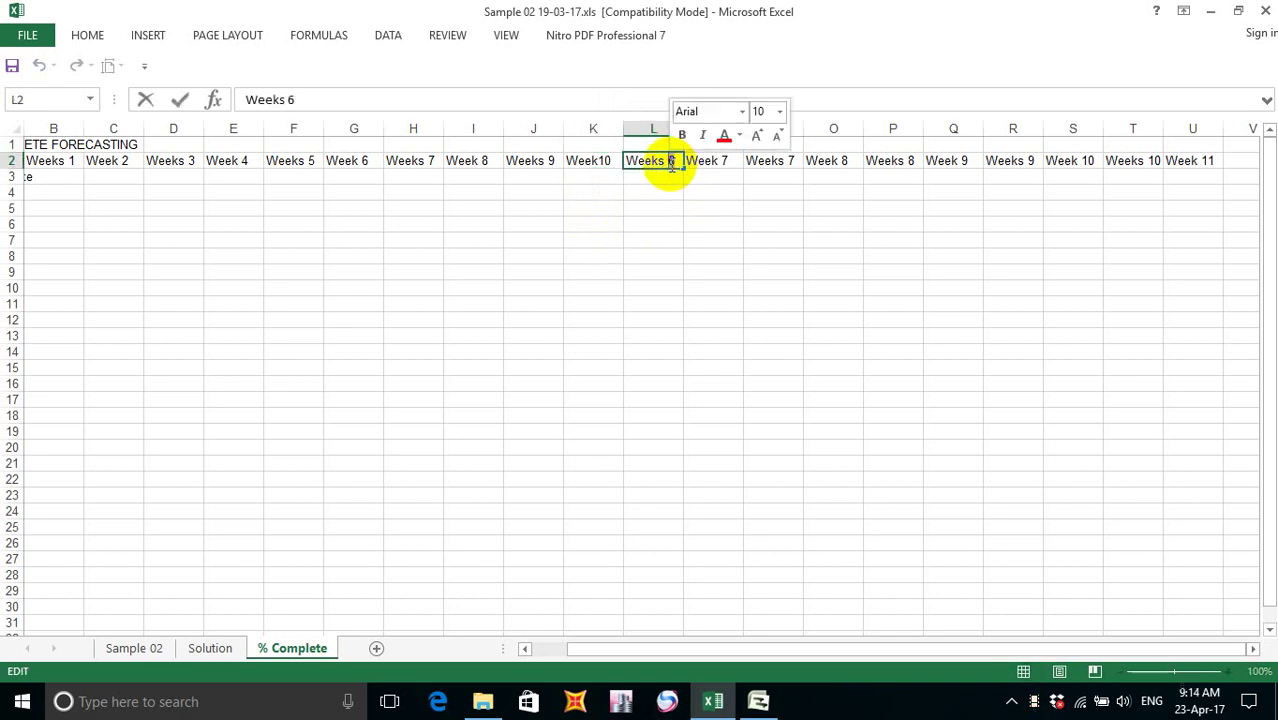
{"action": "type", "text": "11"}
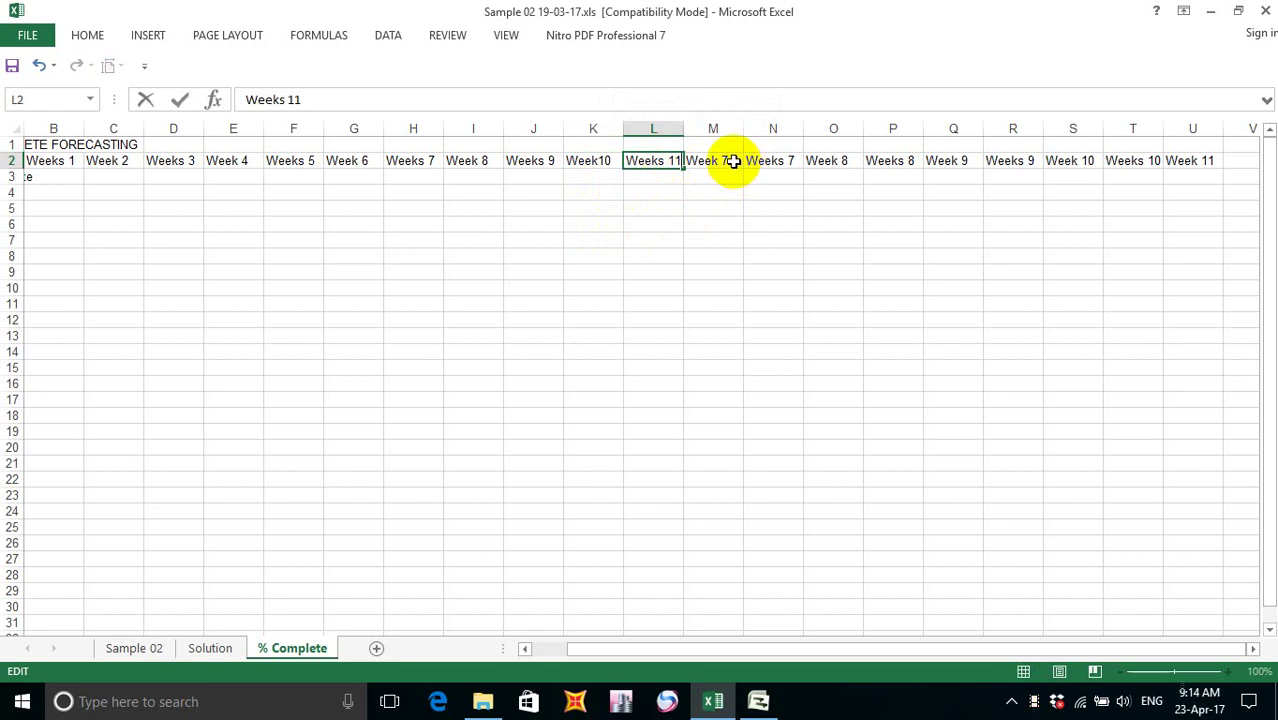
{"action": "left_click", "coordinate": [729, 160]}
{"action": "double_click", "coordinate": [729, 160]}
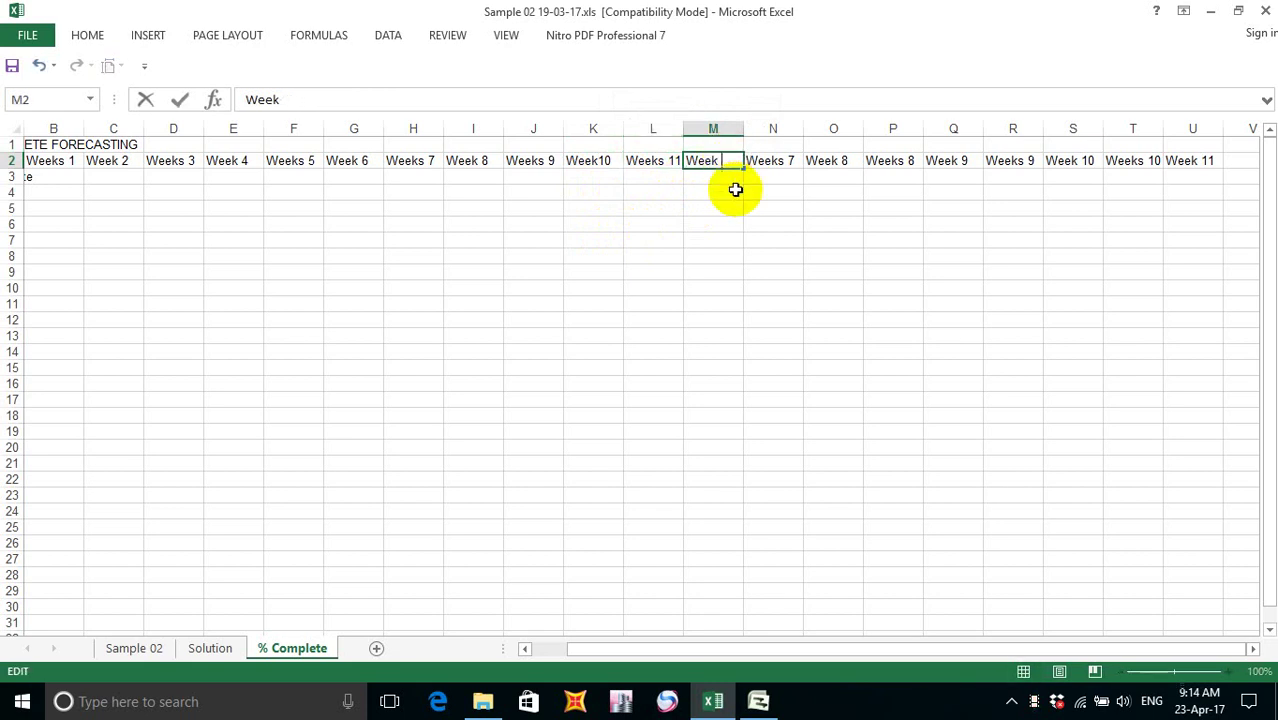
{"action": "type", "text": "12"}
- Change the week labels in N2, O2 and P2 to "Weeks 12", "Week 13" and "Weeks 14"
{"action": "left_click", "coordinate": [787, 161]}
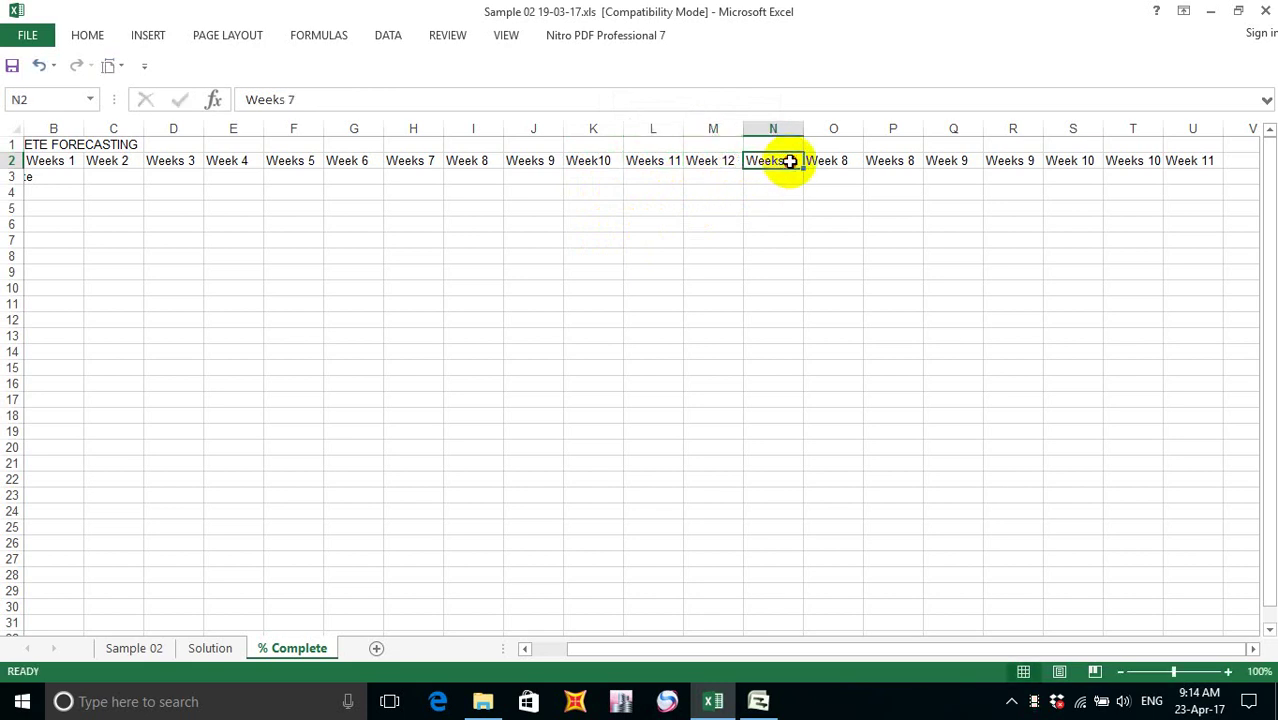
{"action": "double_click", "coordinate": [790, 161]}
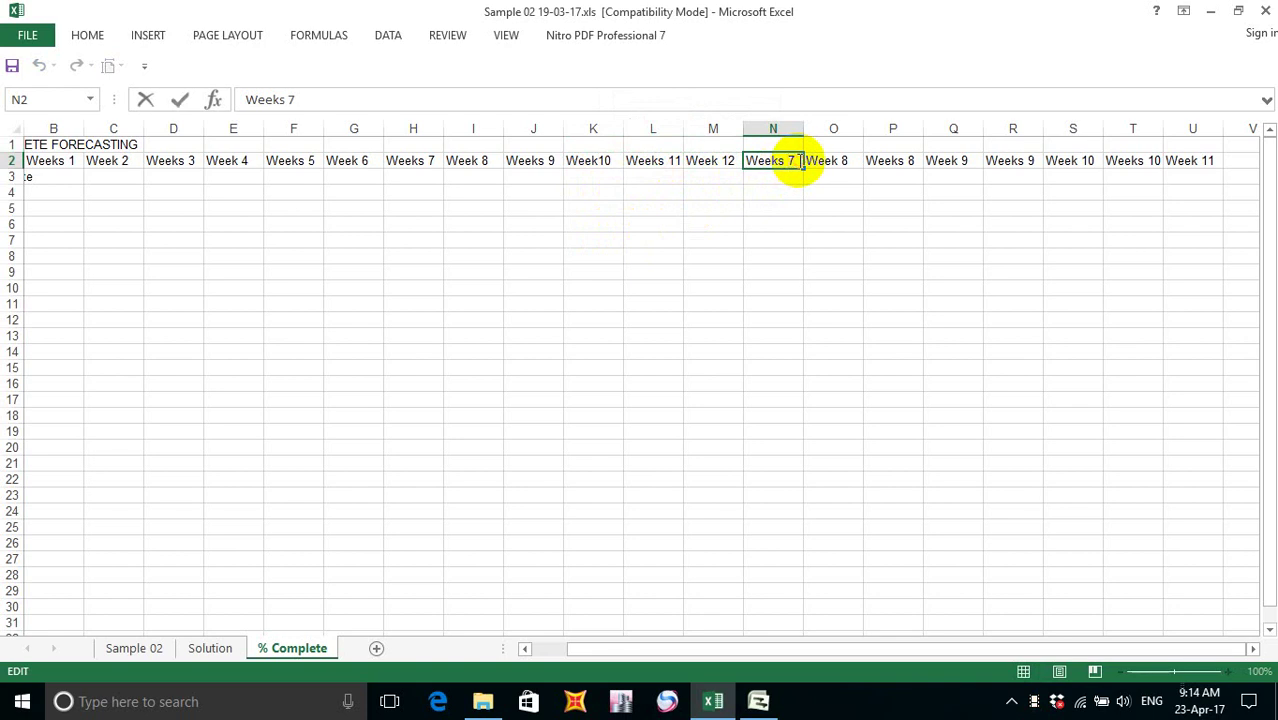
{"action": "key", "text": "BackSpace"}
{"action": "type", "text": "12"}
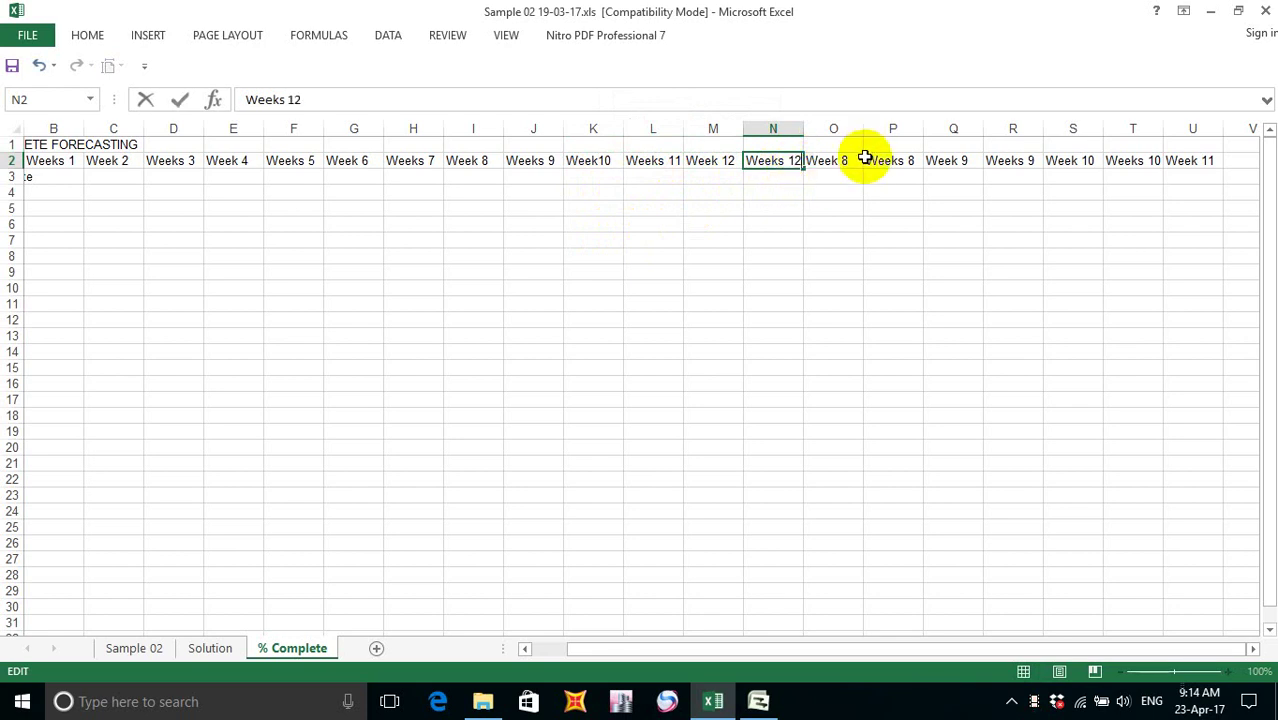
{"action": "double_click", "coordinate": [850, 165]}
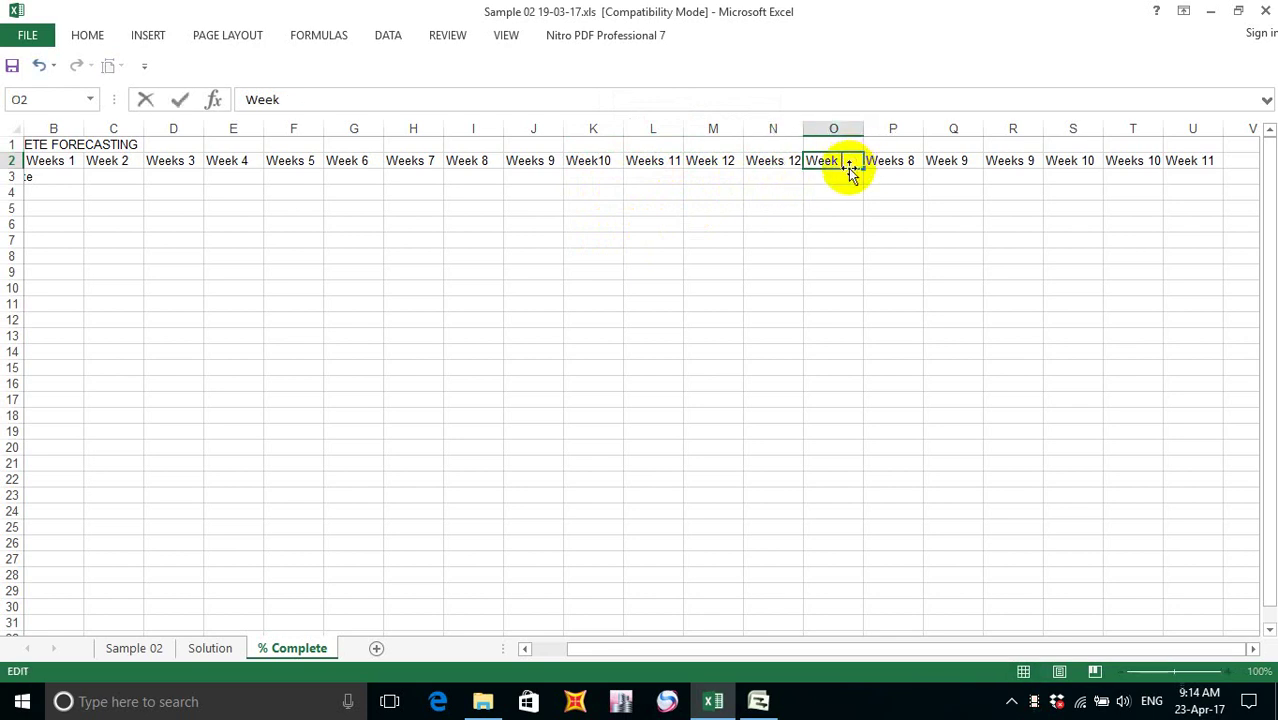
{"action": "type", "text": "13"}
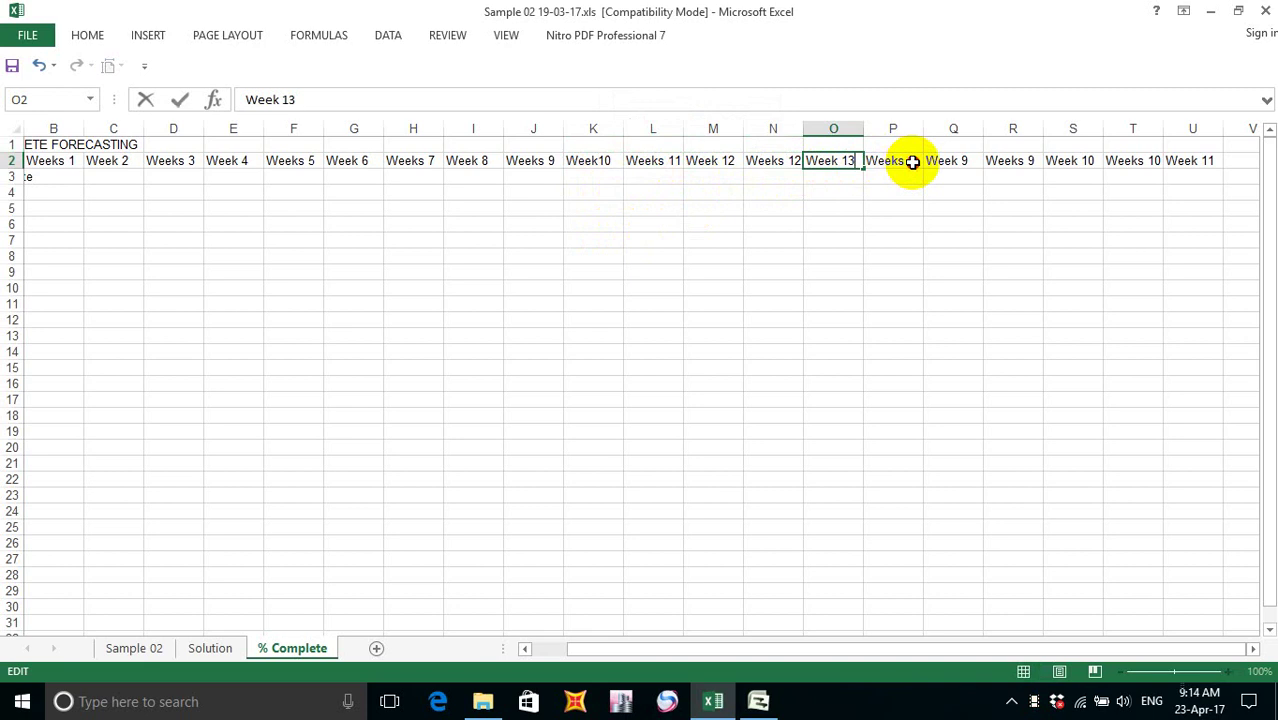
{"action": "double_click", "coordinate": [903, 163]}
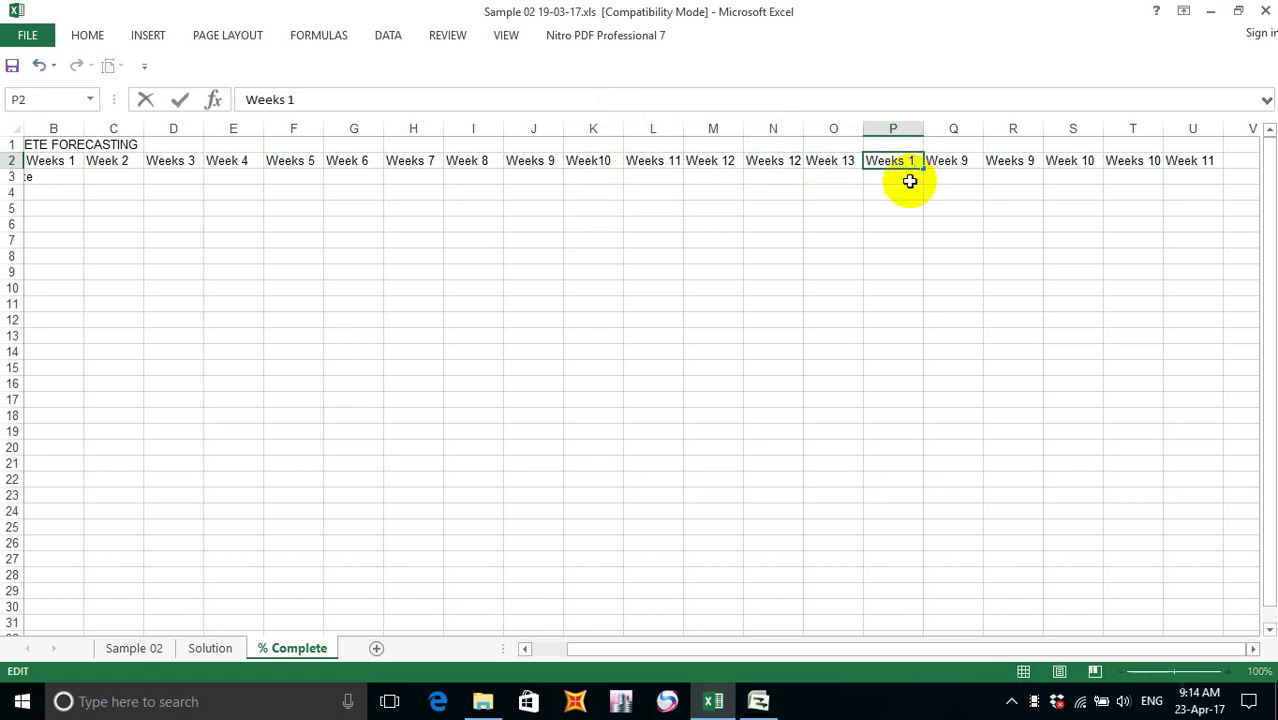
{"action": "type", "text": "14"}
- Clear the excess week labels in row 2 from column Q through column U
{"action": "left_click", "coordinate": [955, 163]}
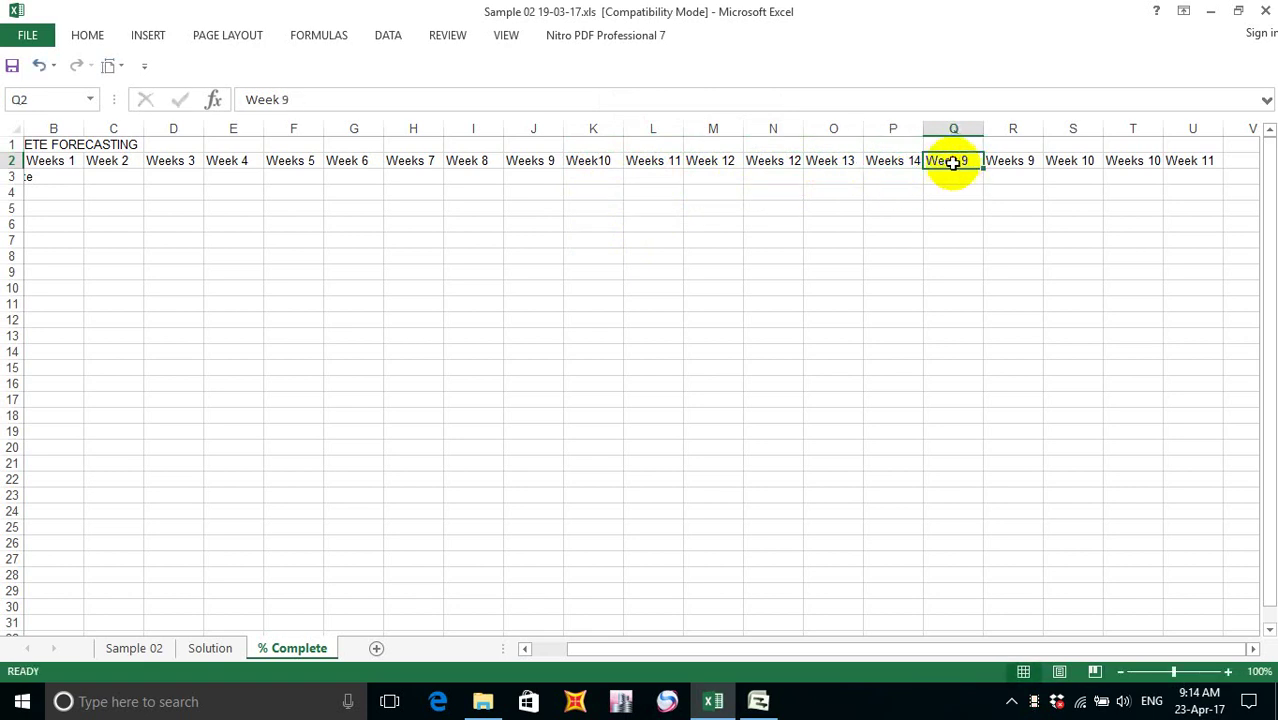
{"action": "left_click_drag", "start_coordinate": [969, 162], "coordinate": [1232, 169]}
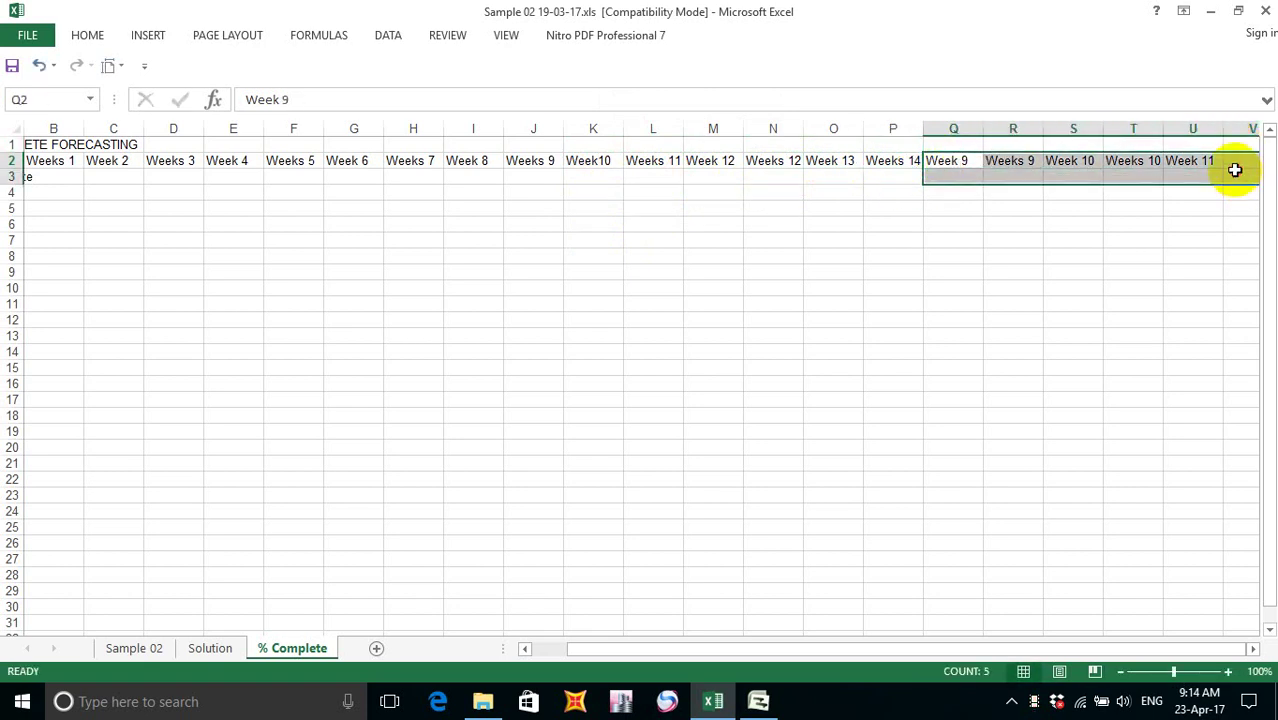
{"action": "key", "text": "Delete"}
{"action": "left_click", "coordinate": [1013, 288]}
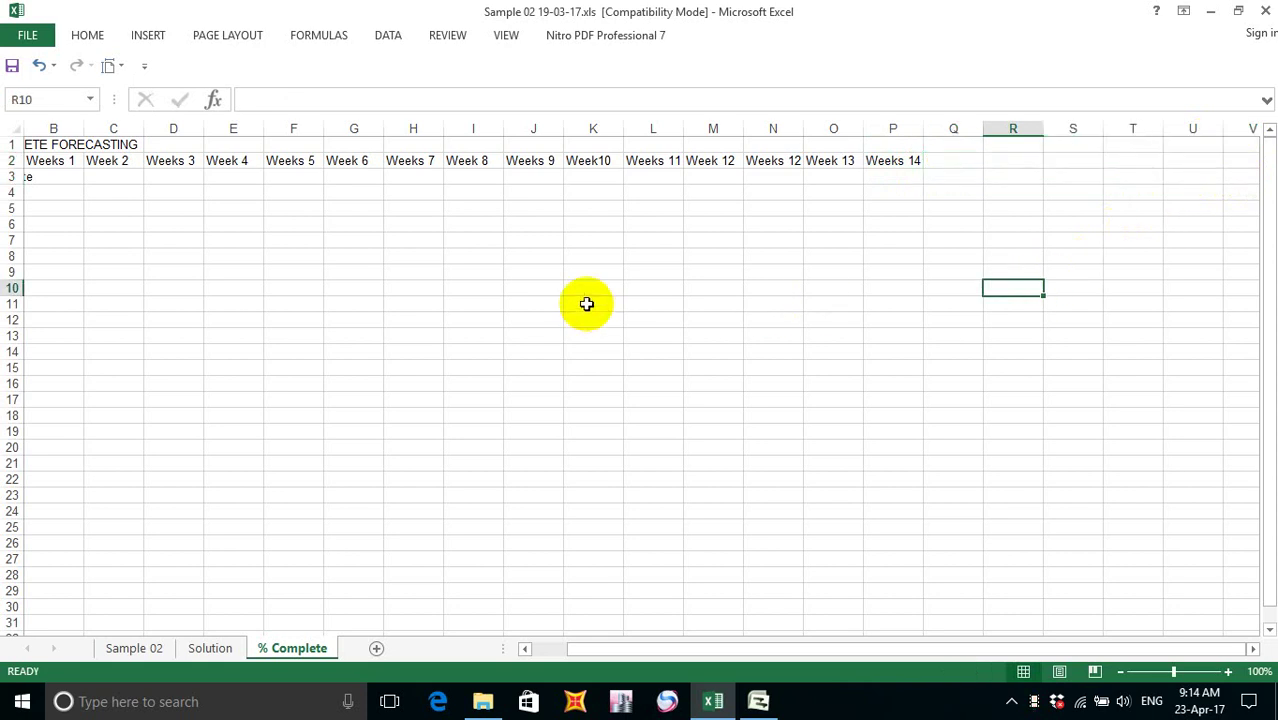
- Widen column A so the "% Complete" row label fits, and select the Weeks label in A2
{"action": "left_click_drag", "start_coordinate": [915, 648], "coordinate": [808, 648]}
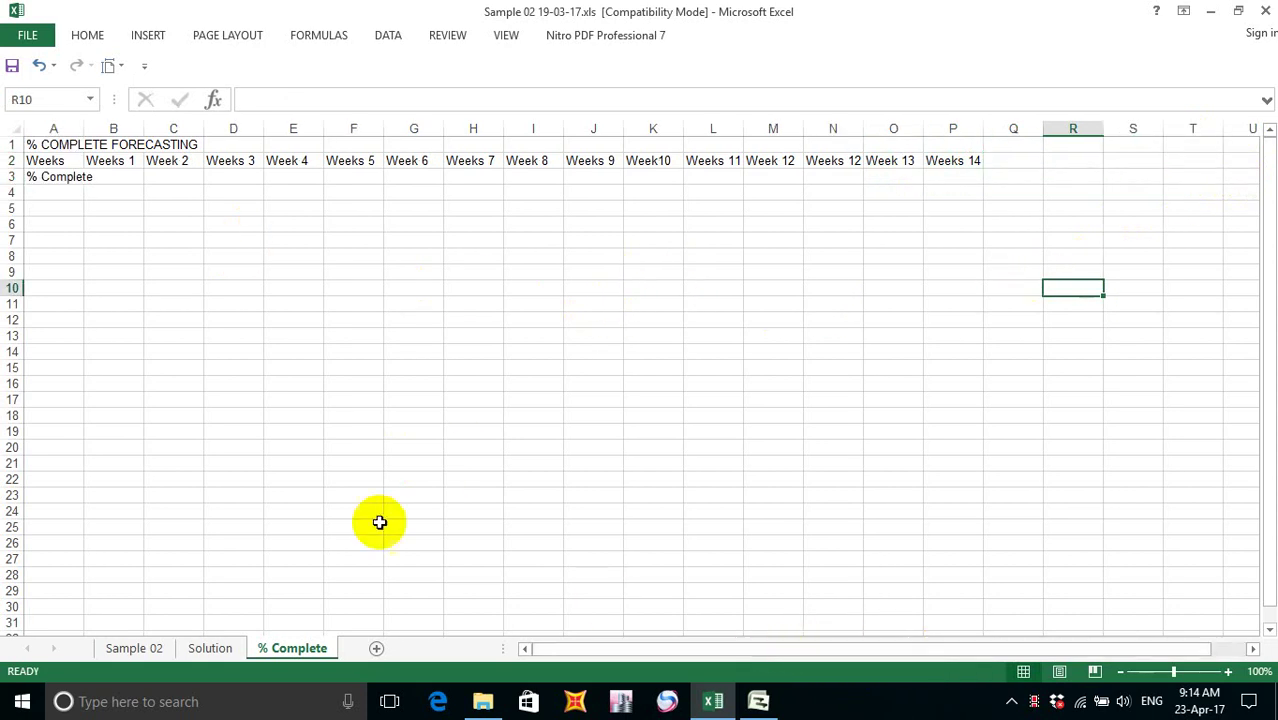
{"action": "left_click_drag", "start_coordinate": [86, 126], "coordinate": [114, 123]}
{"action": "left_click", "coordinate": [38, 161]}
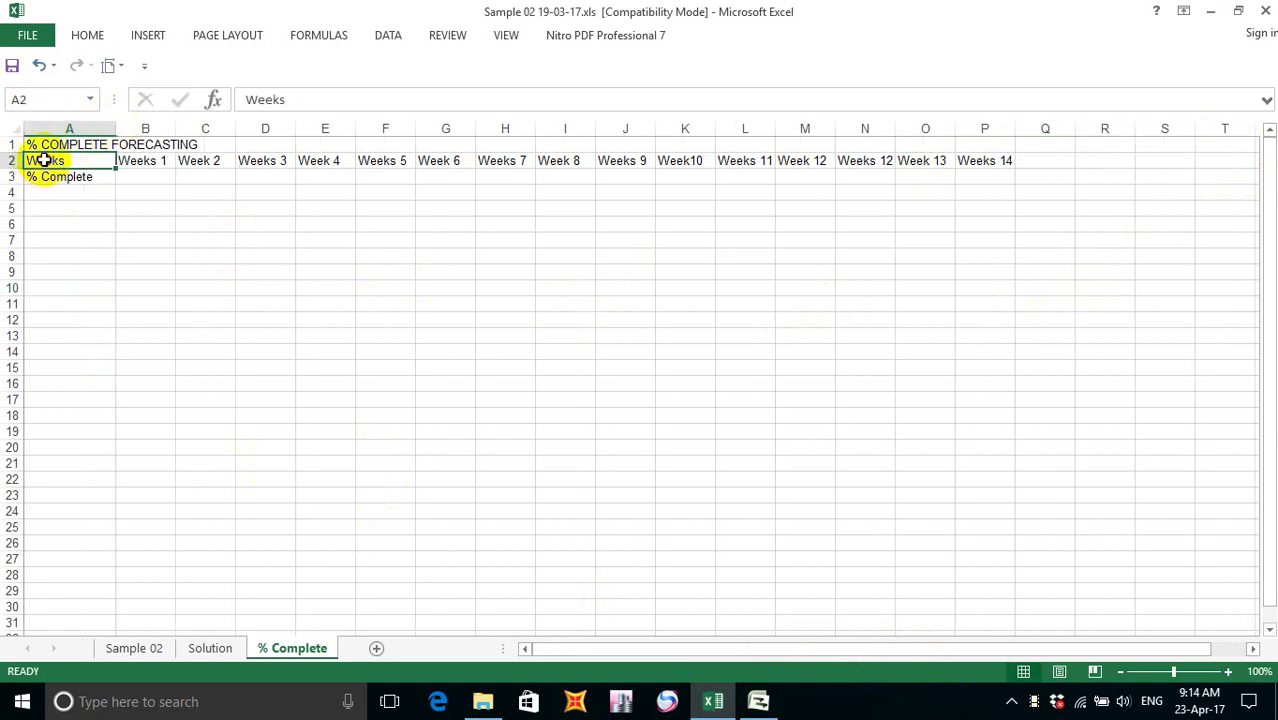
- Apply all borders to the Weeks and % Complete rows, cells A2 through P3
{"action": "left_click_drag", "start_coordinate": [44, 160], "coordinate": [991, 178]}
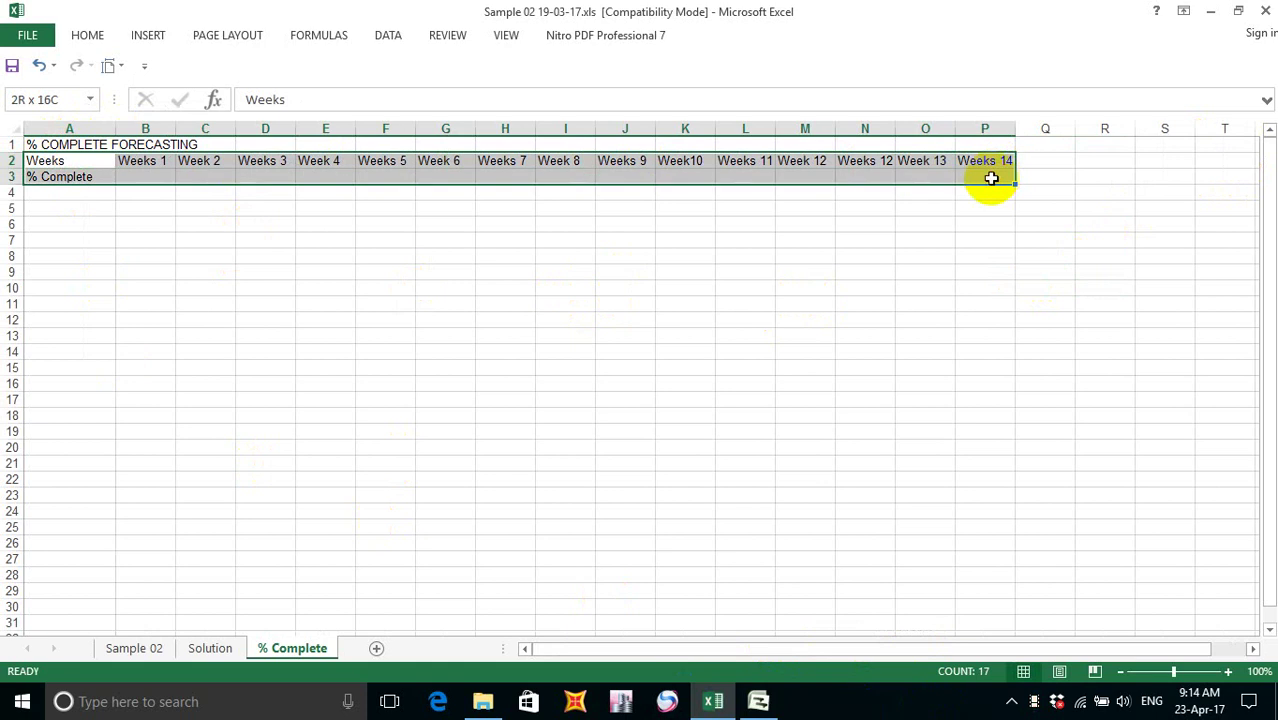
{"action": "left_click", "coordinate": [88, 35]}
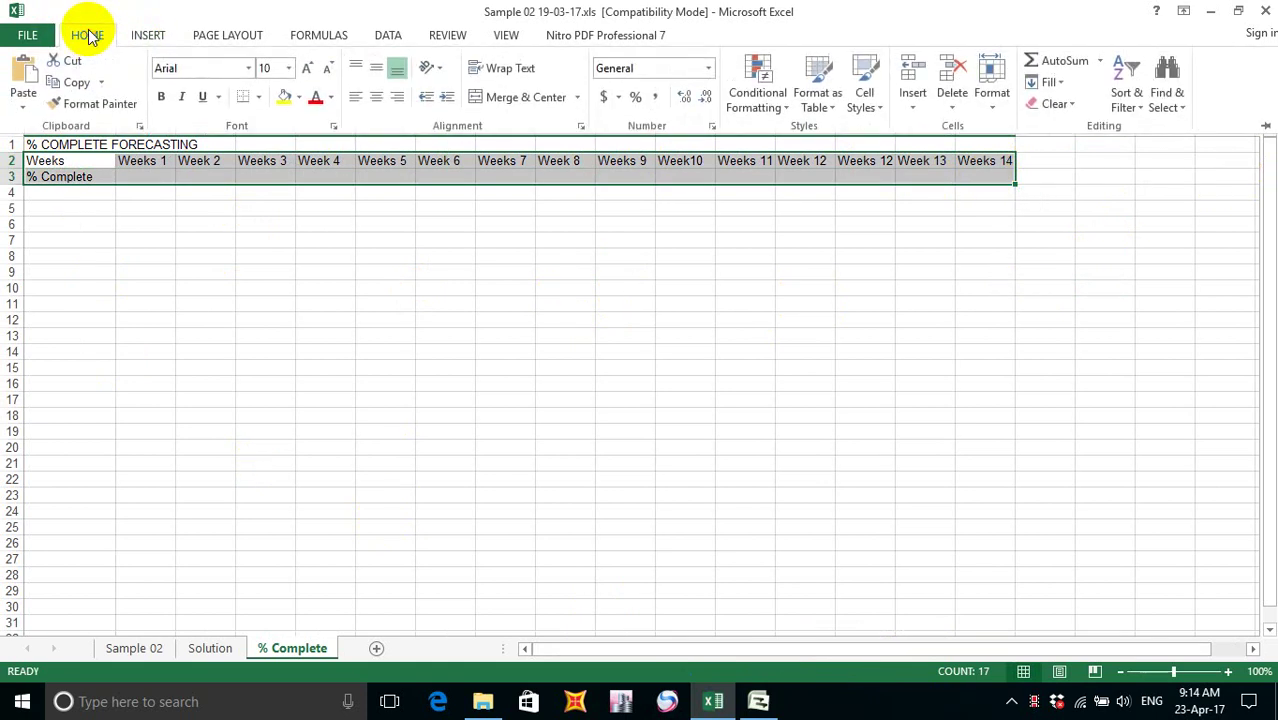
{"action": "left_click", "coordinate": [259, 98]}
{"action": "left_click", "coordinate": [250, 254]}
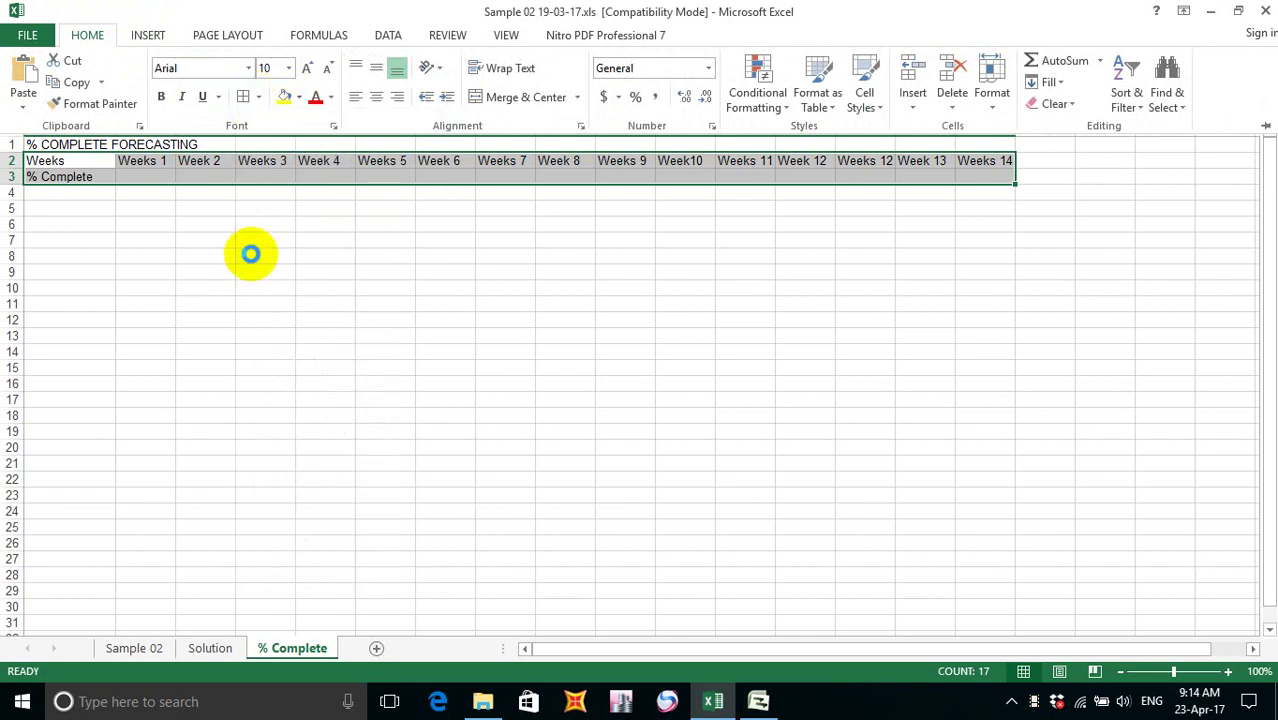
{"action": "left_click", "coordinate": [190, 210]}
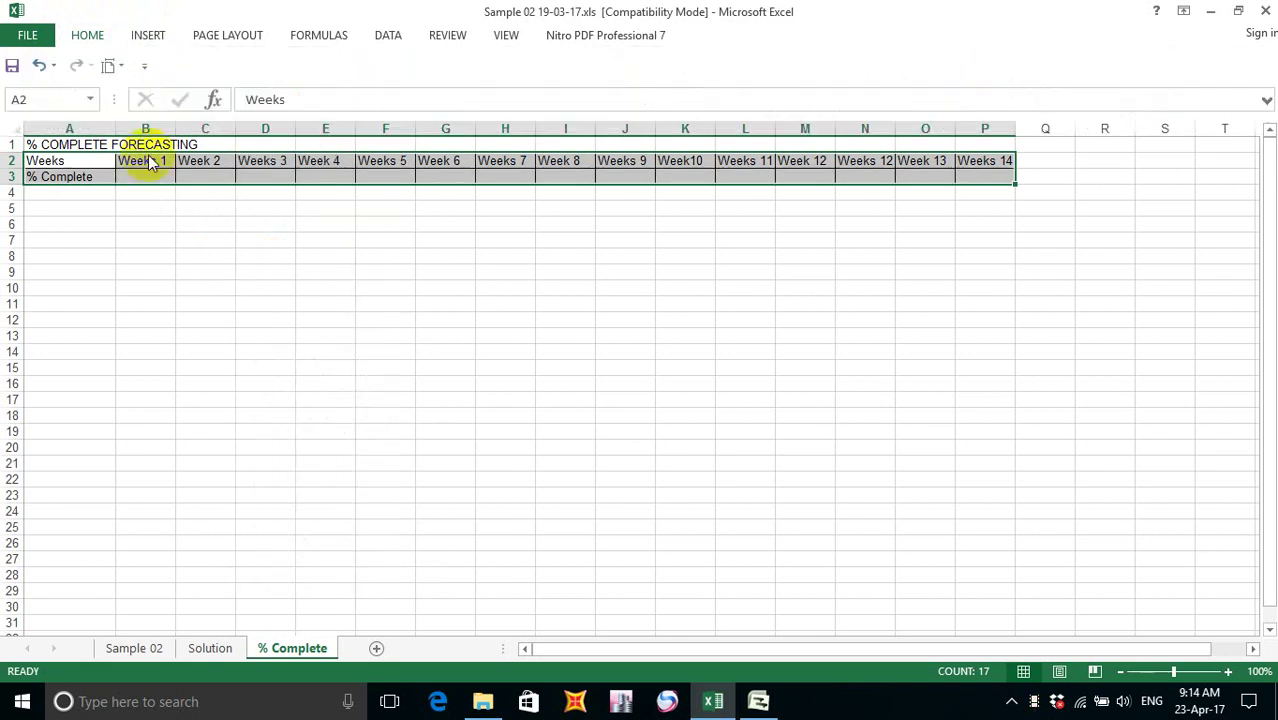
- Merge and center the "% COMPLETE FORECASTING" title across A1 to P1
{"action": "left_click_drag", "start_coordinate": [49, 146], "coordinate": [1010, 145]}
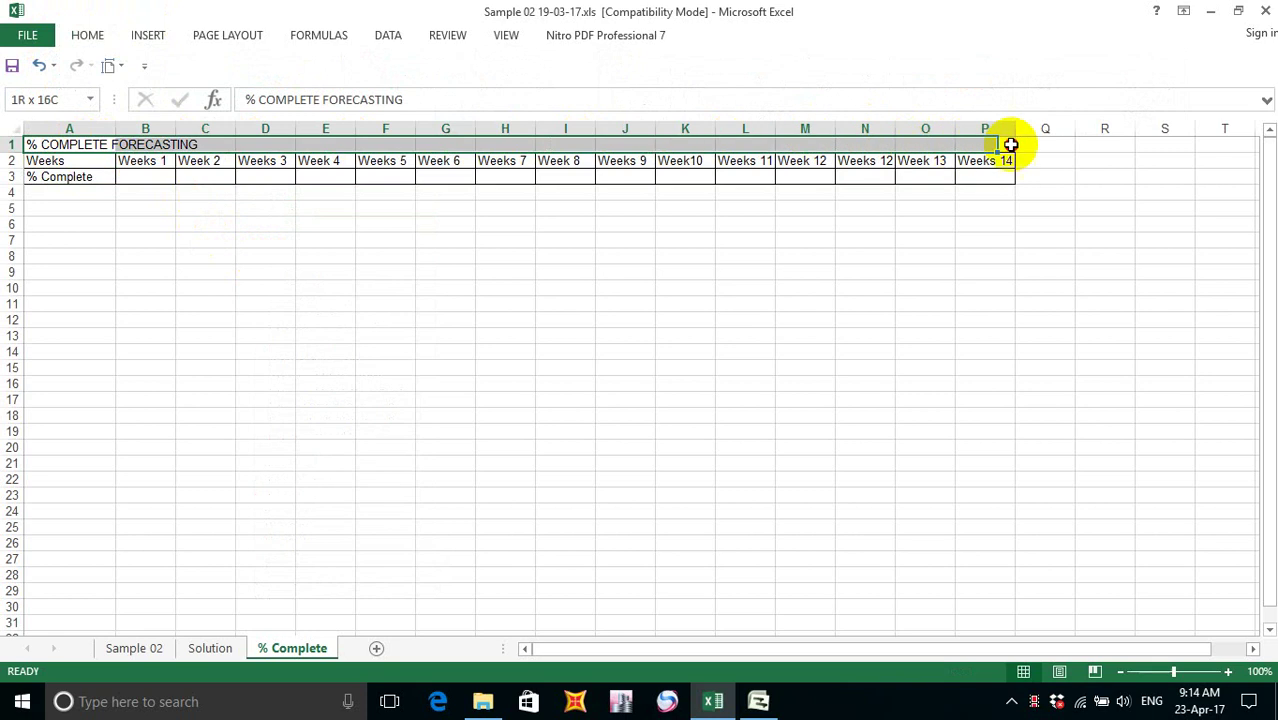
{"action": "left_click", "coordinate": [89, 37]}
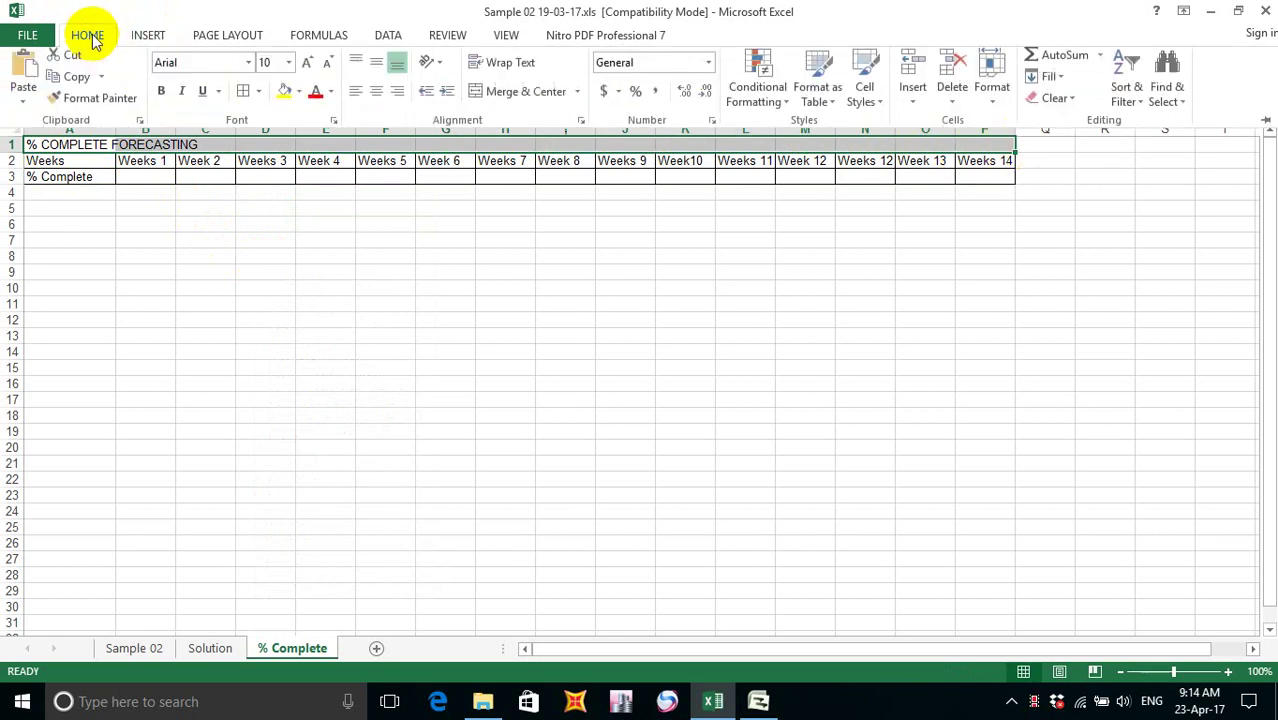
{"action": "left_click", "coordinate": [522, 97]}
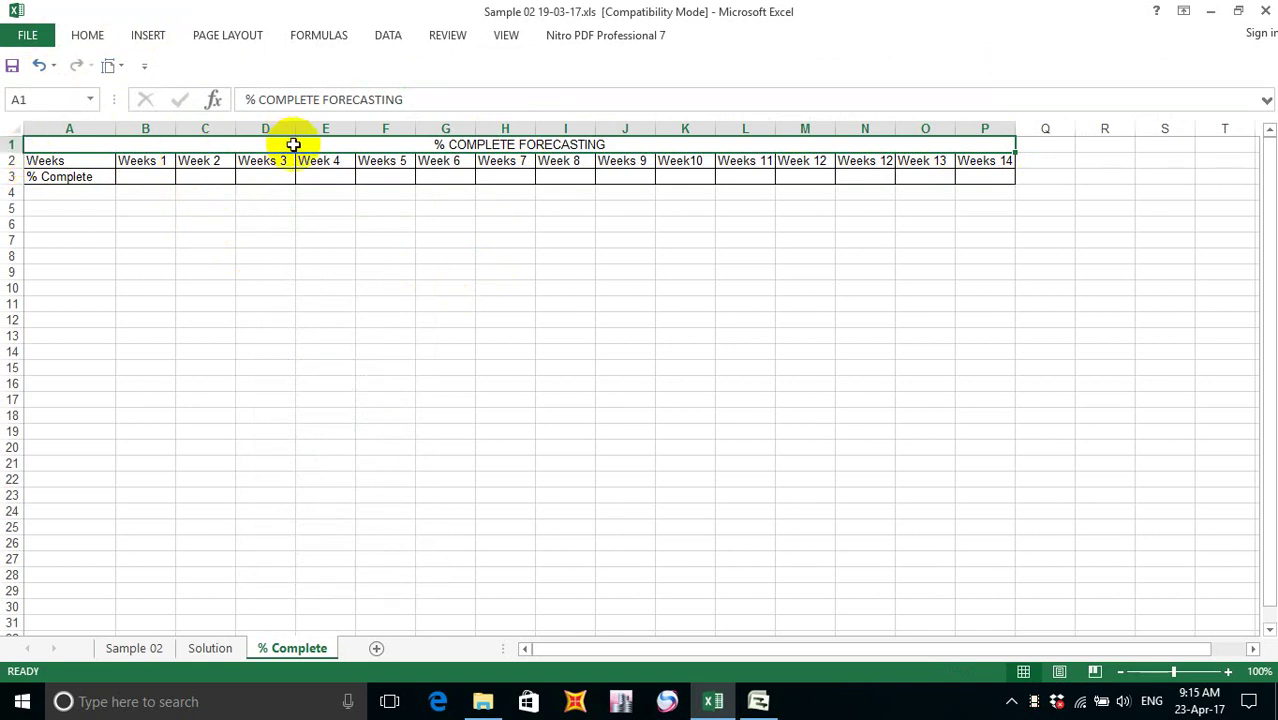
- Increase the merged title's font size to 12 and save the workbook
{"action": "left_click", "coordinate": [86, 39]}
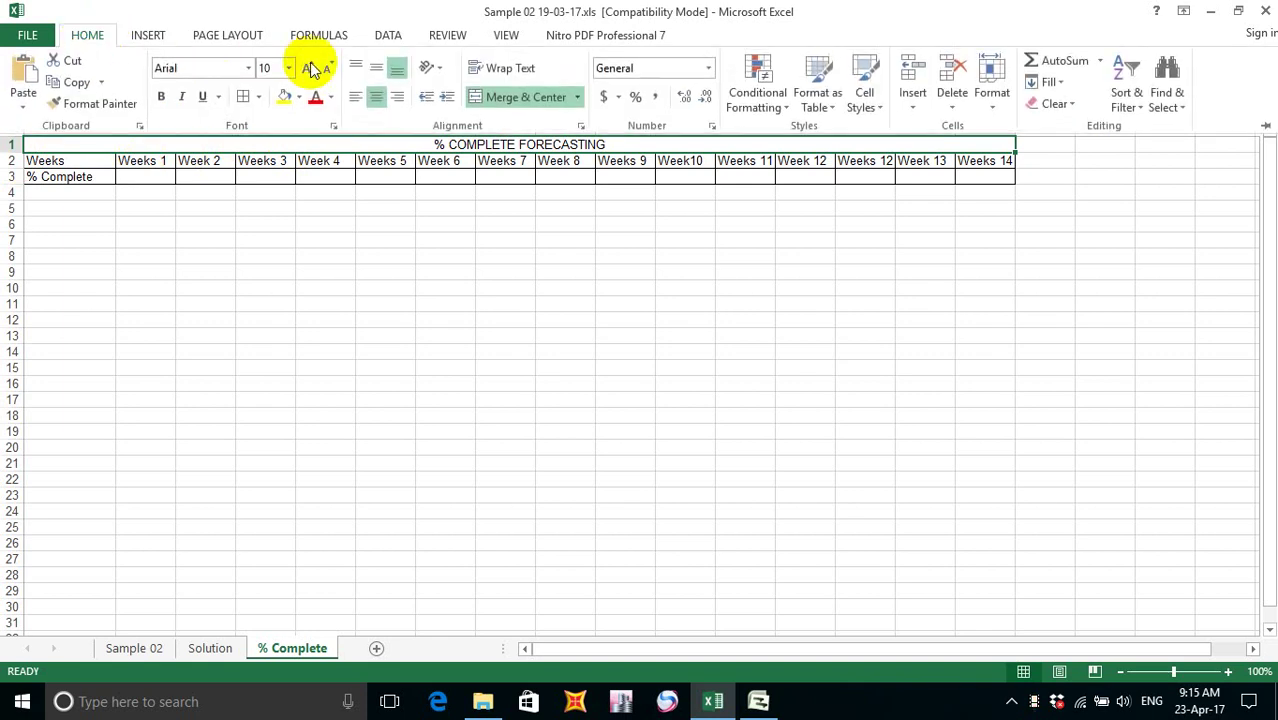
{"action": "left_click", "coordinate": [310, 68]}
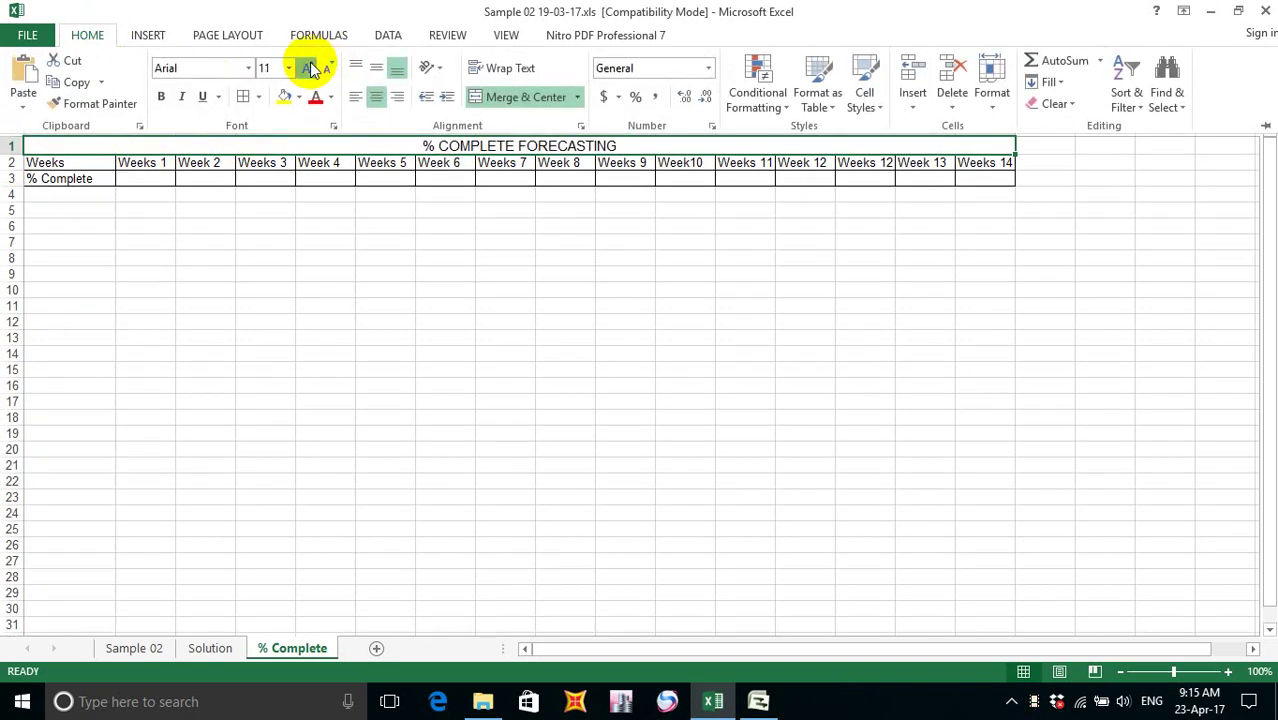
{"action": "left_click", "coordinate": [310, 68]}
{"action": "left_click", "coordinate": [328, 250]}
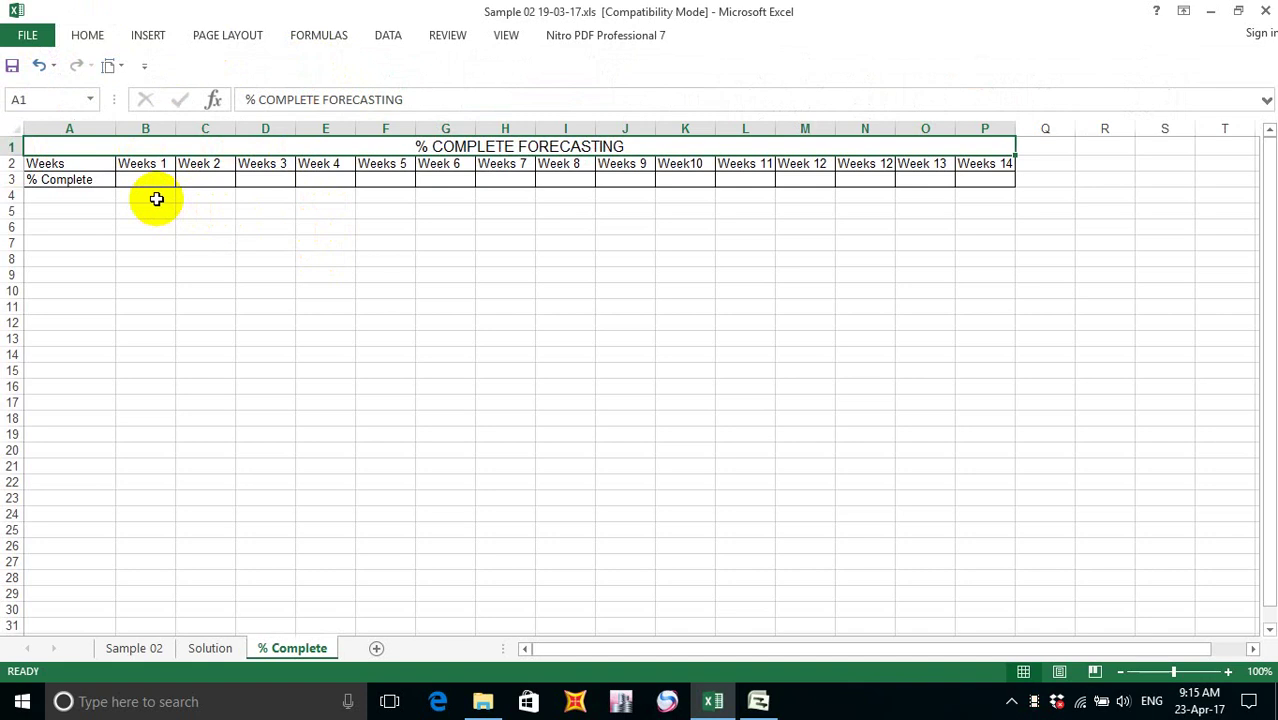
{"action": "left_click", "coordinate": [150, 256]}
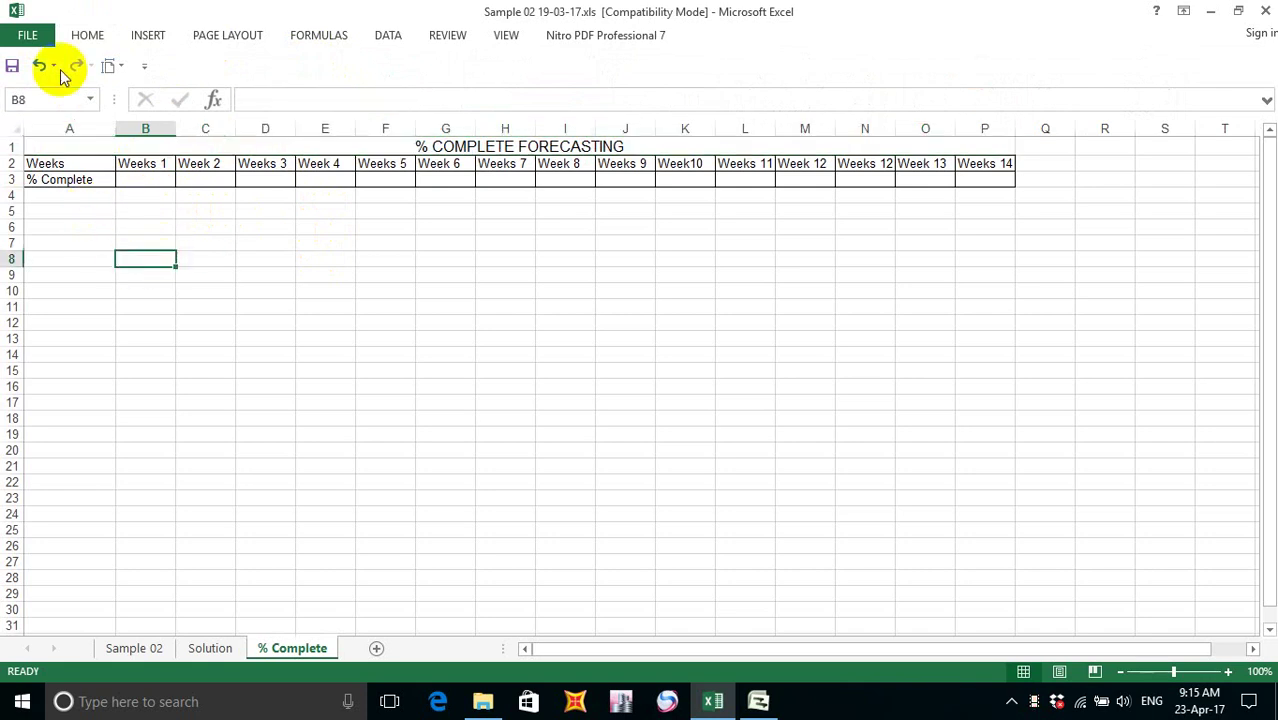
{"action": "left_click", "coordinate": [12, 65]}
{"action": "left_click", "coordinate": [368, 277]}
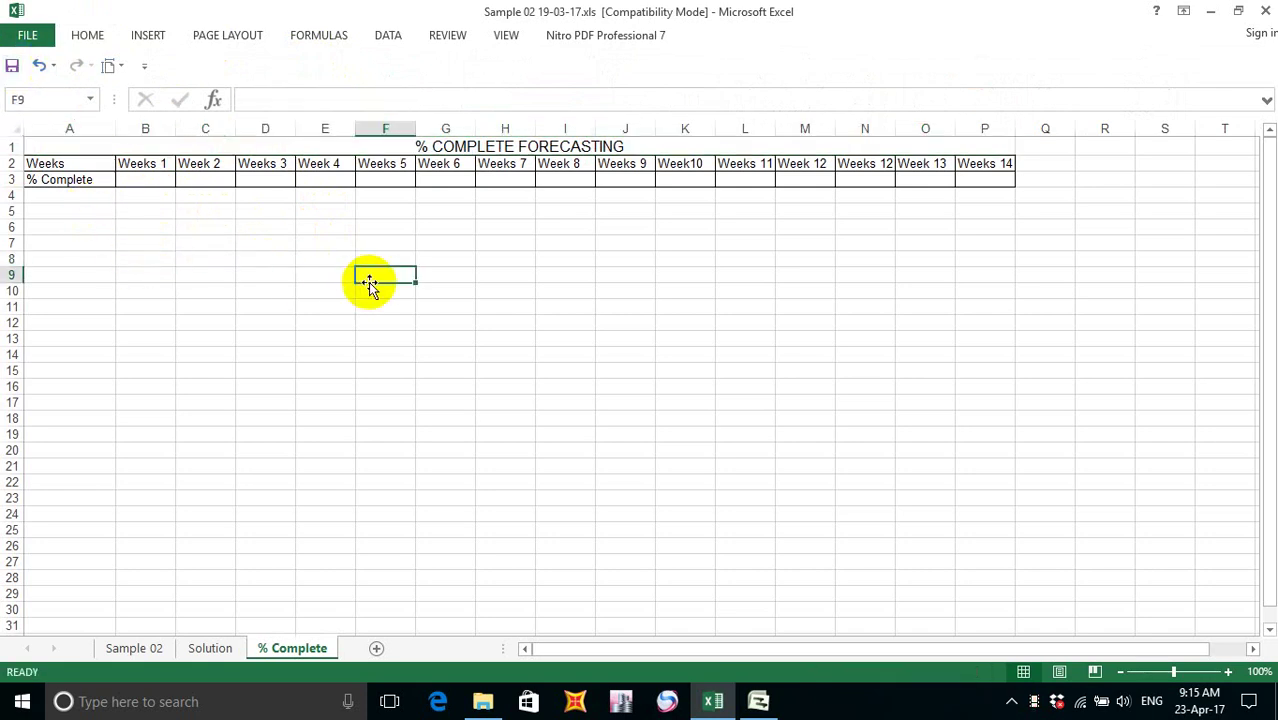
- Make the "% COMPLETE FORECASTING" title in row 1 bold
{"action": "left_click", "coordinate": [385, 146]}
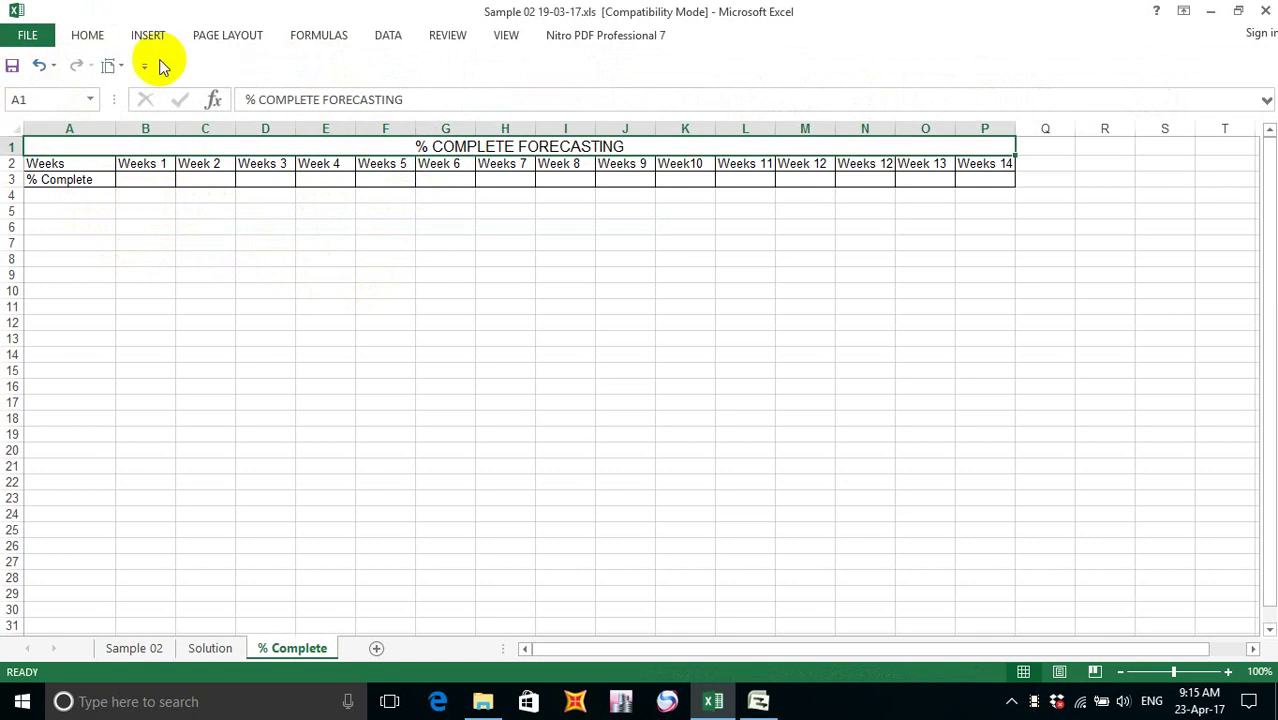
{"action": "left_click", "coordinate": [90, 38]}
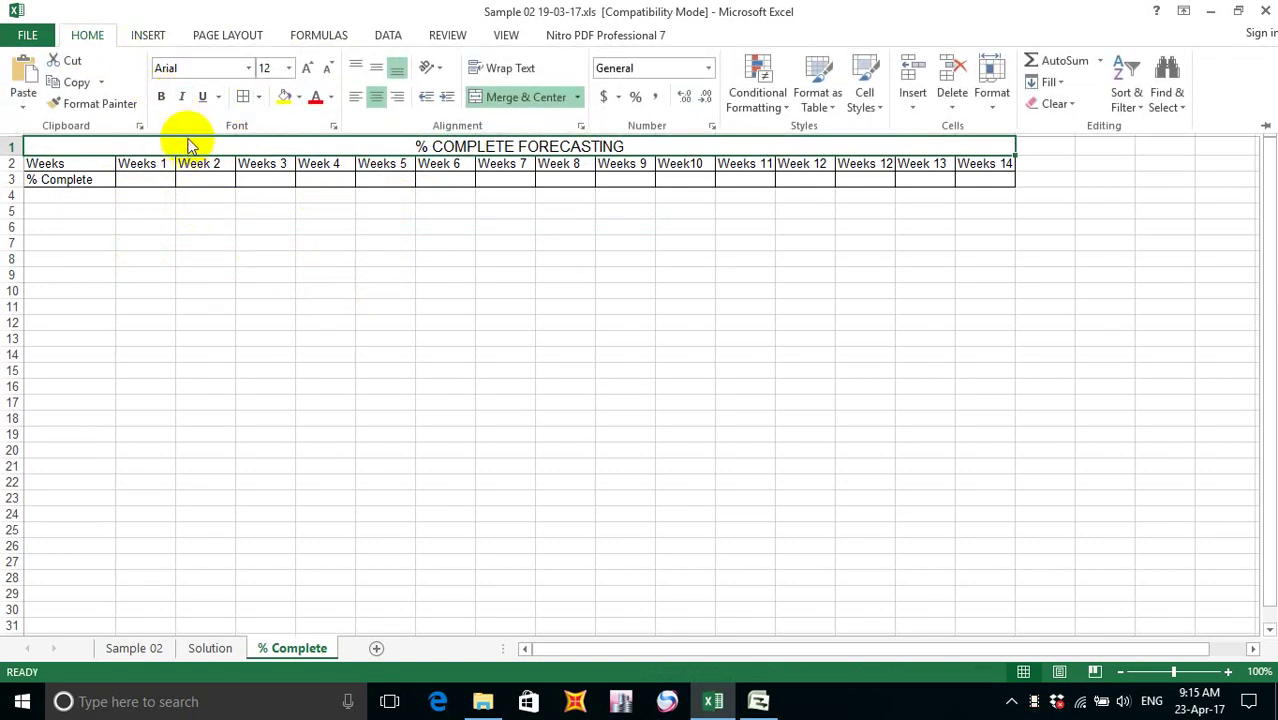
{"action": "left_click", "coordinate": [215, 185]}
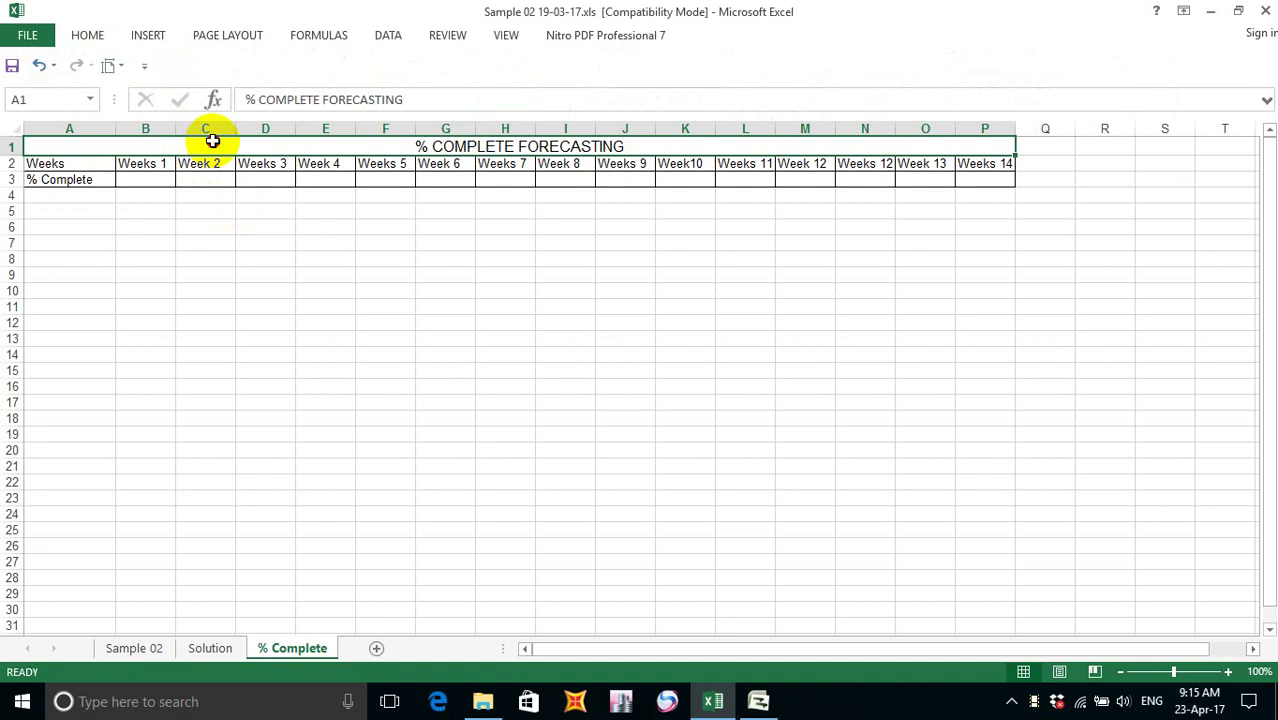
{"action": "left_click", "coordinate": [90, 33]}
{"action": "left_click", "coordinate": [160, 100]}
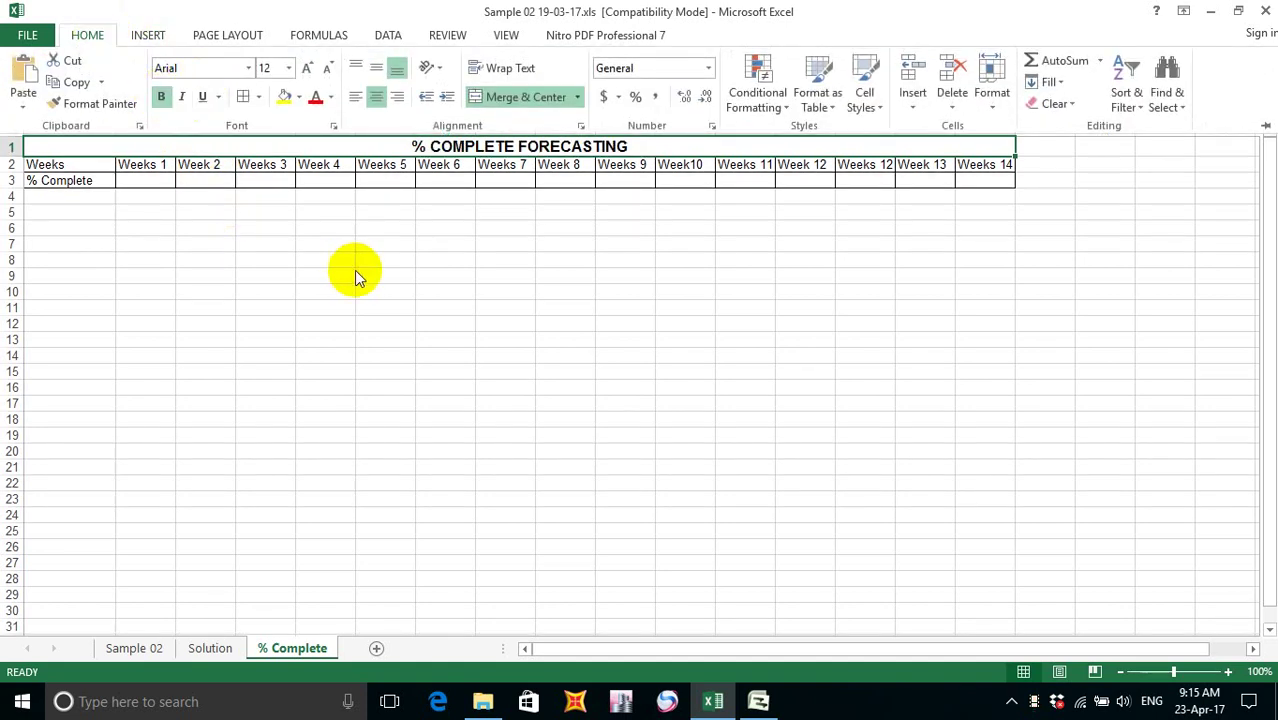
{"action": "left_click", "coordinate": [356, 270]}
- Set the ribbon display to show tabs and commands all the time
{"action": "left_click", "coordinate": [1184, 11]}
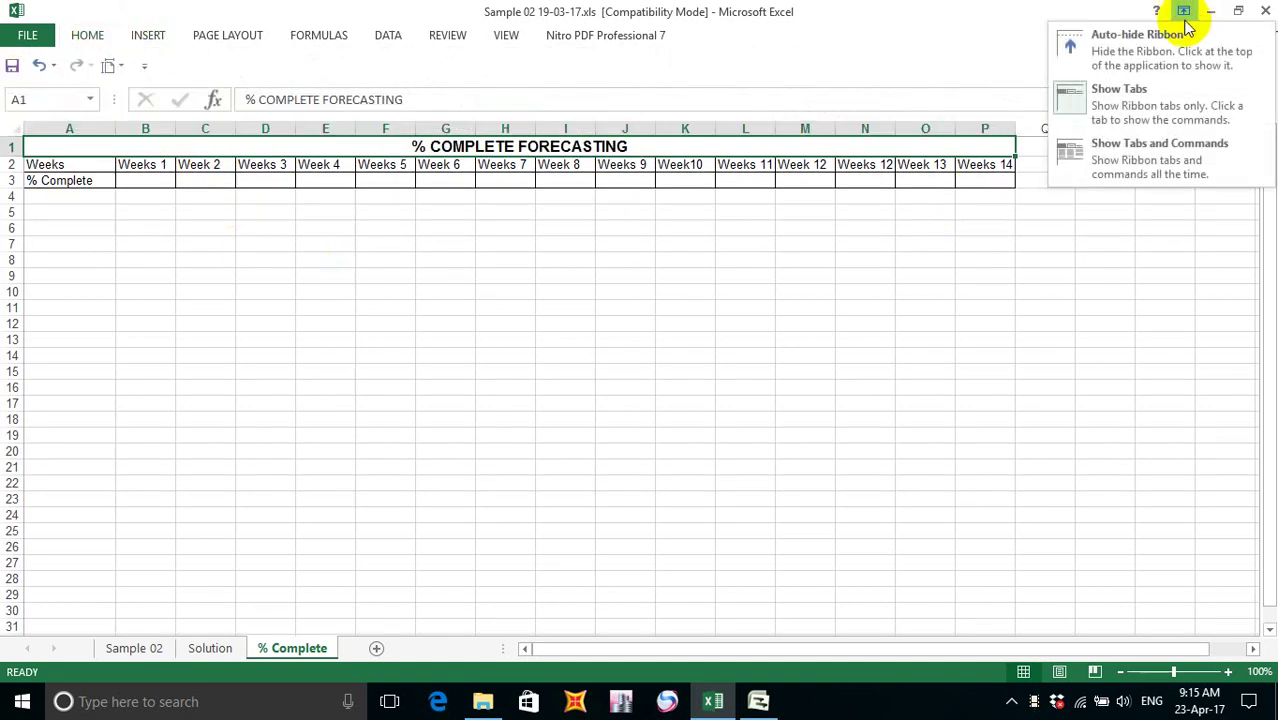
{"action": "left_click", "coordinate": [1104, 146]}
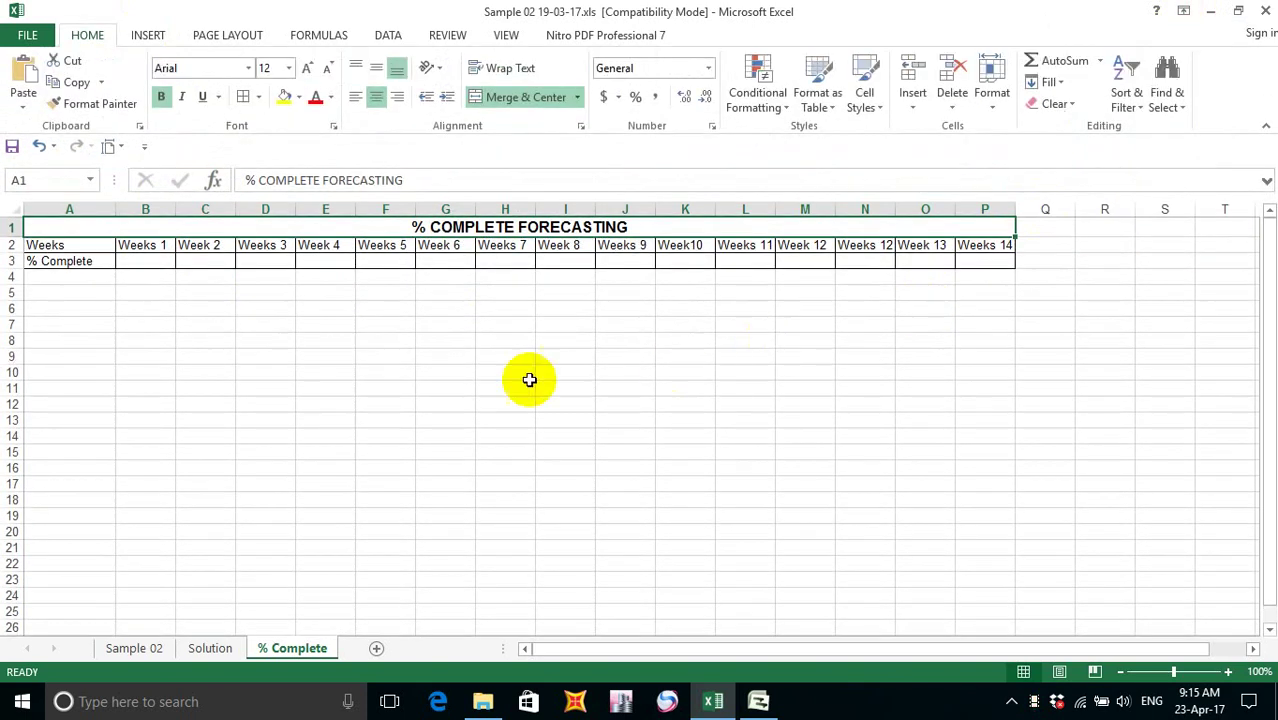
{"action": "left_click", "coordinate": [376, 371]}
{"action": "left_click", "coordinate": [57, 291]}
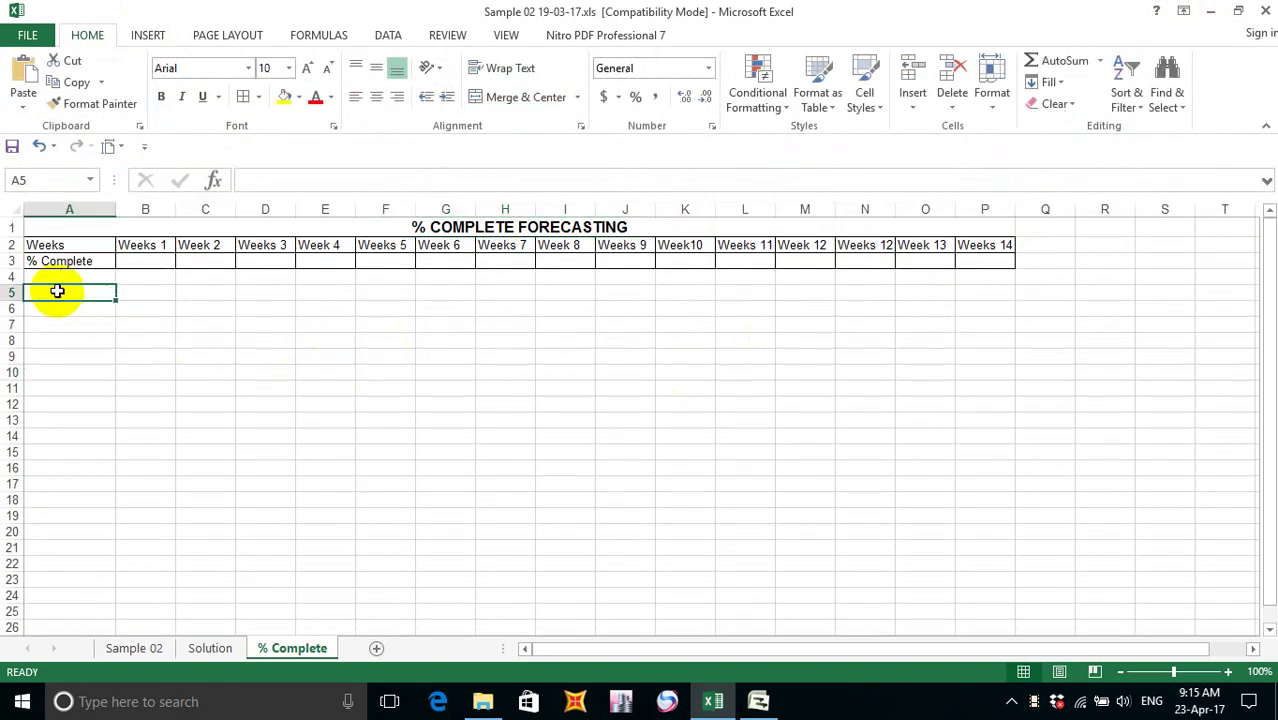
{"action": "left_click", "coordinate": [52, 277]}
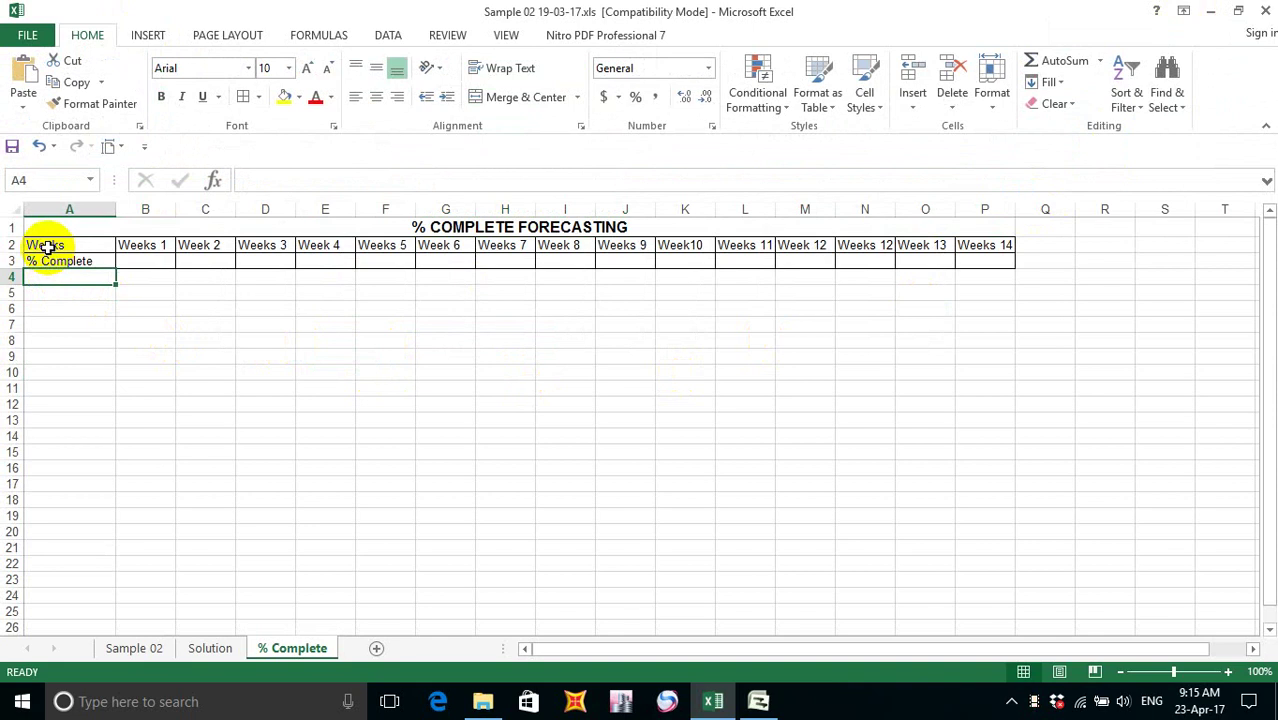
- Center the week labels horizontally in row 2, from A2 through P2
{"action": "left_click_drag", "start_coordinate": [47, 246], "coordinate": [988, 258]}
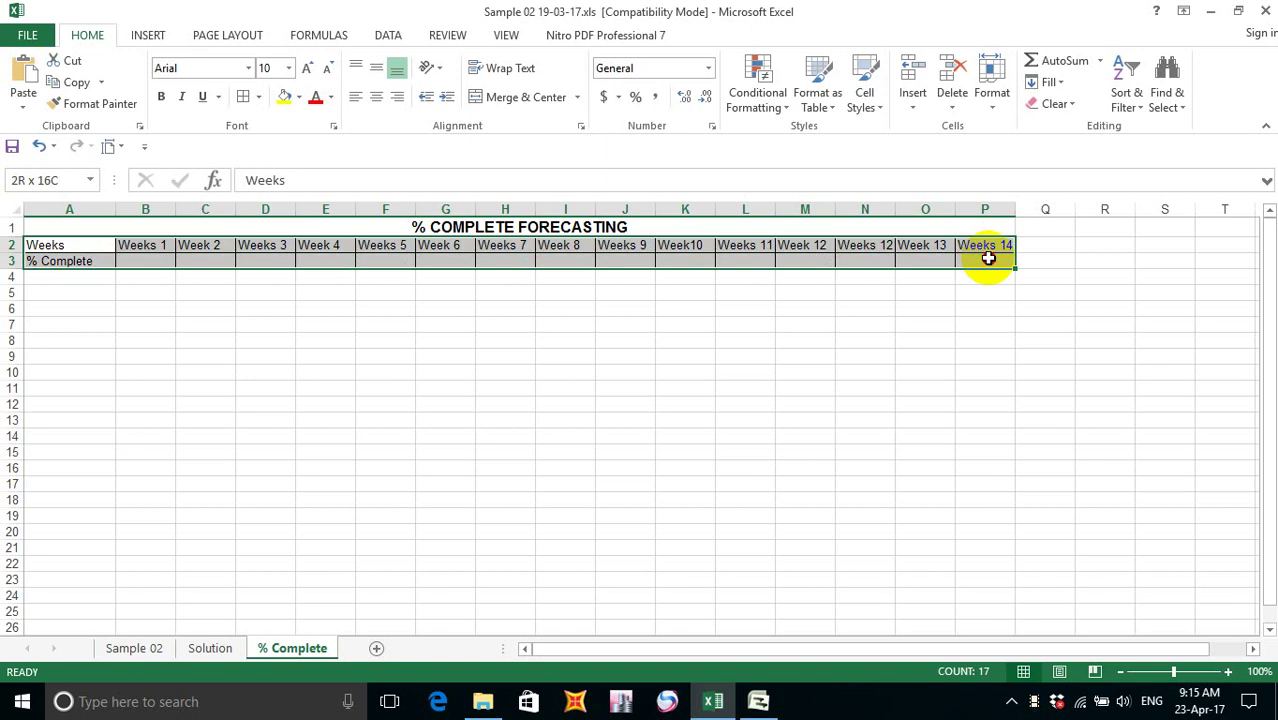
{"action": "mouse_move", "coordinate": [988, 258]}
{"action": "left_mouse_down"}
{"action": "mouse_move", "coordinate": [998, 238]}
{"action": "mouse_move", "coordinate": [1004, 249]}
{"action": "left_mouse_up"}
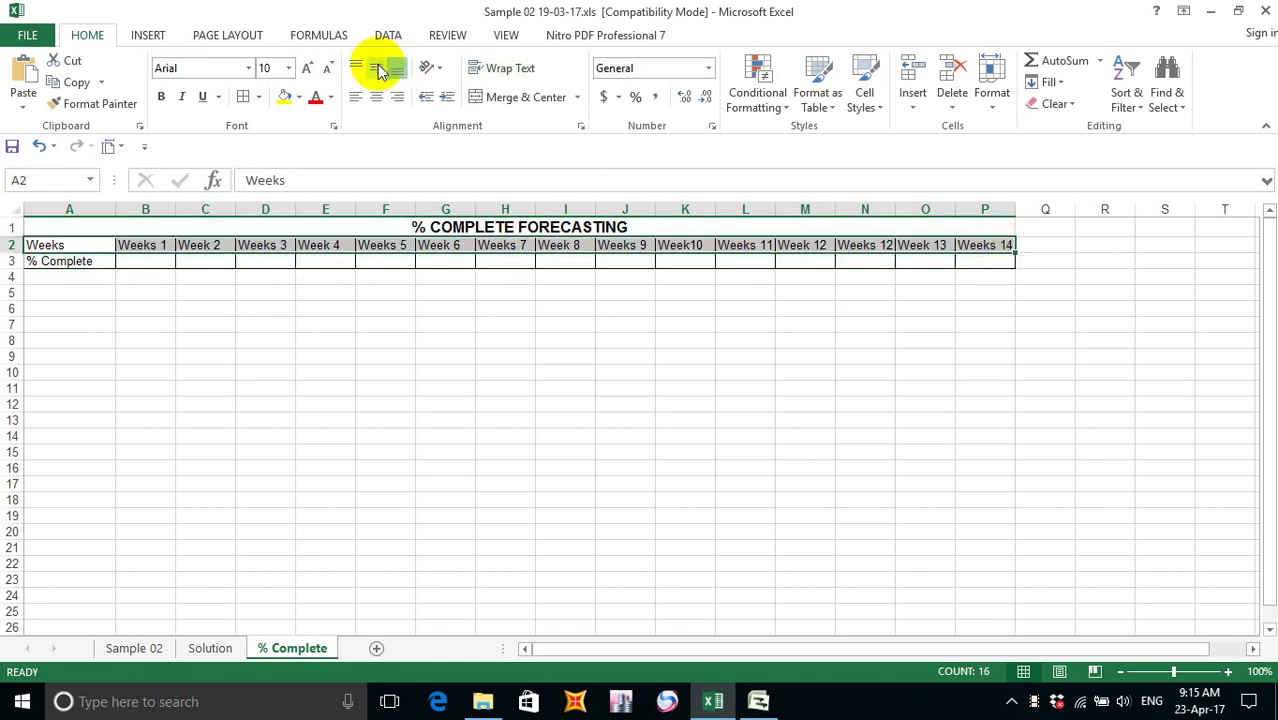
{"action": "left_click", "coordinate": [377, 97]}
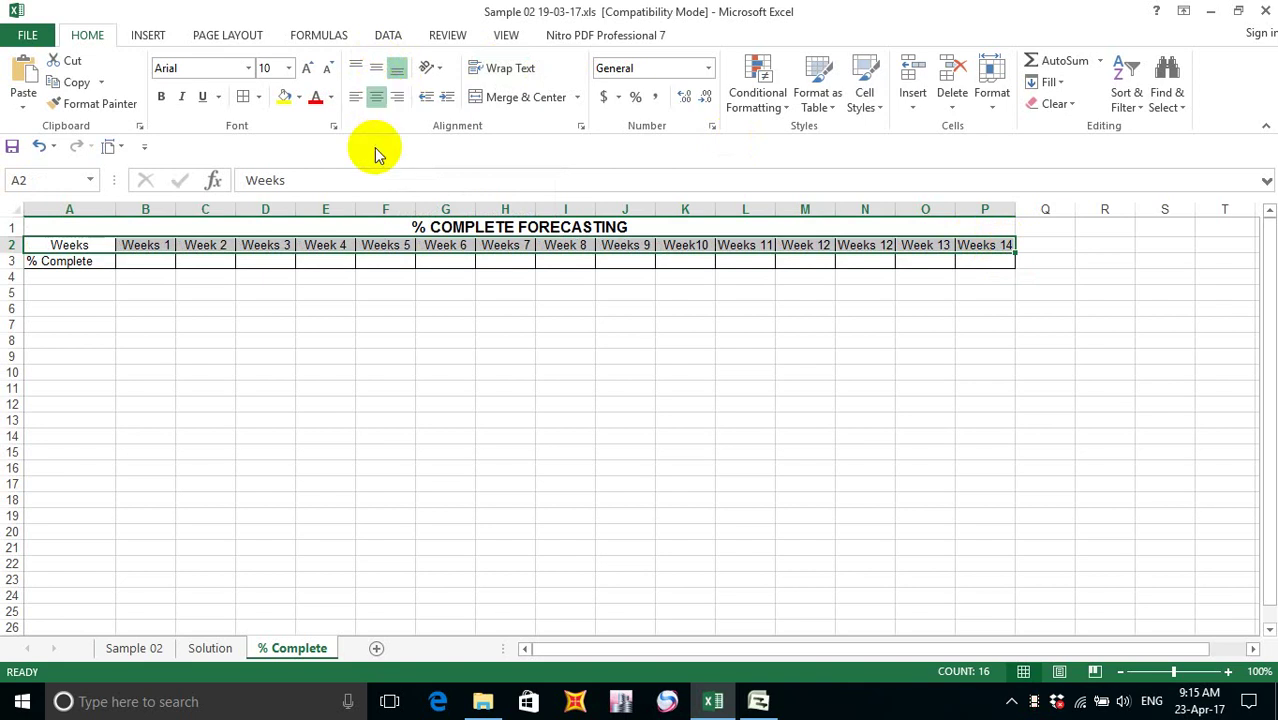
{"action": "left_click", "coordinate": [348, 309]}
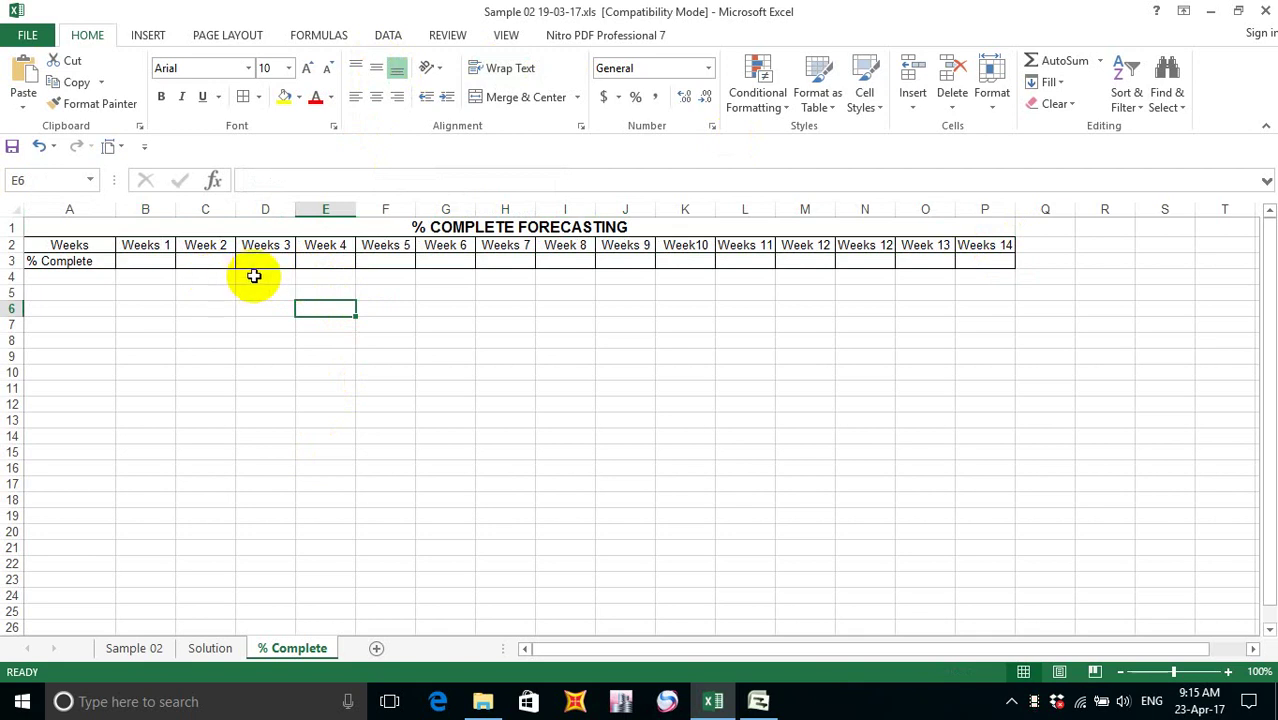
- Narrow column A slightly to fit the "% Complete" label and save the workbook
{"action": "left_click_drag", "start_coordinate": [116, 210], "coordinate": [102, 209]}
{"action": "left_click", "coordinate": [160, 376]}
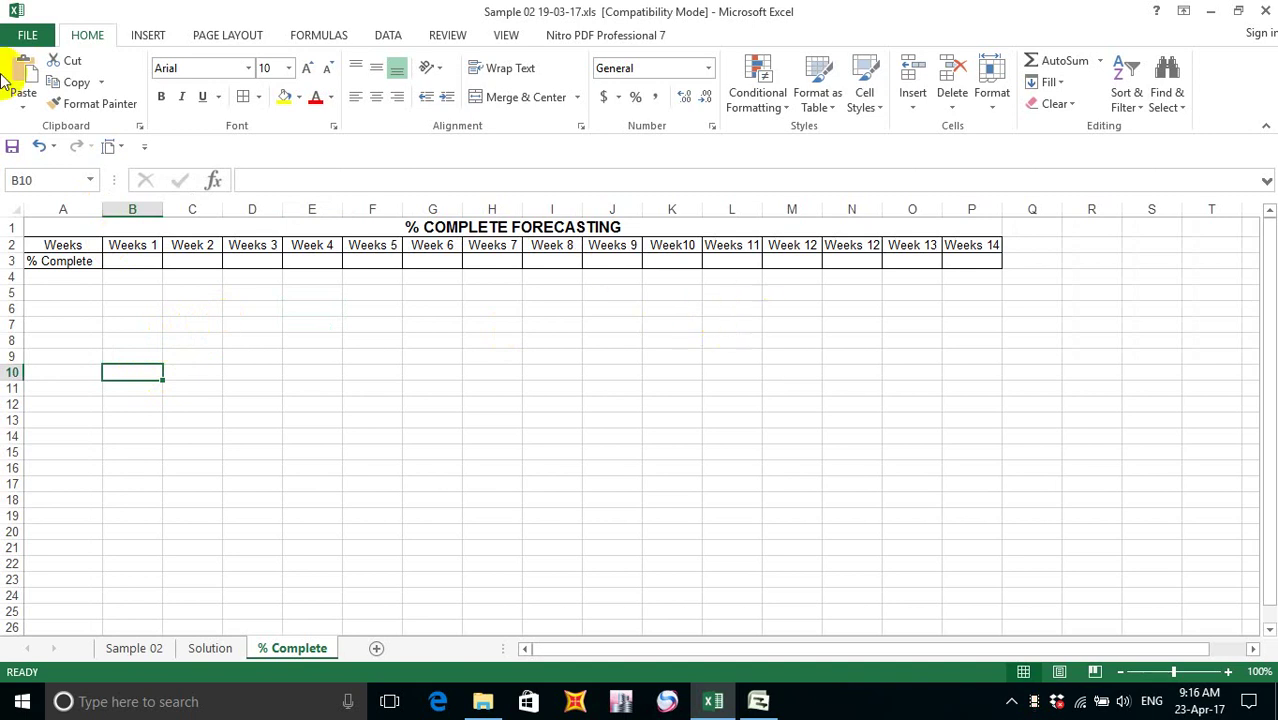
{"action": "left_click", "coordinate": [13, 146]}
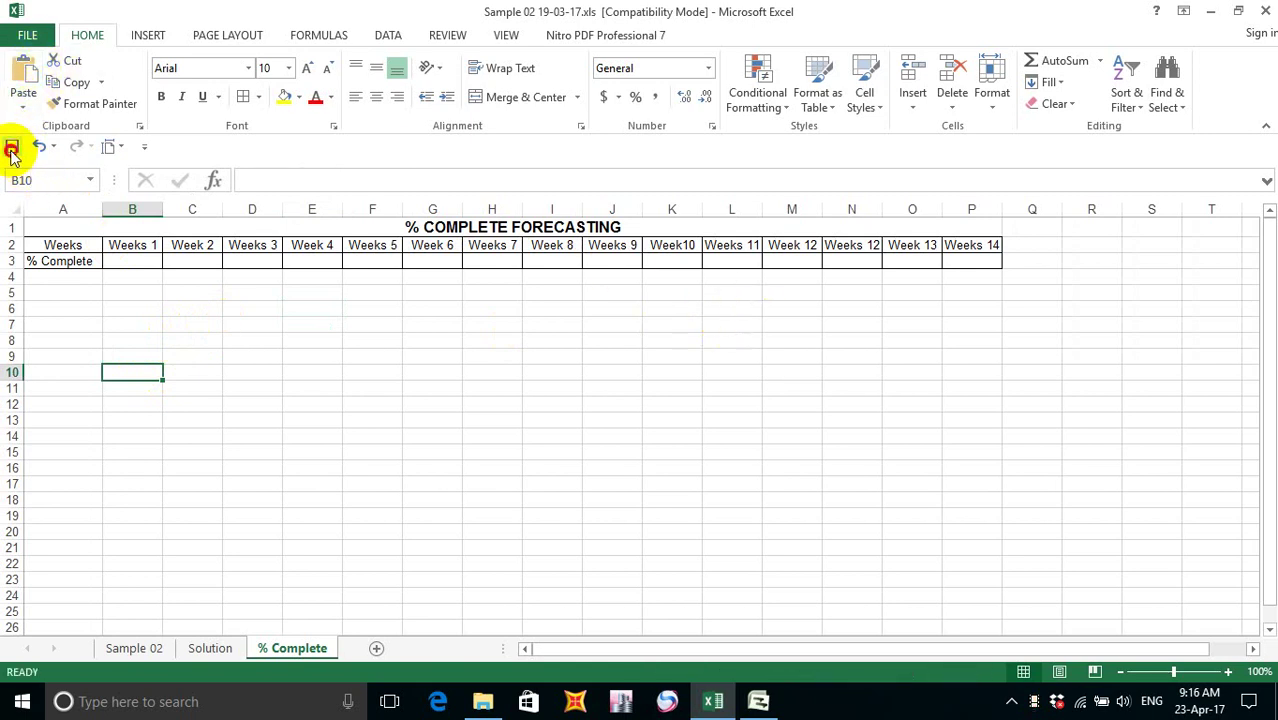
{"action": "left_click", "coordinate": [11, 148]}
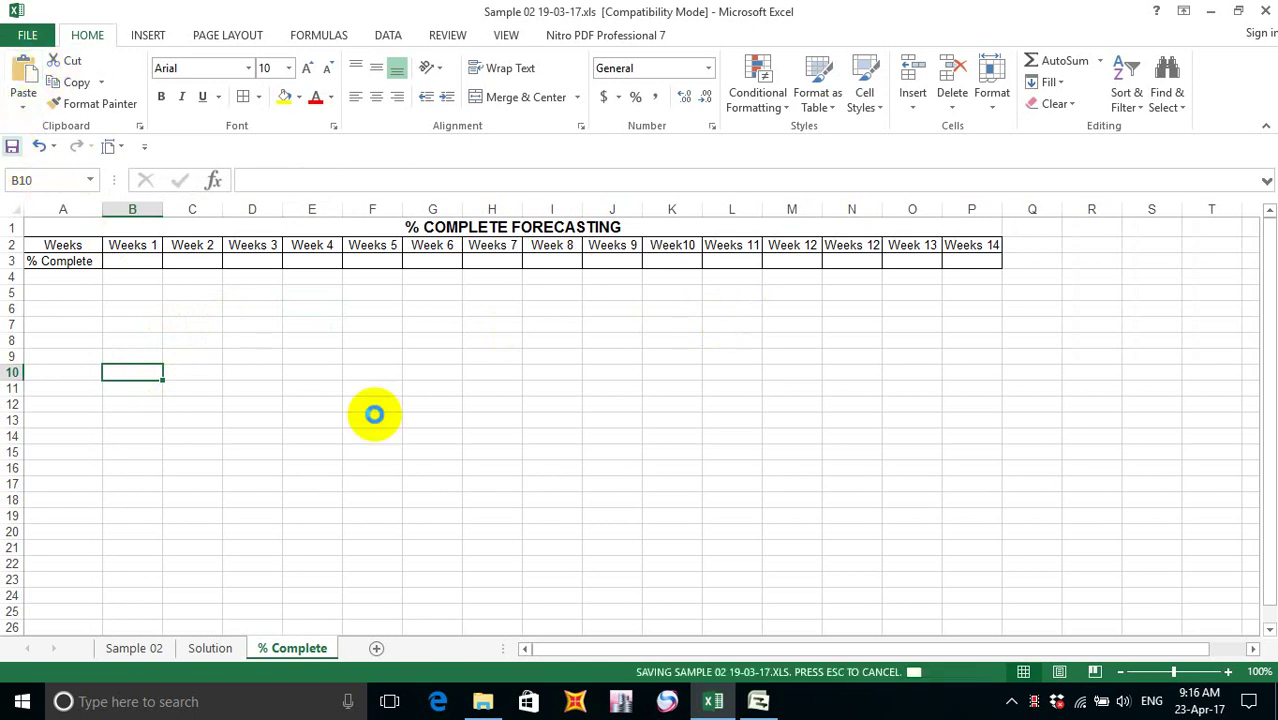
{"action": "left_click", "coordinate": [552, 402]}
{"action": "left_click", "coordinate": [435, 312]}
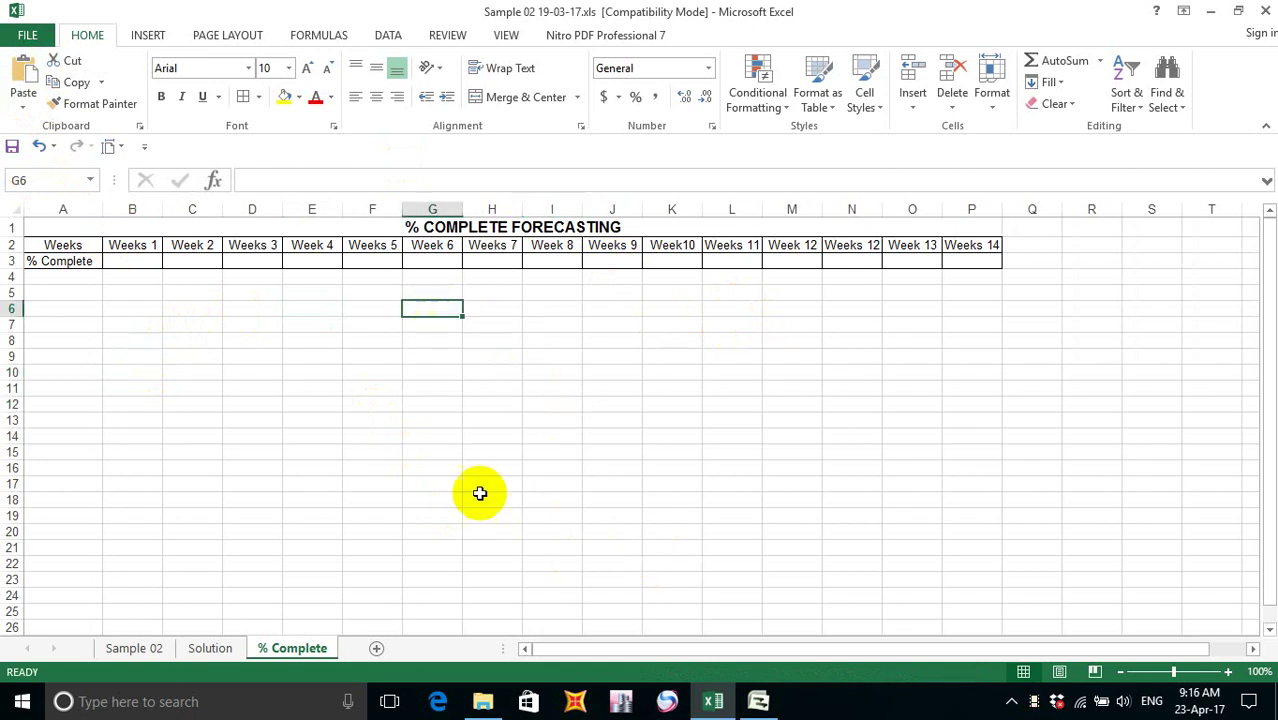
- Switch to Microsoft Project and review its calculation, schedule, general, security, calendar and spelling options
{"action": "left_click", "coordinate": [758, 702]}
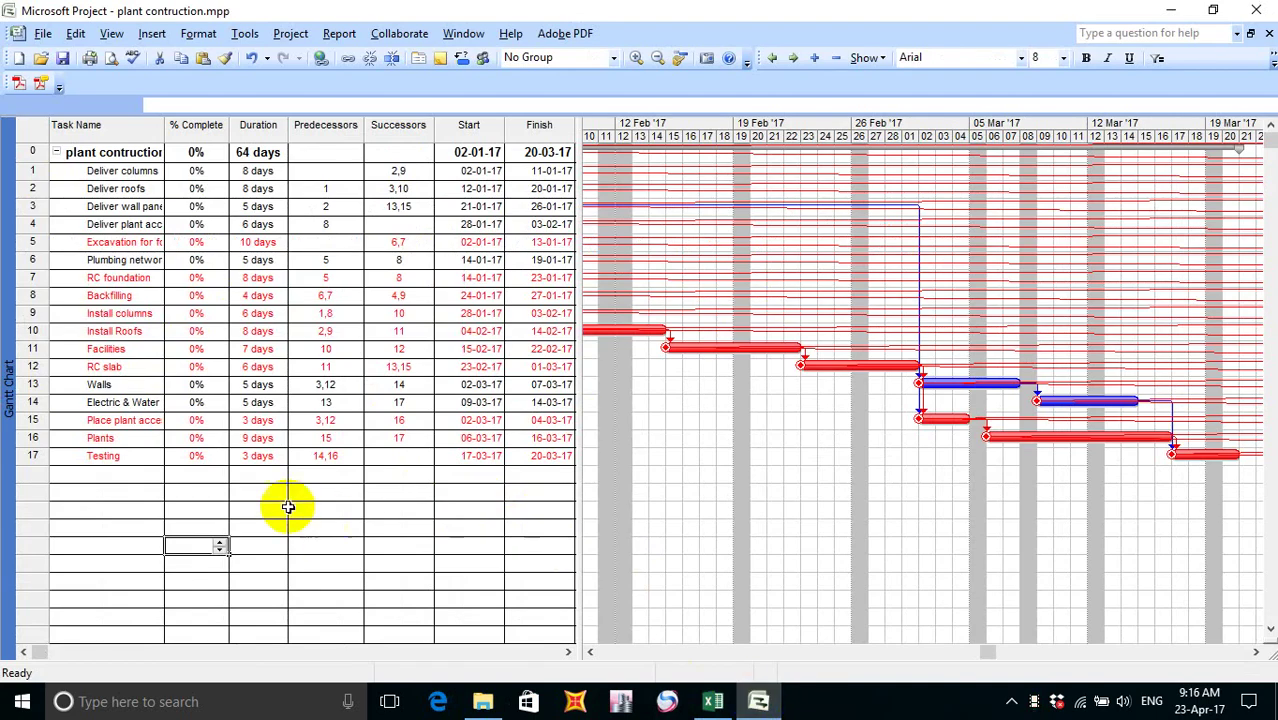
{"action": "left_click", "coordinate": [215, 509]}
{"action": "left_click", "coordinate": [354, 524]}
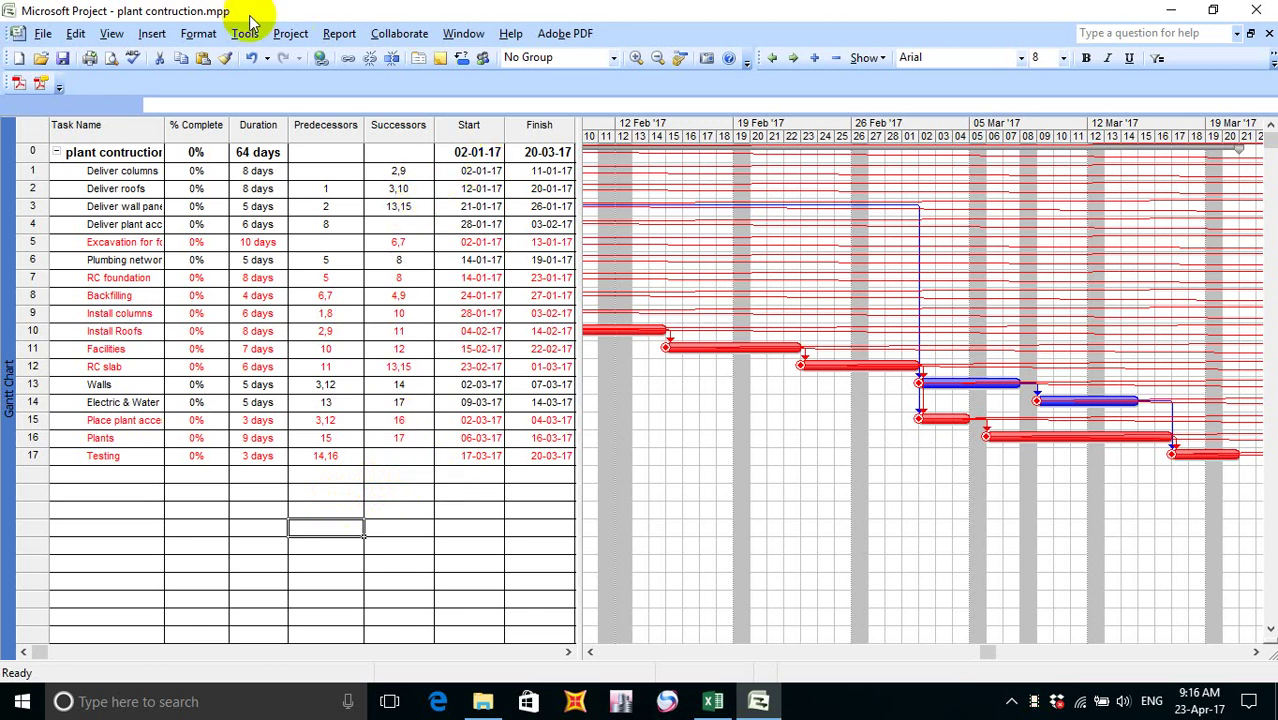
{"action": "left_click", "coordinate": [195, 34]}
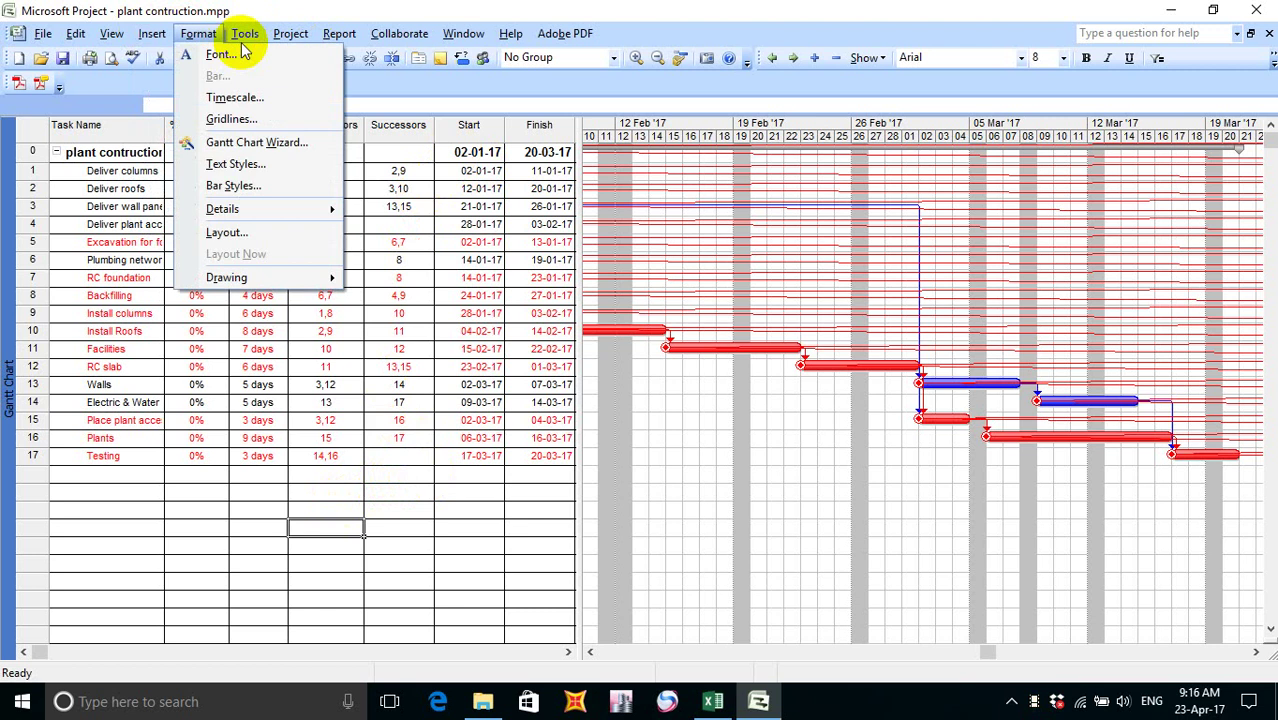
{"action": "mouse_move", "coordinate": [245, 40]}
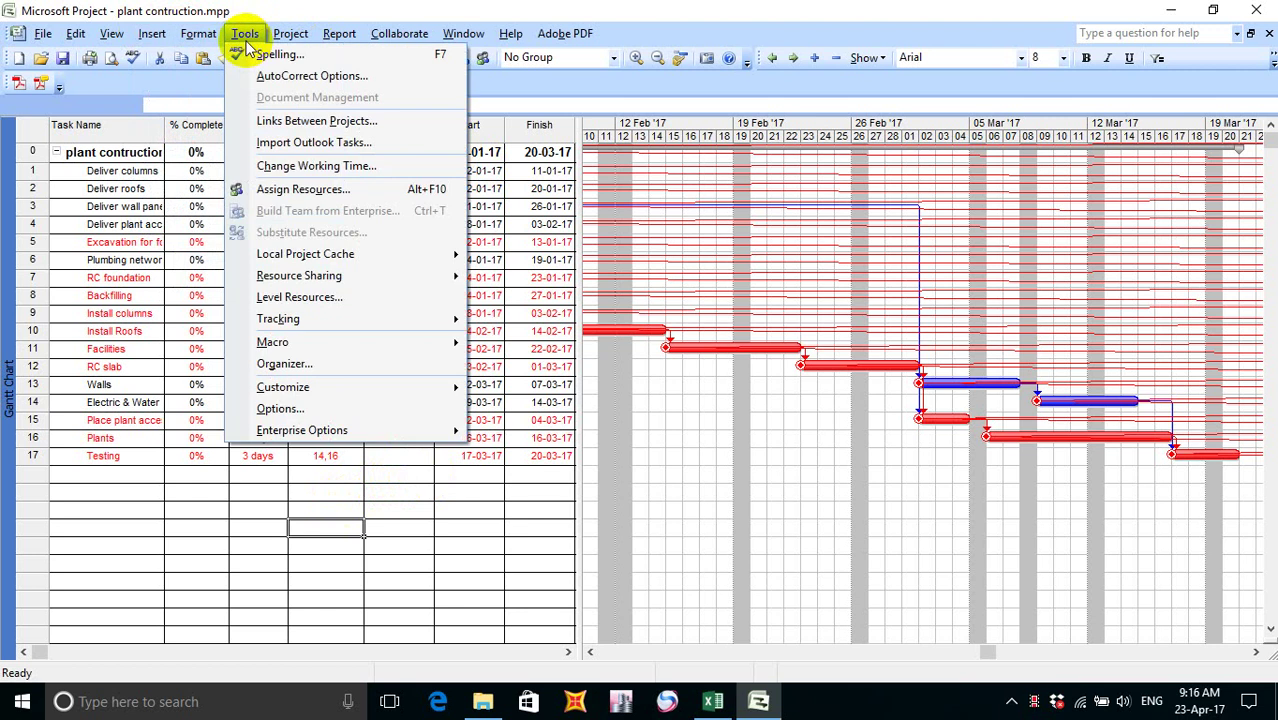
{"action": "left_click", "coordinate": [325, 413]}
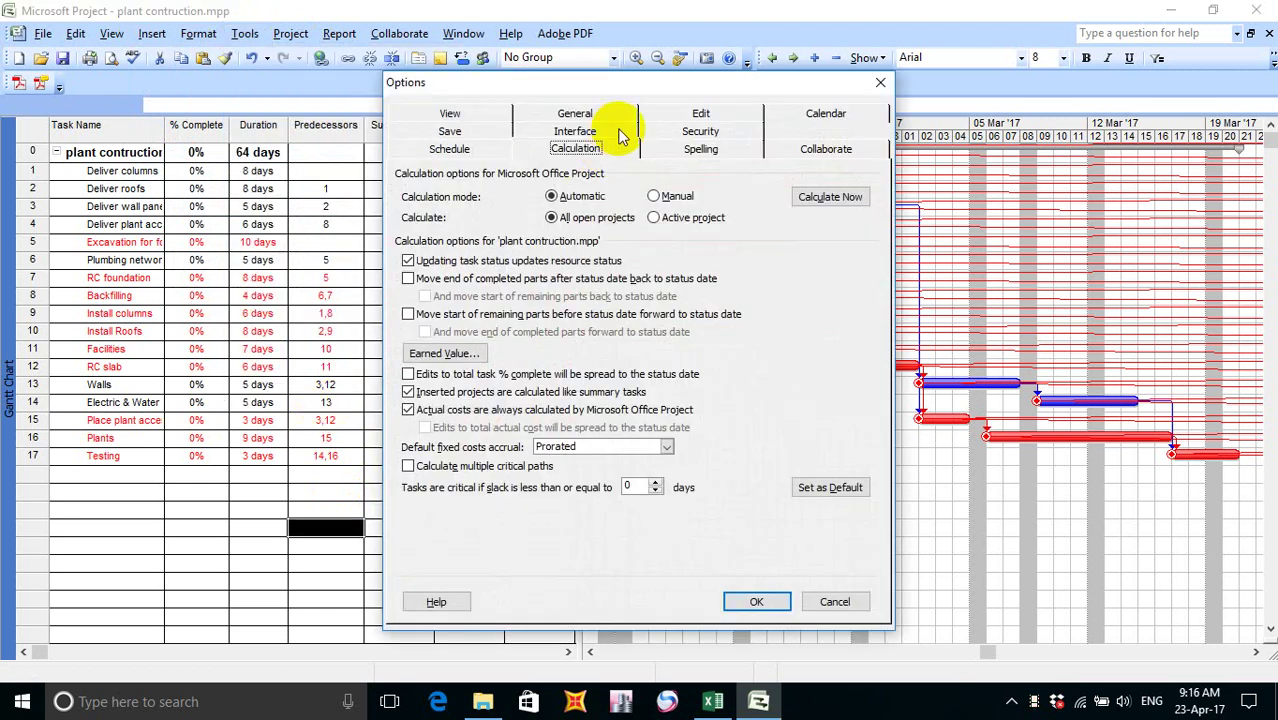
{"action": "left_click", "coordinate": [447, 149]}
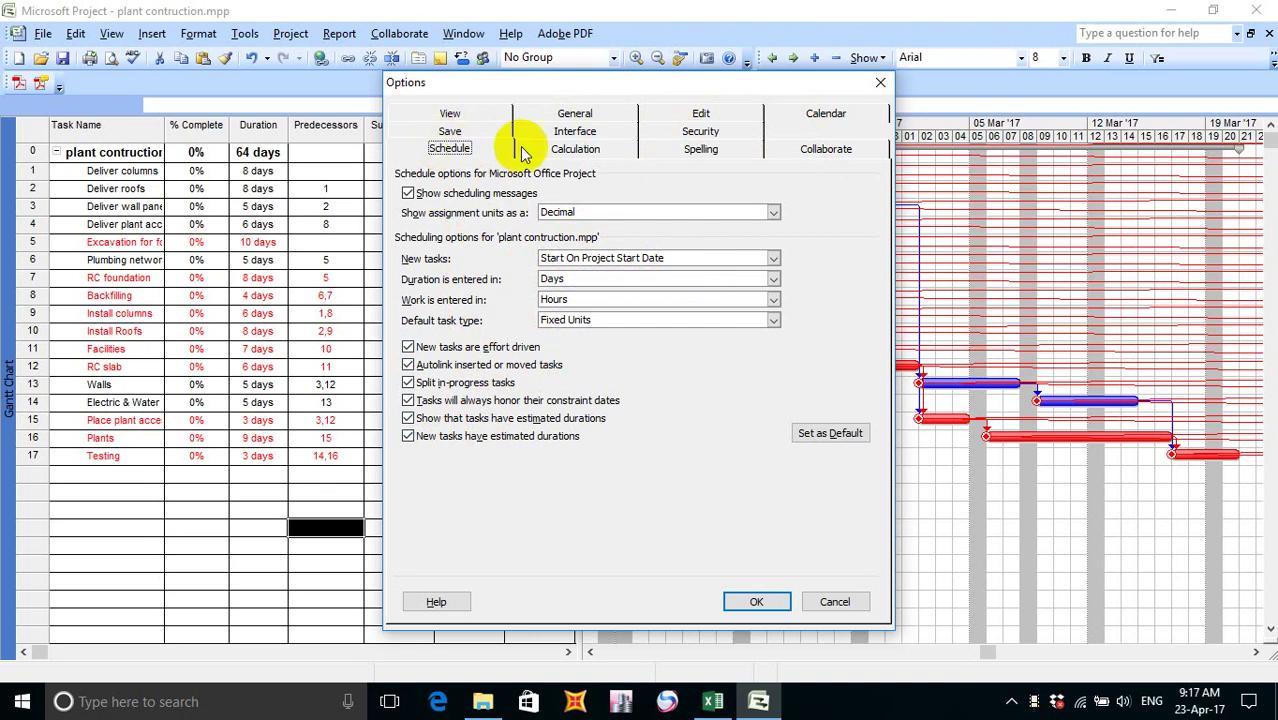
{"action": "left_click", "coordinate": [575, 114]}
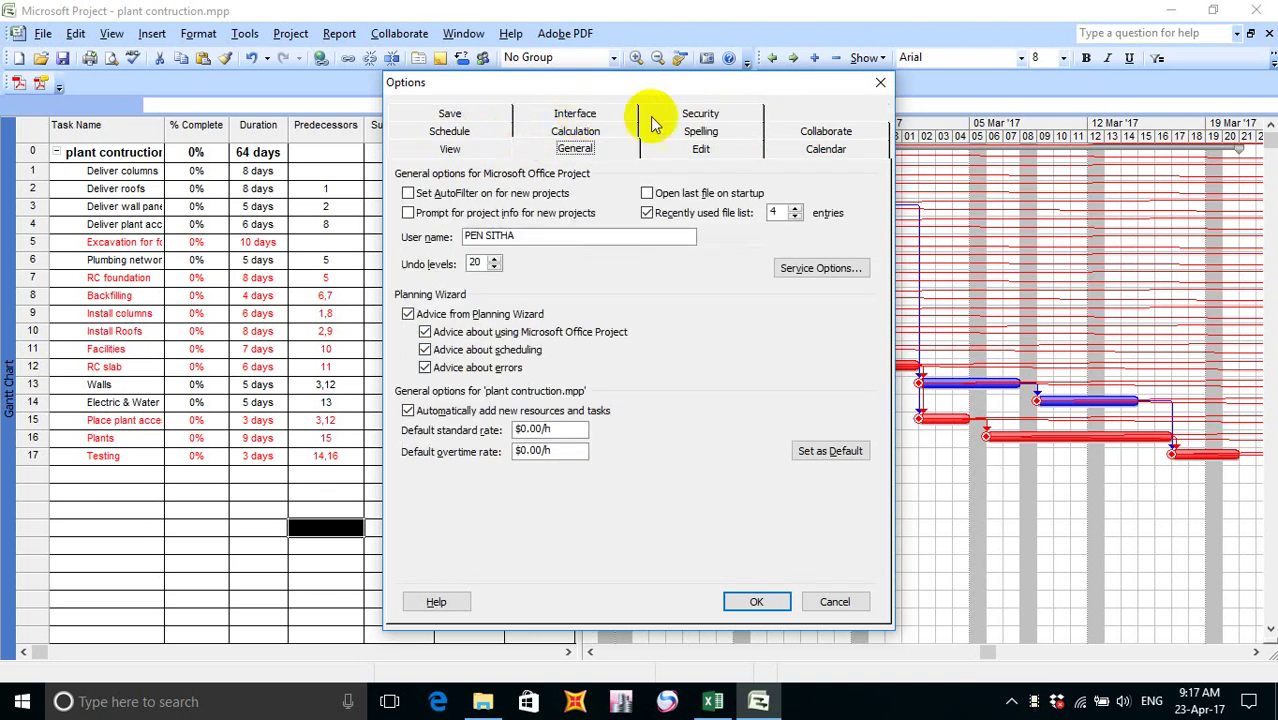
{"action": "left_click", "coordinate": [700, 116]}
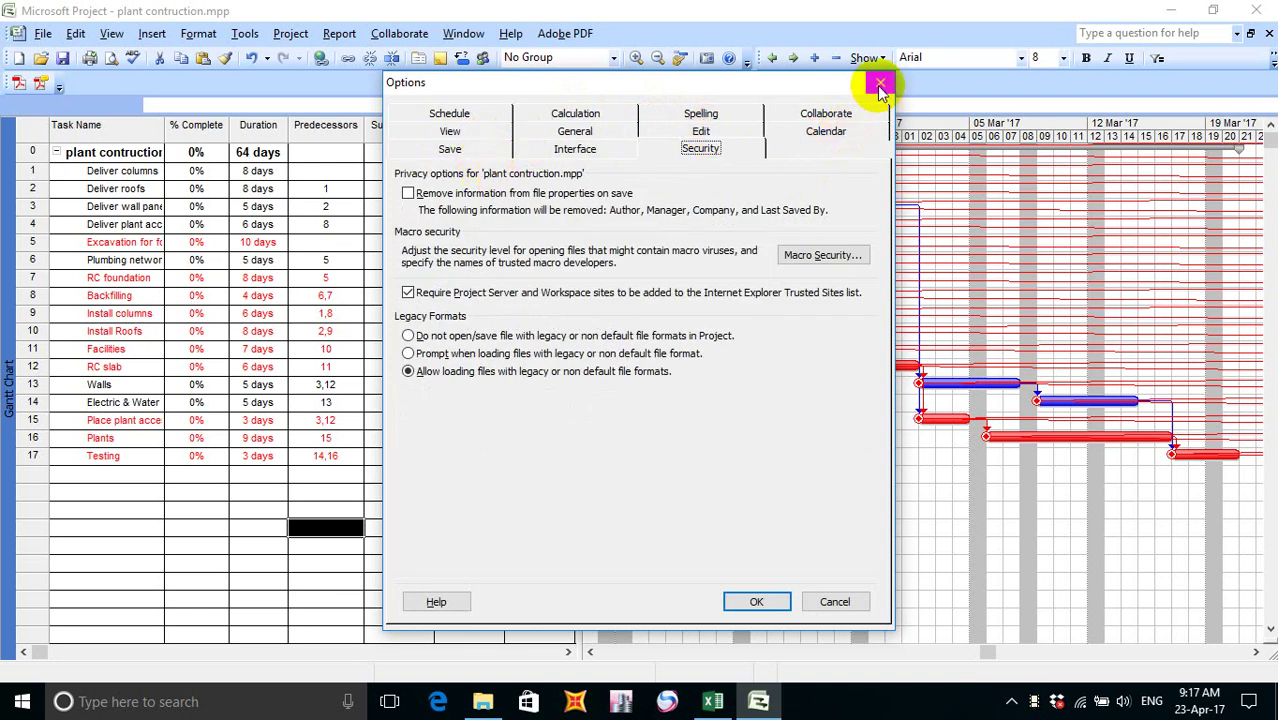
{"action": "left_click", "coordinate": [828, 134]}
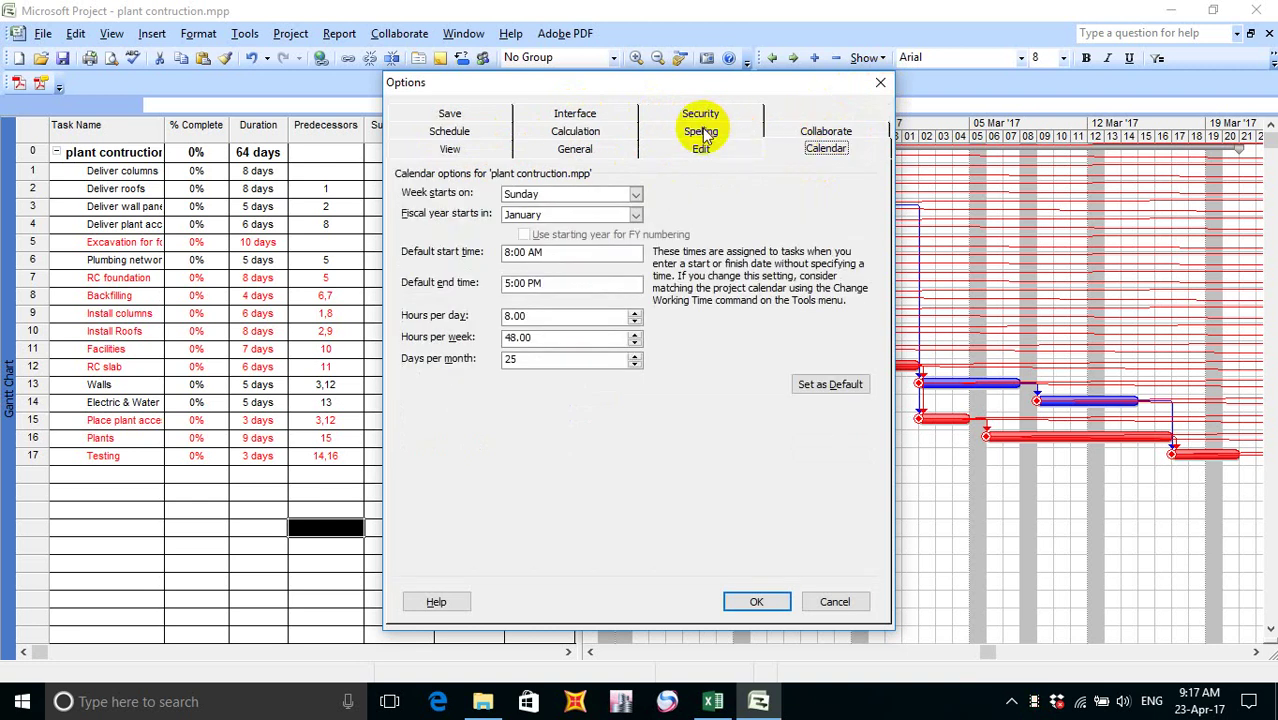
{"action": "left_click", "coordinate": [703, 132]}
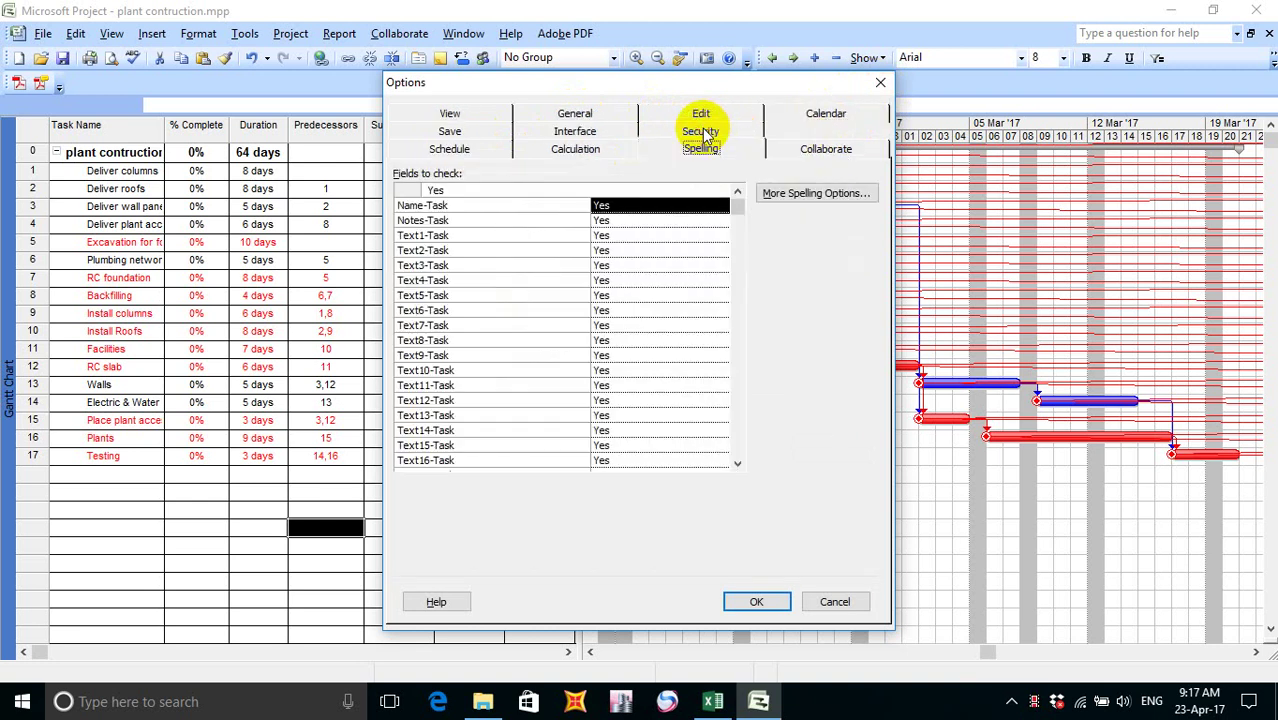
{"action": "left_click", "coordinate": [575, 131]}
{"action": "left_click", "coordinate": [878, 83]}
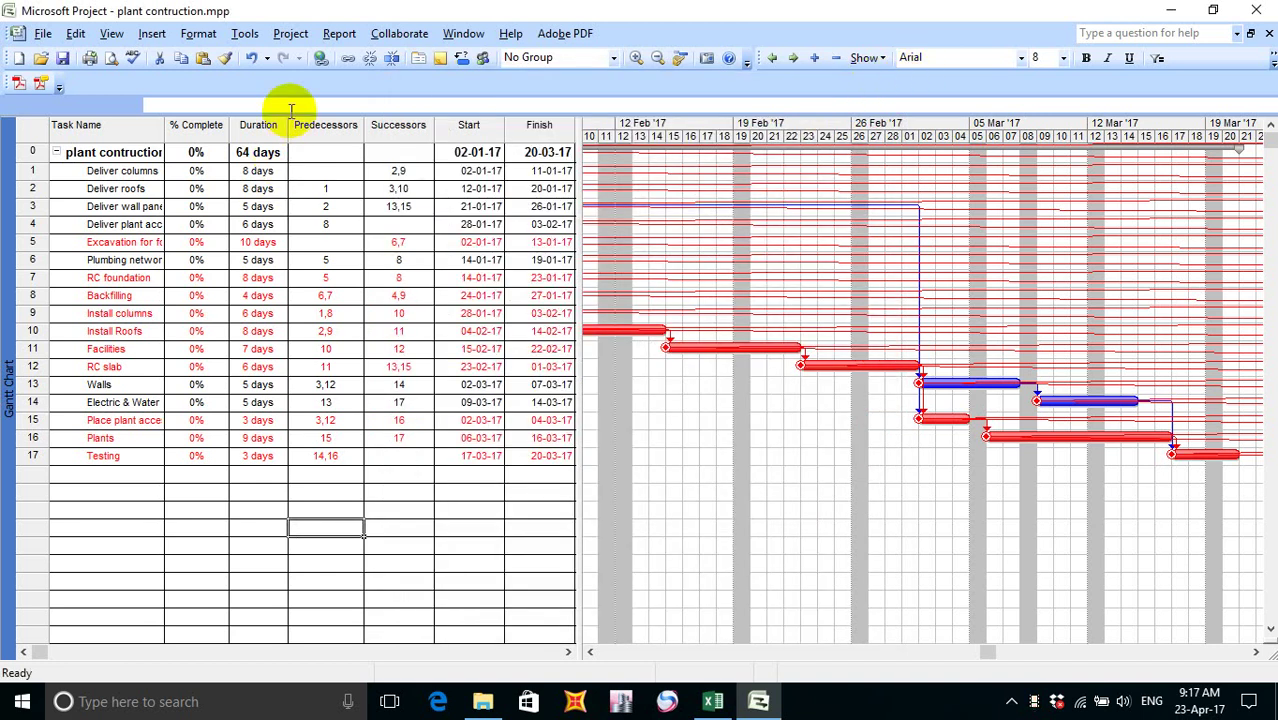
- Review the start, current and status dates in the project information and check the % Complete sheet in Excel
{"action": "left_click", "coordinate": [291, 34]}
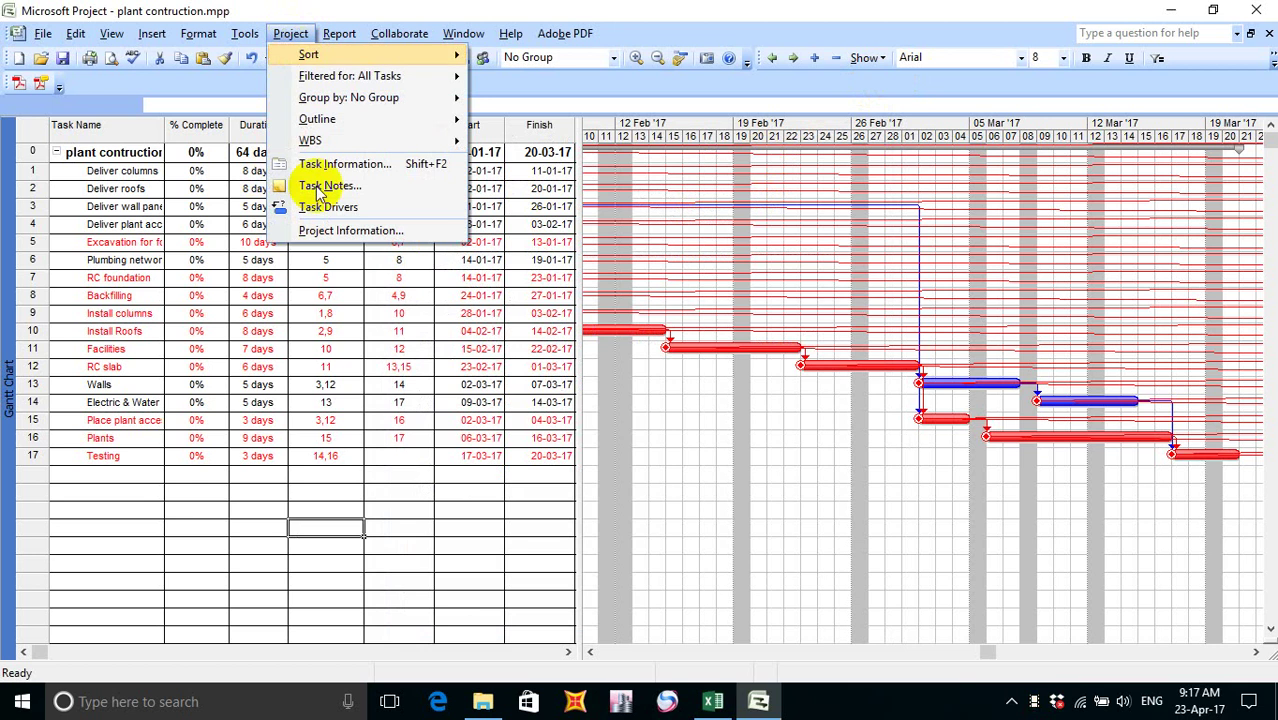
{"action": "left_click", "coordinate": [338, 231]}
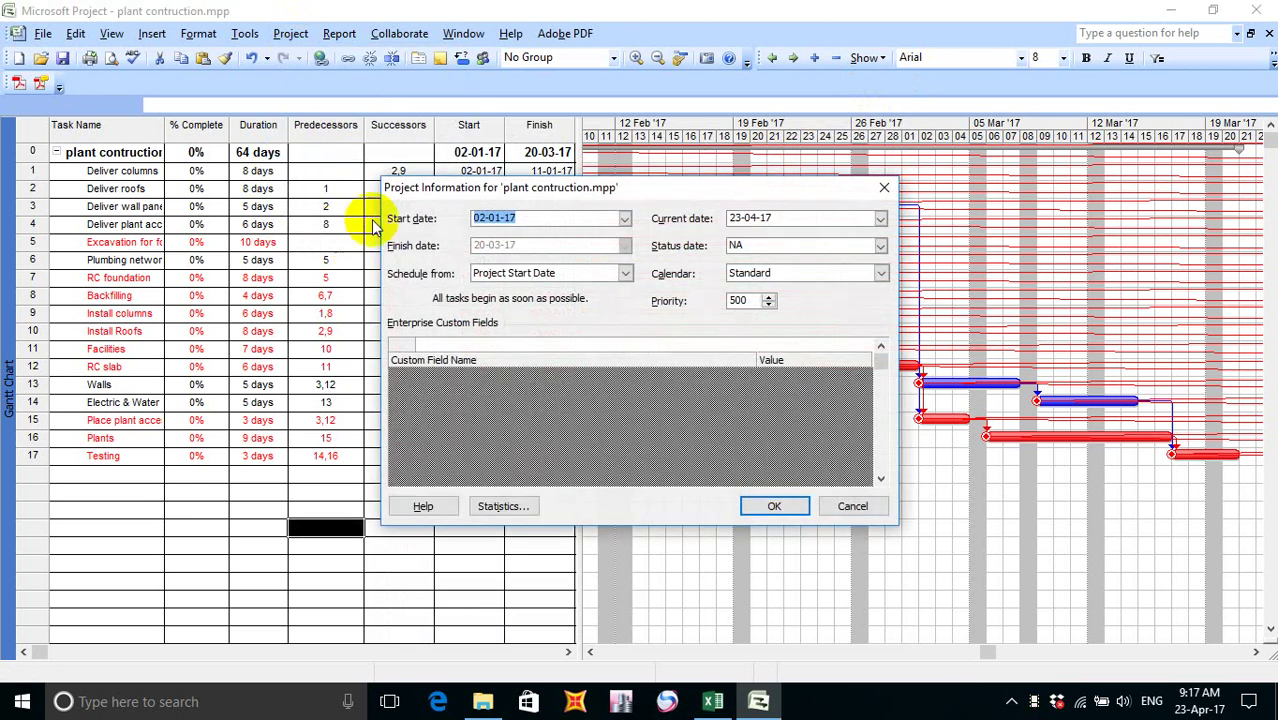
{"action": "left_click", "coordinate": [889, 191]}
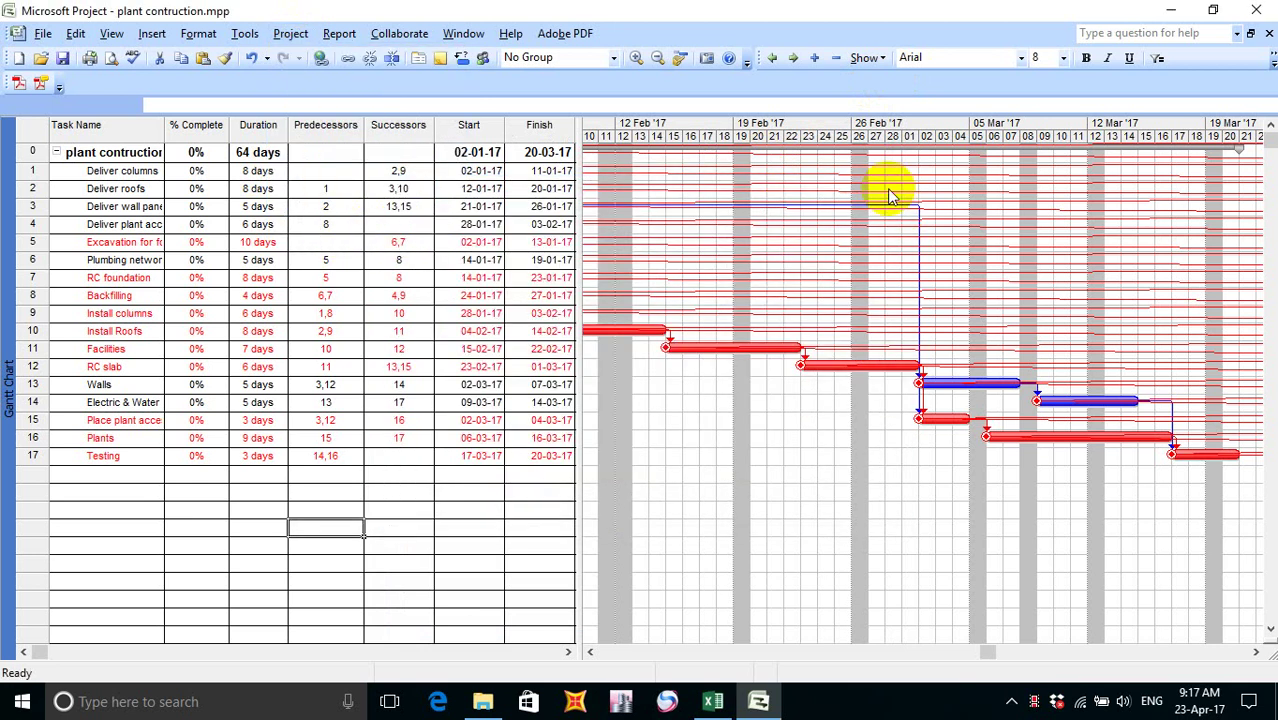
{"action": "left_click", "coordinate": [713, 703]}
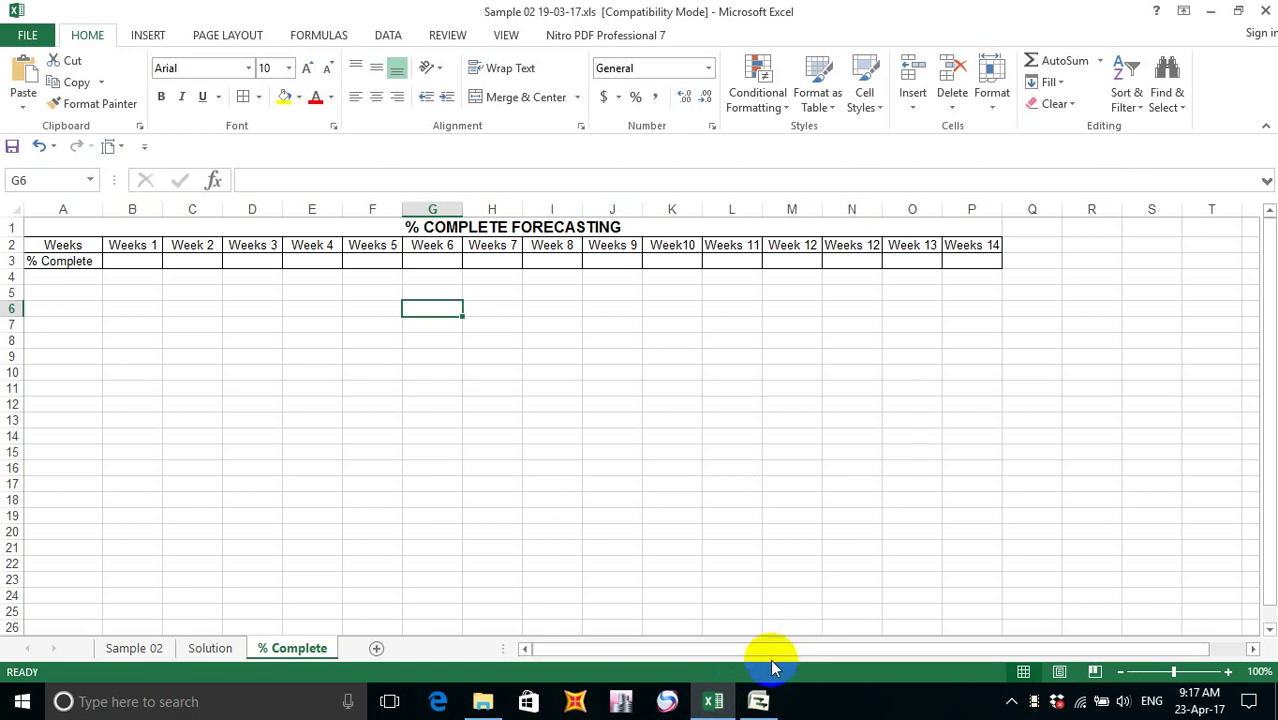
{"action": "left_click", "coordinate": [812, 705]}
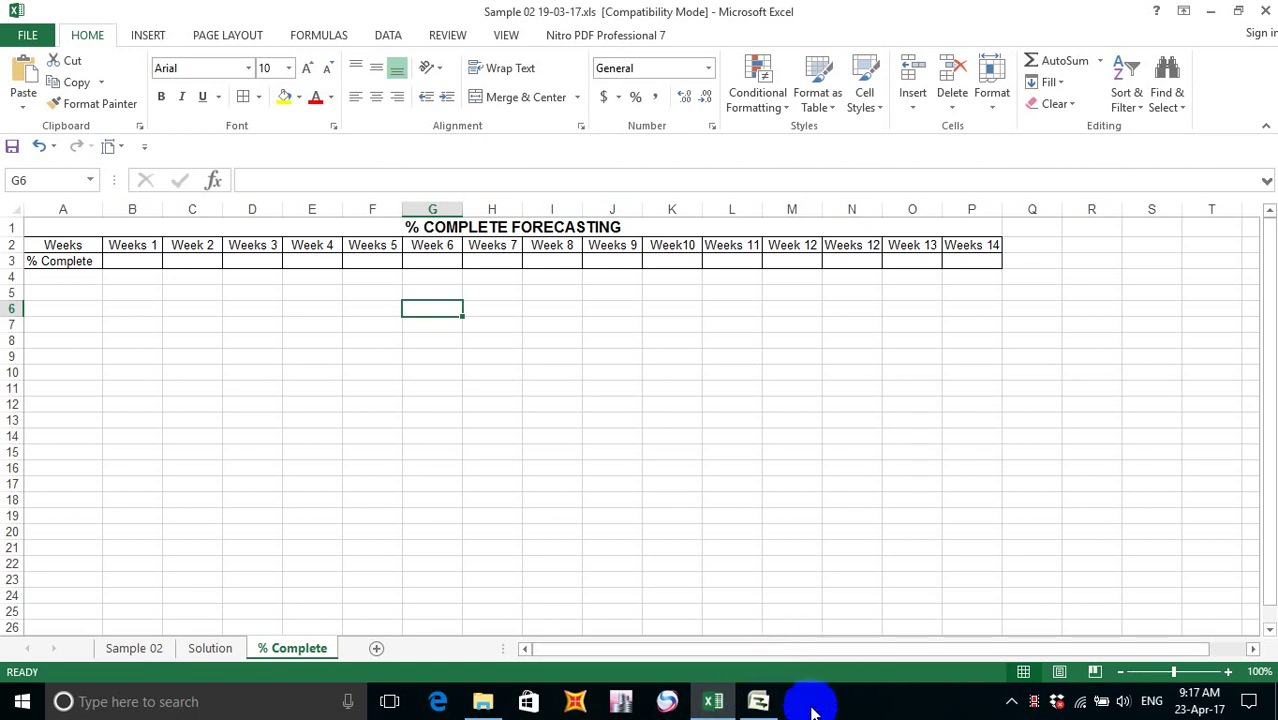
- In Microsoft Project, update work as complete through 07-01-17 for the entire project, using the 0% - 100% complete option
{"action": "left_click", "coordinate": [758, 701]}
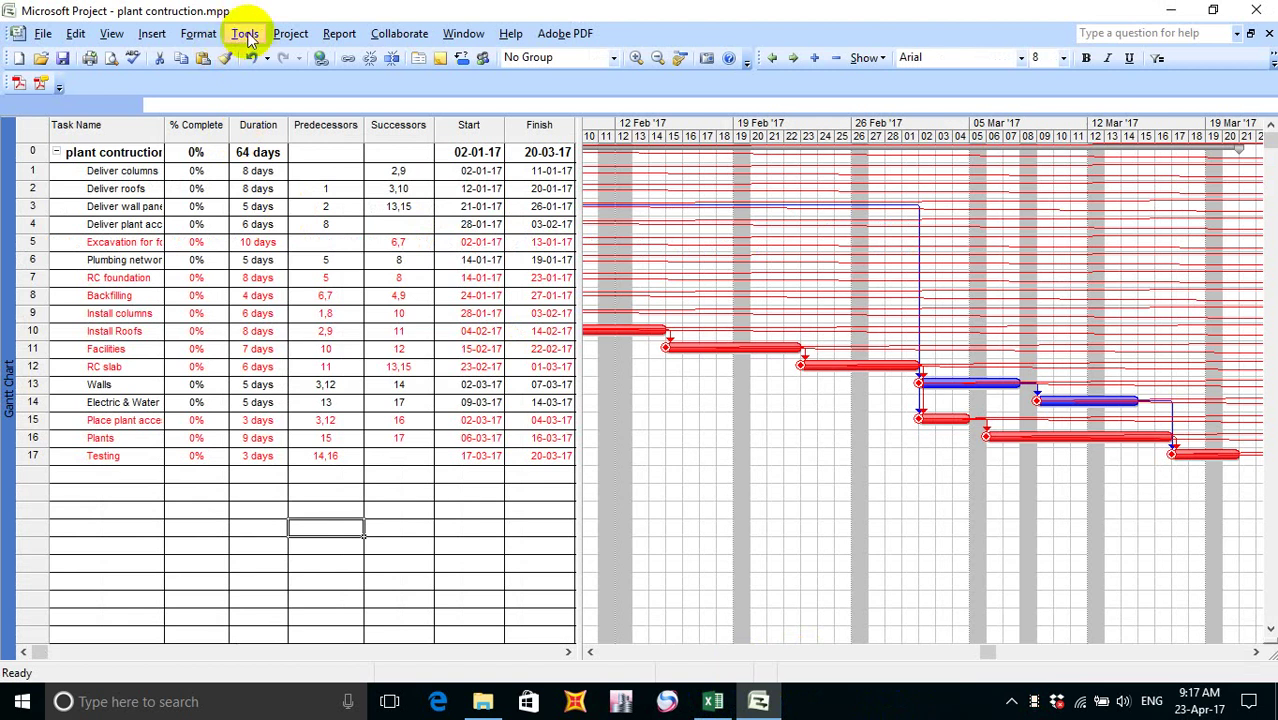
{"action": "left_click", "coordinate": [247, 36]}
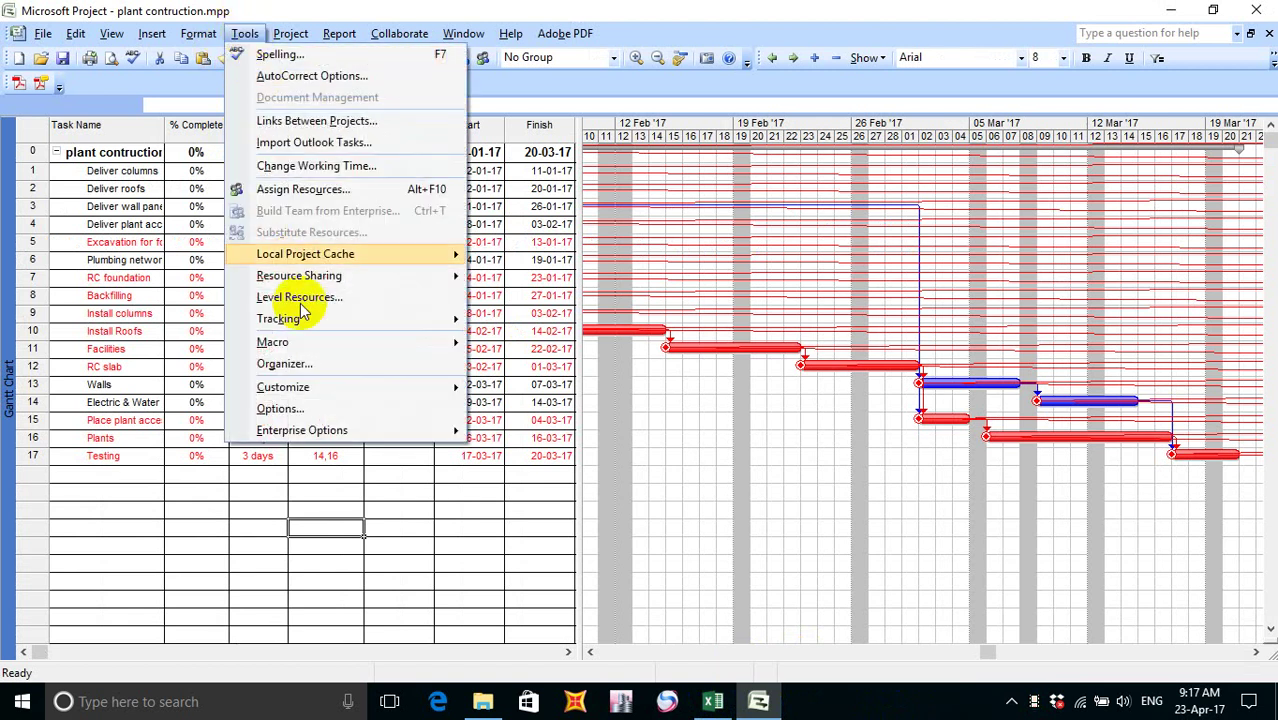
{"action": "mouse_move", "coordinate": [297, 320]}
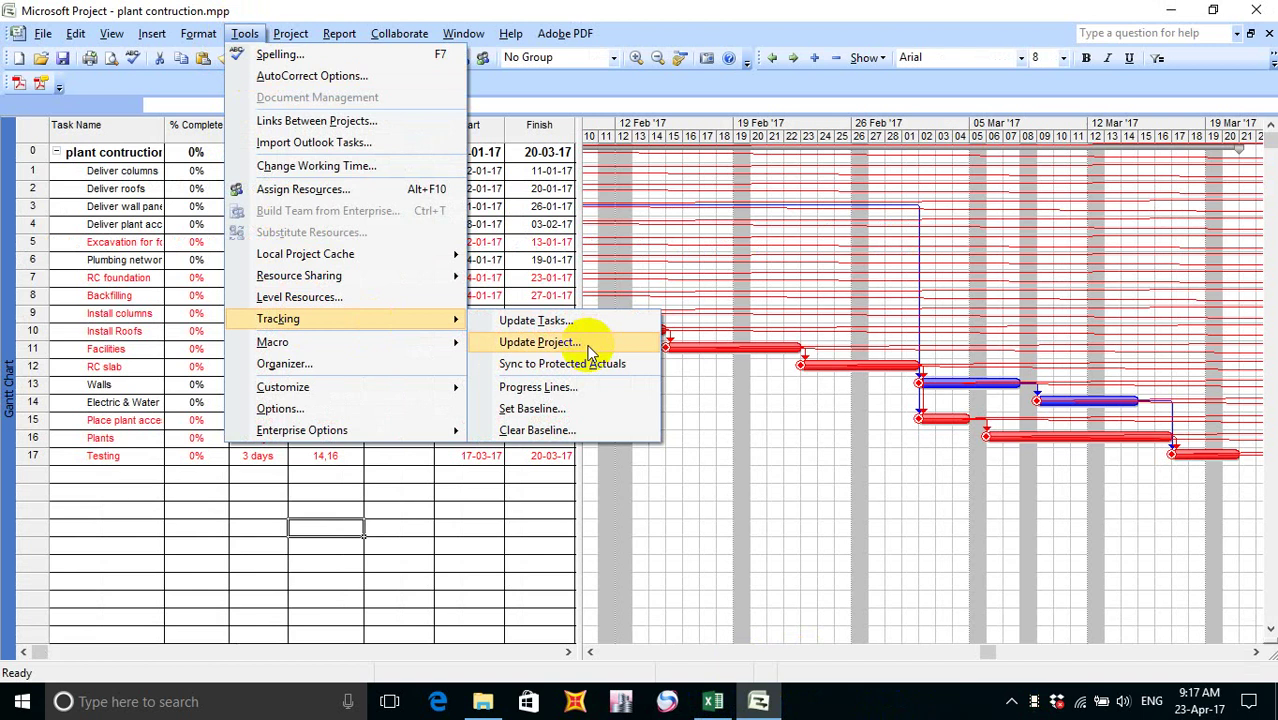
{"action": "left_click", "coordinate": [591, 346]}
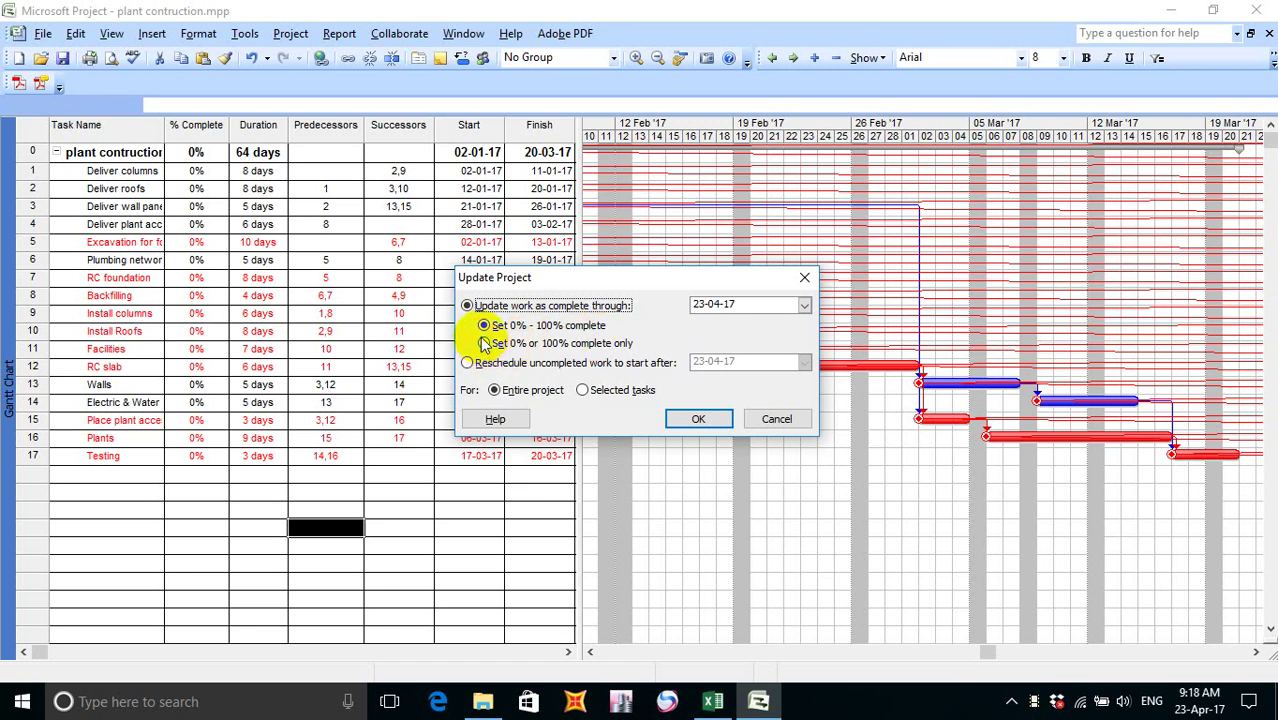
{"action": "left_click", "coordinate": [750, 304]}
{"action": "left_click", "coordinate": [804, 304]}
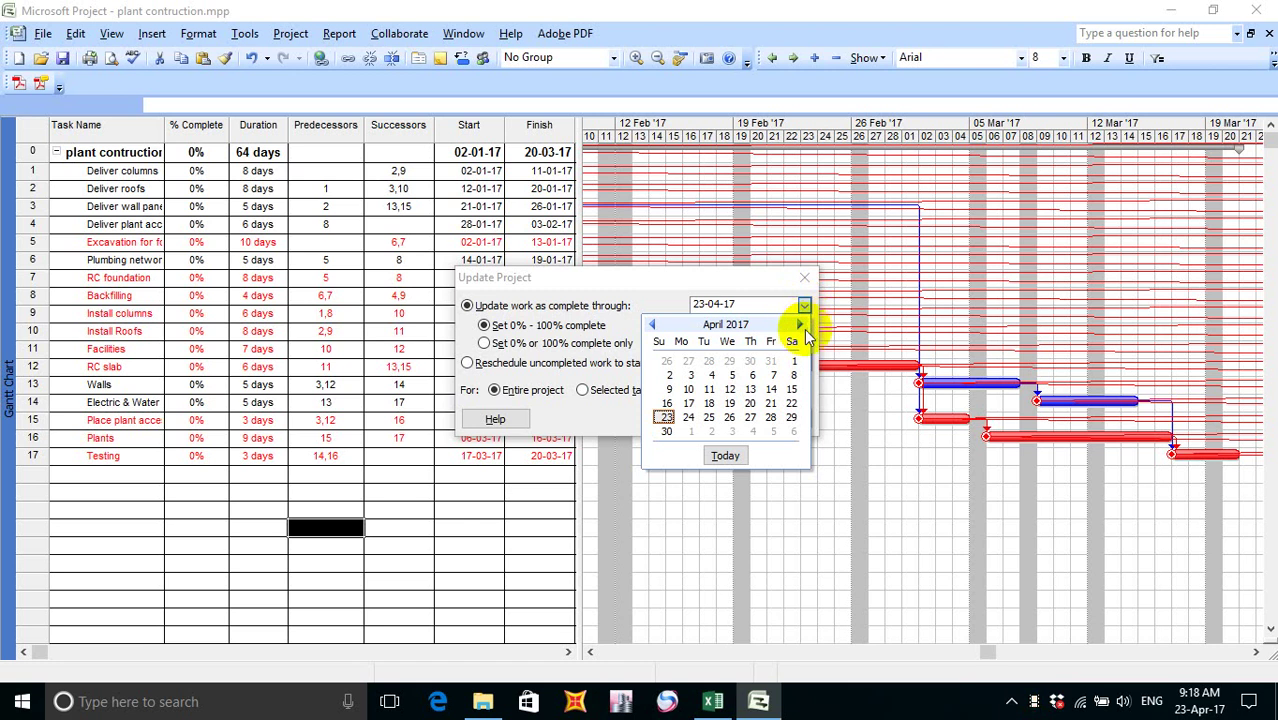
{"action": "left_click", "coordinate": [655, 325]}
{"action": "left_click", "coordinate": [655, 325]}
{"action": "left_click", "coordinate": [655, 325]}
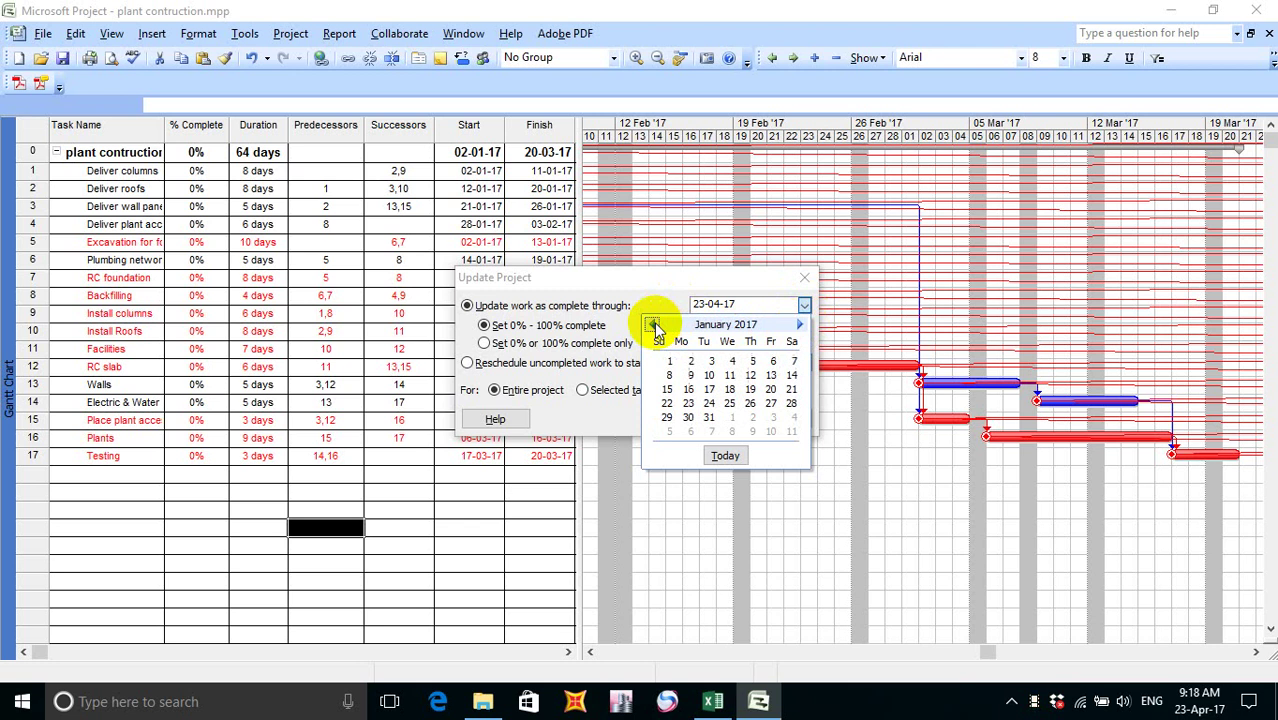
{"action": "left_click", "coordinate": [792, 362]}
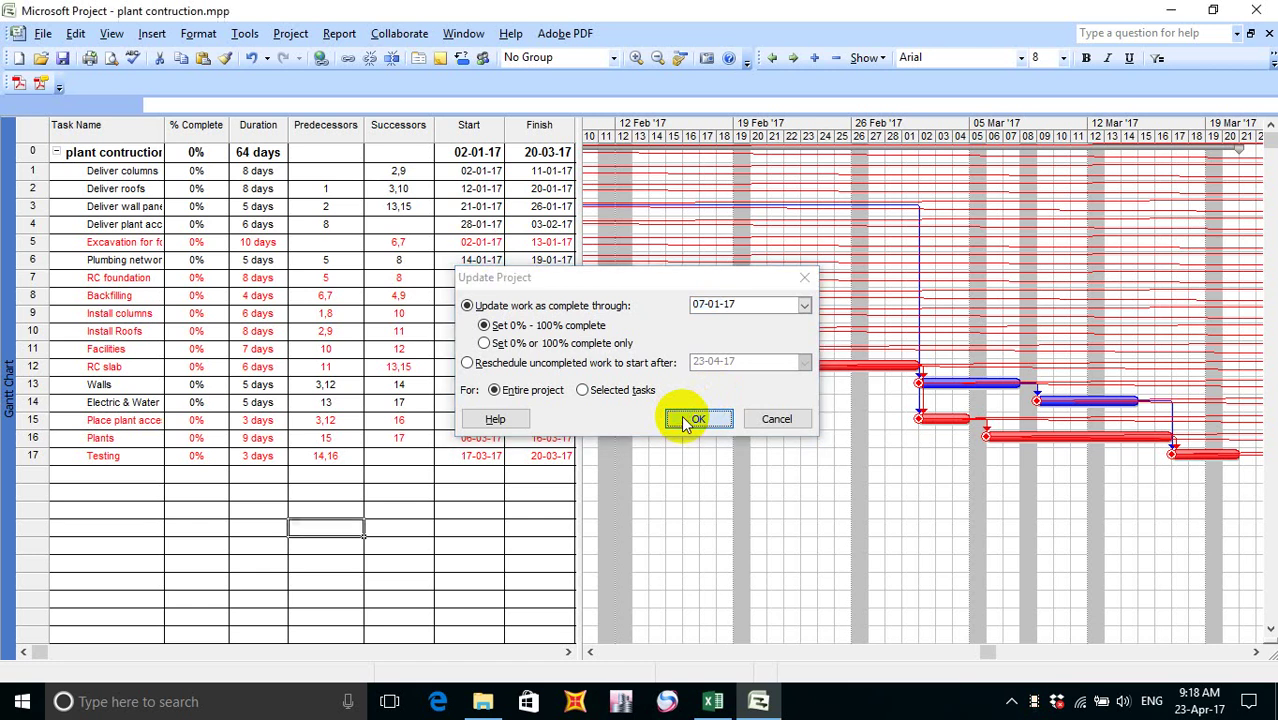
{"action": "left_click", "coordinate": [697, 419]}
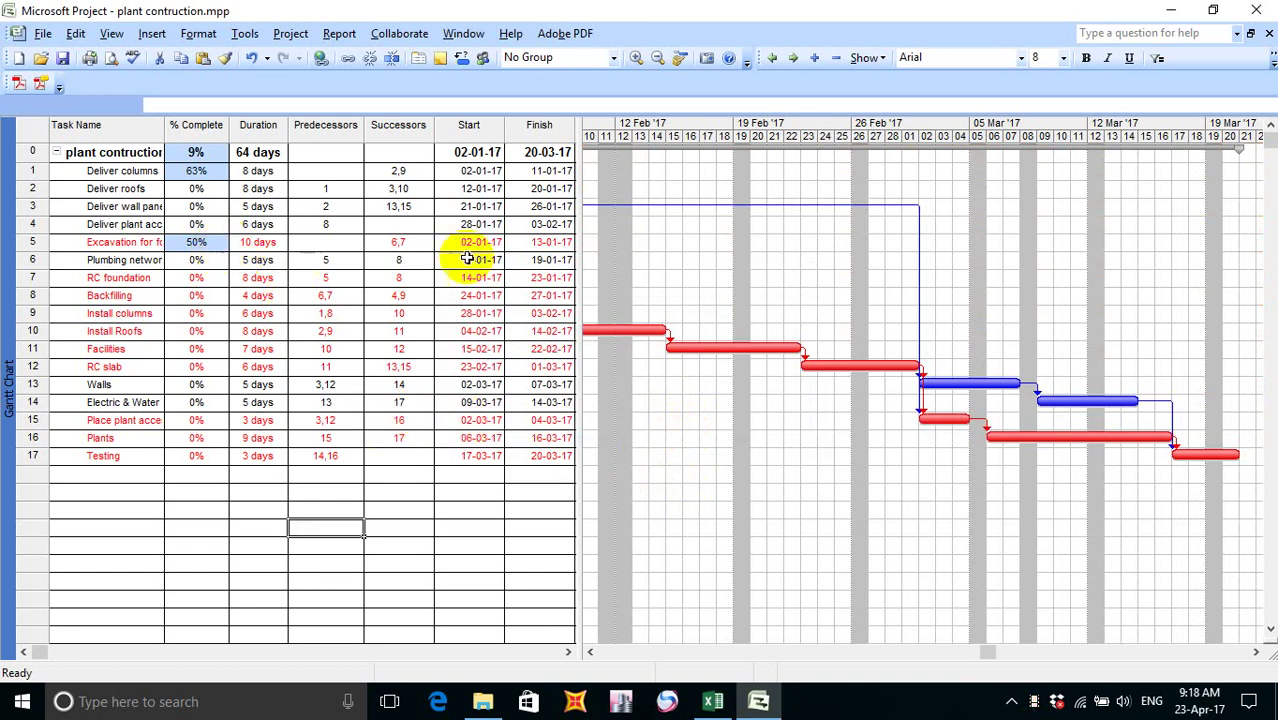
- Examine the 07-01-17 progress line on the early January Gantt bars of Deliver columns and the excavation task
{"action": "left_click", "coordinate": [813, 656]}
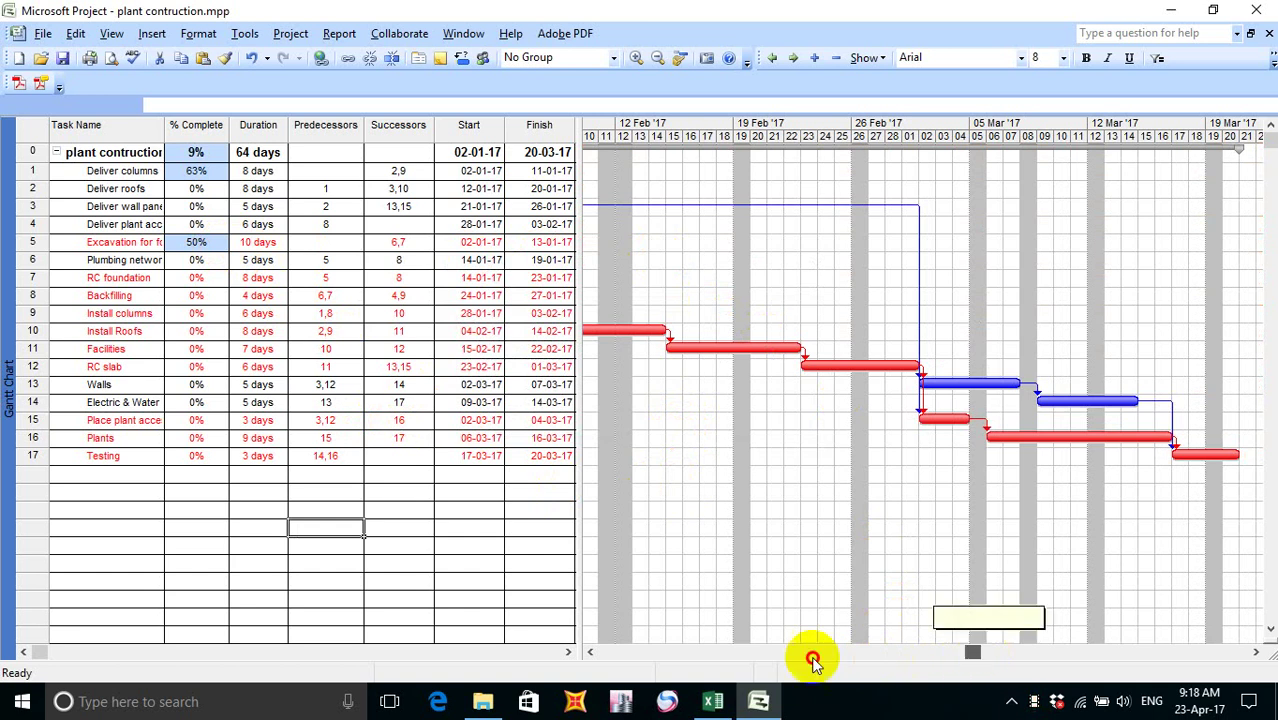
{"action": "left_click_drag", "start_coordinate": [813, 660], "coordinate": [590, 658]}
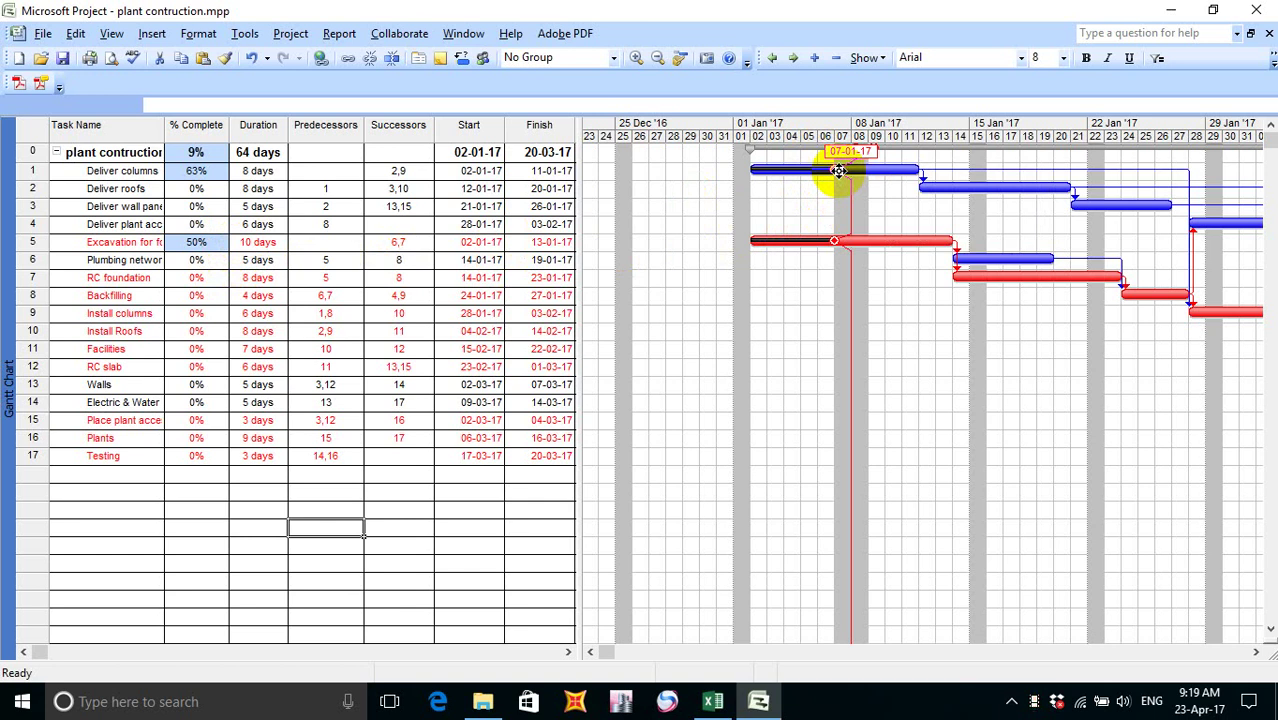
{"action": "mouse_move", "coordinate": [839, 241]}
{"action": "mouse_move", "coordinate": [831, 169]}
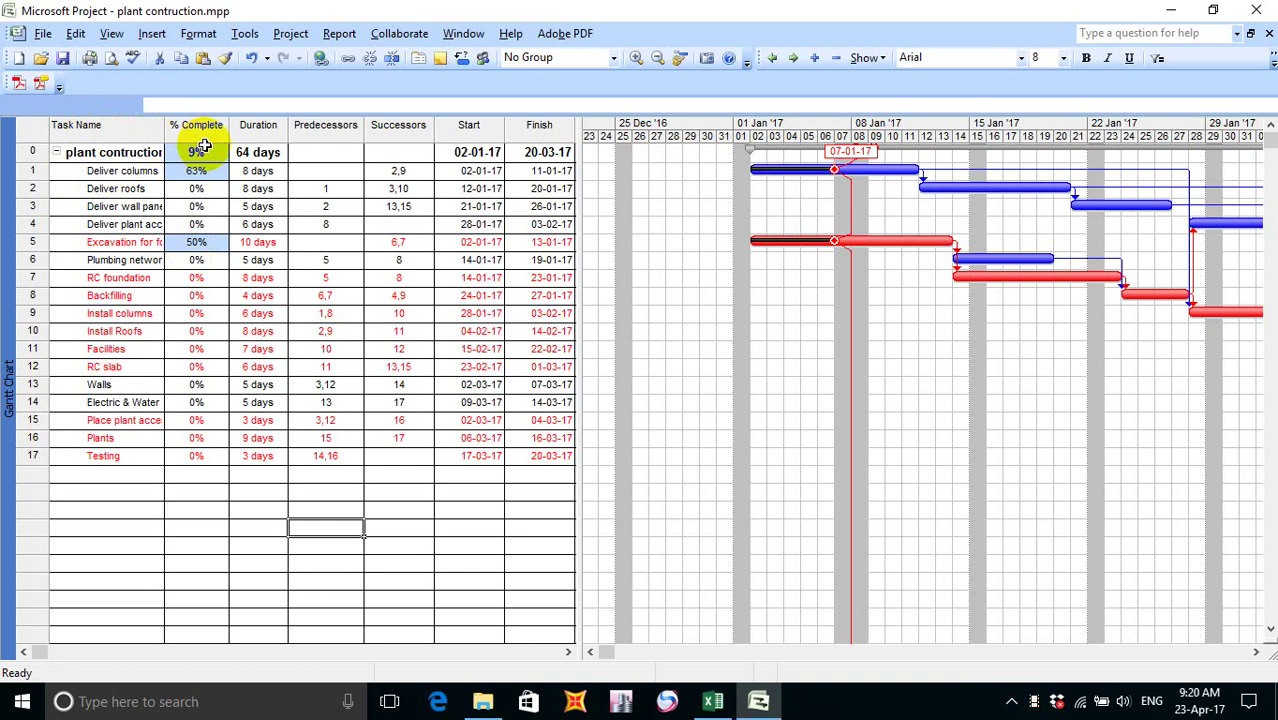
- Select the % Complete value of the plant construction summary task and save the project
{"action": "left_click", "coordinate": [209, 154]}
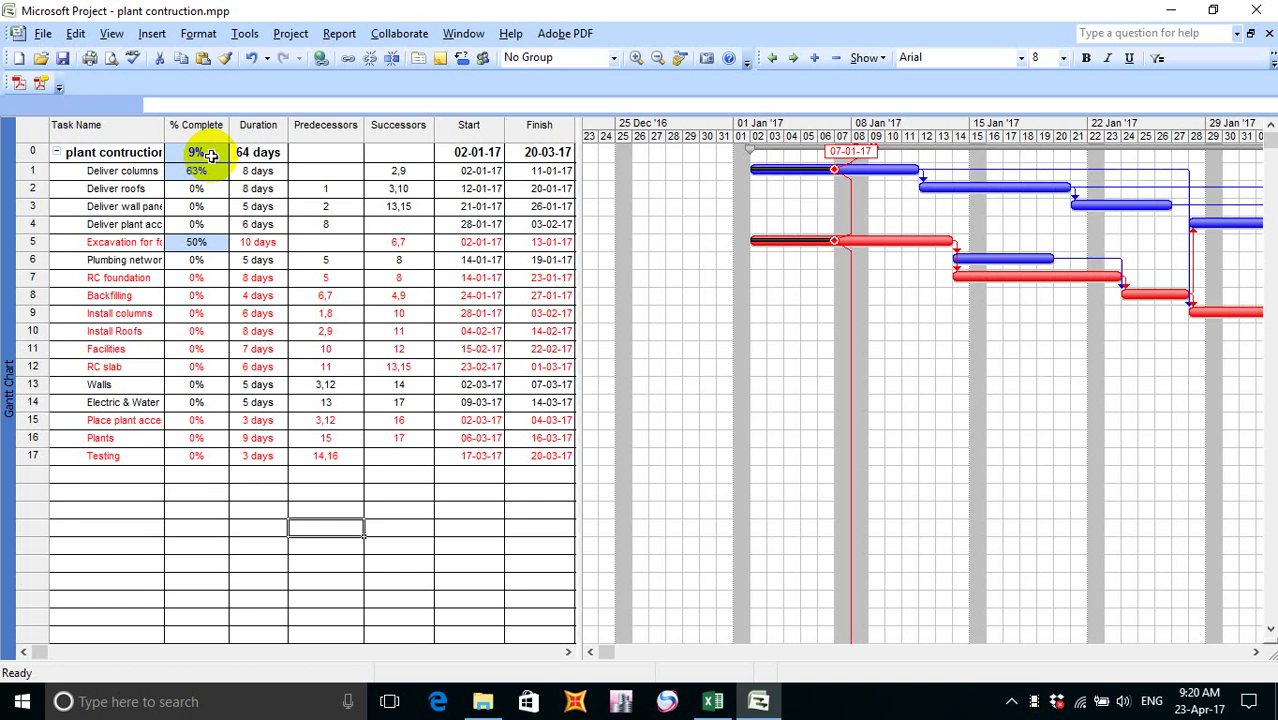
{"action": "left_click", "coordinate": [201, 172]}
{"action": "left_click", "coordinate": [206, 152]}
{"action": "left_click", "coordinate": [222, 206]}
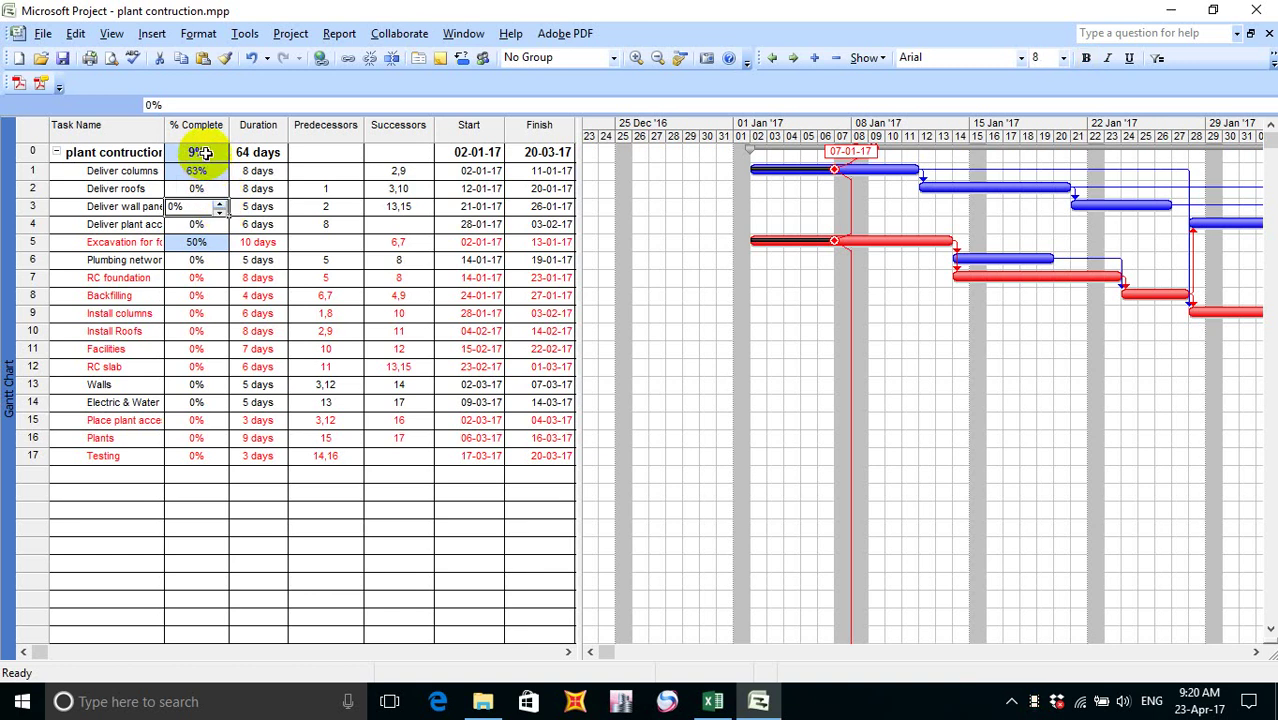
{"action": "left_click", "coordinate": [197, 151]}
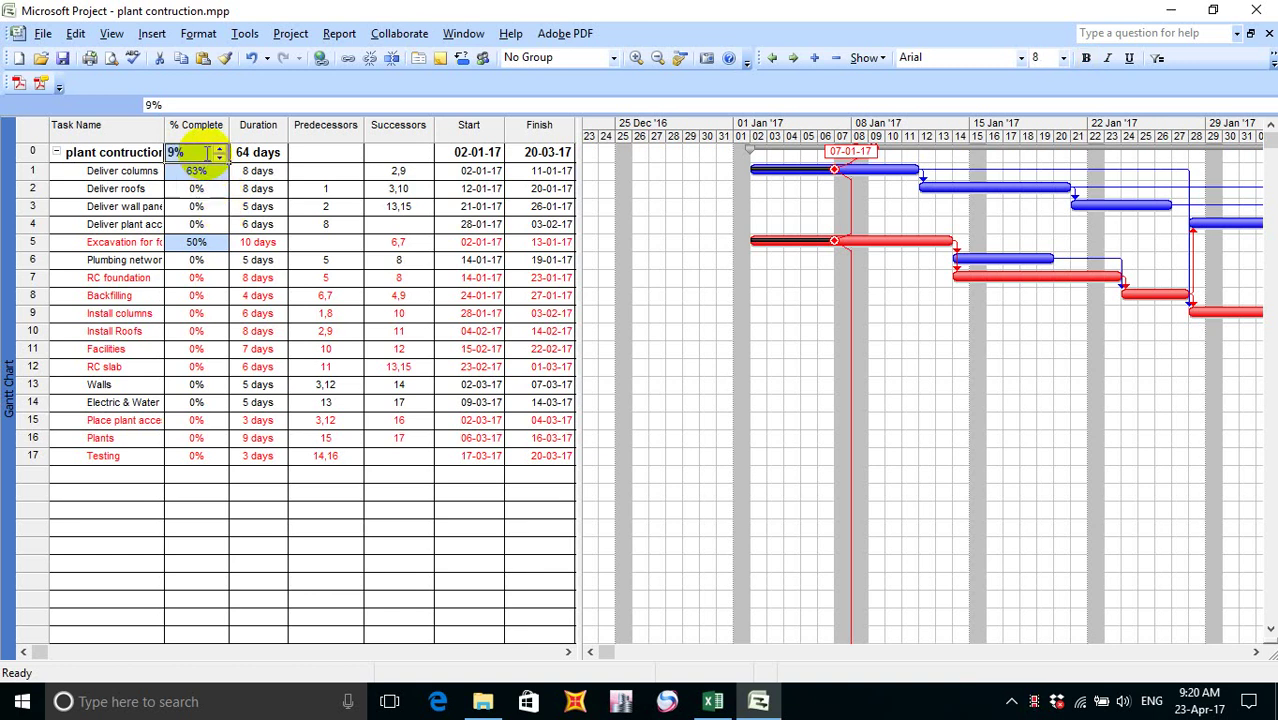
{"action": "left_click", "coordinate": [62, 57]}
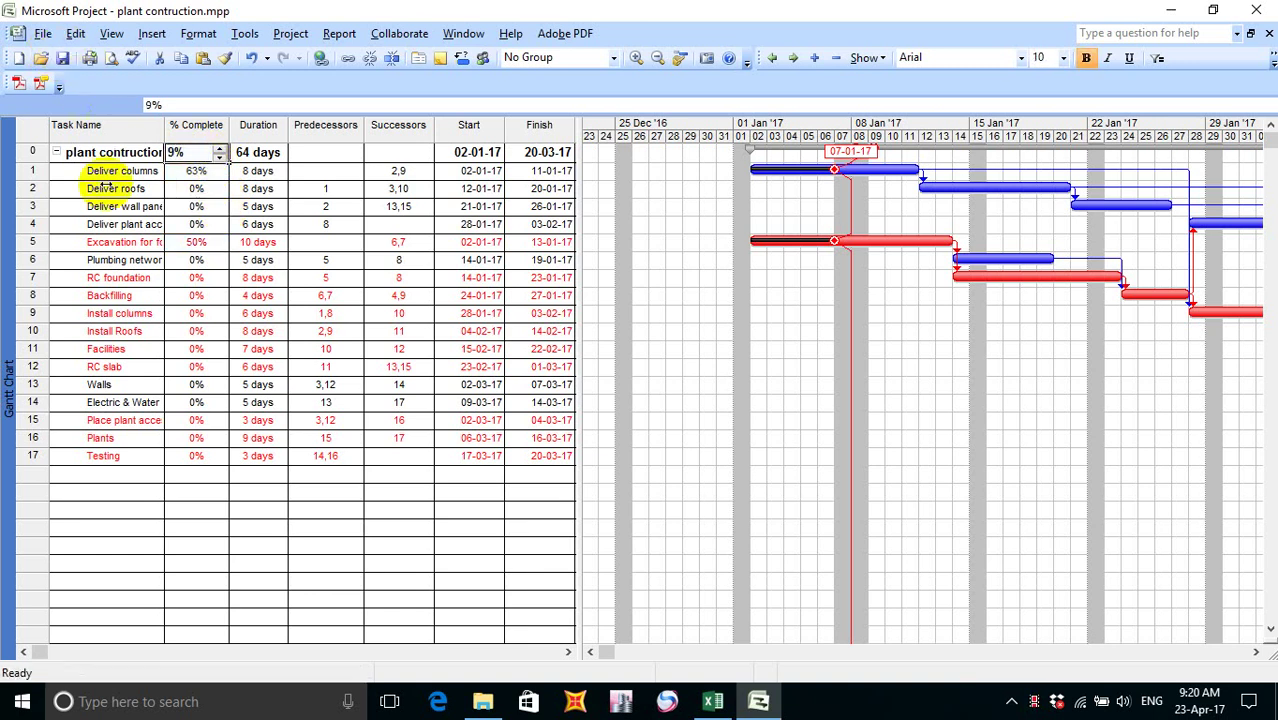
- Switch to Excel and enter 9 as the Weeks 1 % Complete value in cell B3
{"action": "left_click", "coordinate": [712, 703]}
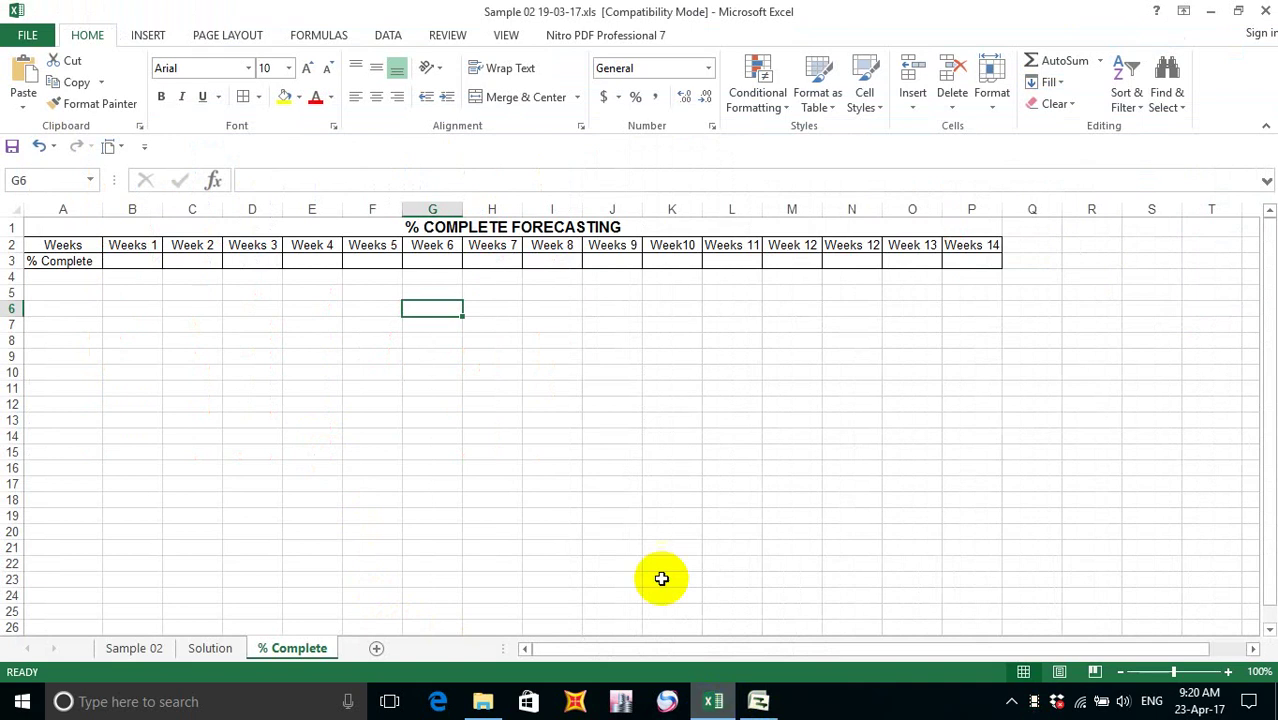
{"action": "left_click", "coordinate": [142, 262]}
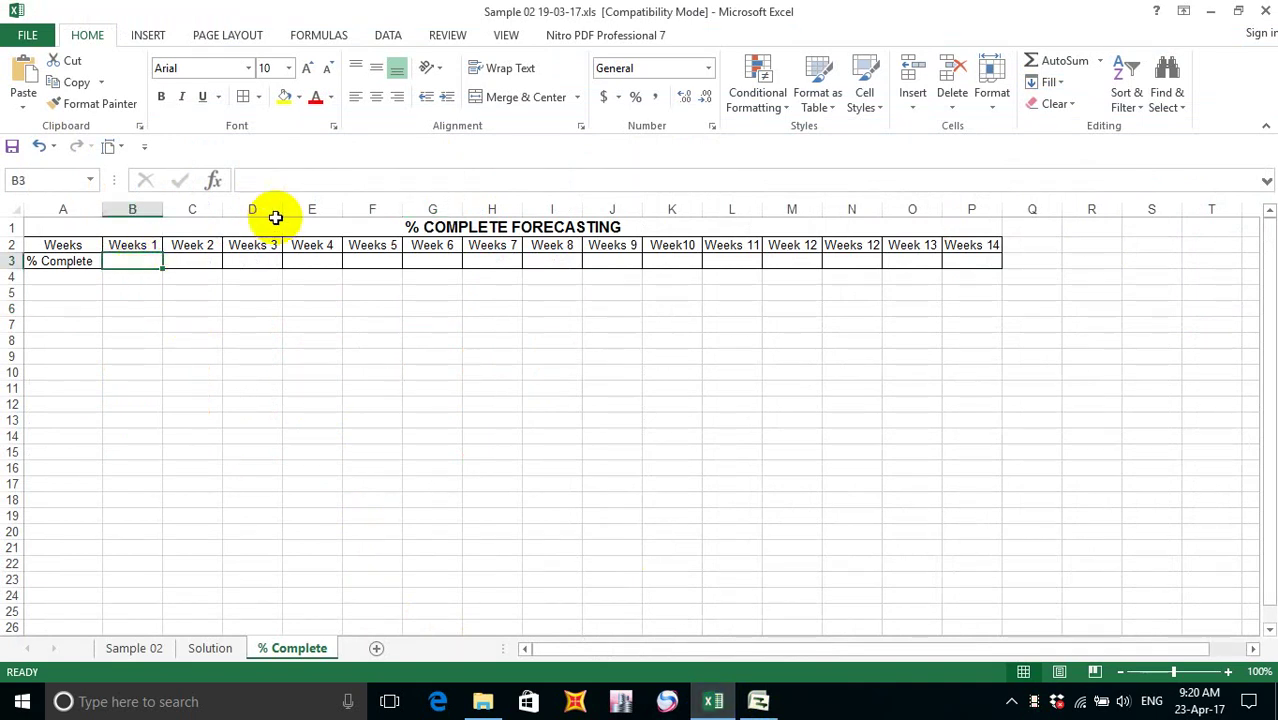
{"action": "type", "text": "9"}
{"action": "left_click", "coordinate": [245, 341]}
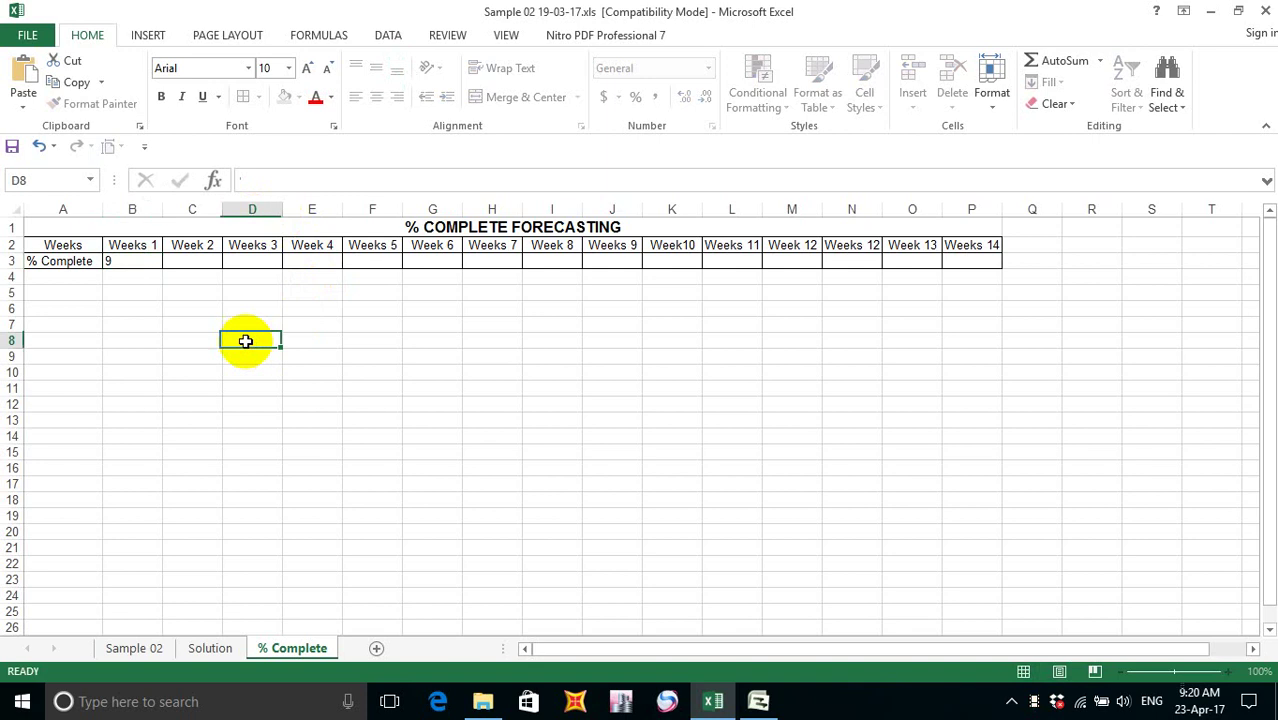
{"action": "left_click", "coordinate": [114, 259]}
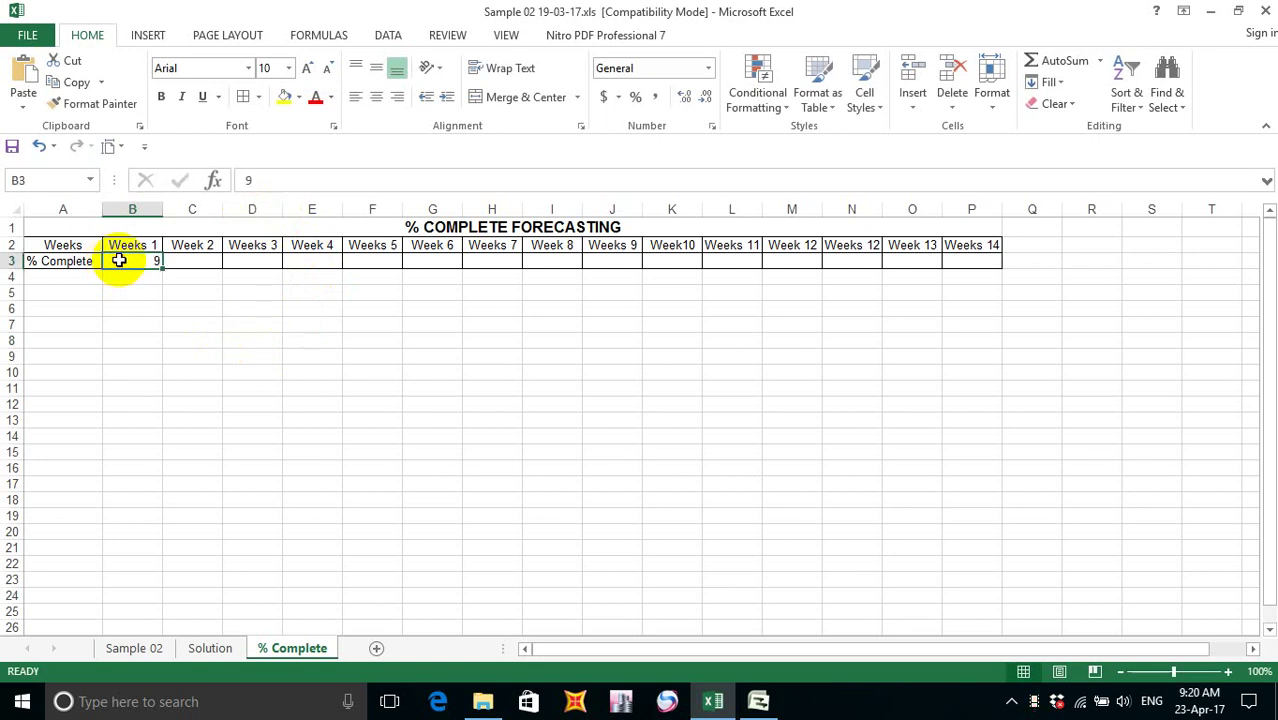
- Center the % Complete values horizontally across the weekly cells B3 to P3
{"action": "left_click", "coordinate": [215, 260]}
{"action": "left_click", "coordinate": [303, 270]}
{"action": "left_click", "coordinate": [188, 259]}
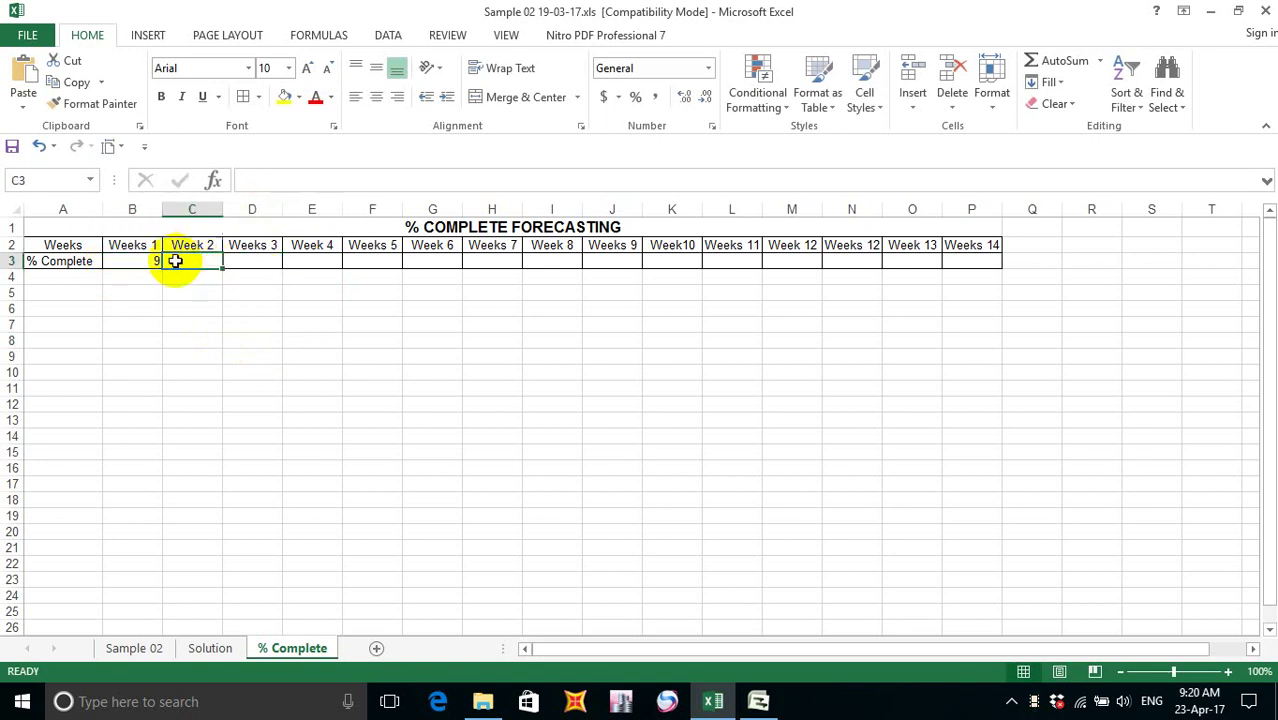
{"action": "left_click", "coordinate": [132, 264]}
{"action": "left_click_drag", "start_coordinate": [132, 264], "coordinate": [987, 261]}
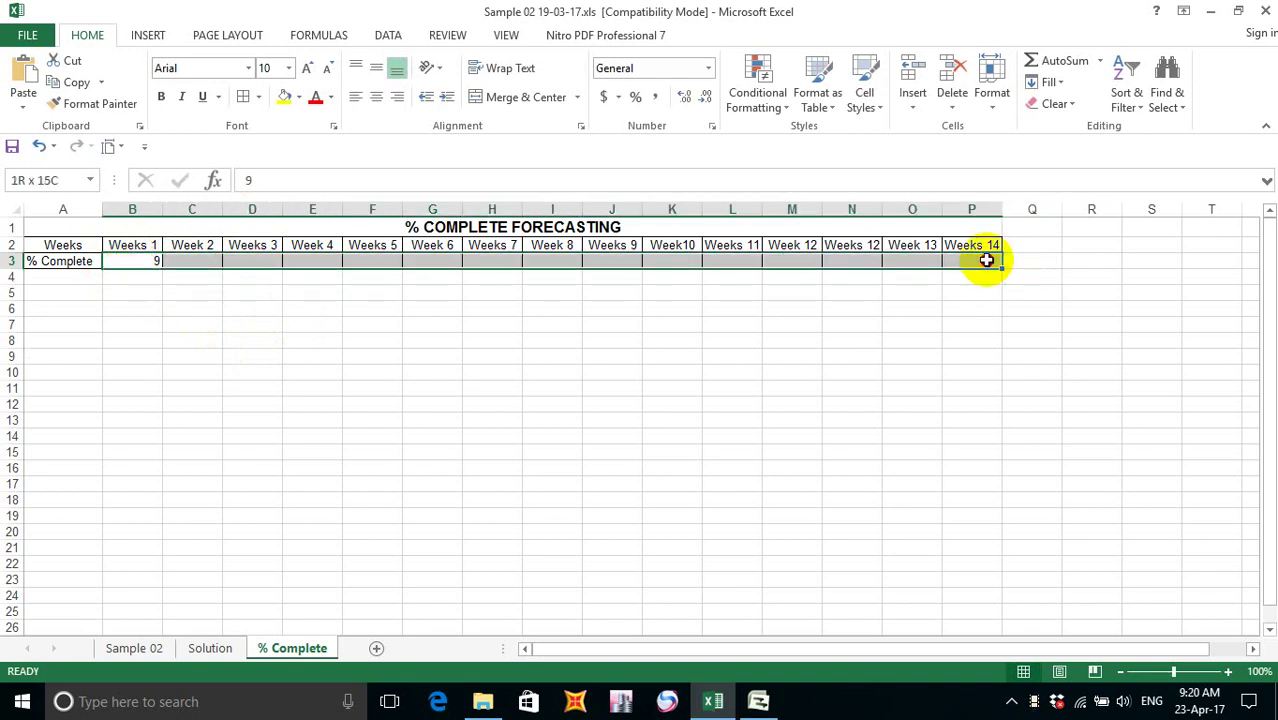
{"action": "left_click", "coordinate": [375, 96]}
{"action": "left_click", "coordinate": [297, 371]}
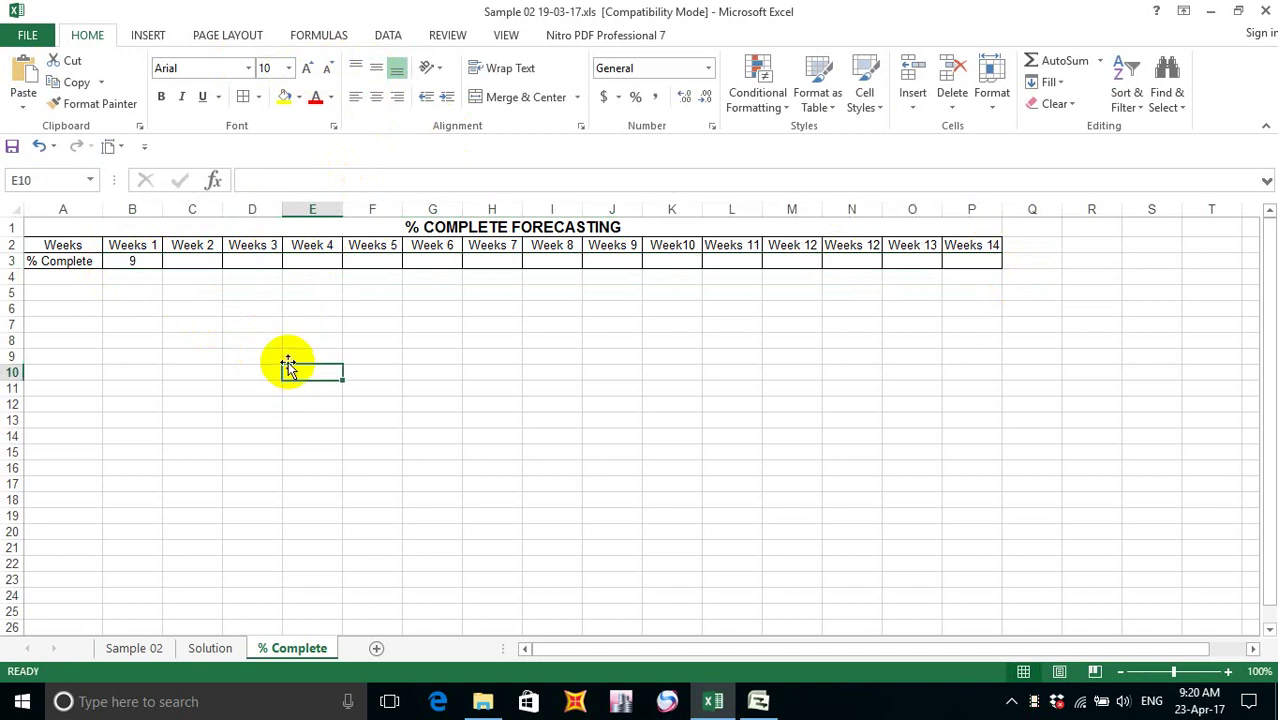
- Try the Percentage number format on cells B3 to P3 and undo it
{"action": "left_click", "coordinate": [124, 262]}
{"action": "left_click_drag", "start_coordinate": [124, 262], "coordinate": [987, 260]}
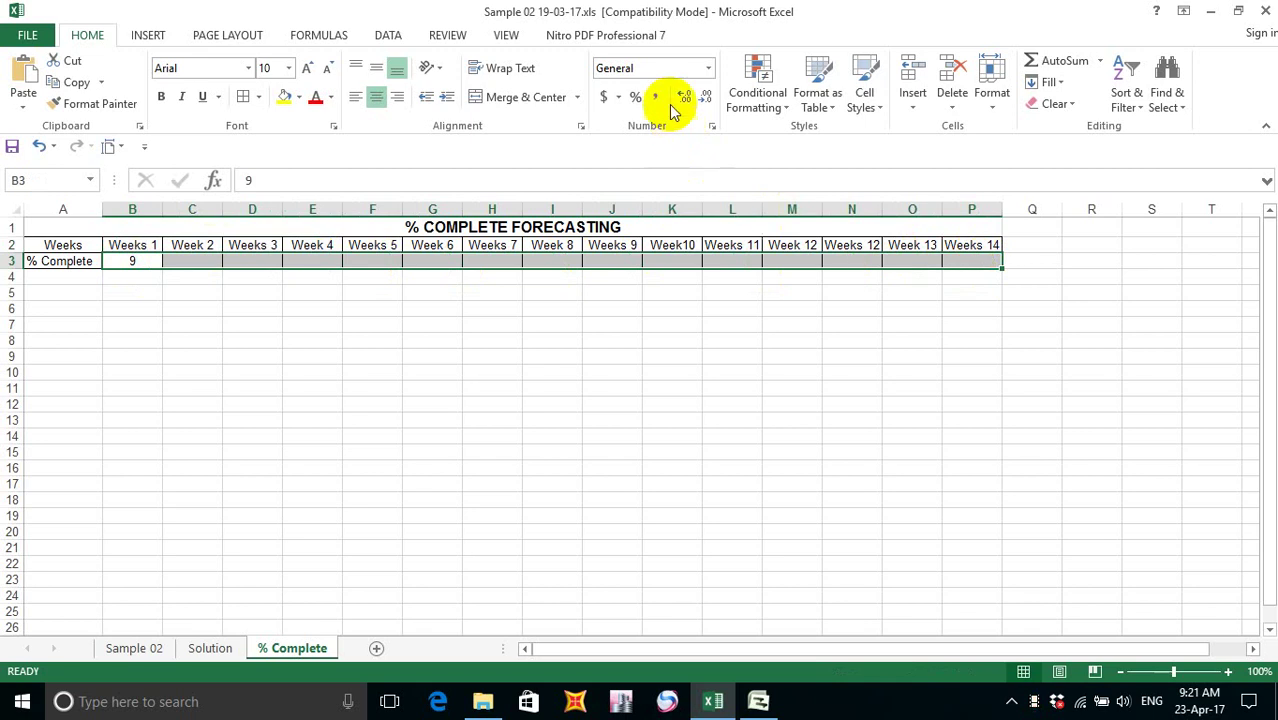
{"action": "left_click", "coordinate": [637, 97]}
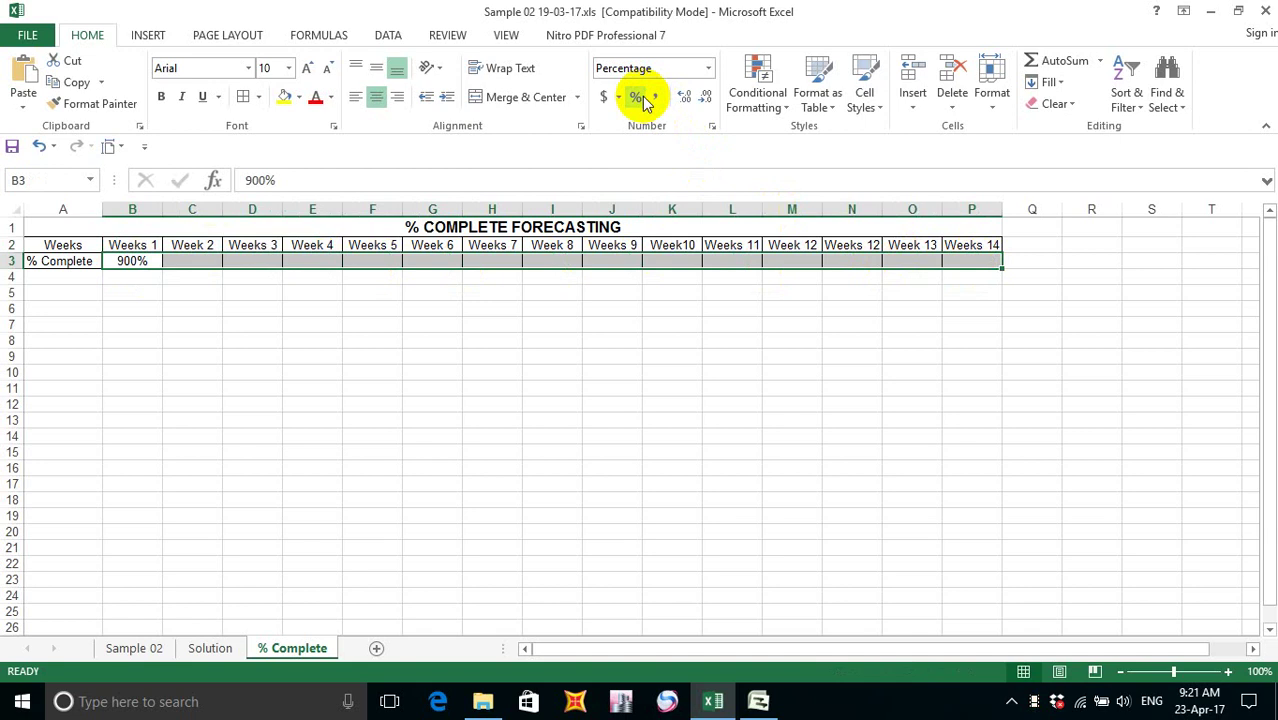
{"action": "key", "text": "ctrl+z"}
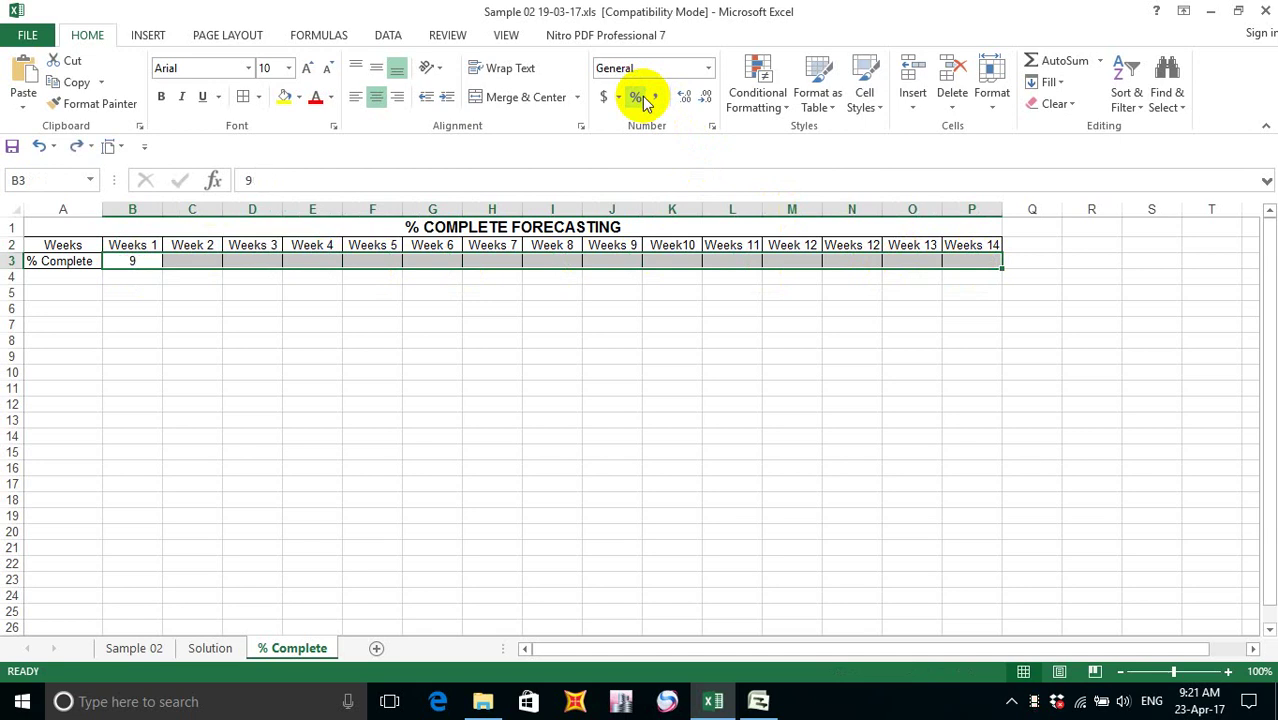
{"action": "left_click", "coordinate": [416, 341]}
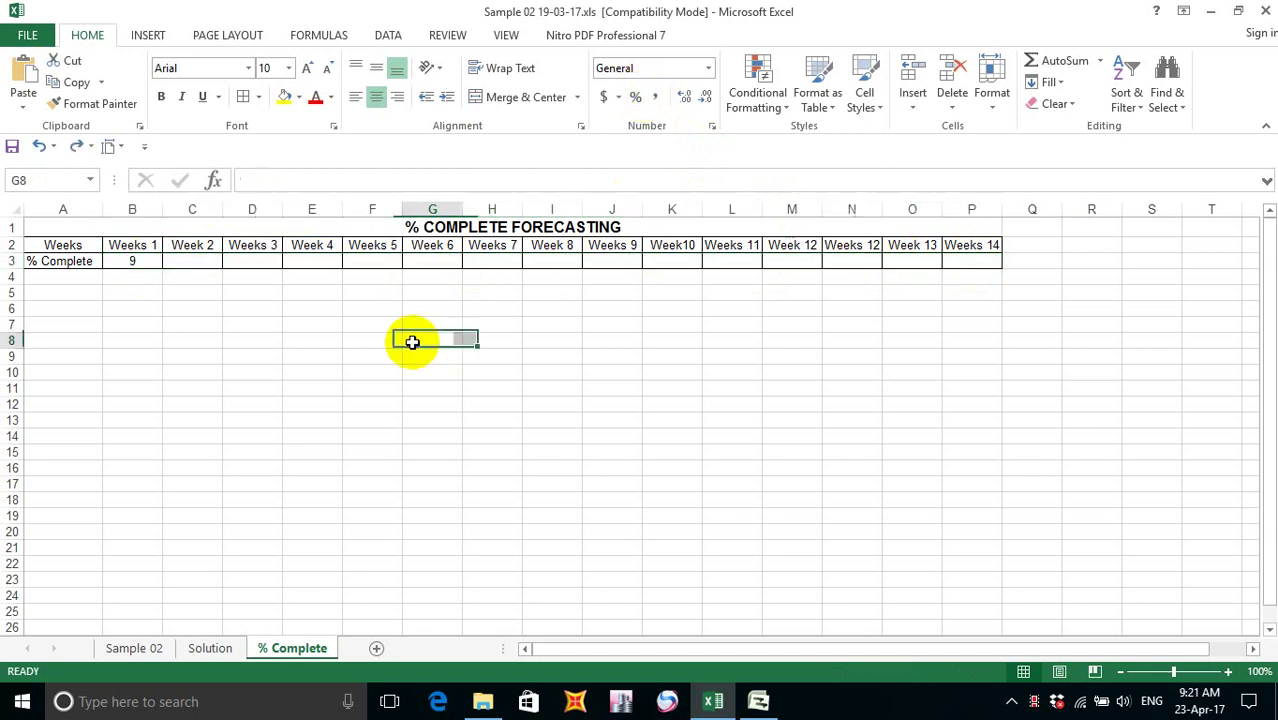
- Save and close the Excel workbook, and save and close the plant construction project in Microsoft Project
{"action": "left_click", "coordinate": [12, 146]}
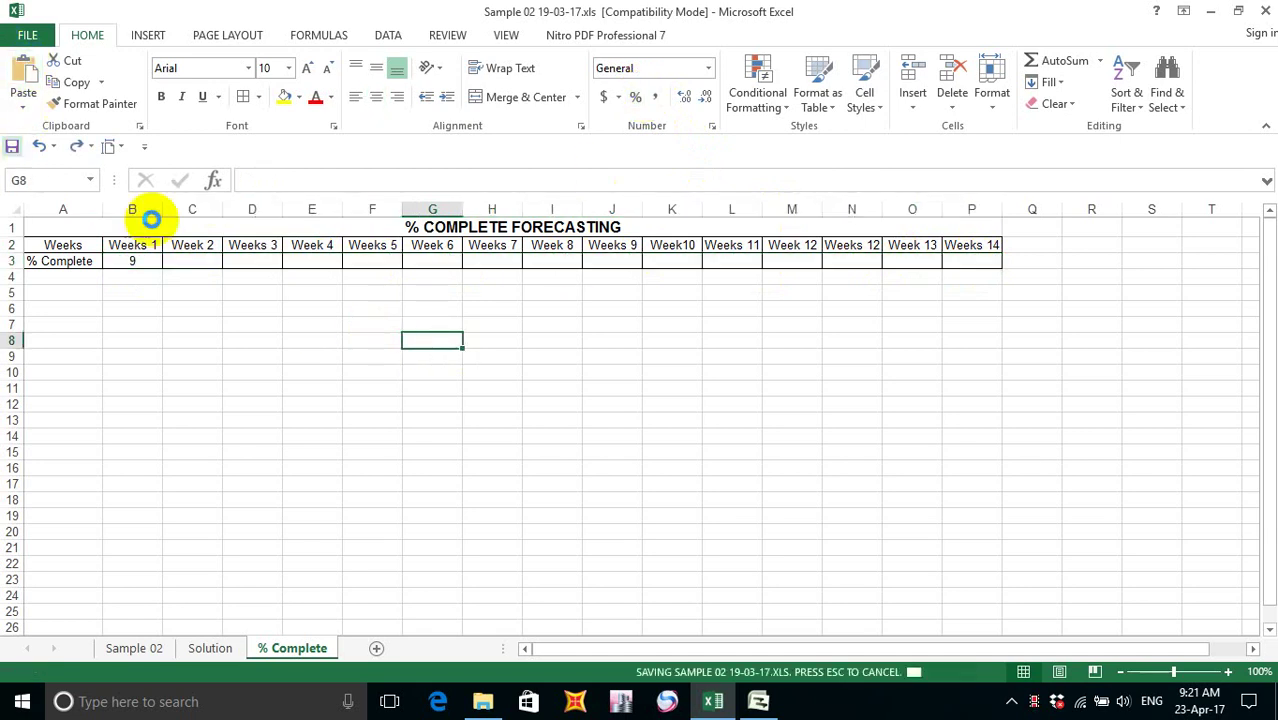
{"action": "left_click", "coordinate": [1265, 11]}
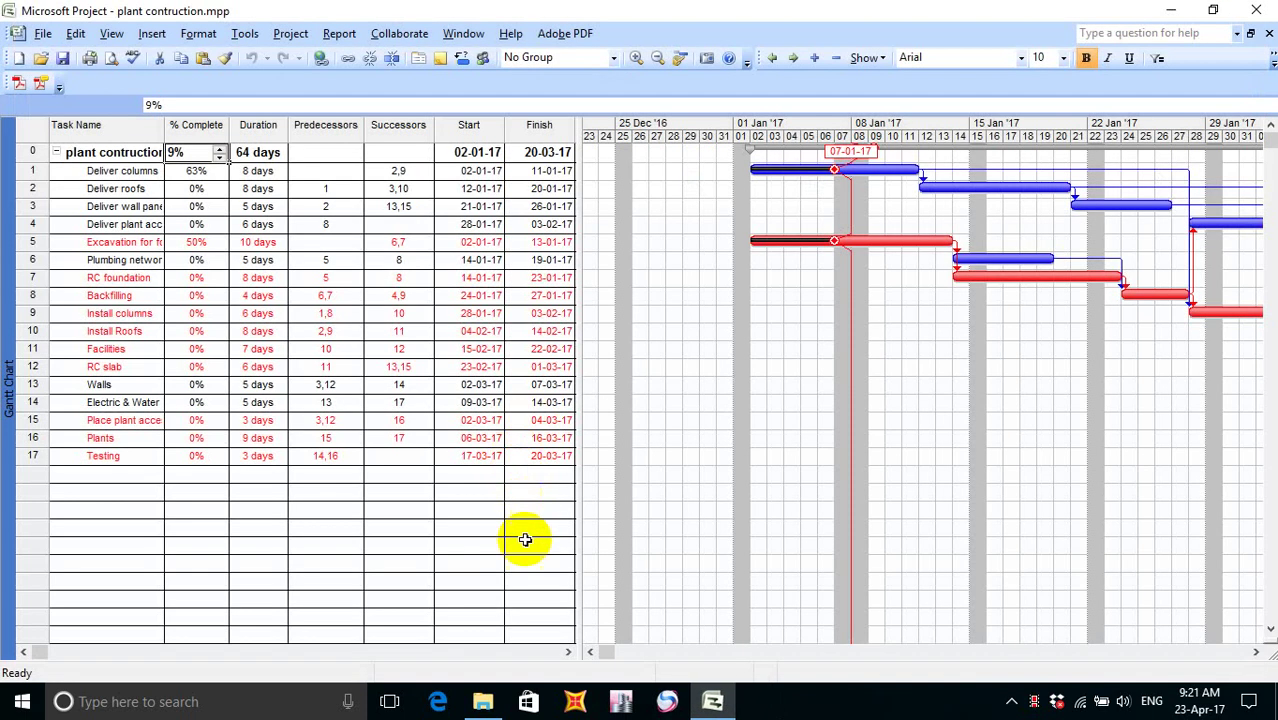
{"action": "left_click", "coordinate": [308, 563]}
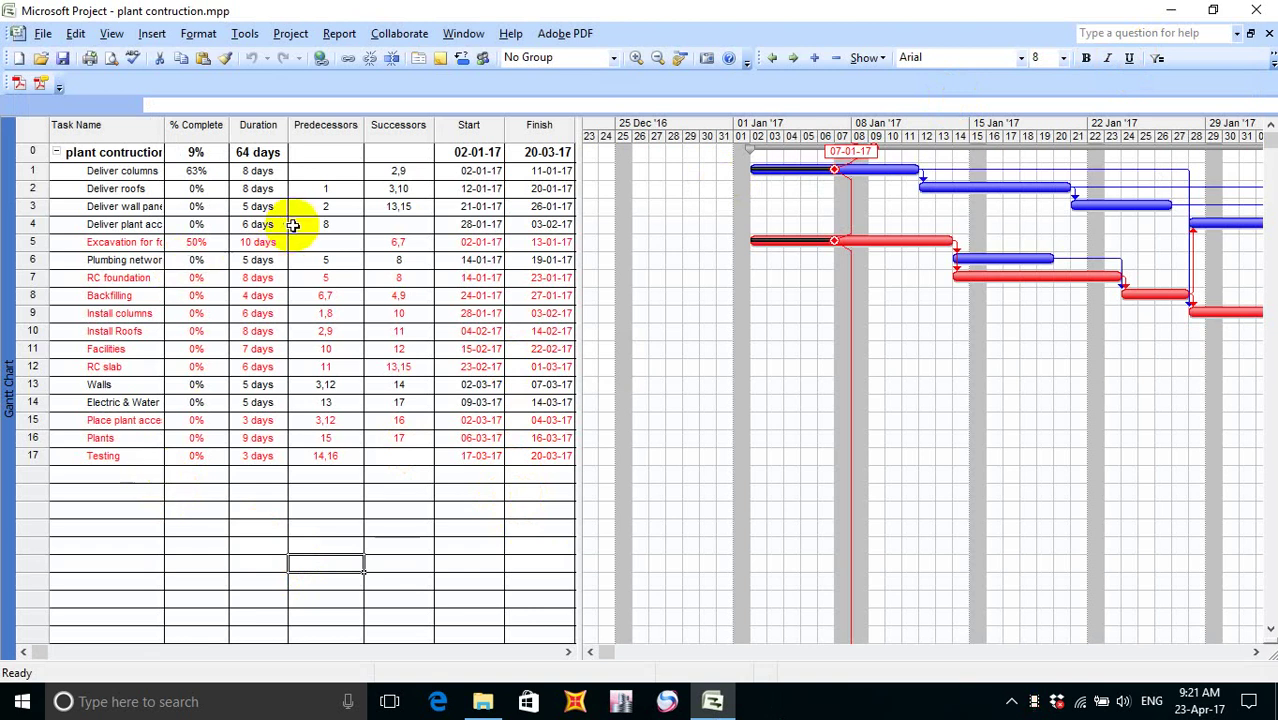
{"action": "left_click", "coordinate": [64, 57]}
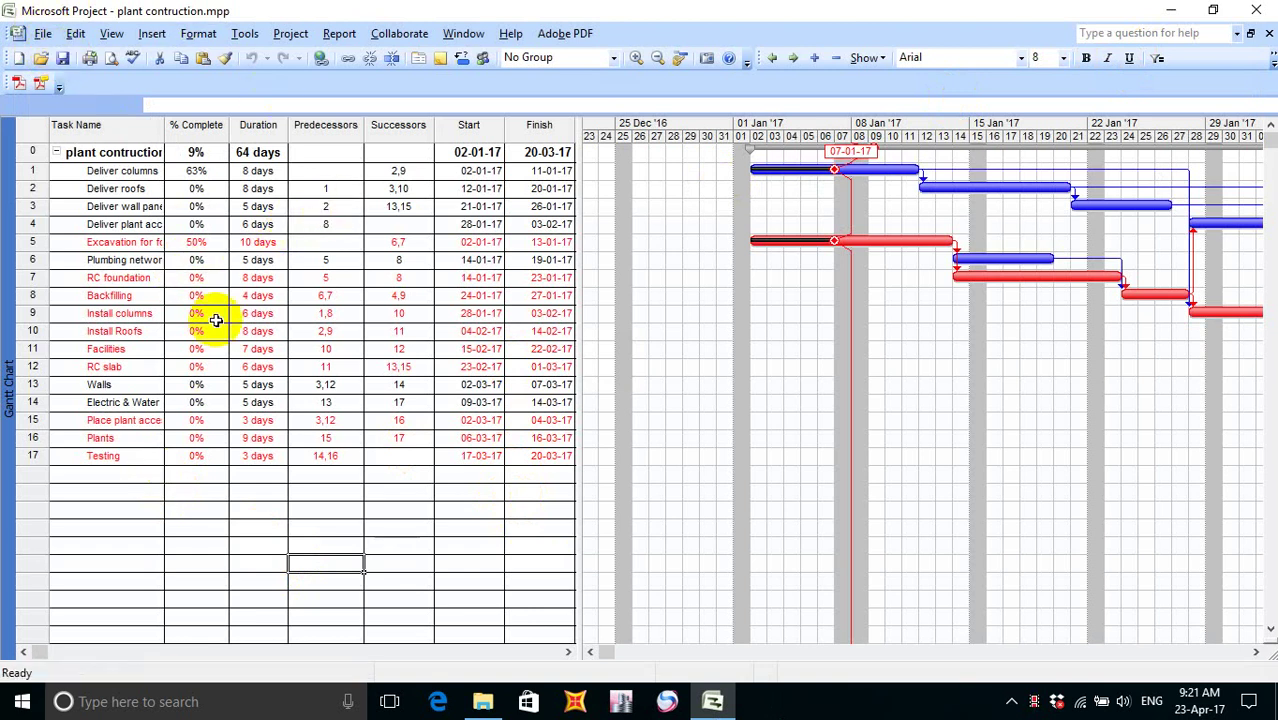
{"action": "left_click", "coordinate": [1258, 11]}
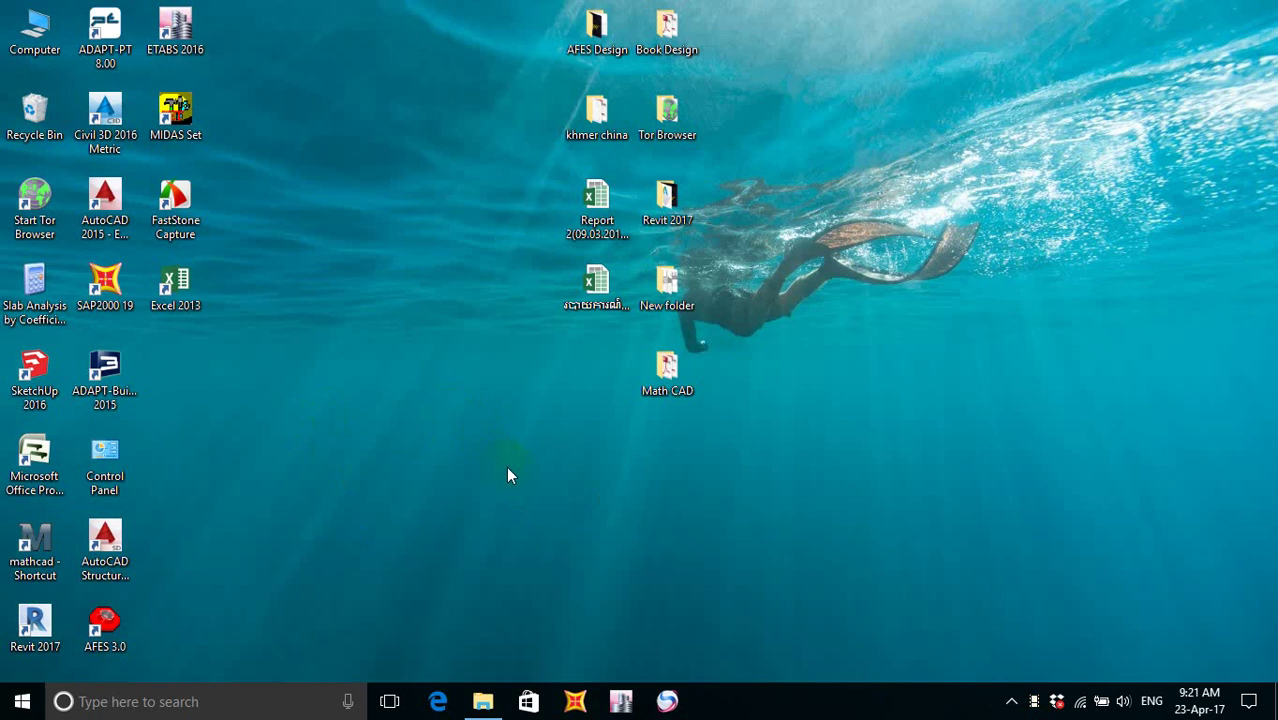
- In File Explorer, open the Simple 2 folder inside the CPM project folder and dismiss the Dropbox Camera Upload dialog without importing
{"action": "left_click", "coordinate": [484, 700]}
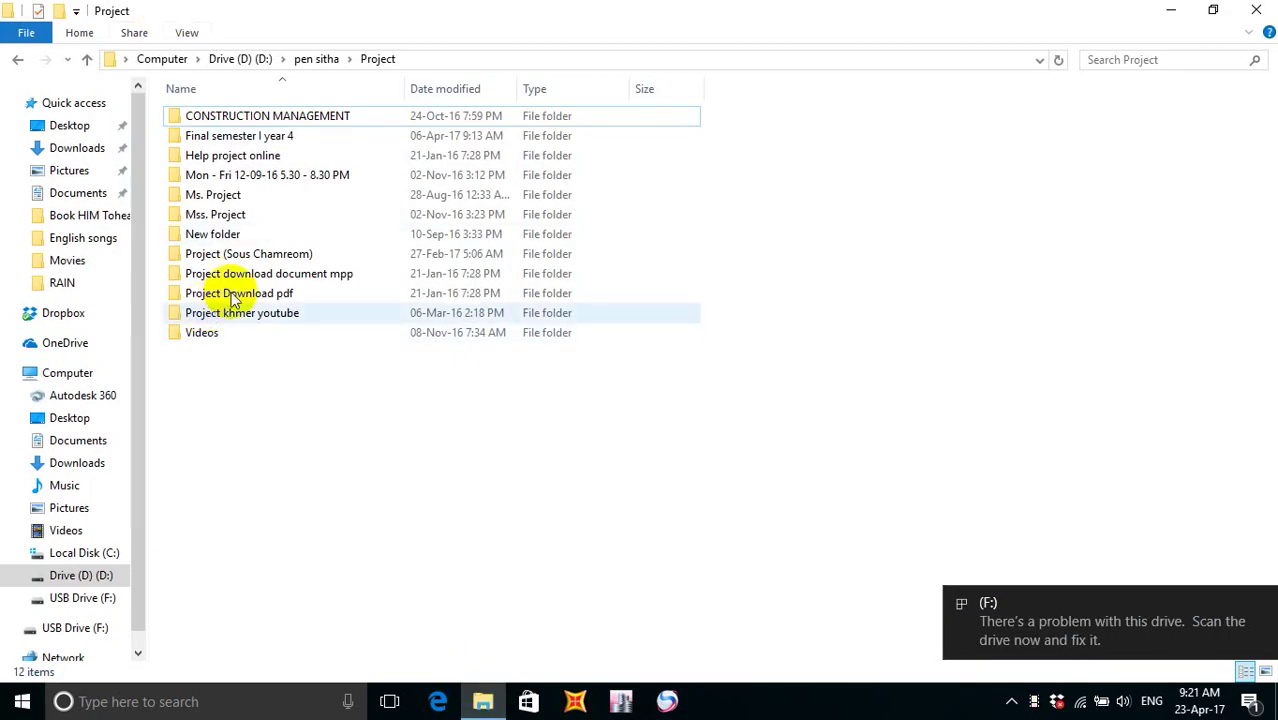
{"action": "double_click", "coordinate": [257, 254]}
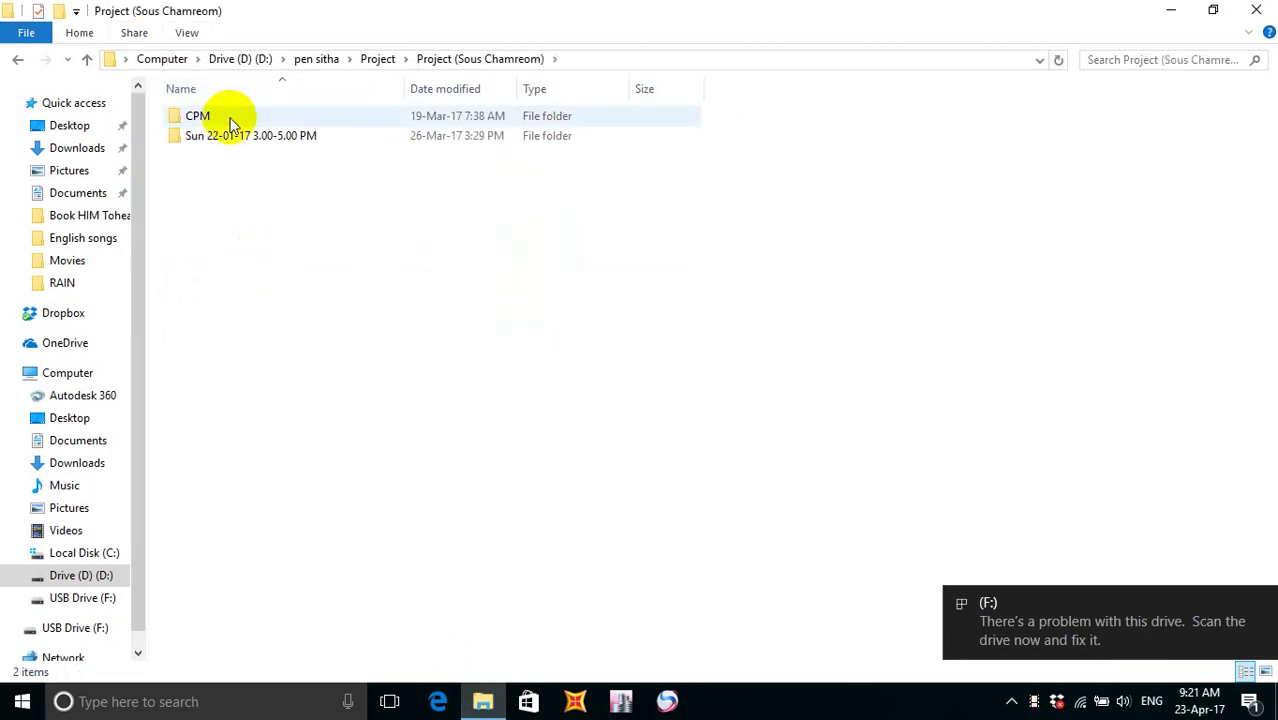
{"action": "double_click", "coordinate": [229, 120]}
{"action": "double_click", "coordinate": [229, 120]}
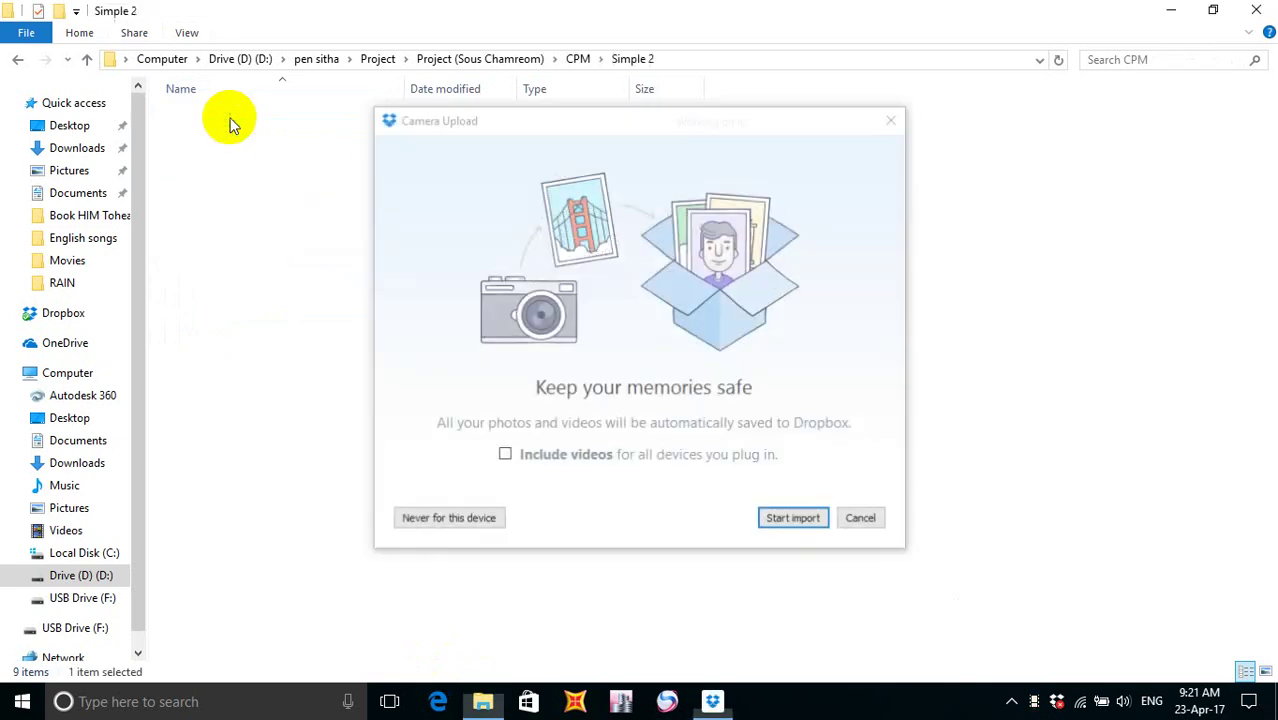
{"action": "left_click", "coordinate": [862, 519]}
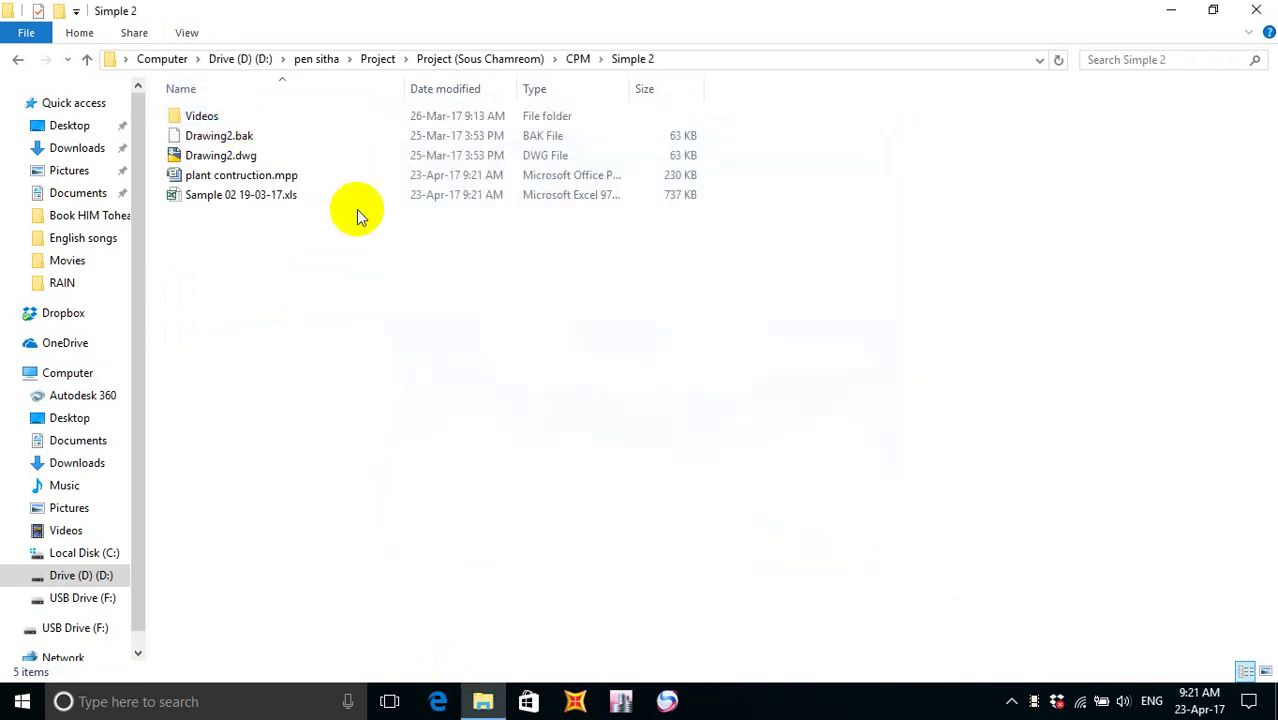
- Select plant contruction.mpp and Sample 02 19-03-17.xls together and bring up the file commands for both
{"action": "left_click_drag", "start_coordinate": [317, 262], "coordinate": [241, 176]}
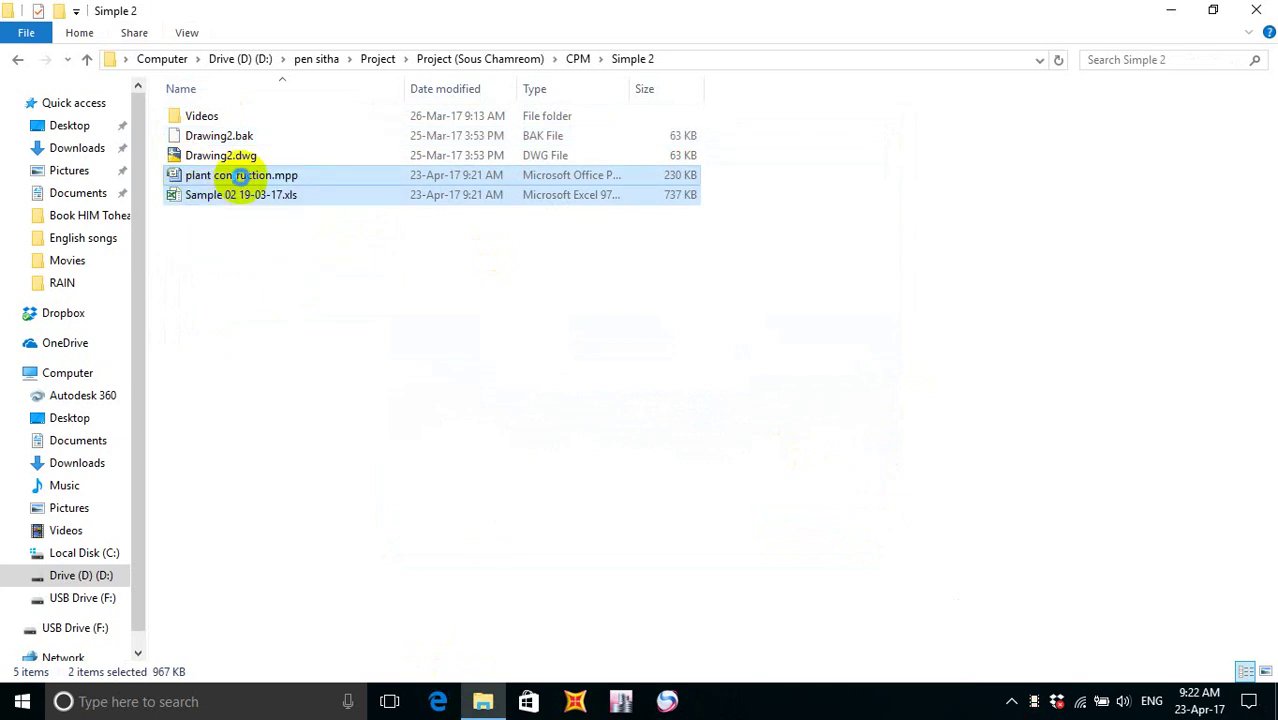
{"action": "right_click", "coordinate": [241, 176]}
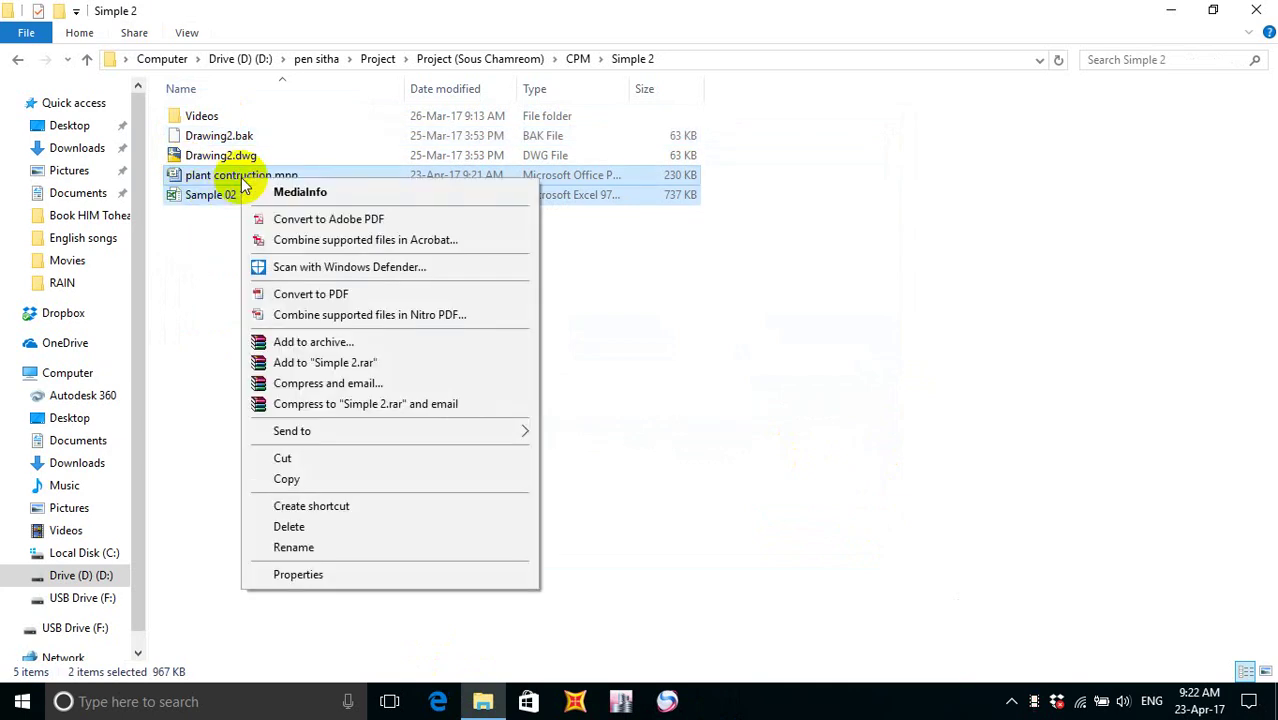